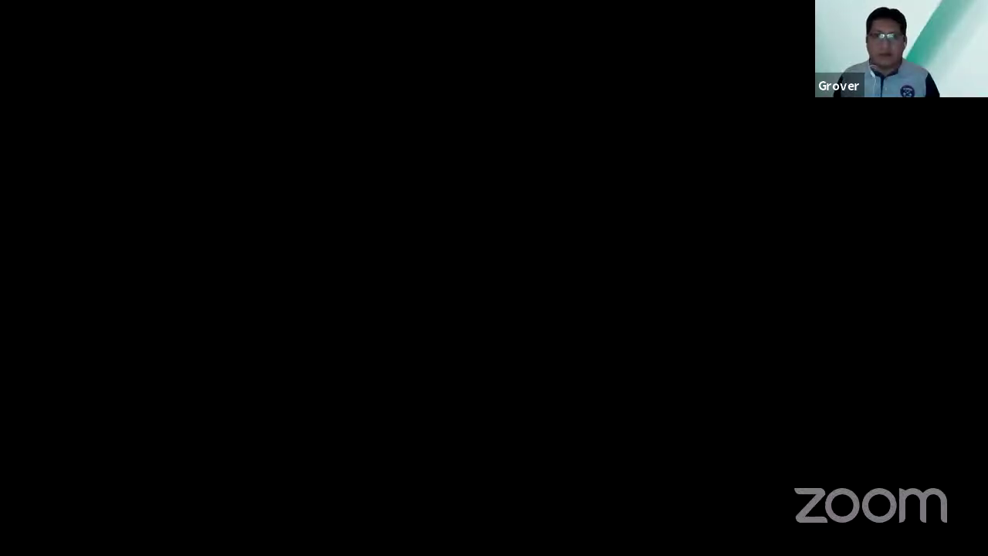
- Bring the CLASE_1_ESCEL Excel workbook to the front of the Zoom screen share
key("alt+Tab")
key("Tab")
key("Tab")
key("Tab")
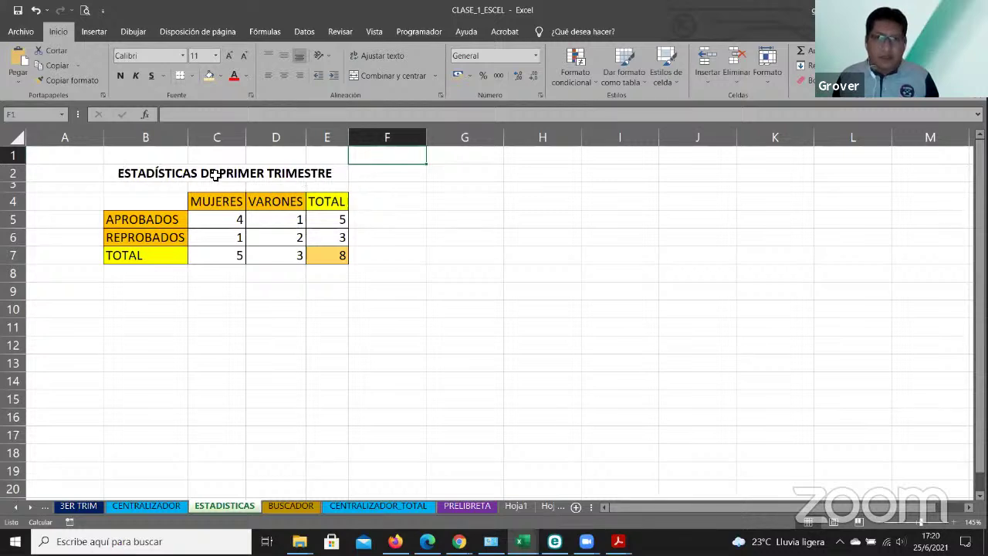
- Copy the statistics table B2:E7 and paste it starting at cell B10
left_click_drag(122, 171, 327, 257)
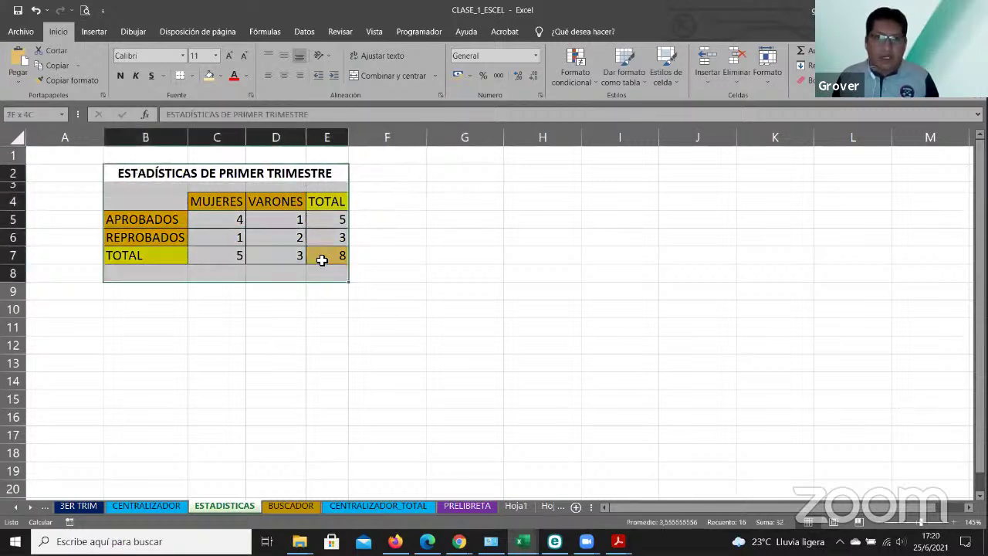
key("ctrl+c")
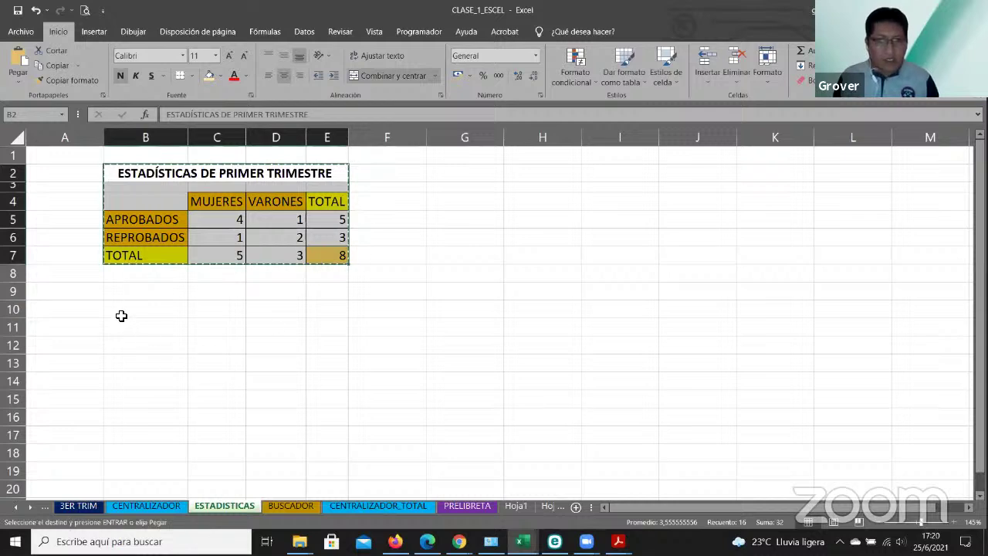
left_click(156, 311)
key("ctrl+v")
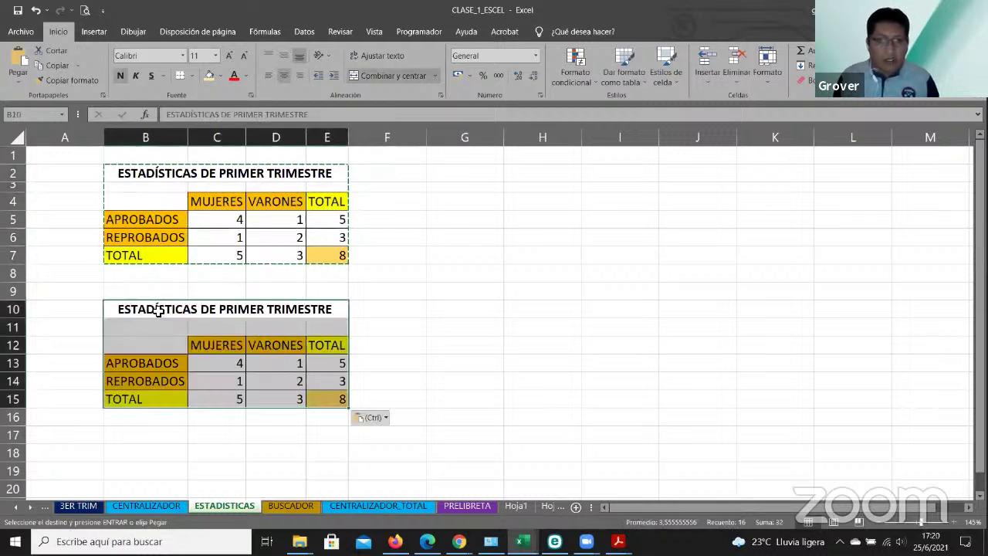
- Replace PRIMER with SEGUNDO in the copied B10 title
left_click(166, 310)
double_click(244, 310)
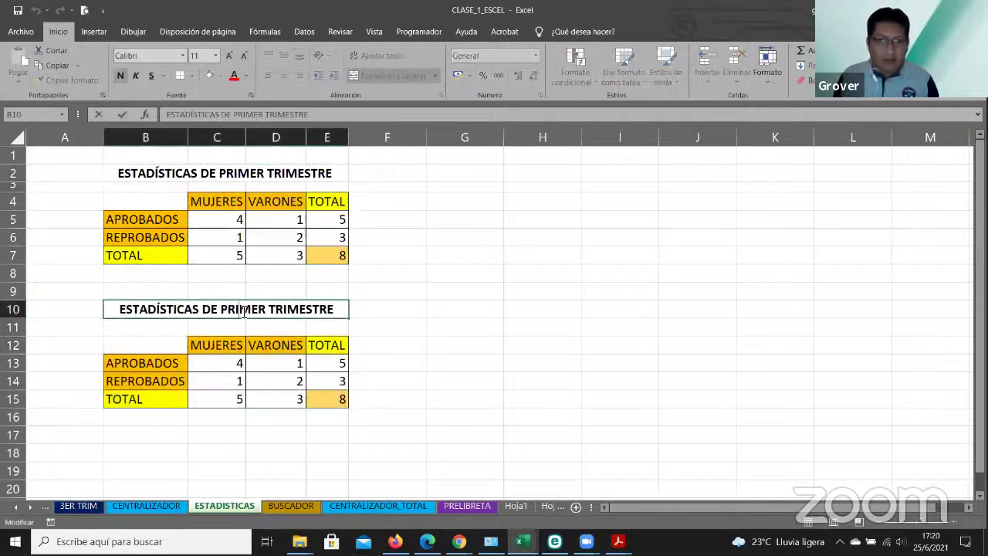
double_click(244, 310)
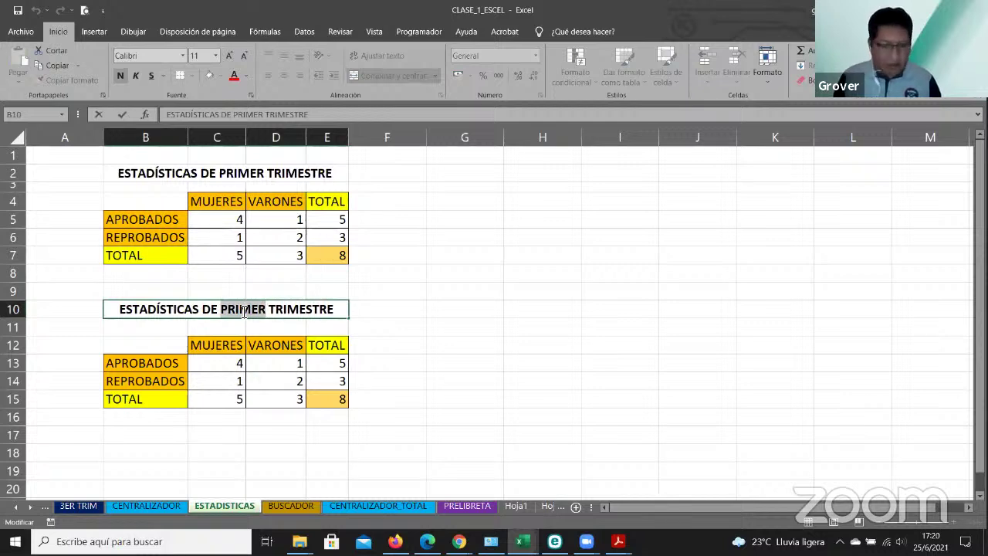
type("SE")
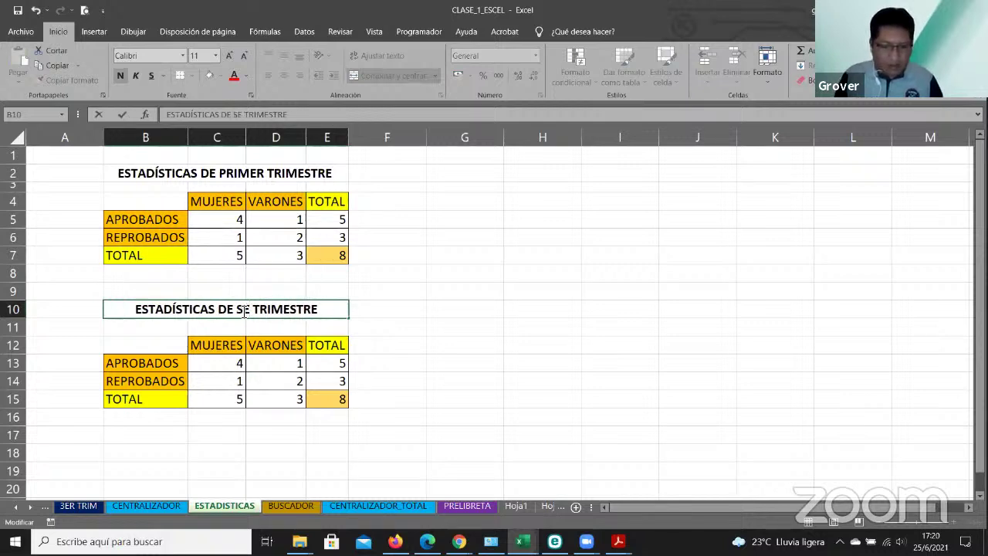
type("GUNDO")
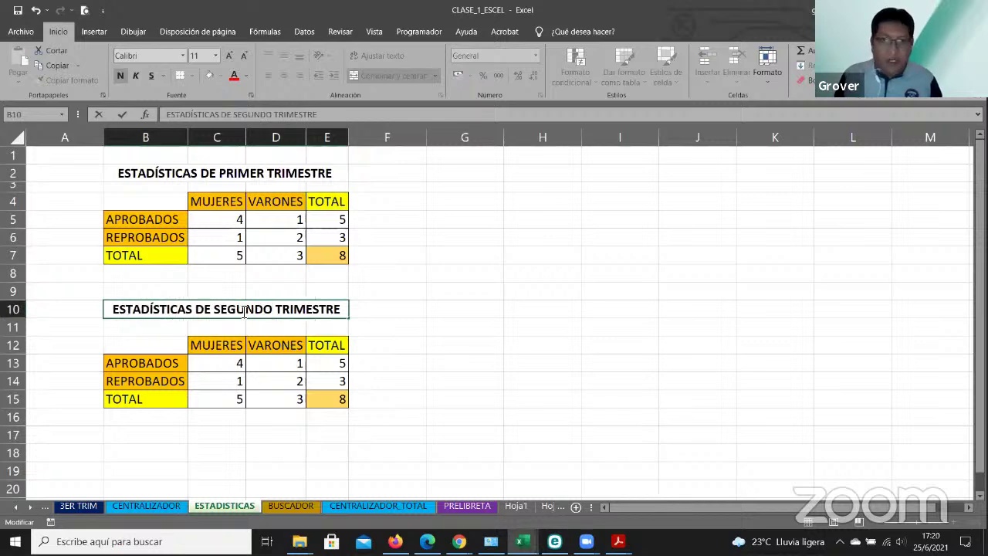
left_click(202, 363)
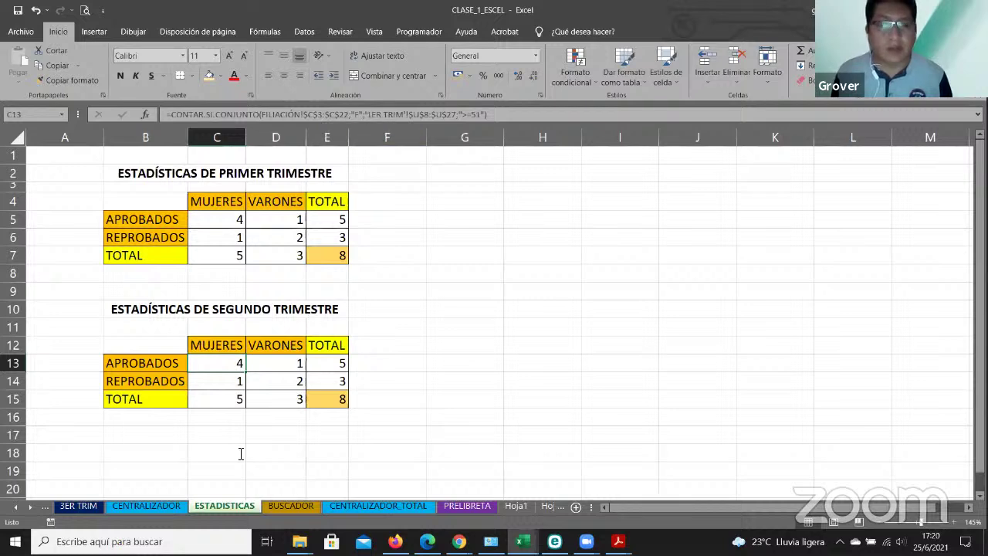
- Inspect the C13 count formula without changing it
left_click(17, 509)
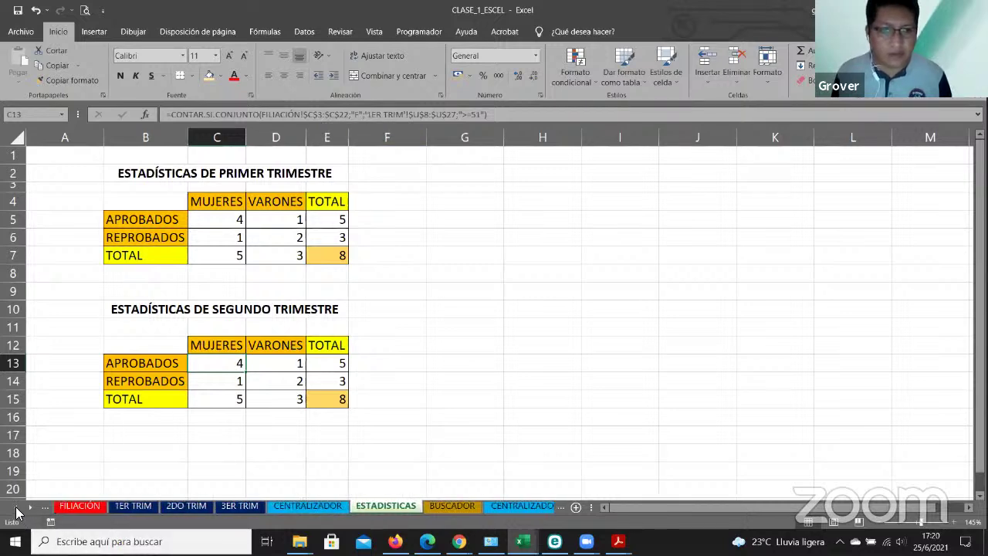
left_click(404, 116)
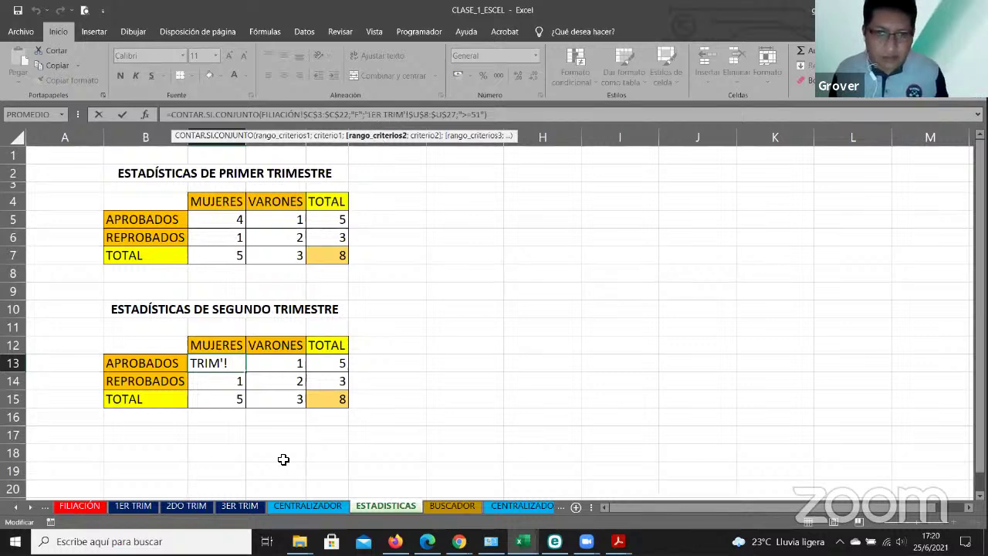
key("Return")
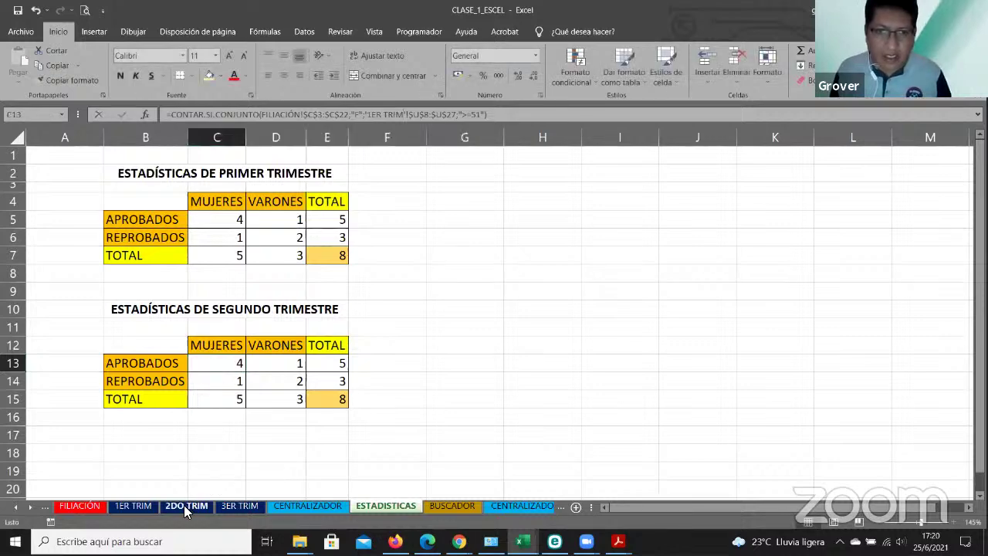
- Autofit column B on the 3ER TRIM sheet to the student names, then return to ESTADISTICAS
left_click(184, 505)
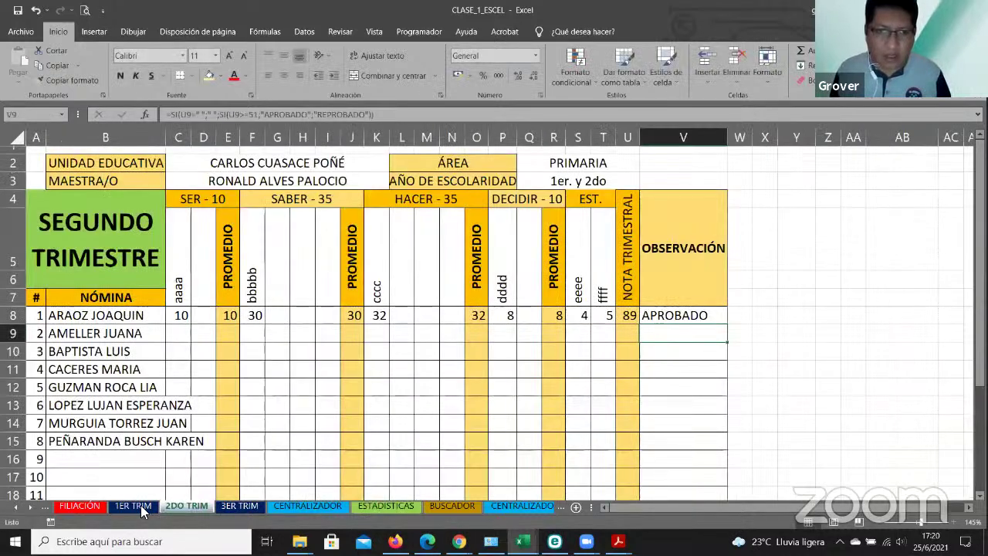
left_click(227, 500)
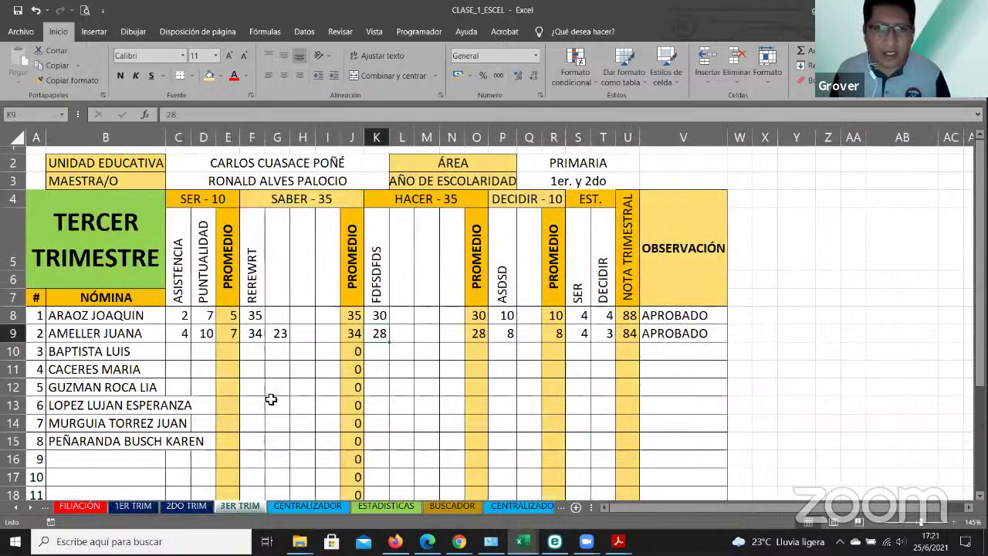
double_click(166, 143)
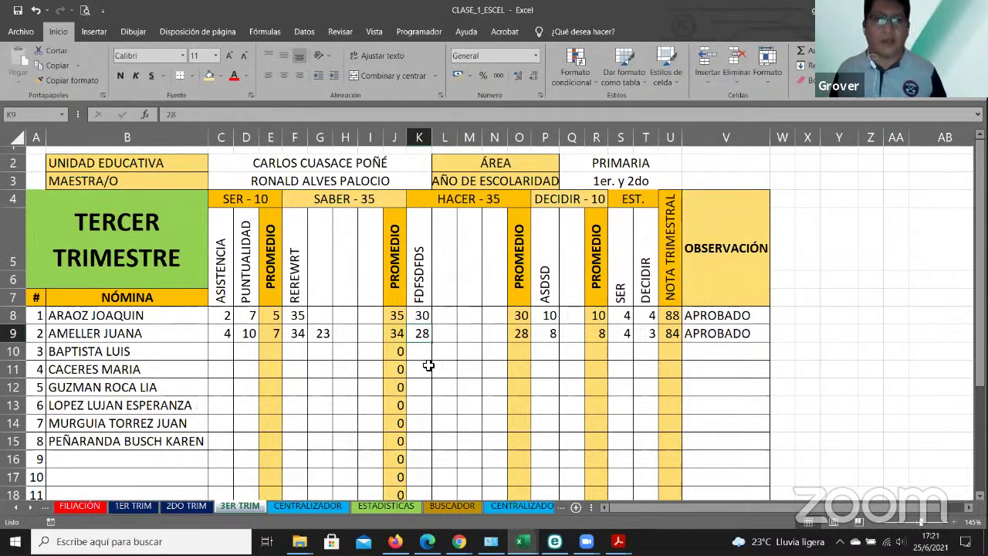
left_click(505, 367)
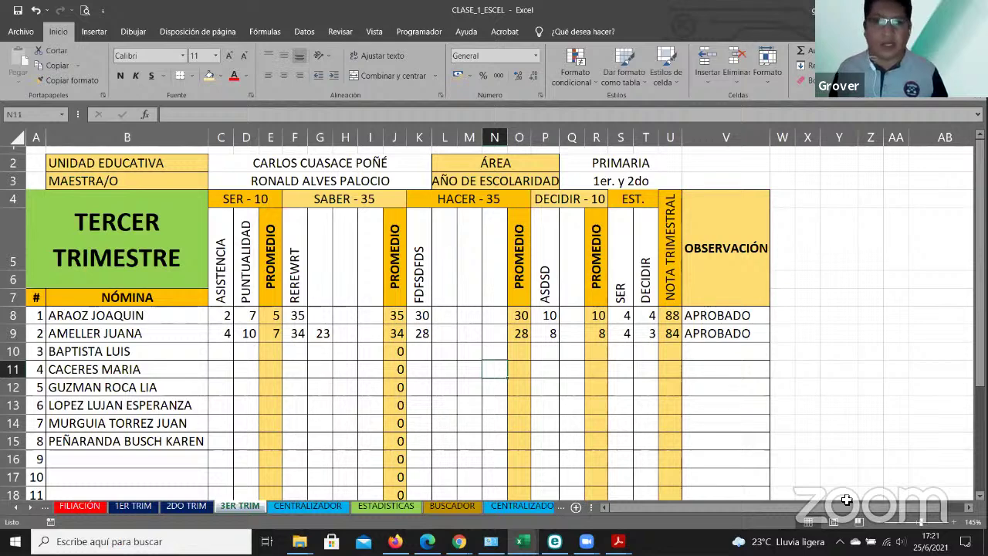
left_click(400, 535)
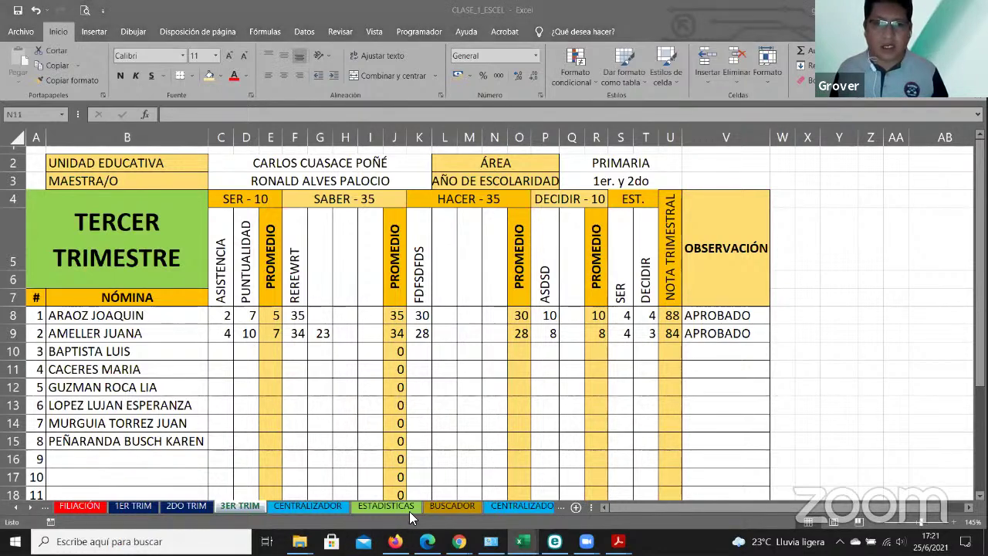
left_click(386, 506)
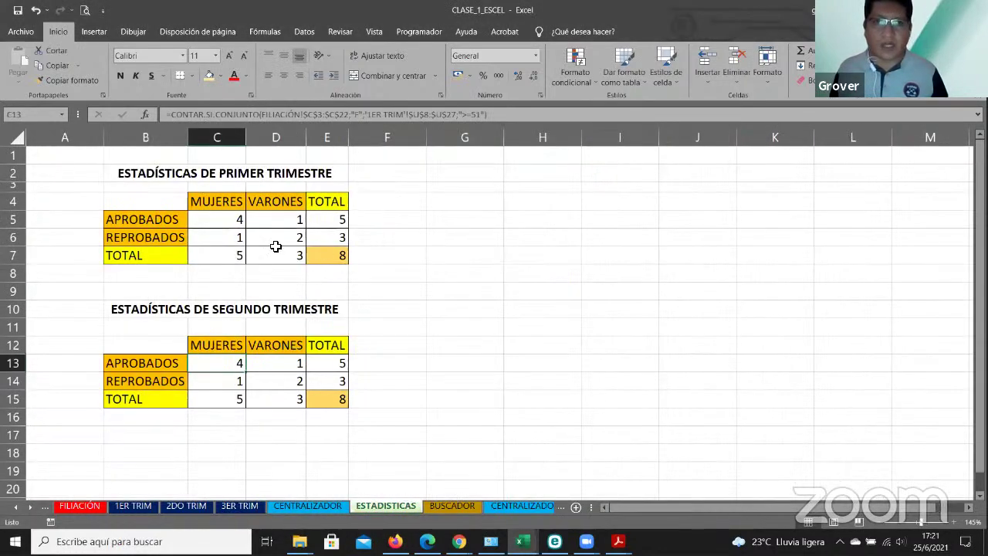
left_click(229, 221)
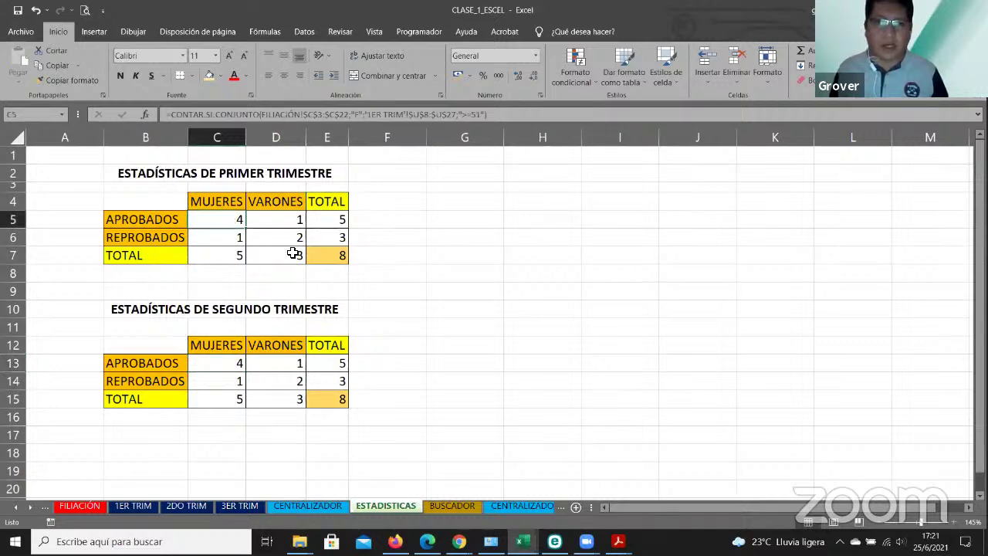
left_click_drag(121, 168, 332, 254)
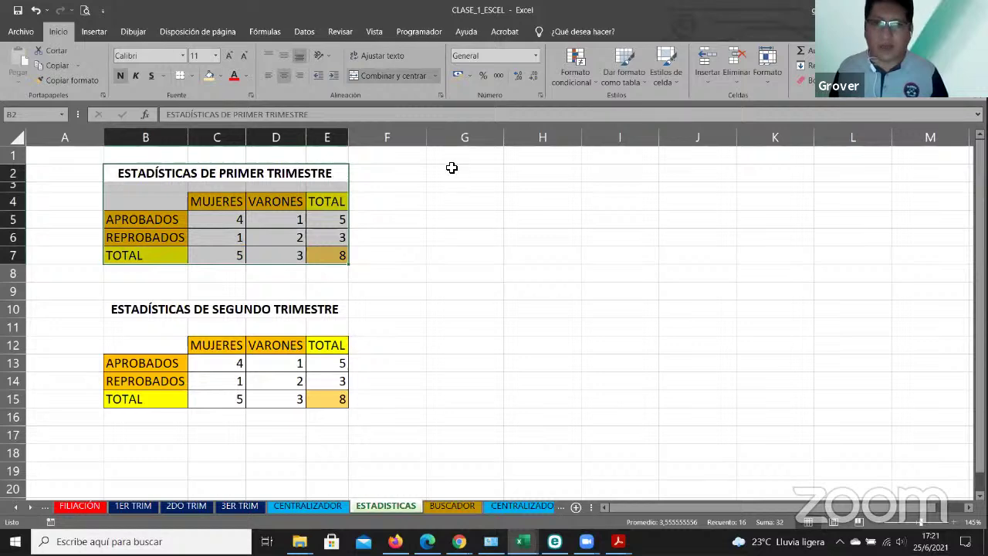
left_click(295, 219)
left_click_drag(171, 173, 332, 255)
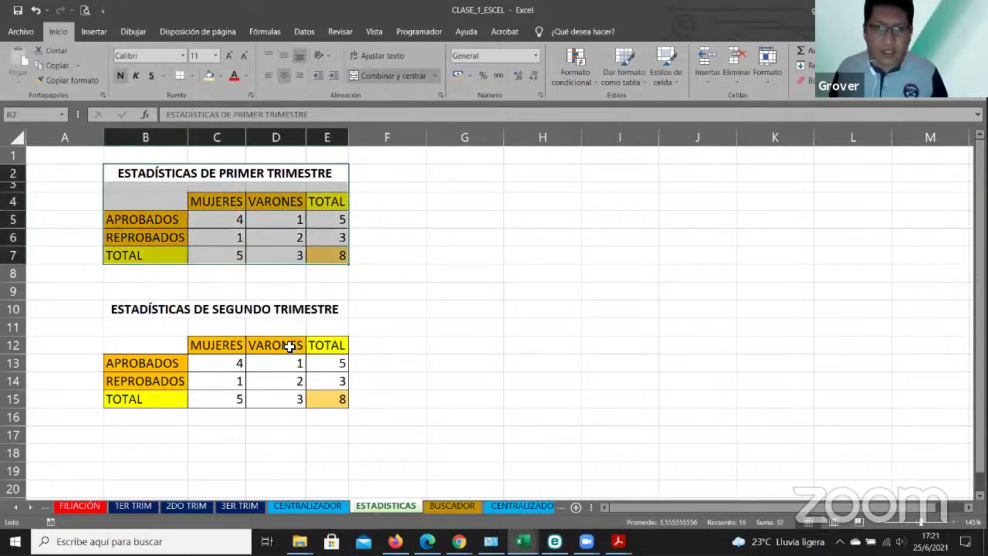
left_click_drag(200, 307, 203, 399)
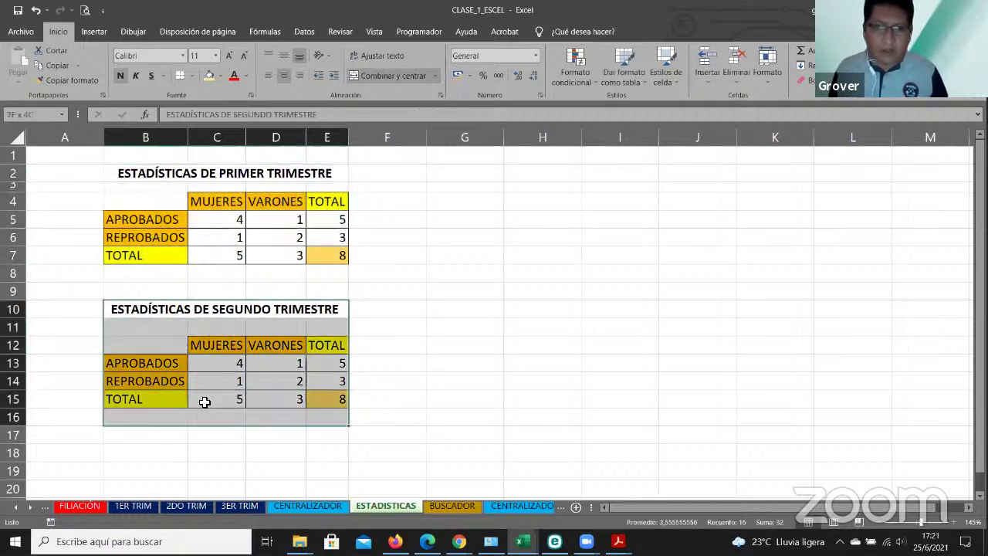
left_click(223, 368)
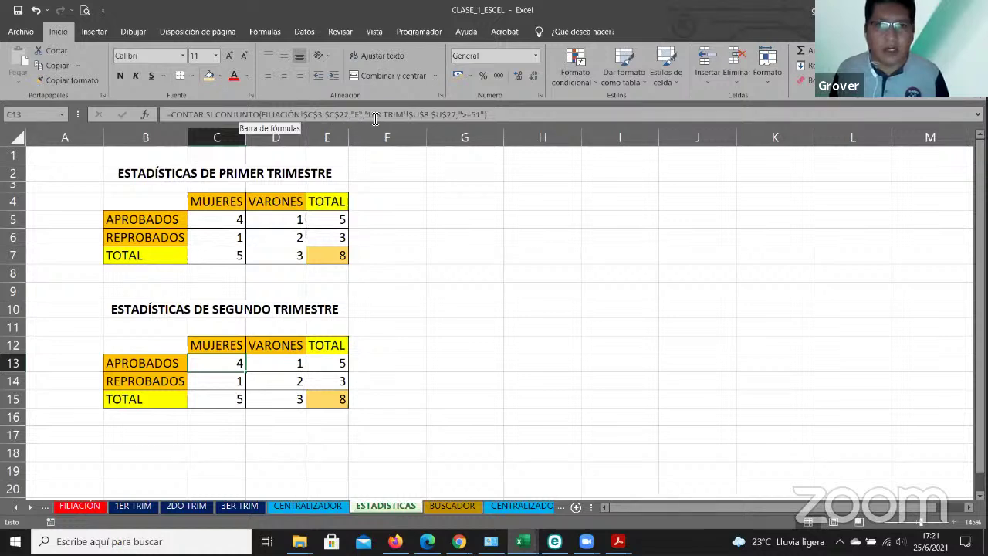
- Point the C13 women's approved count at '2DO TRIM', dismissing the missing-sheet file prompt
mouse_move(379, 116)
left_mouse_down()
mouse_move(409, 115)
mouse_move(393, 115)
left_mouse_up()
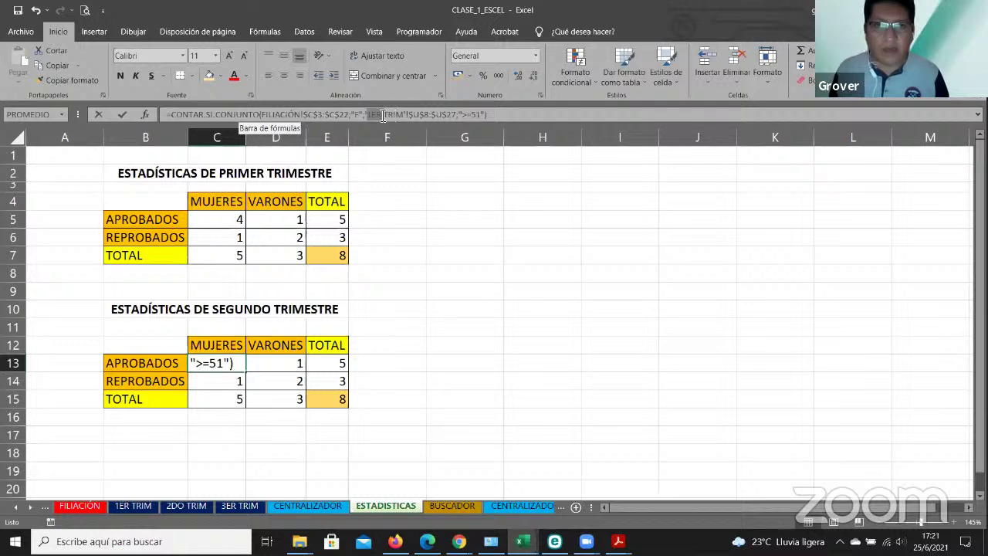
left_click(382, 115)
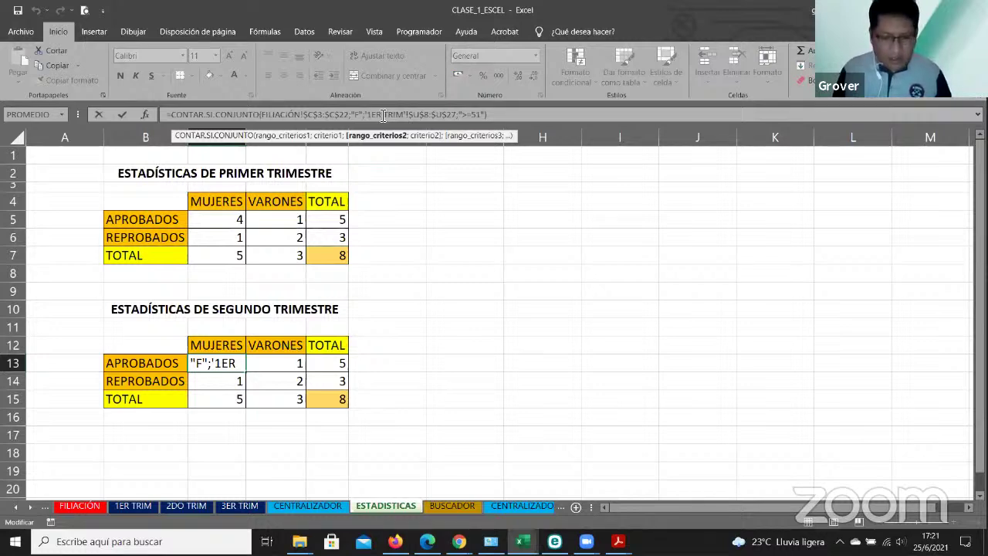
type("2DO")
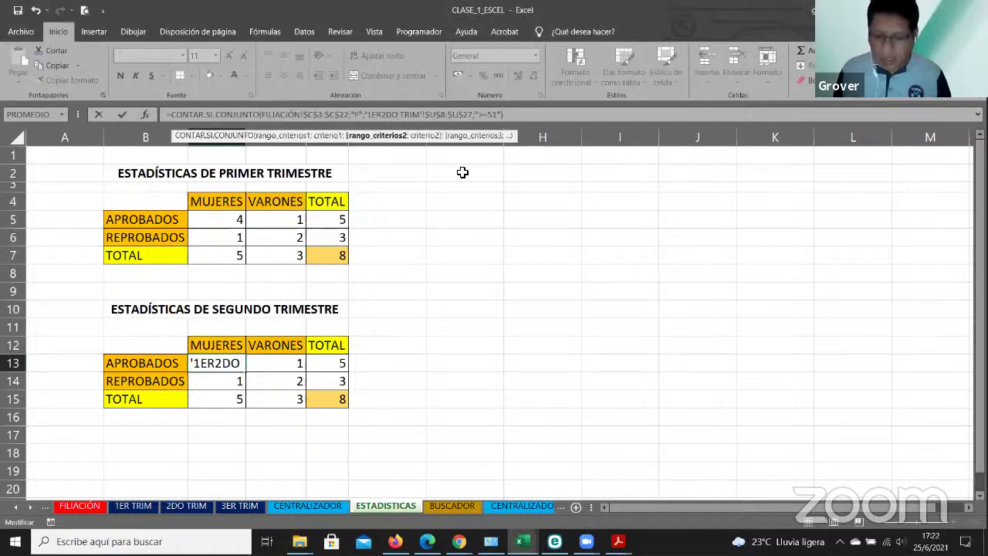
key("Return")
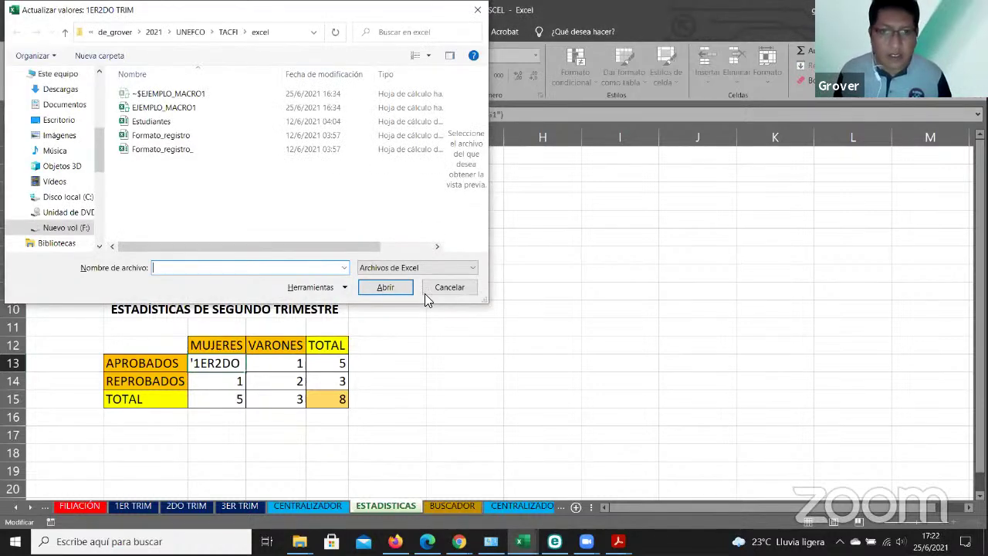
left_click(434, 291)
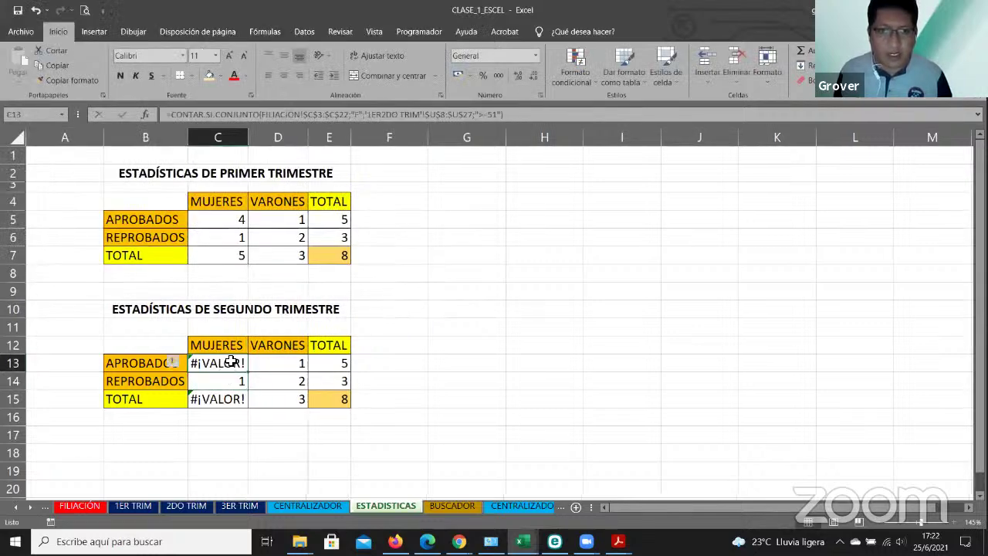
left_click(388, 114)
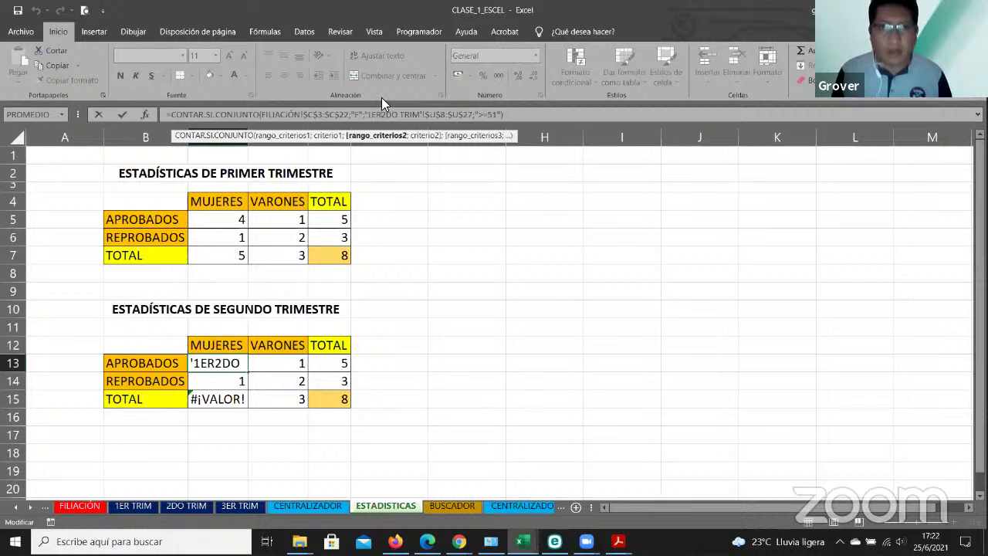
key("BackSpace")
key("BackSpace")
key("BackSpace")
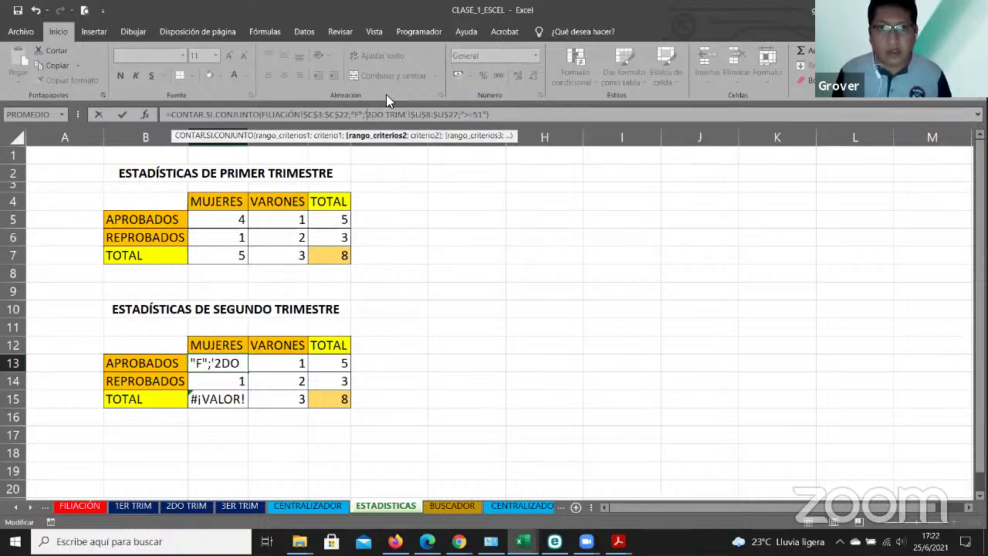
key("Return")
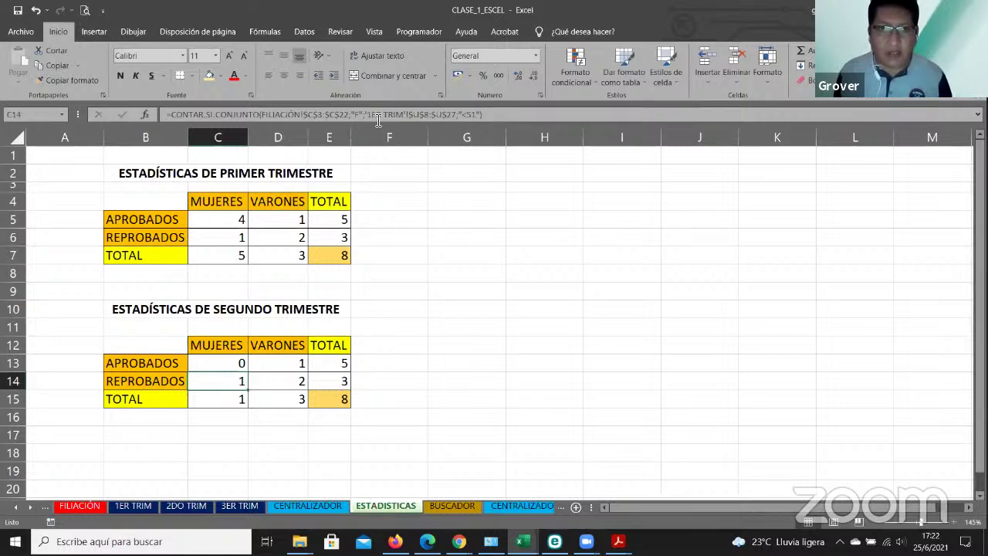
- Change the C14 women's failed count sheet reference from '1ER TRIM' to '2DO TRIM'
left_click(374, 114)
left_click(370, 116)
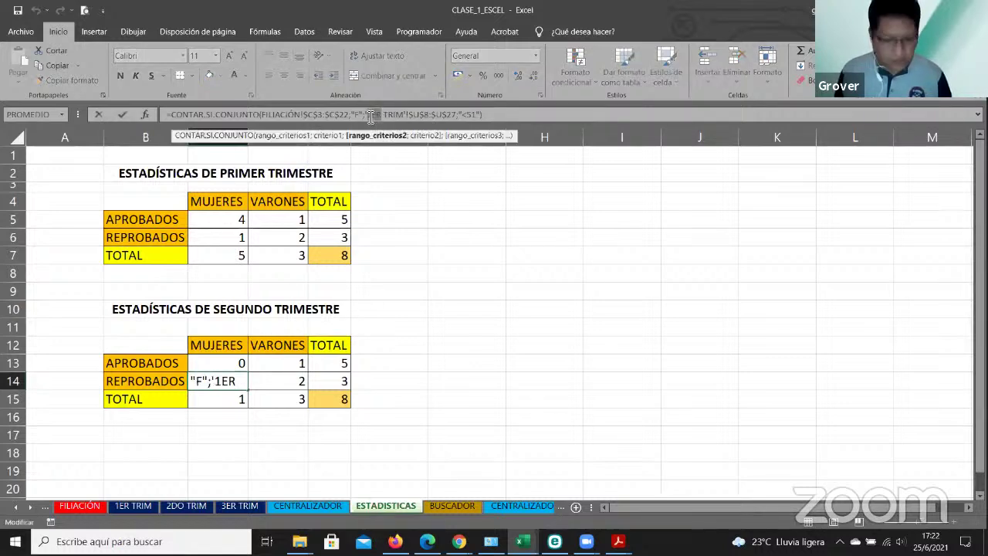
key("BackSpace")
key("BackSpace")
key("BackSpace")
type("2DO")
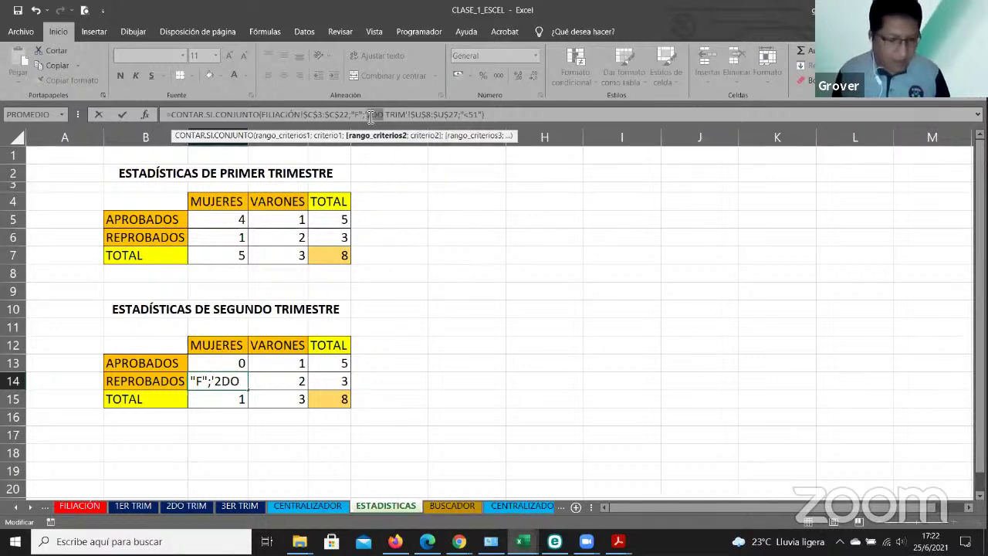
key("Return")
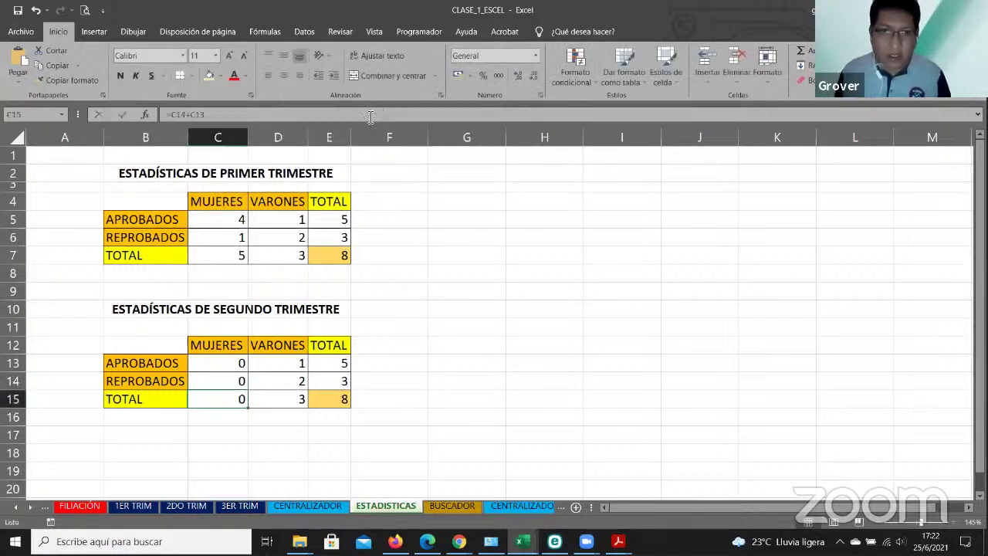
- Change '1ER TRIM' to '2DO TRIM' in the D13 and D14 formulas, giving 1 approved, 0 failed
left_click(271, 364)
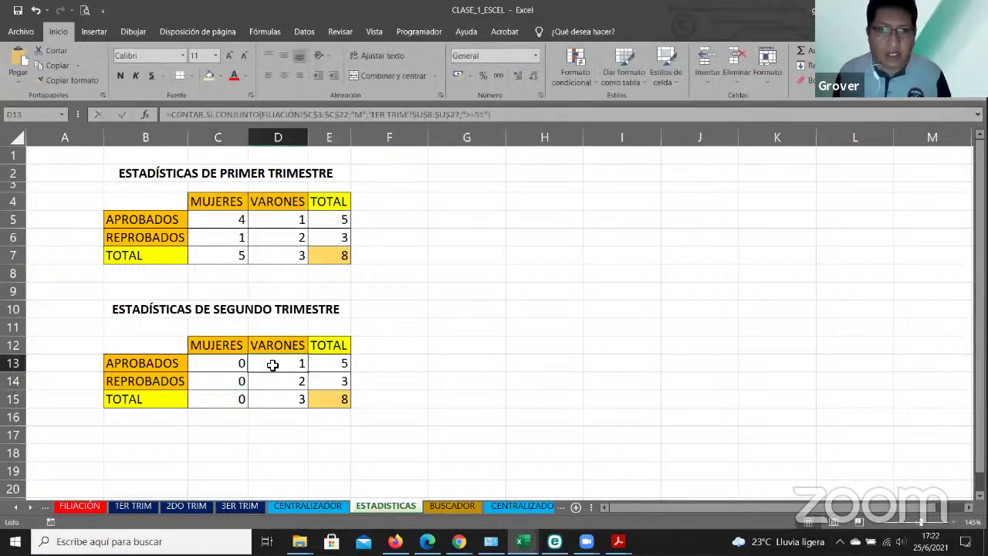
left_click(379, 114)
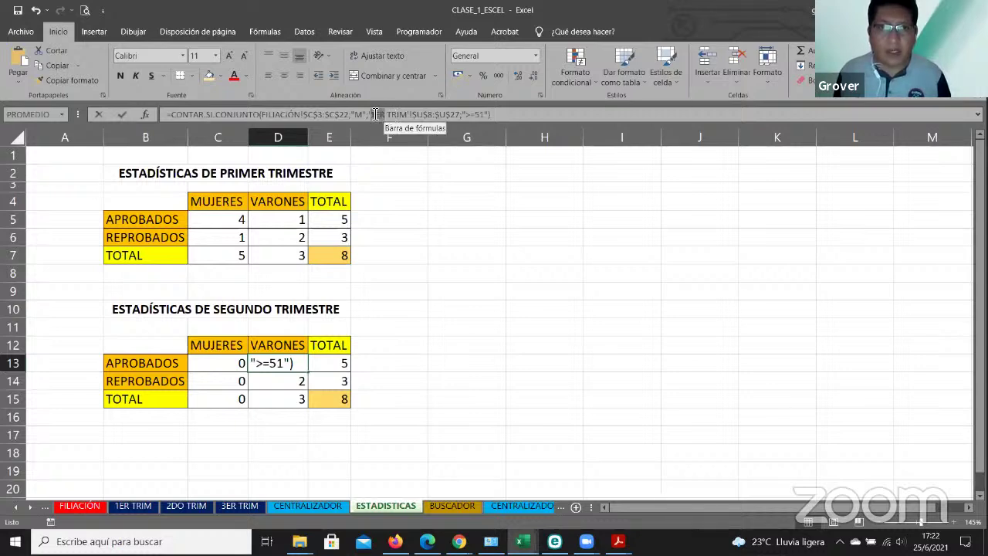
double_click(375, 115)
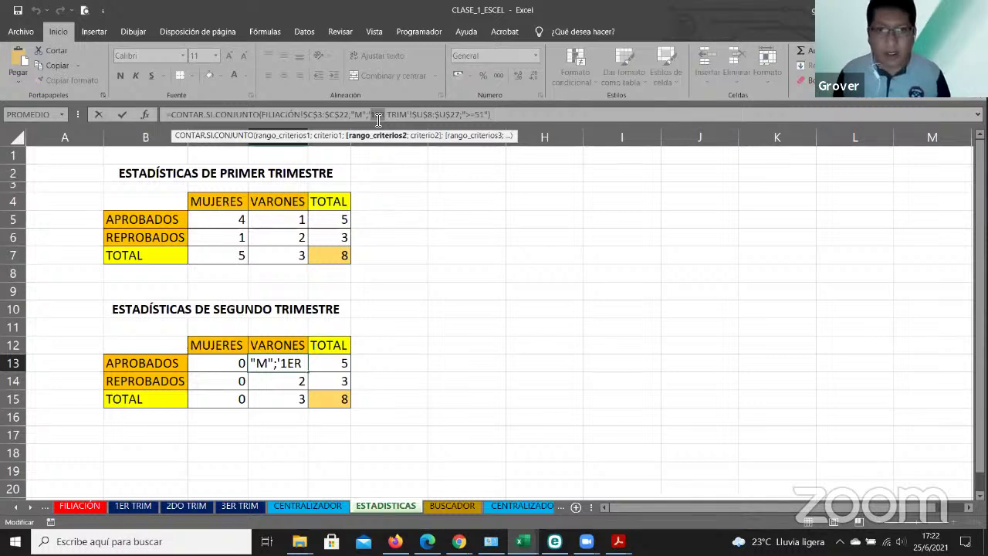
type("2DO")
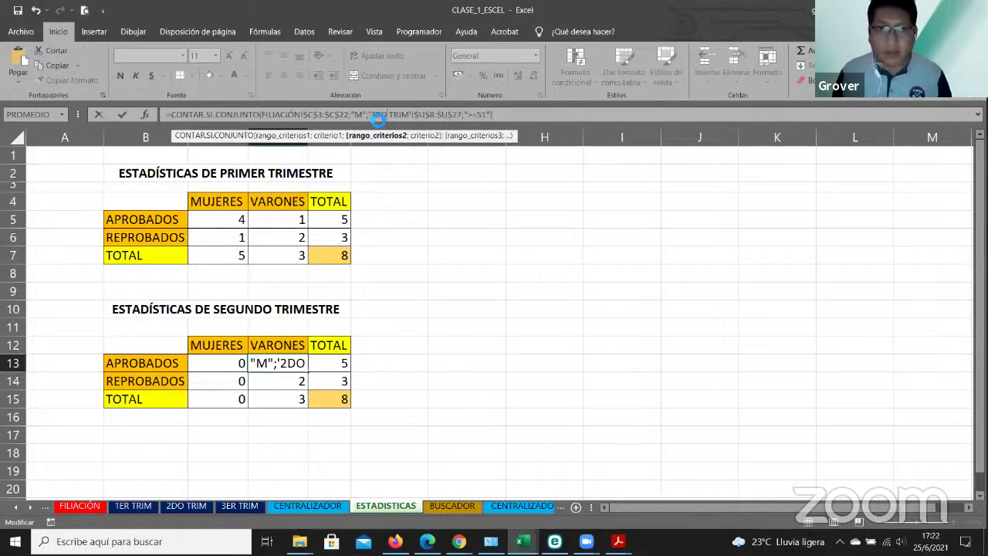
key("Return")
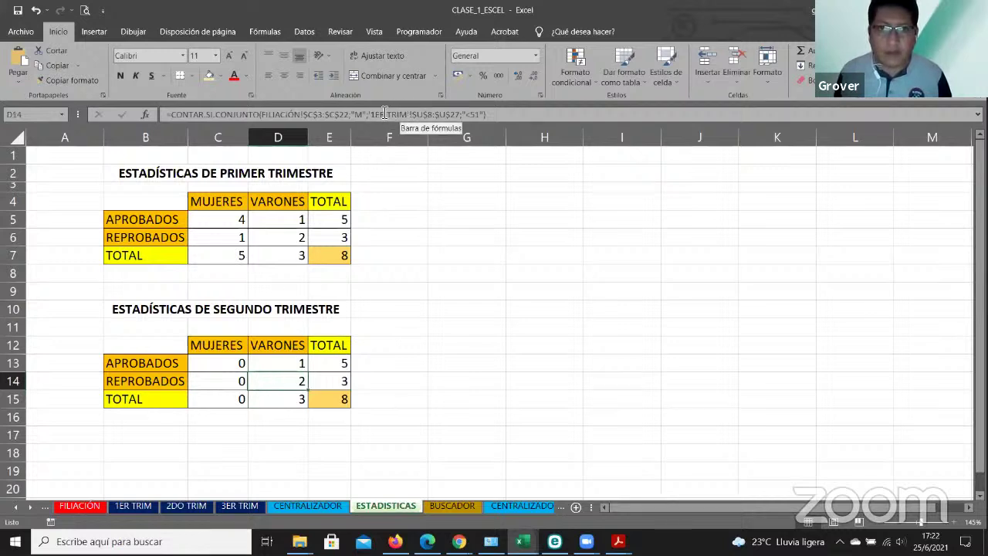
left_click_drag(390, 114, 373, 114)
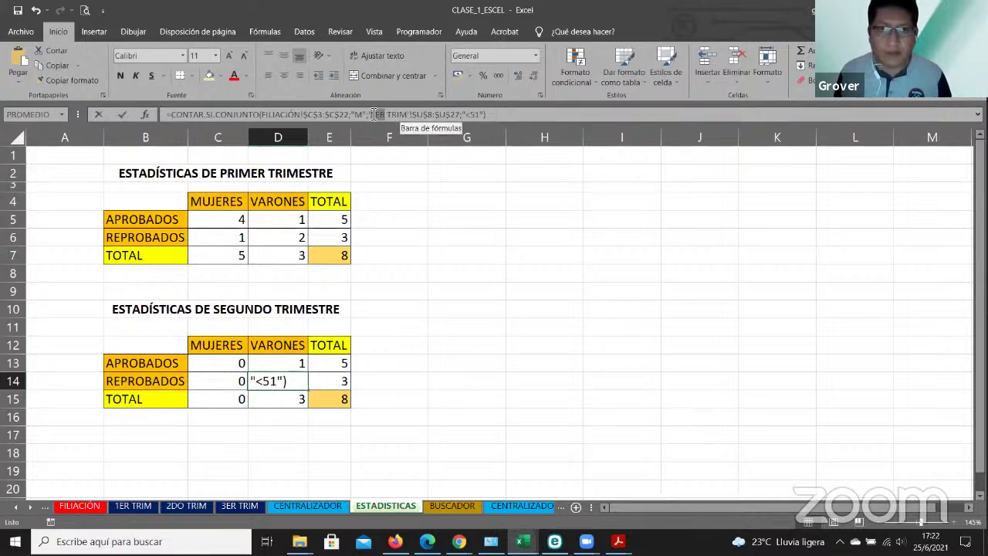
key("BackSpace")
type("2DO")
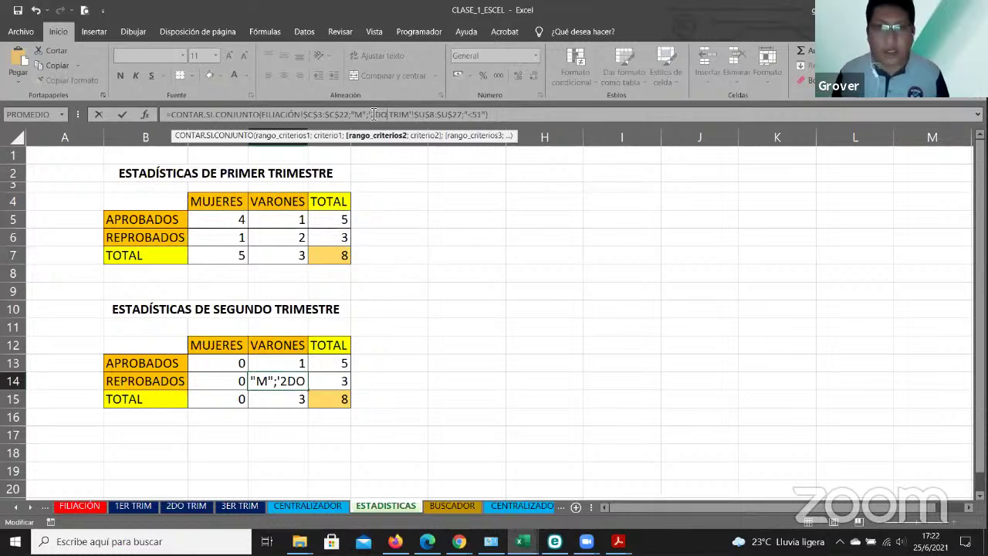
key("Return")
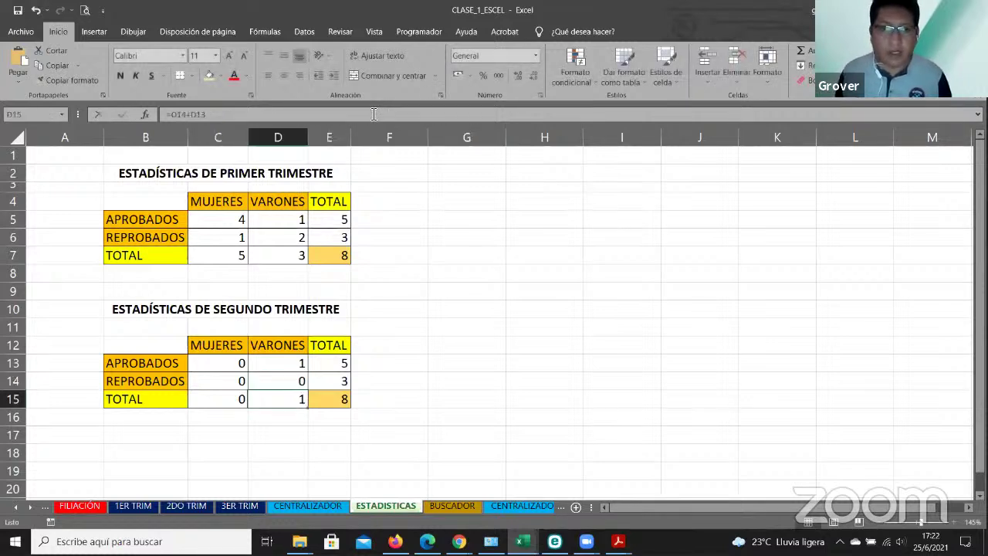
left_click(342, 361)
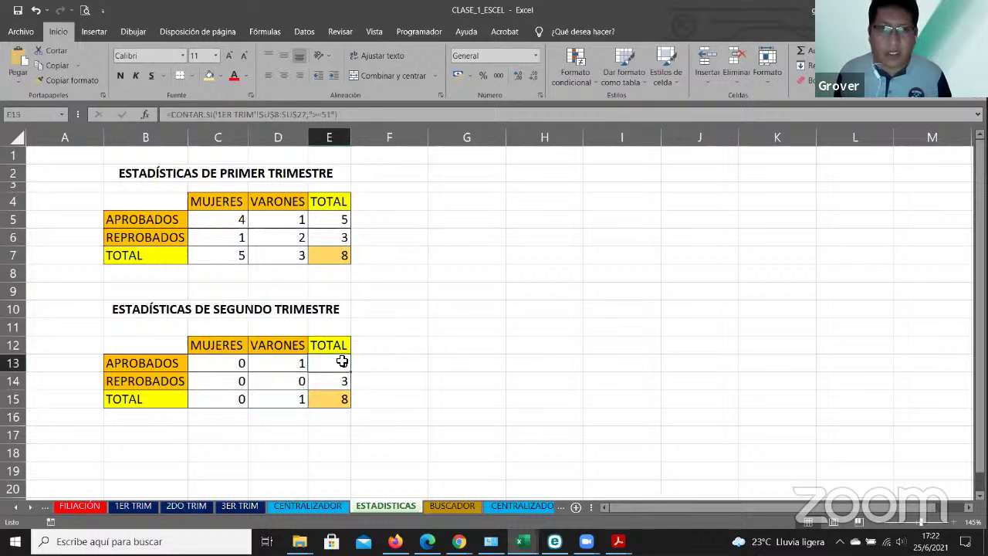
- Switch the E13 and E14 CONTAR.SI formulas from '1ER TRIM' to '2DO TRIM', showing 1 approved
left_click(227, 114)
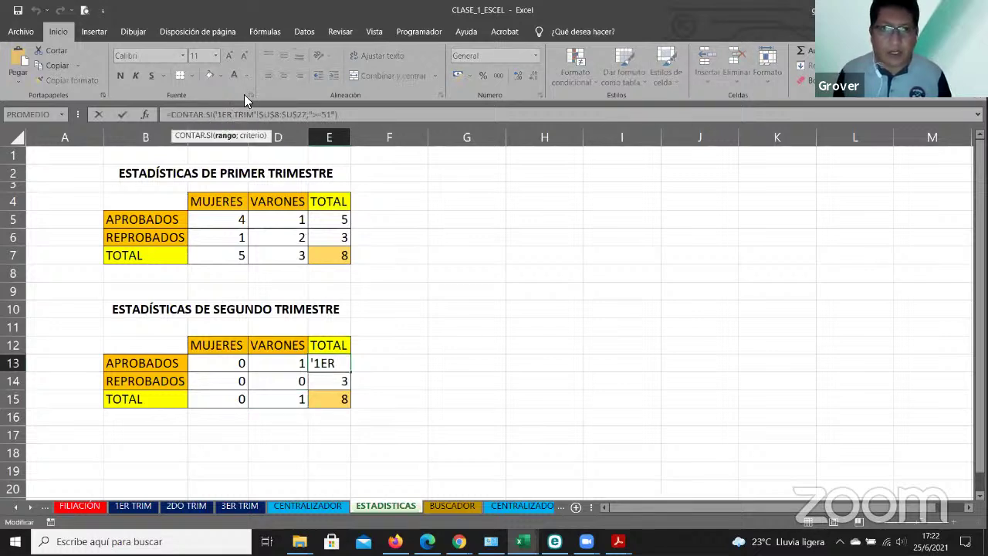
key("BackSpace")
key("BackSpace")
key("BackSpace")
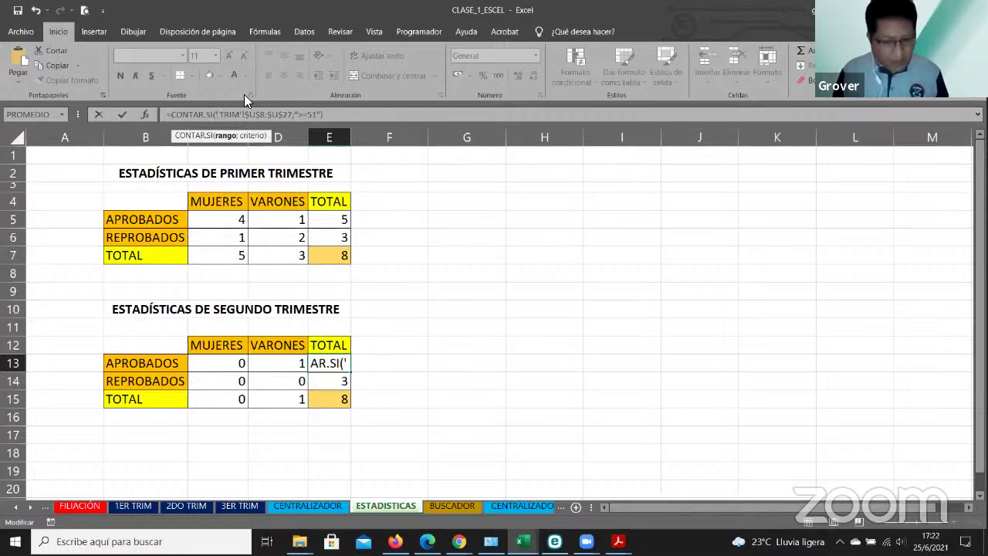
type("2DO")
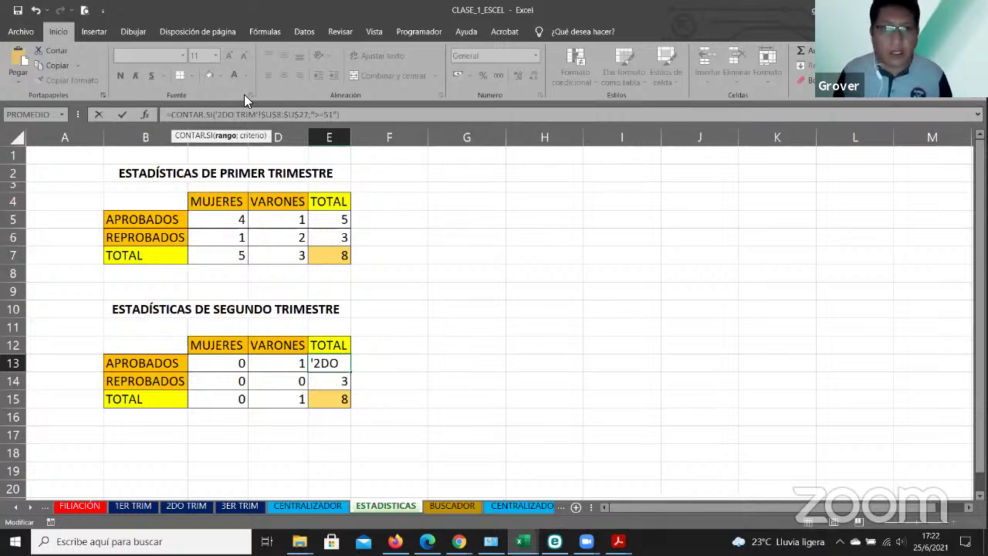
key("Return")
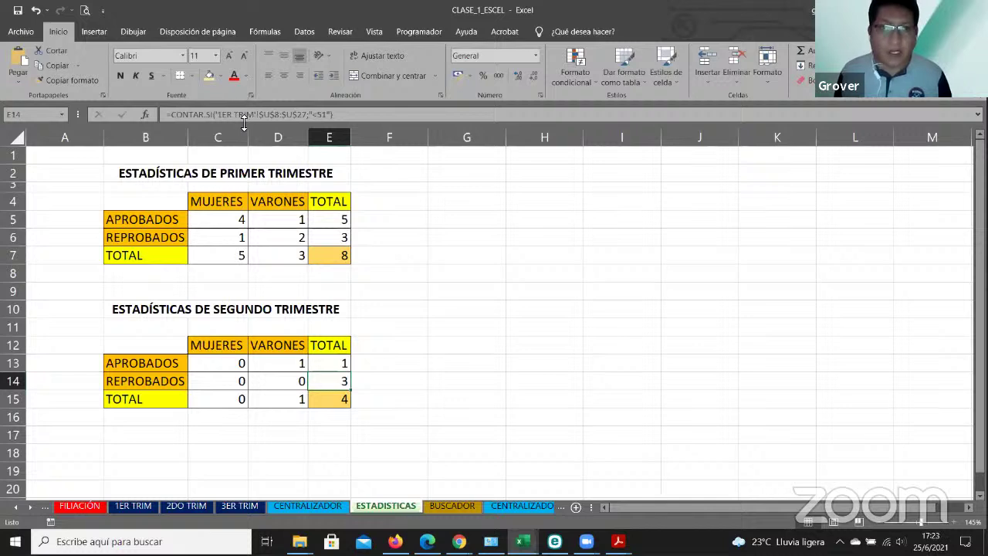
left_click(235, 116)
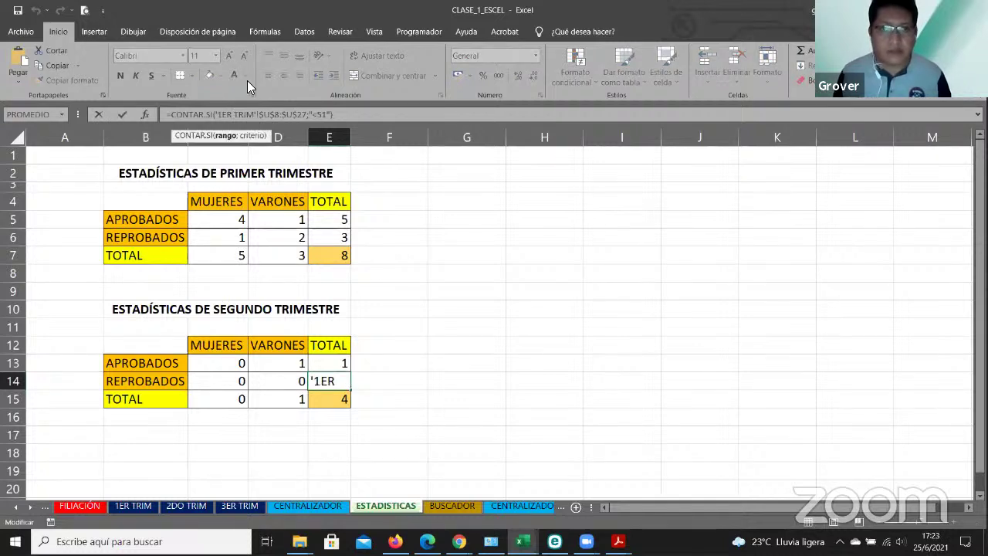
key("BackSpace")
key("BackSpace")
key("BackSpace")
type("2DO")
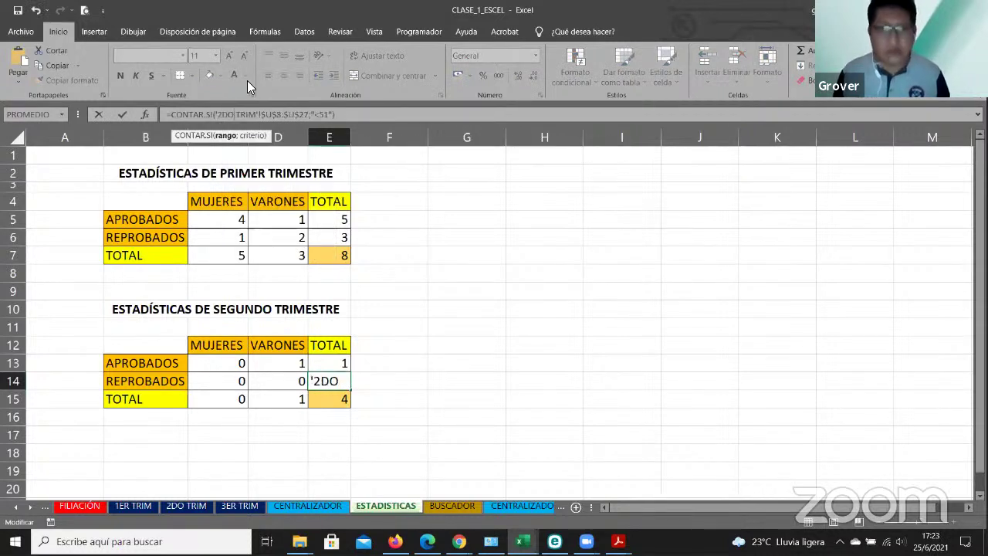
key("Return")
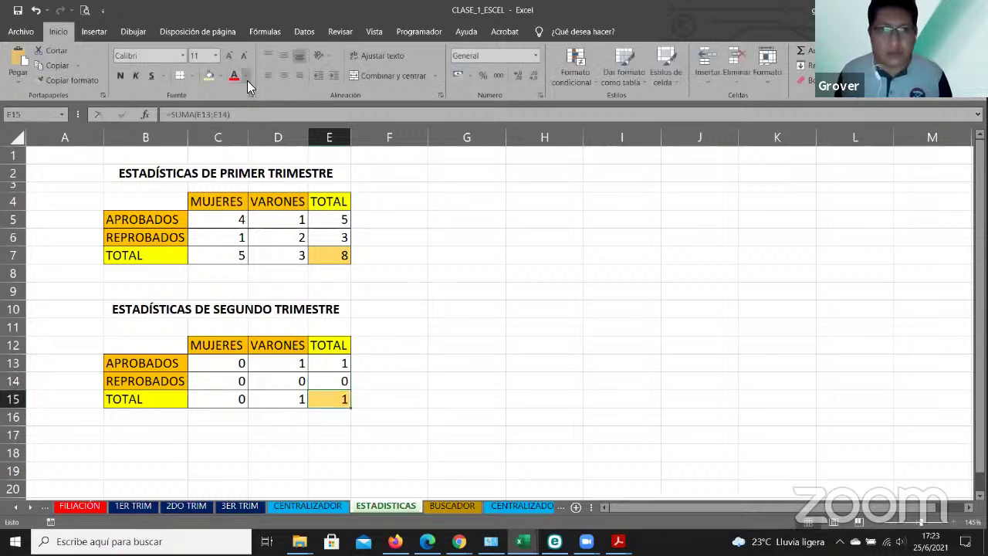
left_click(373, 318)
left_click(317, 326)
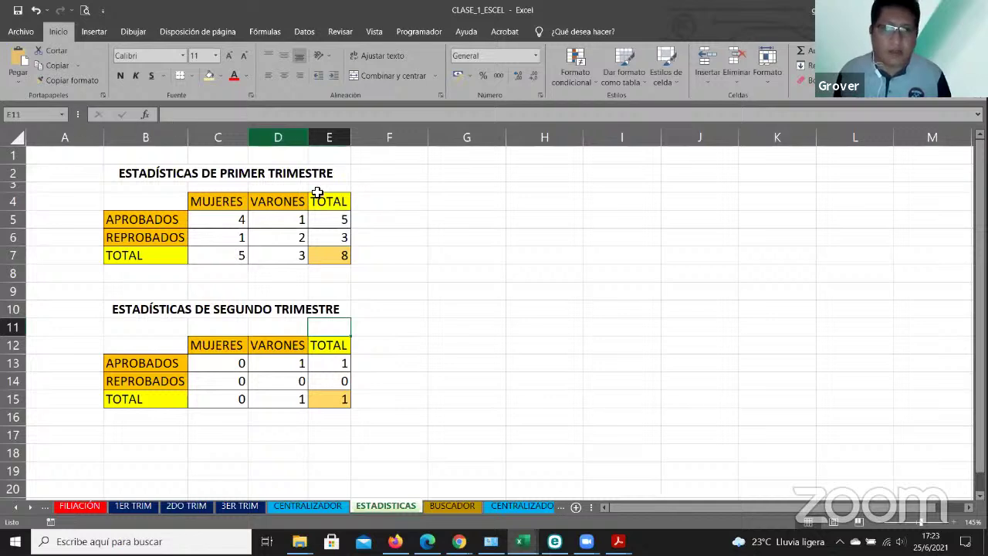
- Copy the second-trimester table B10:E15 and paste it starting at B18
left_click(379, 276)
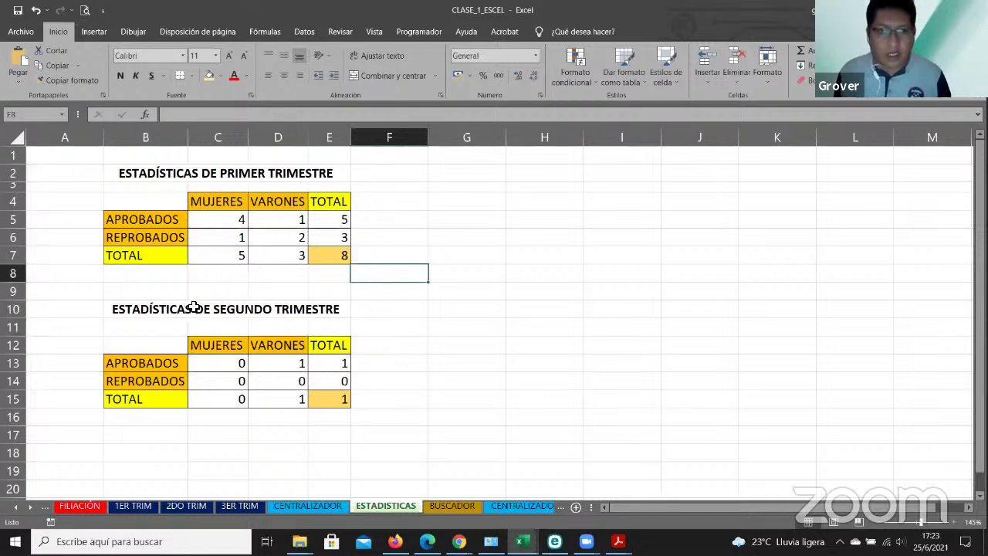
left_click_drag(194, 308, 214, 394)
key("ctrl+c")
scroll(274, 376, "down", 2)
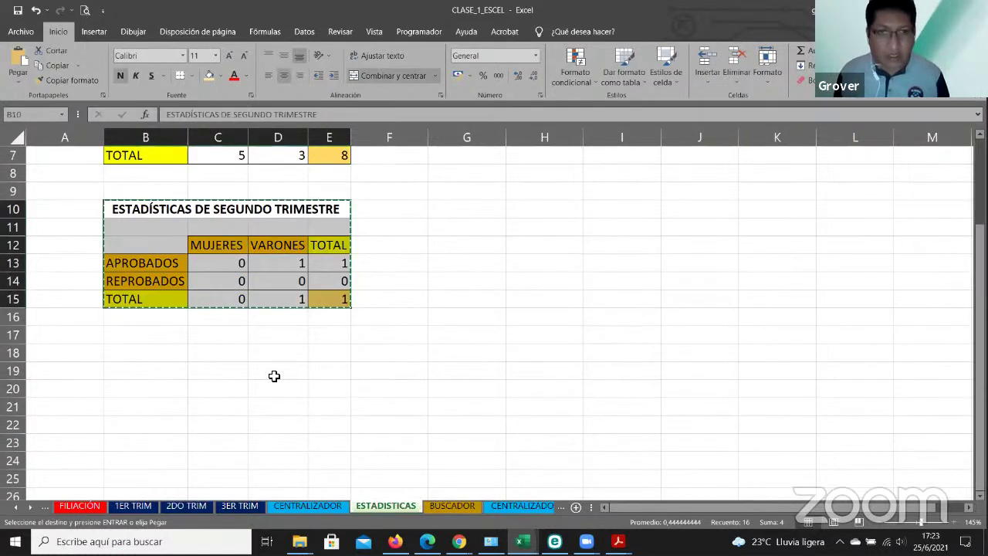
left_click(177, 358)
key("ctrl+v")
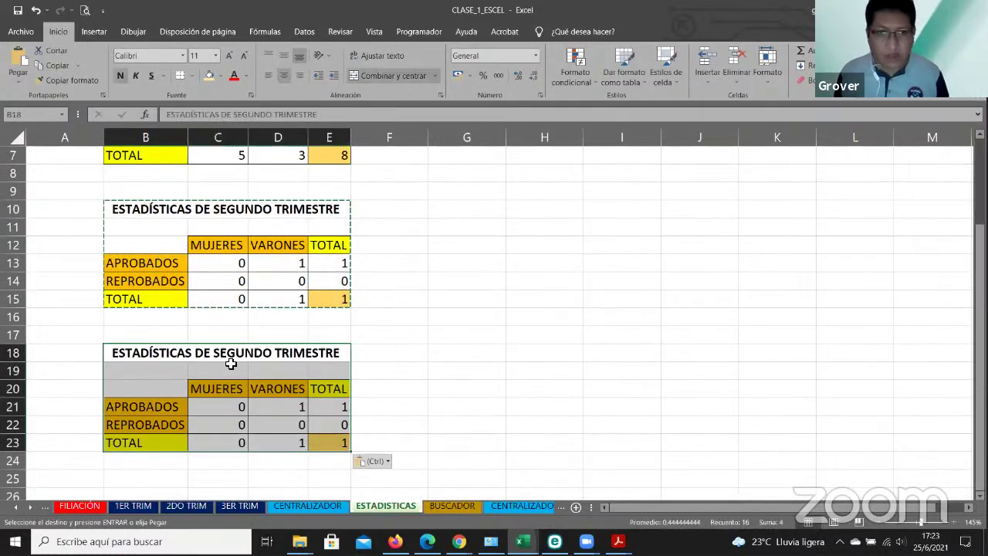
- Replace SEGUNDO with TERCER in the pasted B18 title
left_click(231, 362)
double_click(239, 357)
double_click(243, 353)
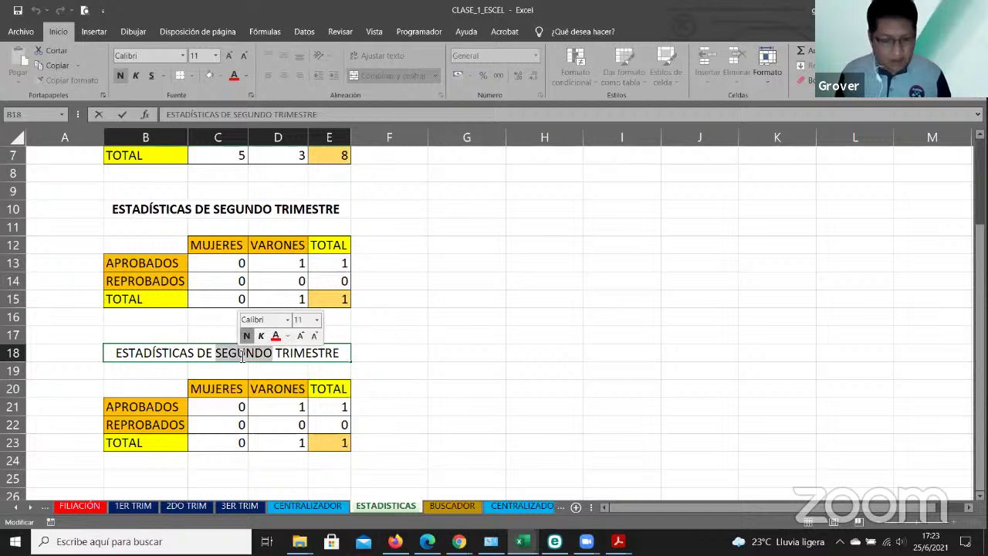
type("TERCER")
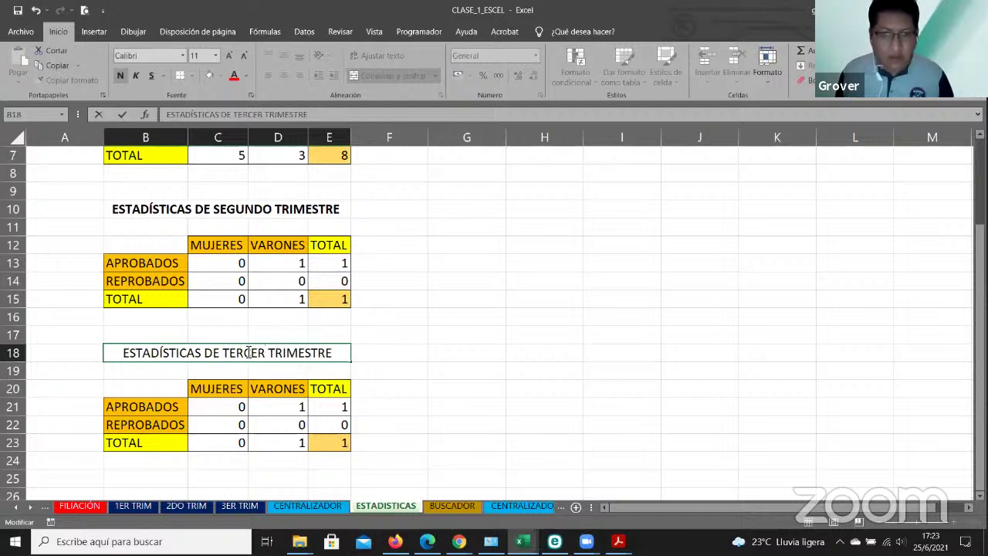
left_click(238, 408)
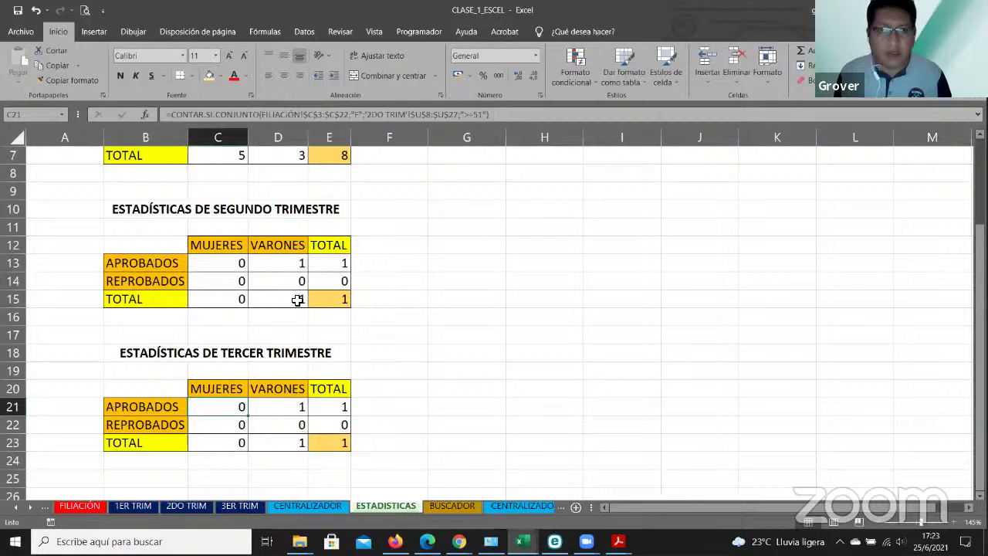
- Change the C21 and C22 CONTAR.SI.CONJUNTO sheet references from '2DO TRIM' to '3ER TRIM'
left_click(384, 116)
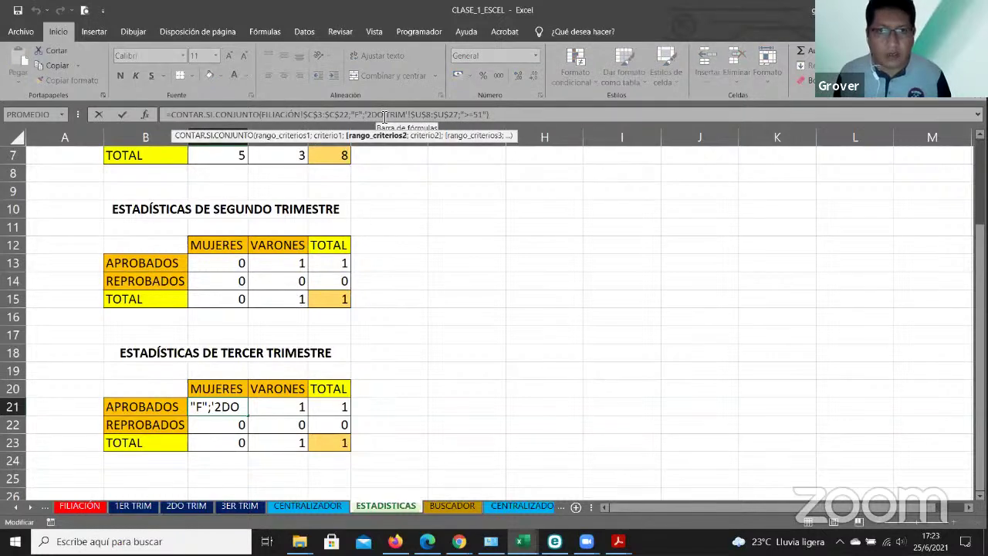
key("BackSpace")
key("BackSpace")
key("BackSpace")
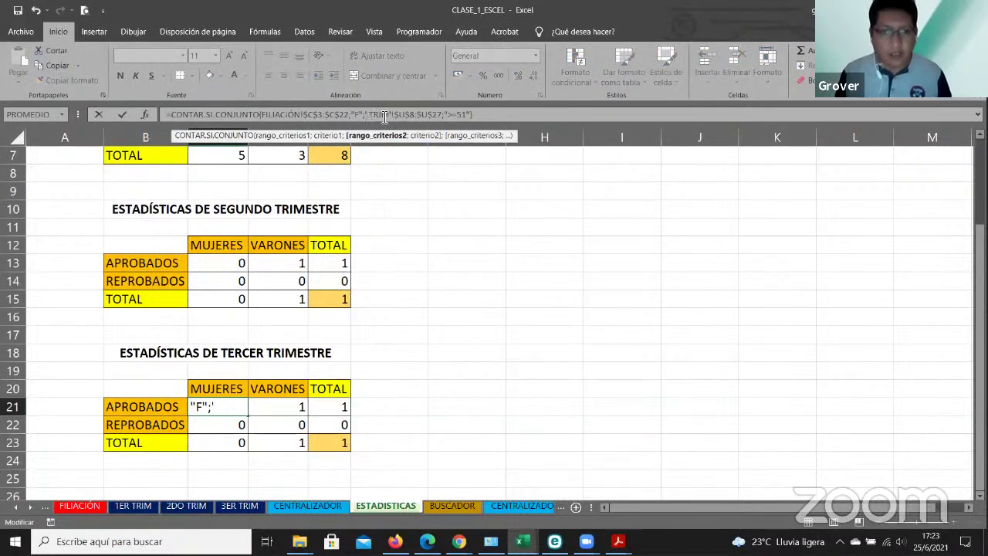
type("3E")
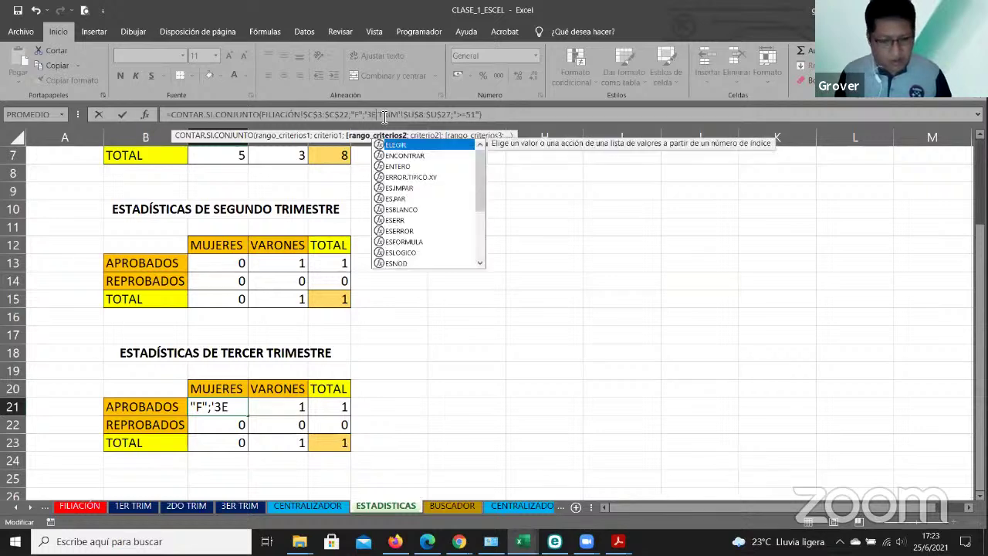
type("R")
key("Return")
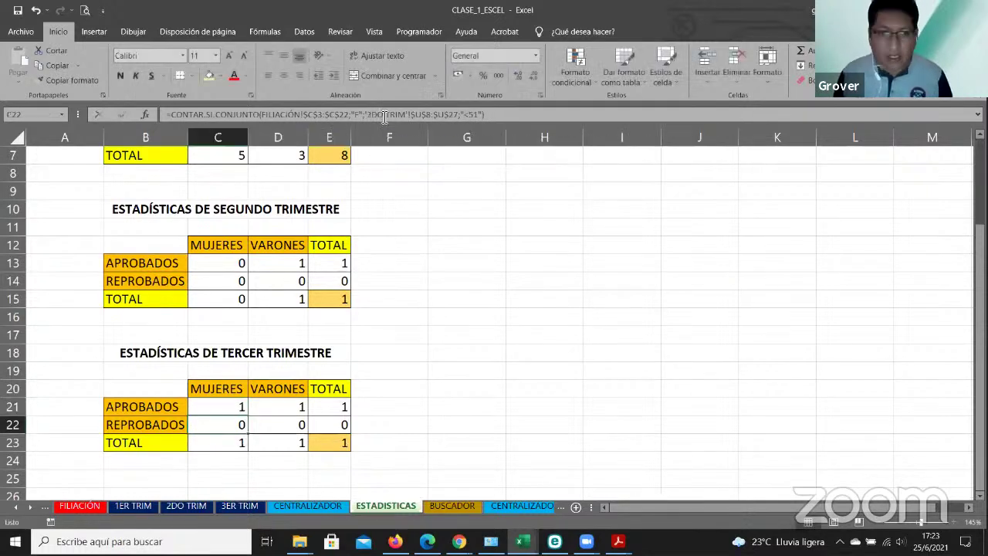
left_click(394, 114)
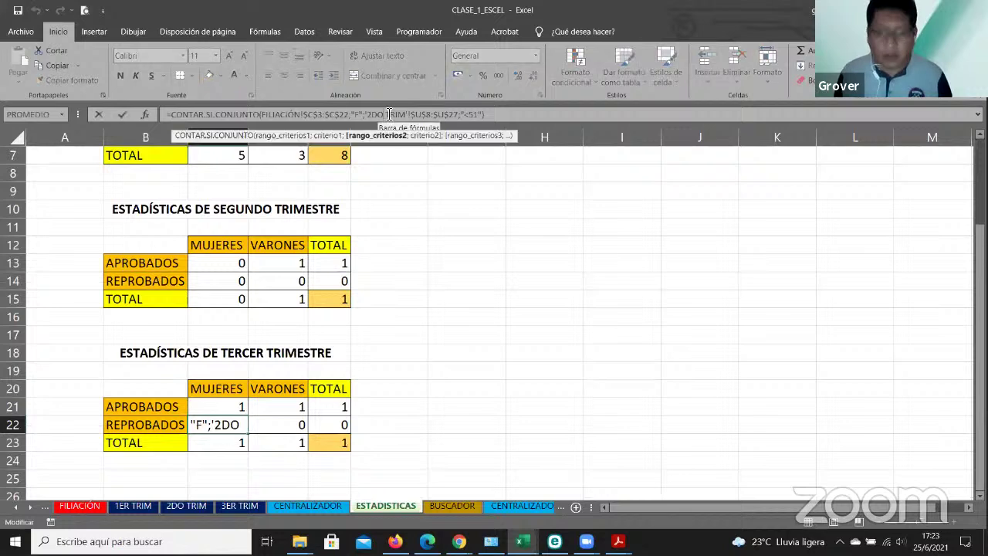
key("BackSpace")
key("BackSpace")
key("BackSpace")
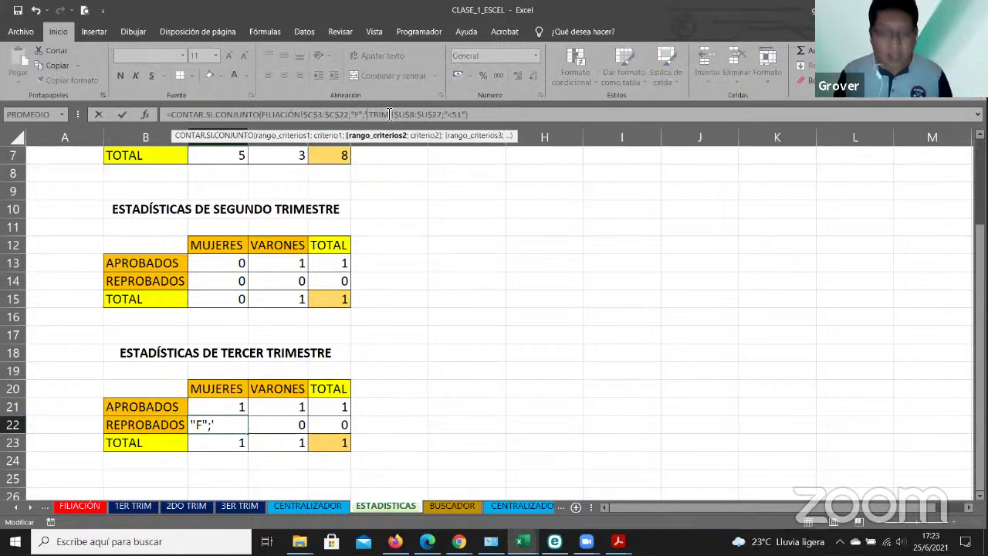
type("3ER")
key("Return")
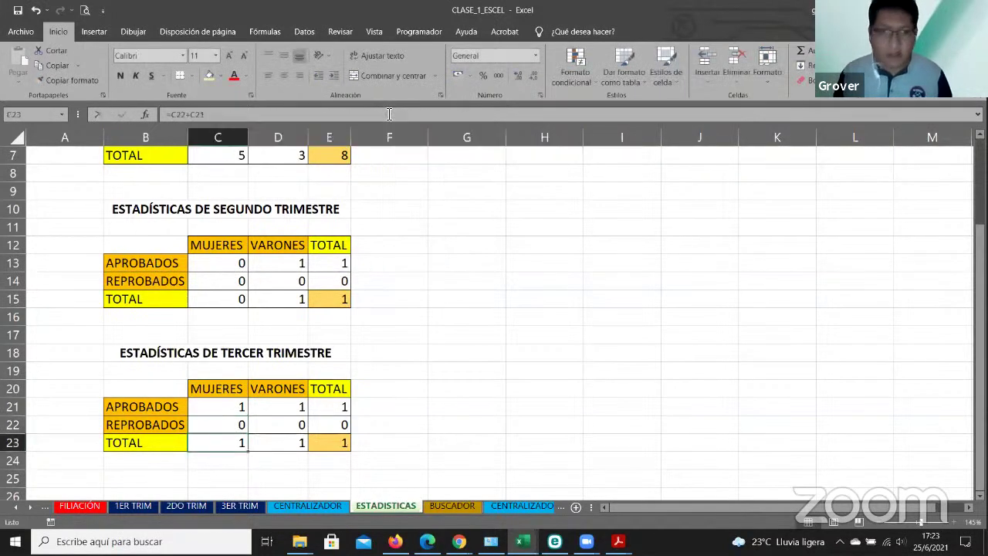
- Change the D21 men's approved count sheet reference to '3ER TRIM'
left_click(301, 407)
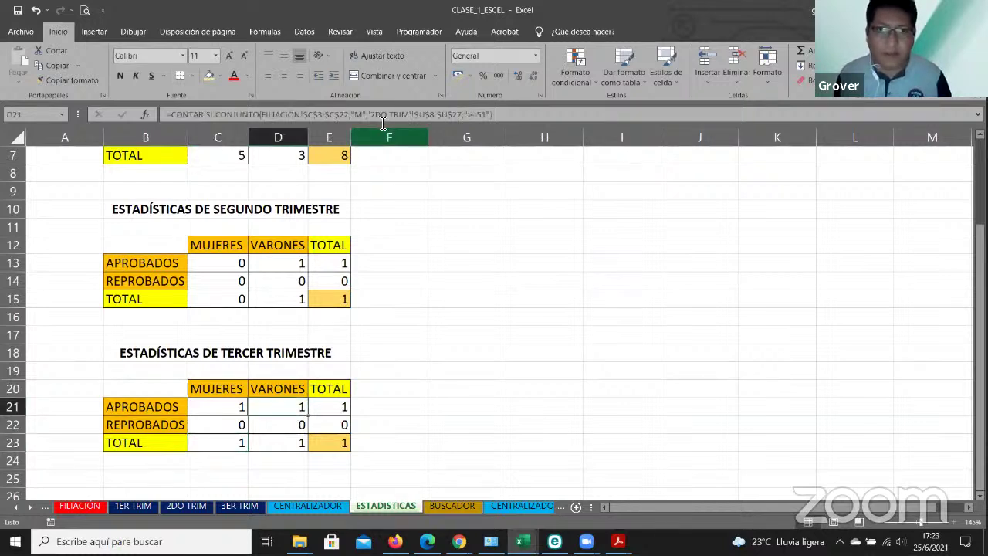
left_click(386, 114)
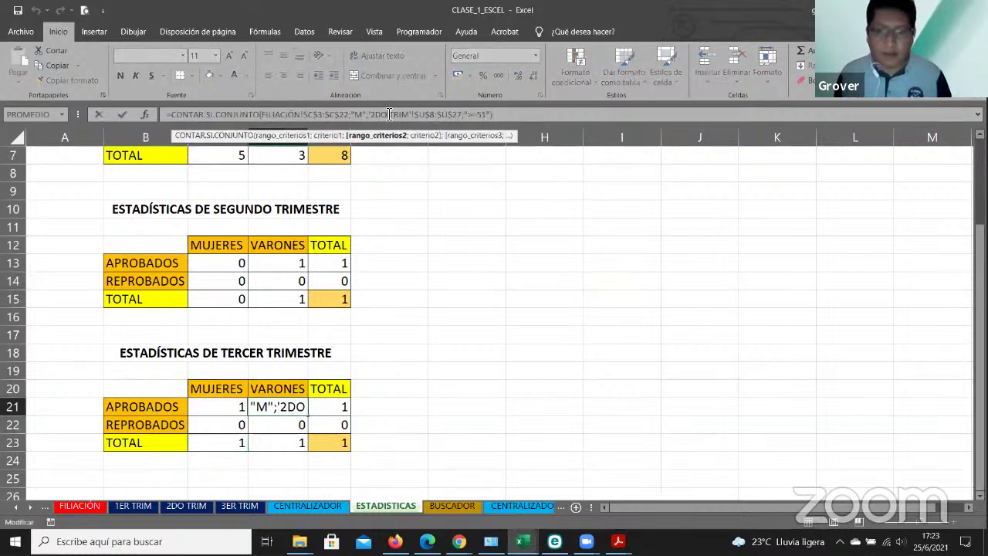
key("BackSpace")
key("BackSpace")
key("BackSpace")
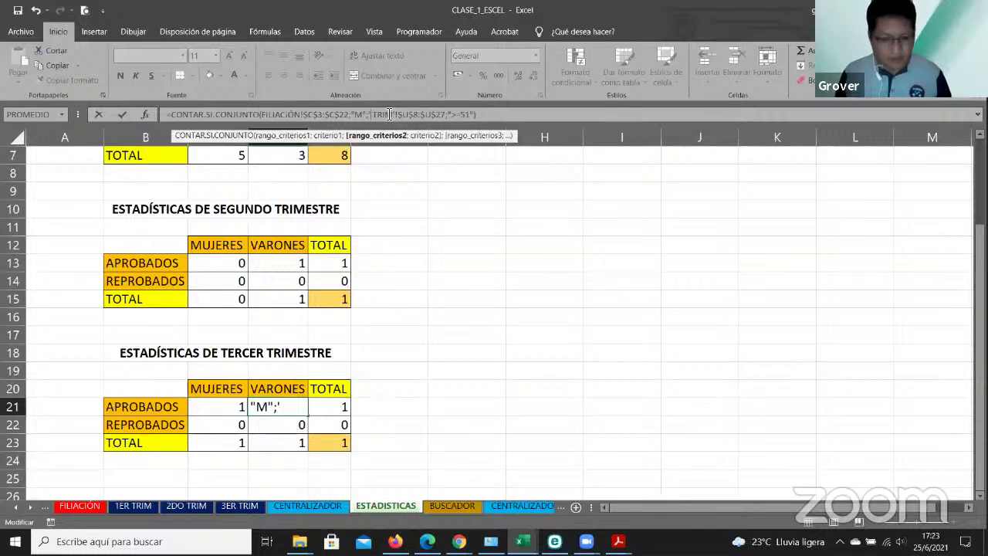
type("E")
key("BackSpace")
type("3ER")
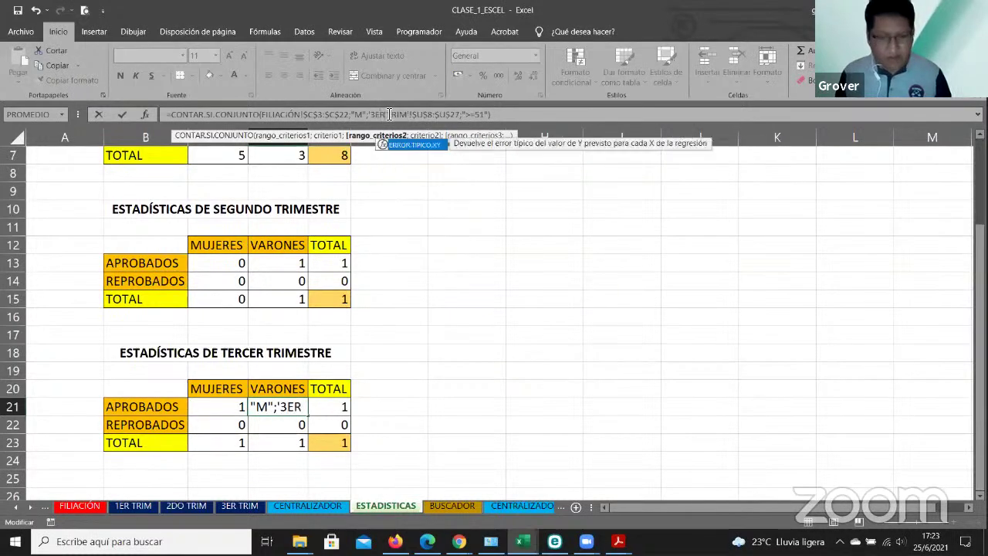
key("Return")
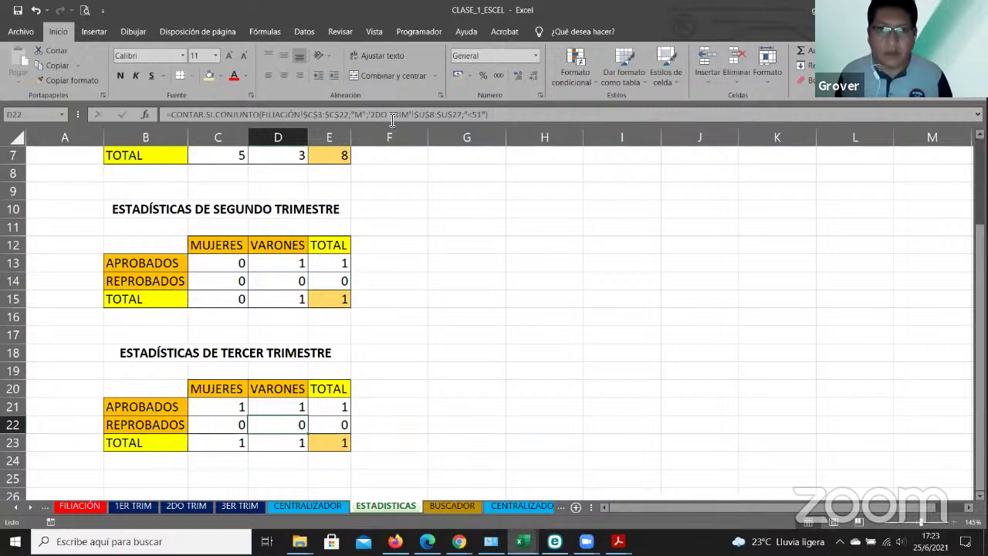
- Point the D22 men's failed count at '3ER TRIM', cancelling the missing-sheet prompt and fixing the name
left_click(376, 116)
double_click(376, 116)
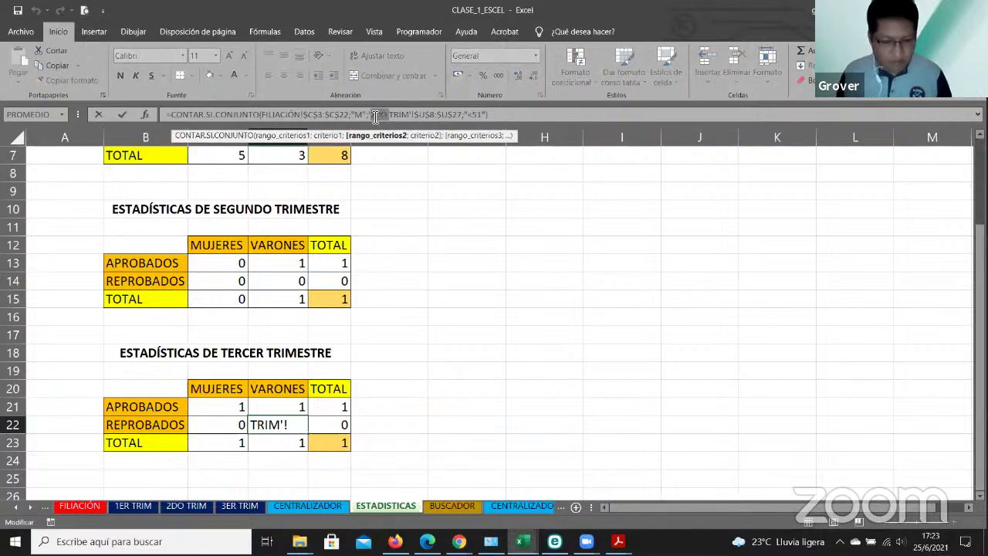
type("3ER")
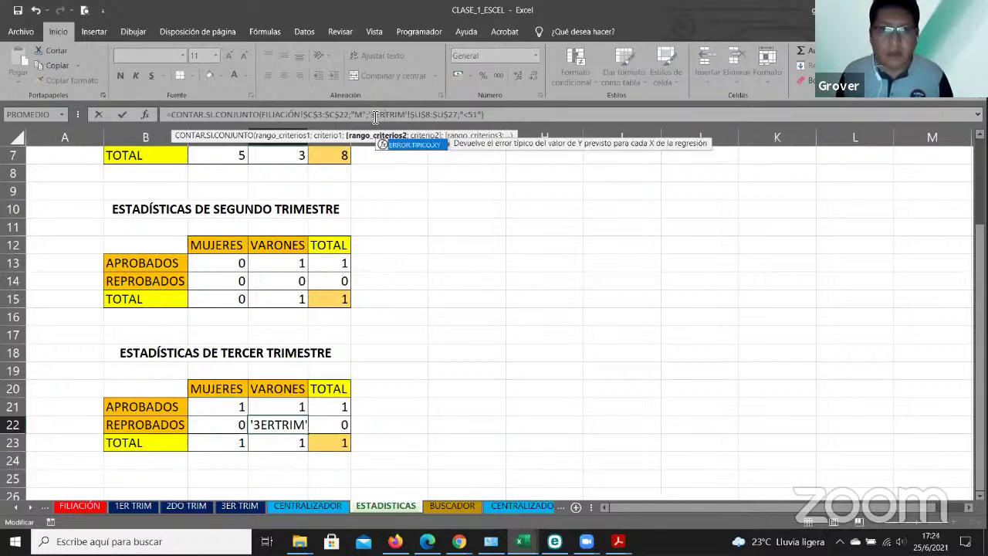
key("Return")
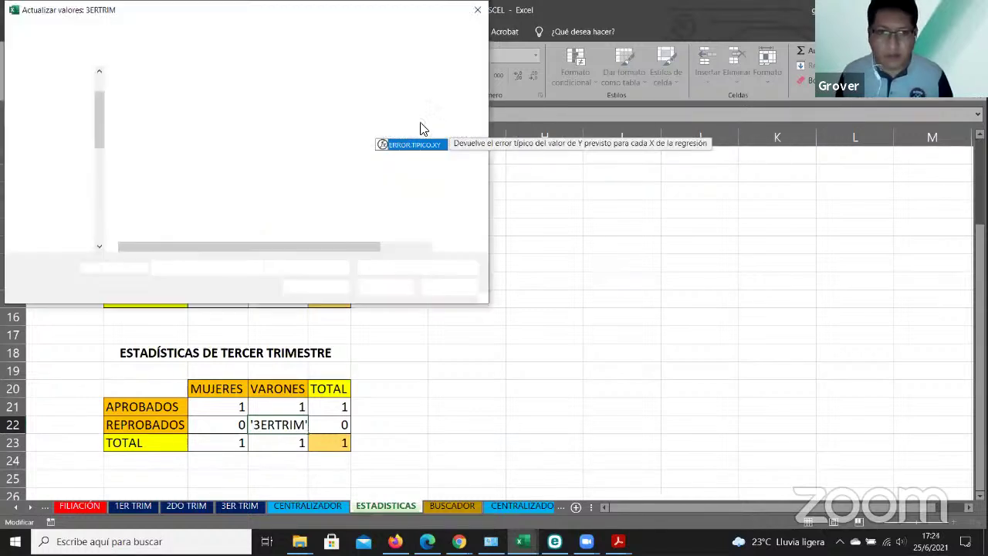
key("Escape")
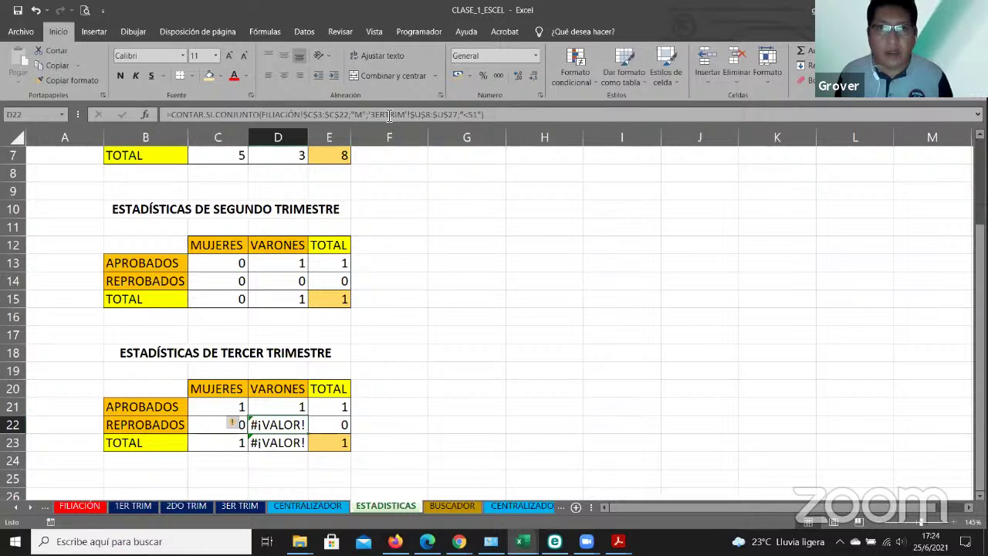
left_click(389, 114)
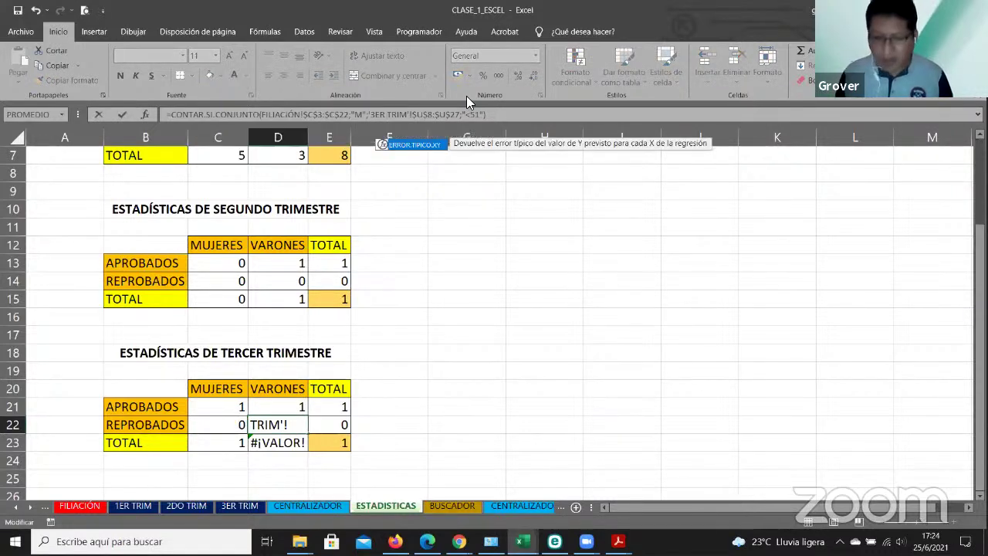
key("Return")
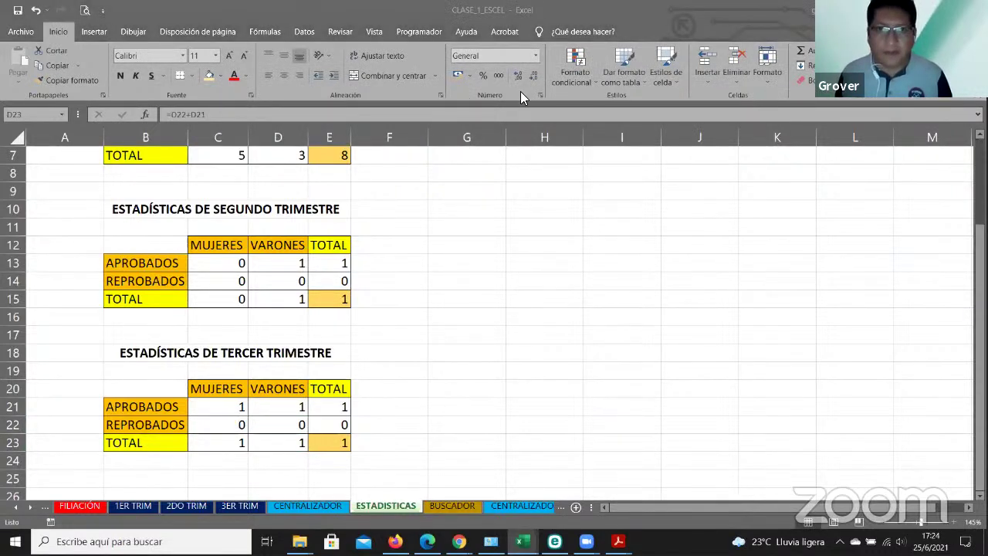
- Replace '2DO TRIM' with '3ER TRIM' in the E21 and E22 formulas, giving 2 approved, 0 failed
left_click(336, 405)
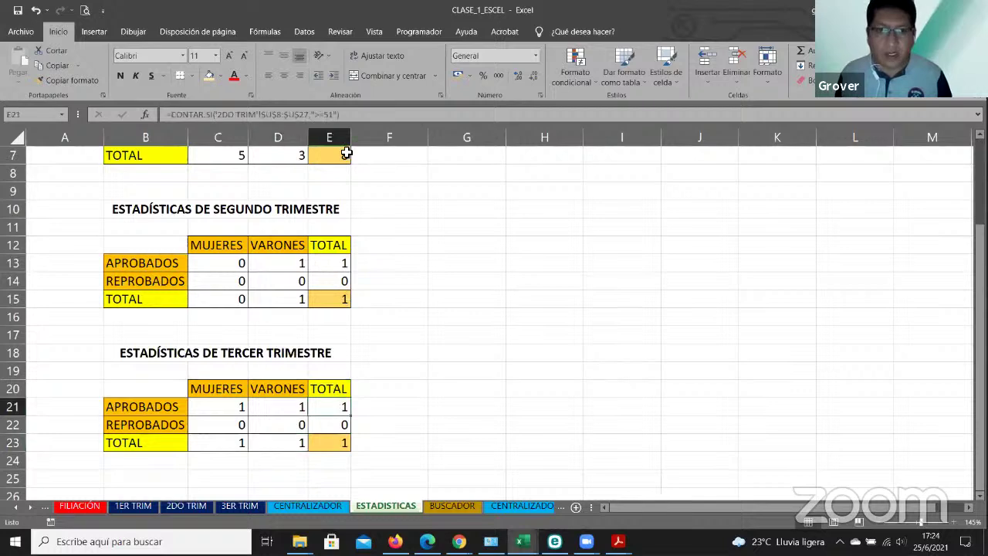
left_click(233, 114)
key("BackSpace")
key("BackSpace")
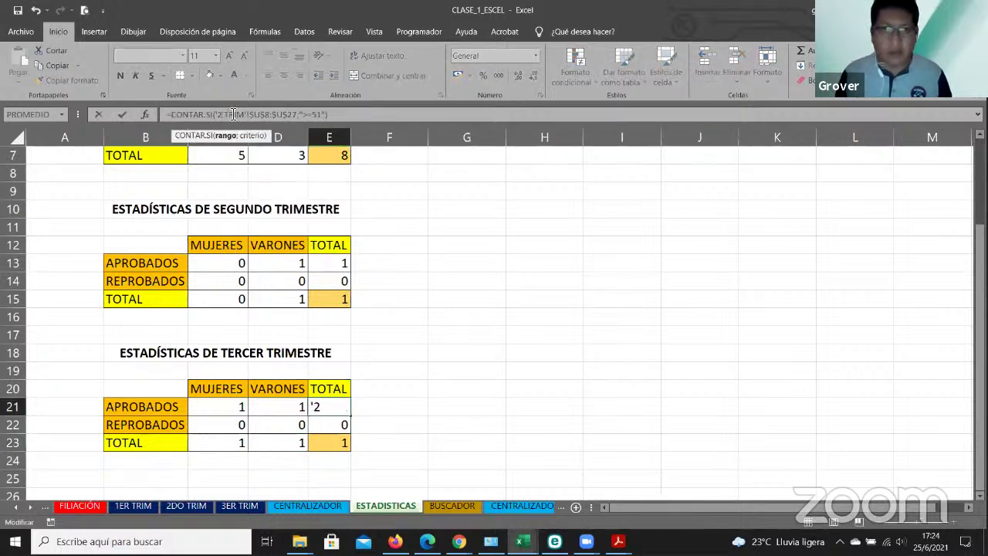
key("BackSpace")
type("3E")
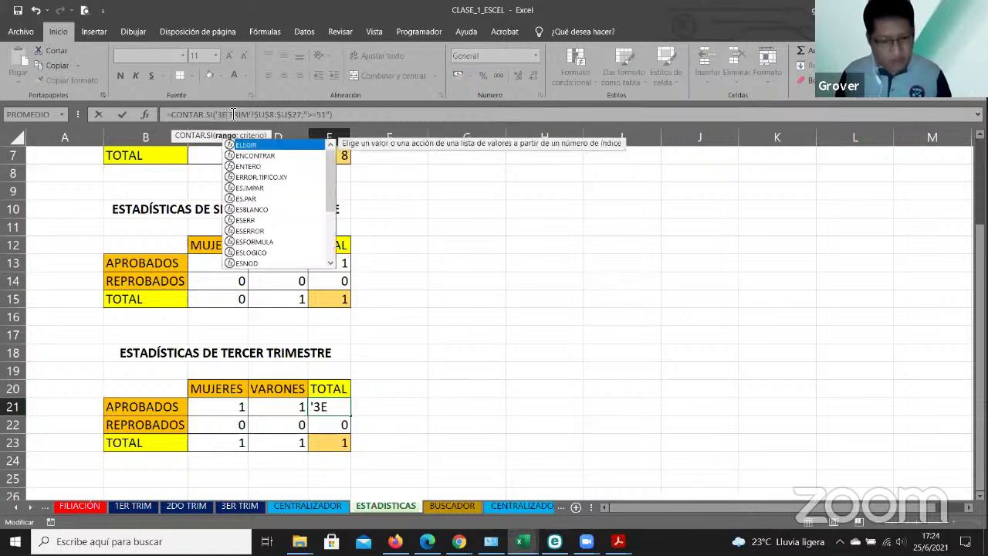
type("R")
key("Return")
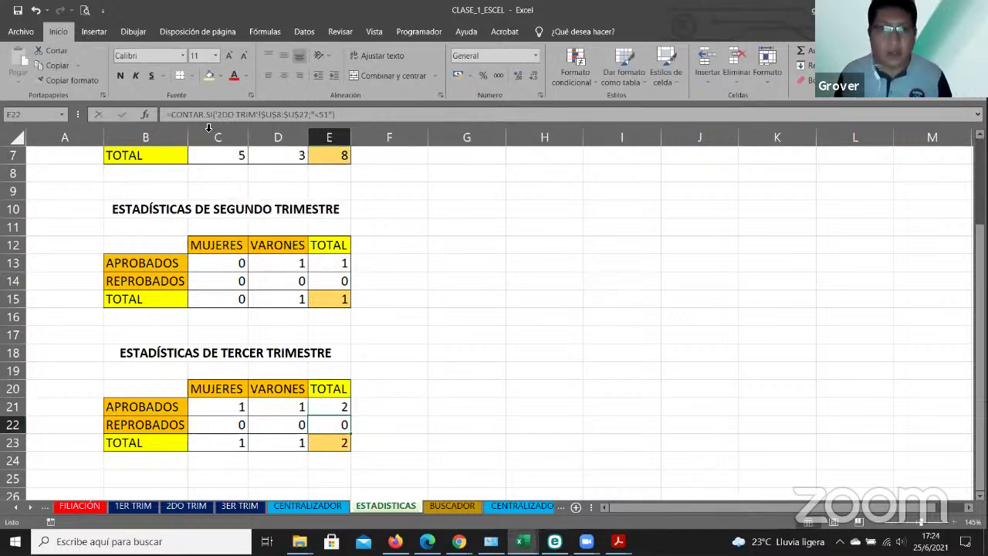
left_click(236, 116)
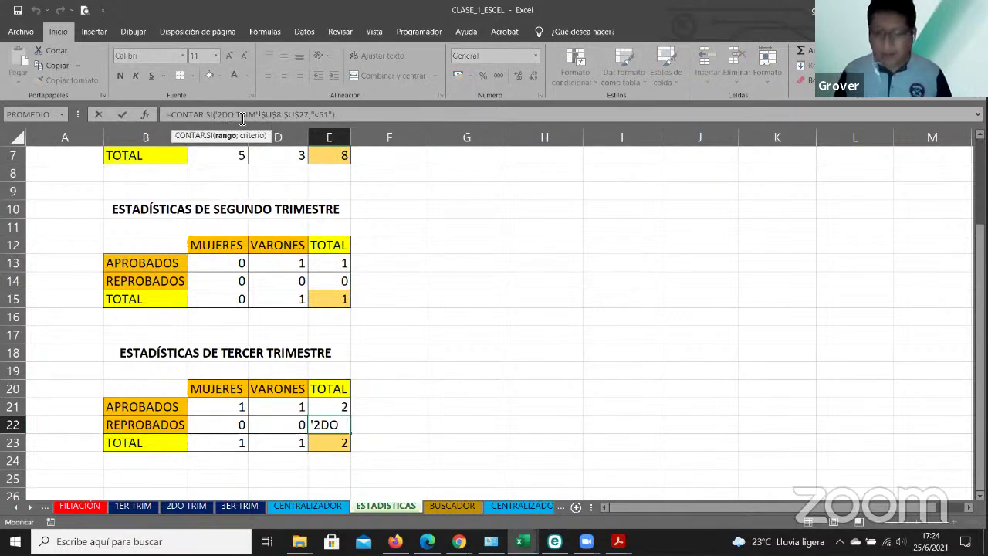
key("BackSpace")
key("BackSpace")
key("BackSpace")
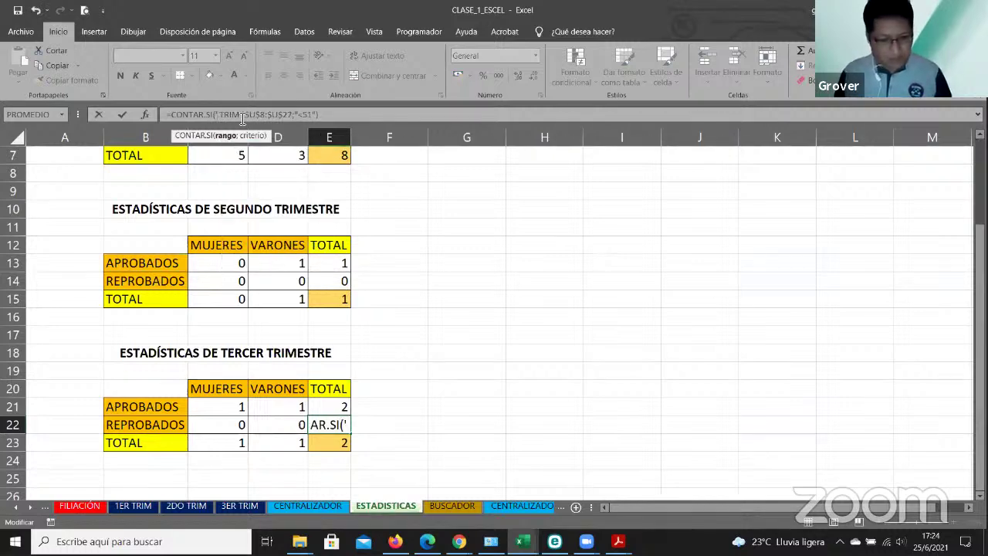
type("3ER")
key("Return")
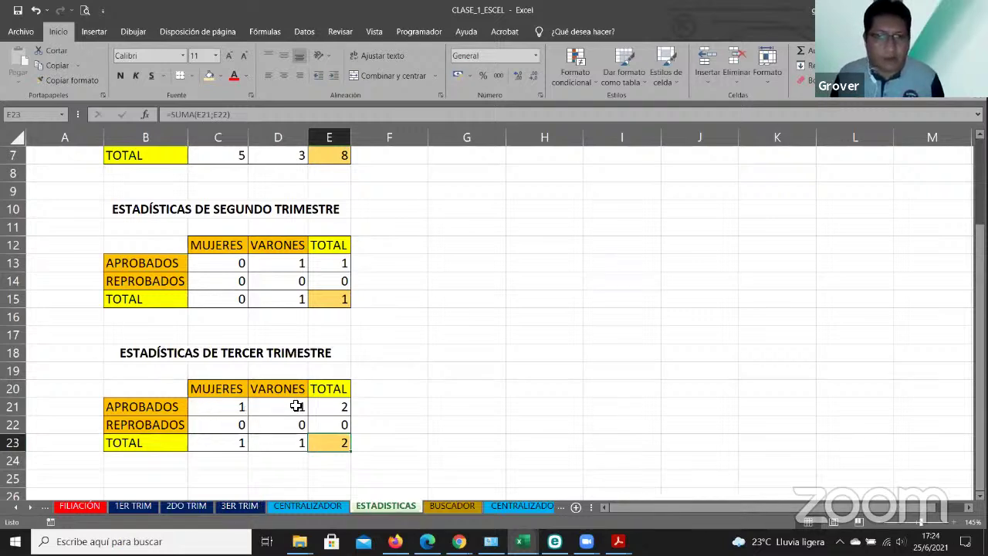
left_click(235, 411)
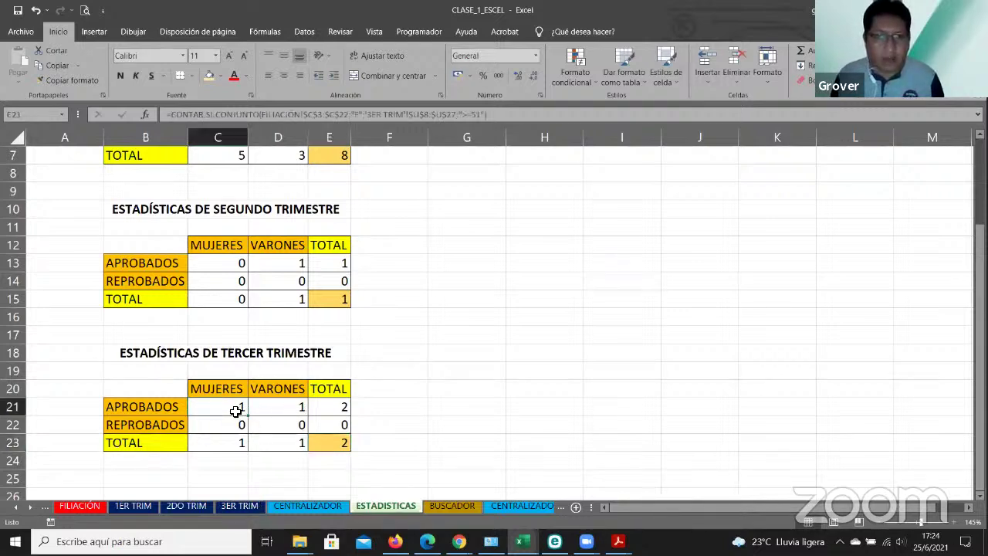
- On 3ER TRIM, change the second student's scores: F9 to 2 and K9 to 10
left_click(234, 502)
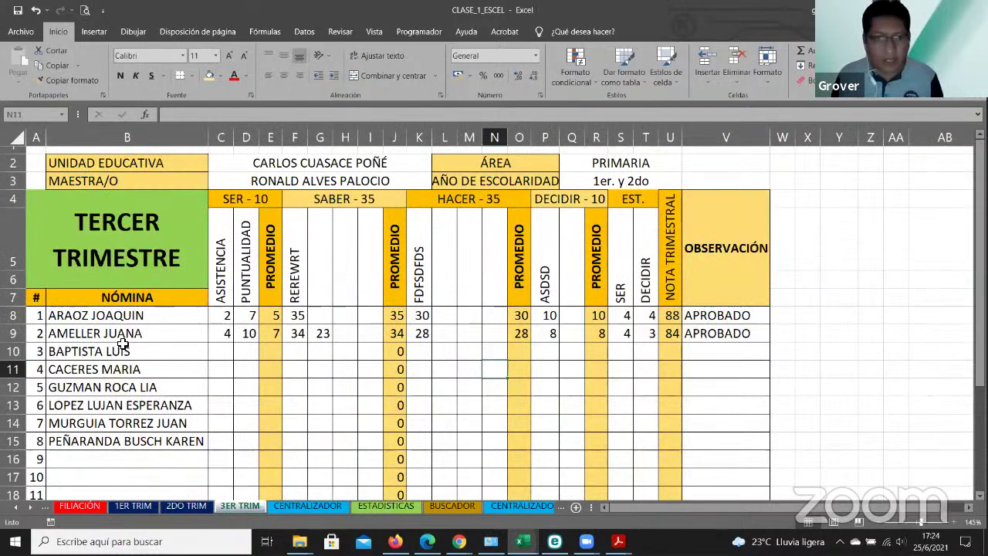
left_click(302, 334)
key("BackSpace")
type("2")
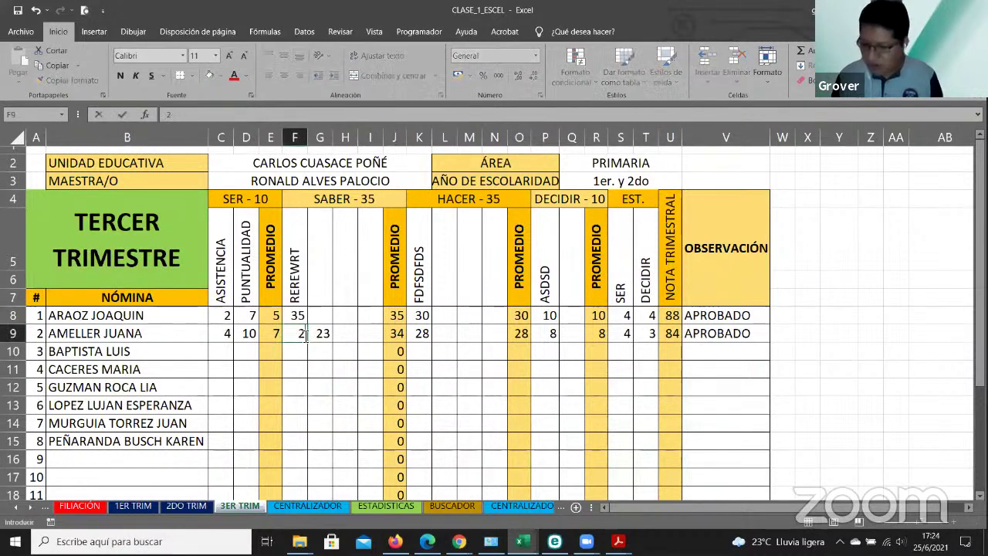
key("Return")
left_click(423, 333)
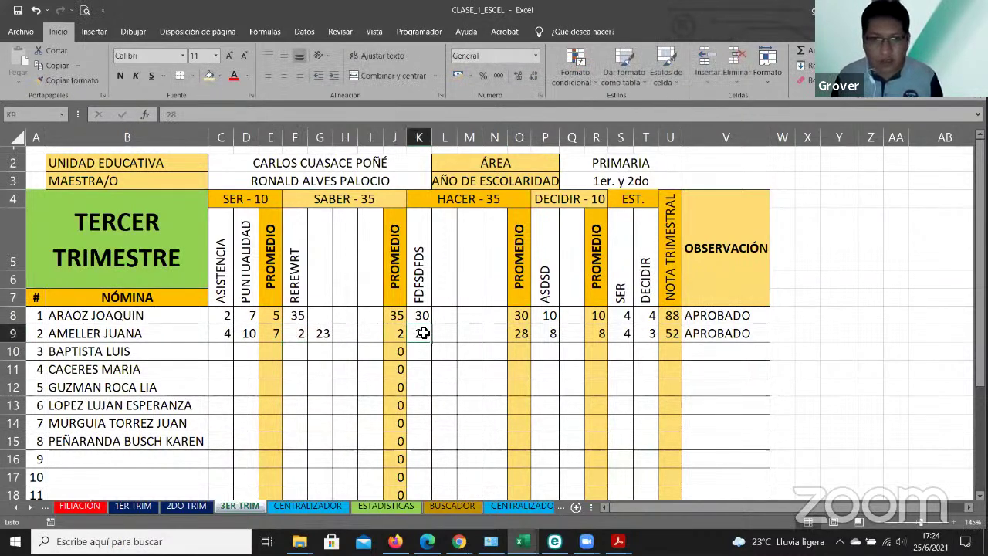
type("10")
key("Return")
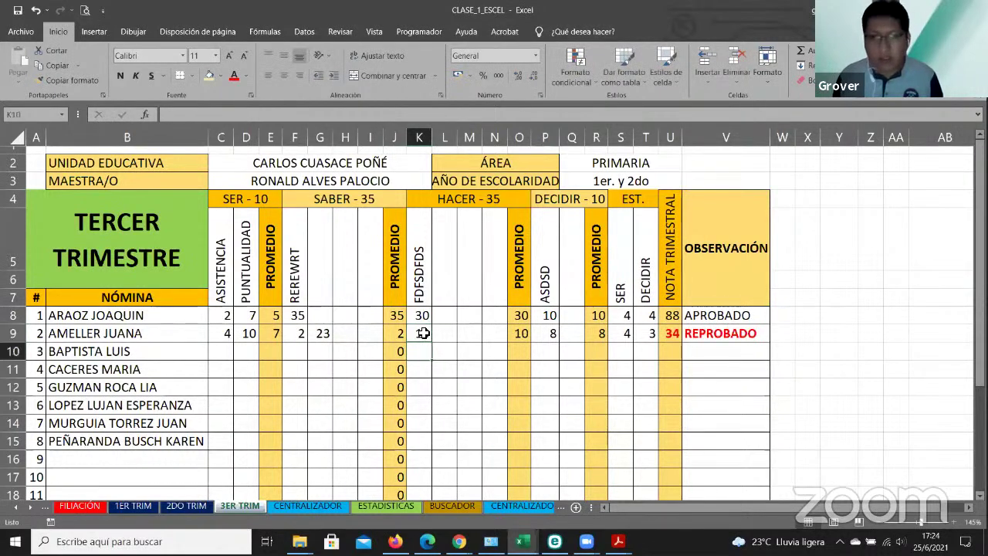
- Check the women's failed-count formula on ESTADISTICAS, then go to the 2DO TRIM sheet
left_click(374, 505)
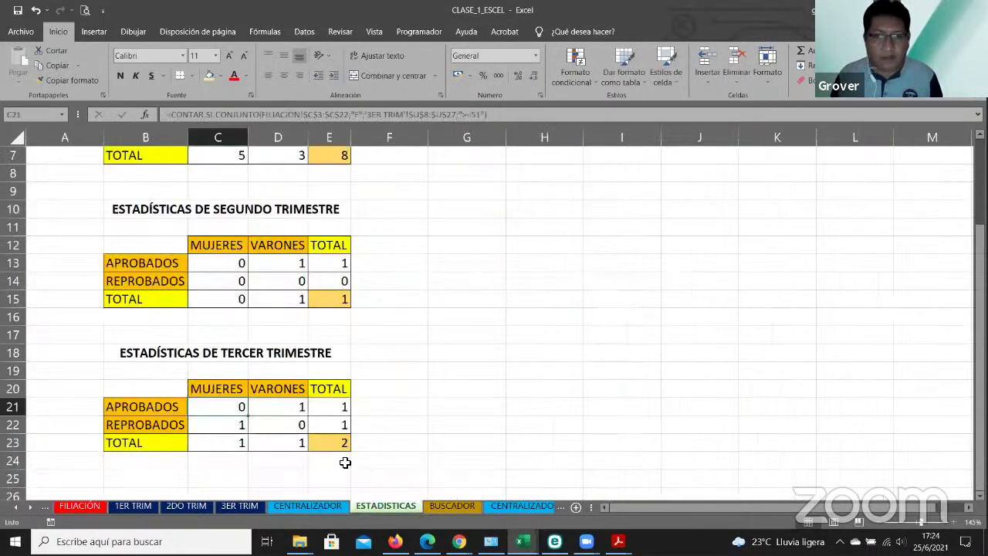
left_click(214, 429)
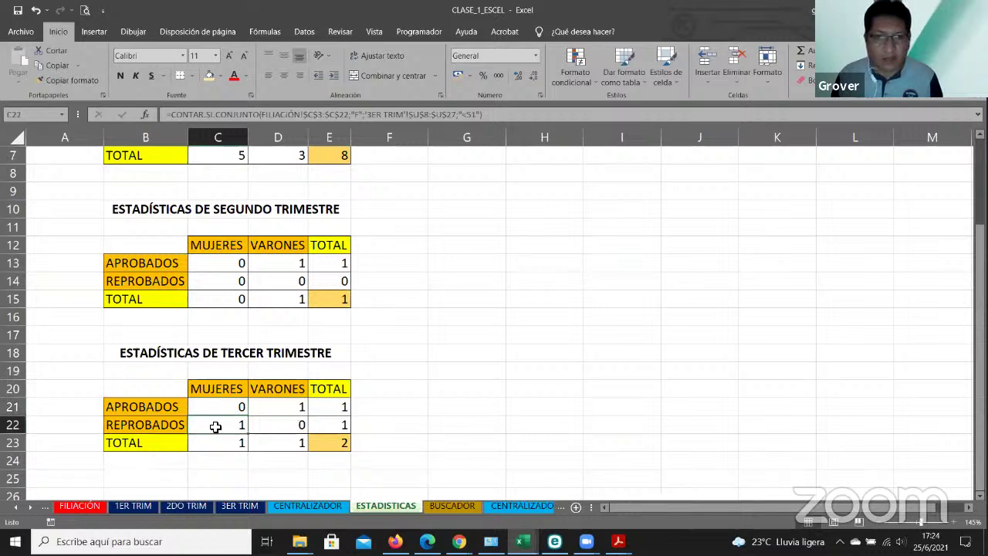
left_click(258, 506)
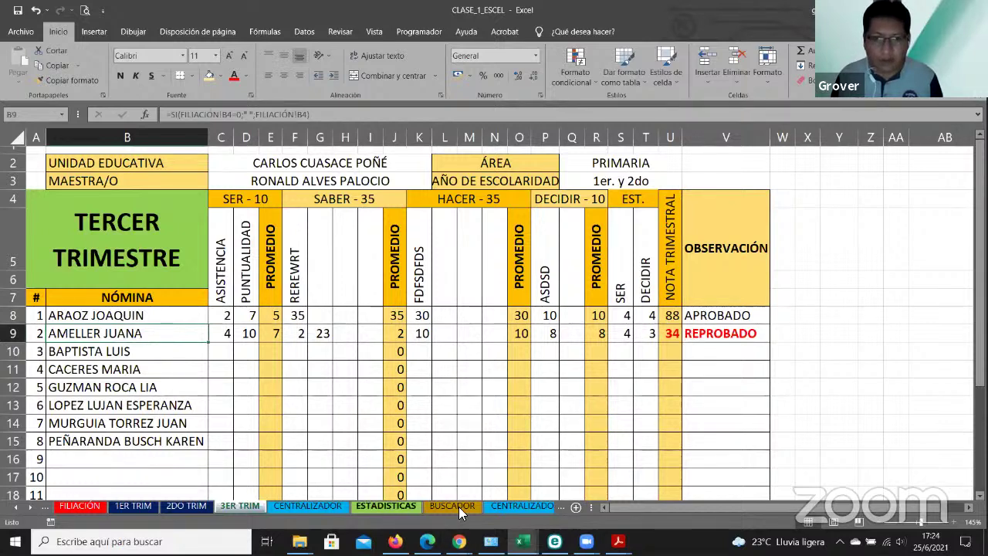
left_click(388, 506)
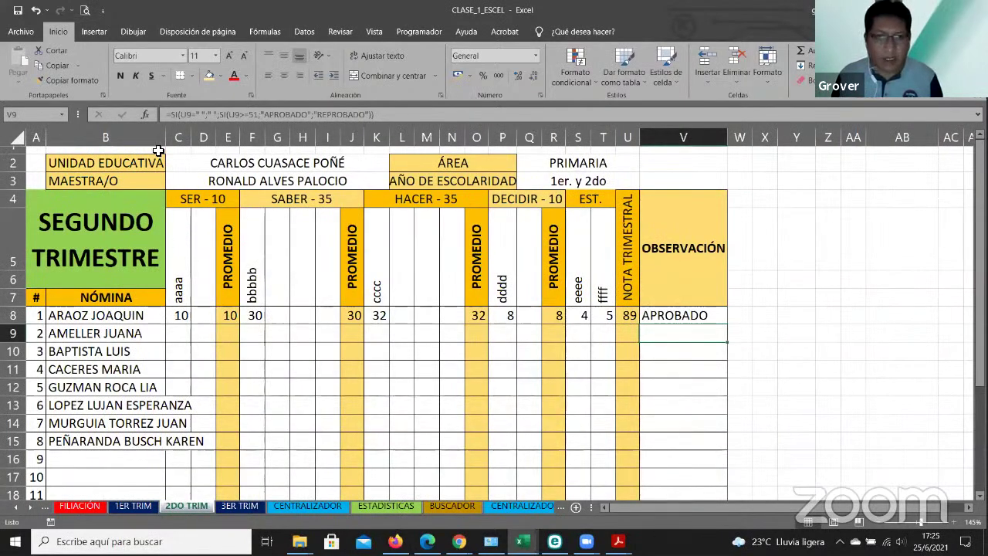
- Widen column B and enter 8, 25 and 26 in C12, F12 and K12
left_click_drag(165, 138, 208, 137)
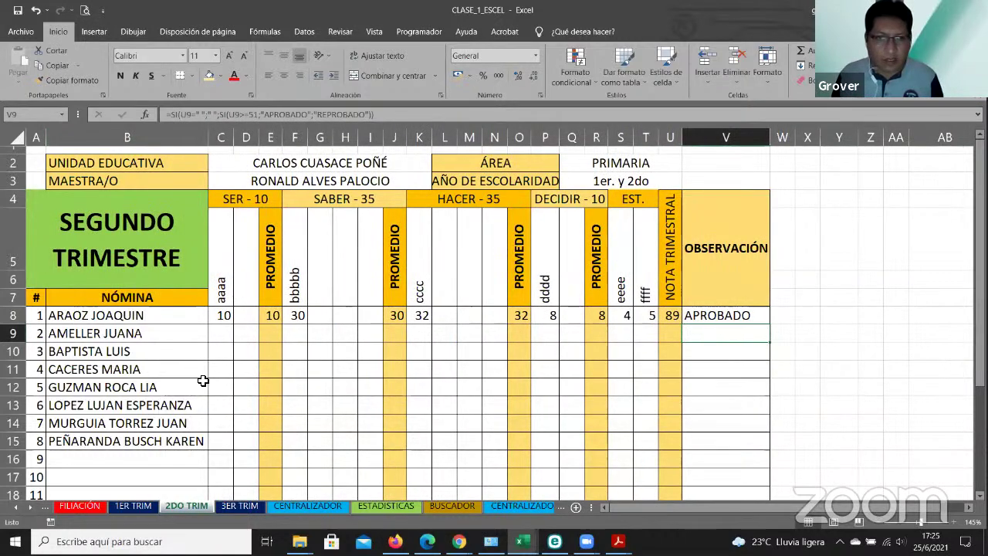
left_click(226, 390)
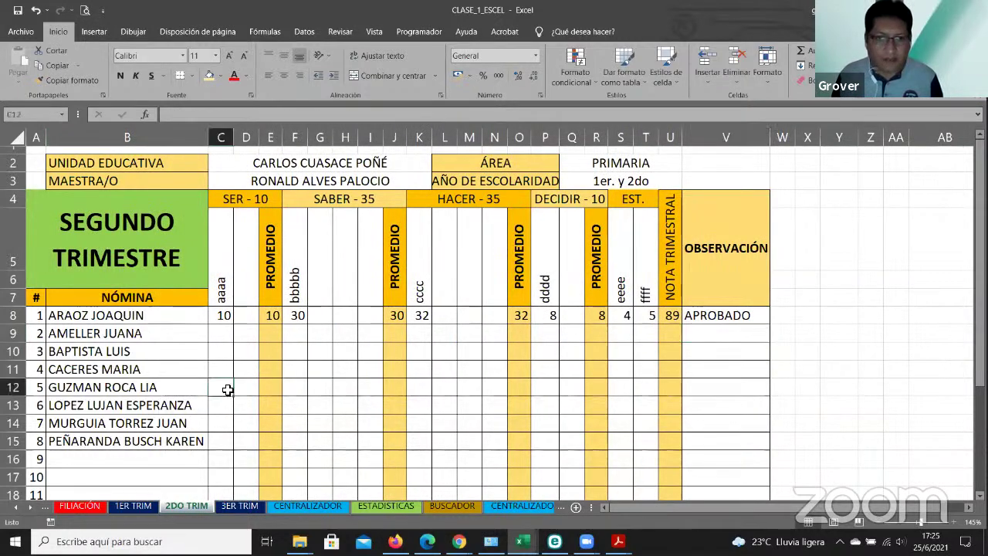
type("8")
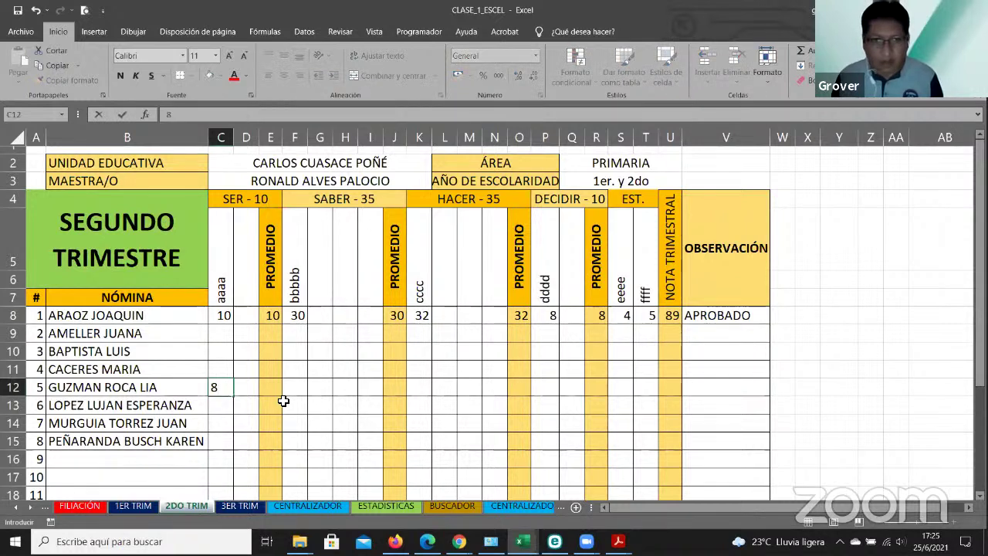
left_click(293, 384)
type("25")
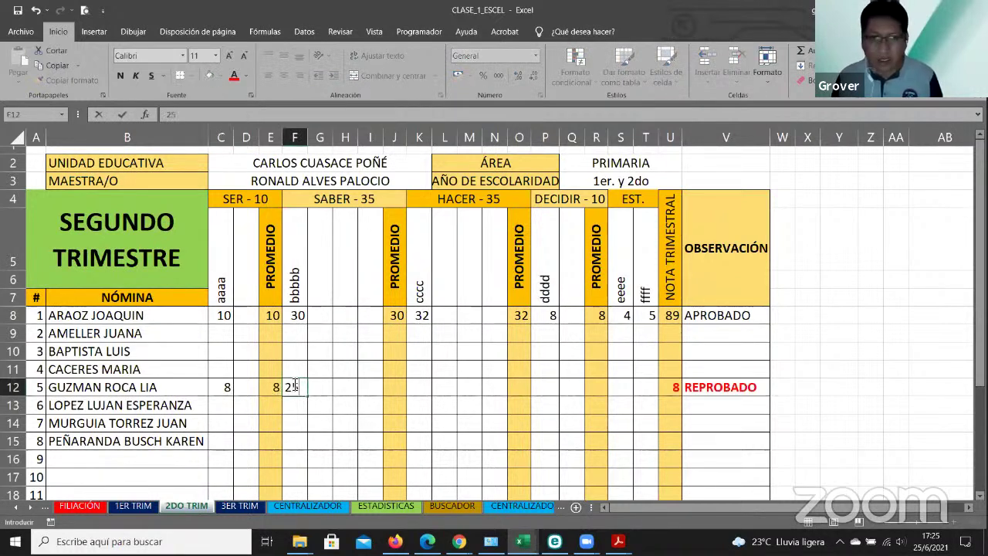
left_click(413, 384)
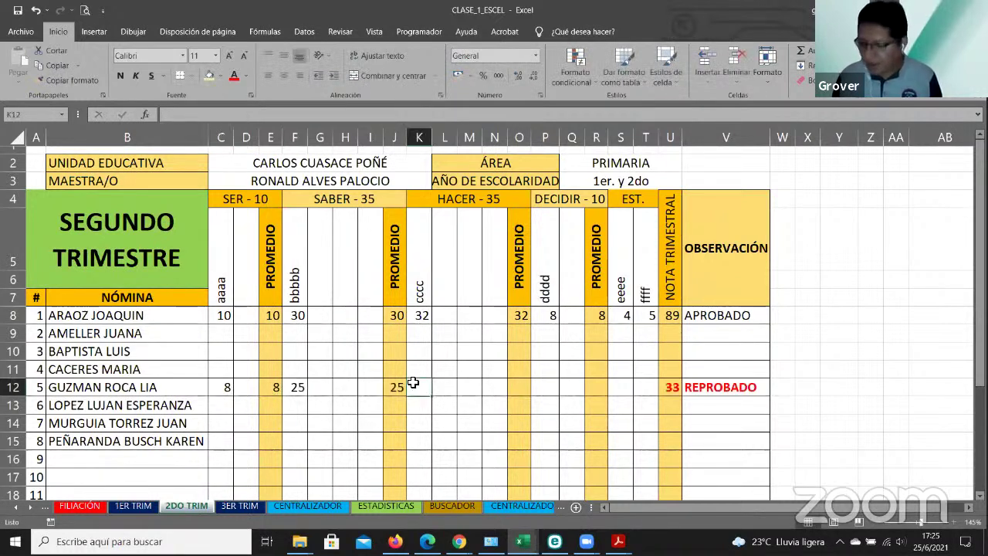
type("26")
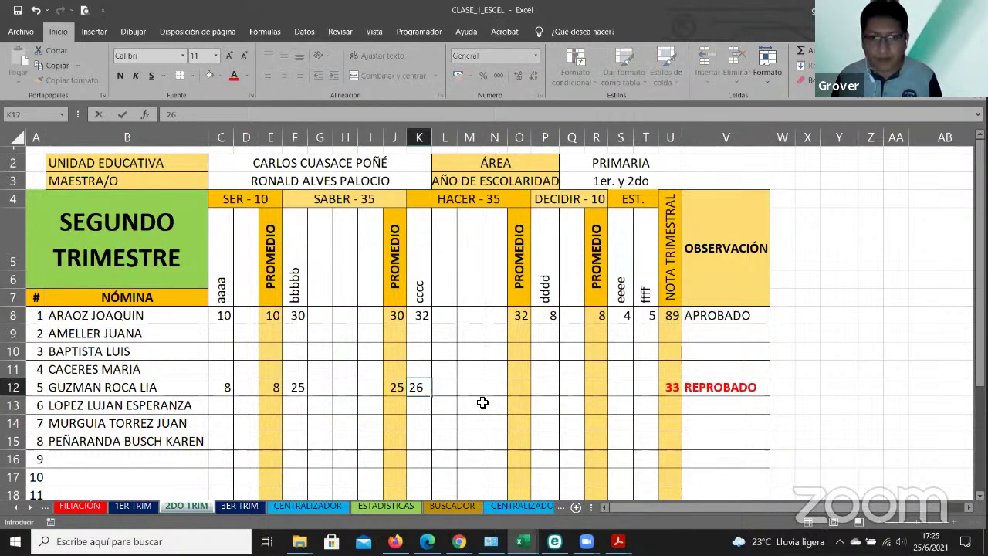
left_click(545, 389)
- Enter 10, 2 and 3 in P12, S12 and T12, then view ESTADISTICAS
type("10")
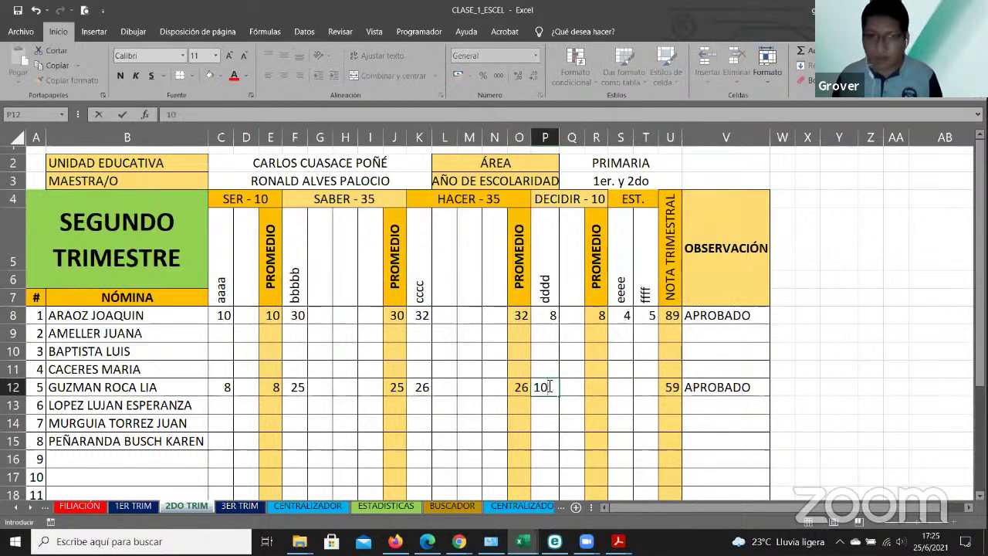
left_click(615, 386)
type("21")
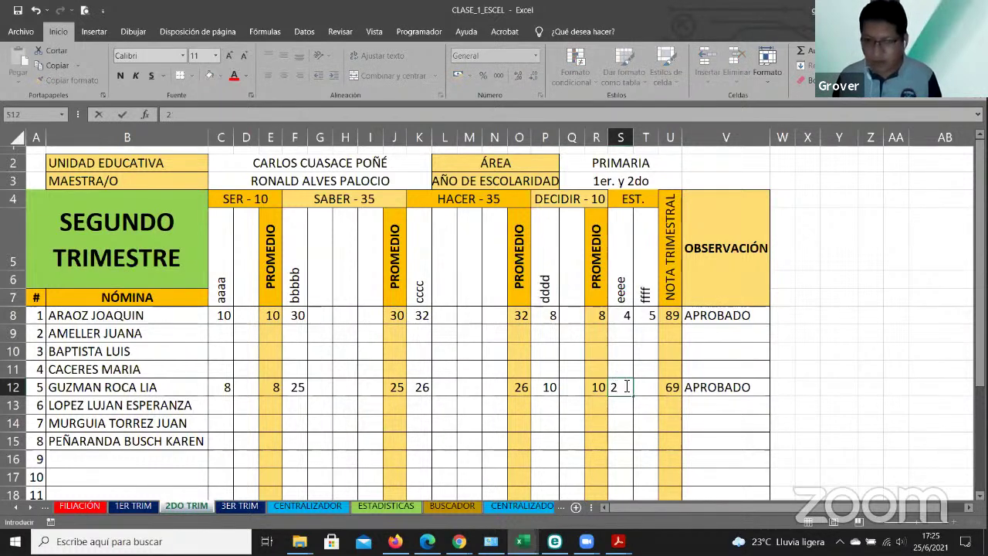
left_click(647, 395)
type("3")
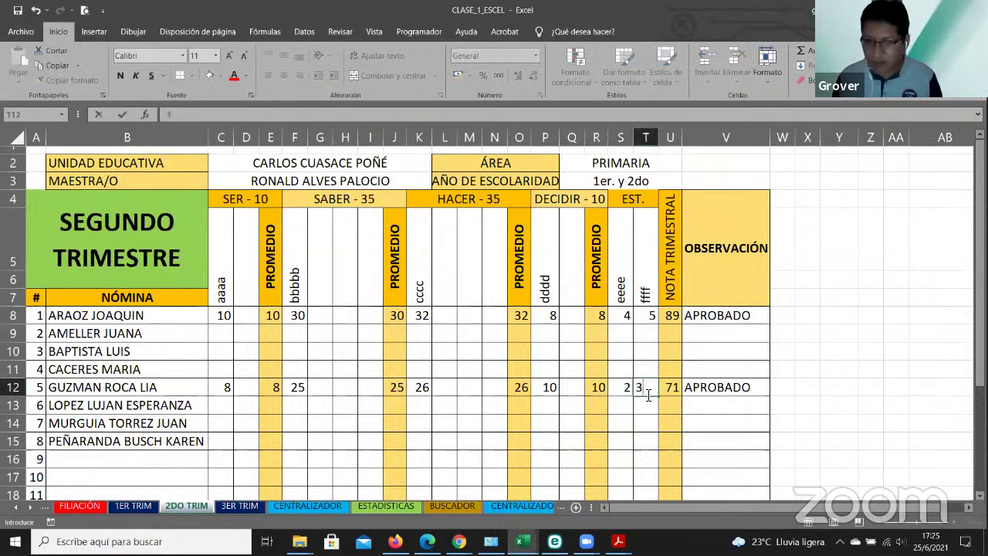
key("Return")
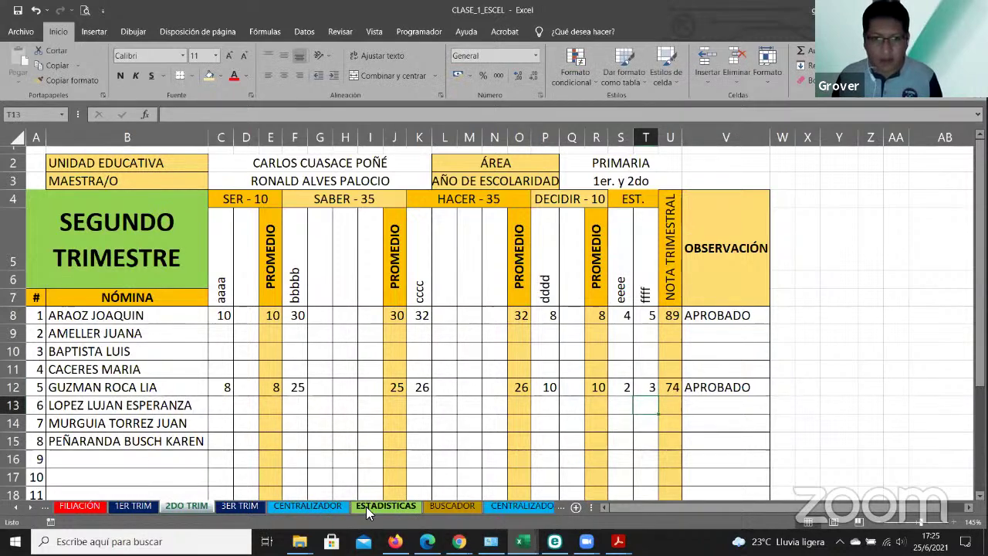
left_click(367, 506)
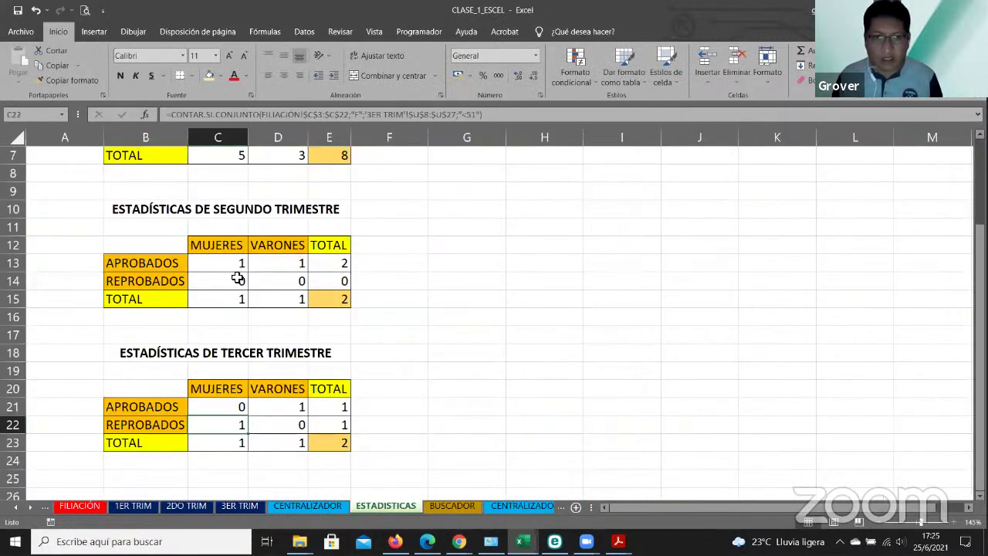
- Select labels B5:B6 plus totals E5:E6 in the PRIMER TRIMESTRE statistics table
scroll(549, 259, "up", 2)
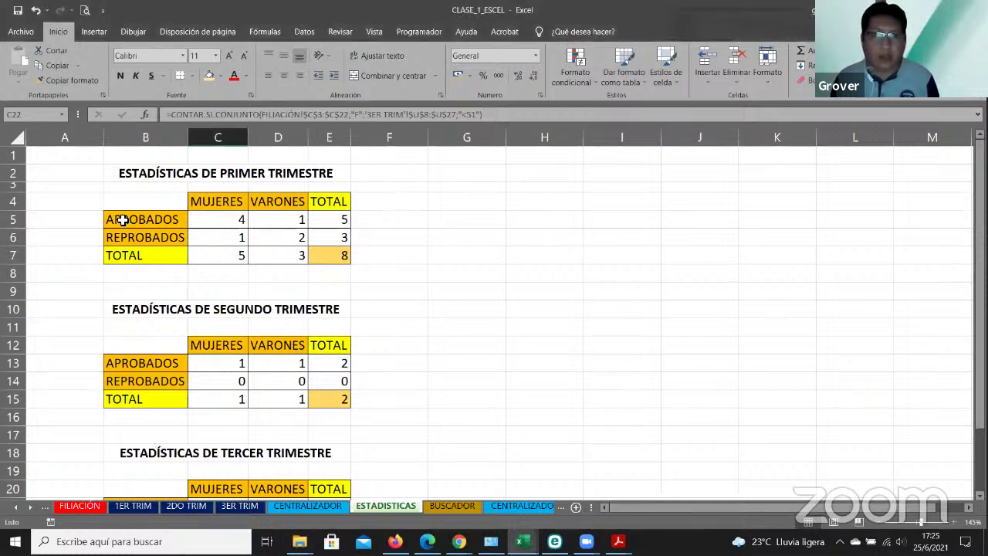
left_click_drag(152, 218, 150, 235)
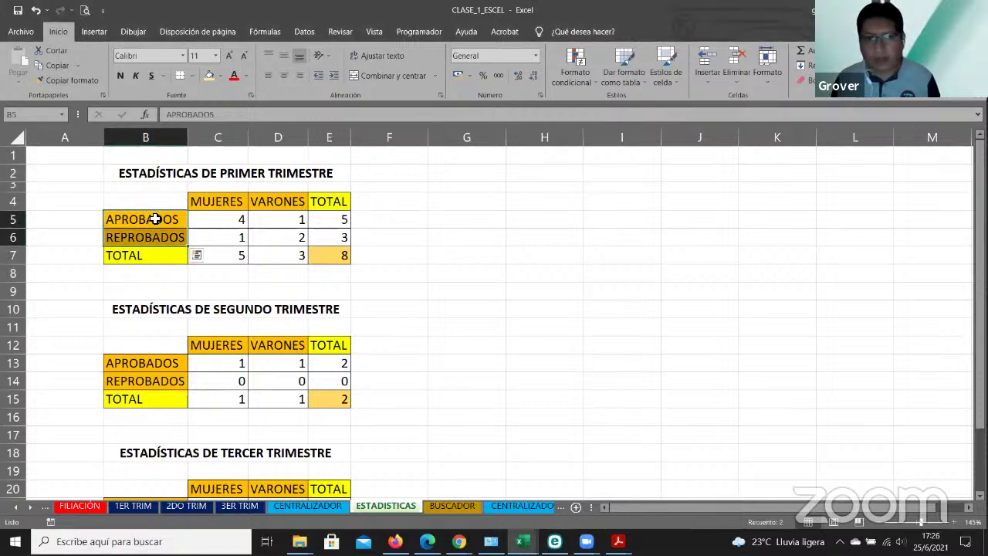
left_click_drag(155, 220, 152, 237)
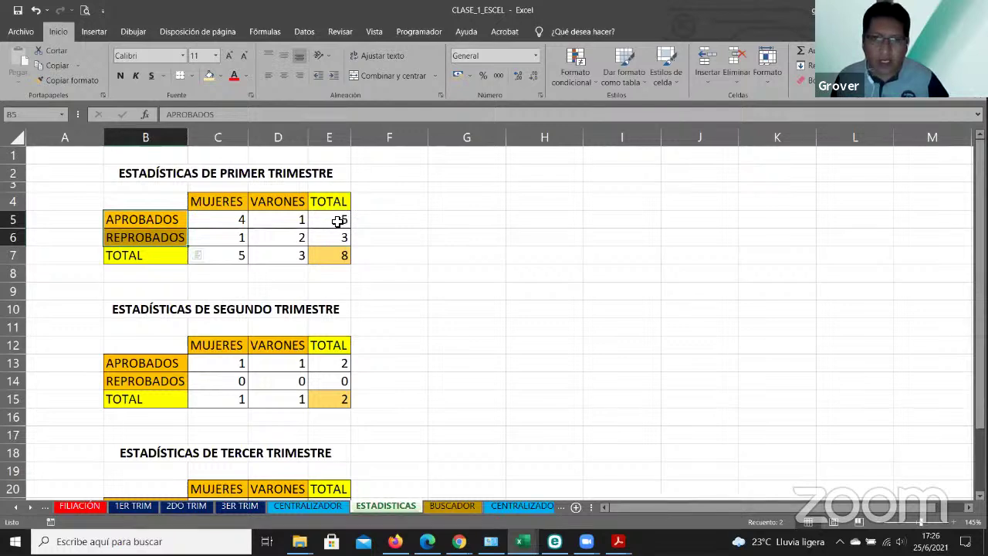
left_click_drag(338, 220, 340, 237, "ctrl")
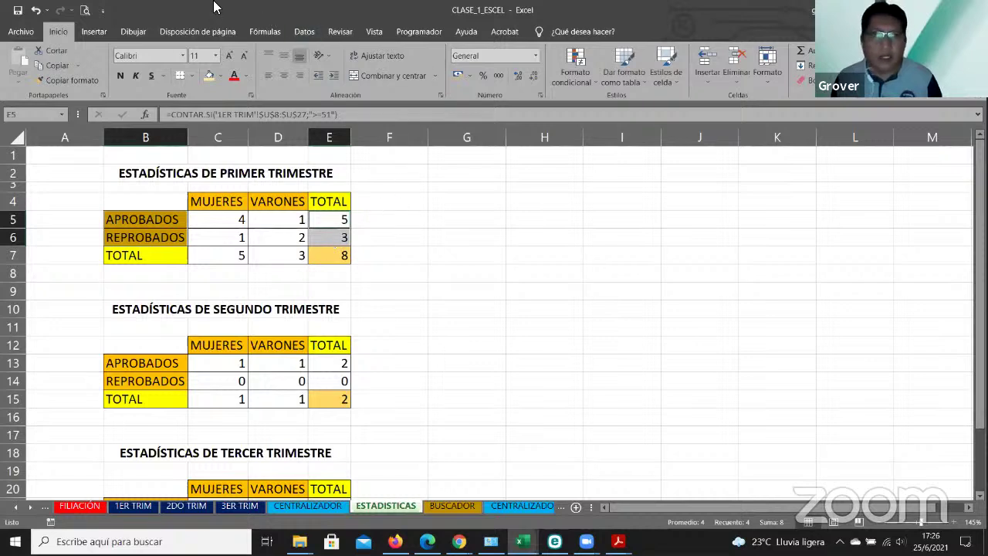
- Insert a Circular 3D pie chart of the selected first-trimester totals from recommended charts
left_click(105, 34)
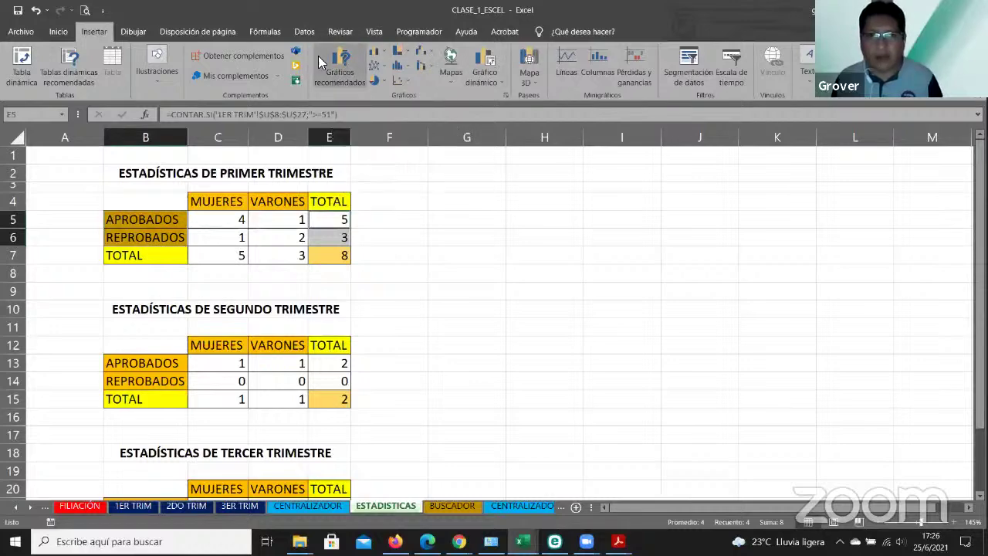
left_click(344, 63)
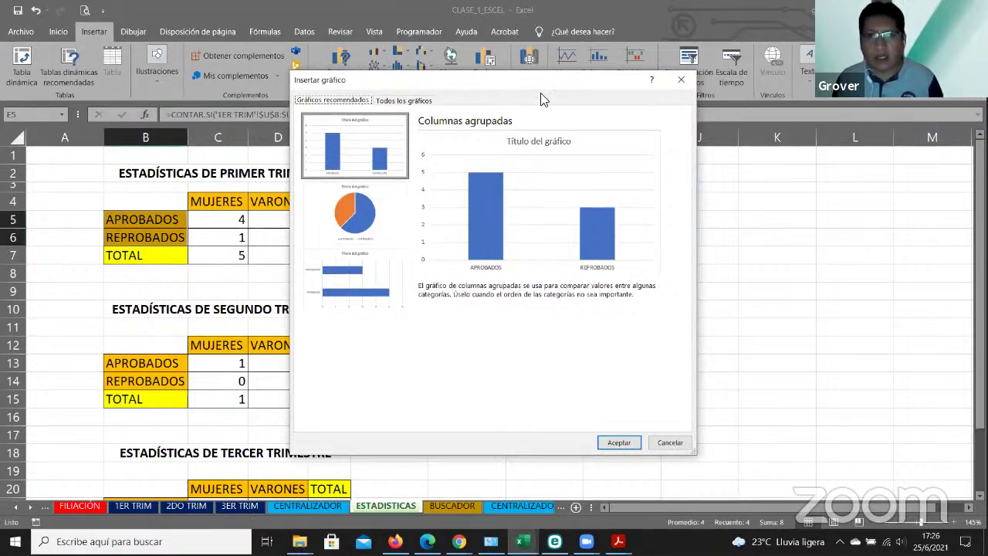
left_click(350, 209)
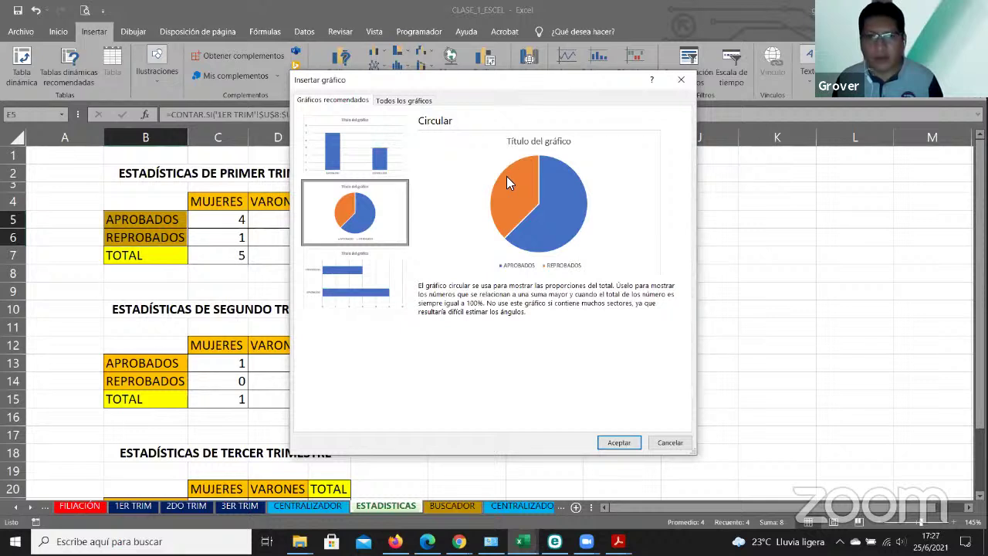
left_click(420, 102)
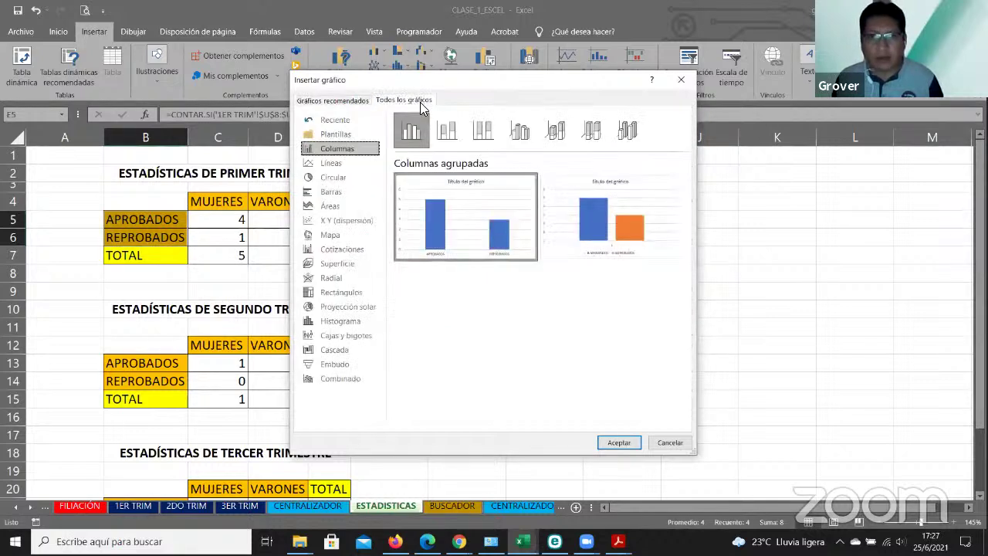
left_click(334, 179)
left_click(448, 131)
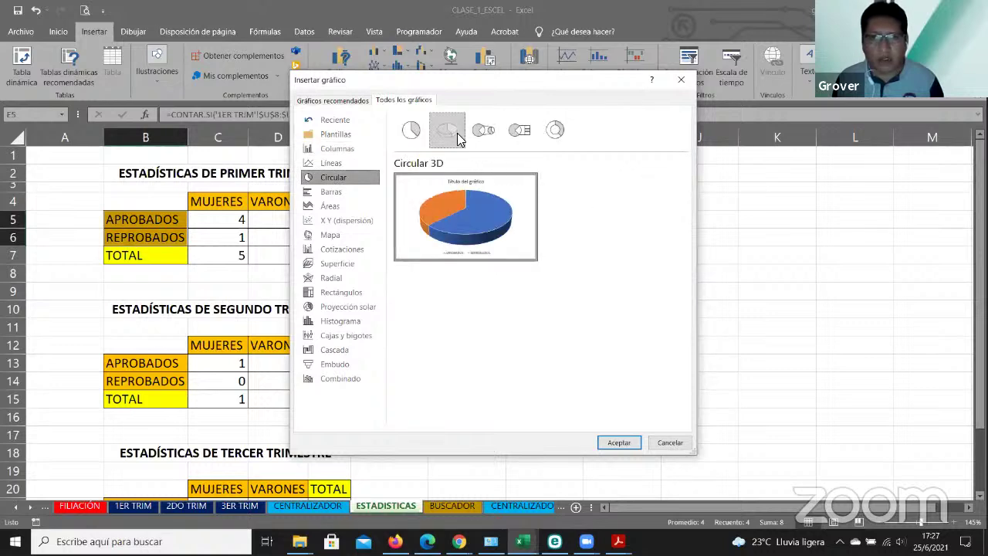
mouse_move(522, 250)
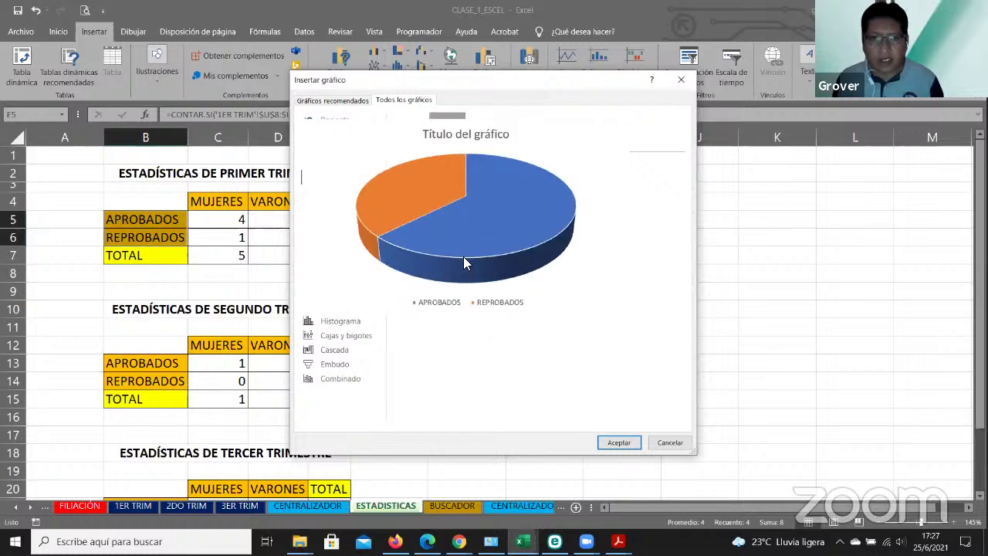
left_click(619, 443)
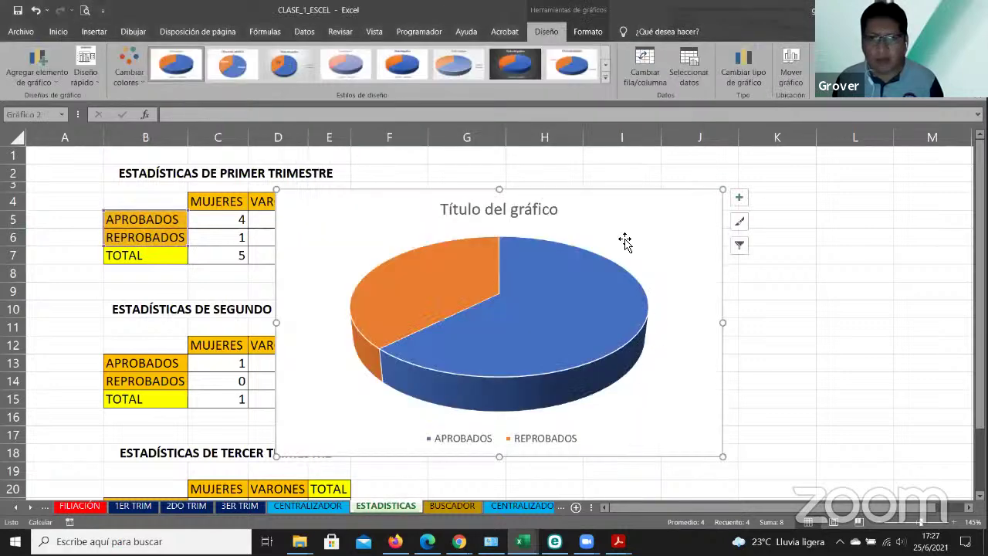
- Move the pie chart to the right of the tables and resize it
left_click_drag(669, 221, 796, 205)
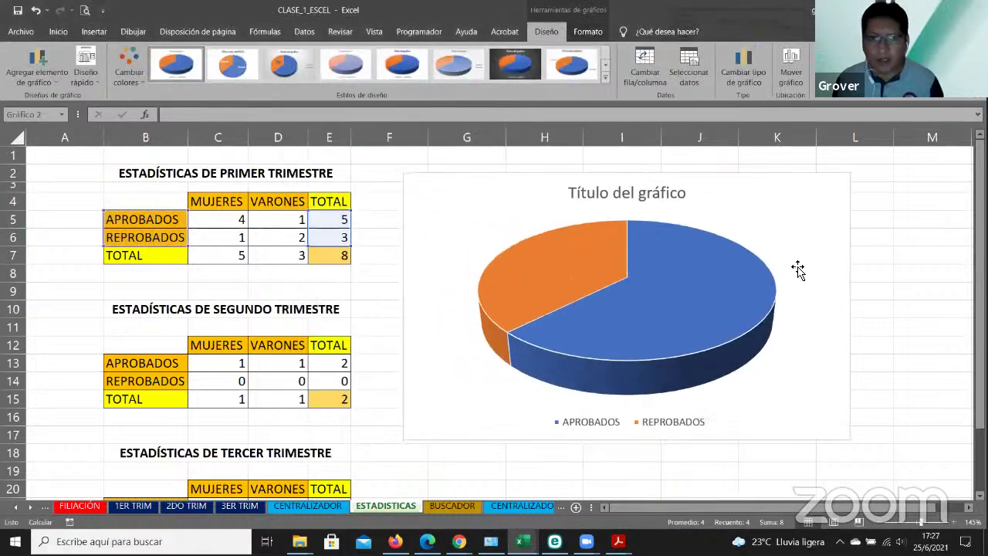
left_click_drag(850, 440, 769, 341)
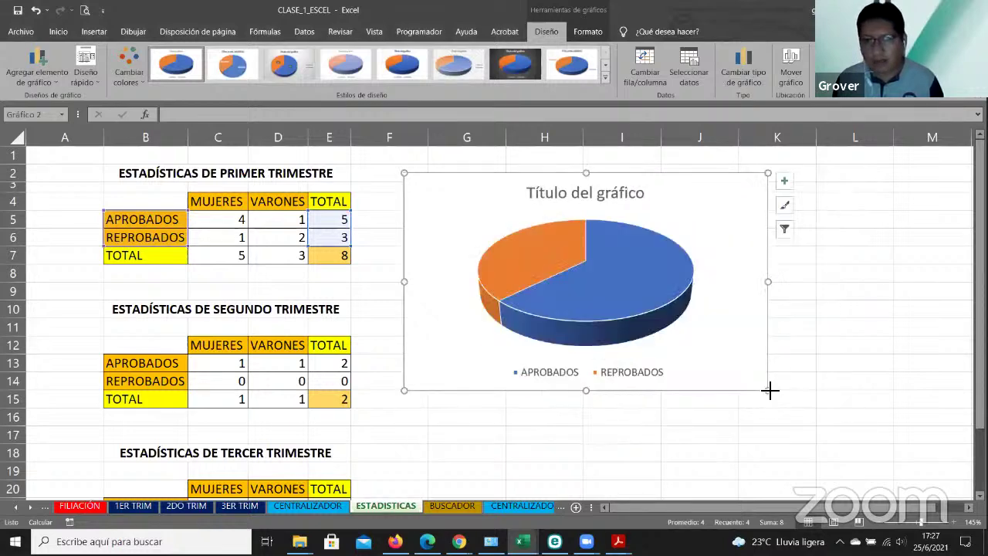
left_click_drag(770, 391, 722, 311)
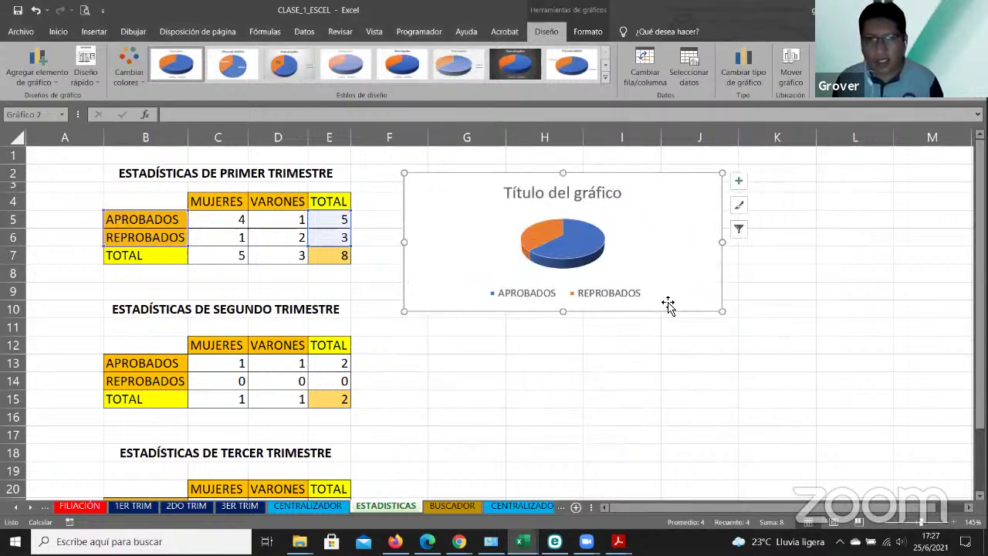
left_click_drag(727, 317, 784, 340)
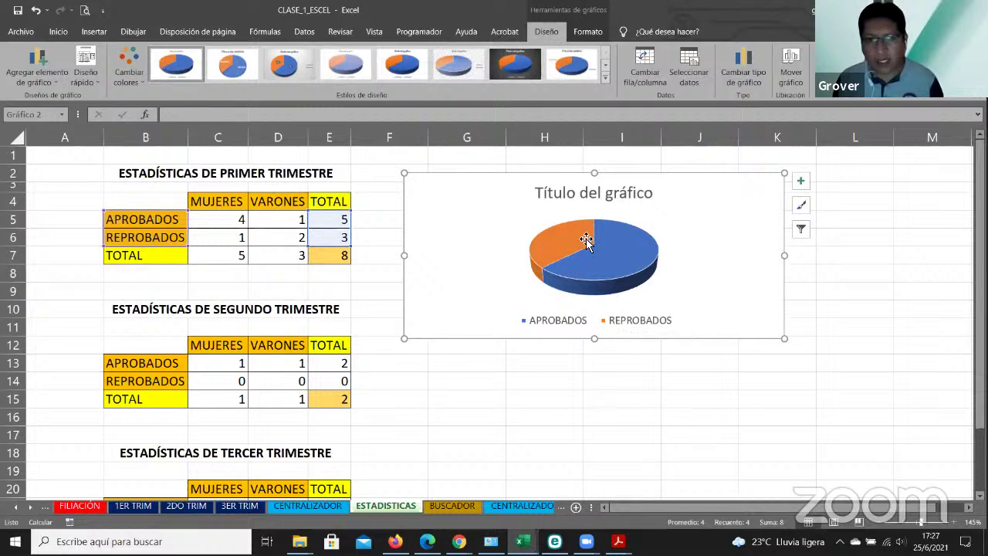
- Title the chart 'GRÁFICA DE LA ESTADÍSTICA DEL PRIMER TRIMESTRE' and widen it slightly leftward
mouse_move(628, 241)
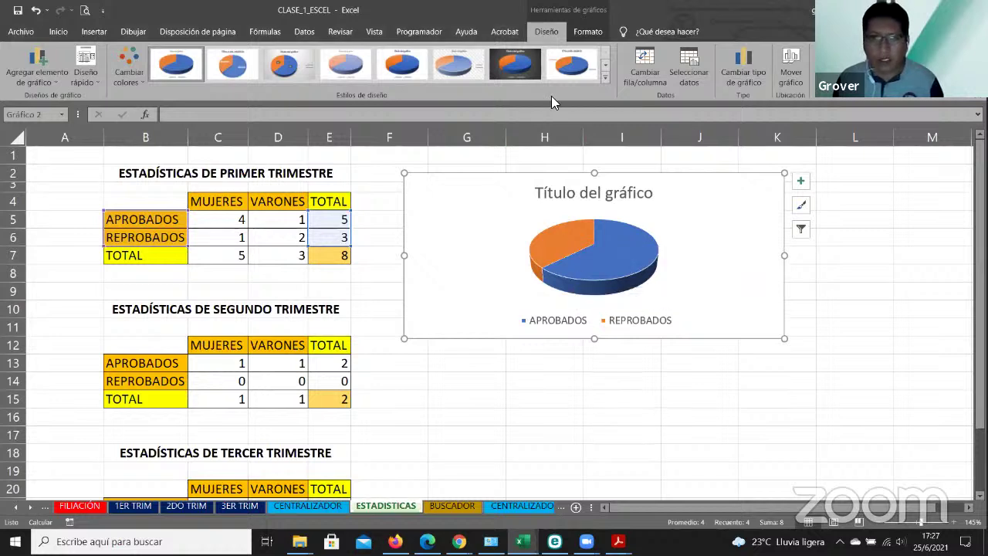
left_click(587, 194)
double_click(588, 194)
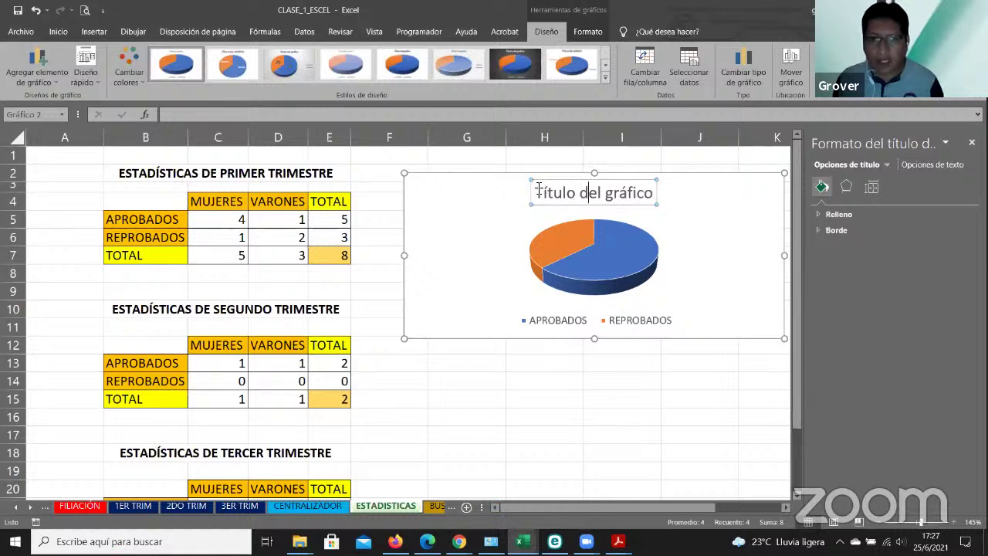
left_click_drag(535, 193, 653, 193)
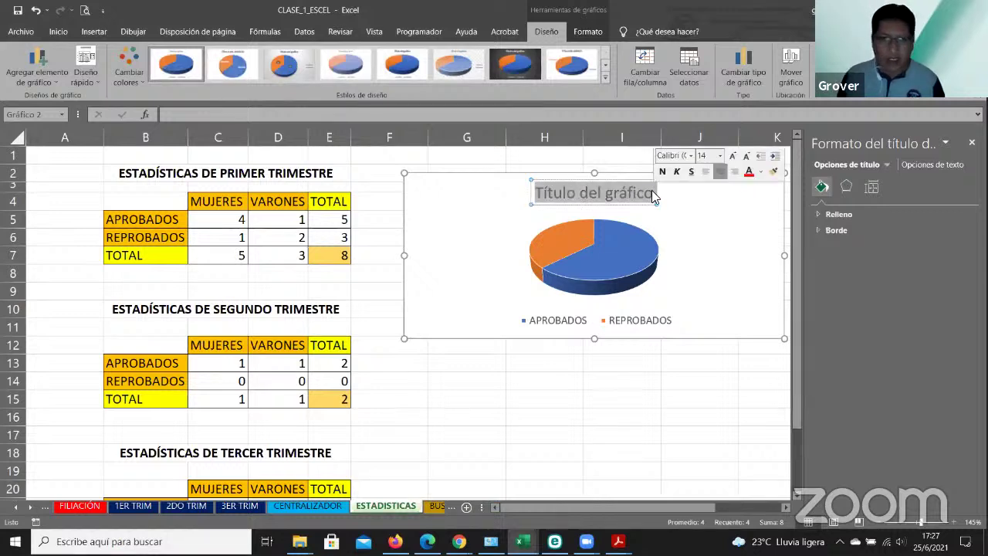
type("G")
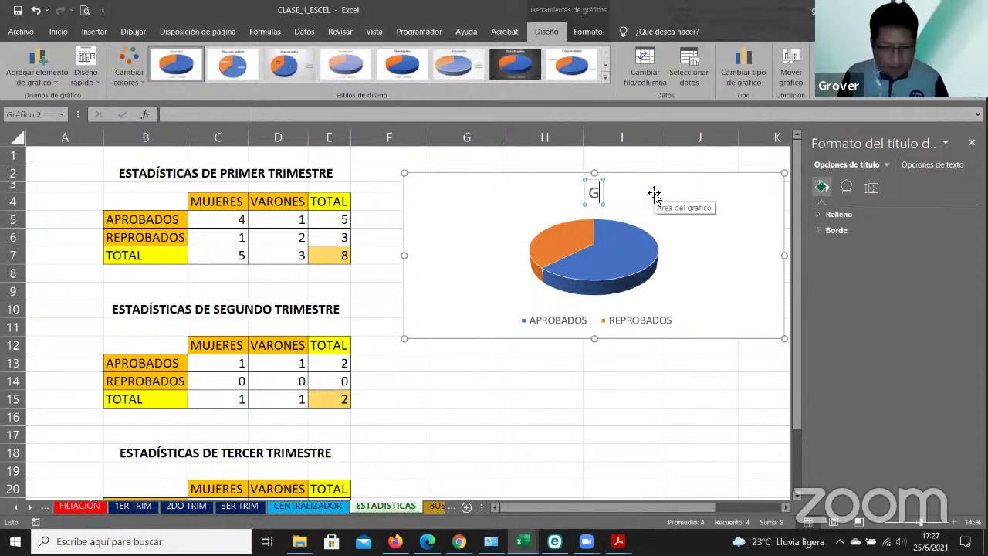
type("RÁFIC")
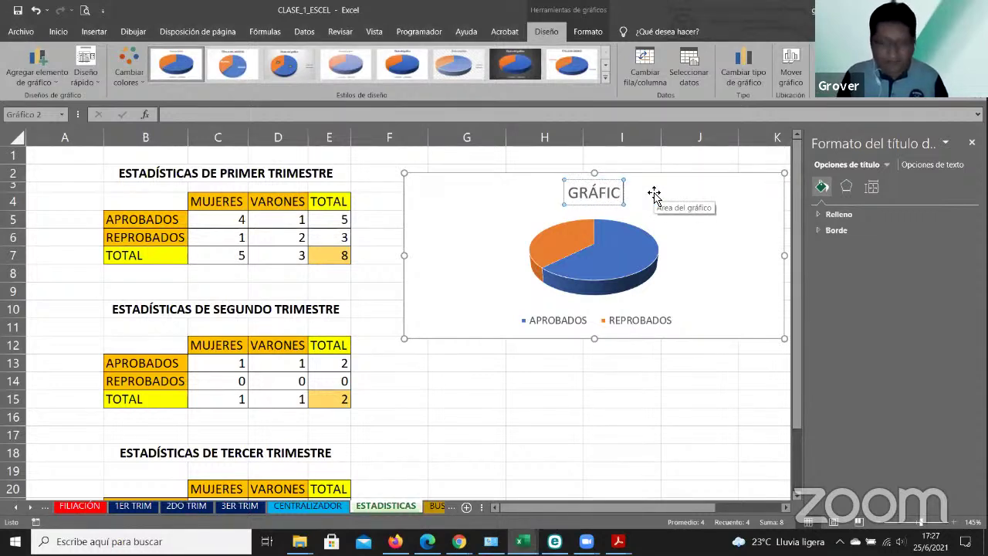
type("A DE")
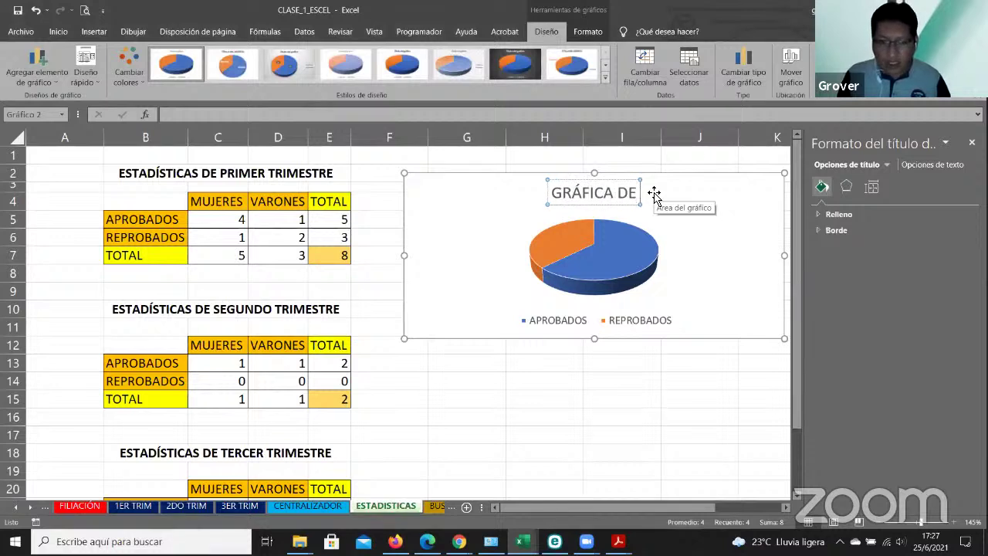
type(" LA")
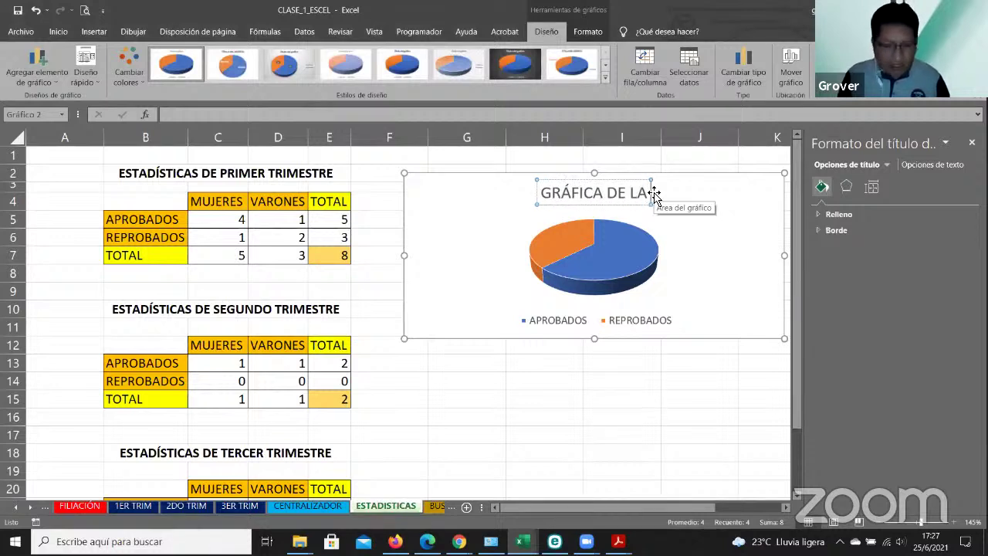
type(" ESTAD")
key("BackSpace")
type("ADÍS")
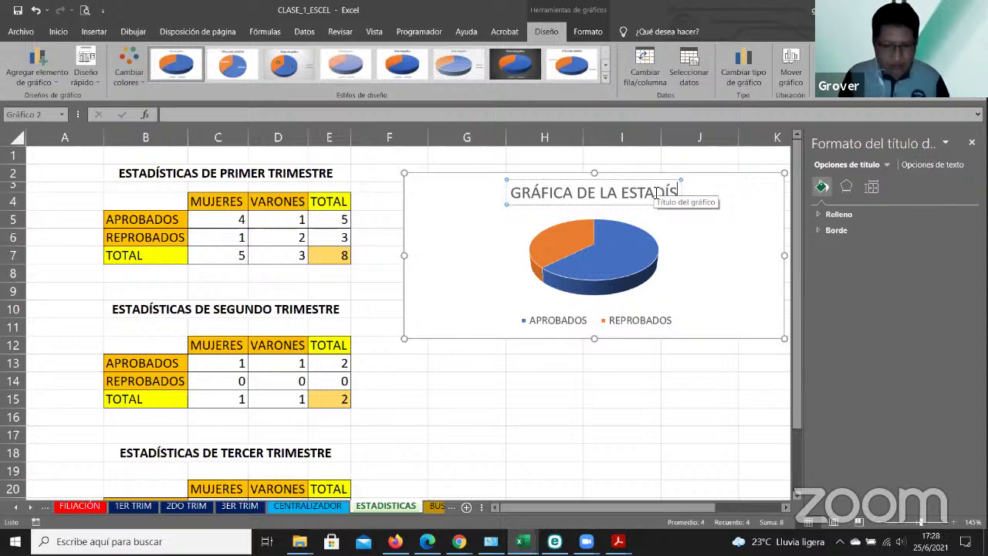
type("TICA DEL P")
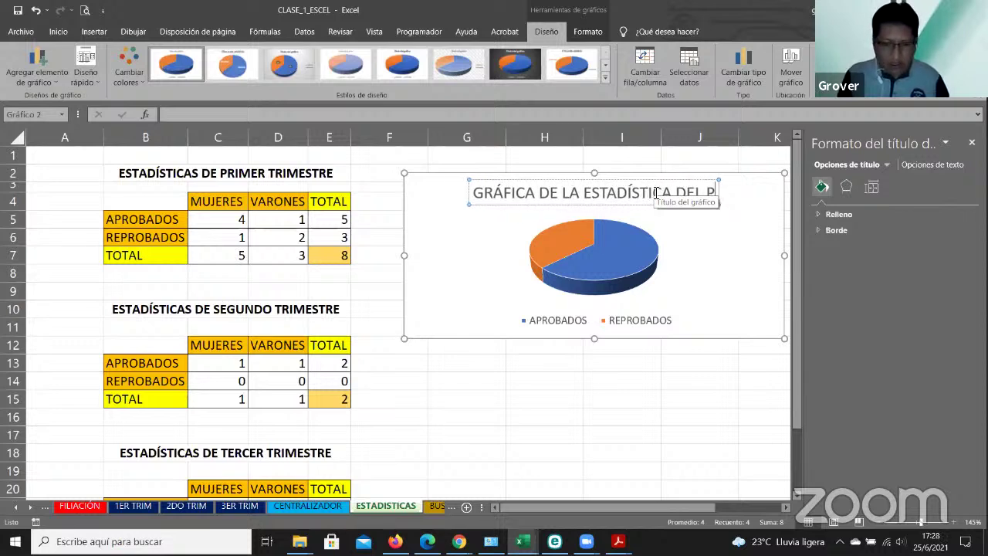
type("RIMER TRIMES")
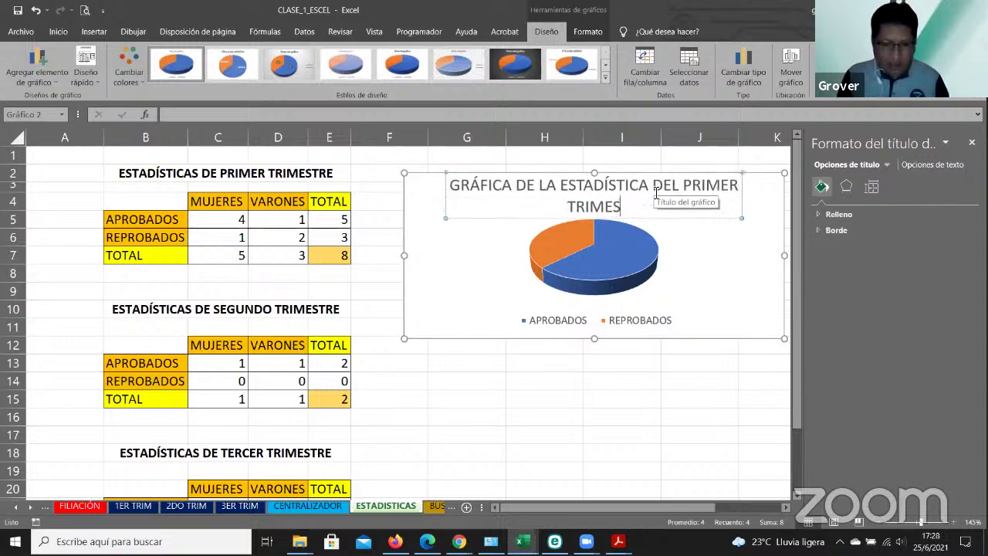
type("TRE")
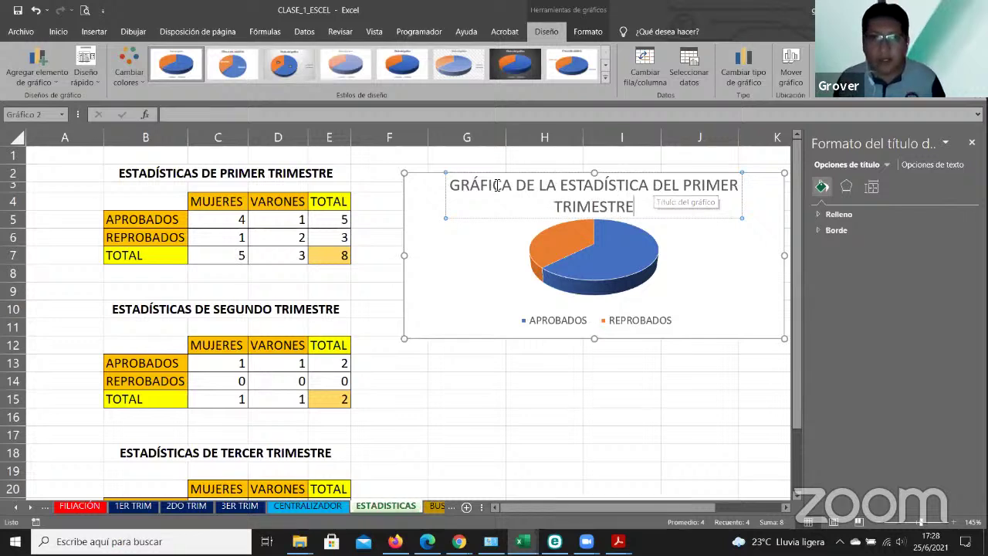
left_click_drag(403, 256, 388, 255)
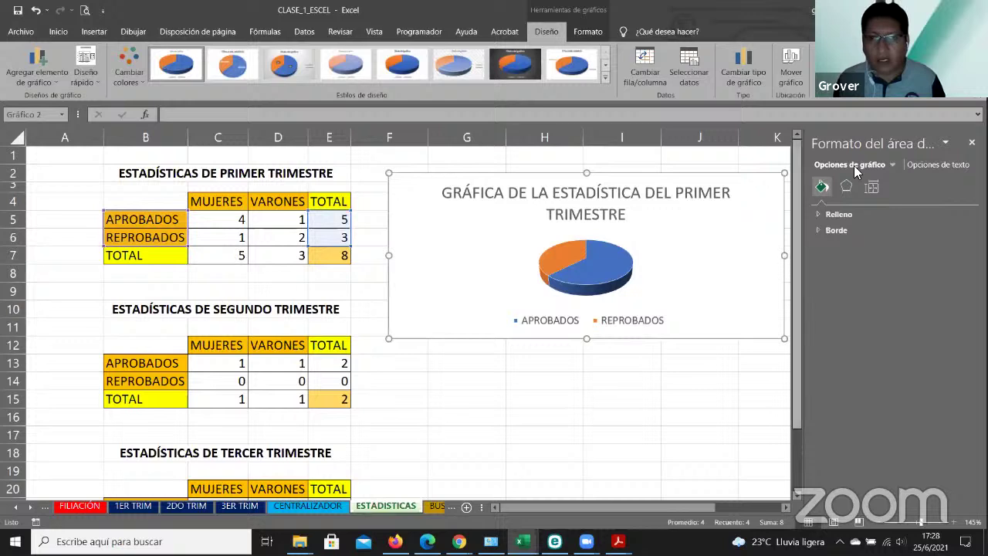
- Close the Format pane and narrow the chart beside the first-trimester table
left_click(972, 142)
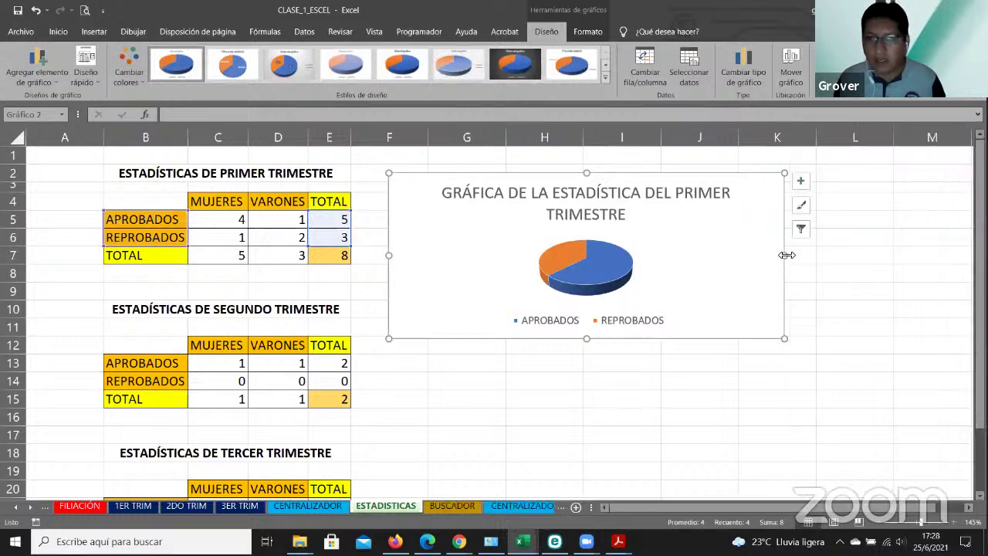
left_click_drag(785, 256, 854, 256)
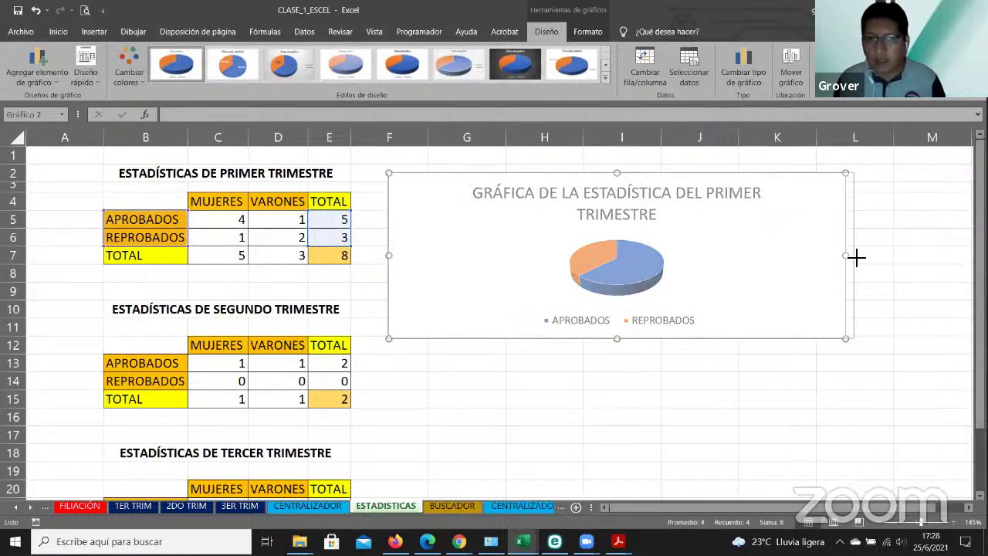
left_click(769, 201)
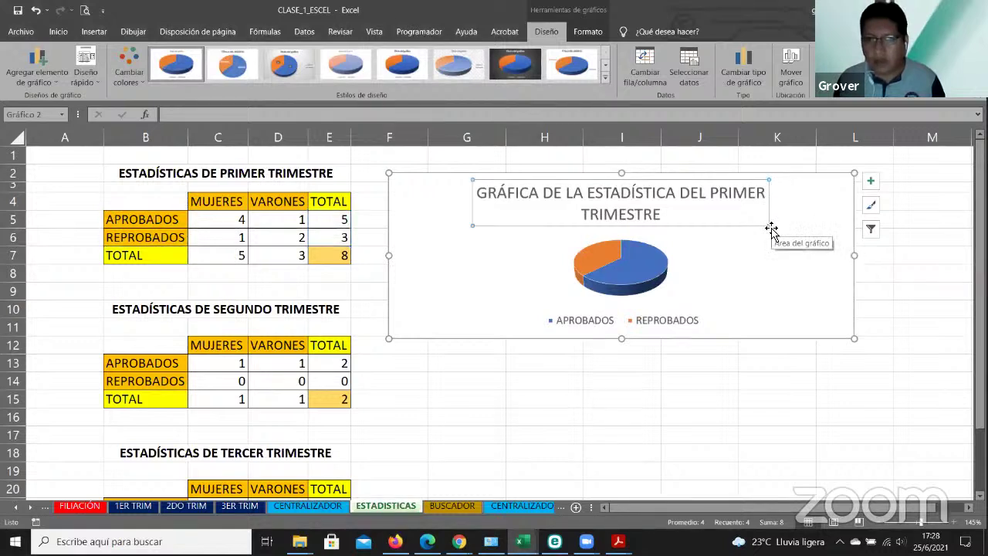
left_click_drag(771, 229, 757, 213)
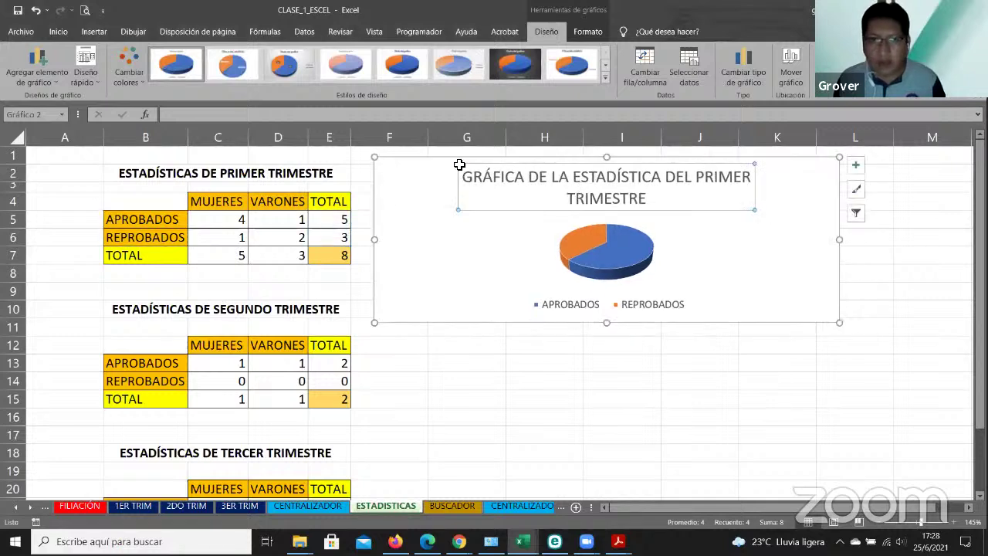
left_click_drag(844, 243, 644, 231)
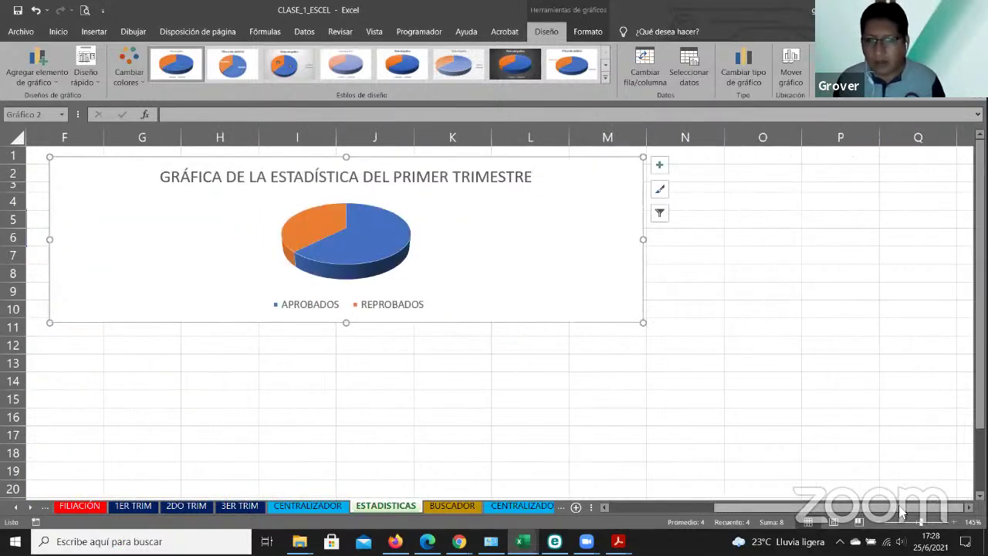
left_click_drag(896, 506, 903, 509)
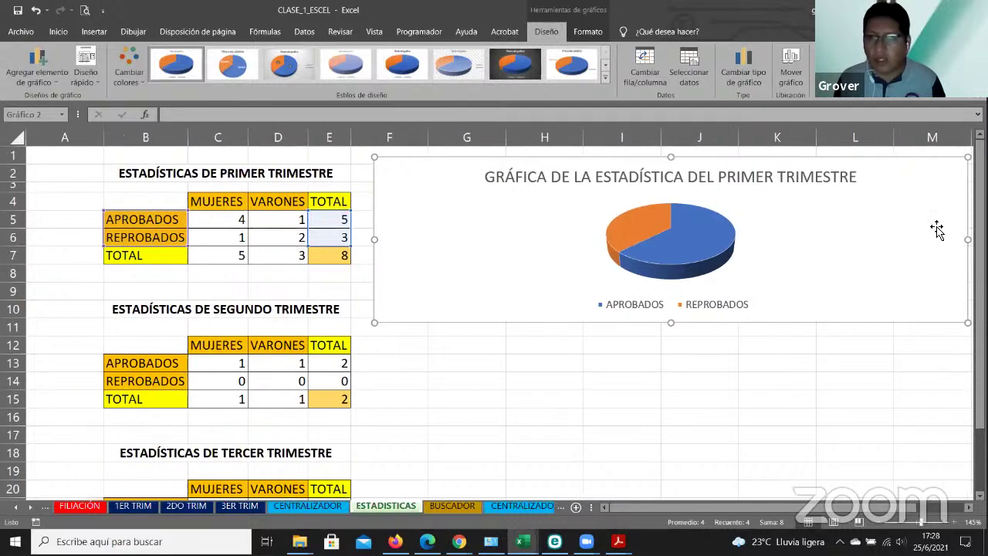
left_click_drag(865, 236, 663, 240)
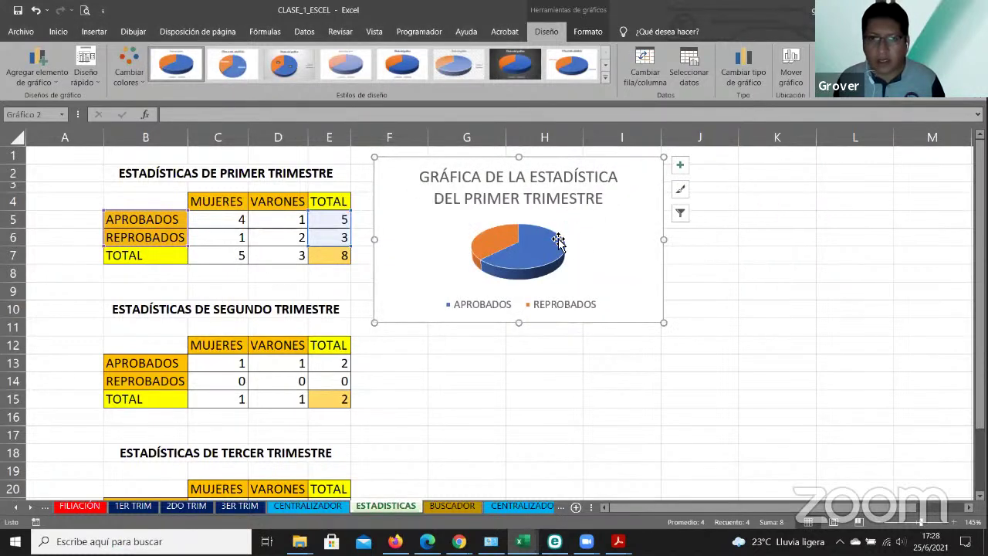
- Pull out the orange pie slice, then undo the explosion
left_click_drag(546, 239, 562, 203)
left_click(564, 199)
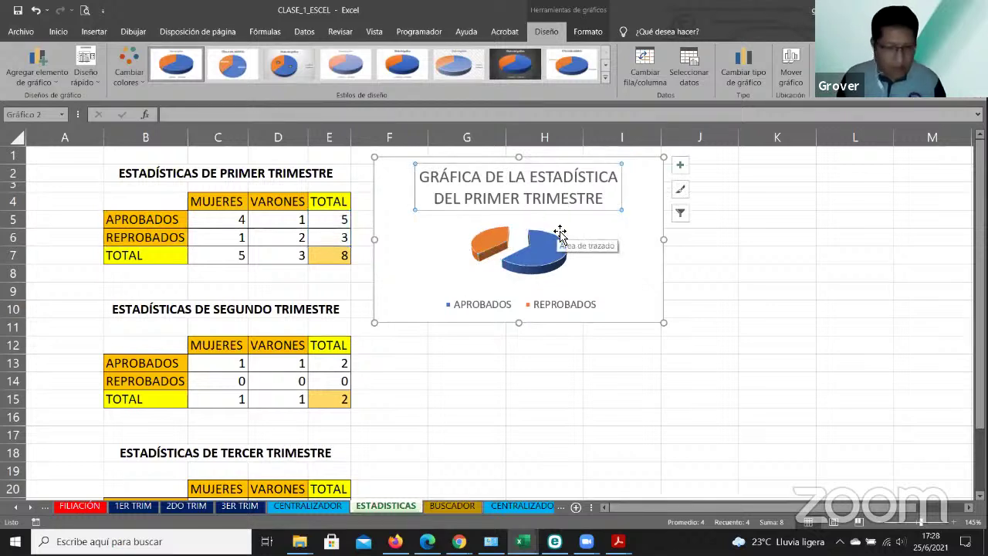
key("ctrl+z")
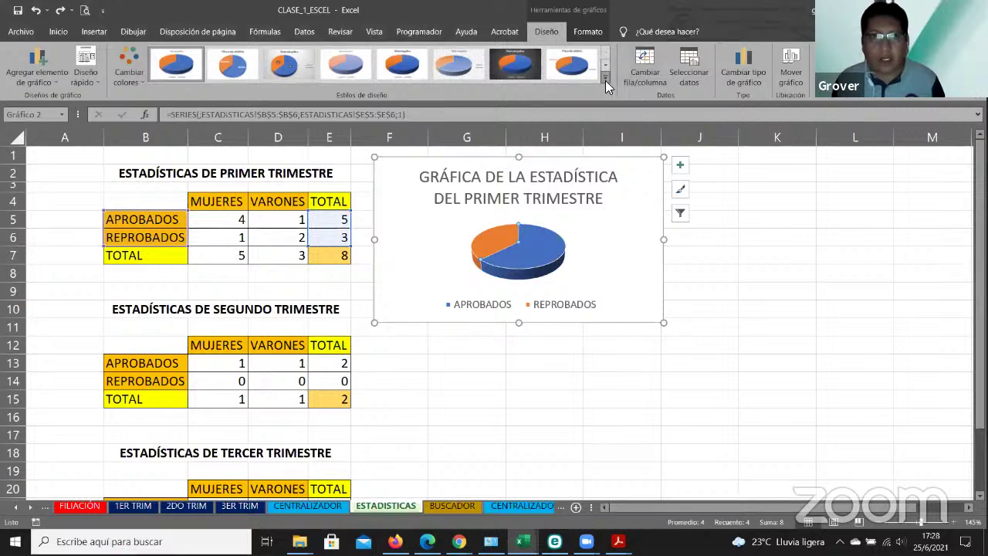
- Fill the REPROBADOS pie slice with red via Formato de punto de datos
left_click(139, 79)
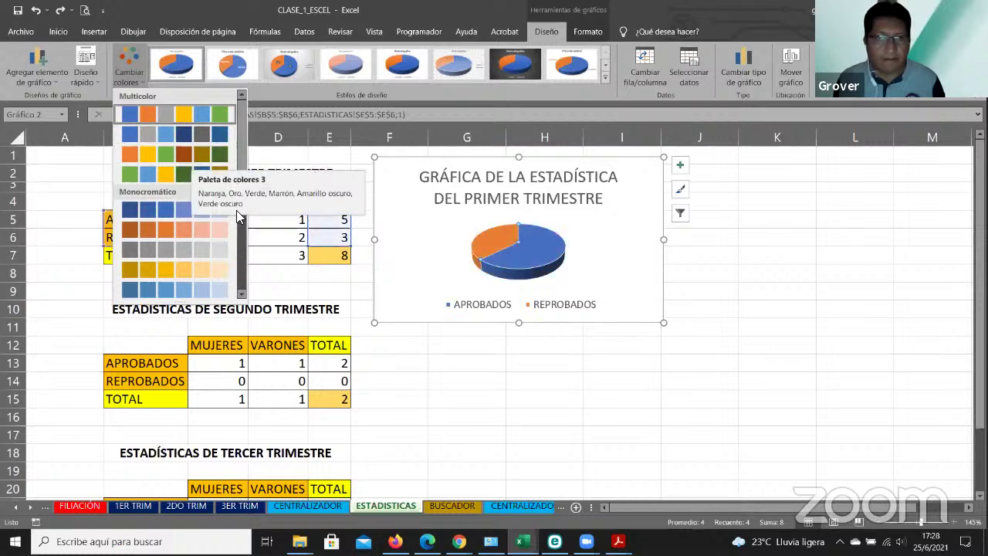
left_click(500, 244)
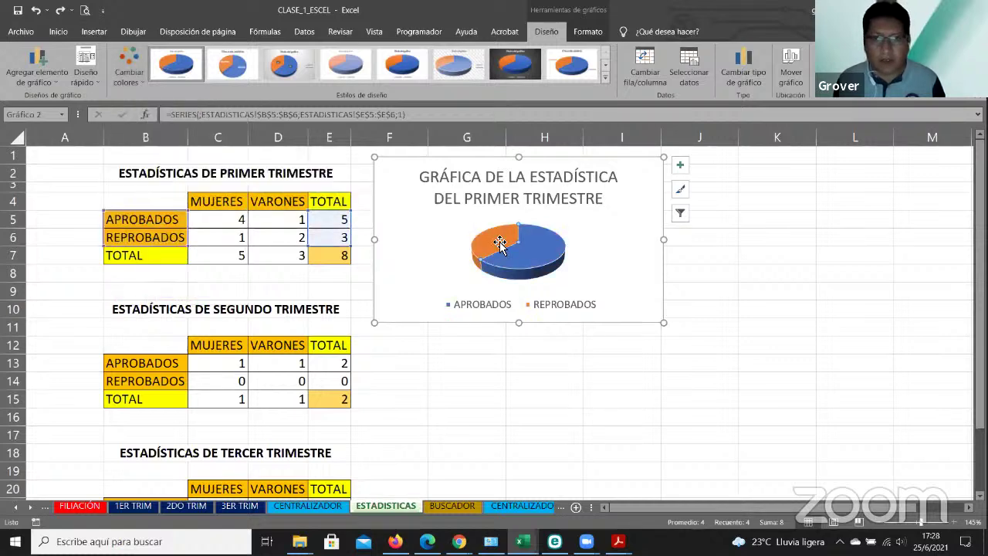
right_click(498, 245)
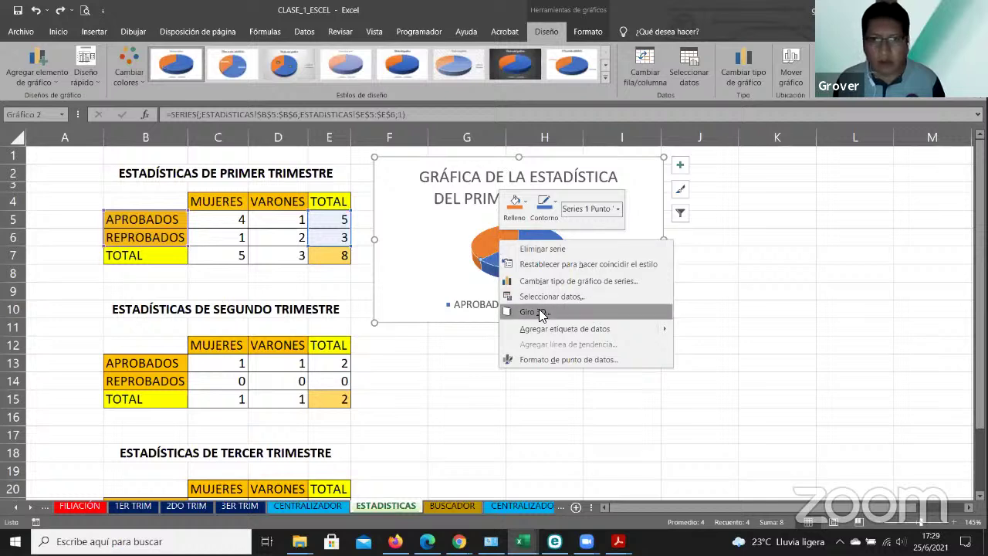
left_click(567, 360)
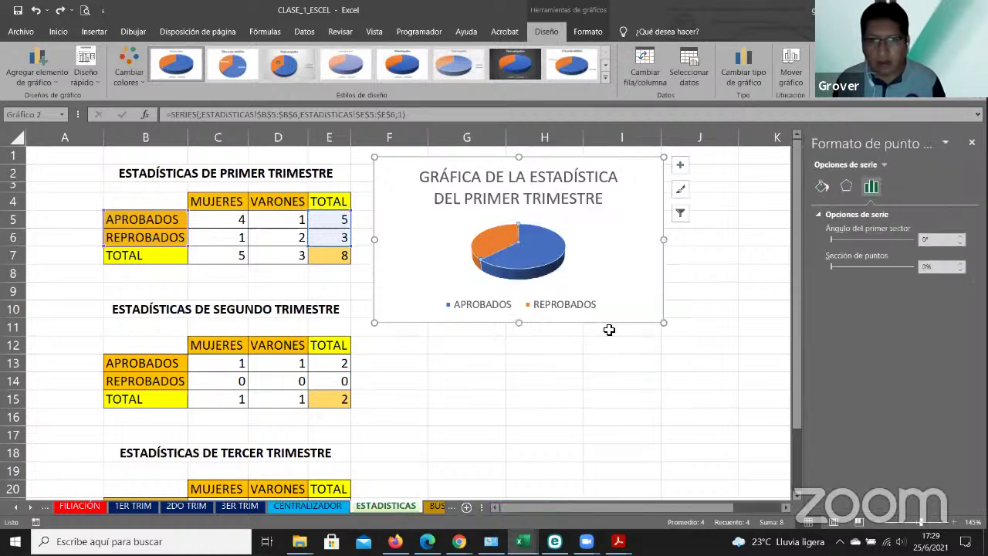
left_click(825, 187)
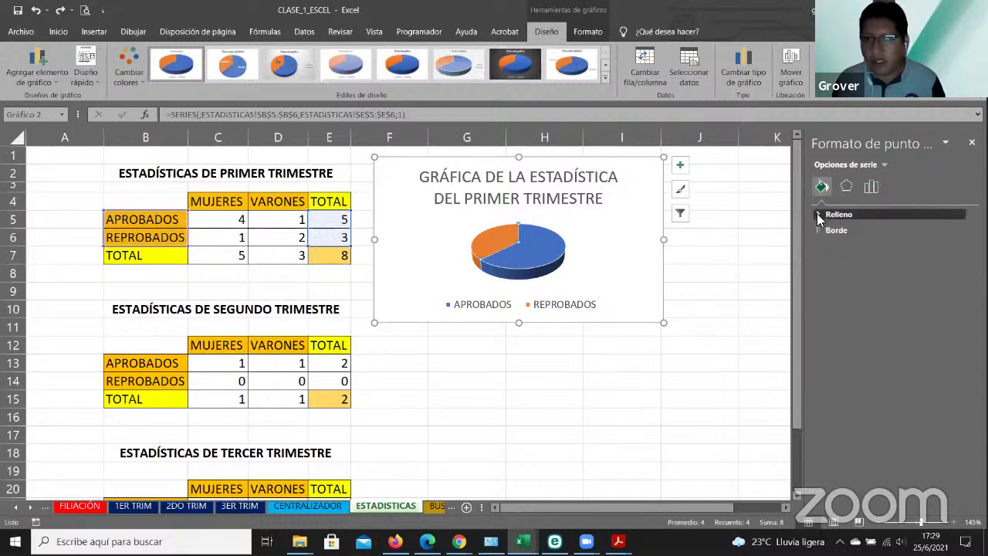
left_click(817, 213)
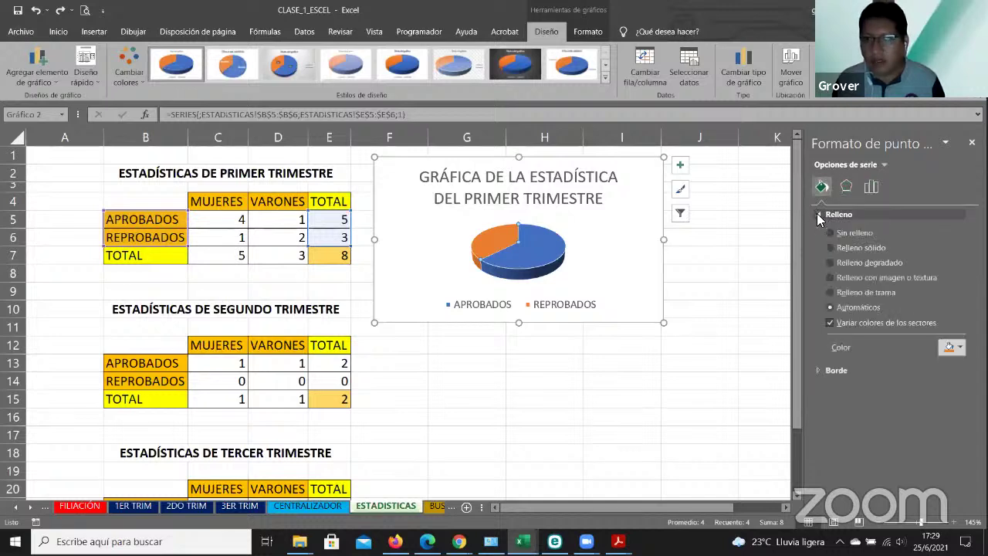
left_click(952, 347)
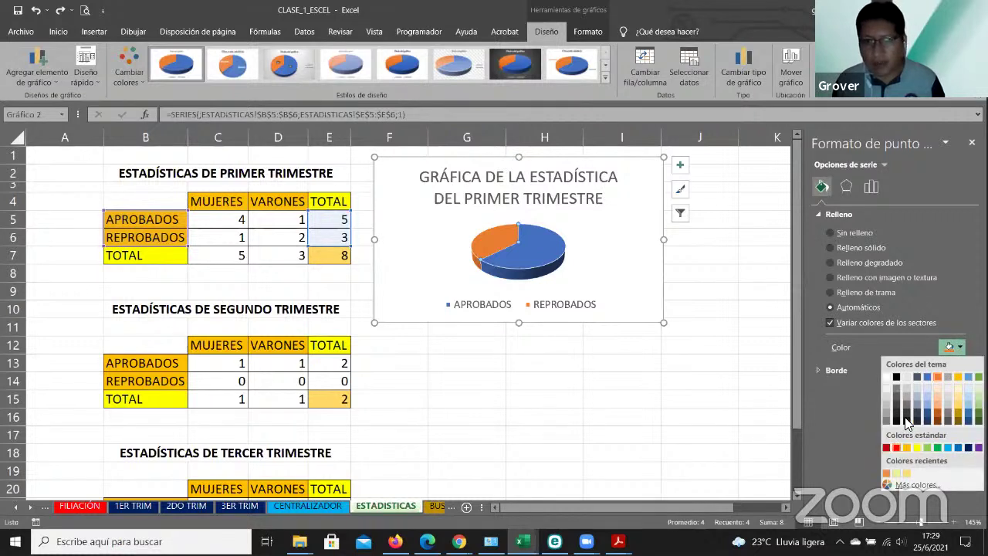
left_click(897, 447)
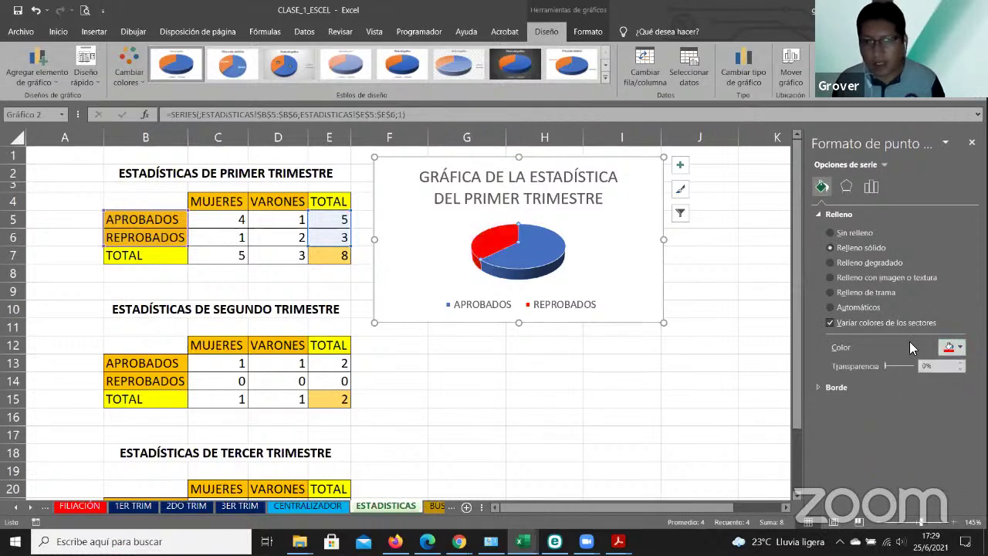
- Fill the APROBADOS pie slice with the green standard colour
left_click(525, 260)
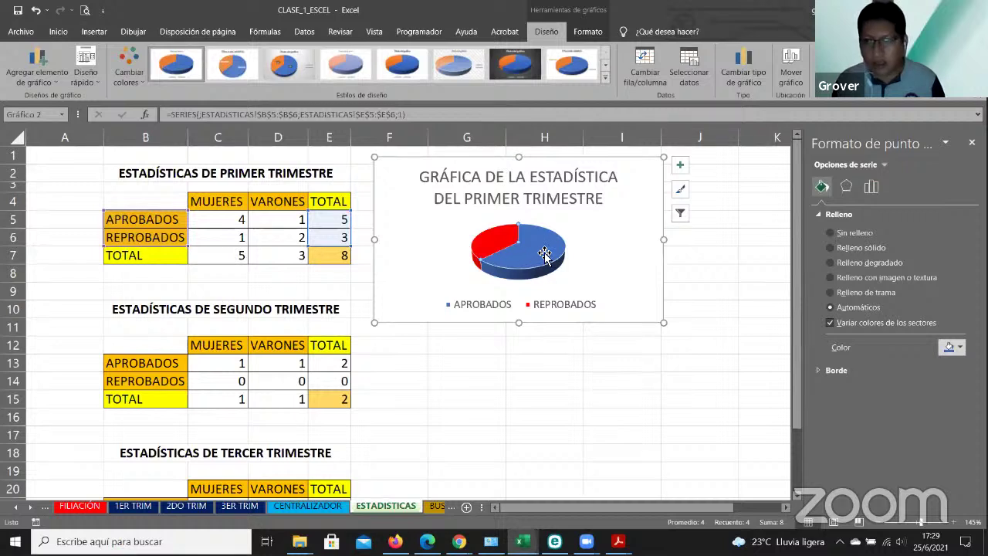
right_click(541, 255)
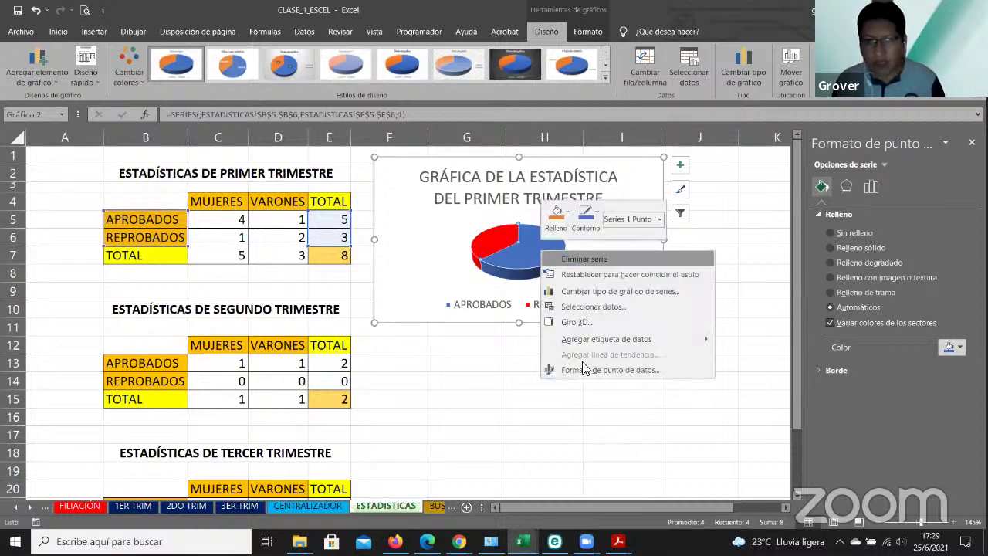
left_click(616, 372)
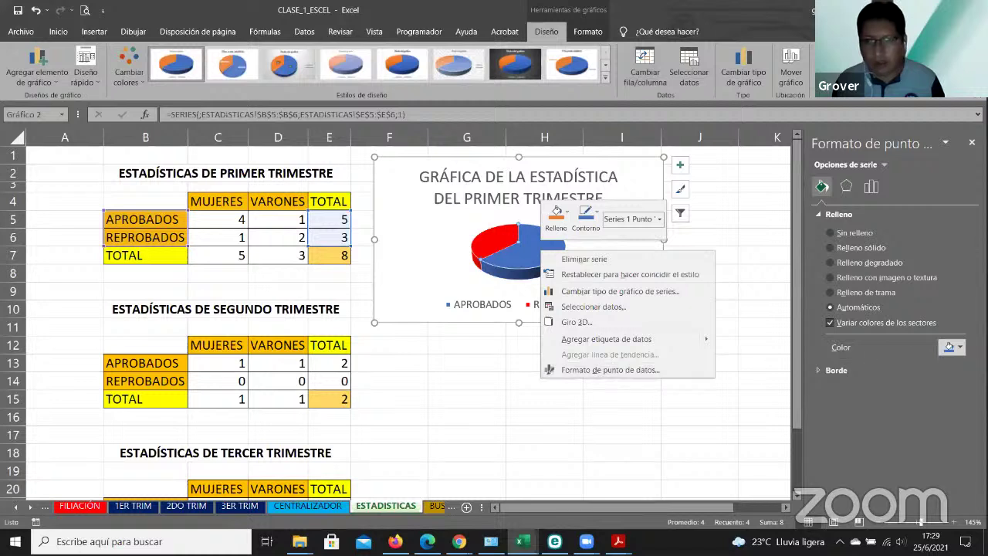
left_click(962, 348)
left_click(962, 348)
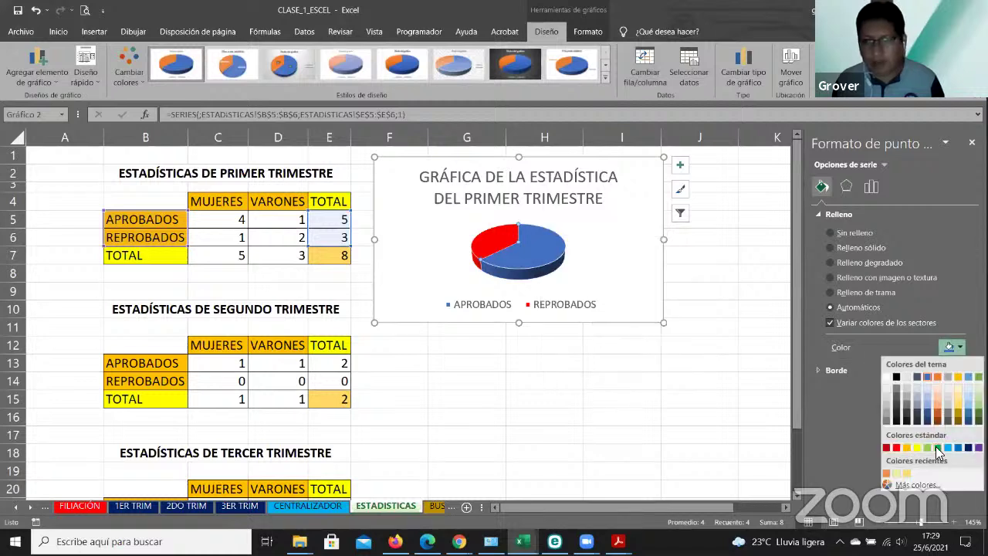
left_click(938, 448)
left_click(610, 244)
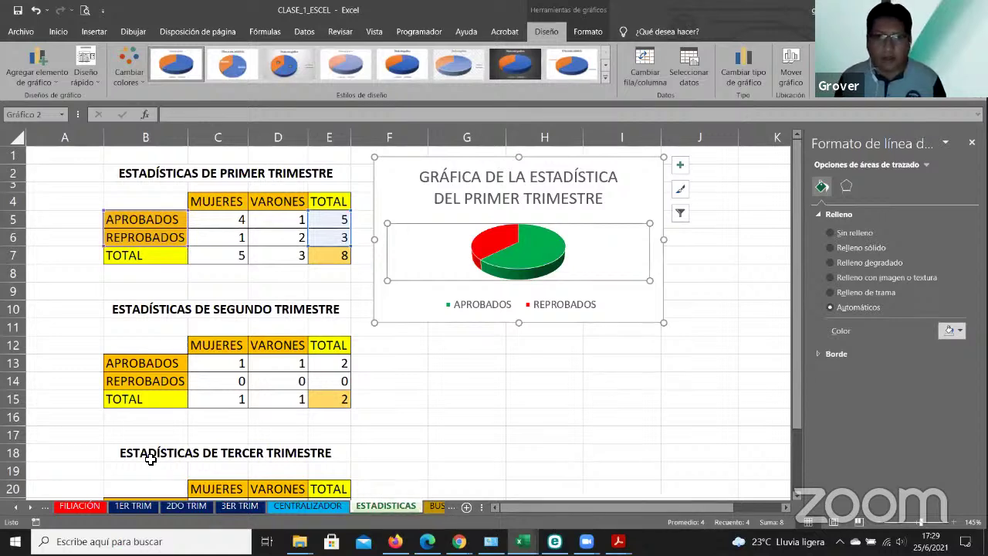
- On 1ER TRIM set T8 to 5 and check the pie chart
left_click(134, 507)
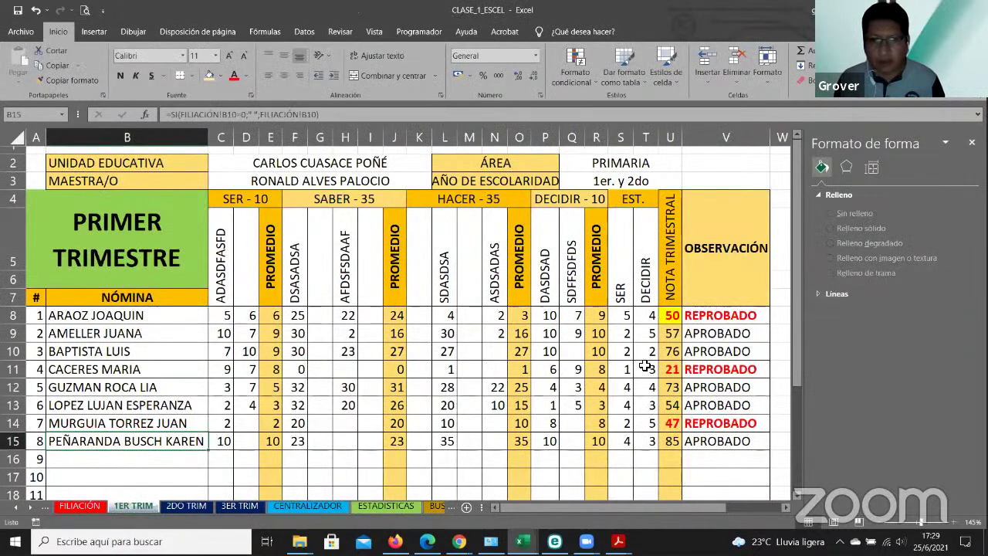
left_click(647, 315)
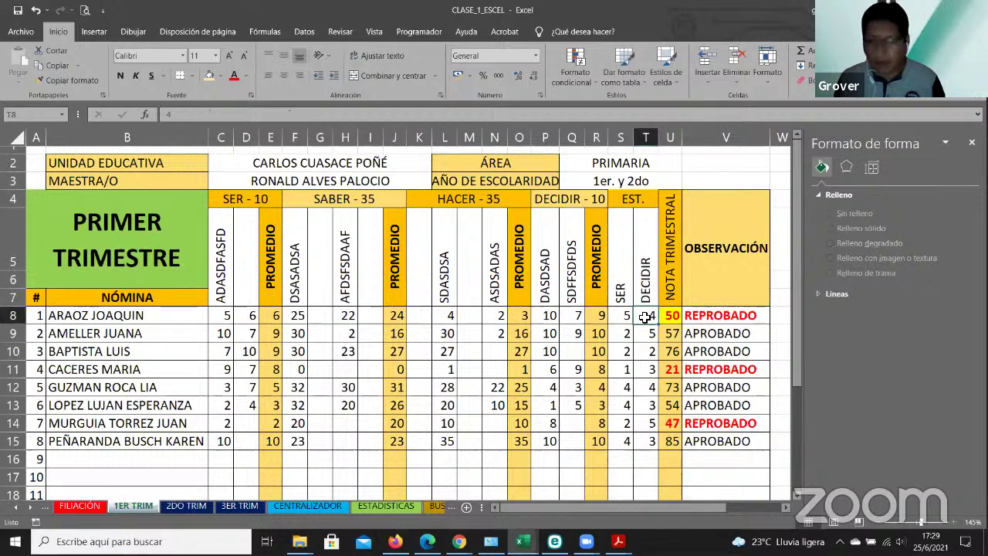
type("5")
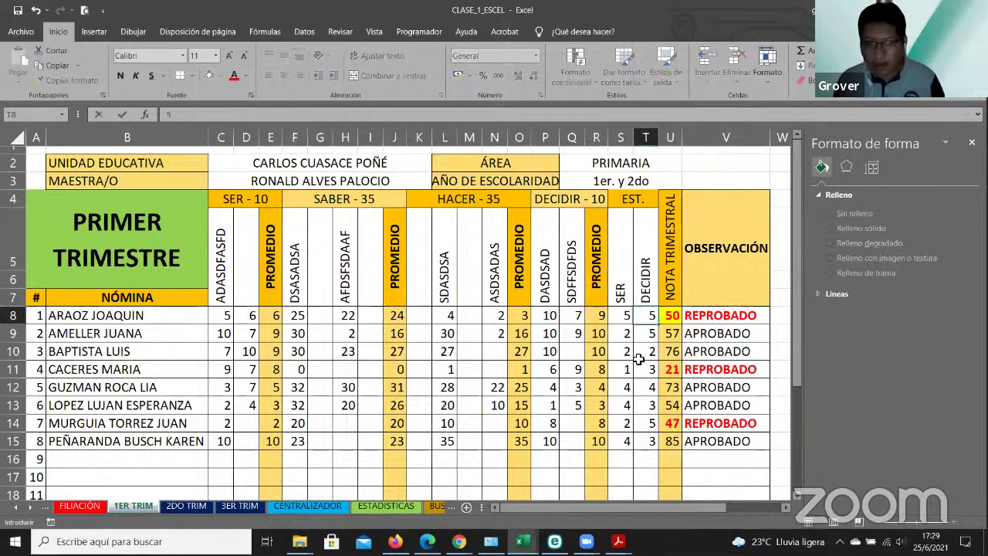
left_click(641, 356)
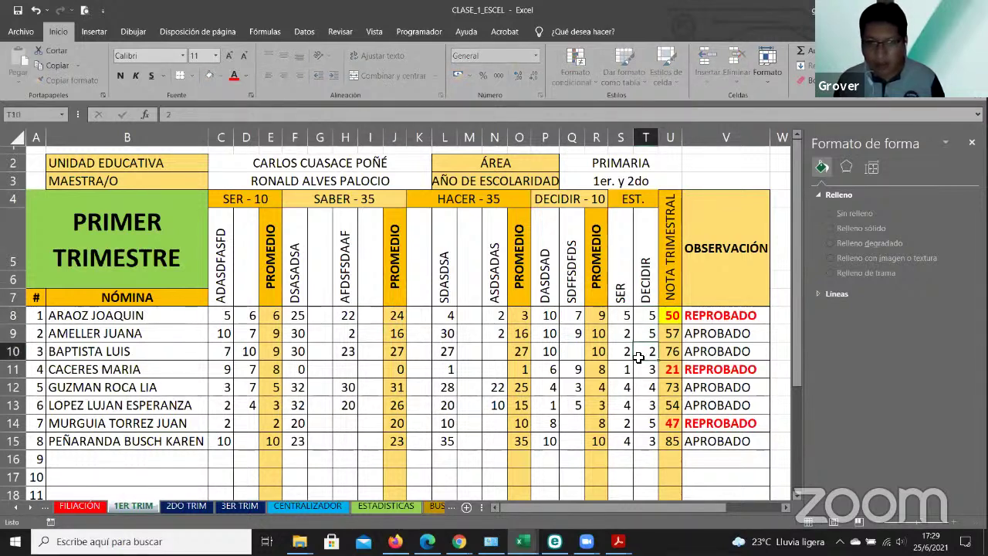
left_click(378, 506)
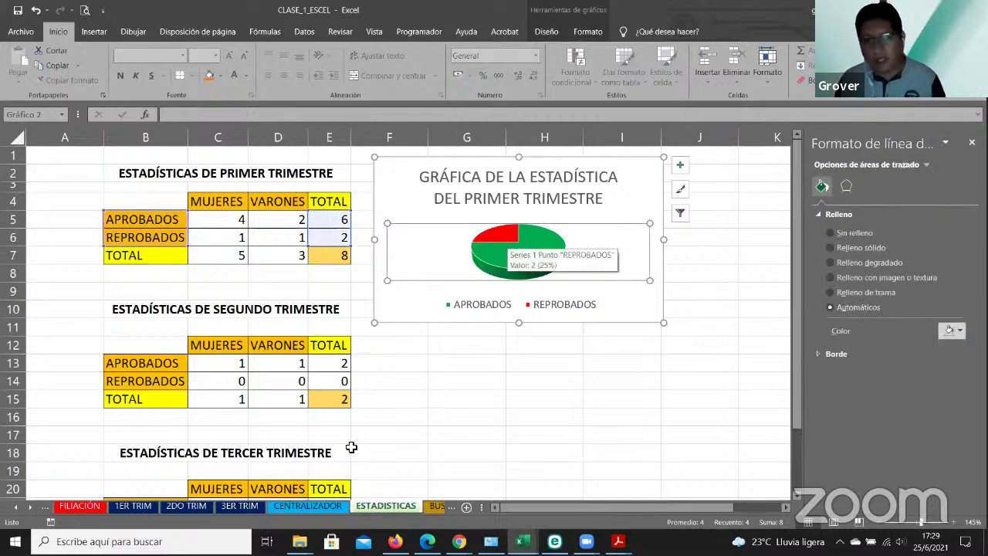
- Change L11 on 1ER TRIM to 35 and recheck the chart
left_click(133, 506)
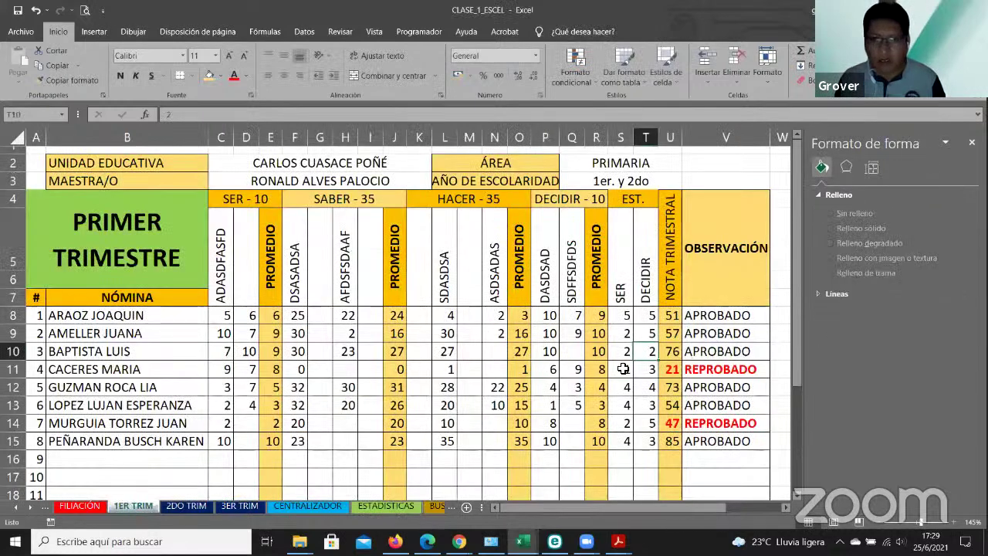
left_click(444, 372)
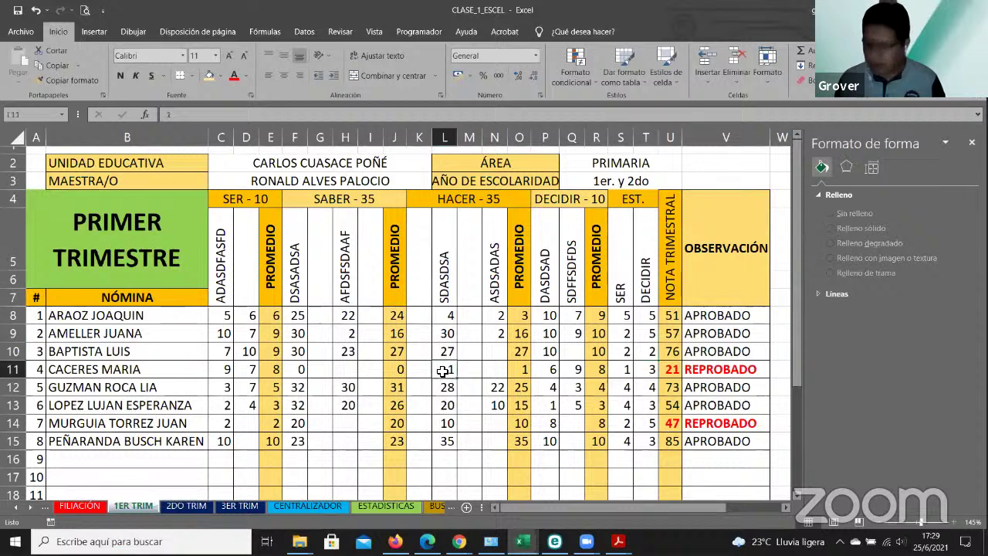
type("0")
left_click(522, 369)
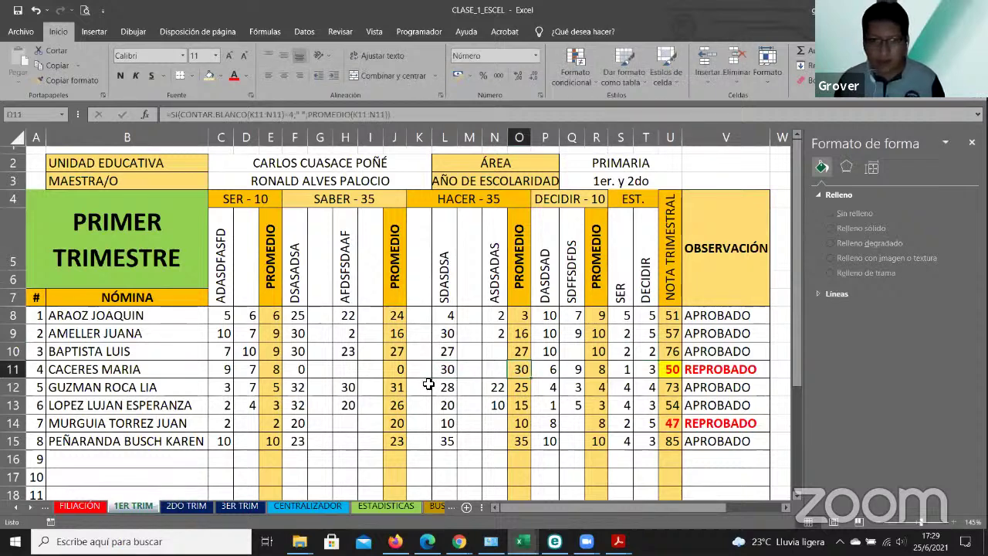
left_click(451, 369)
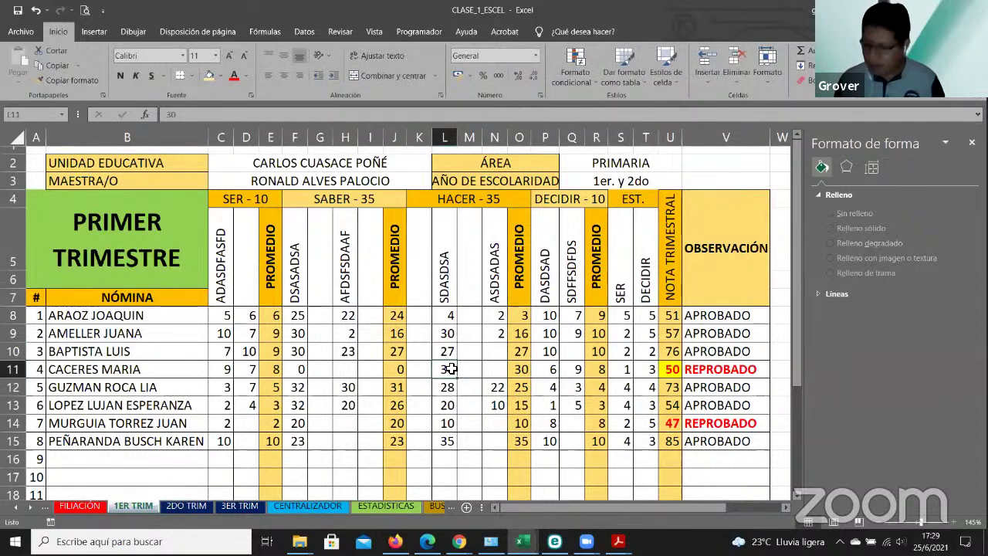
type("3")
key("Return")
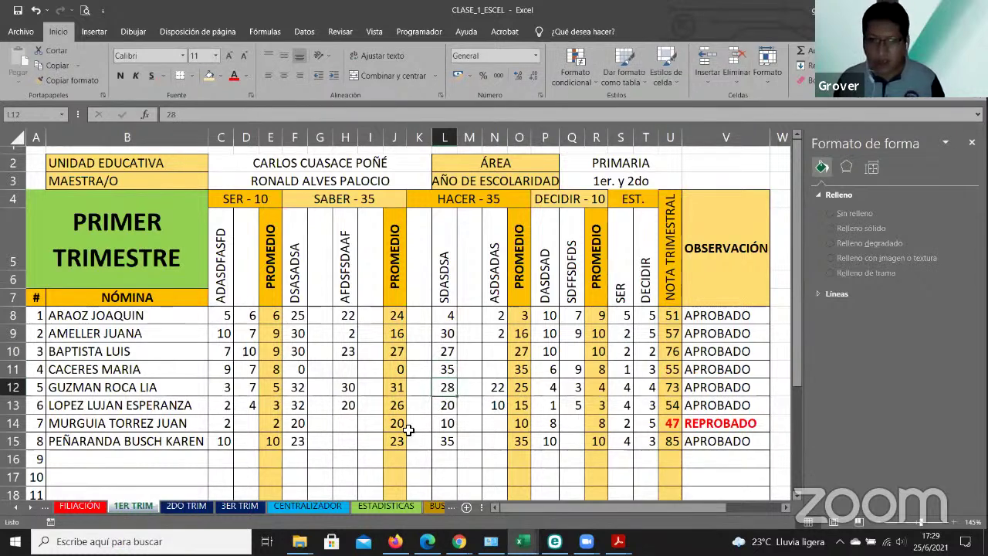
left_click(382, 506)
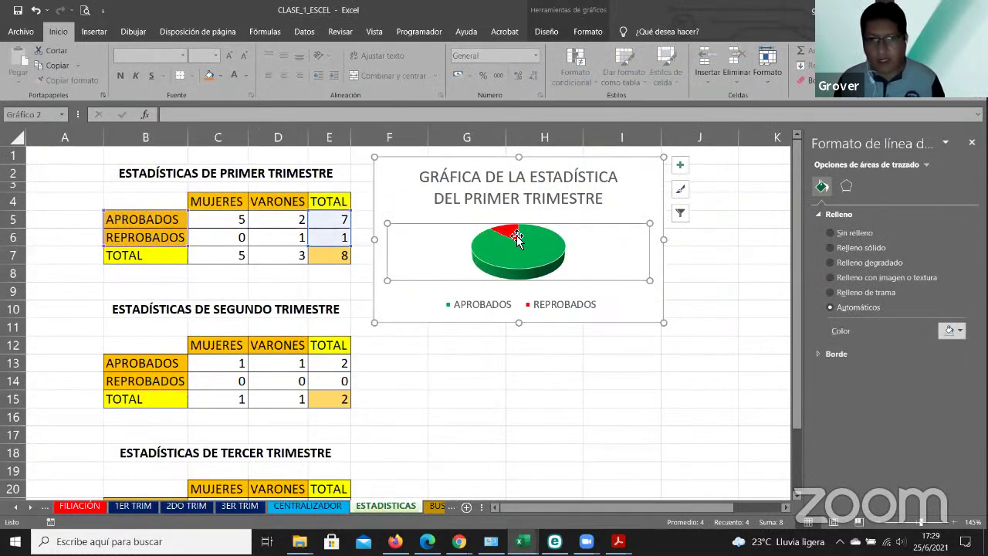
- Change L14 to 35, then confirm the chart shows all APROBADOS
left_click(127, 505)
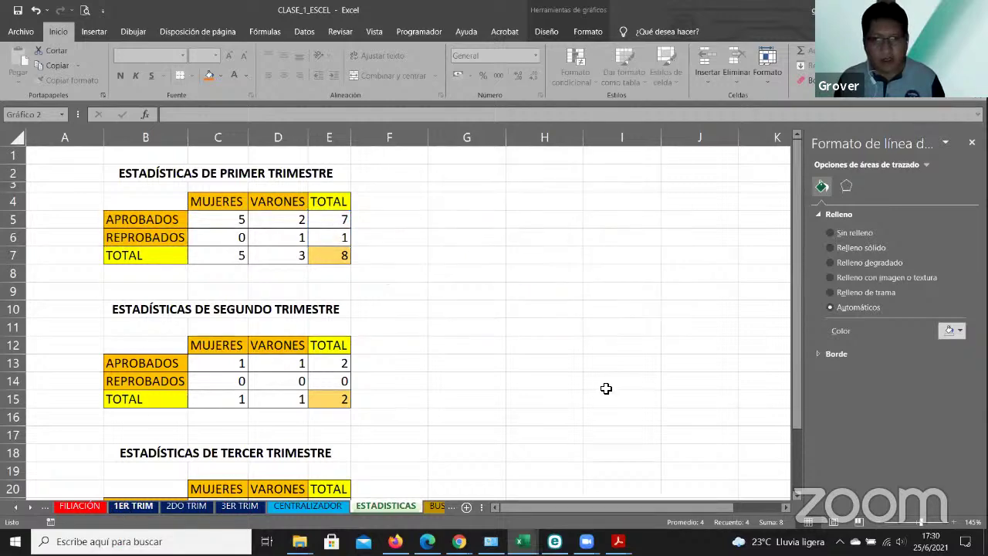
left_click(441, 422)
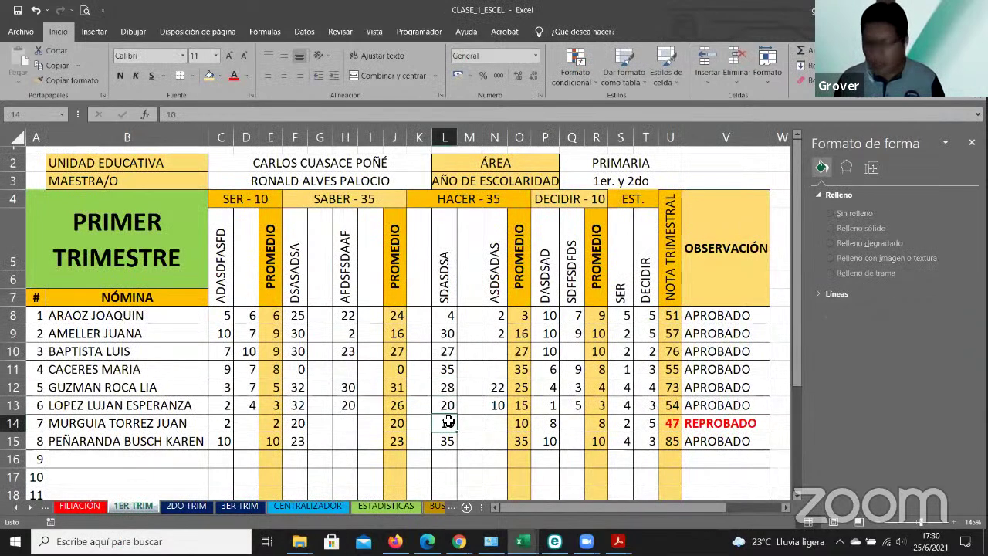
type("35")
key("Return")
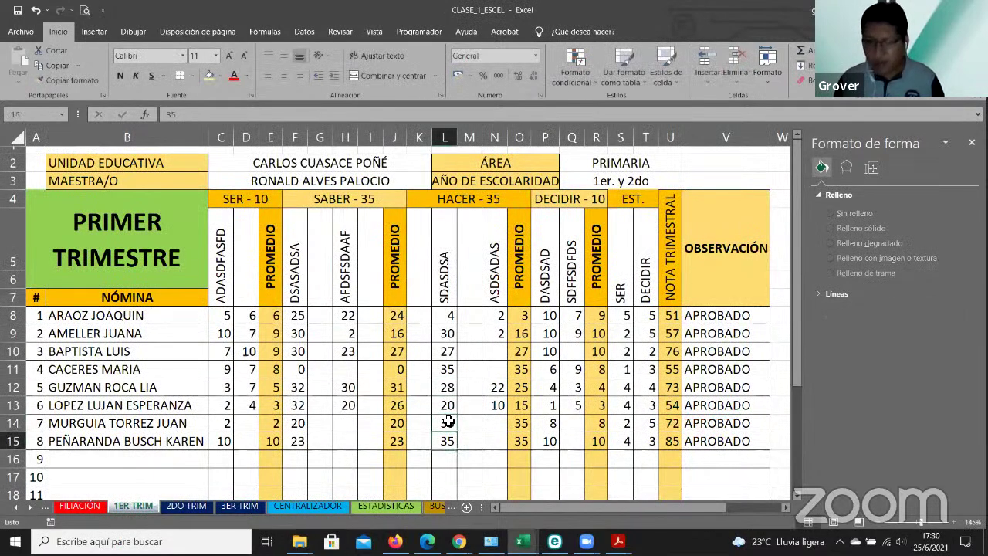
left_click(391, 505)
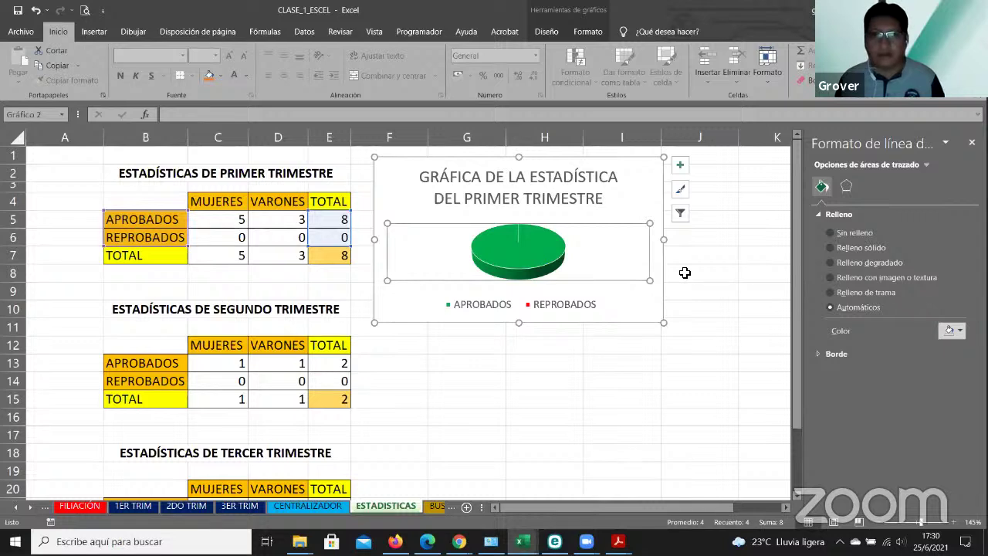
left_click(685, 273)
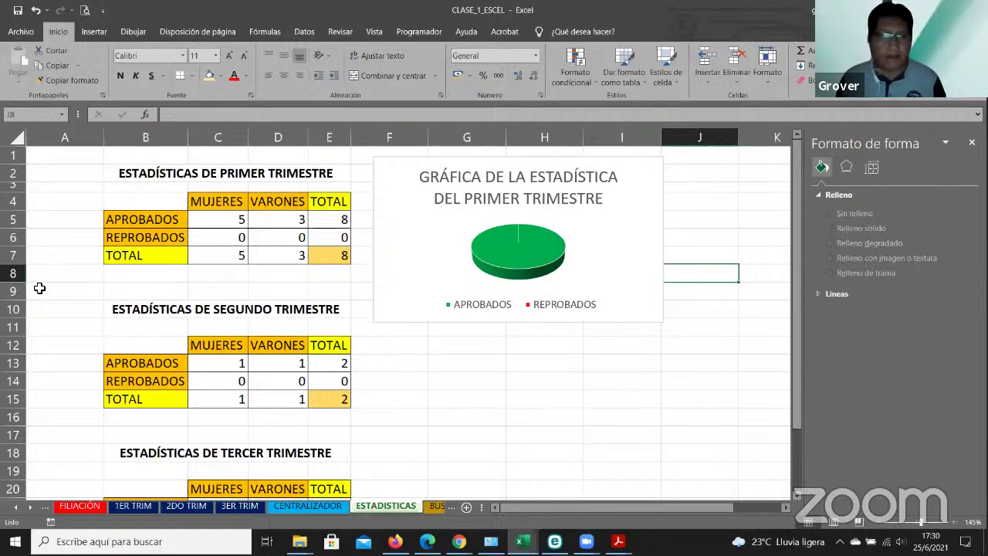
- Try making rows 8 and 9 taller below the first table, undoing each change
left_click_drag(13, 283, 13, 330)
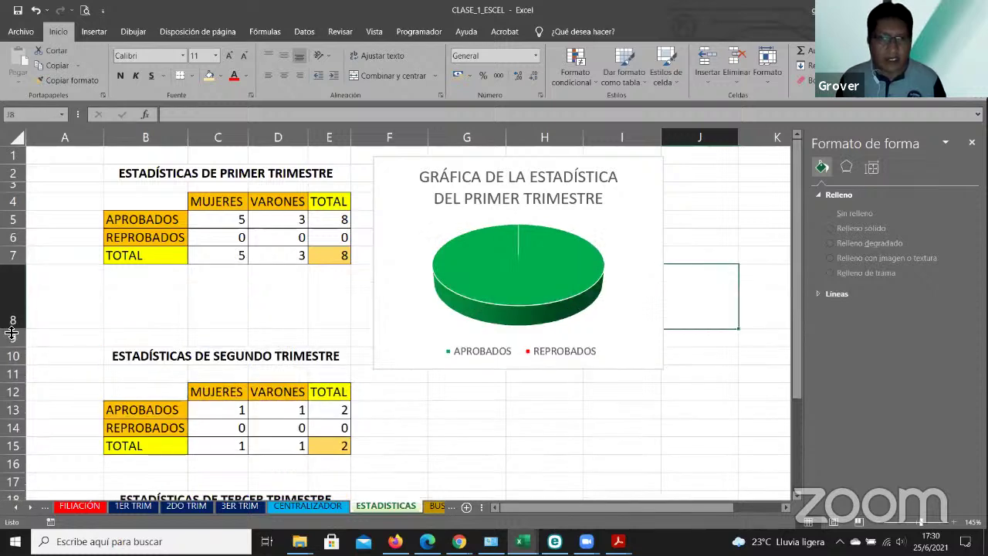
left_click_drag(13, 331, 13, 350)
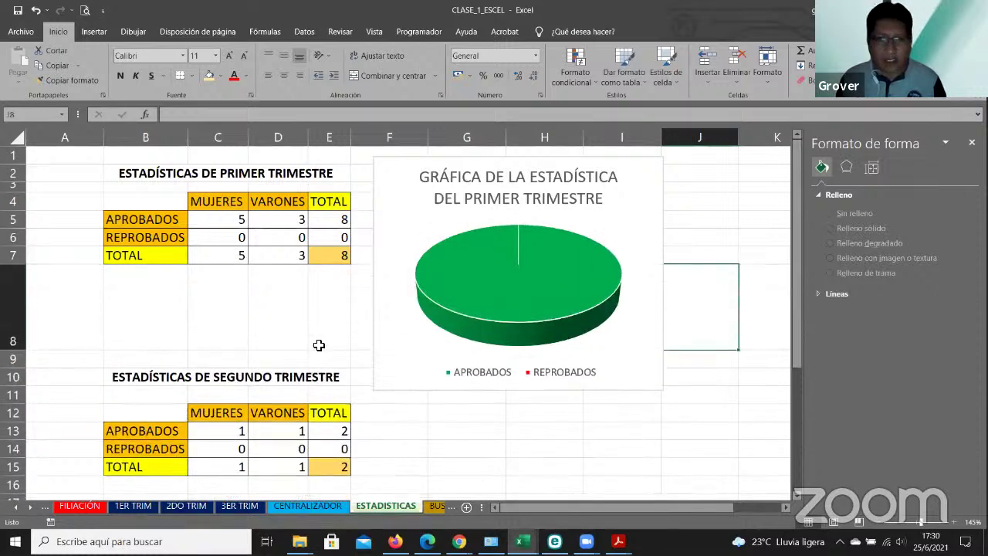
key("ctrl+z")
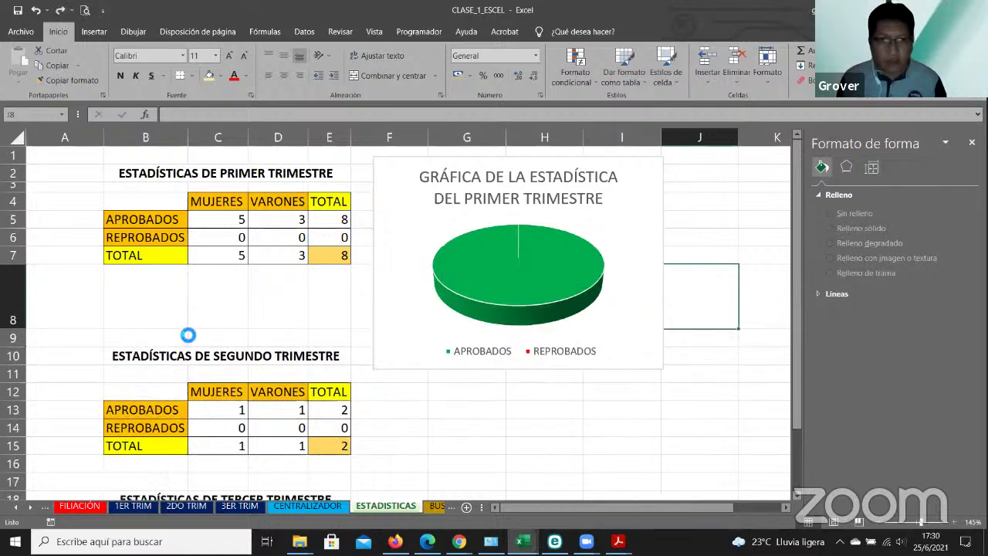
key("ctrl+z")
left_click(107, 291)
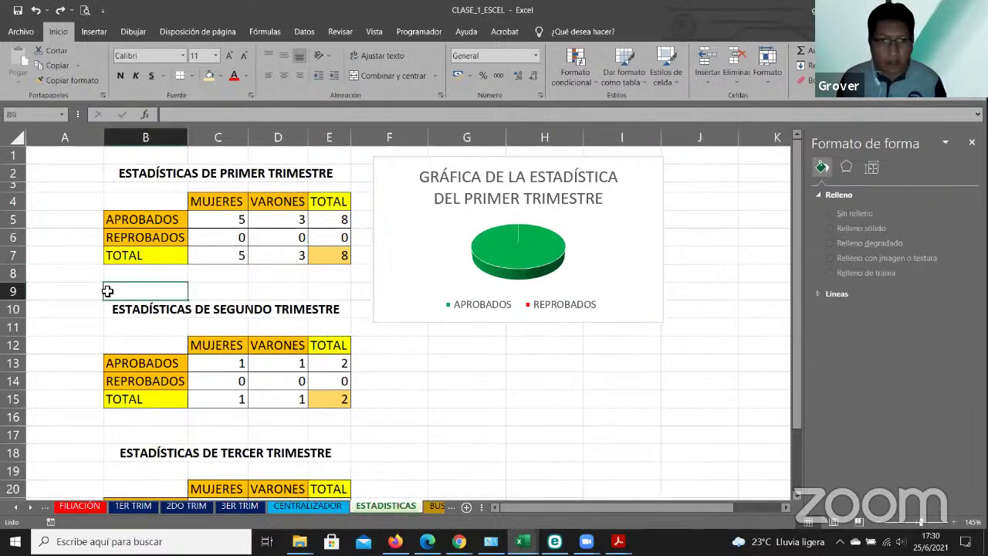
left_click(13, 309)
left_click(13, 292)
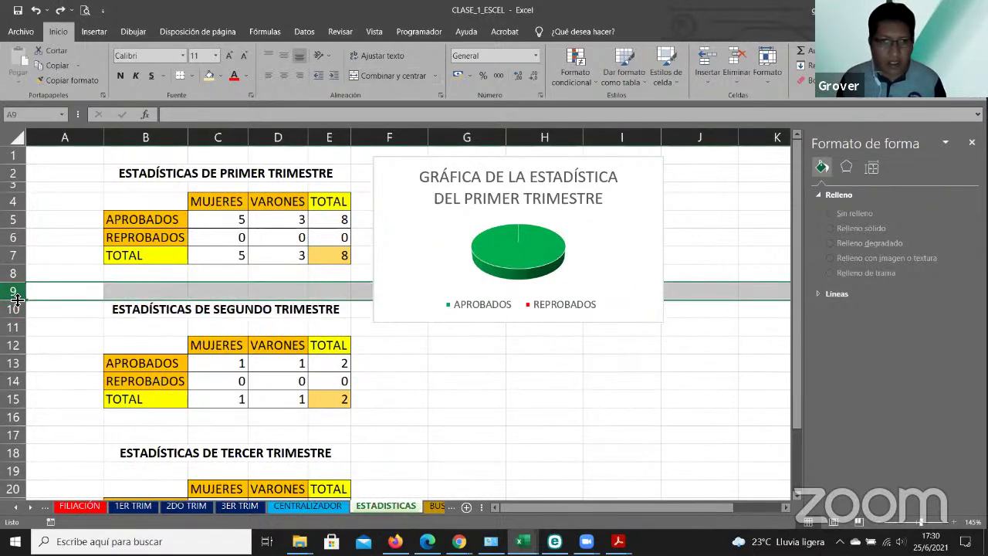
left_click_drag(13, 300, 17, 342)
key("ctrl+z")
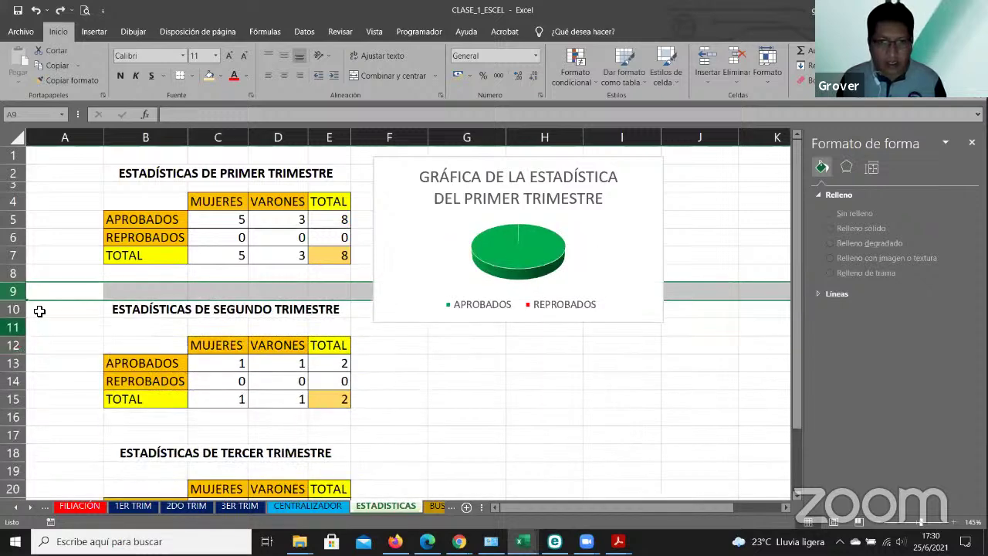
- Insert two blank rows at row 9 to push the second-trimester table down
right_click(16, 296)
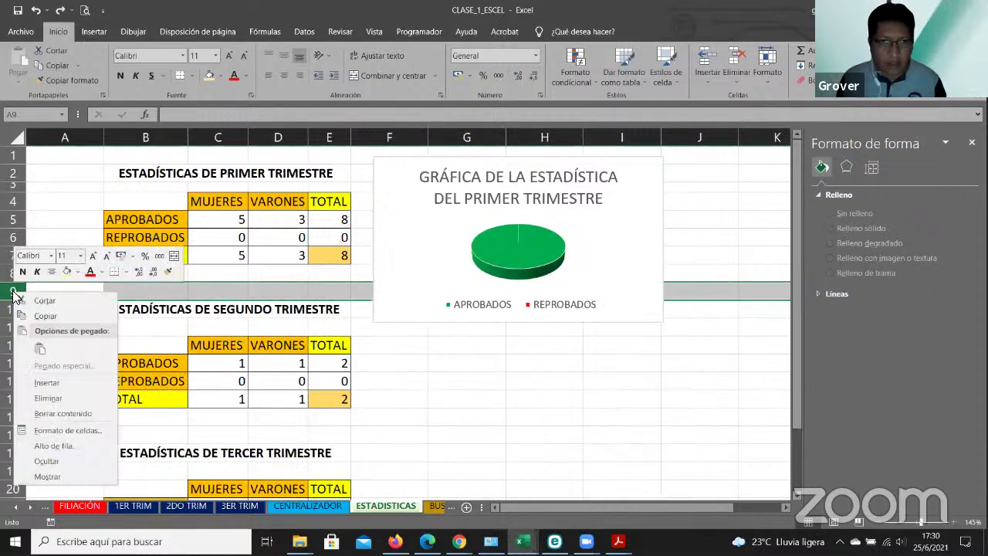
left_click(42, 382)
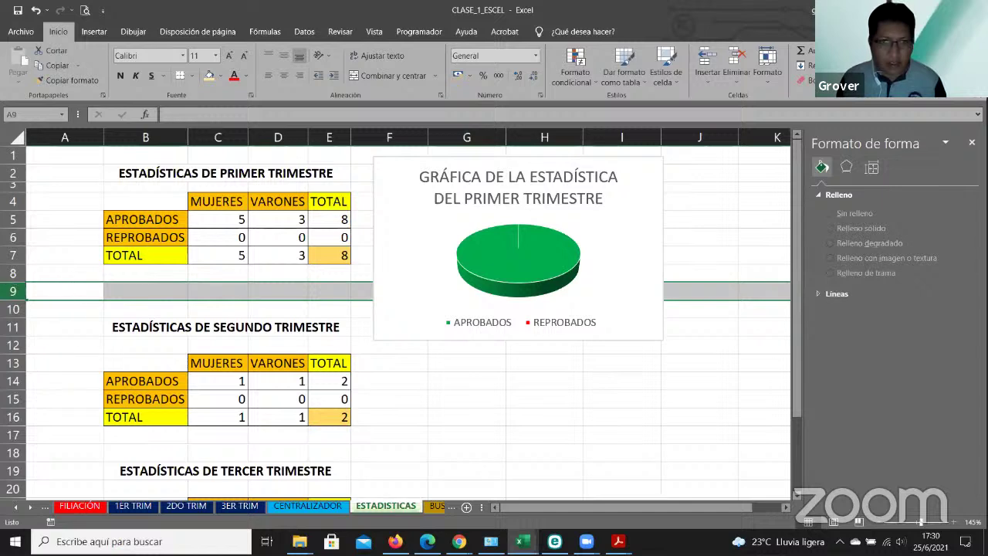
right_click(11, 294)
left_click(42, 381)
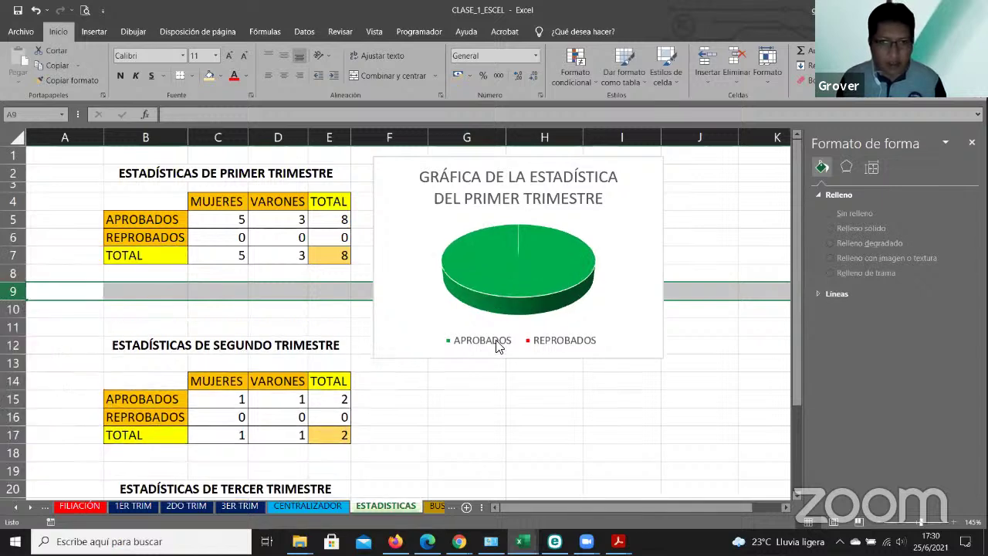
- Shrink the pie chart to fit above the second table and select its data series
left_click(610, 334)
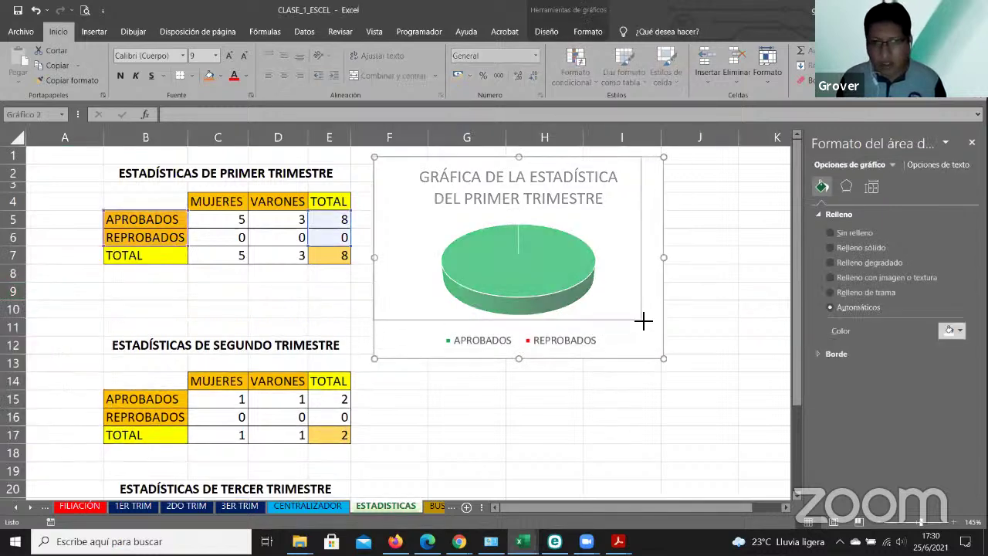
left_click_drag(652, 337, 642, 319)
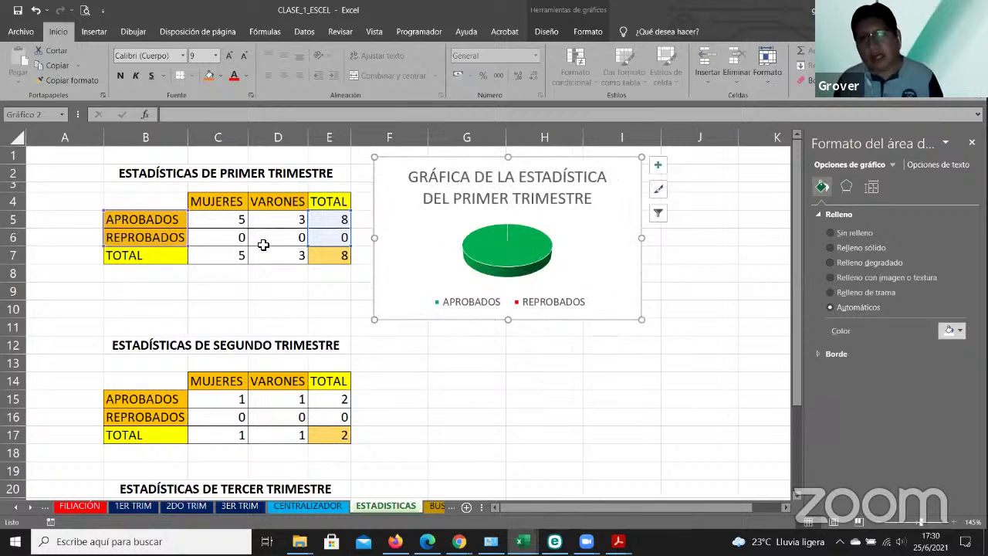
scroll(323, 317, "down", 2)
scroll(325, 327, "up", 2)
scroll(327, 331, "down", 2)
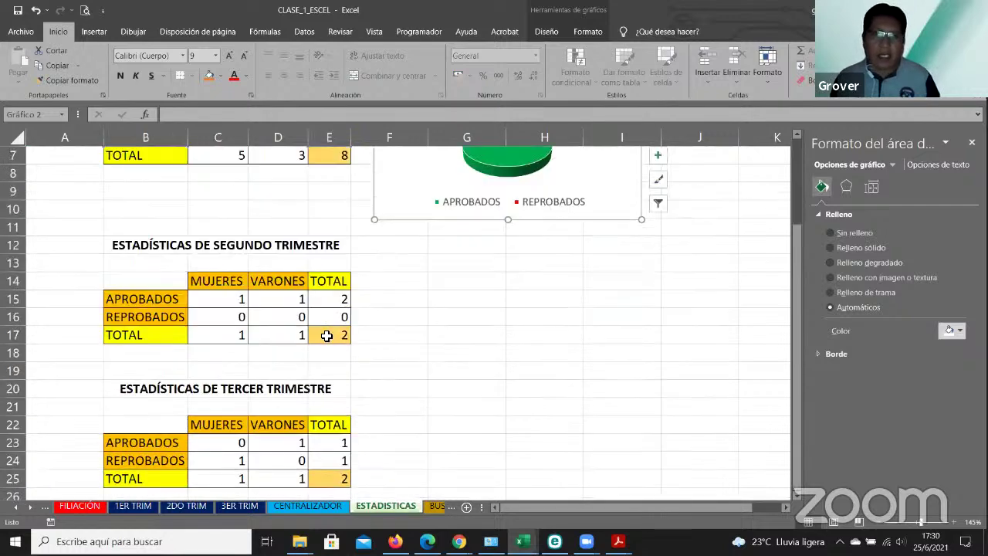
scroll(334, 370, "up", 2)
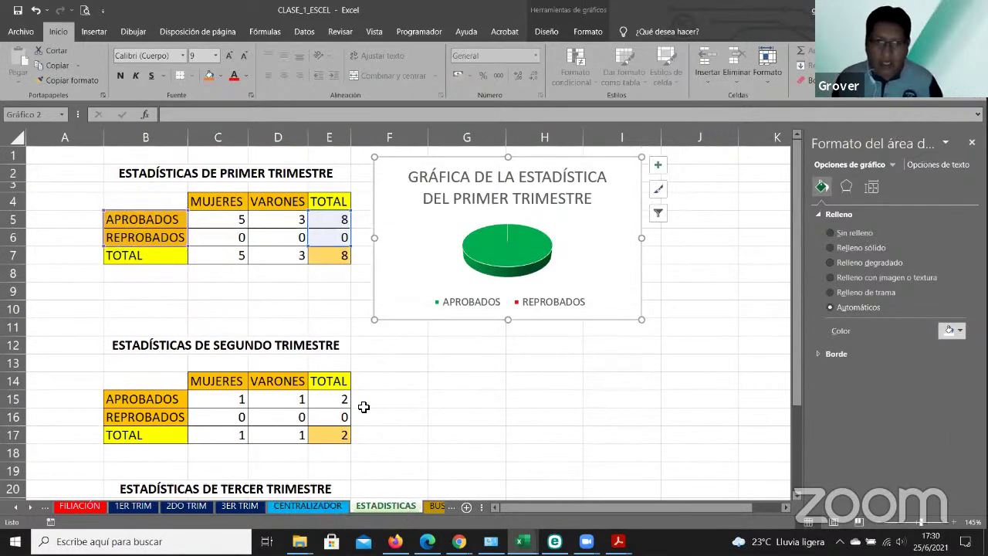
left_click(514, 240)
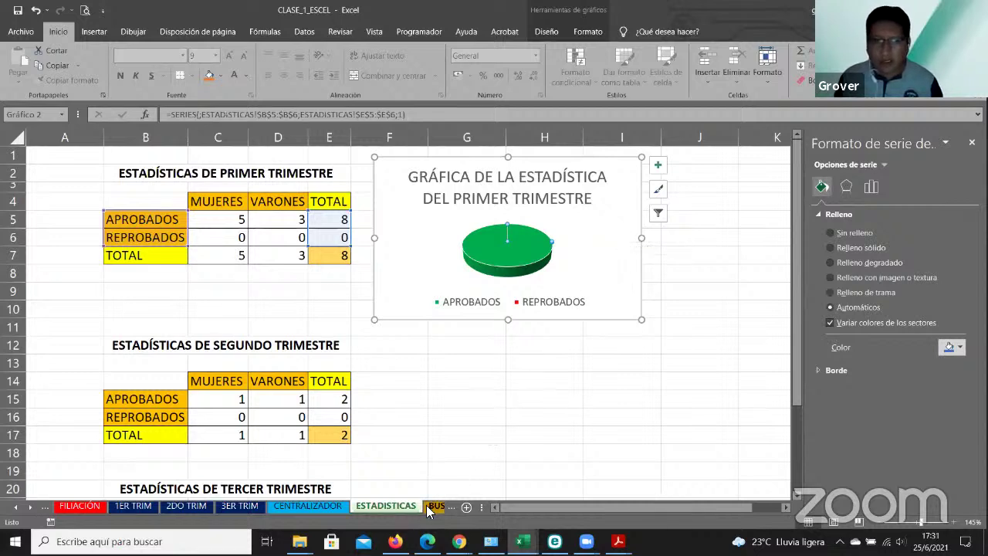
- Scroll the sheet tabs and open the PRELIBRETA sheet
left_click(32, 508)
left_click(32, 508)
left_click(33, 508)
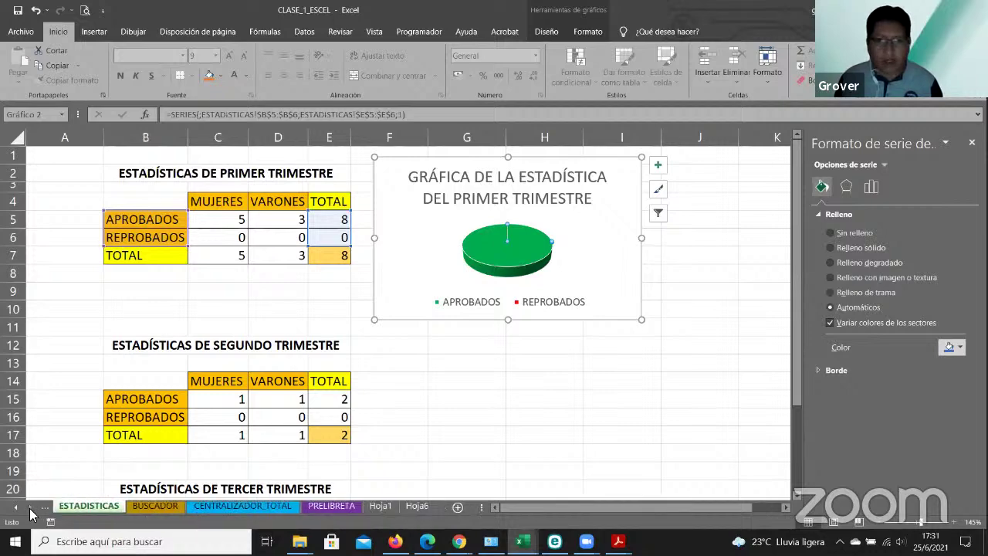
left_click(332, 506)
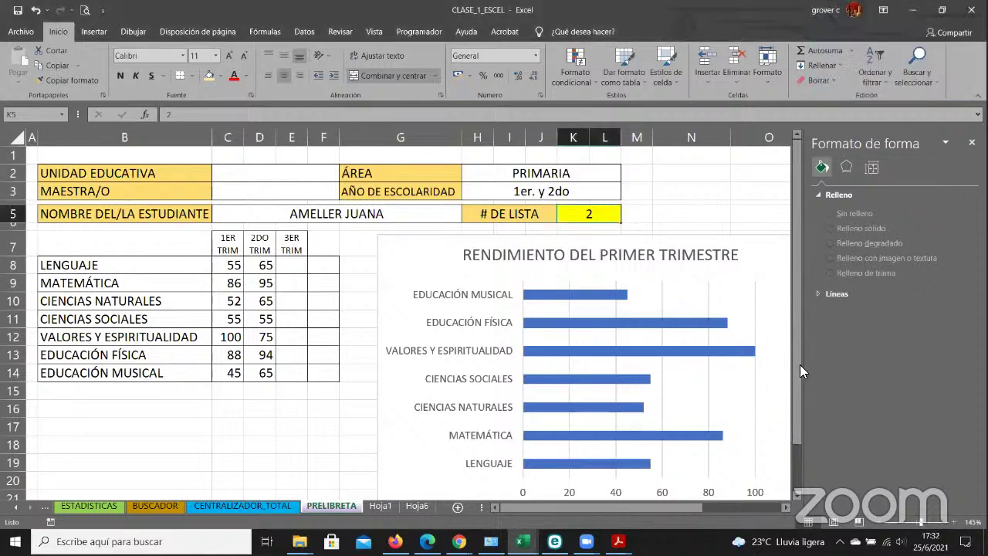
- Adjust the PRELIBRETA view, then switch to the PRÁCTICO_excel_2.pdf document
left_click_drag(800, 371, 798, 444)
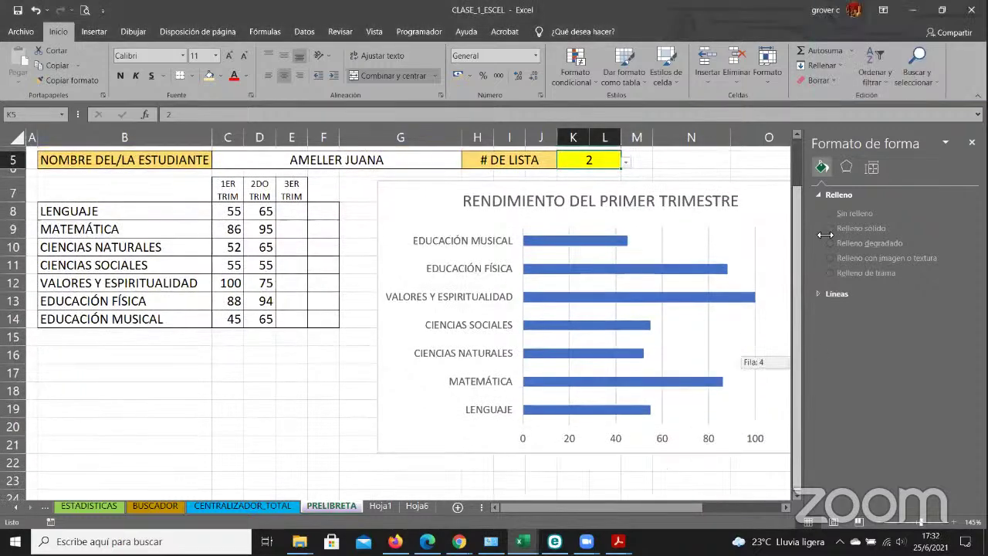
scroll(352, 222, "up", 1)
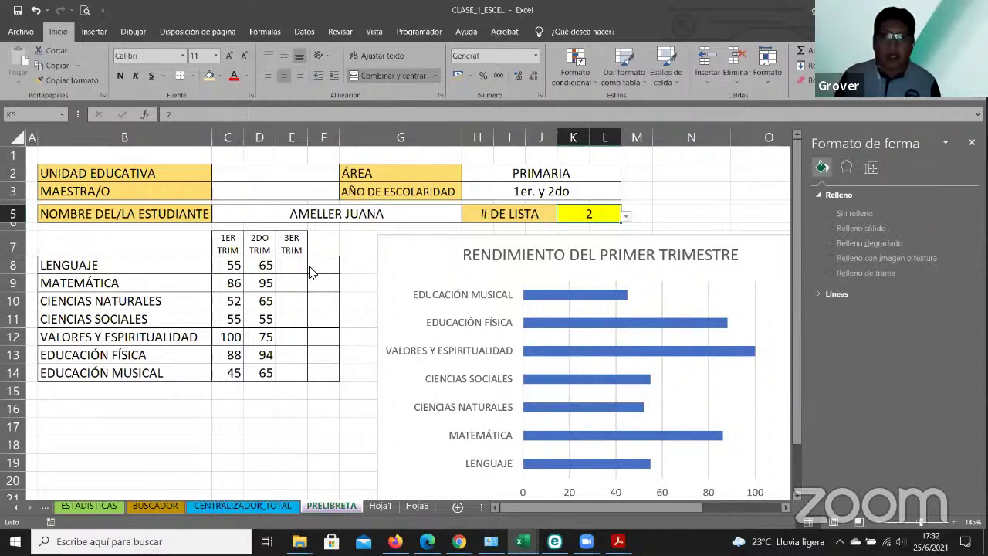
key("alt+Tab")
key("alt+Tab")
key("alt+Tab")
key("alt+Tab")
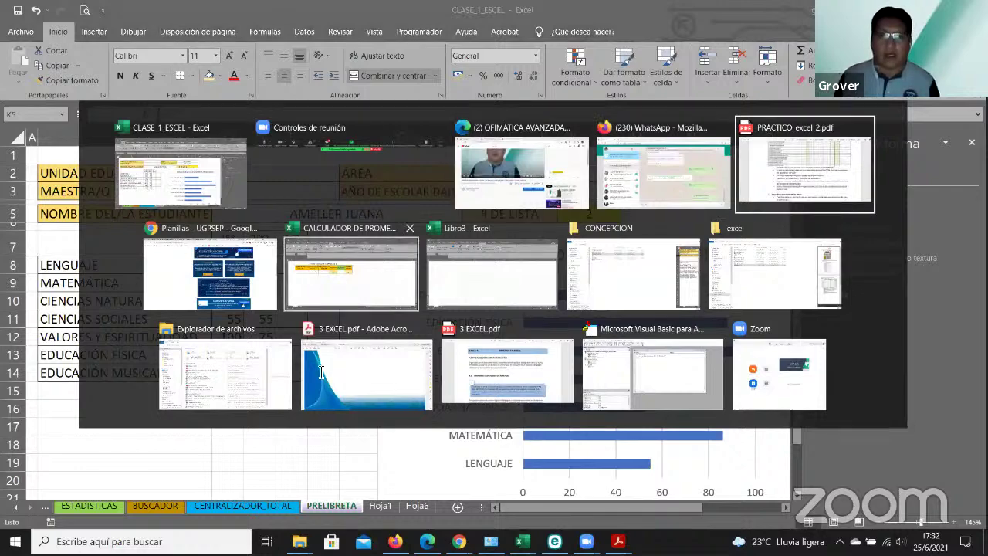
- Switch to the 3 EXCEL.pdf document and scroll down through its macro steps
scroll(325, 359, "up", 2)
scroll(324, 359, "down", 10)
scroll(325, 359, "up", 2)
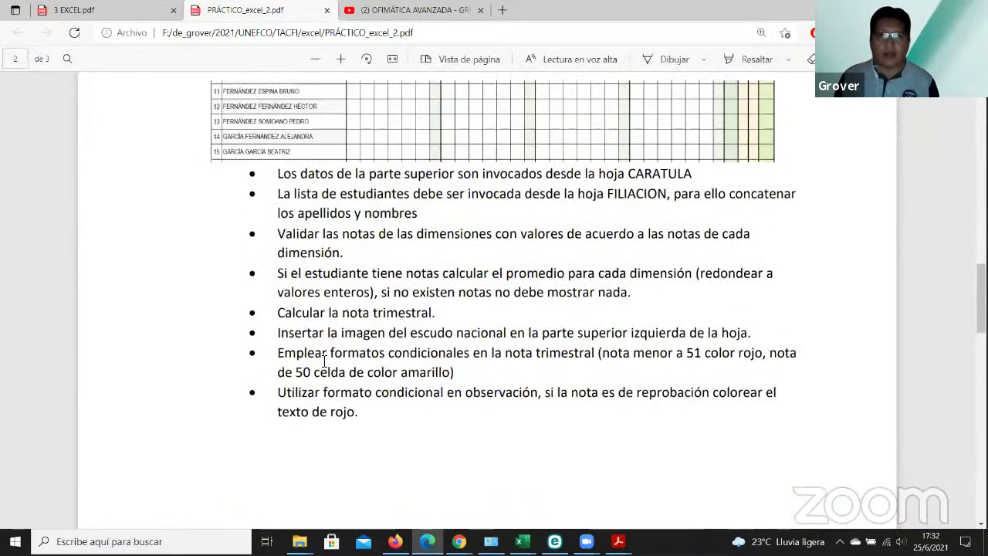
scroll(324, 359, "up", 4)
scroll(243, 166, "up", 5)
scroll(38, 93, "down", 5)
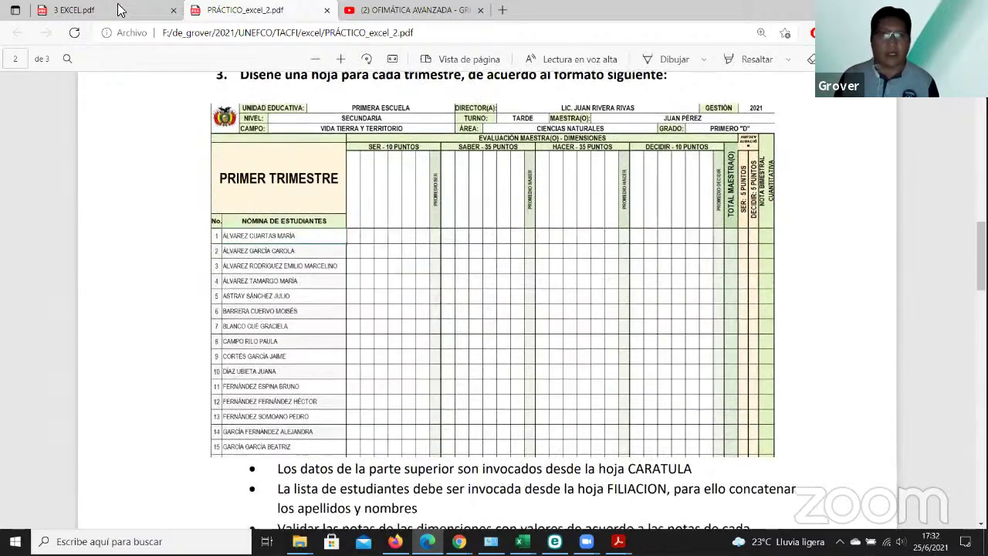
left_click(119, 10)
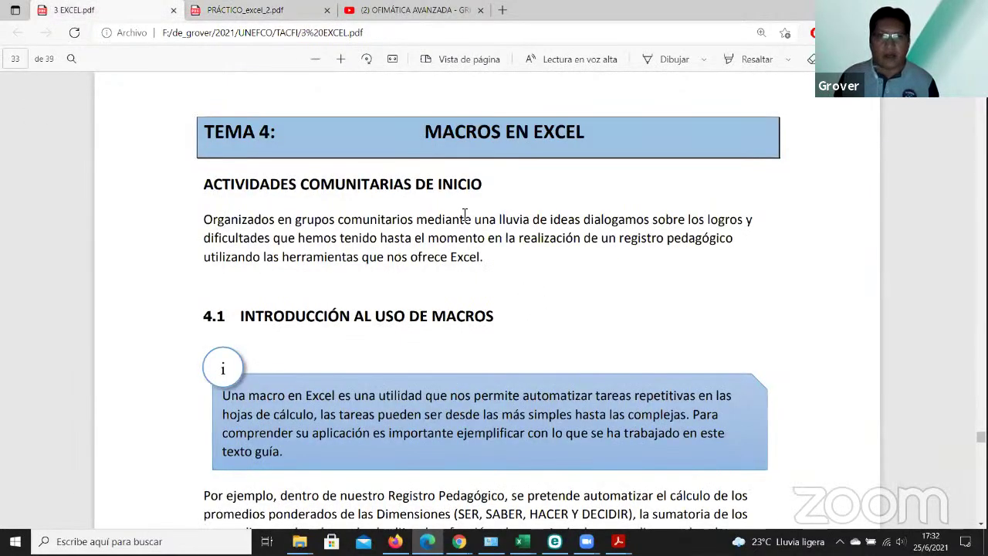
scroll(426, 370, "down", 4)
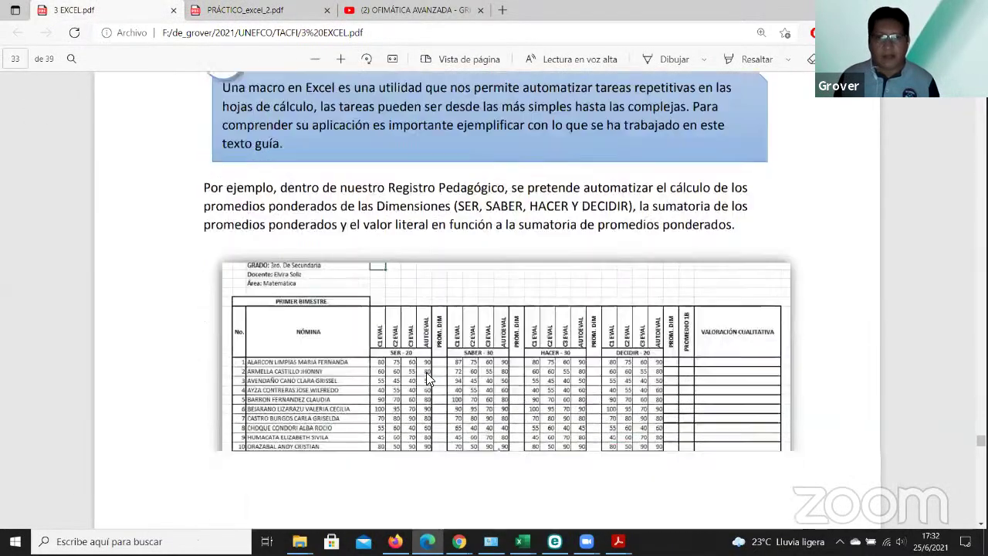
scroll(427, 374, "down", 2)
scroll(427, 373, "down", 5)
scroll(427, 374, "down", 3)
scroll(427, 374, "down", 2)
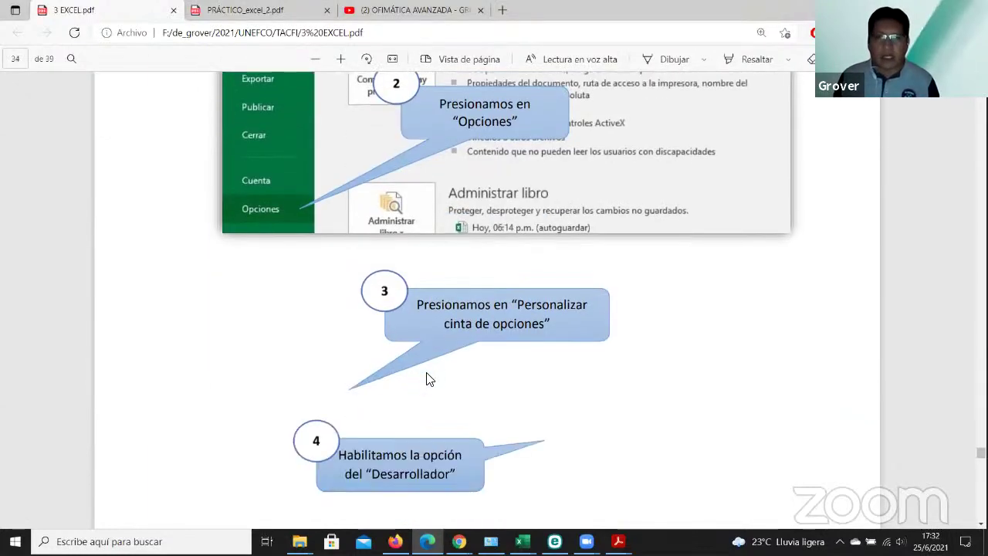
scroll(430, 379, "down", 5)
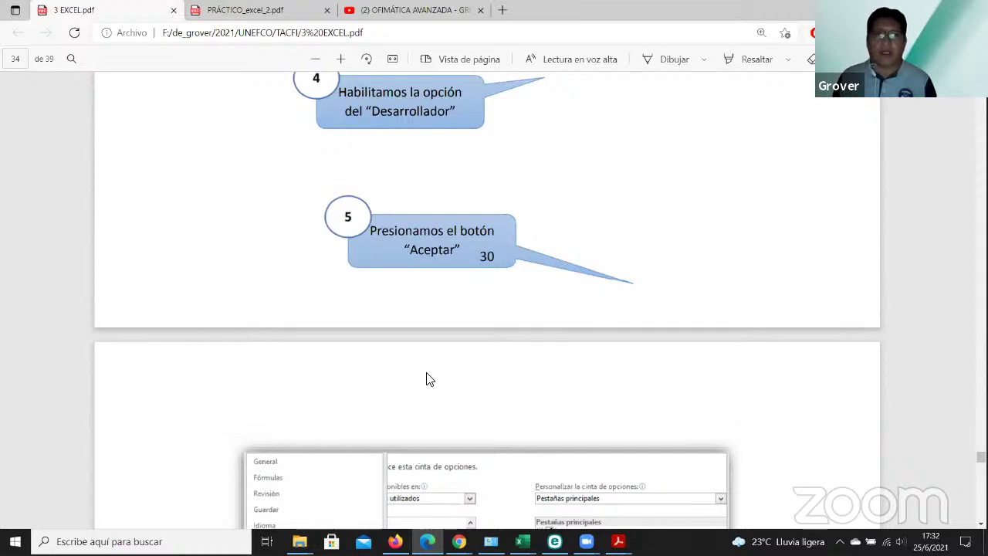
scroll(574, 411, "down", 1)
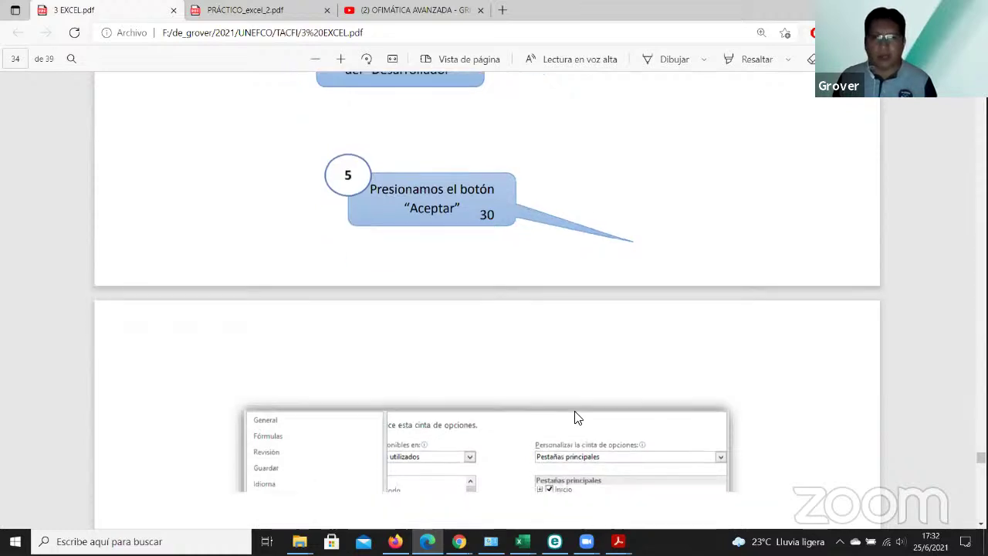
scroll(574, 410, "down", 3)
scroll(574, 411, "down", 3)
- Cycle through the open windows and bring up the Excel 2019 VBA and Macros book in Acrobat
key("alt+Tab")
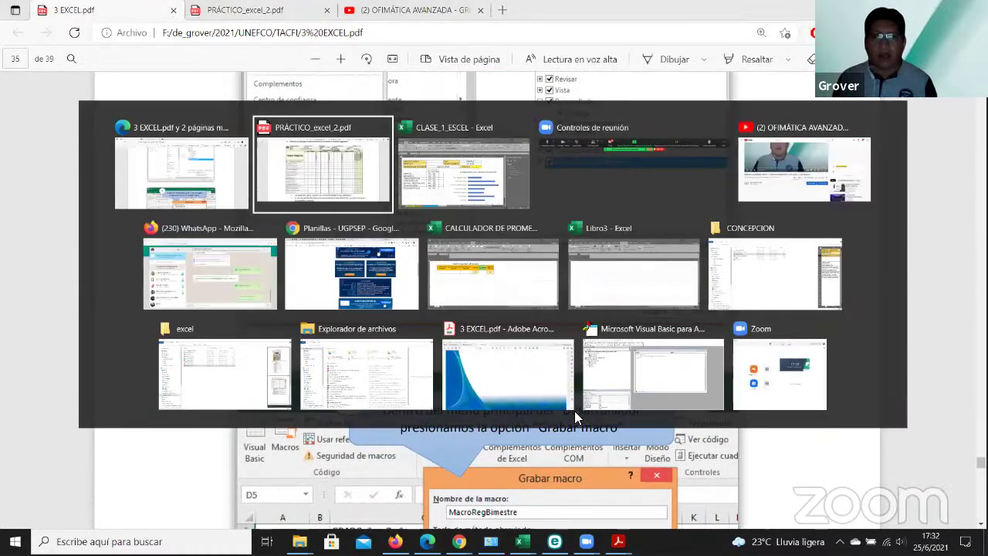
key("alt+Tab")
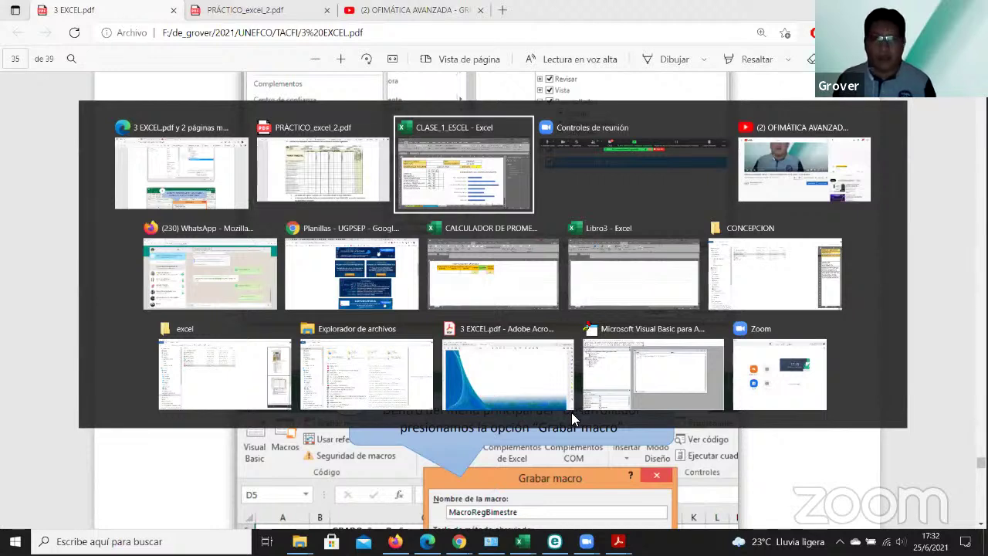
key("alt+shift+Tab")
key("alt+shift+Tab")
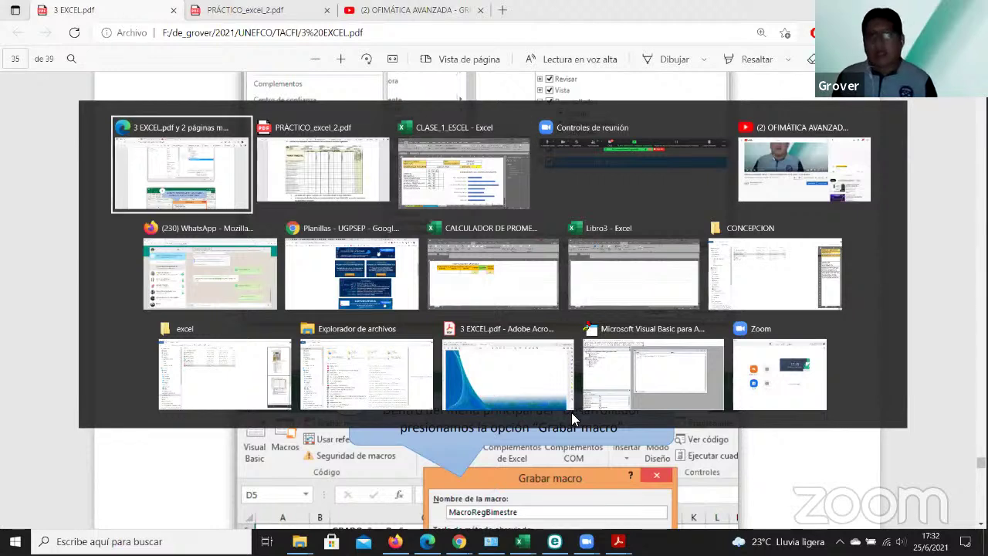
key("alt+Tab")
key("alt+Tab")
key("alt+Tab")
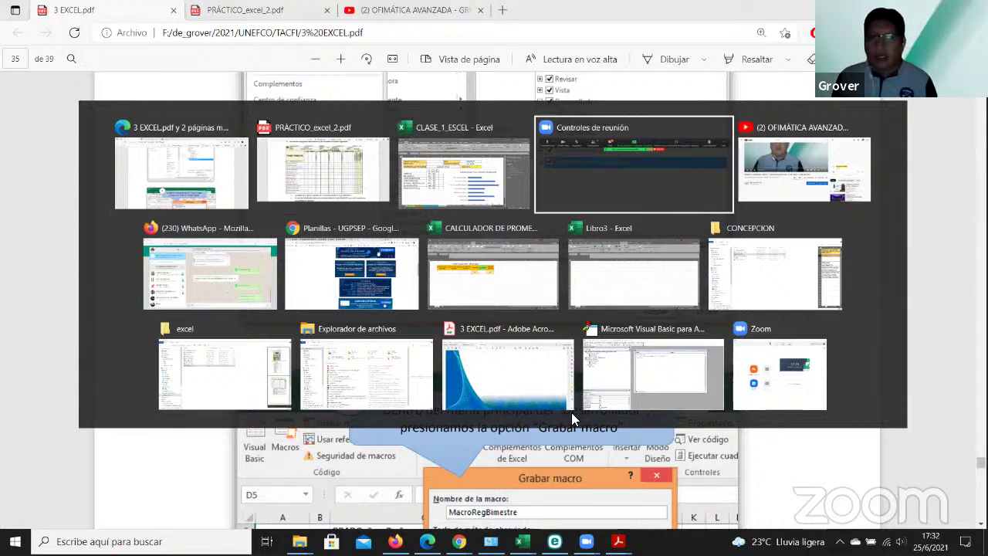
key("alt+Tab")
key("alt+Tab")
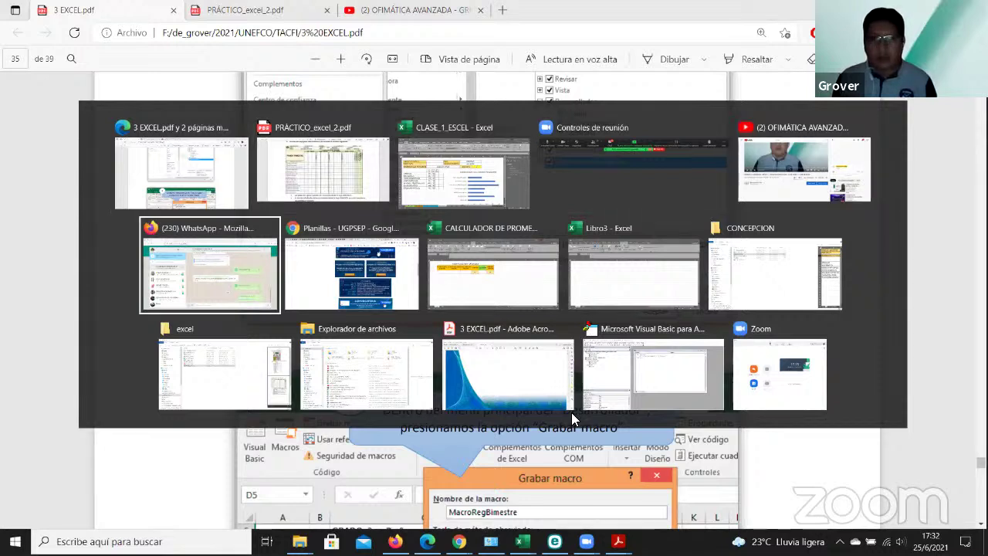
key("Up")
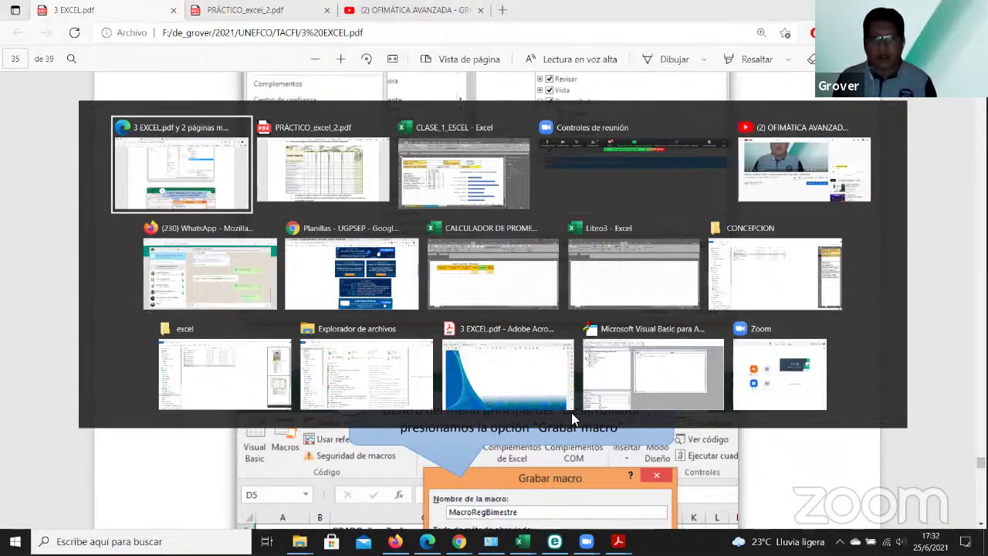
key("alt+Tab")
key("alt+Tab")
key("Left")
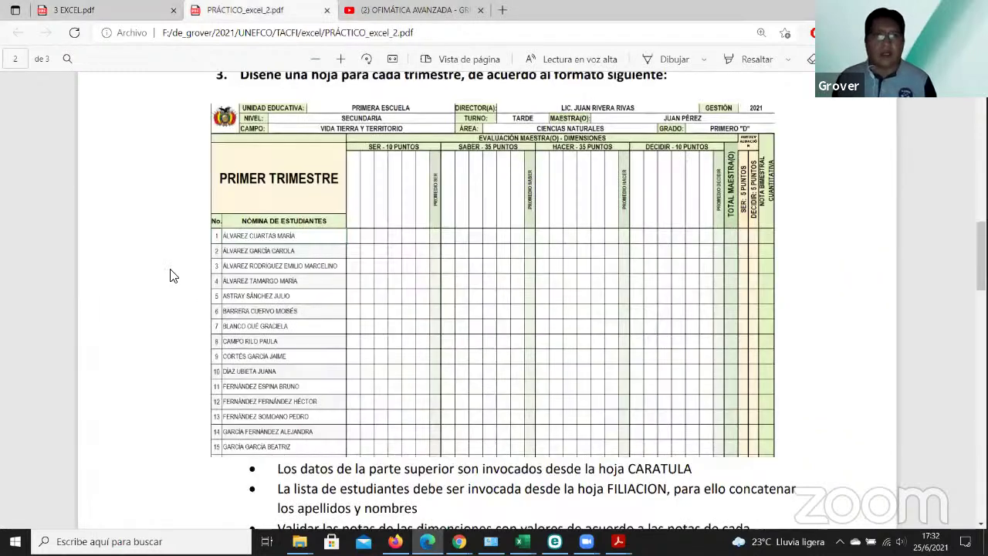
mouse_move(618, 541)
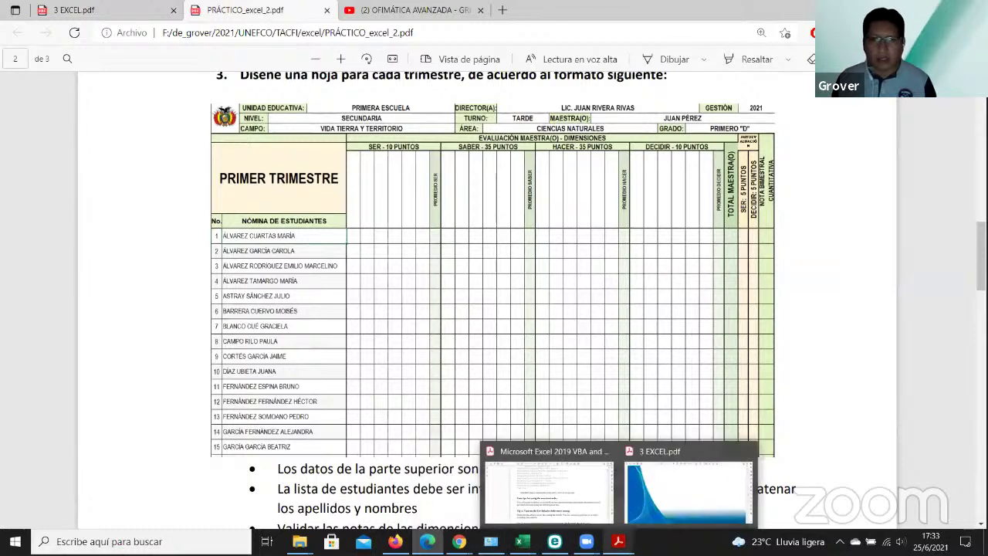
left_click(596, 502)
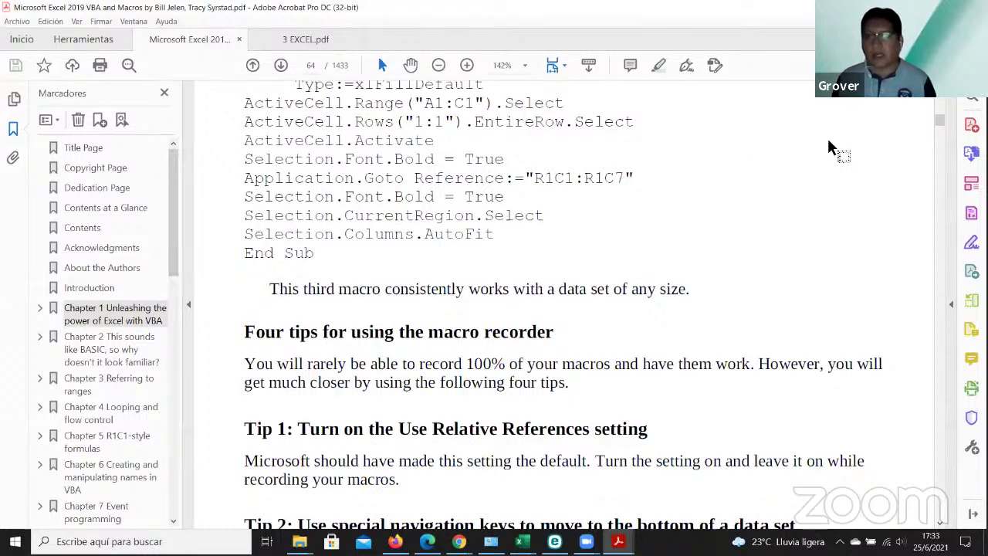
- Jump to the VBA book's cover, then drag the scrollbar deep into the book
key("Home")
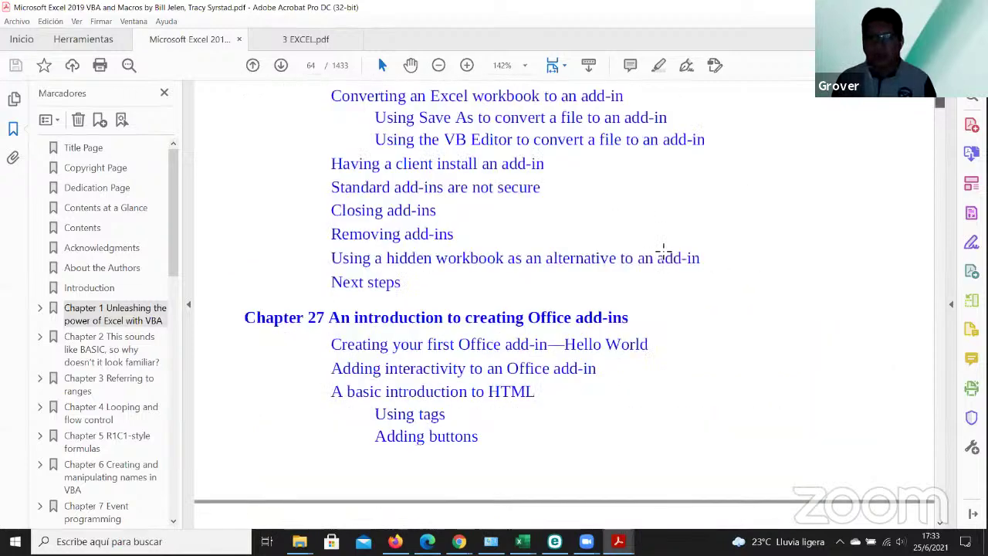
scroll(663, 251, "down", 4)
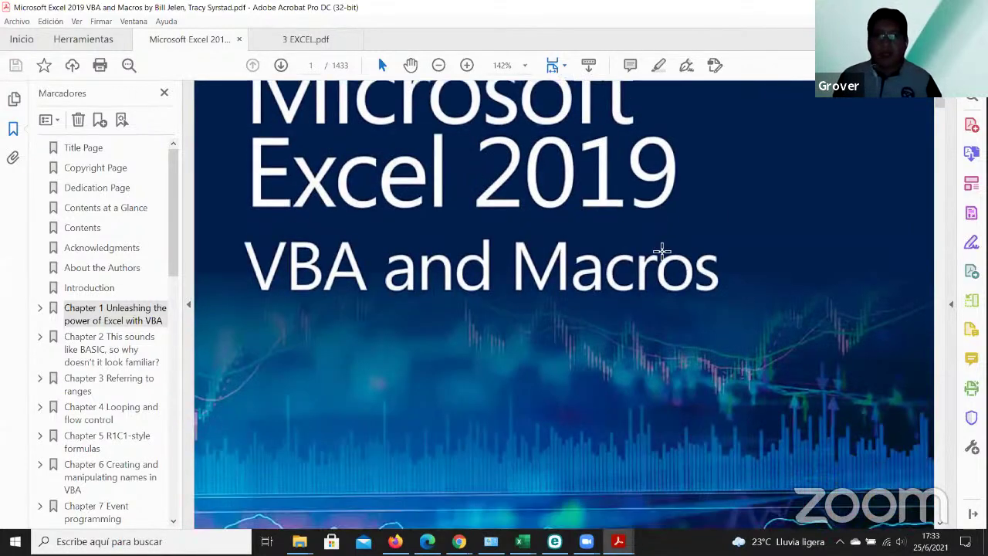
scroll(663, 251, "up", 2)
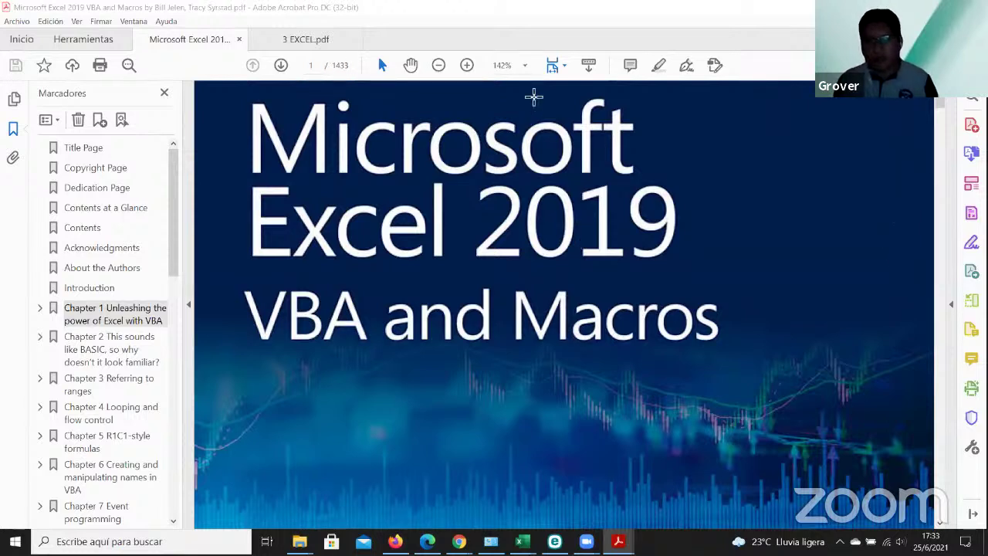
left_click_drag(941, 108, 941, 249)
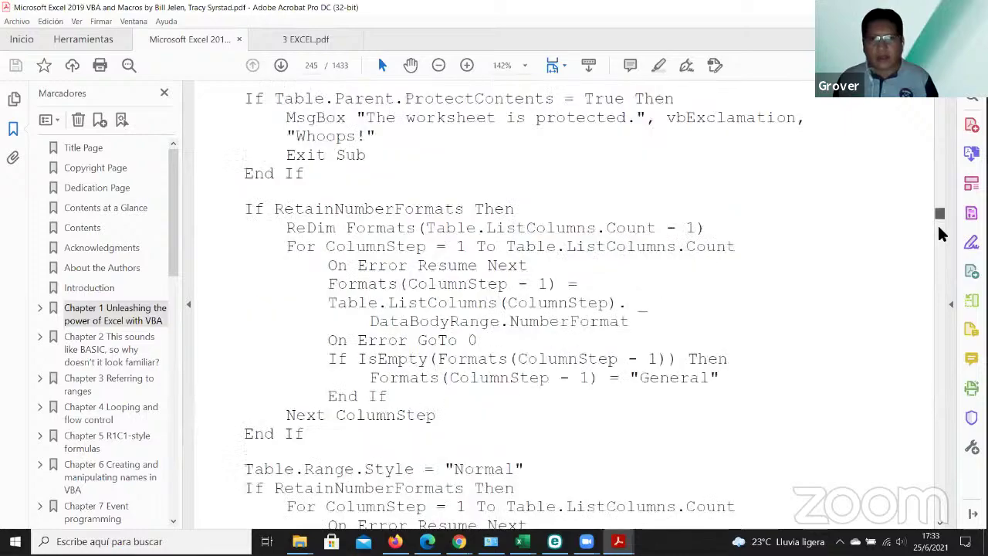
- Scroll back from page 481 to 441, then switch to PRÁCTICO_excel_2.pdf in Edge
scroll(860, 299, "down", 15)
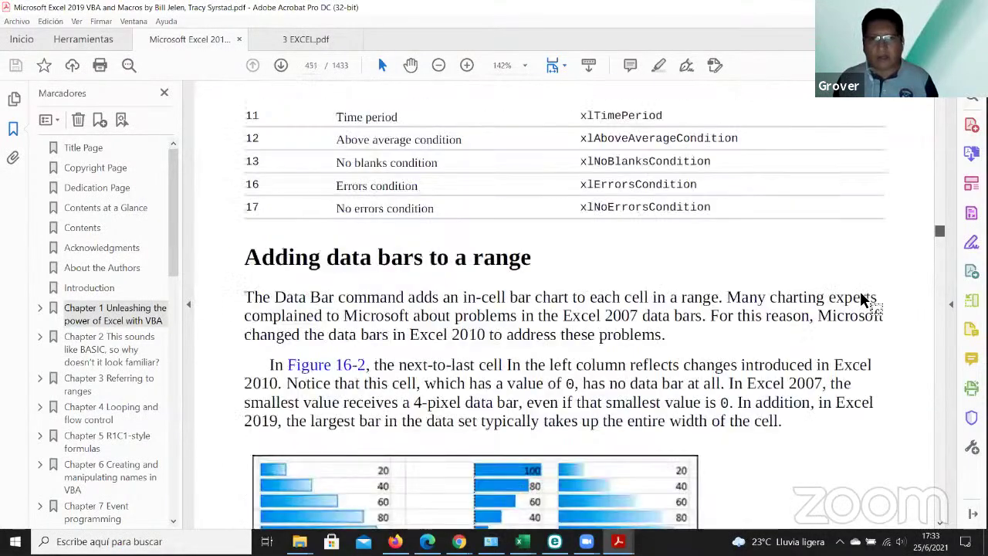
scroll(861, 299, "down", 10)
scroll(861, 300, "down", 10)
scroll(864, 293, "up", 3)
scroll(864, 294, "up", 3)
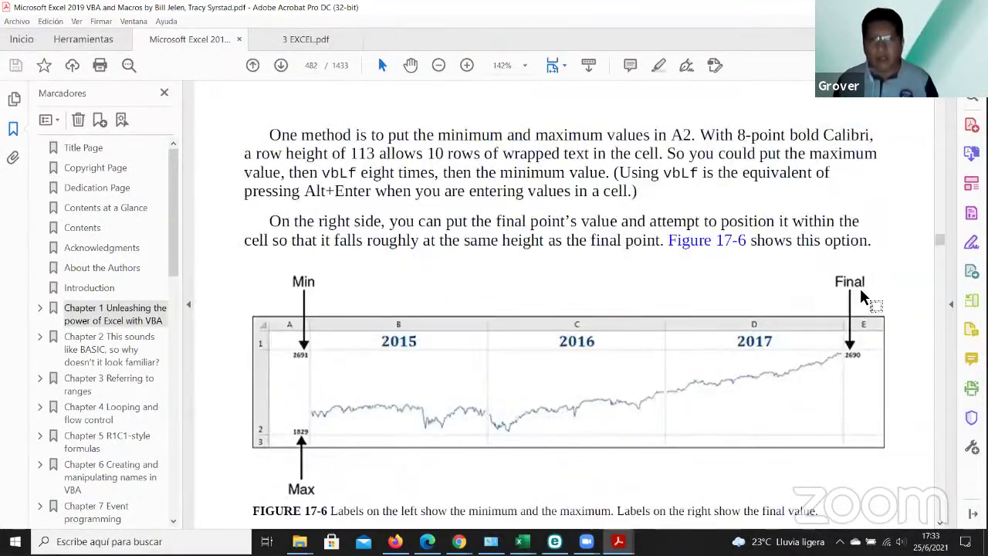
scroll(863, 291, "up", 5)
scroll(864, 291, "up", 3)
scroll(864, 291, "up", 3)
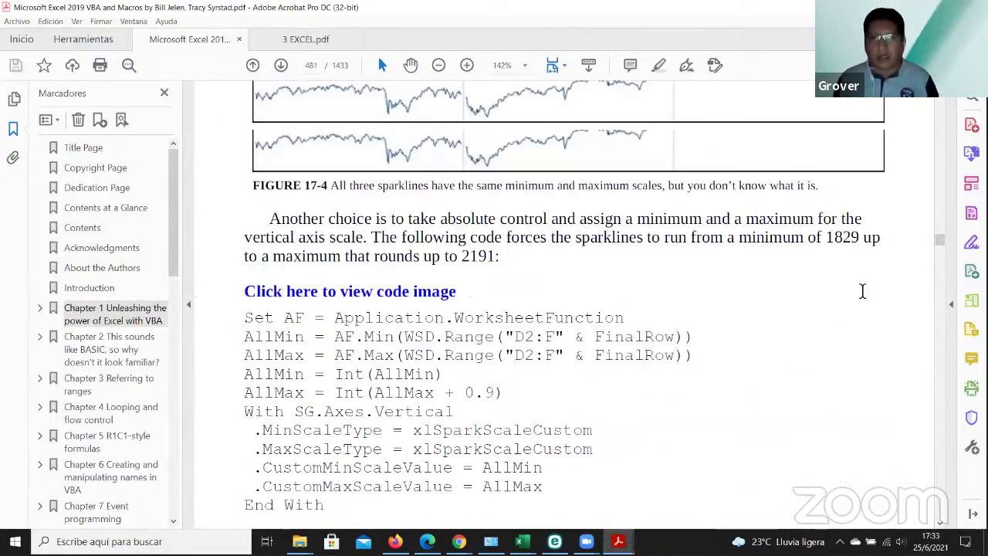
scroll(864, 293, "up", 5)
scroll(864, 295, "up", 4)
scroll(863, 297, "up", 4)
scroll(862, 294, "up", 7)
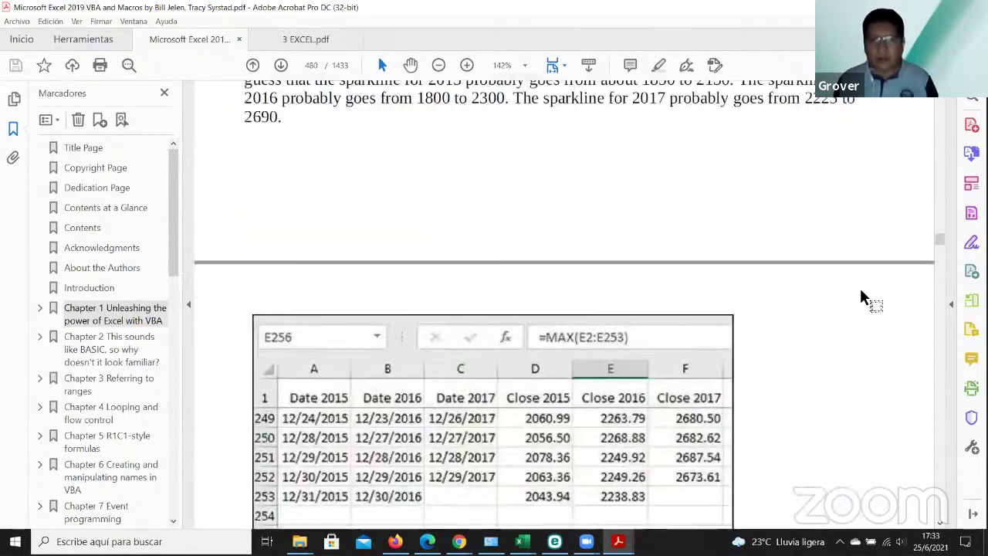
scroll(862, 294, "up", 3)
scroll(863, 294, "up", 4)
scroll(864, 297, "up", 5)
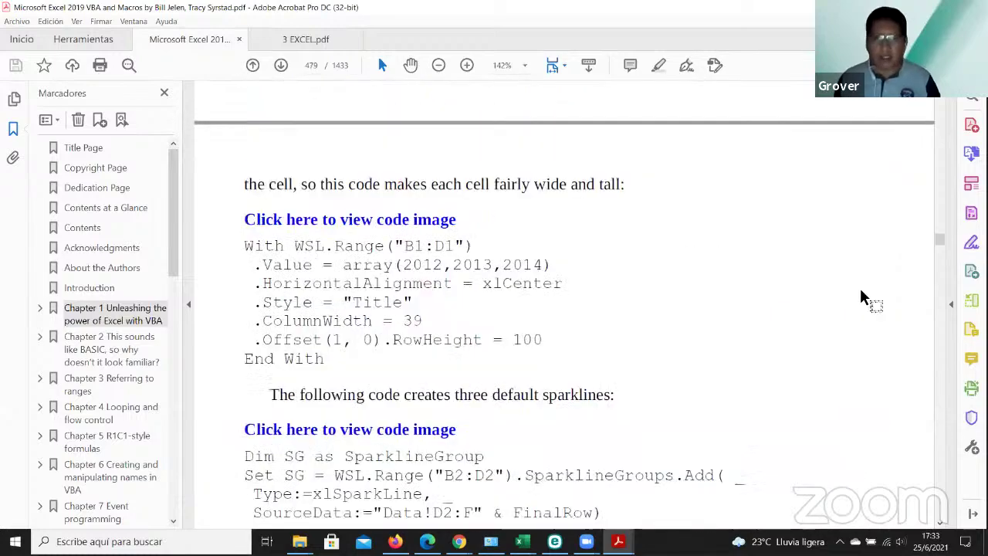
scroll(864, 297, "up", 5)
scroll(864, 298, "up", 3)
scroll(864, 298, "up", 4)
scroll(864, 298, "up", 3)
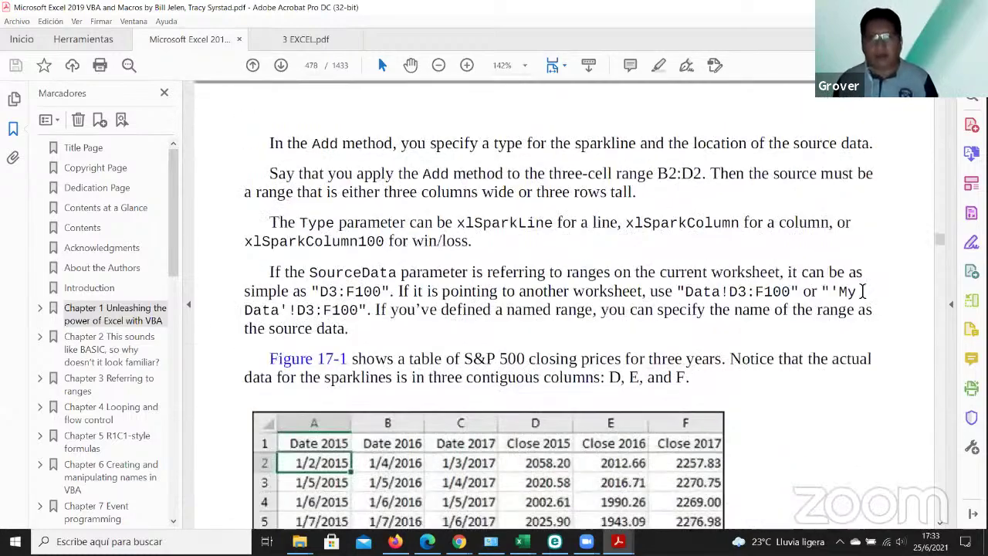
scroll(864, 298, "up", 6)
scroll(864, 298, "up", 3)
scroll(864, 298, "up", 5)
scroll(864, 298, "up", 6)
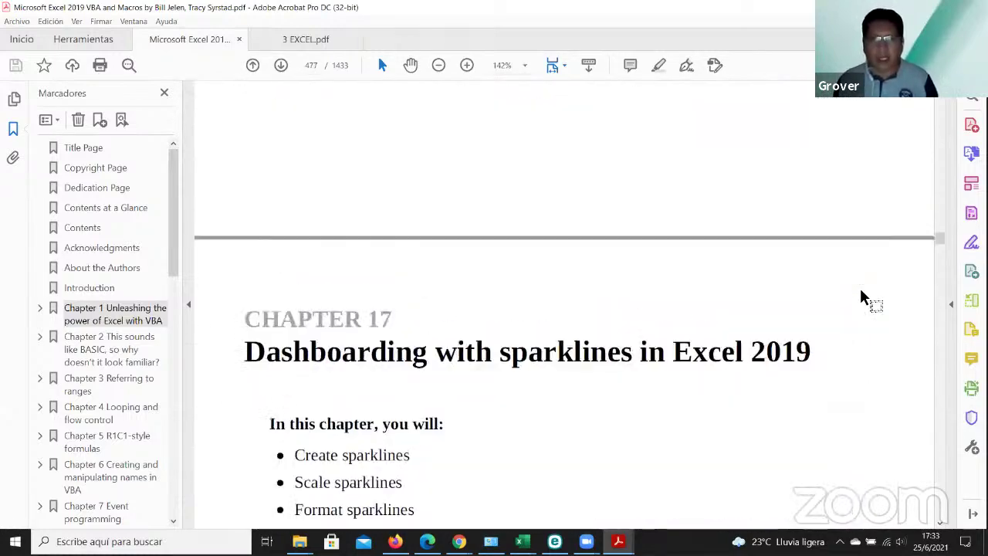
scroll(864, 298, "up", 3)
scroll(864, 298, "up", 3)
scroll(863, 298, "up", 5)
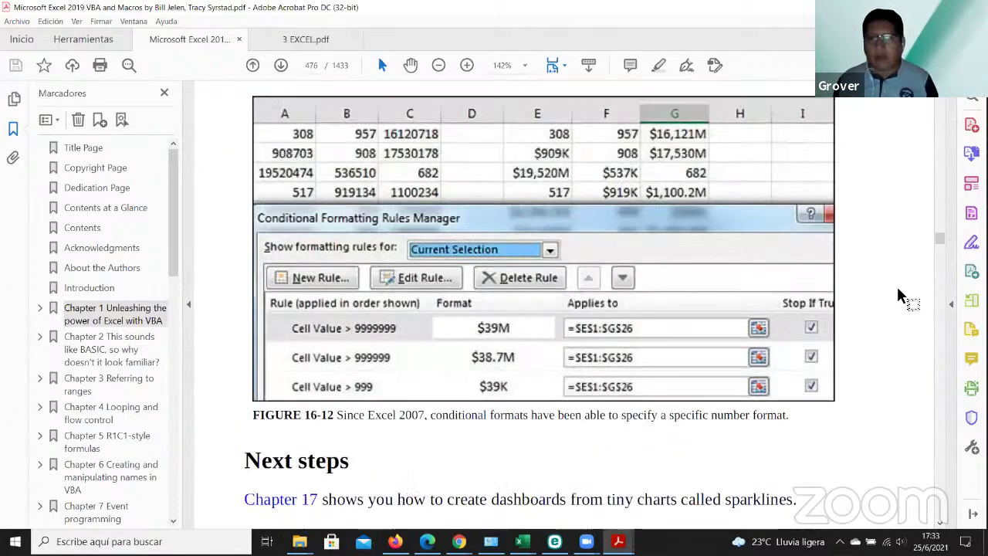
scroll(862, 294, "up", 3)
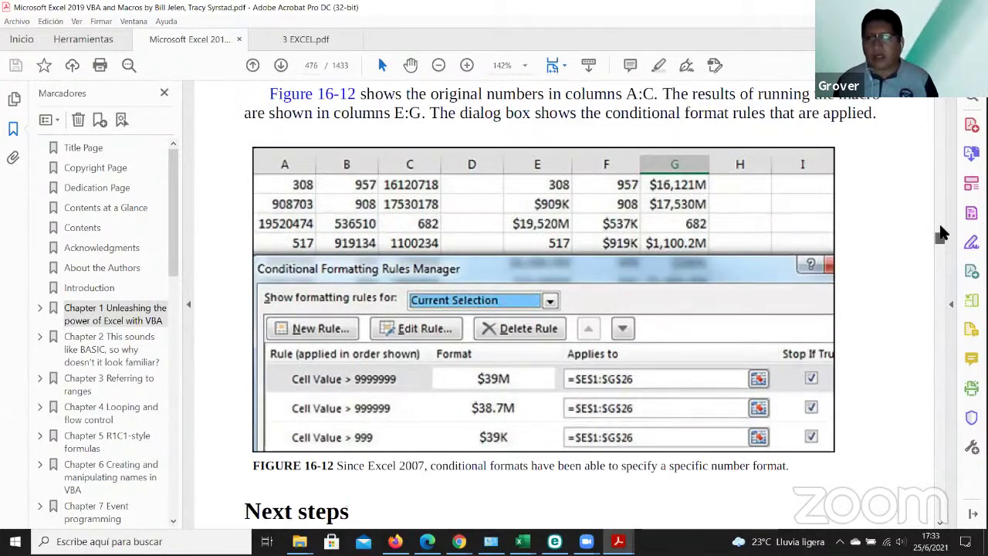
left_click_drag(940, 241, 940, 231)
scroll(857, 290, "up", 3)
scroll(858, 297, "up", 5)
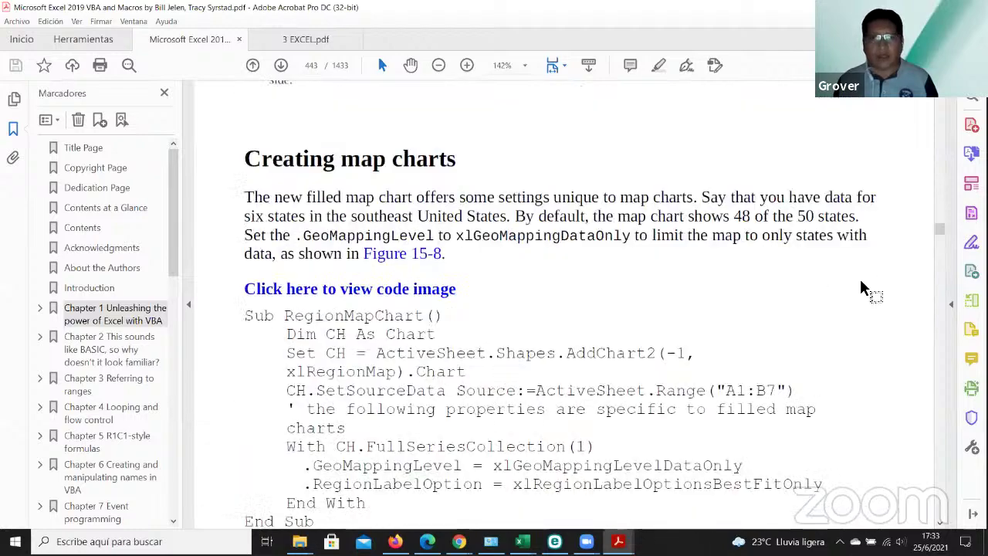
scroll(862, 284, "up", 4)
scroll(862, 284, "up", 5)
scroll(861, 284, "up", 8)
scroll(862, 288, "up", 3)
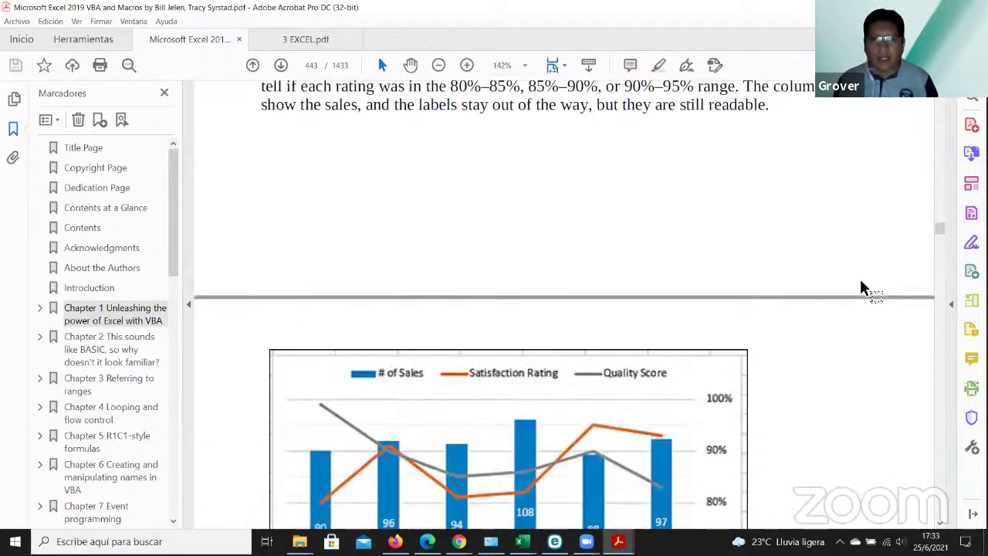
scroll(862, 288, "up", 5)
scroll(862, 288, "up", 4)
scroll(862, 288, "up", 2)
scroll(861, 283, "up", 4)
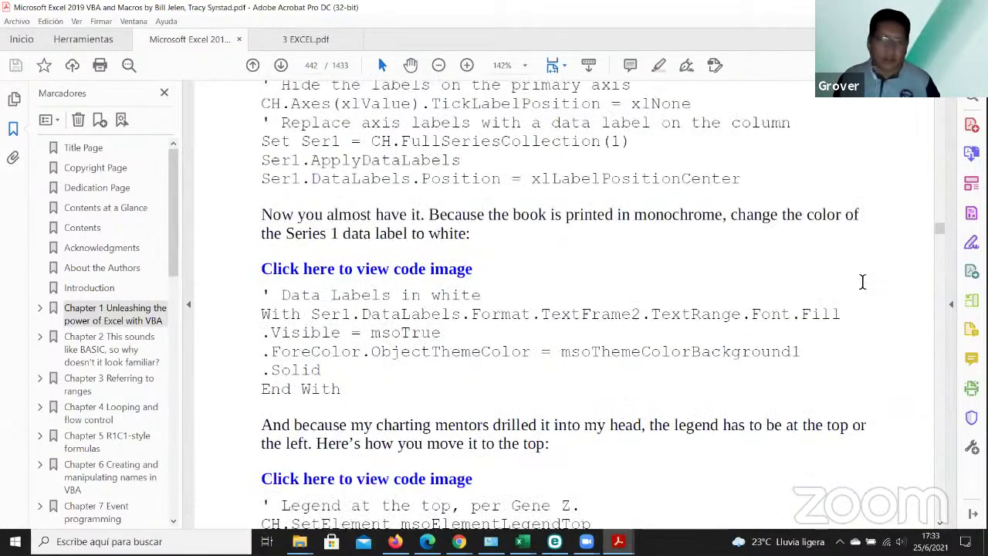
scroll(863, 282, "up", 6)
scroll(863, 283, "up", 5)
scroll(864, 283, "up", 1)
key("alt+Tab")
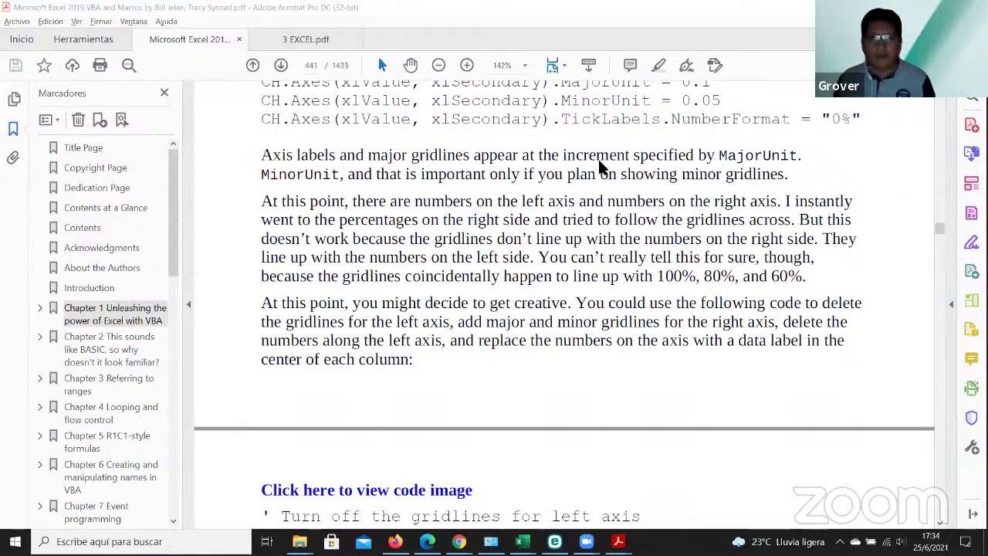
key("alt+Tab")
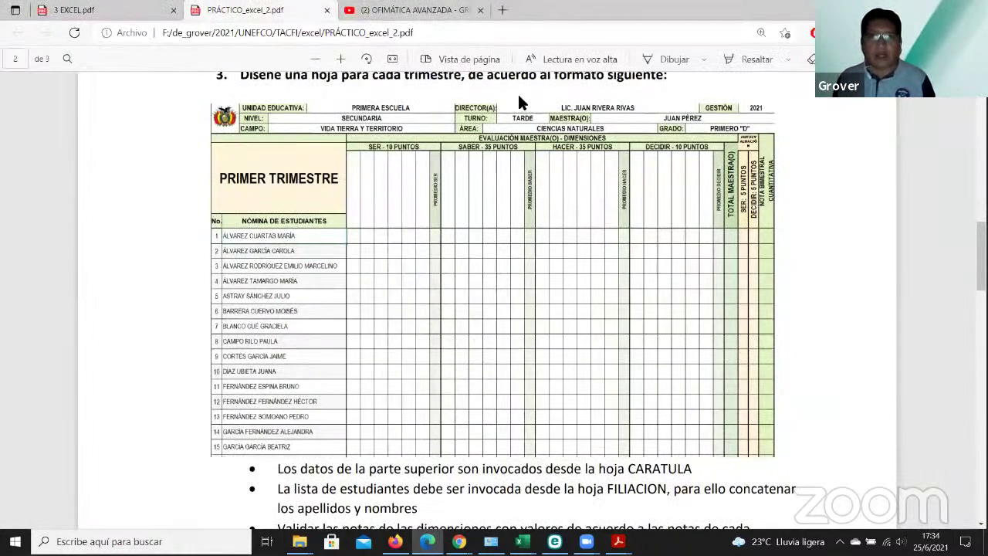
- Alt+Tab back to the CLASE_1_ESCEL workbook's PRELIBRETA sheet and its bar chart
key("alt+Tab")
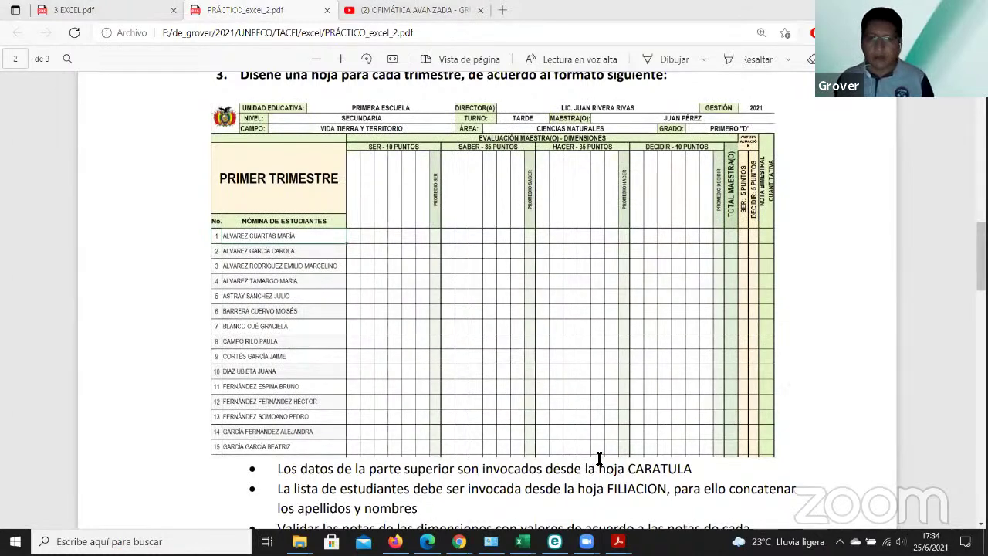
key("alt+Tab")
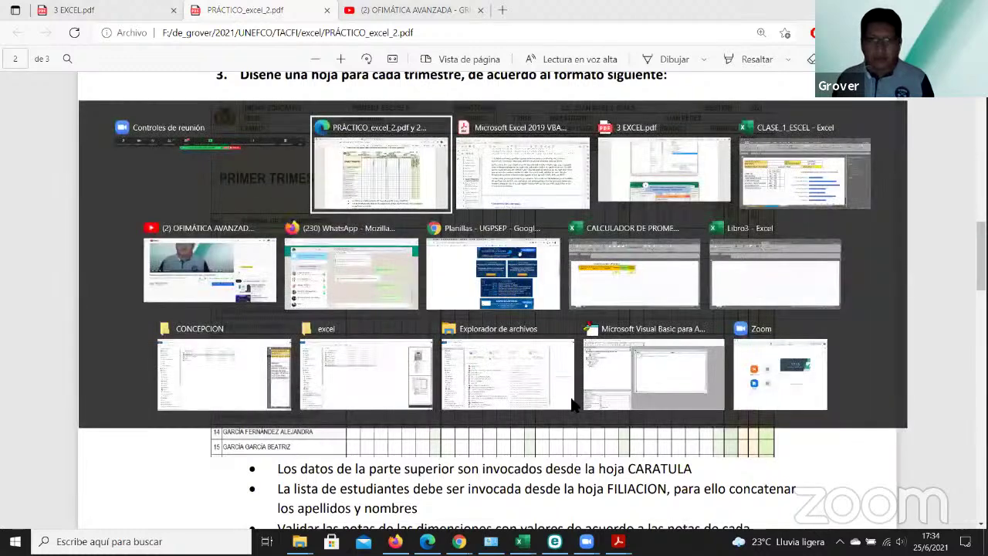
key("alt+Tab")
key("alt+Tab")
key("alt+Tab")
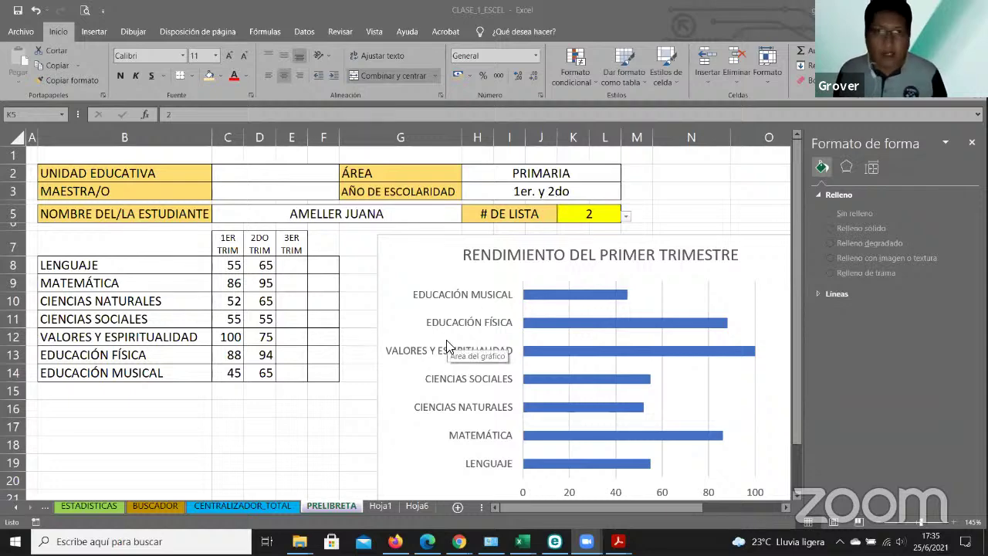
key("alt+Tab")
key("Tab")
key("Tab")
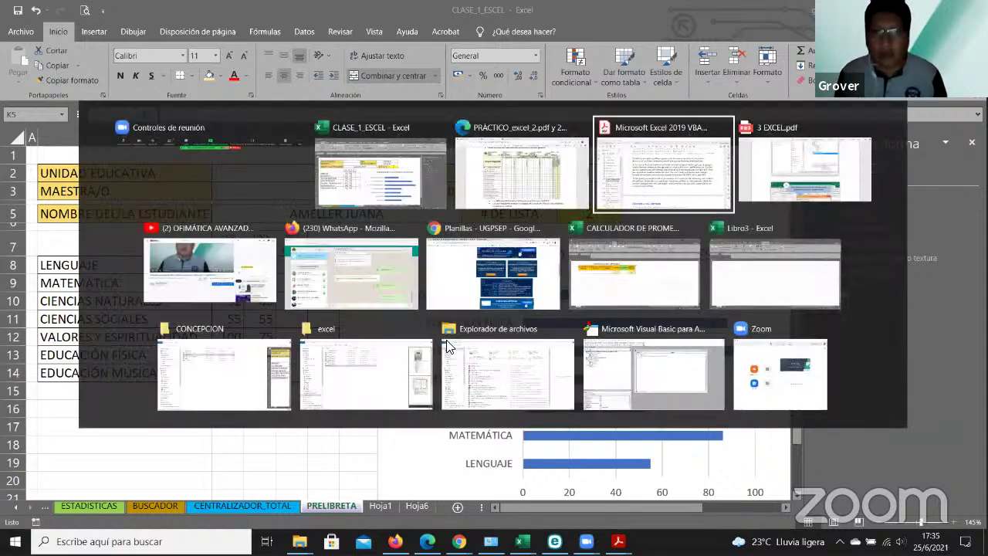
key("alt+shift+Tab")
key("Tab")
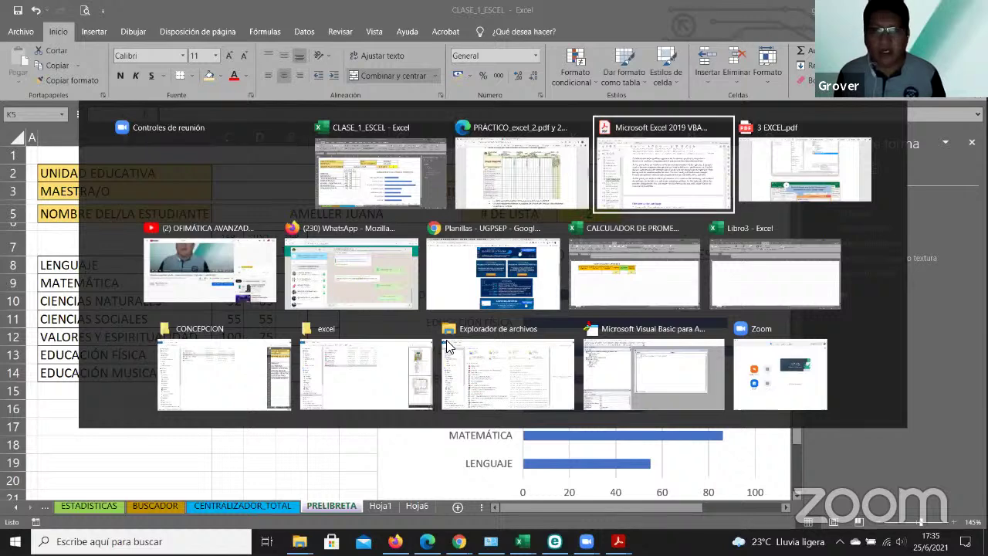
key("Tab")
key("alt+shift+Tab")
key("alt+shift+Tab")
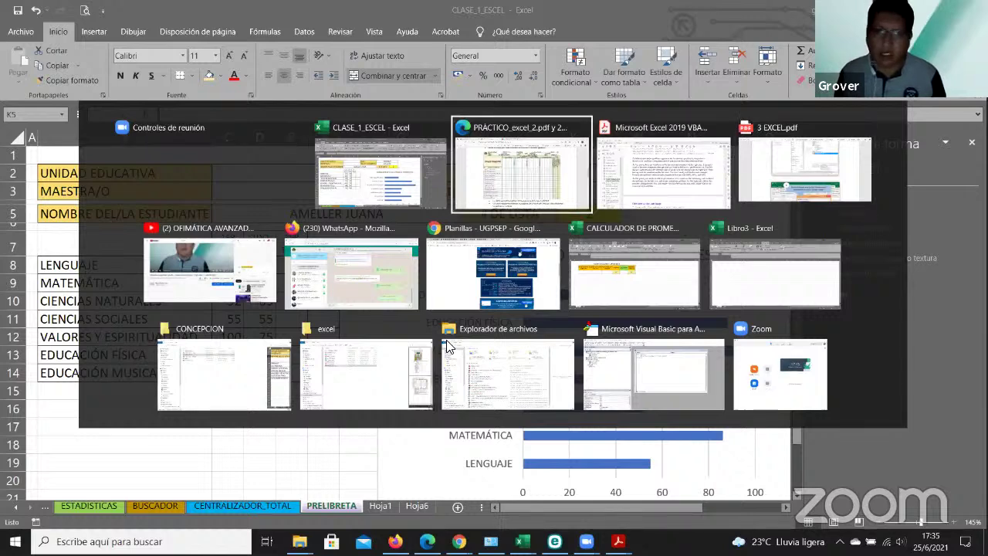
key("alt+shift+Tab")
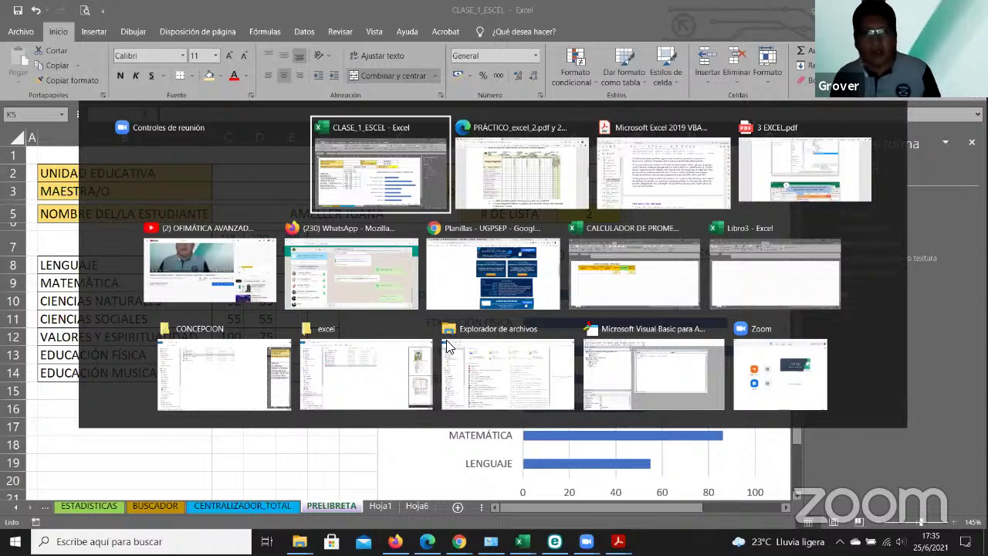
key("alt")
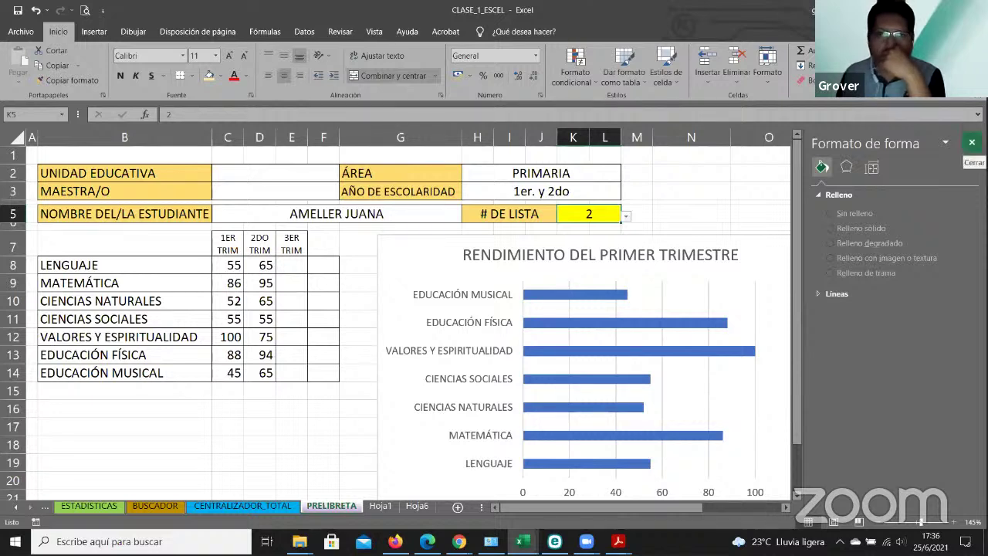
- Close the Formato de forma pane so the PRELIBRETA sheet and chart fill the window
left_click(972, 142)
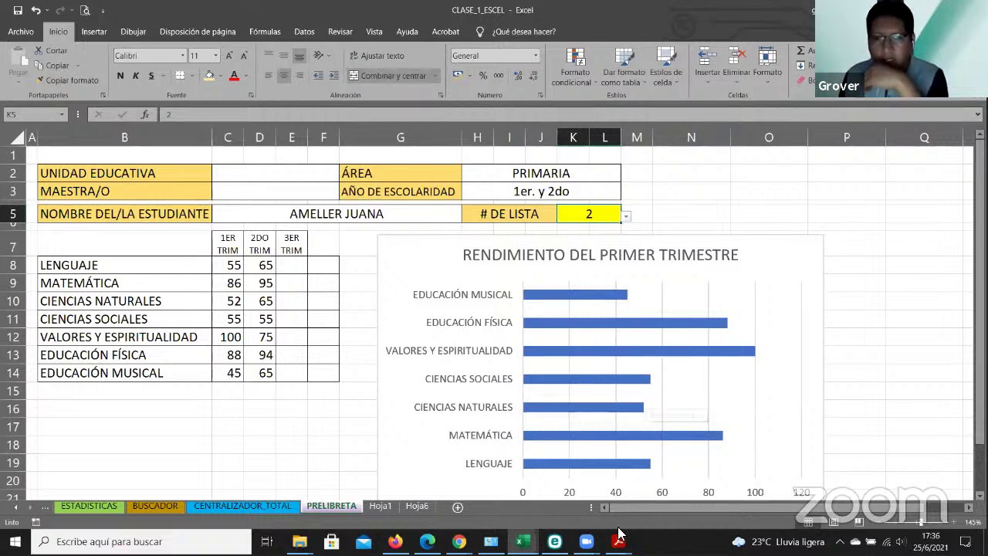
mouse_move(619, 541)
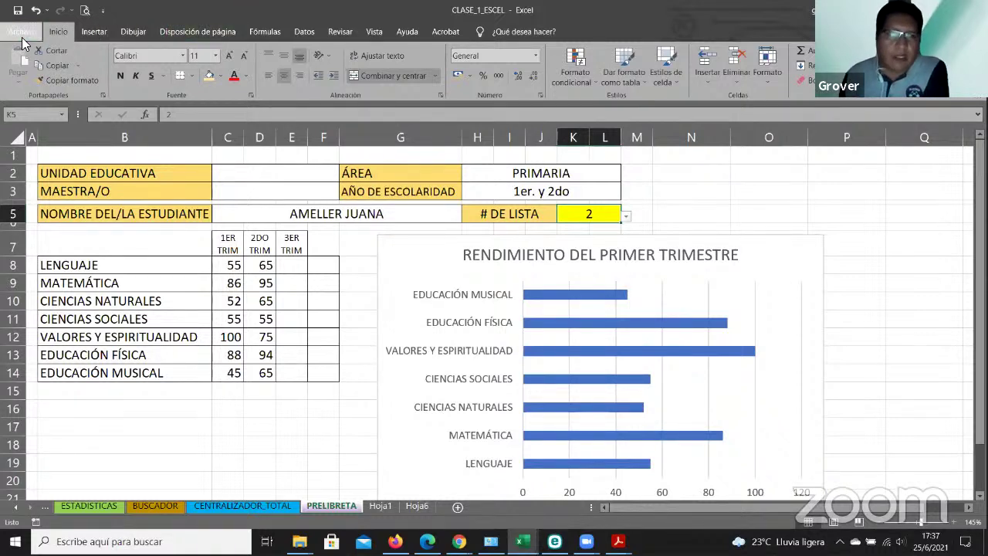
- Open Excel Options at the Personalizar cinta de opciones page
left_click(21, 32)
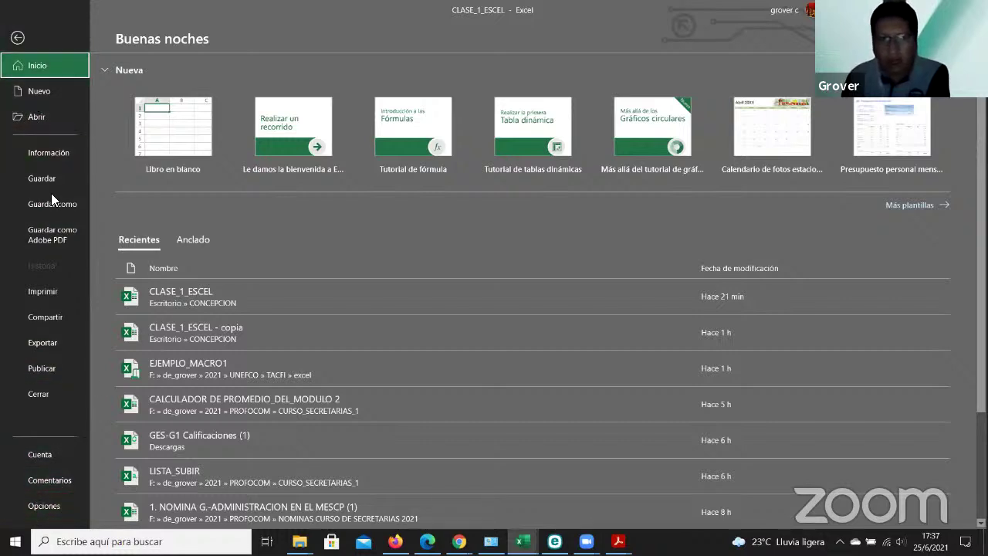
left_click(50, 506)
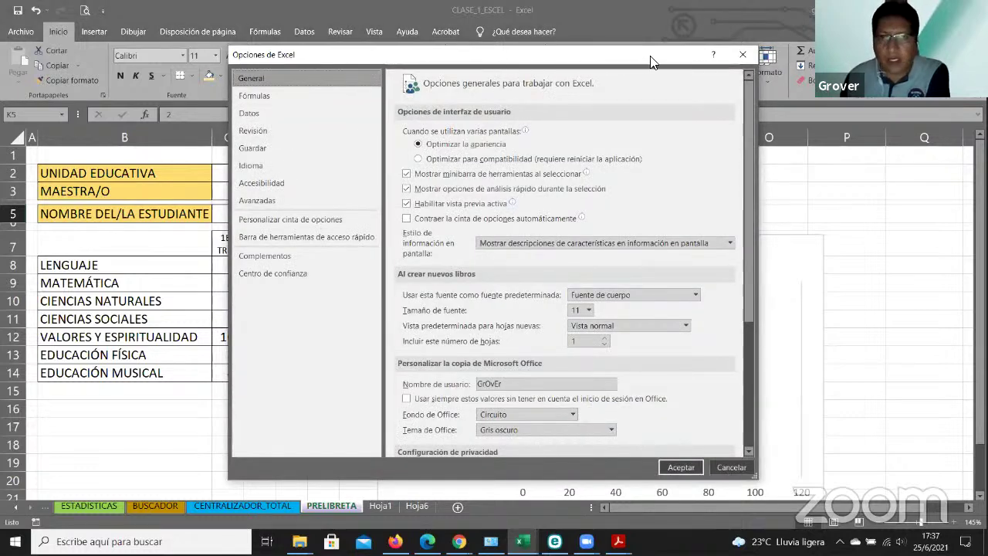
left_click_drag(643, 64, 623, 77)
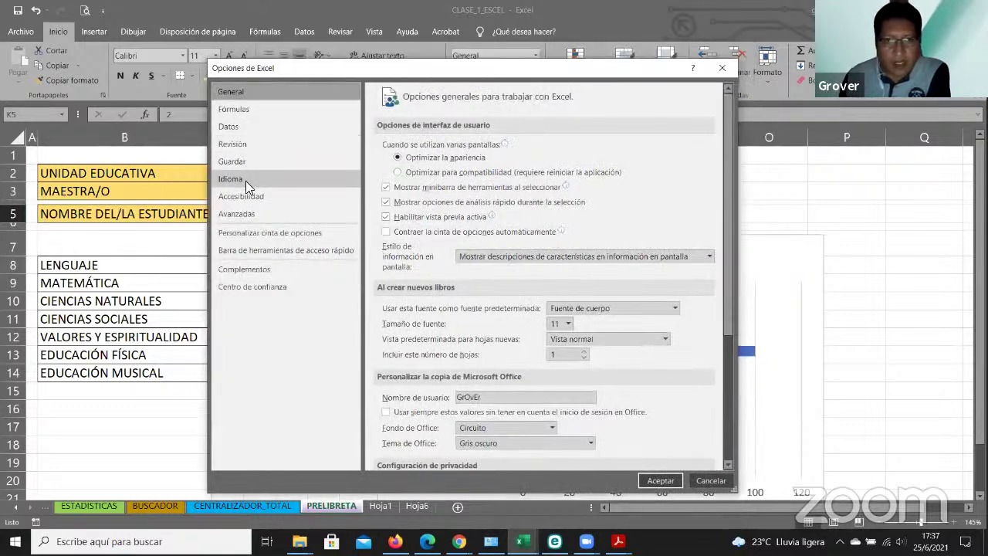
left_click(248, 237)
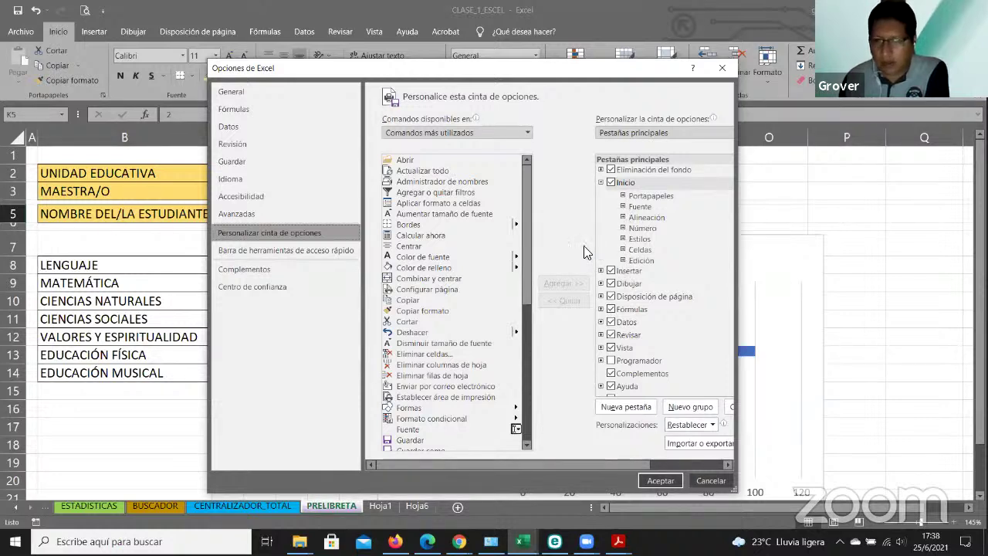
- Tick Programador in the main tabs list and confirm with Aceptar
left_click(601, 271)
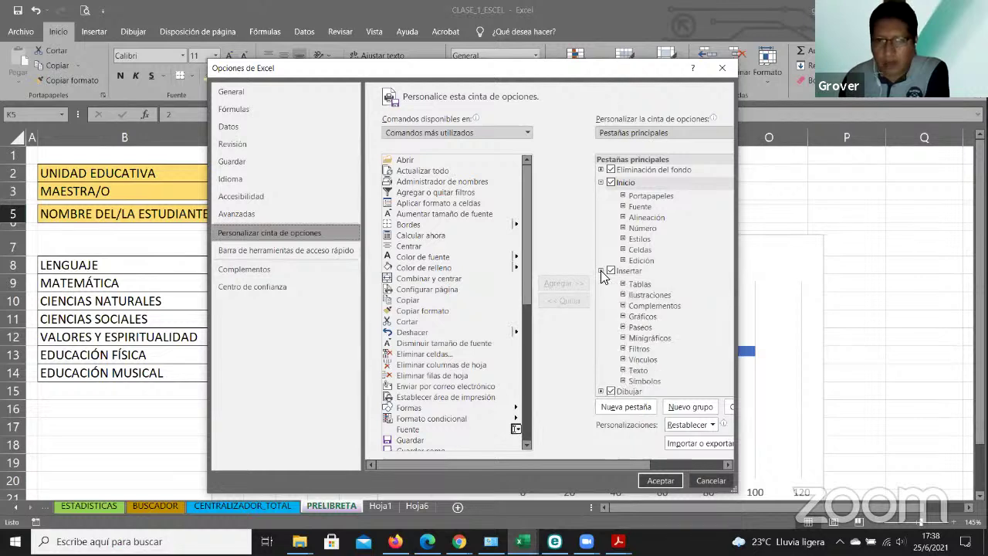
left_click(601, 271)
left_click(623, 228)
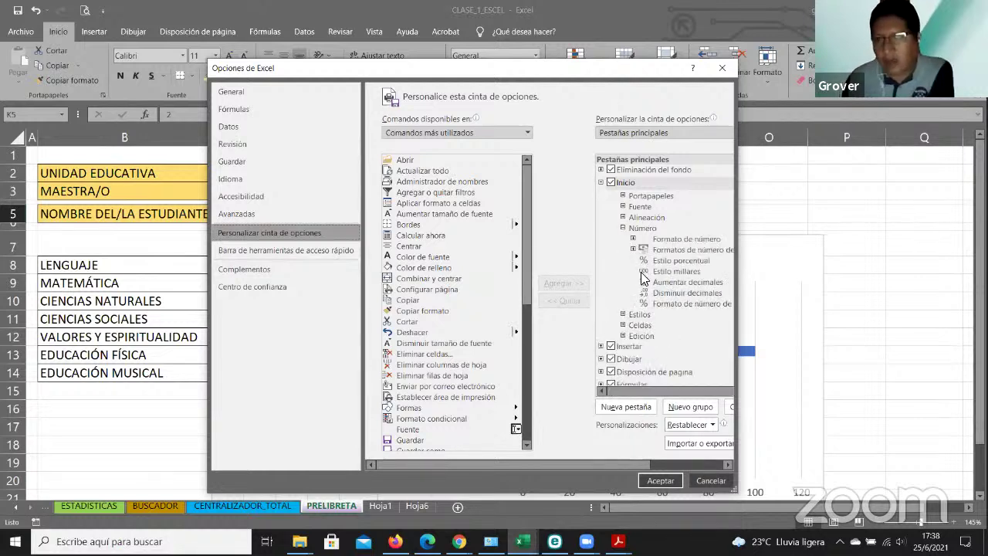
left_click(623, 228)
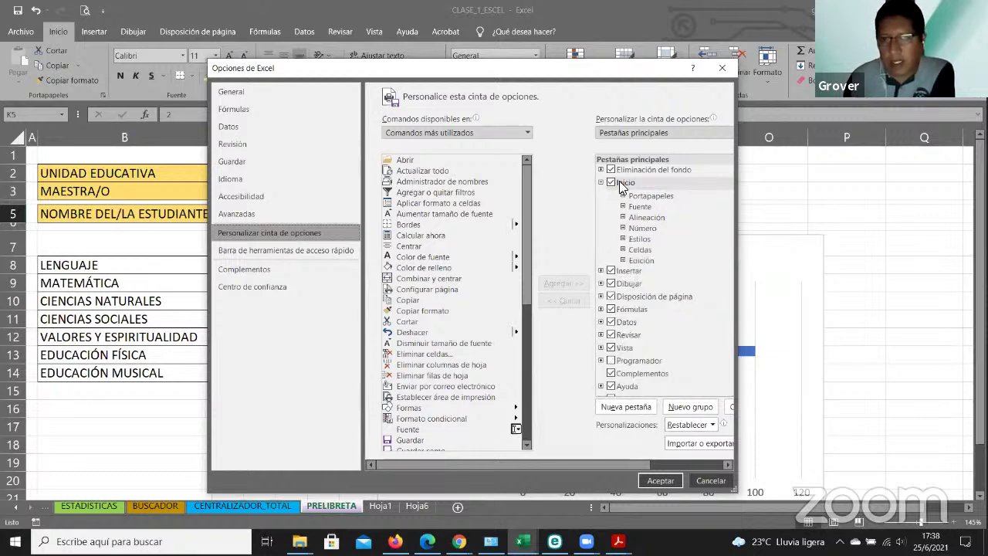
scroll(638, 319, "down", 1)
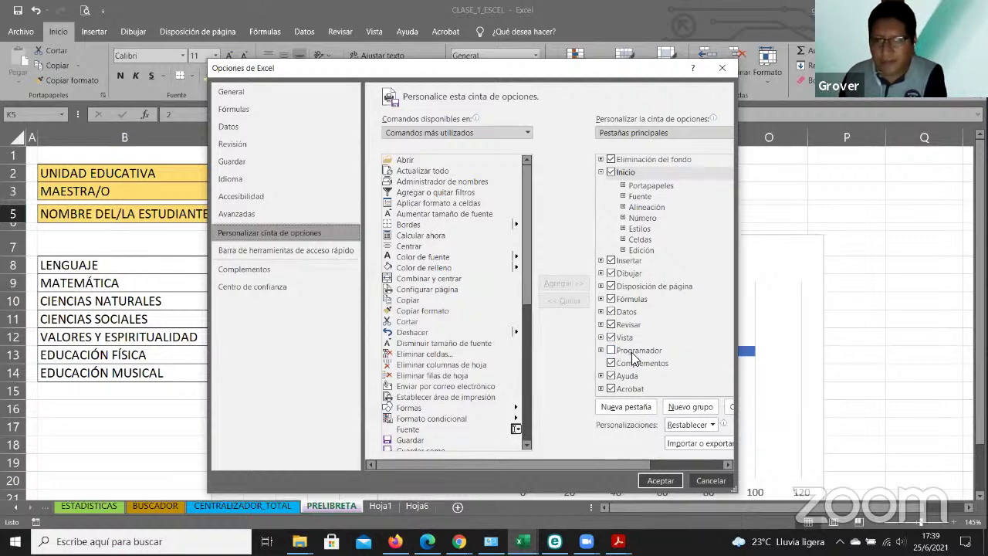
left_click(611, 351)
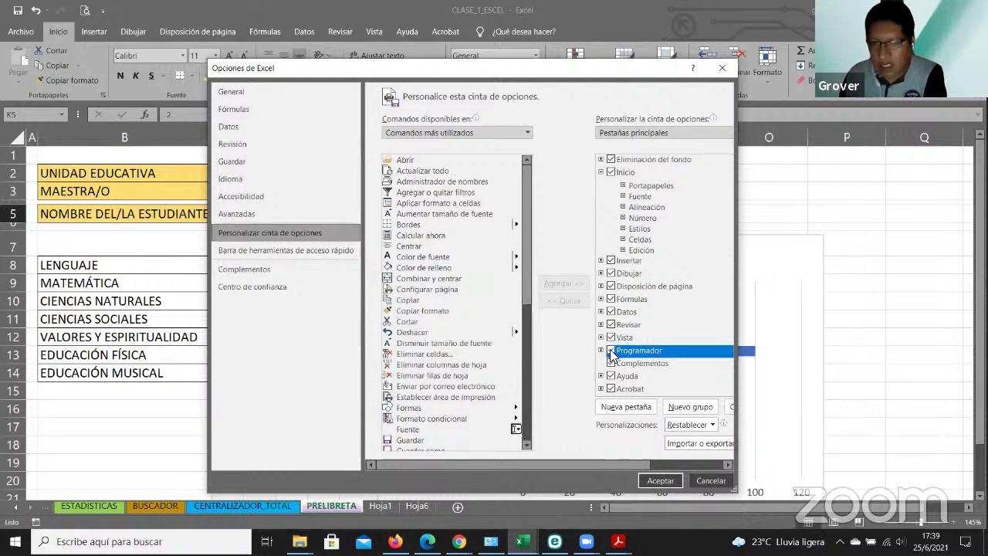
left_click(612, 351)
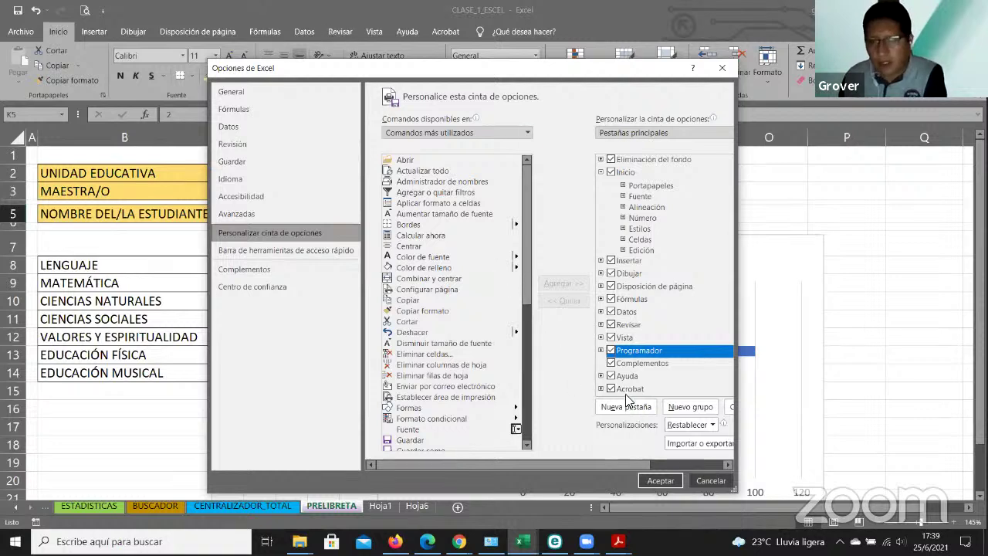
left_click(611, 351)
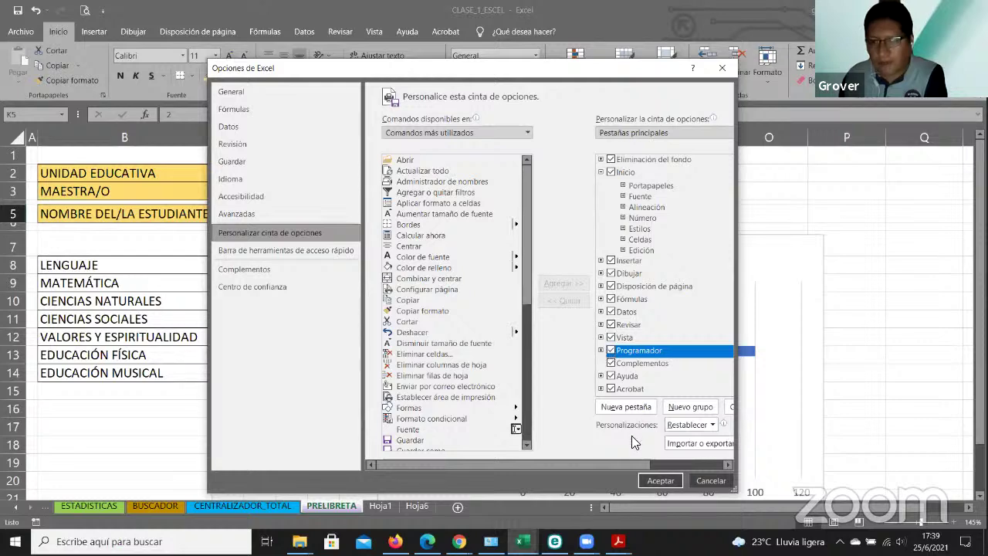
left_click(660, 481)
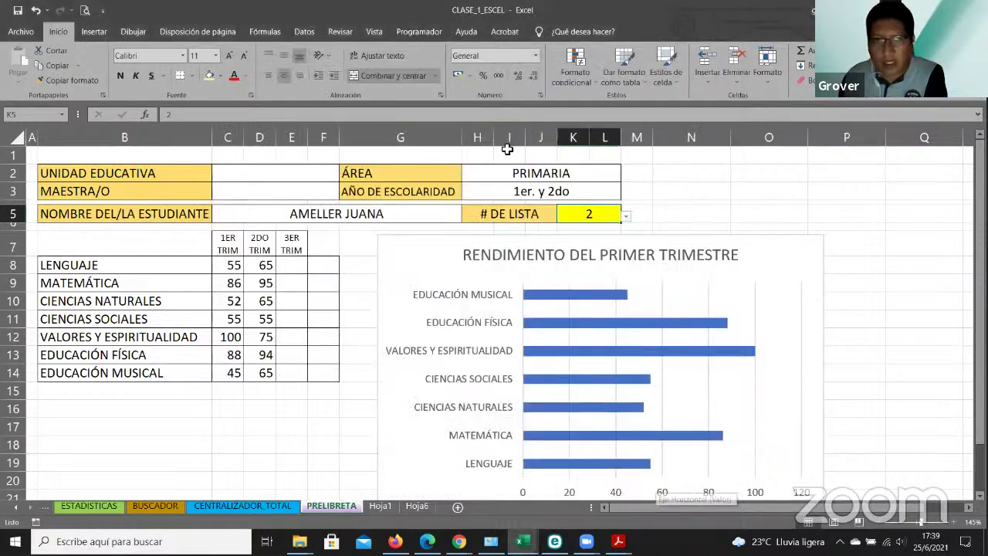
- Switch to the Programador tab and open the Macros list
left_click(404, 31)
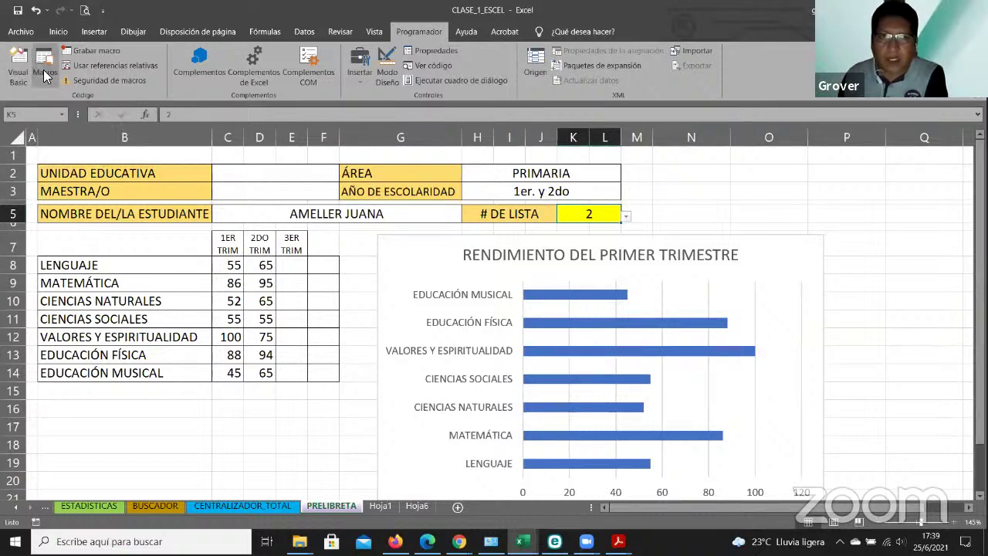
left_click(38, 69)
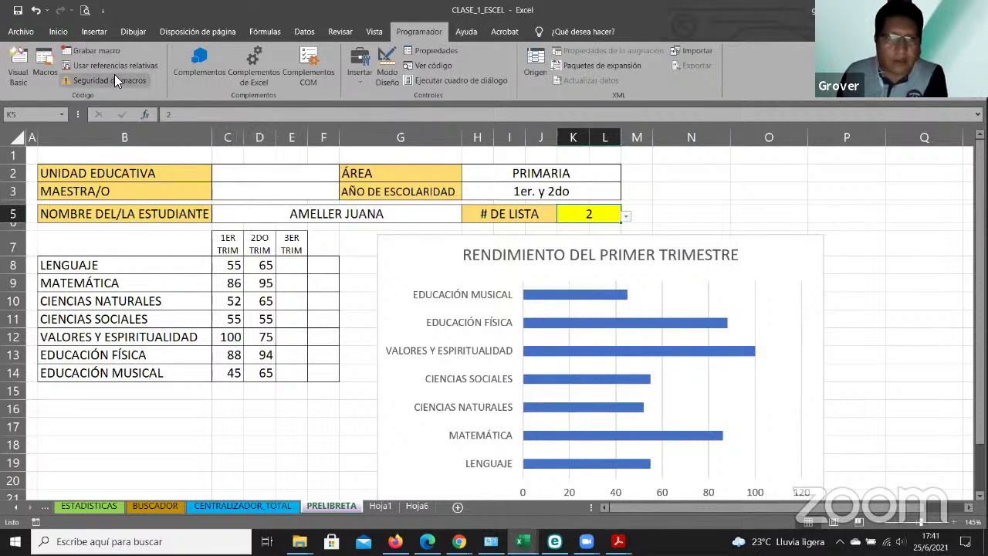
- Open the Visual Basic editor and browse the Libro3, CLASE_1_ESCEL and CALCULADOR DE PROMEDIO projects
left_click(18, 62)
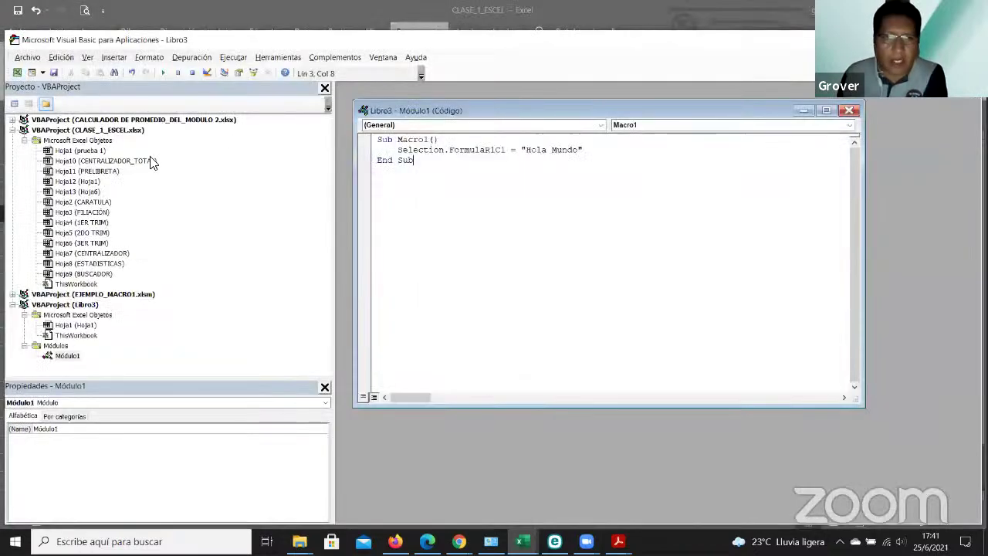
left_click(87, 335)
left_click(87, 325)
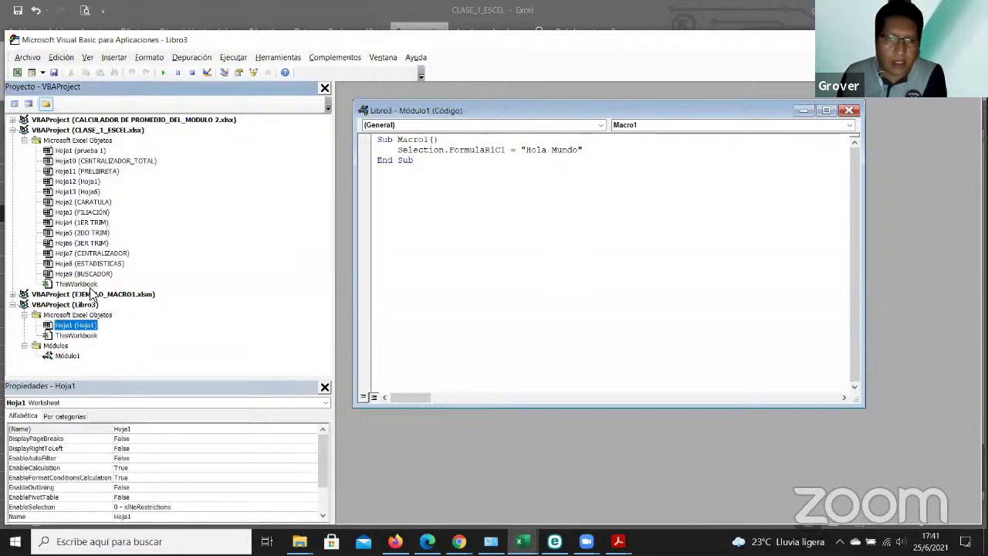
left_click(91, 129)
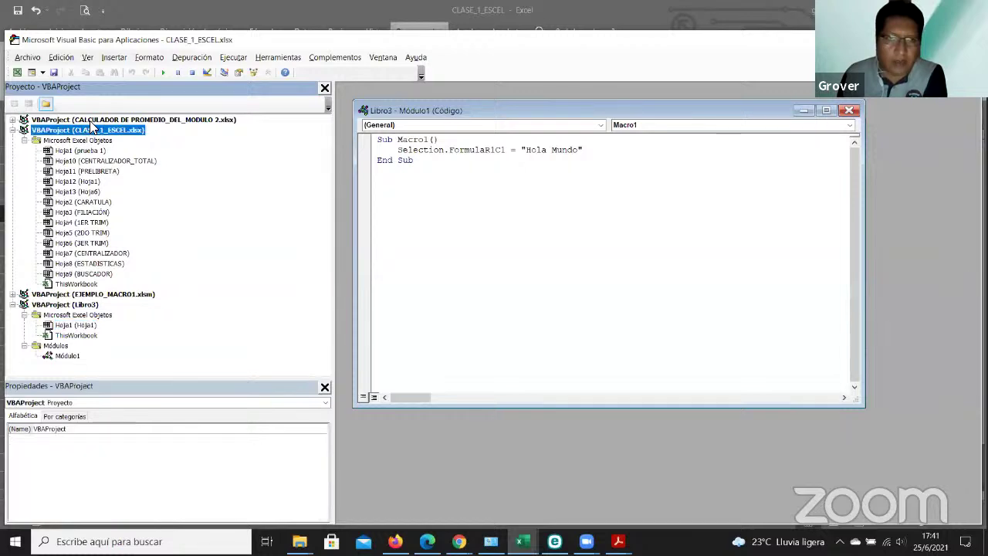
double_click(90, 120)
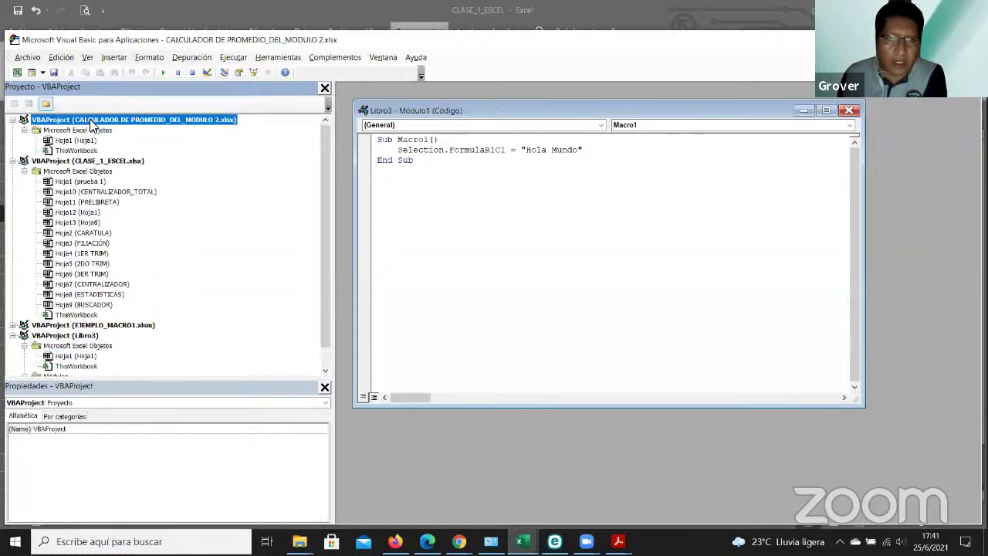
scroll(90, 332, "down", 1)
- Open Libro3's Hoja1 and ThisWorkbook code, close all code windows, and return to Excel
double_click(84, 335)
double_click(81, 345)
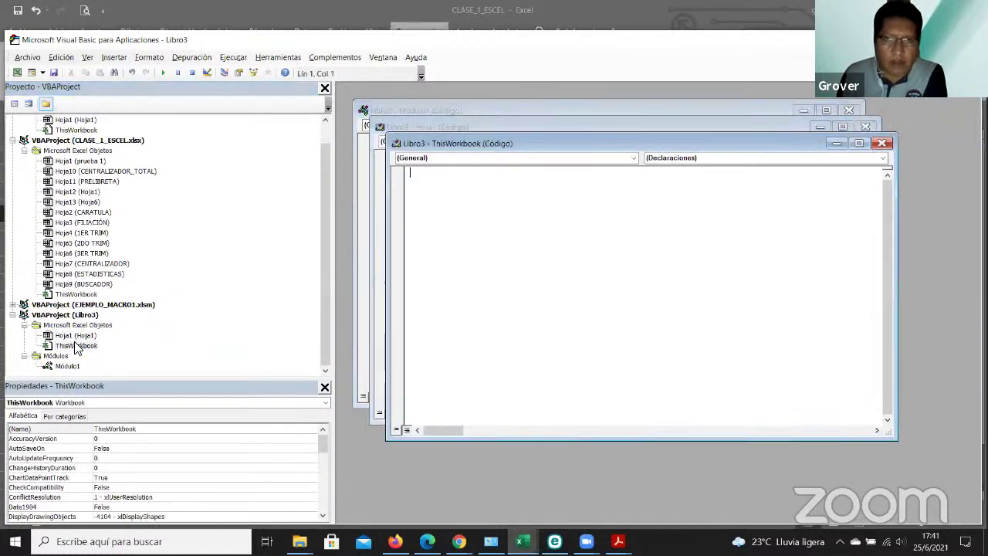
left_click(881, 142)
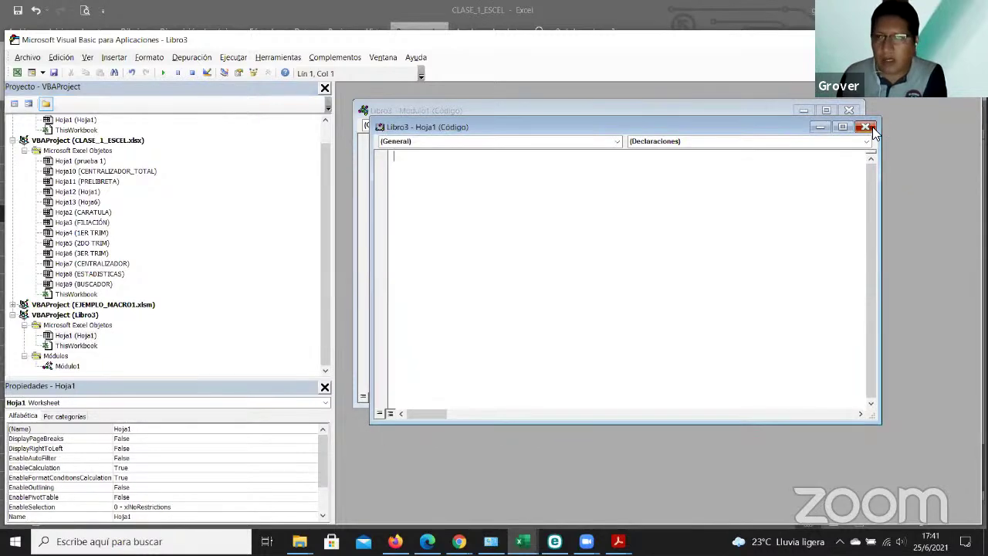
left_click(864, 126)
left_click(849, 111)
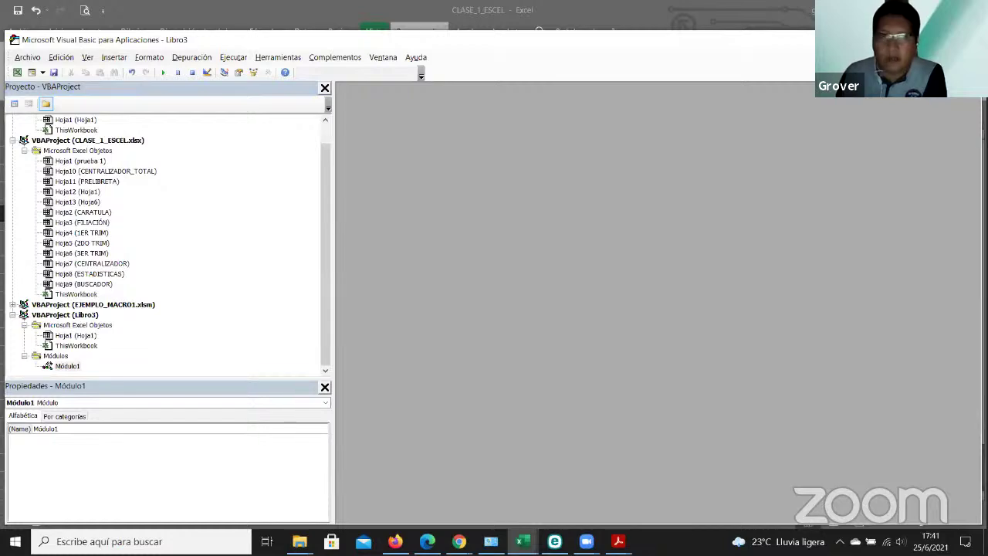
key("alt+F11")
left_click(44, 61)
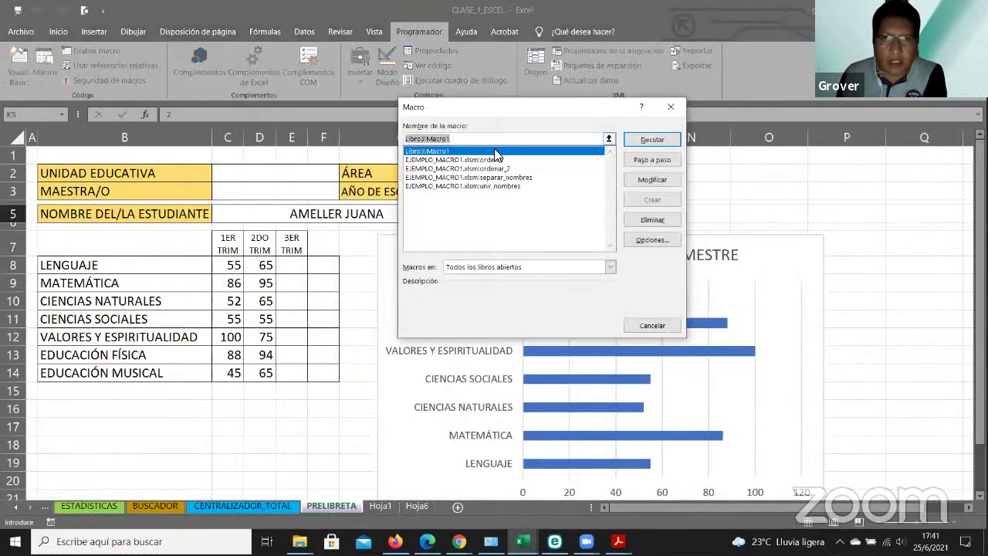
left_click(667, 110)
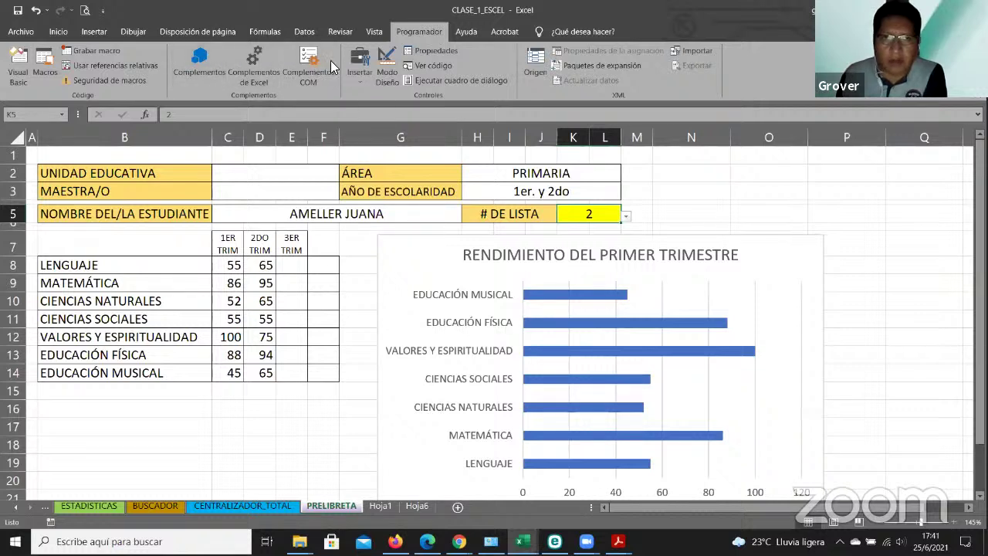
left_click(366, 82)
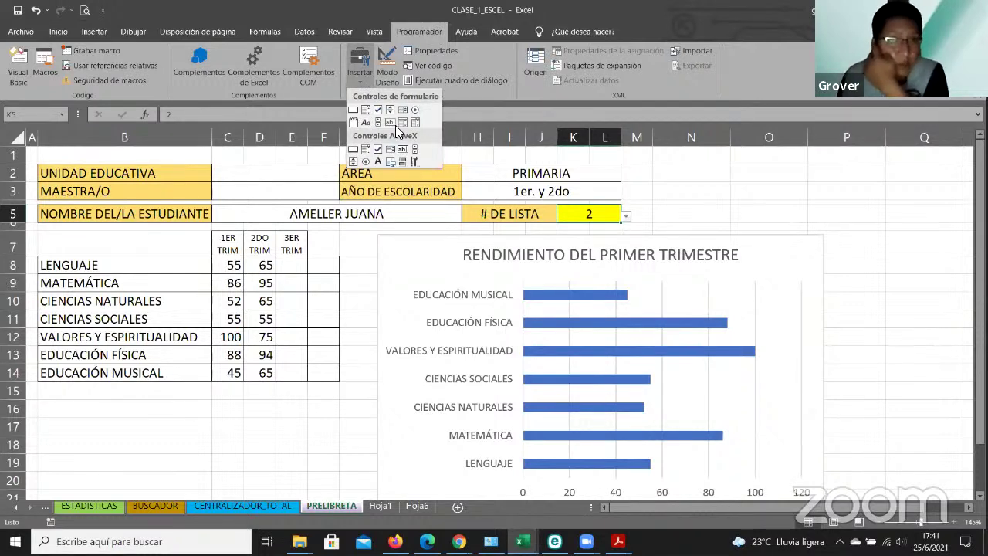
left_click(392, 76)
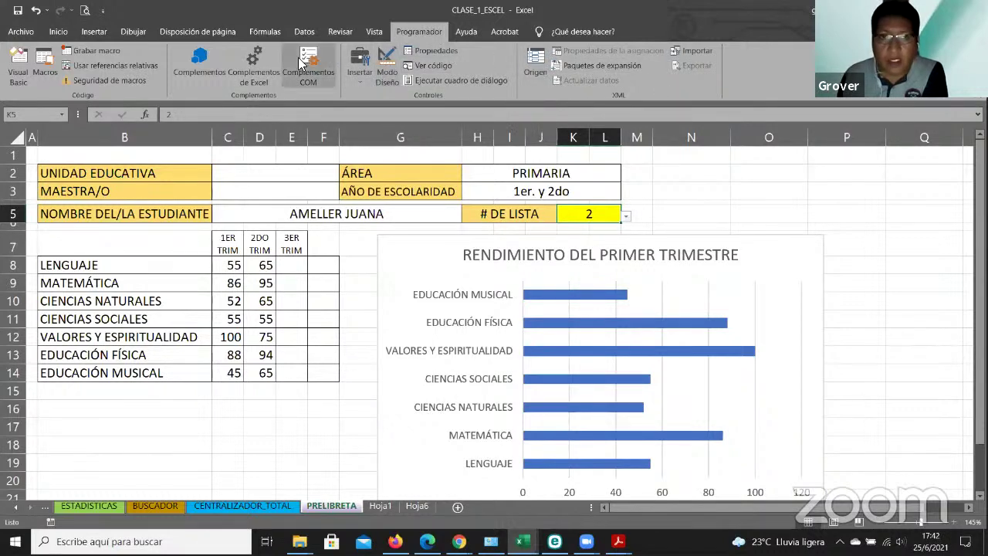
left_click(364, 82)
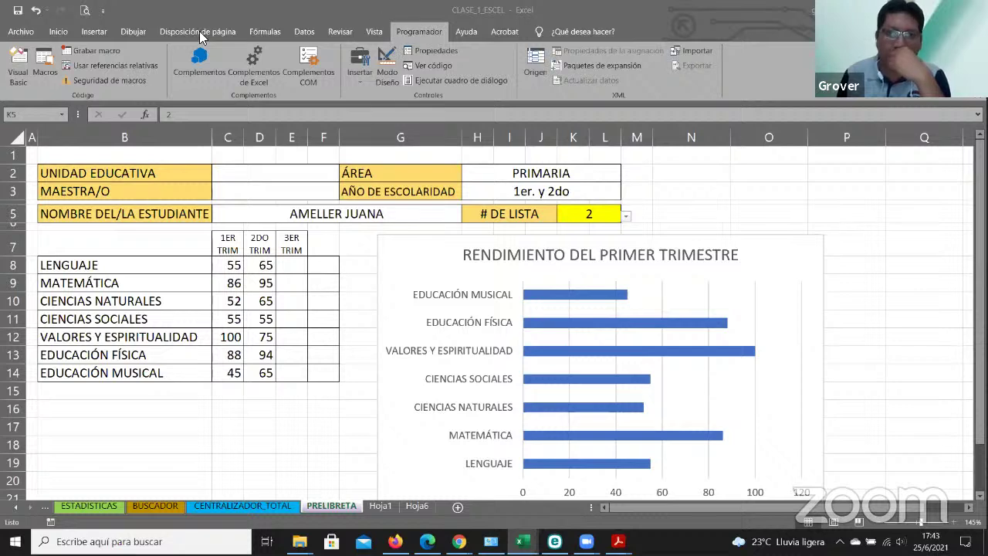
- Visit Insertar and select cell G11, then open Opciones from the Archivo backstage
left_click(30, 36)
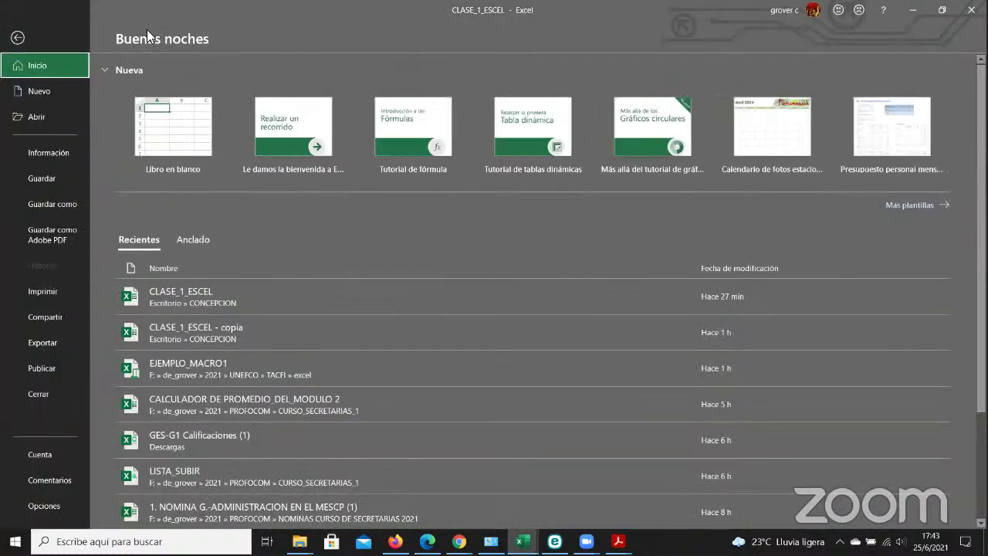
key("Escape")
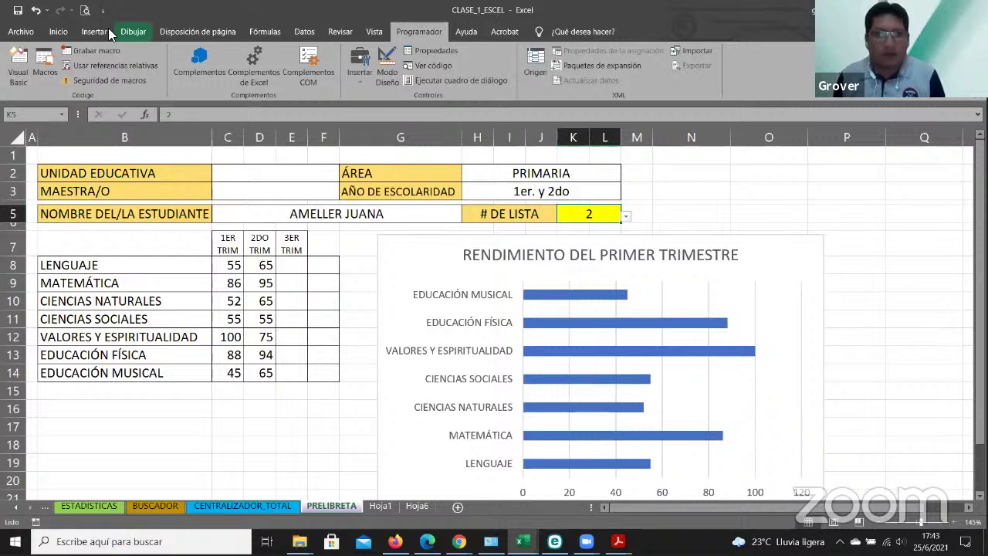
left_click(101, 32)
left_click(368, 316)
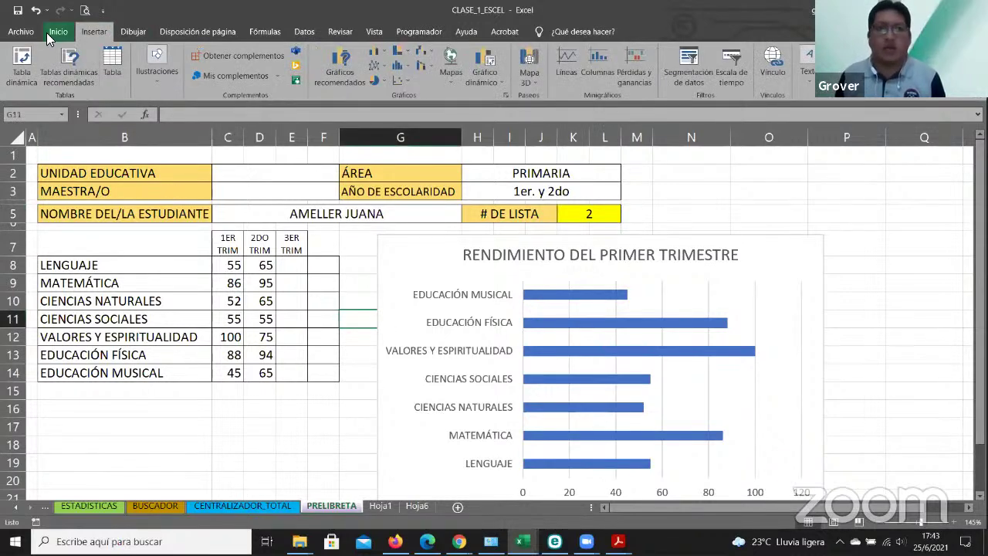
left_click(19, 34)
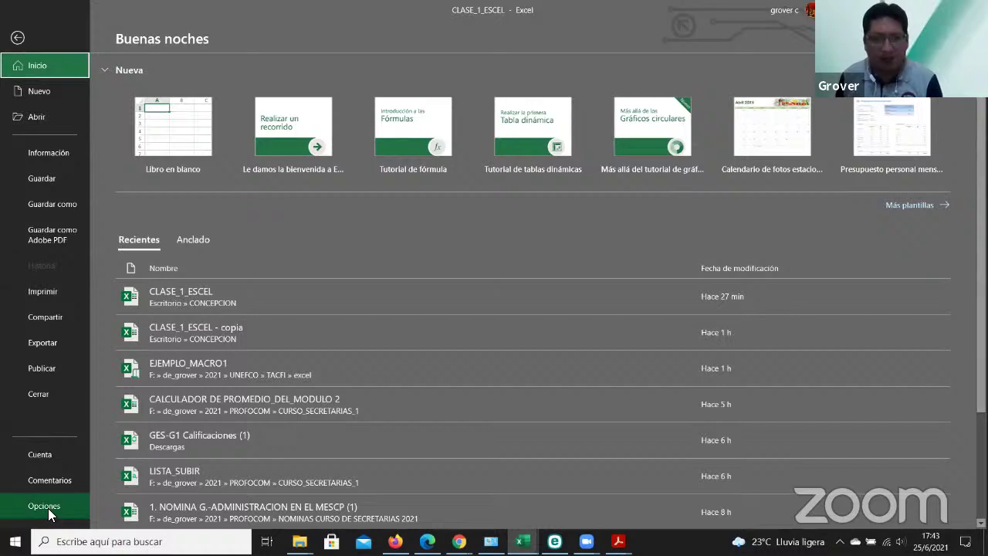
left_click(48, 508)
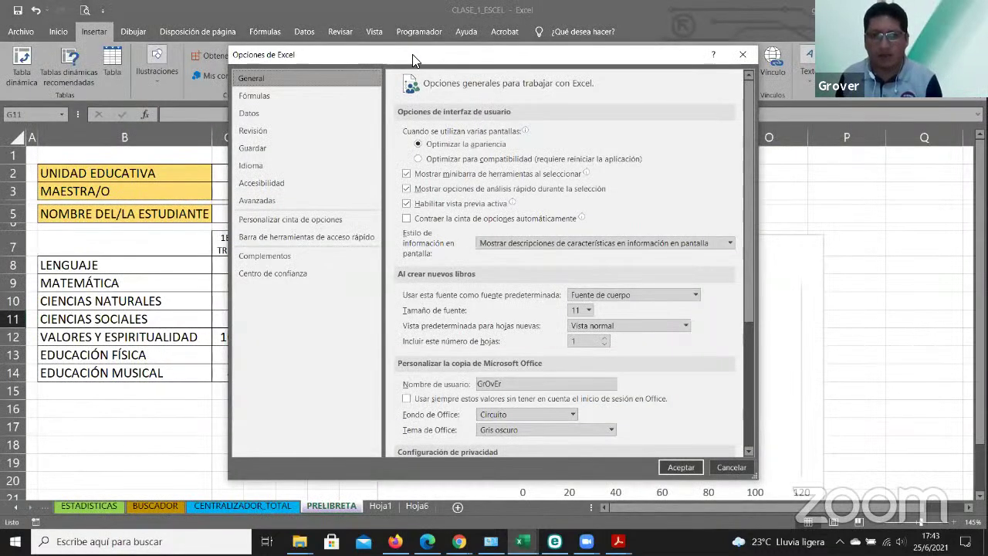
- On Personalizar cinta de opciones, untick and re-tick Programador, then close with Cancelar
left_click_drag(414, 59, 384, 44)
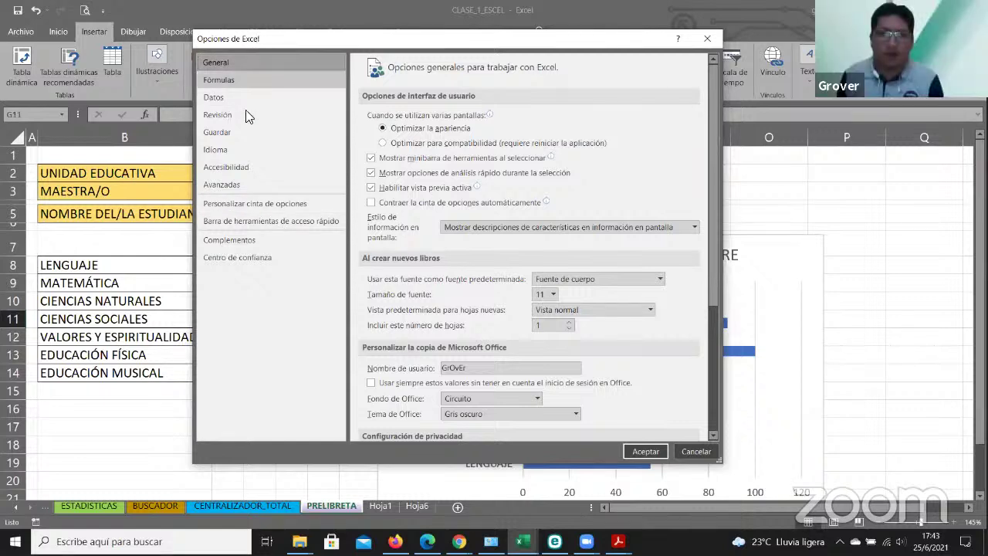
left_click(258, 203)
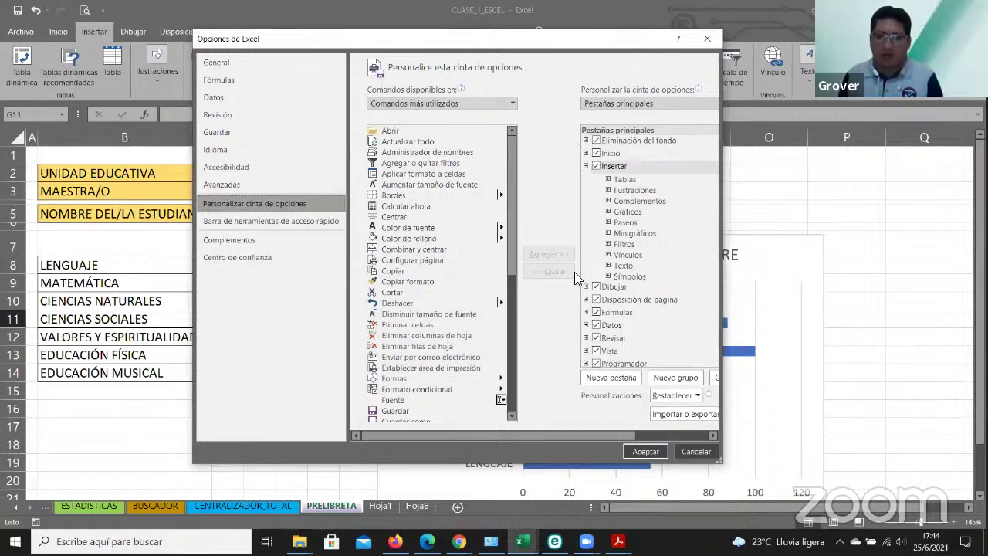
scroll(632, 296, "down", 1)
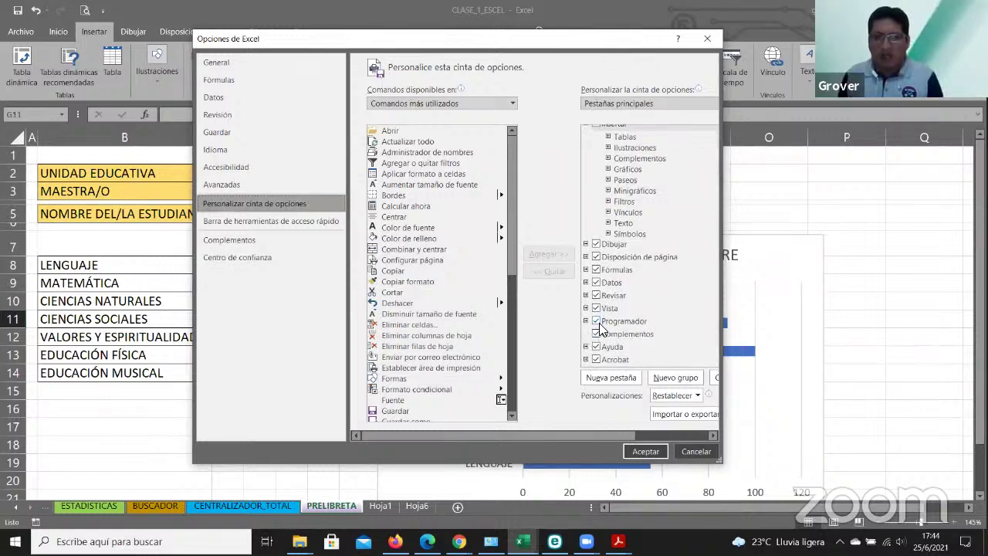
left_click(597, 321)
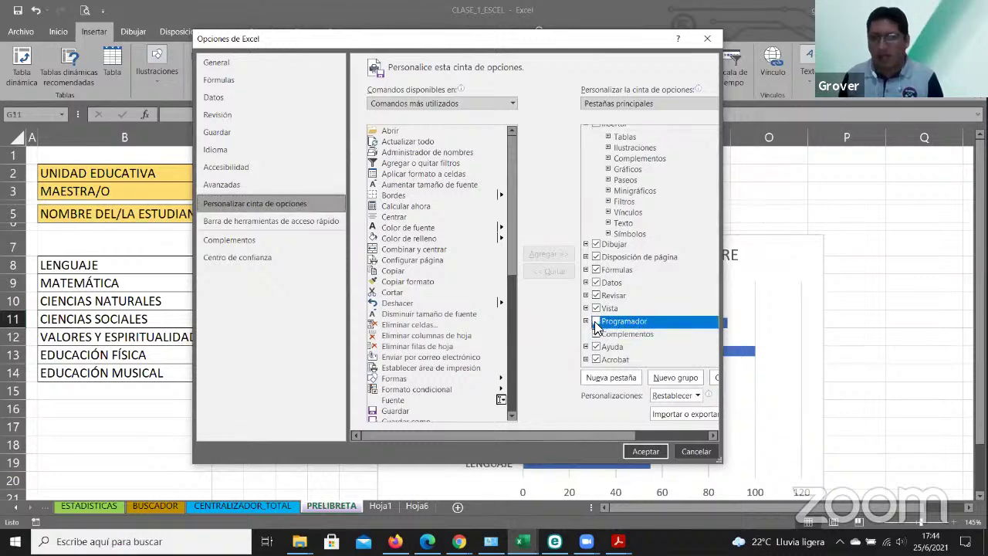
left_click(607, 309)
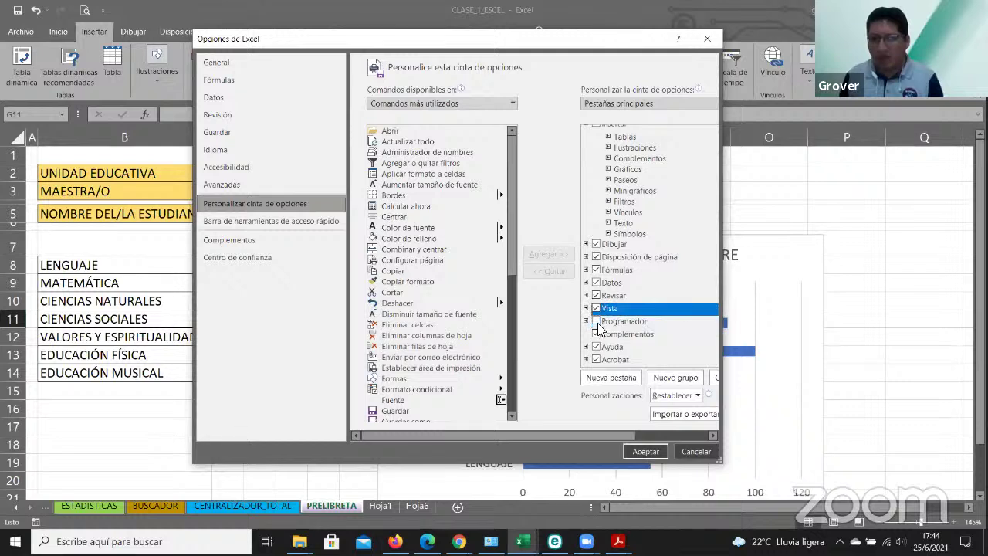
left_click(596, 326)
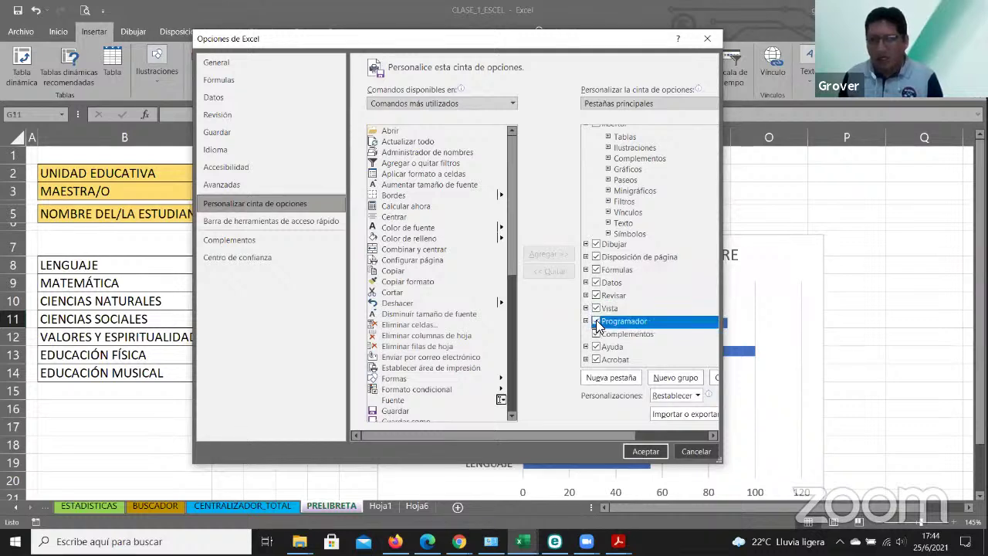
left_click(595, 323)
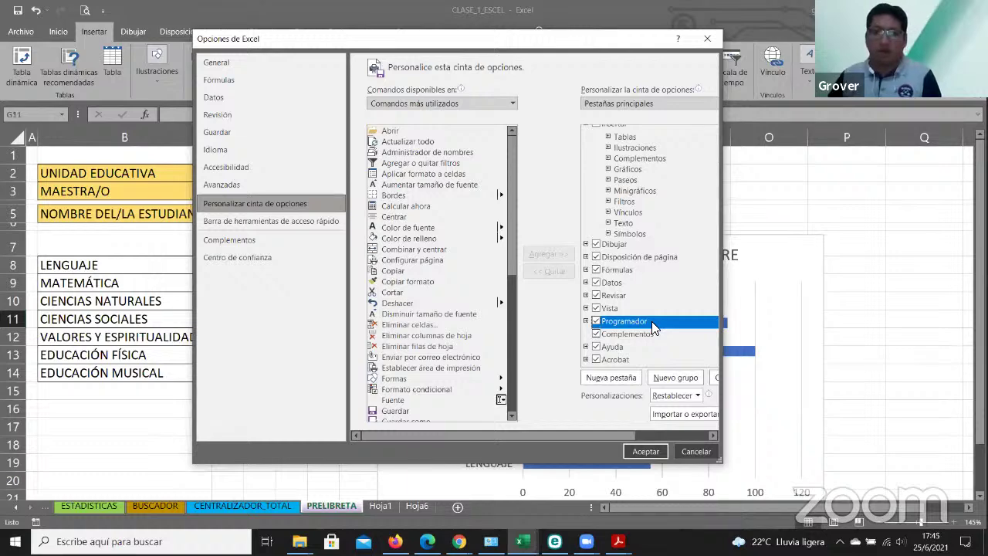
left_click(663, 450)
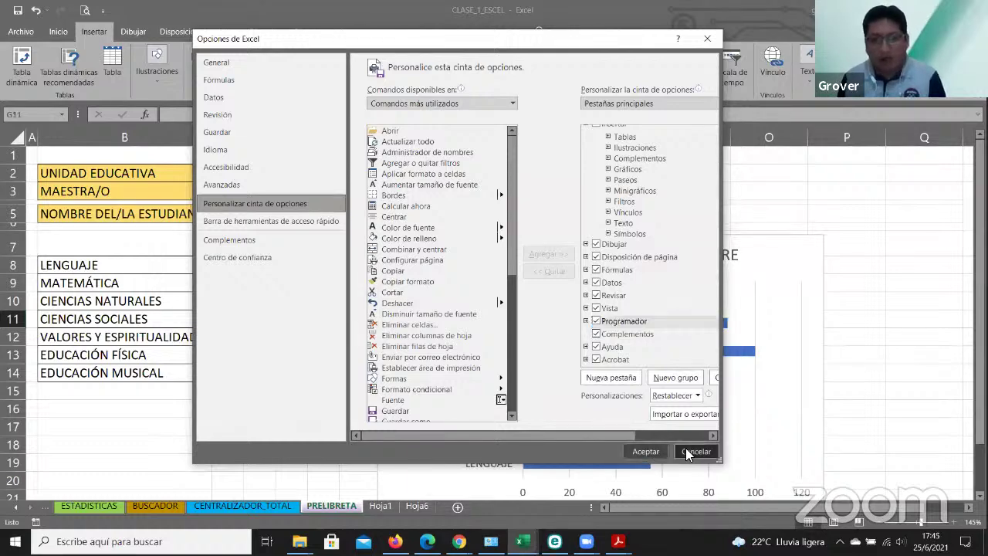
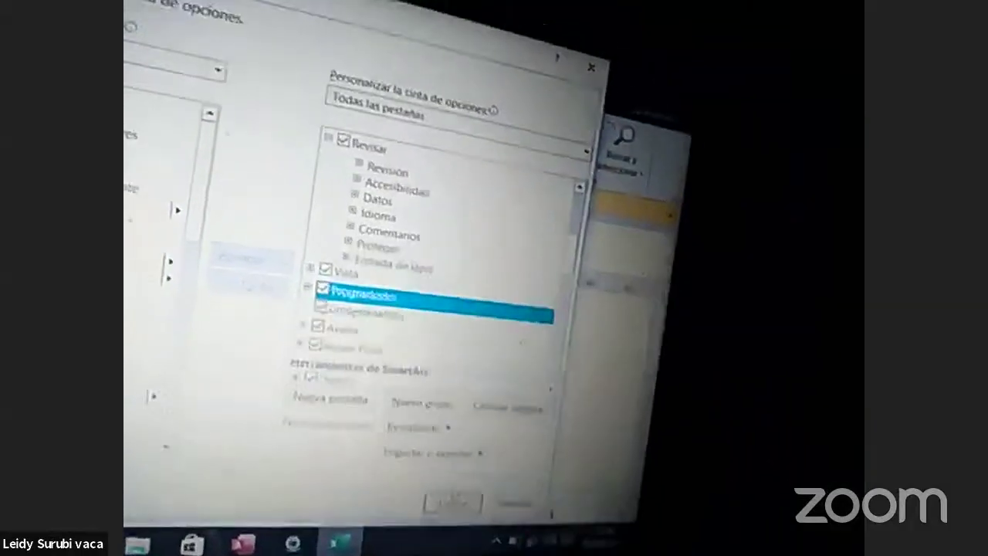
- Confirm the ribbon customization with Programador checked, returning to the PRELIBRETA sheet
left_click(463, 505)
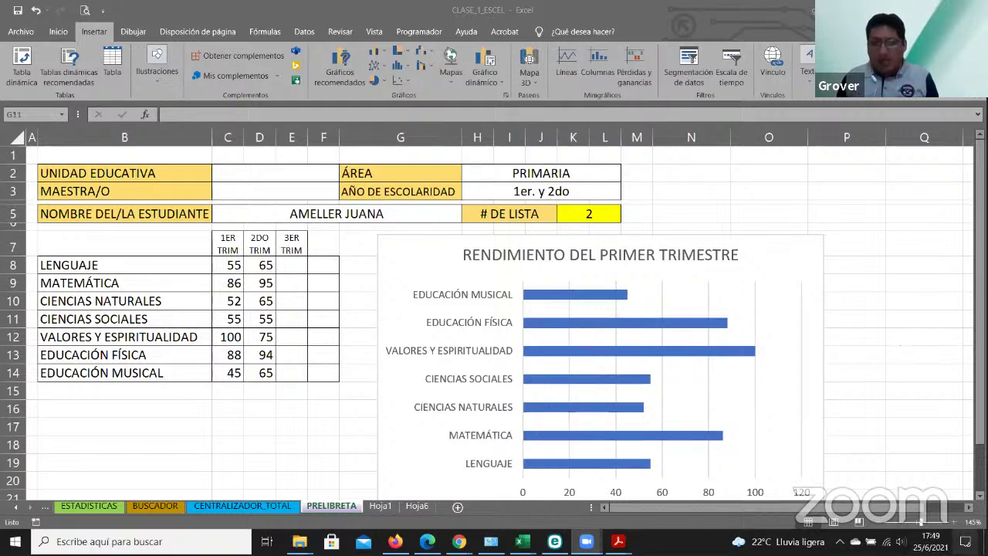
- From the desktop, open LISTA_PERSONAS inside the CONCEPCION folder
key("super+d")
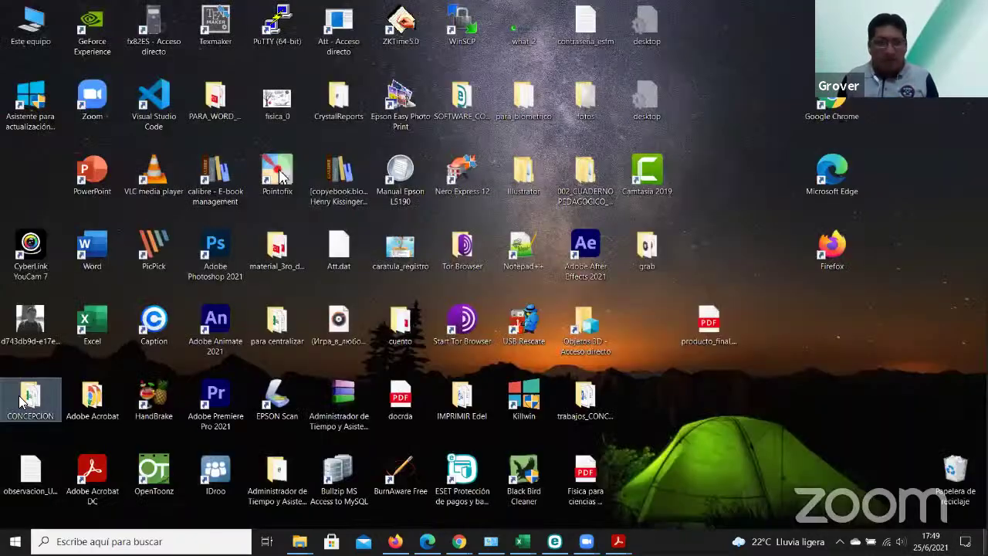
double_click(22, 401)
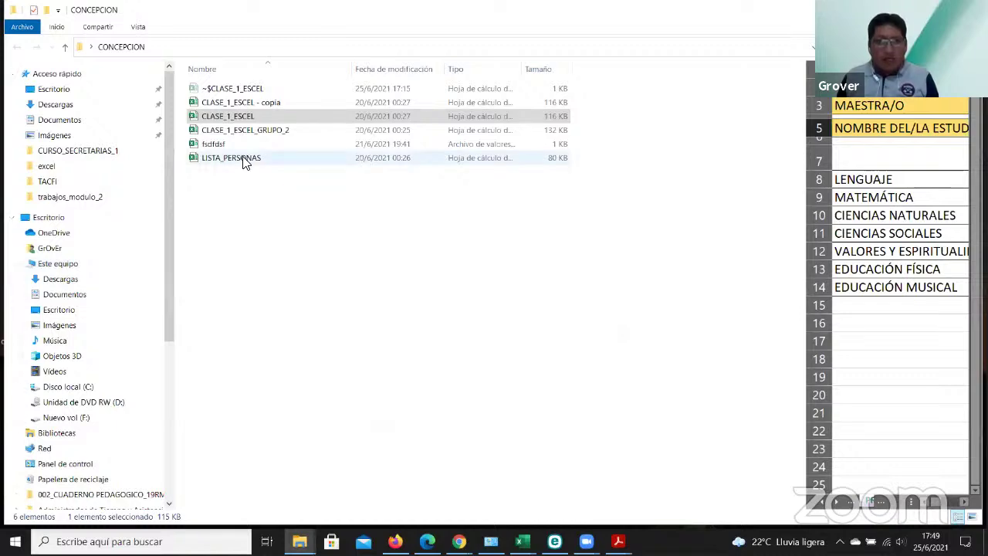
left_click(245, 159)
double_click(245, 159)
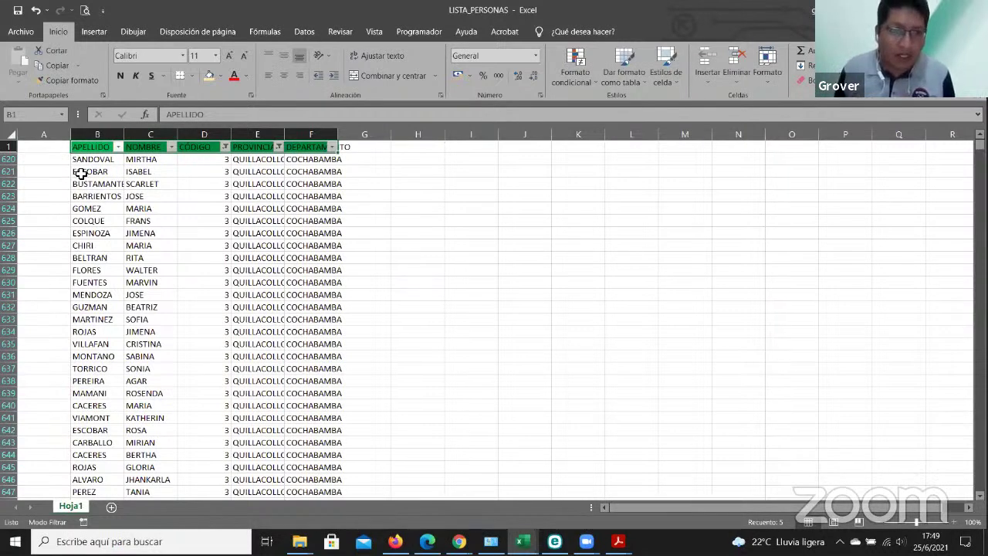
- Copy the name rows B656:F1382, starting at JALDIN
scroll(81, 170, "down", 2)
scroll(101, 255, "down", 4)
scroll(101, 261, "down", 4)
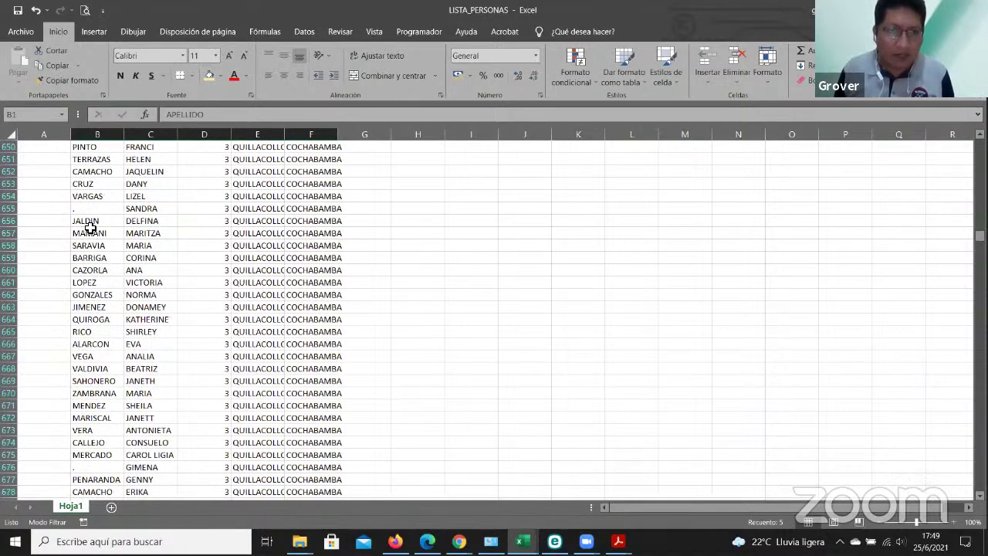
left_click_drag(85, 221, 287, 488)
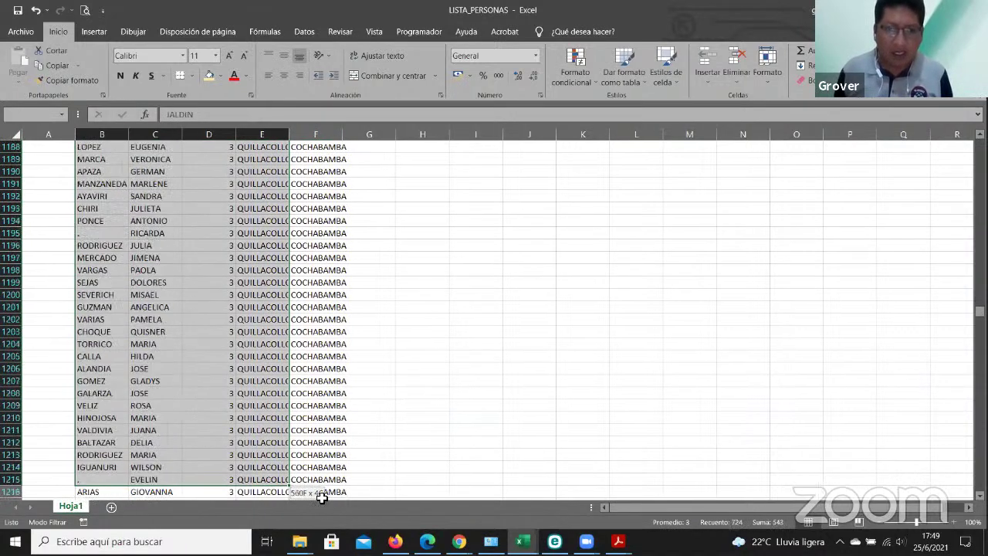
left_click_drag(289, 491, 332, 492)
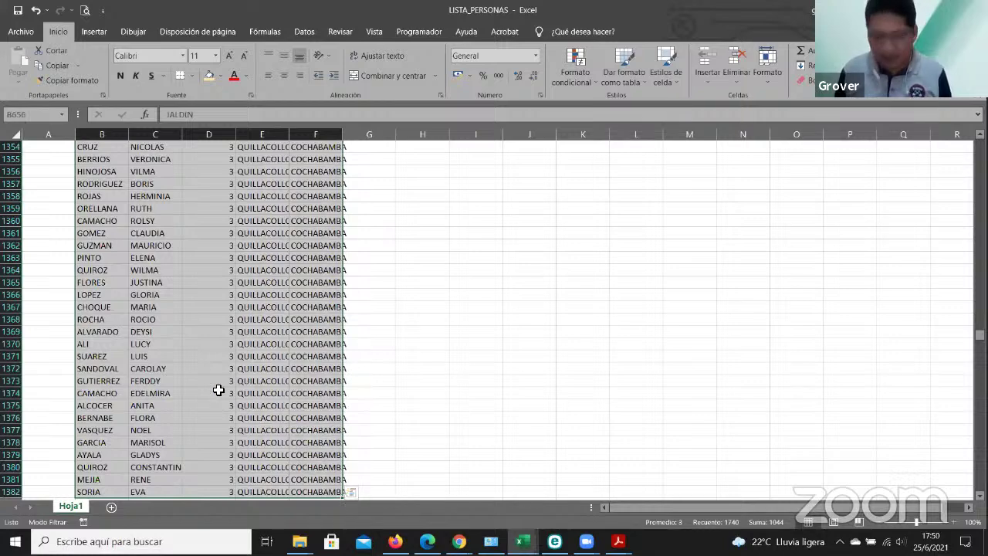
key("ctrl+c")
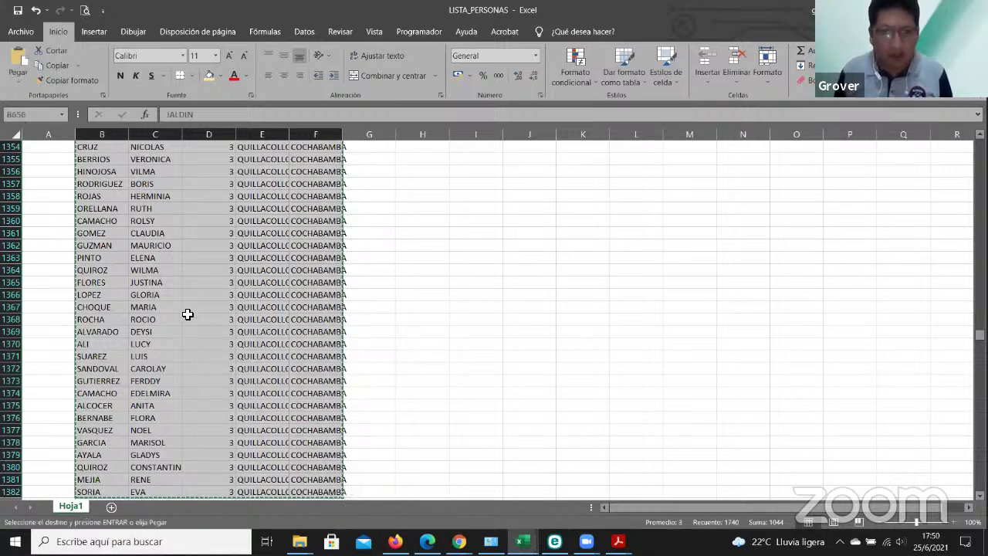
- Create a new blank workbook and paste the copied name list at cell B2
key("alt+Tab")
key("alt+Tab")
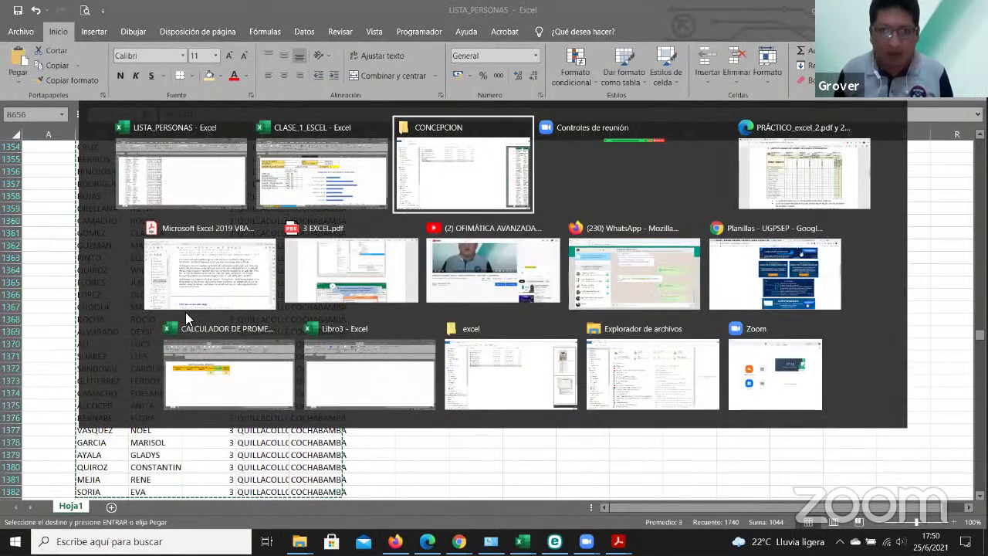
key("alt+shift+Tab")
key("alt+shift+Tab")
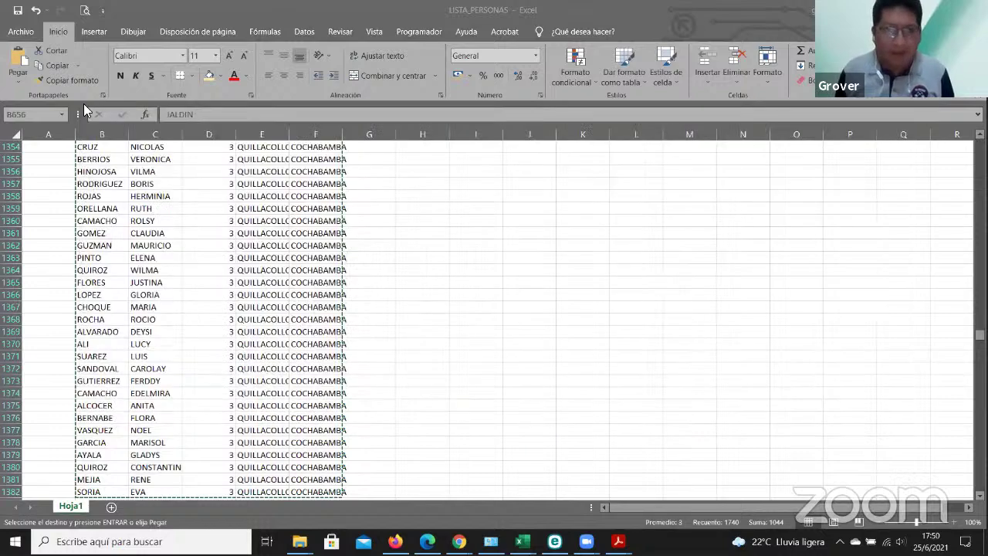
left_click(21, 34)
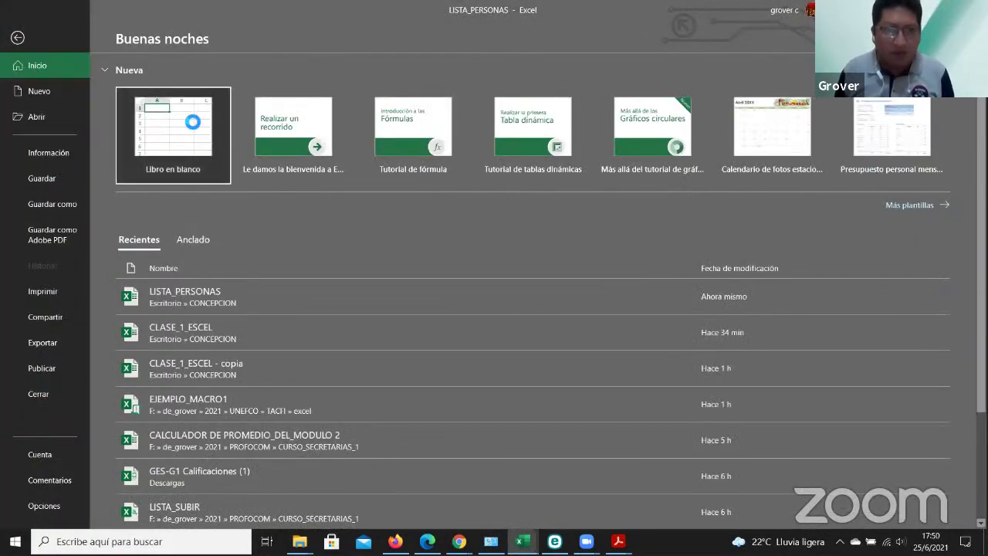
left_click(193, 124)
left_click(87, 159)
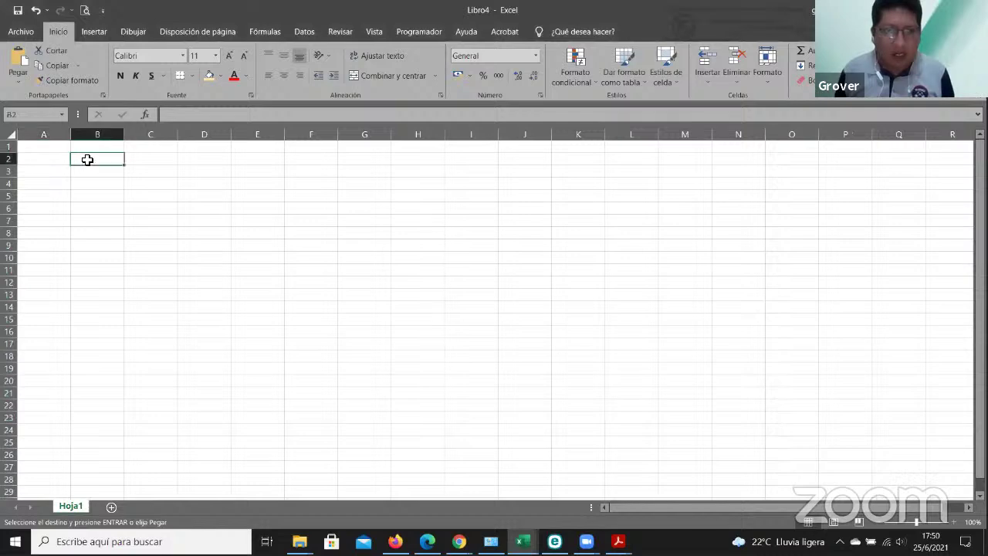
right_click(87, 159)
left_click(139, 214)
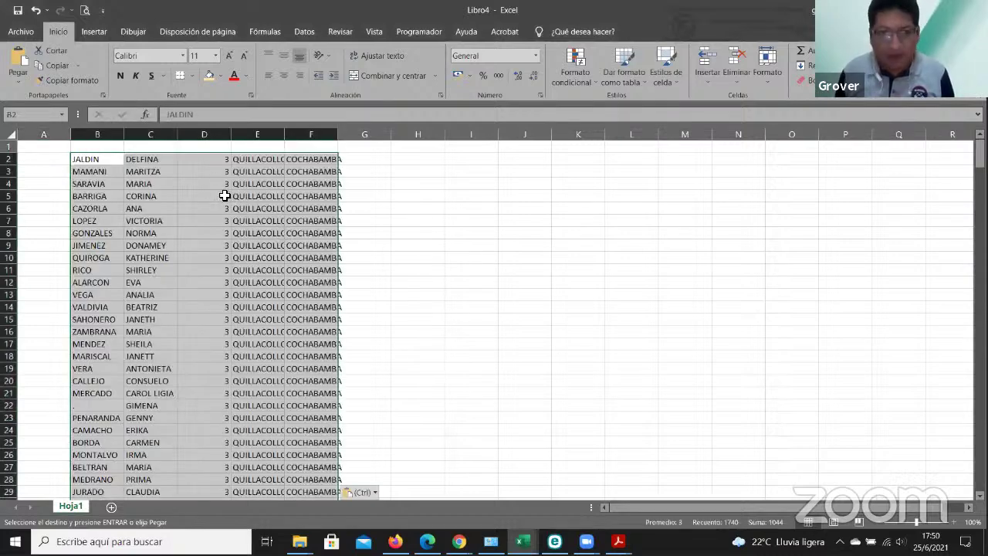
- Cycle through the open windows, ending on the new workbook Libro4
key("alt+Tab")
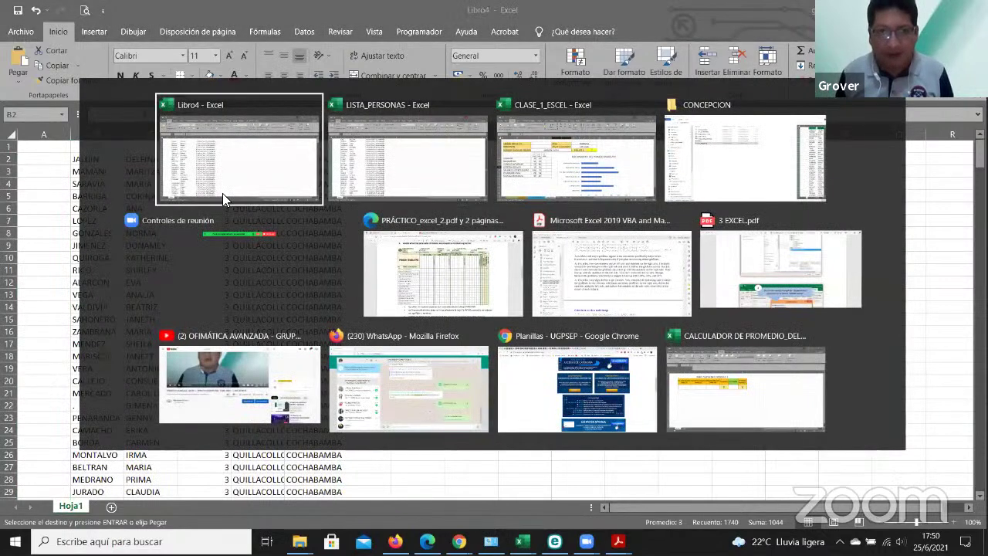
key("Right")
key("Down")
key("Left")
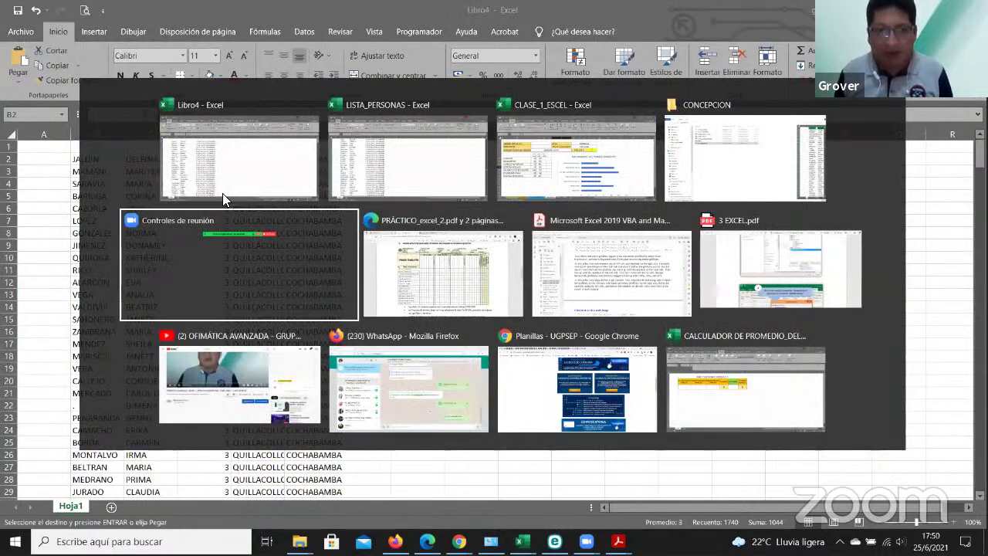
key("alt+Tab")
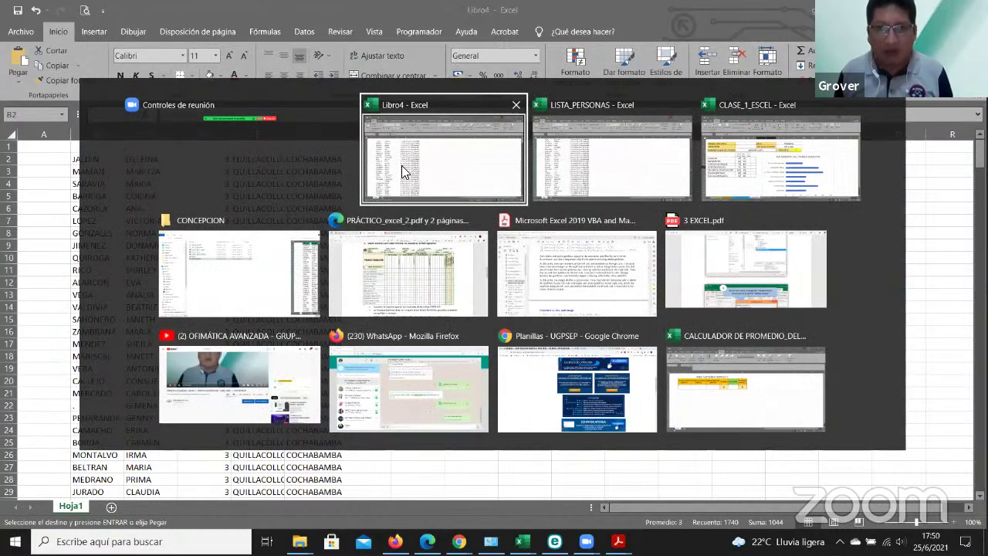
key("Left")
key("Escape")
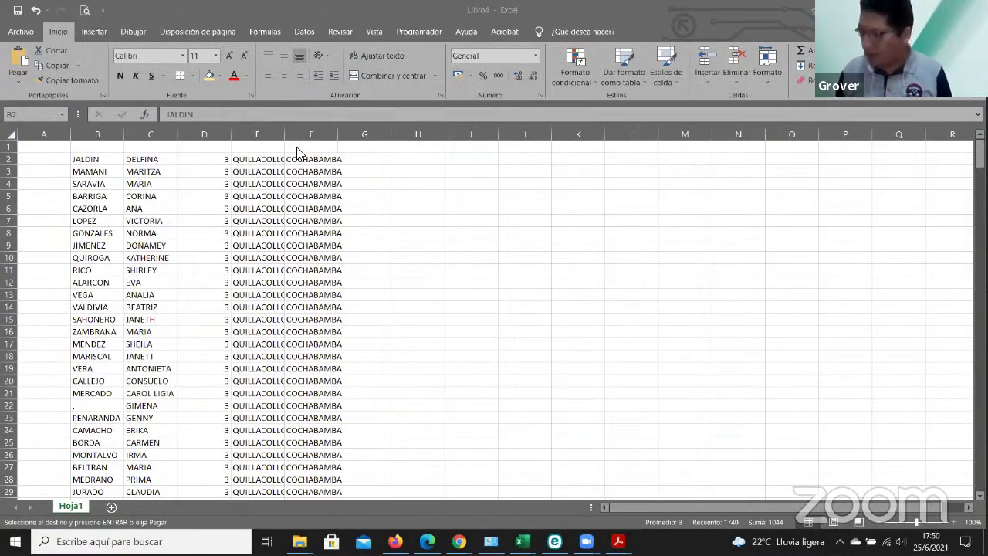
key("alt+Tab")
key("alt+Tab")
key("alt+Tab")
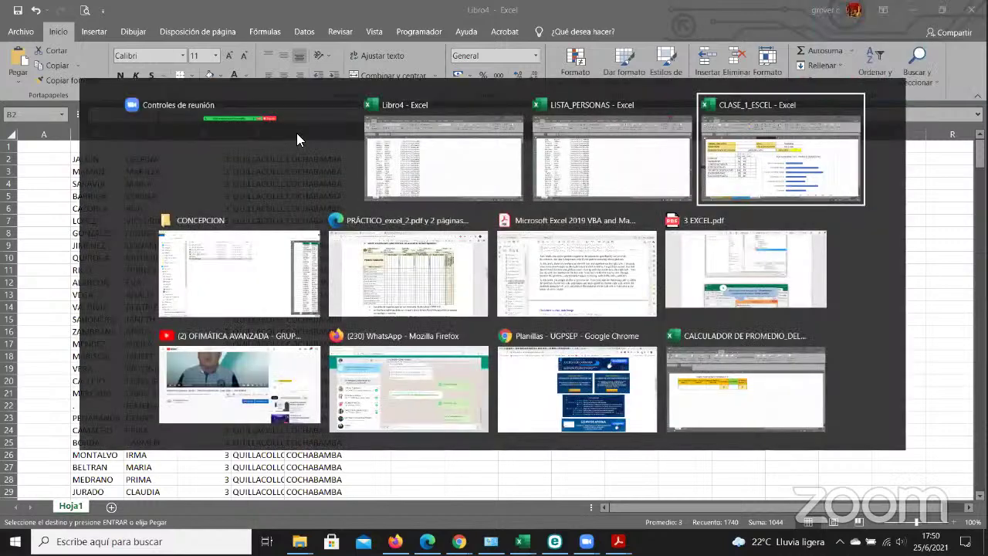
key("alt+Tab")
key("Up")
key("Escape")
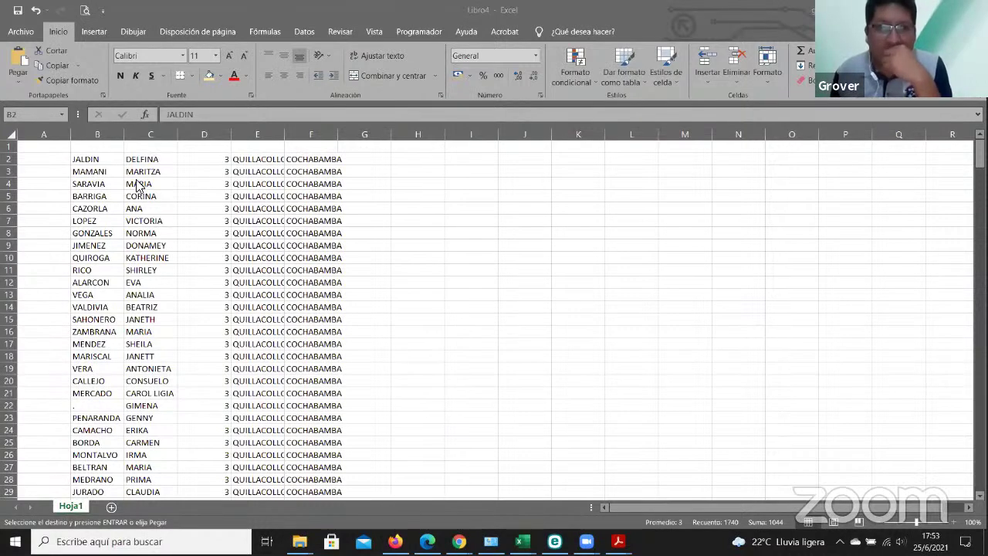
left_click(102, 162)
key("ctrl+v")
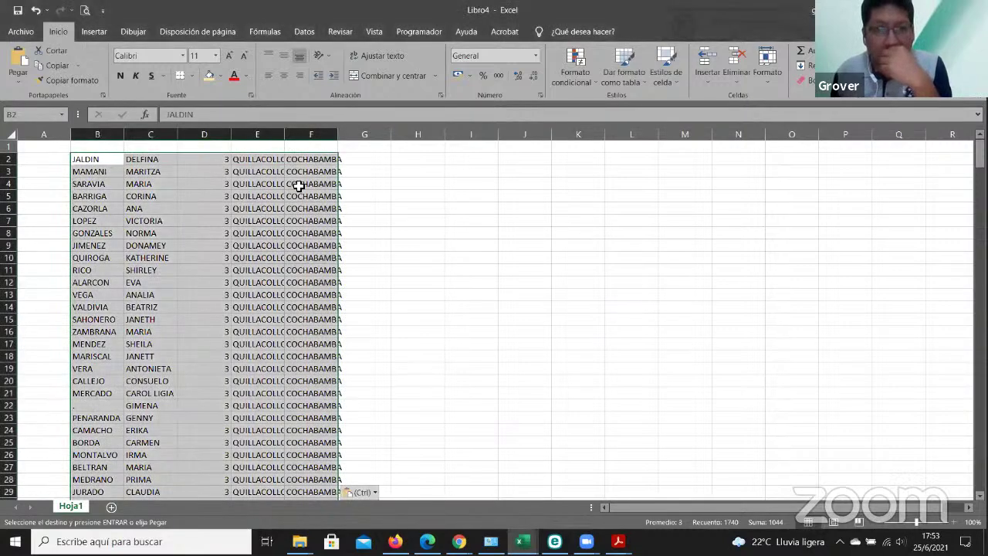
scroll(128, 317, "down", 2)
scroll(129, 319, "down", 1)
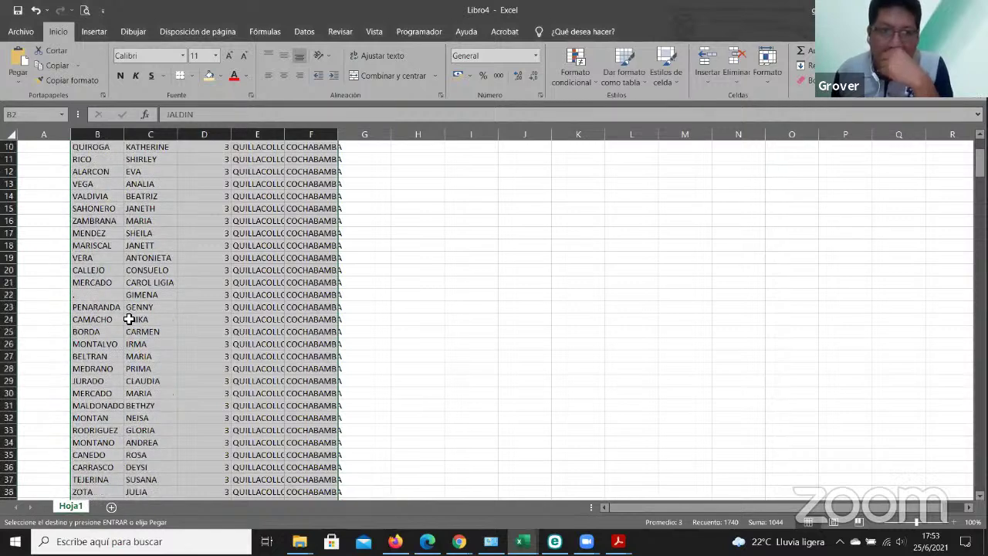
scroll(129, 319, "up", 1)
scroll(129, 319, "up", 1)
scroll(129, 319, "up", 1)
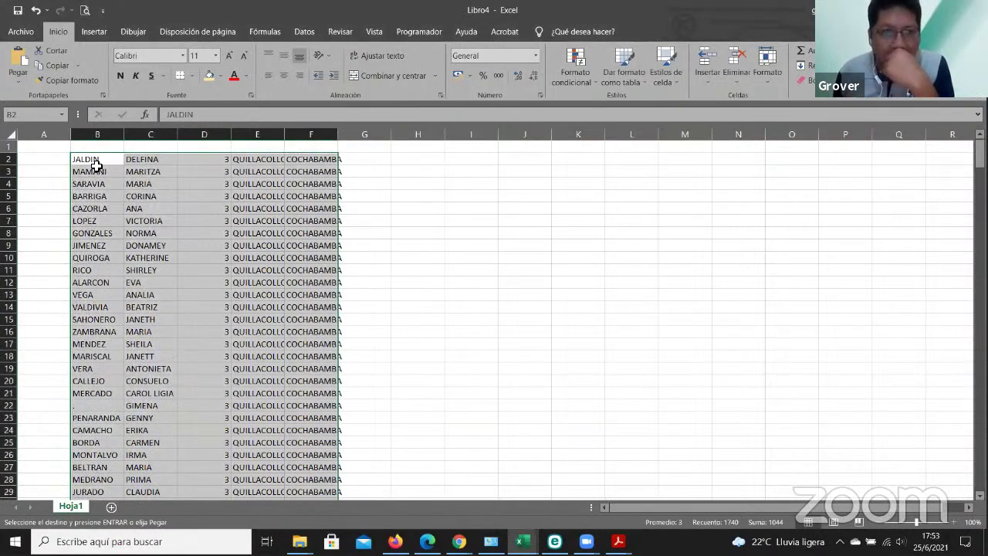
scroll(90, 221, "down", 3)
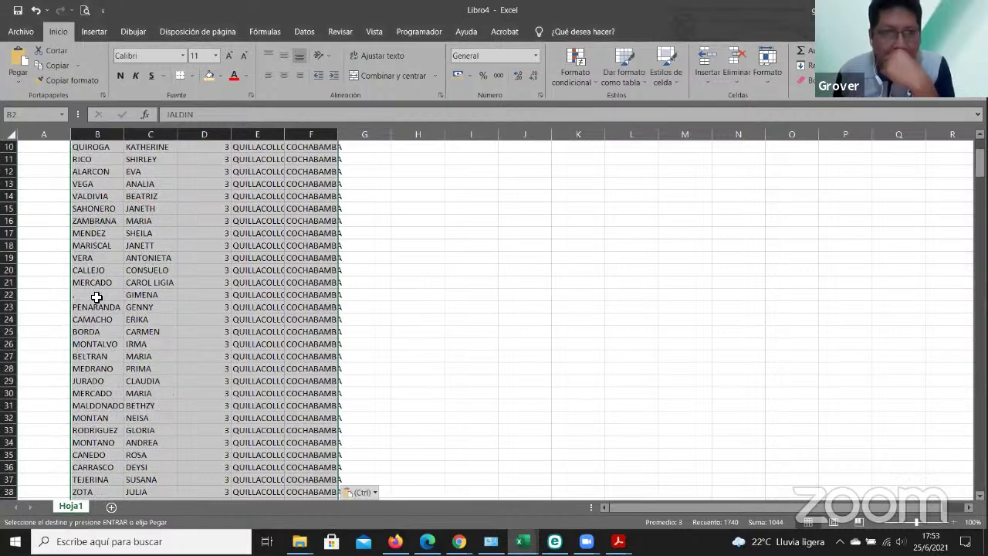
left_click(90, 258)
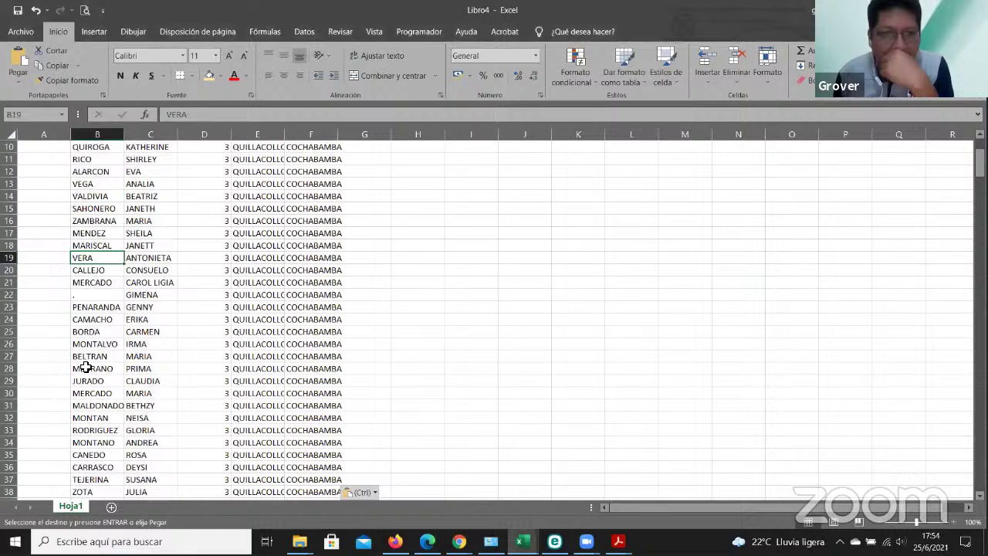
left_click(89, 454)
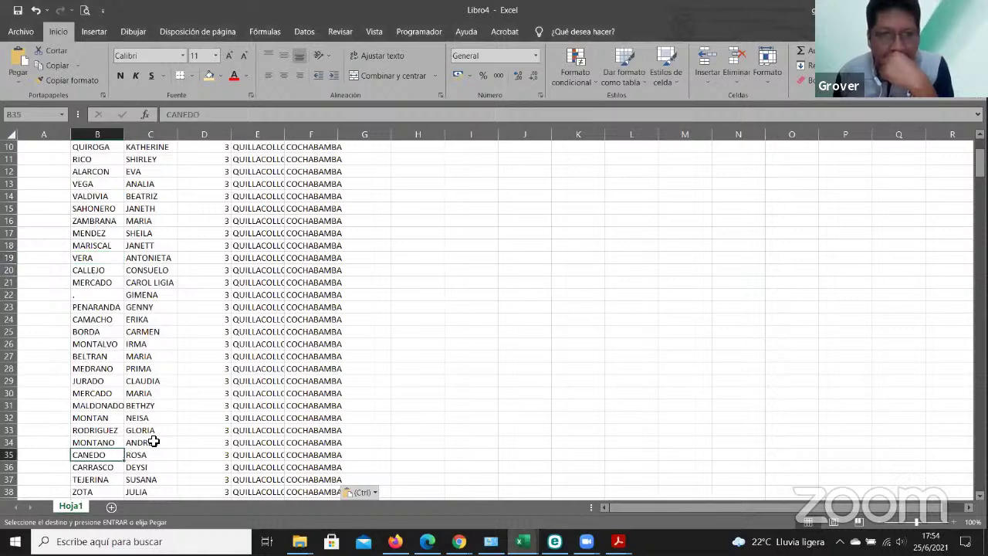
scroll(154, 441, "down", 3)
scroll(155, 441, "down", 3)
scroll(155, 441, "down", 1)
scroll(155, 441, "down", 4)
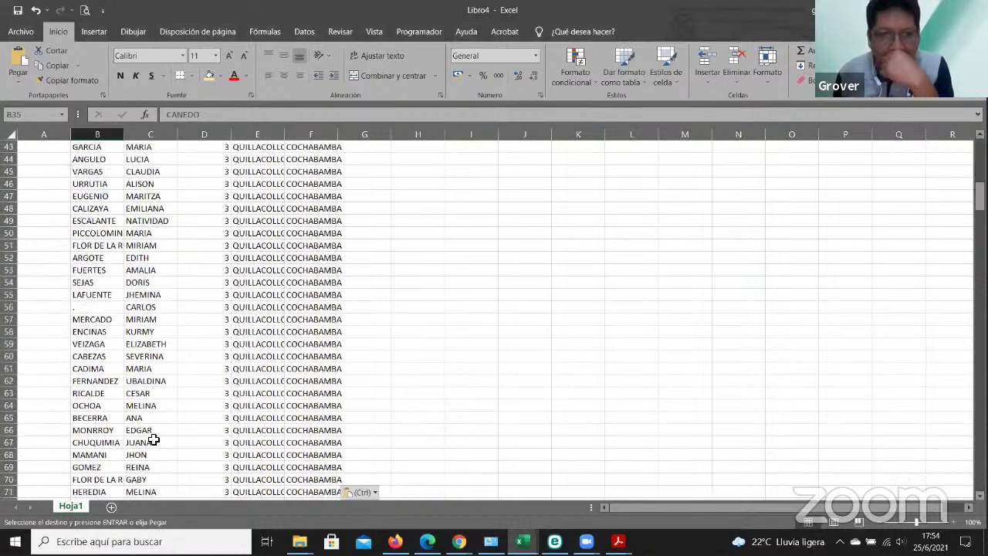
scroll(154, 439, "down", 3)
scroll(155, 436, "up", 3)
scroll(154, 433, "up", 8)
scroll(155, 431, "up", 6)
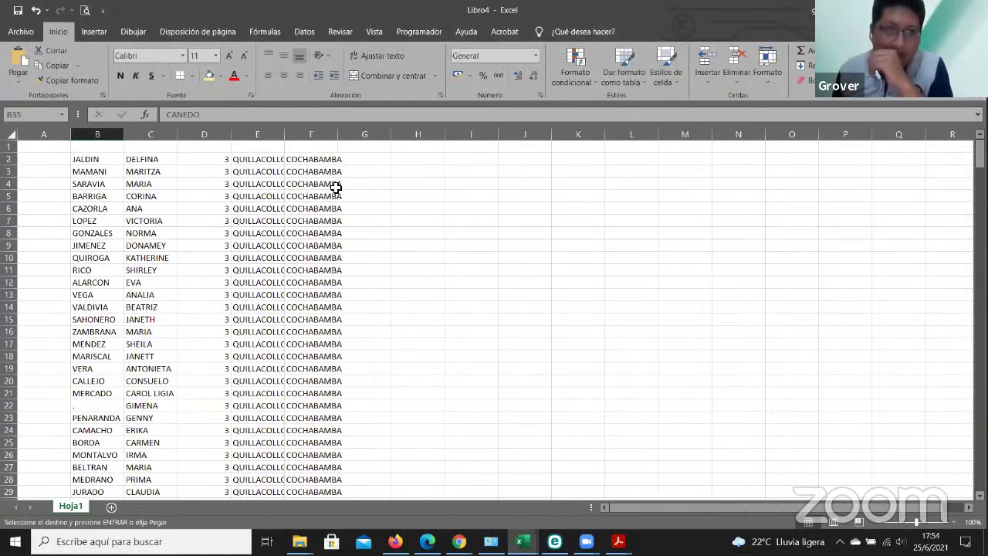
- Select the surnames in column B from B2 (JALDIN) down to CAMACHO
mouse_move(88, 162)
left_mouse_down()
mouse_move(276, 171)
mouse_move(301, 240)
mouse_move(265, 329)
left_mouse_up()
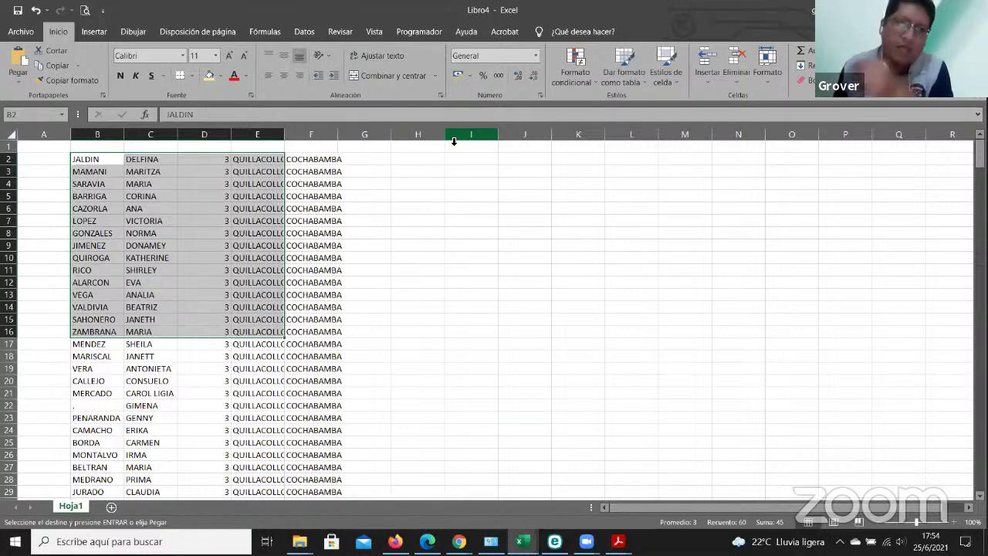
left_click(106, 159)
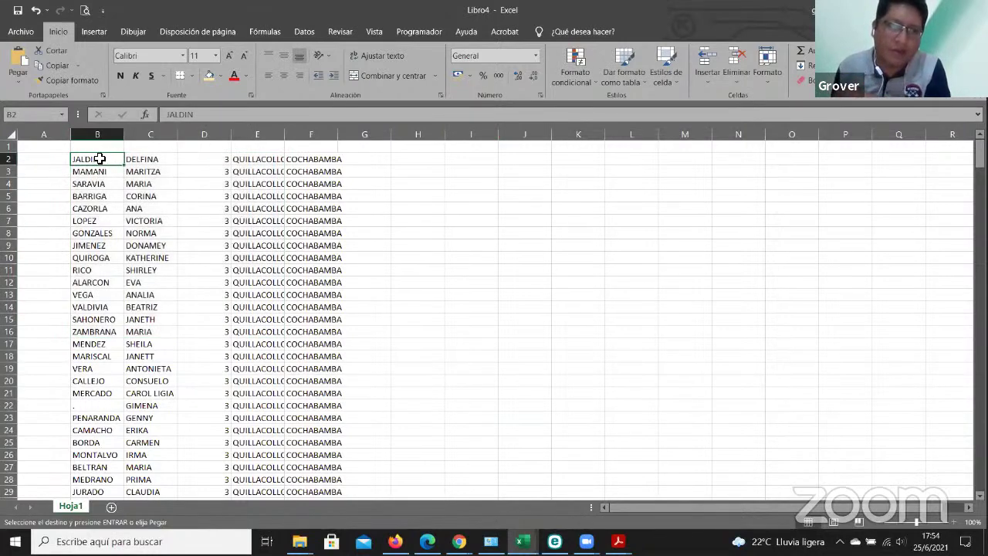
left_click_drag(100, 159, 101, 427)
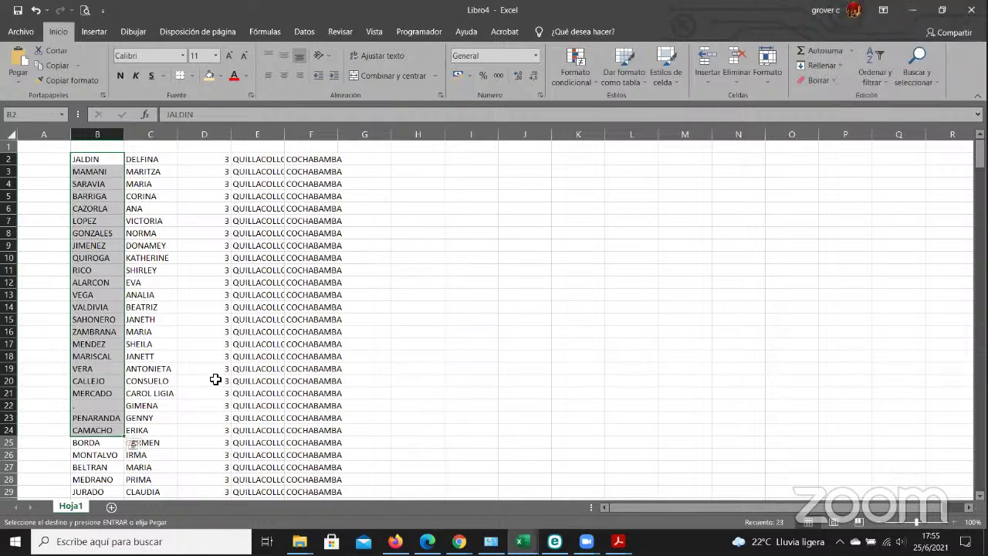
- Select the pasted data block from B2 across columns B to E
left_click(541, 234)
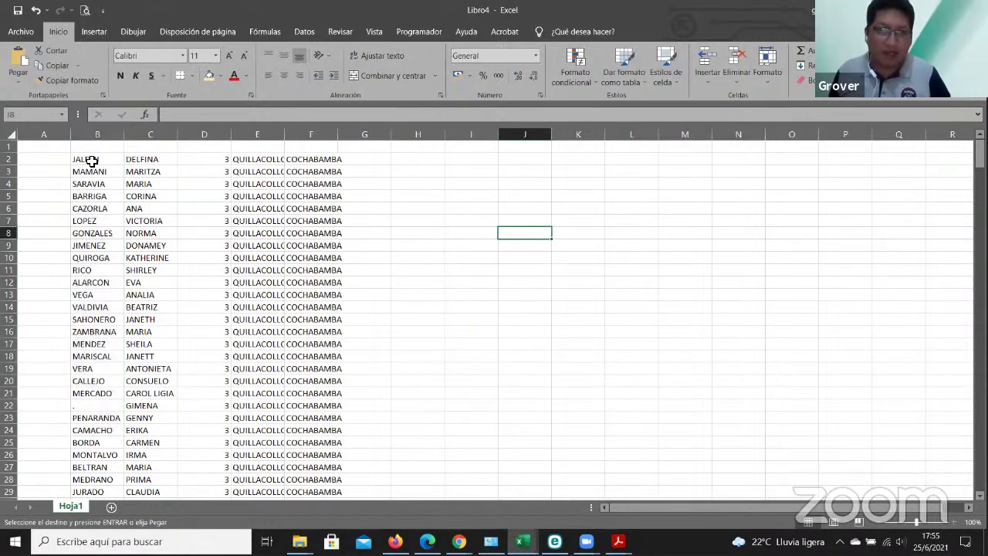
left_click_drag(91, 161, 234, 506)
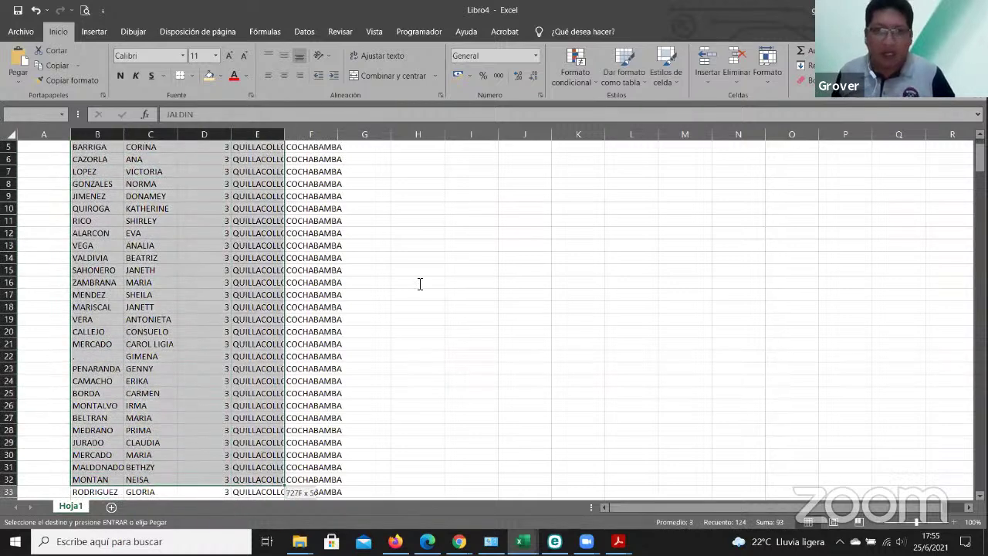
scroll(330, 315, "down", 3)
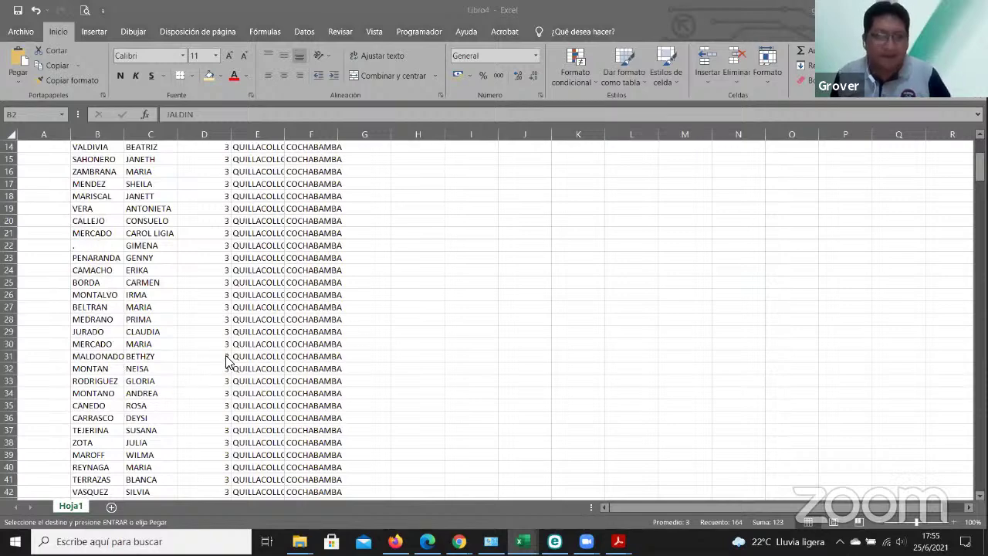
scroll(208, 390, "up", 3)
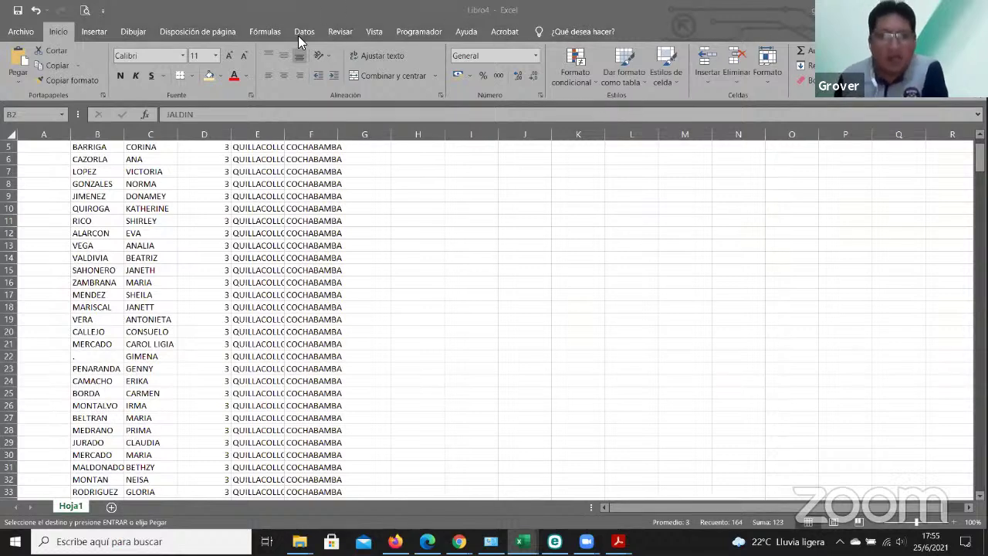
- Paste the copied cells onto the selection, then open and cancel the Grabar macro dialog
left_click(417, 29)
key("ctrl+v")
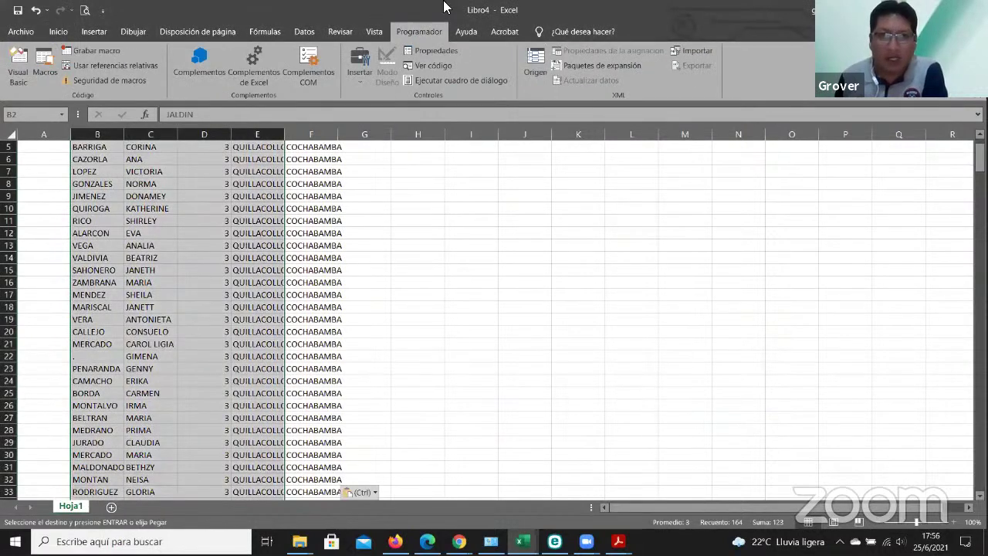
left_click(109, 50)
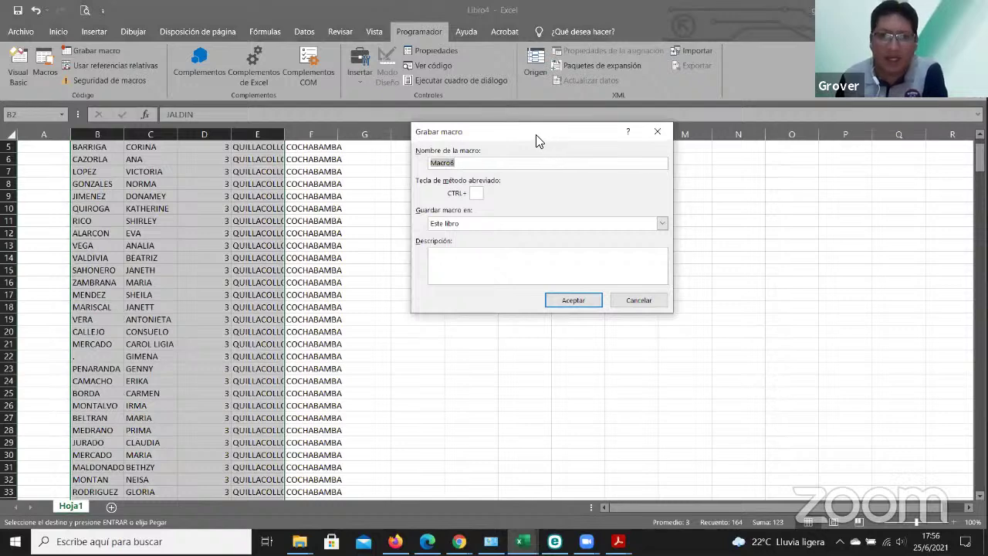
left_click_drag(538, 139, 405, 139)
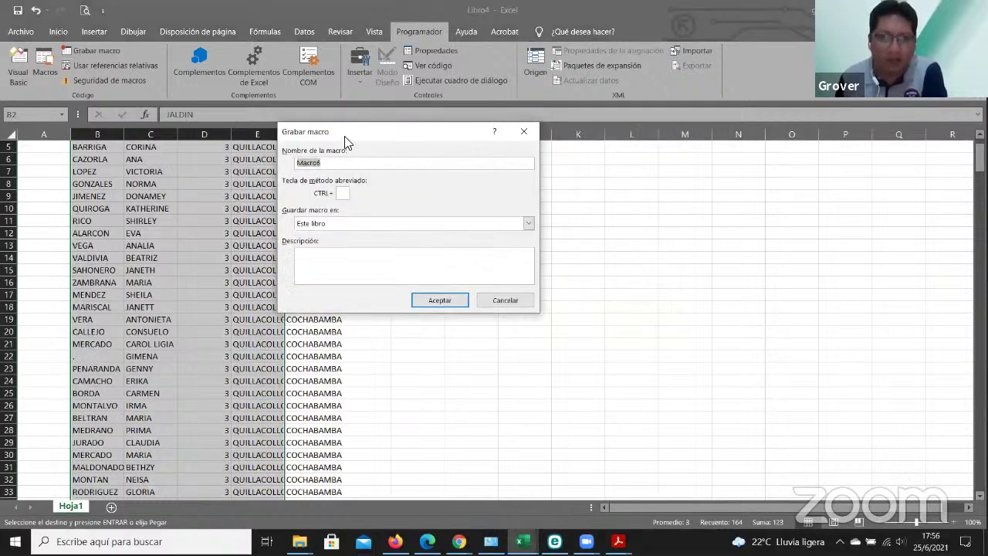
left_click(529, 133)
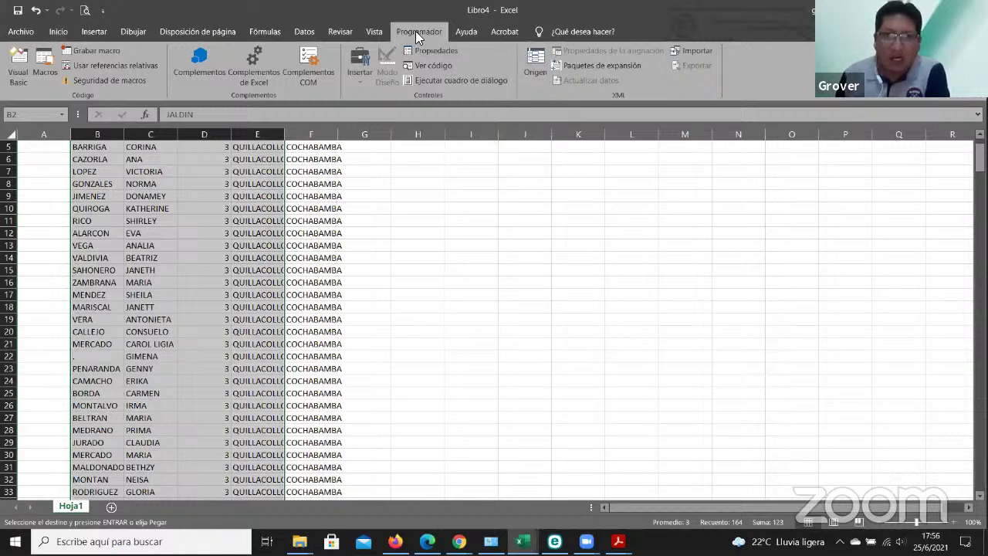
- Check the Macros list on the Vista tab, then cancel the pending copy with Esc
left_click(375, 32)
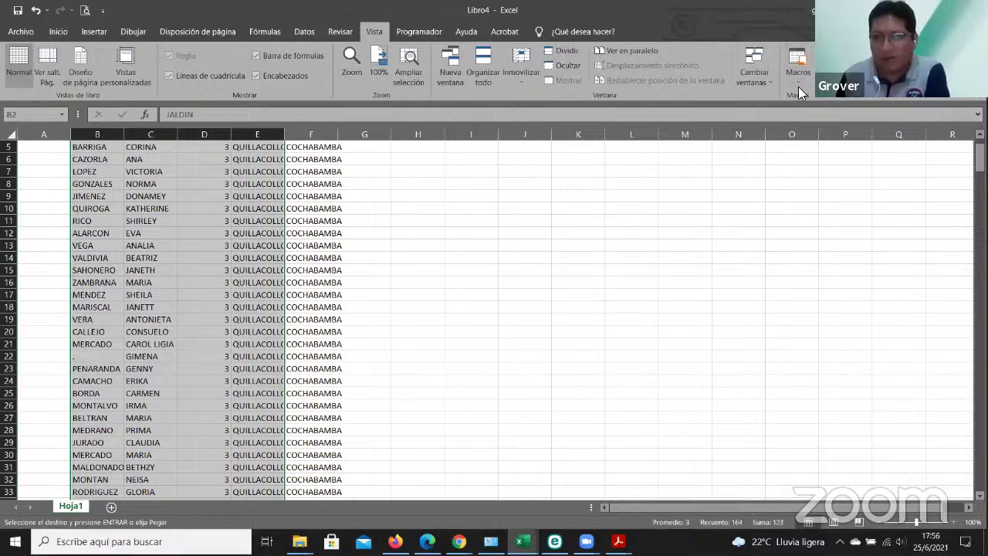
left_click(798, 81)
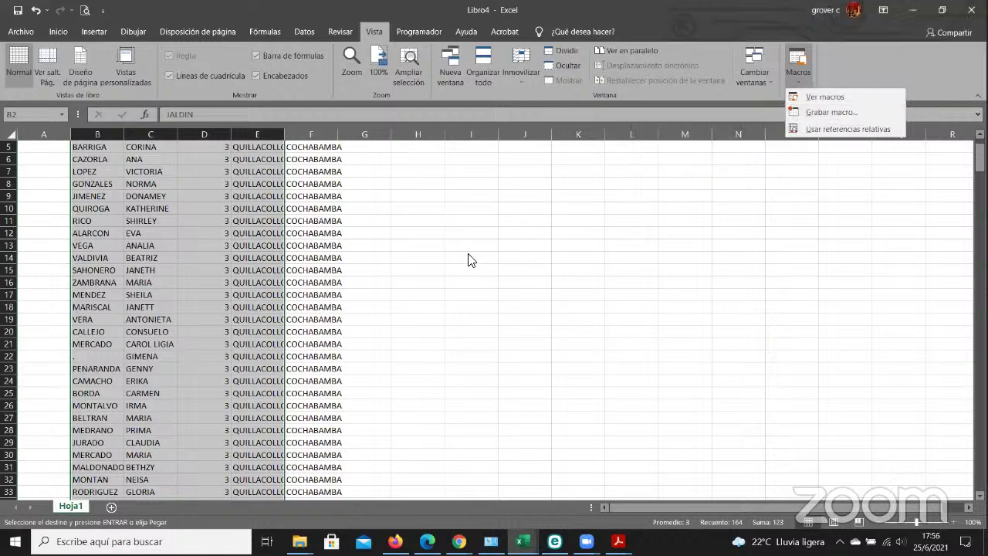
left_click(440, 295)
left_click(425, 307)
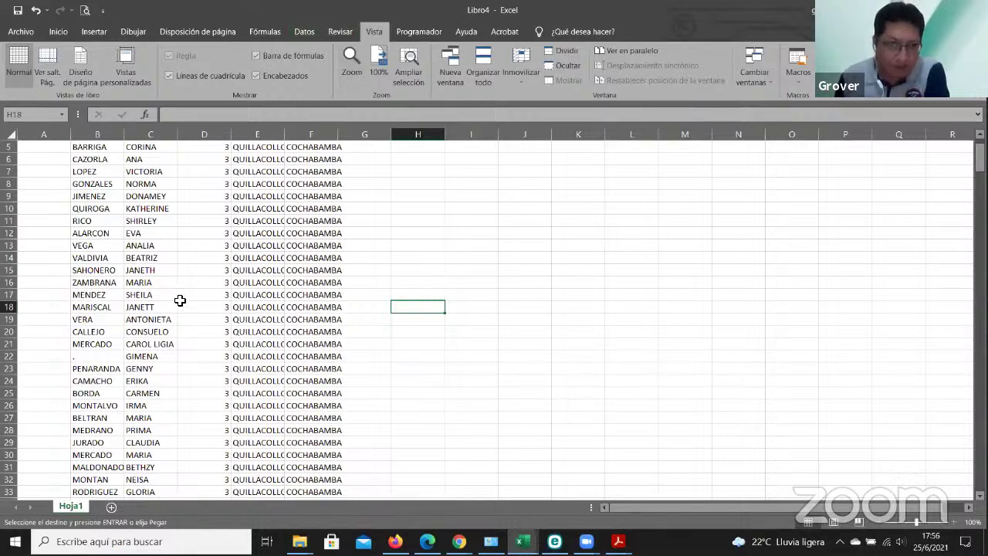
left_click(388, 381)
key("Escape")
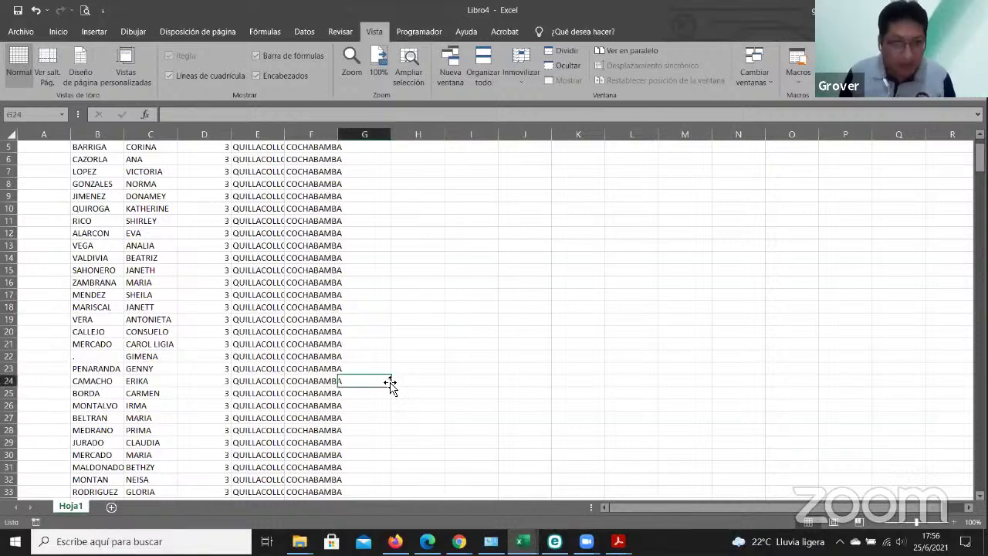
left_click(405, 358)
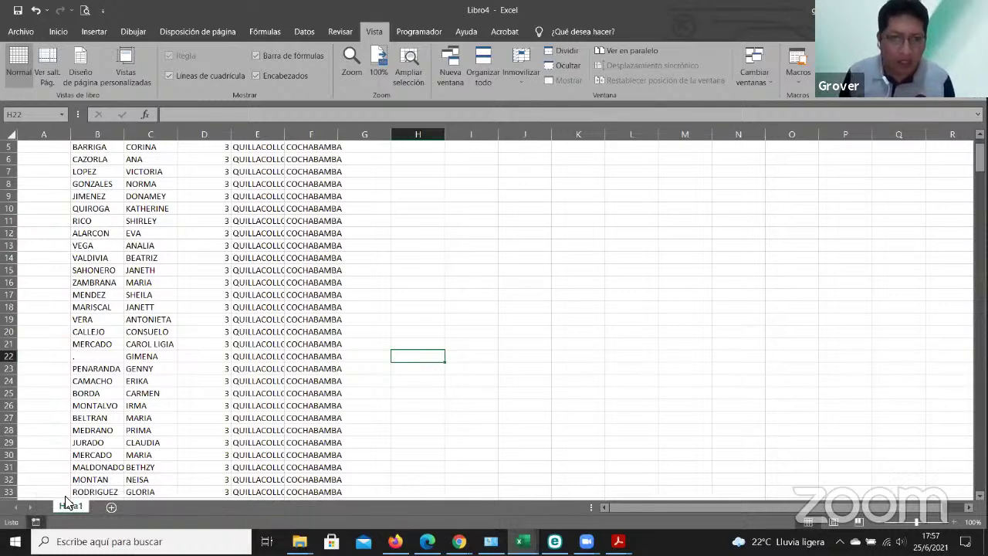
- Name the new macro ordenar_apellidos, replacing the invalid space with an underscore
left_click(35, 522)
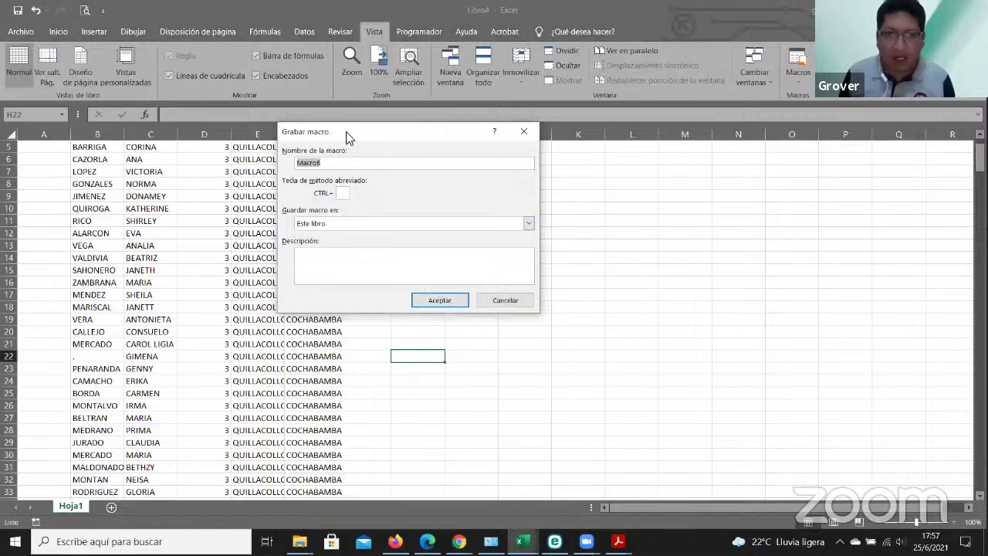
left_click_drag(347, 137, 417, 125)
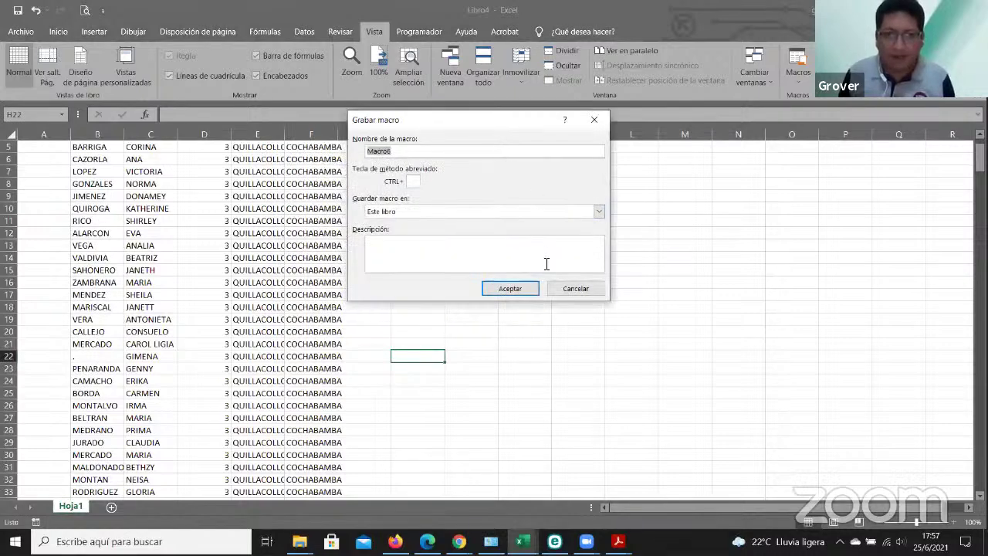
left_click(575, 288)
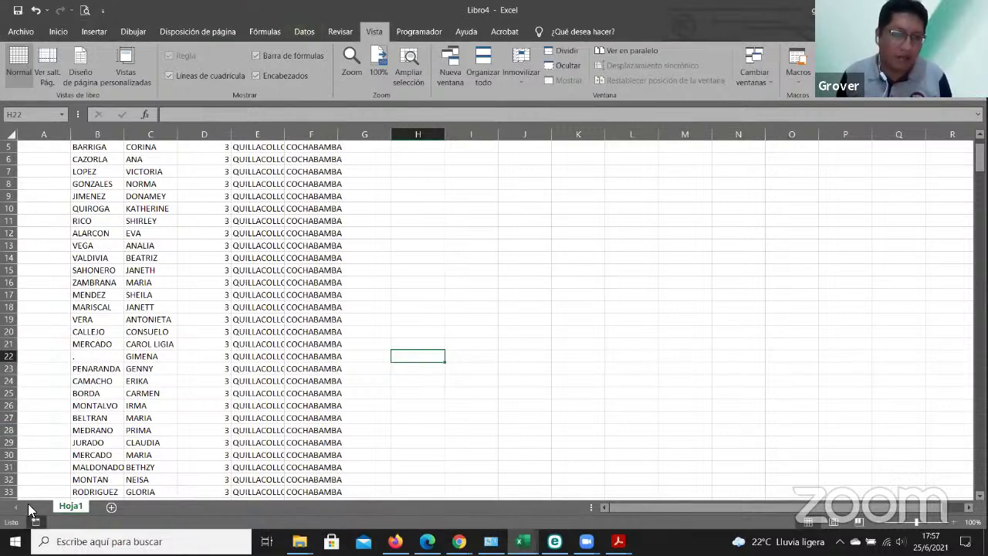
left_click(35, 522)
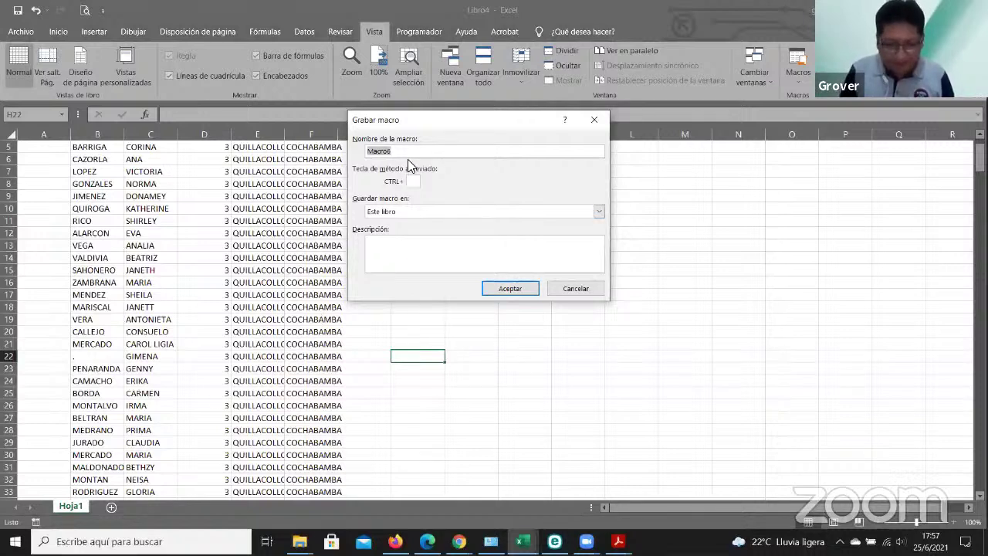
type("ordena")
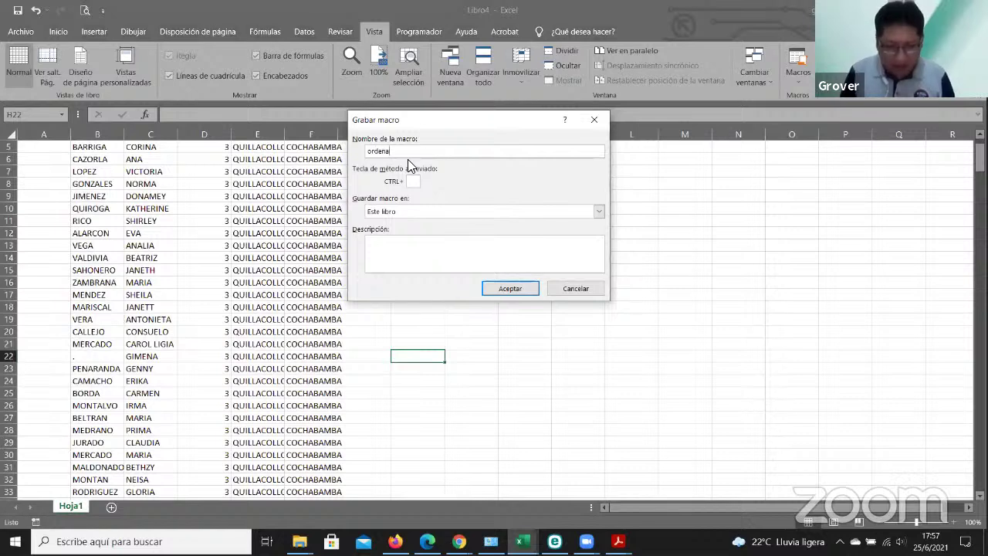
type("s")
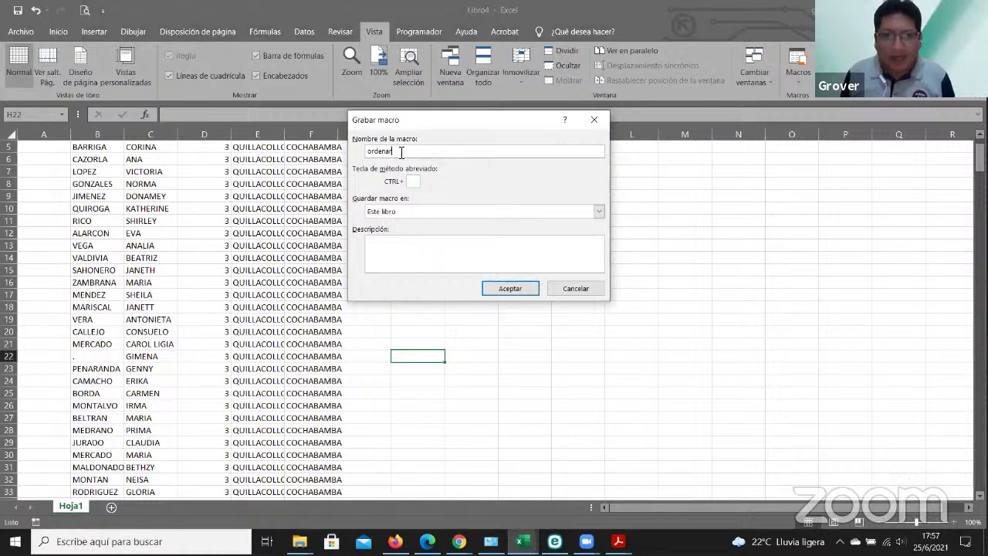
type("a")
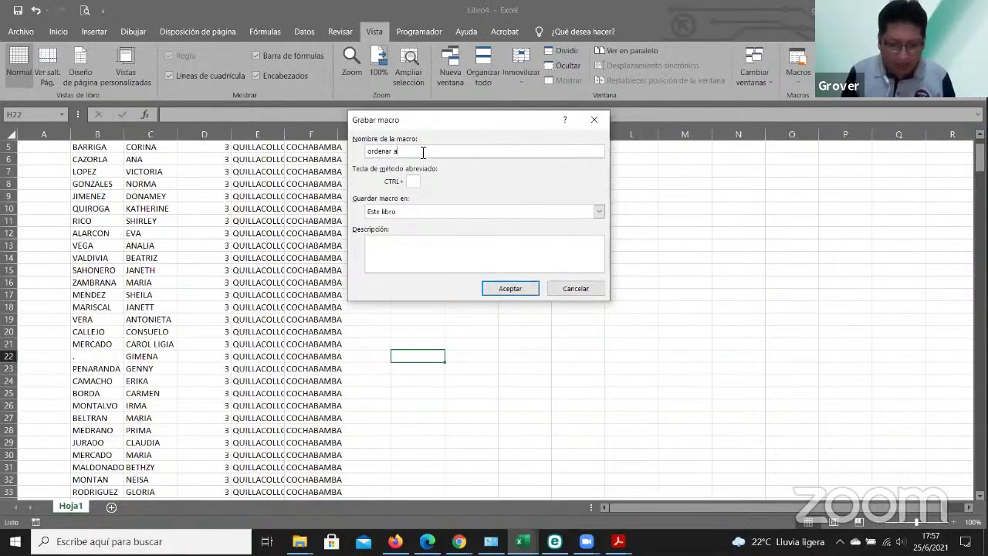
type("pellidos")
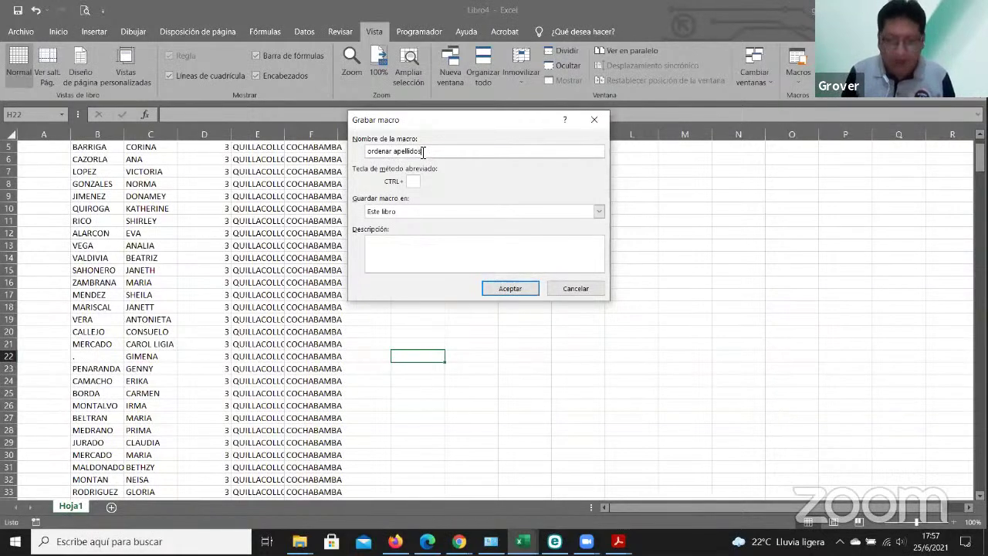
left_click(498, 290)
left_click(485, 328)
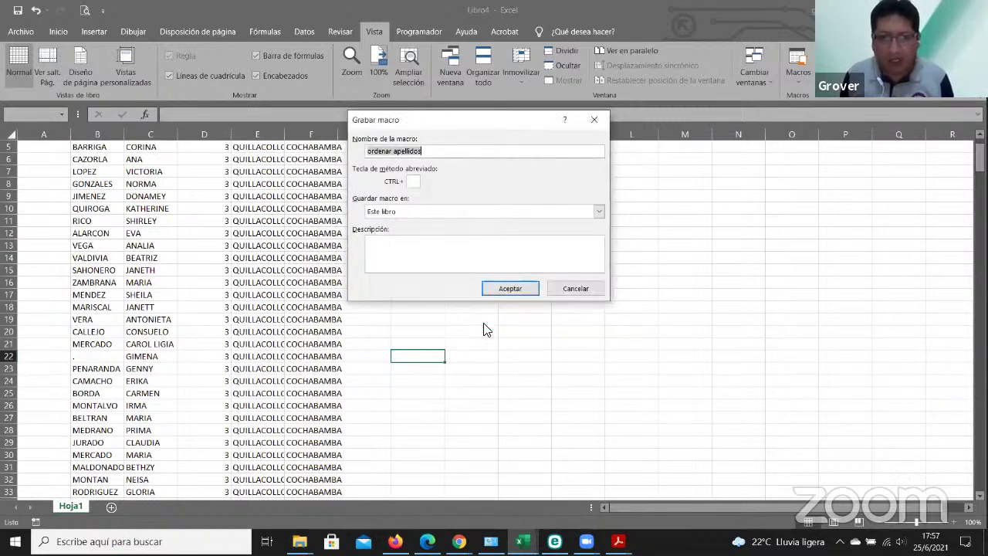
left_click(395, 152)
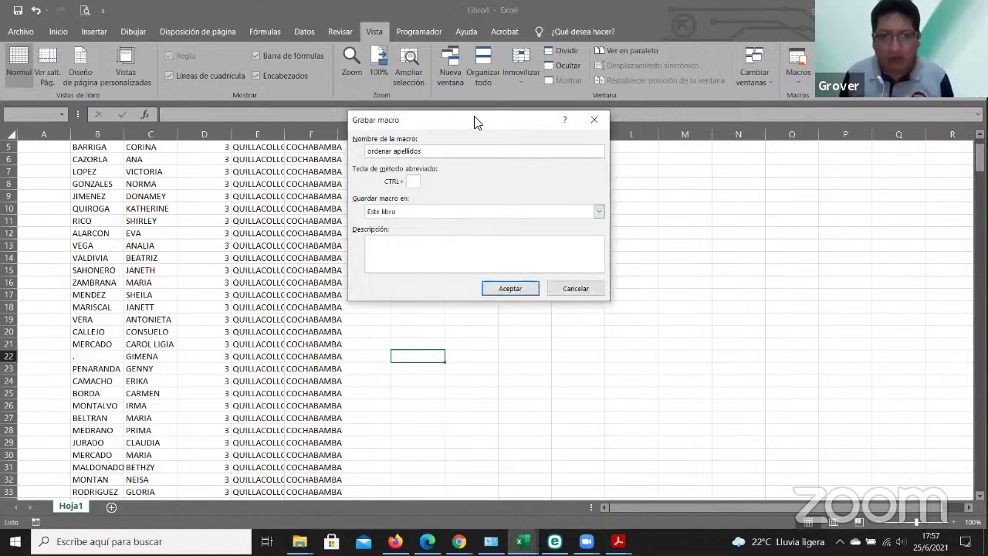
key("BackSpace")
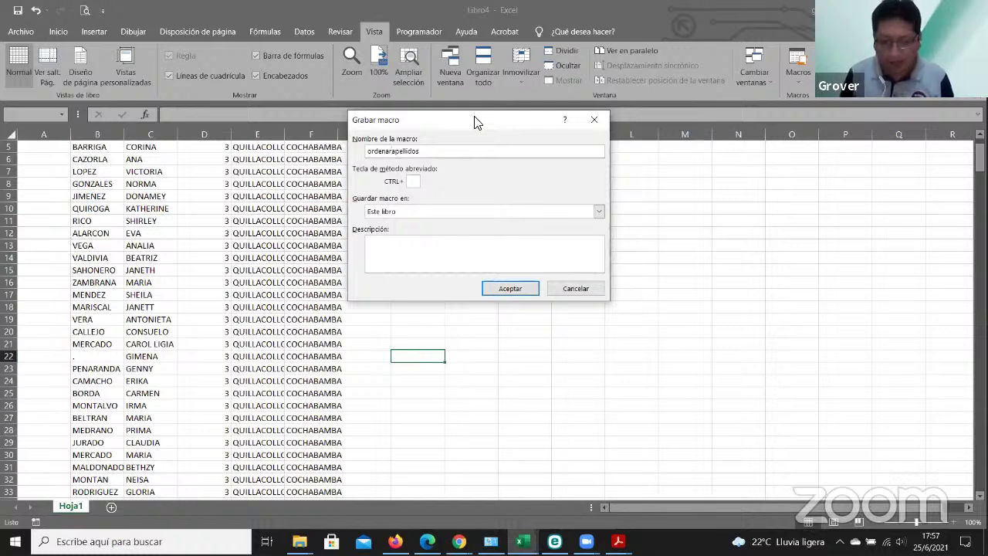
type("_")
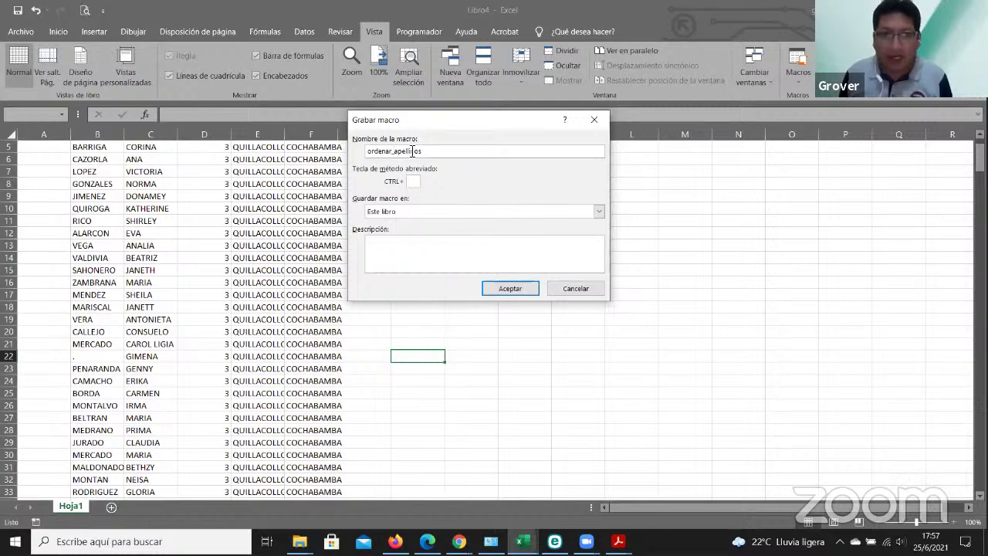
- Start recording, then select the surnames B2:B349 from JALDIN downward
left_click(491, 291)
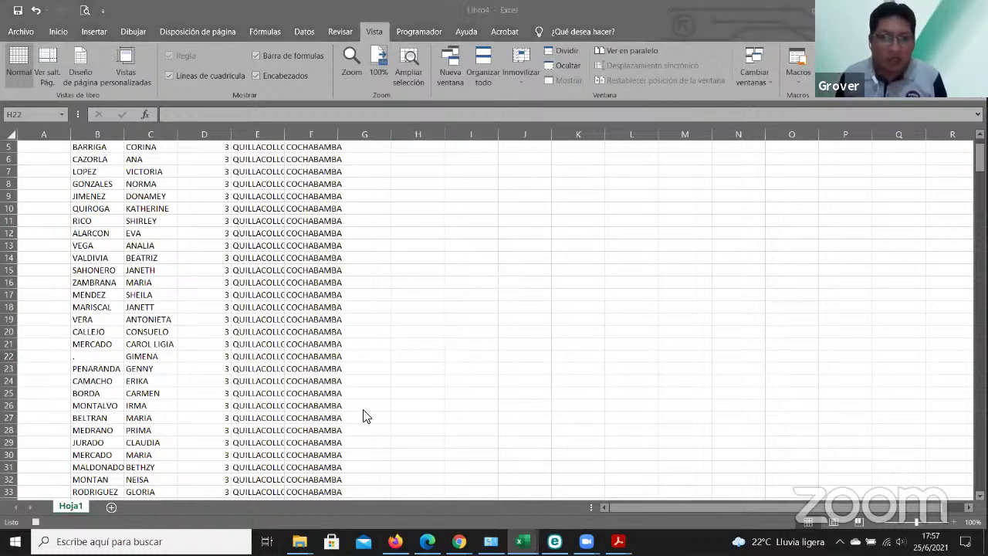
scroll(369, 411, "up", 2)
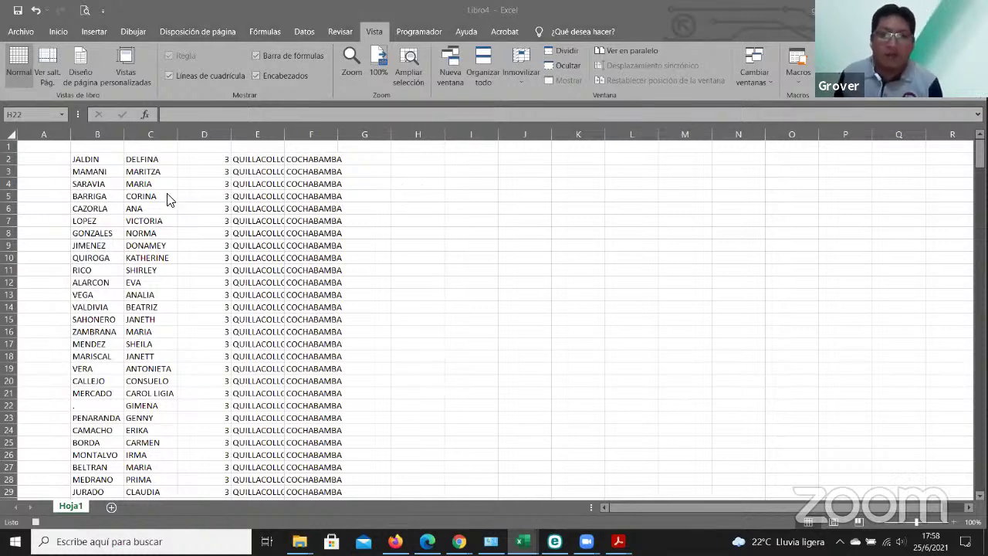
left_click(82, 158)
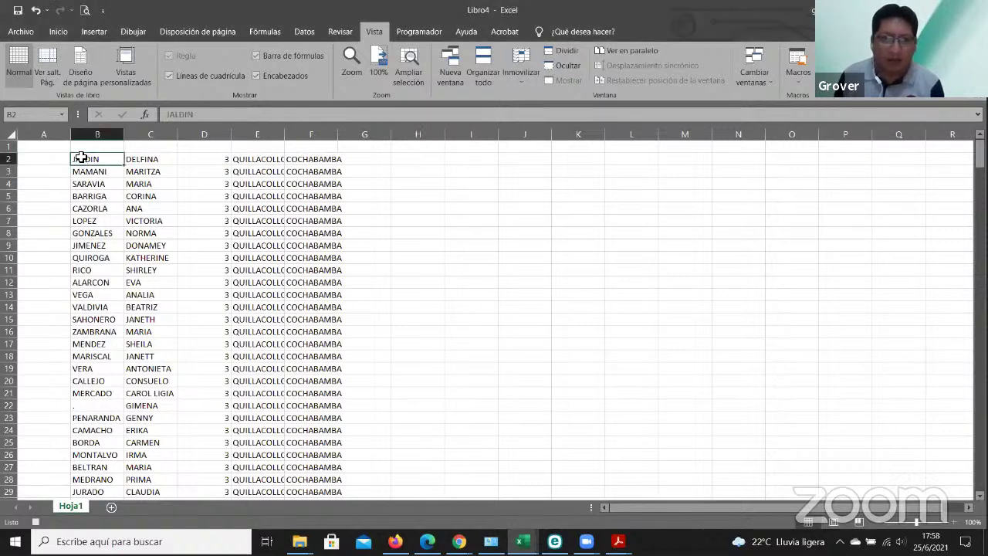
mouse_move(81, 157)
left_mouse_down()
mouse_move(119, 309)
mouse_move(114, 504)
left_mouse_up()
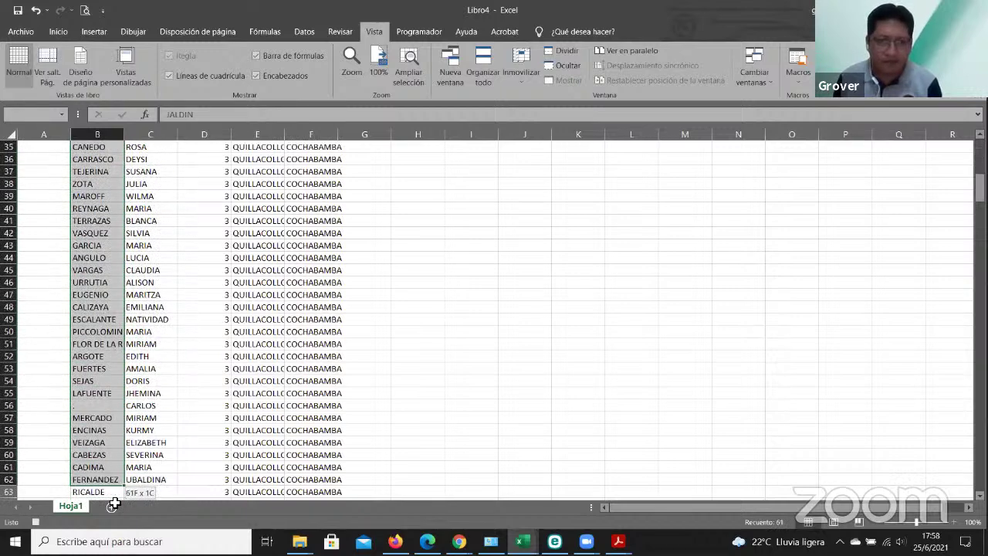
left_click_drag(120, 501, 116, 408)
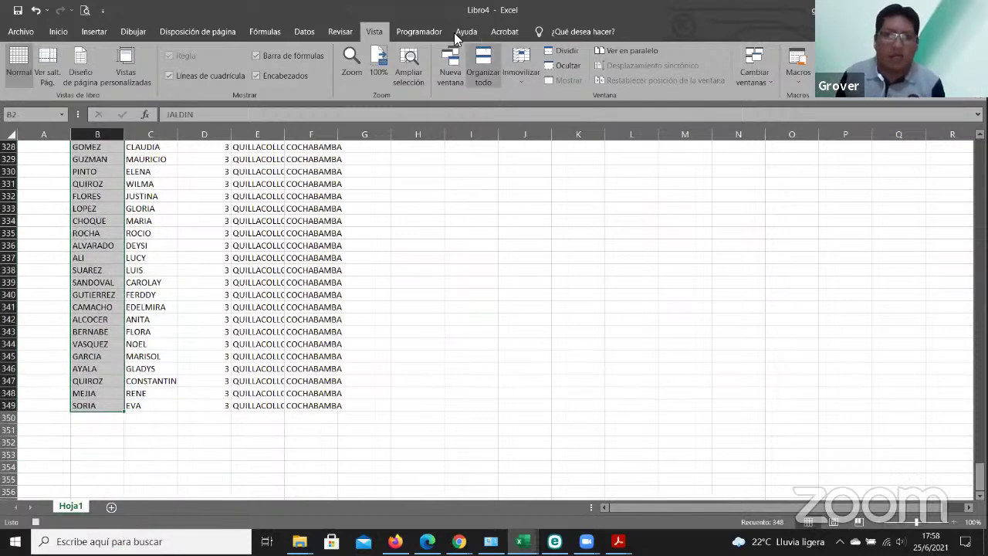
- Sort the surnames A to Z, expanding the selection to the neighbouring columns
left_click(57, 38)
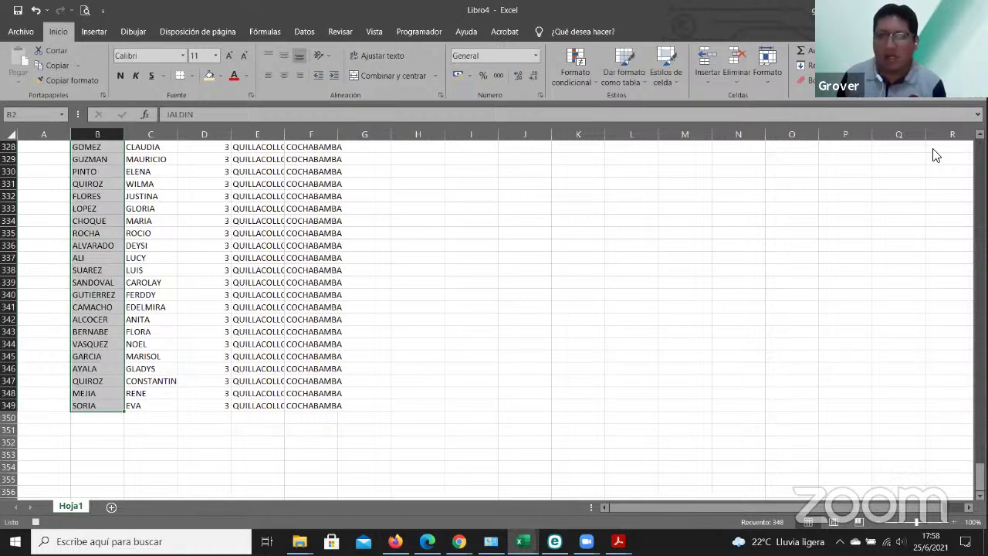
left_click(880, 77)
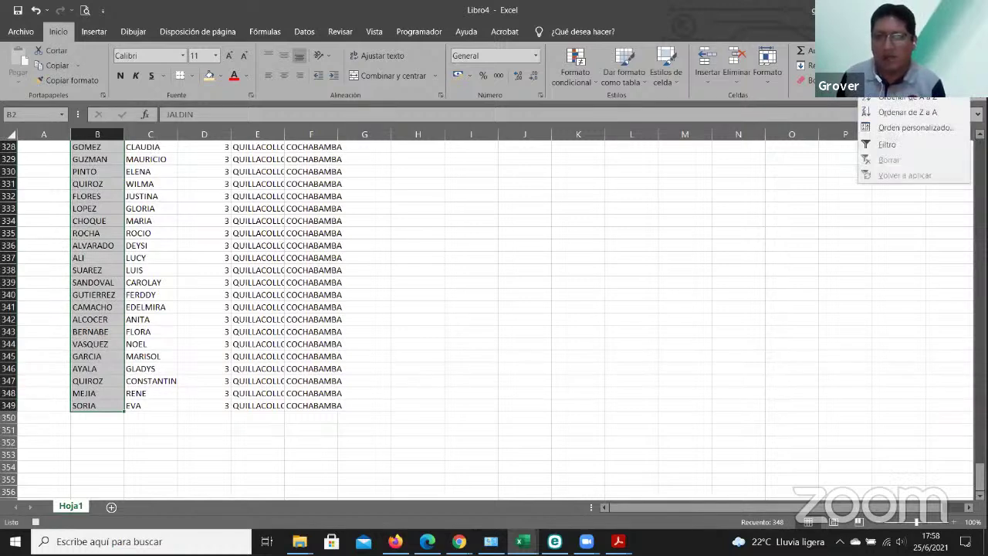
left_click(885, 99)
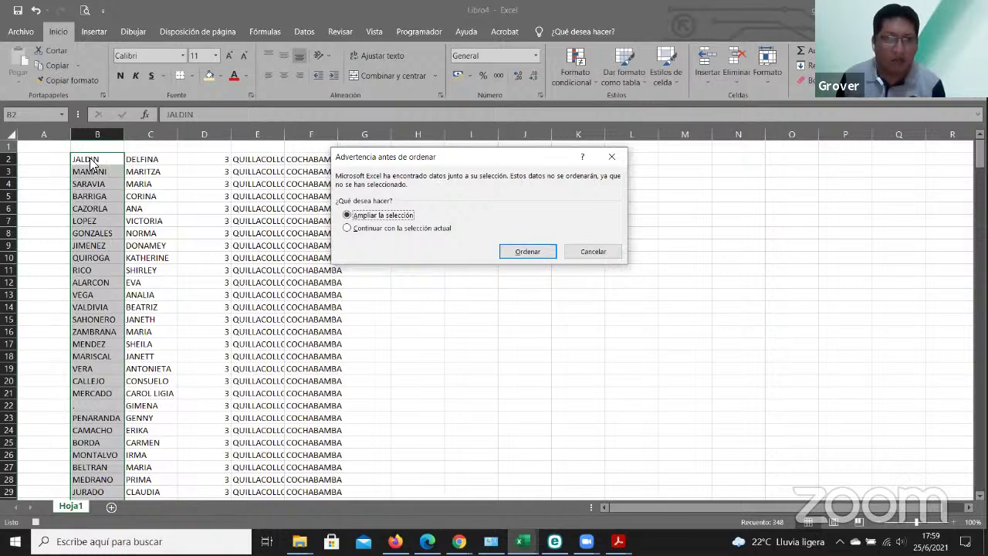
left_click(509, 252)
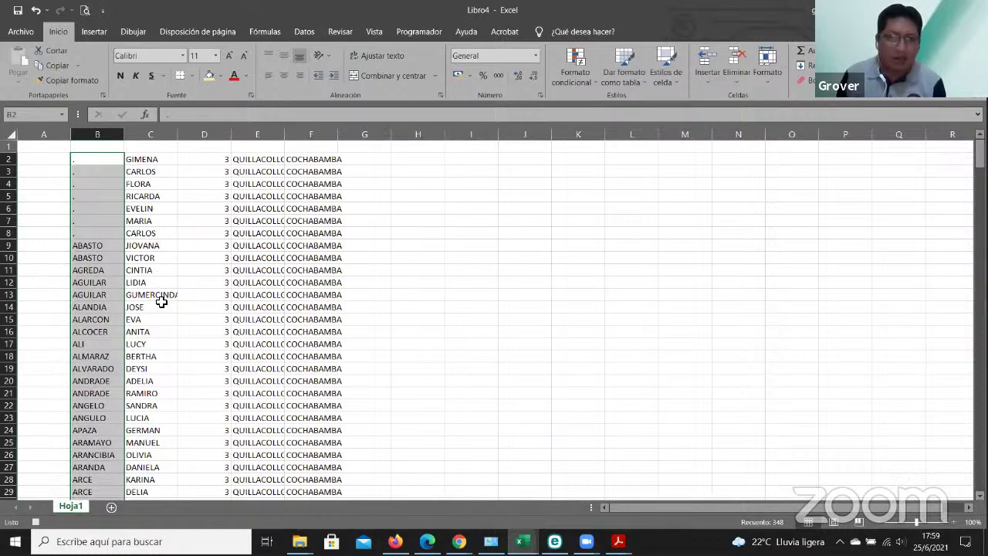
- Review the sorted list, then stop recording the ordenar_apellidos macro
scroll(146, 357, "down", 1)
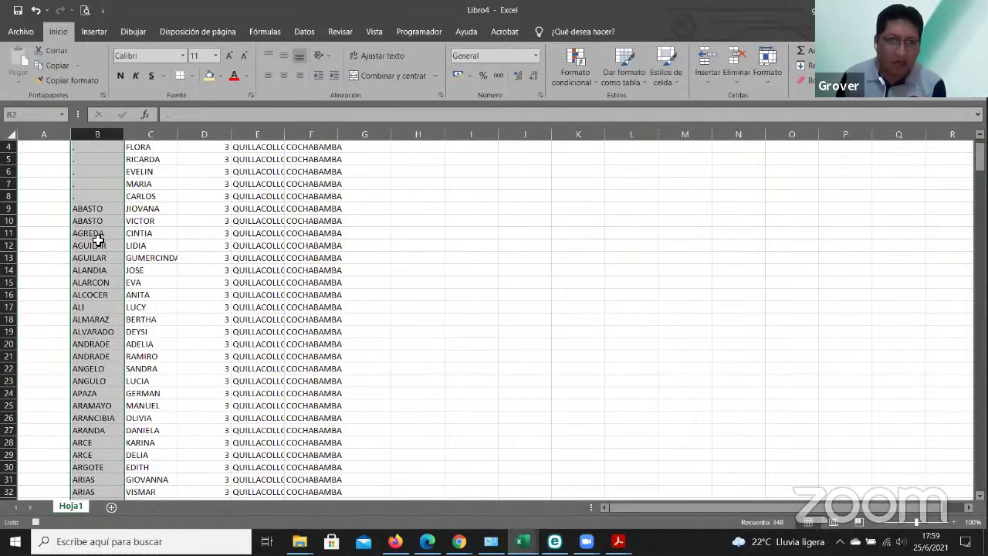
scroll(99, 254, "down", 2)
scroll(97, 294, "down", 5)
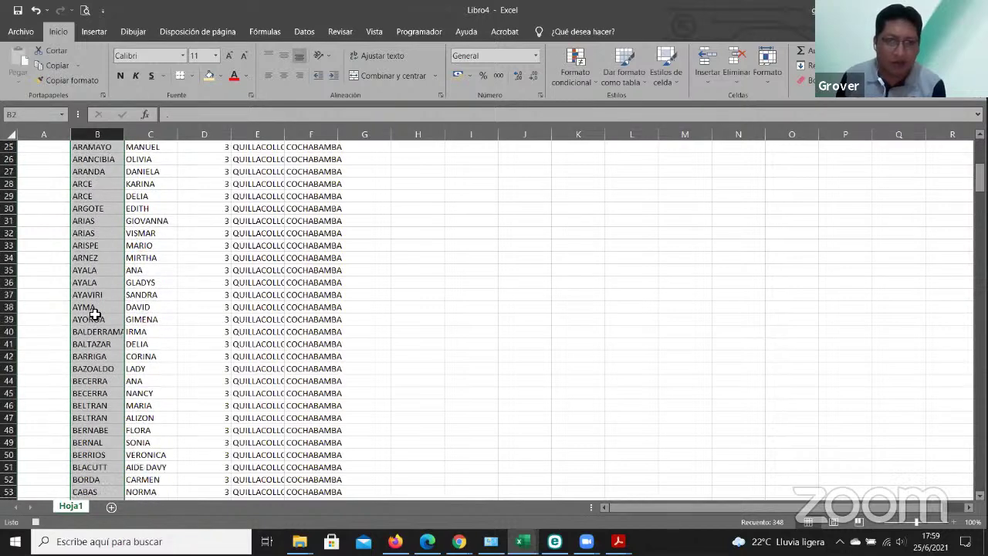
scroll(95, 314, "down", 4)
scroll(95, 313, "up", 4)
scroll(95, 314, "up", 7)
scroll(95, 314, "up", 2)
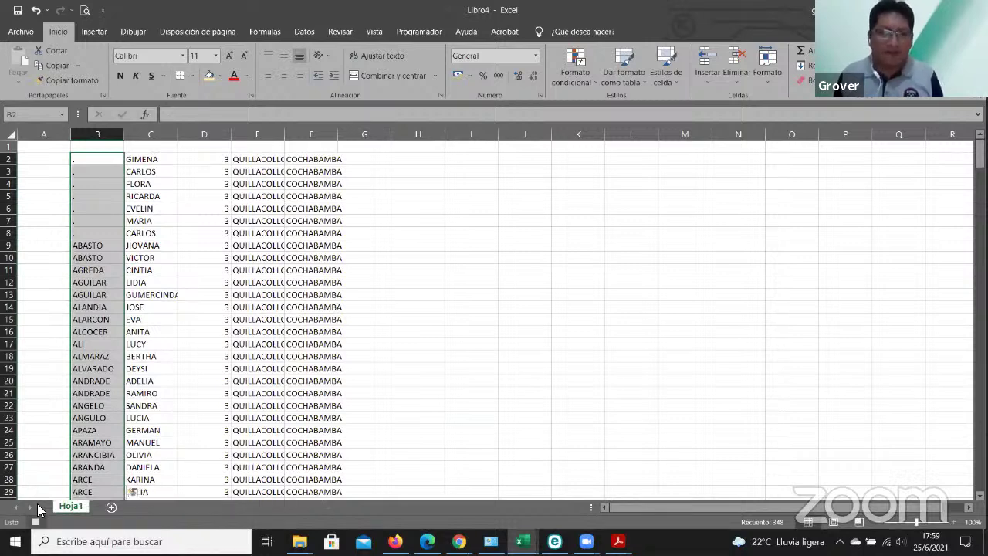
left_click(35, 522)
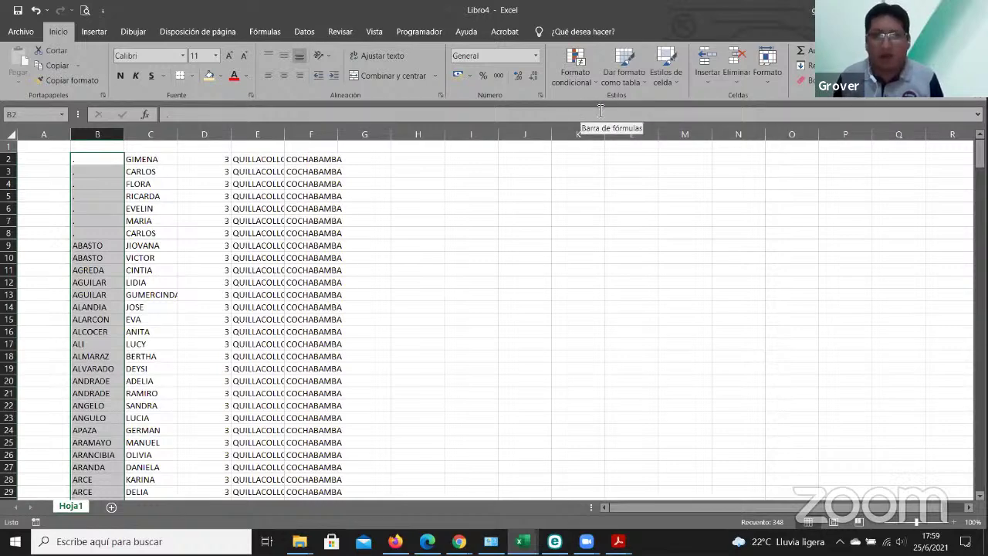
- From Developer > Macros, open the ordenar_apellidos macro's code in the VBA editor
left_click(423, 31)
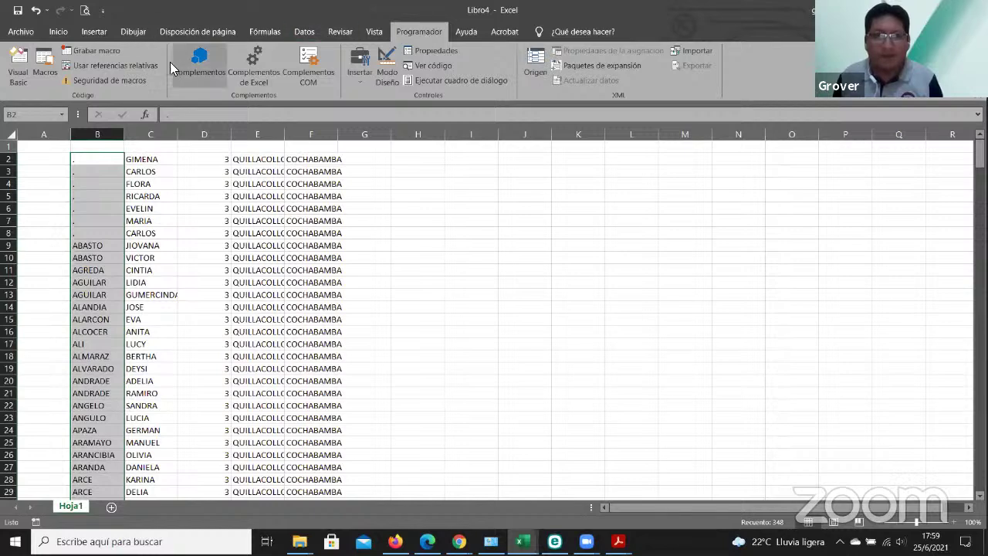
left_click(43, 68)
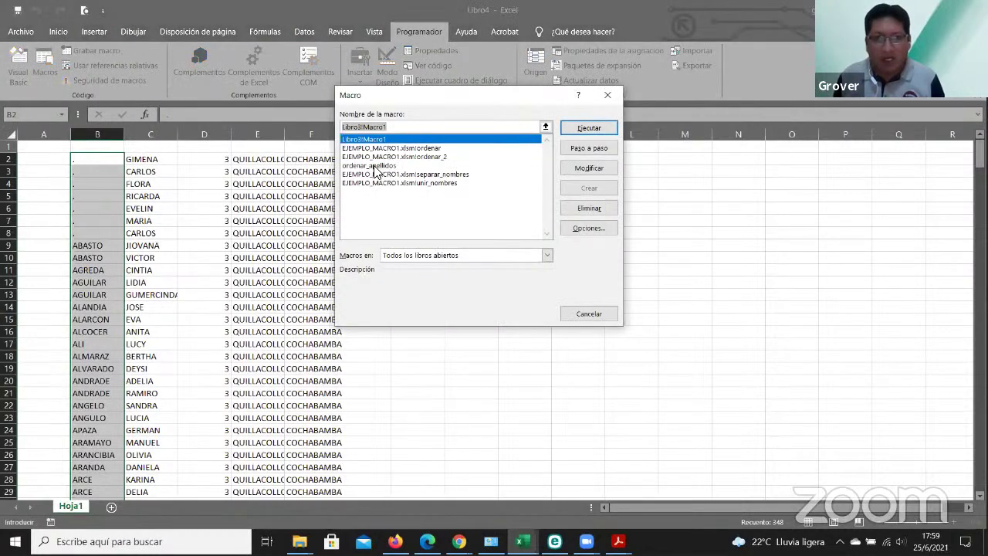
left_click(376, 166)
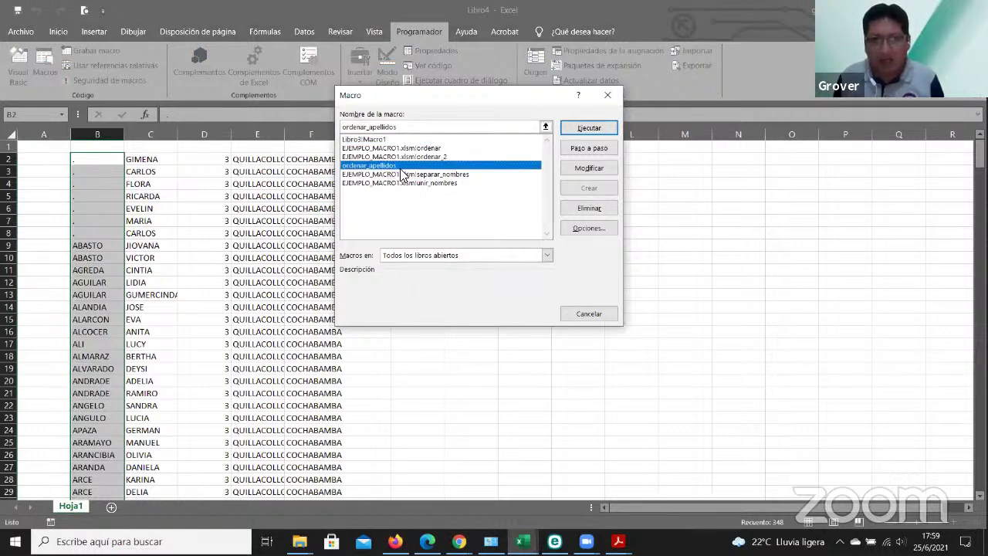
left_click(589, 168)
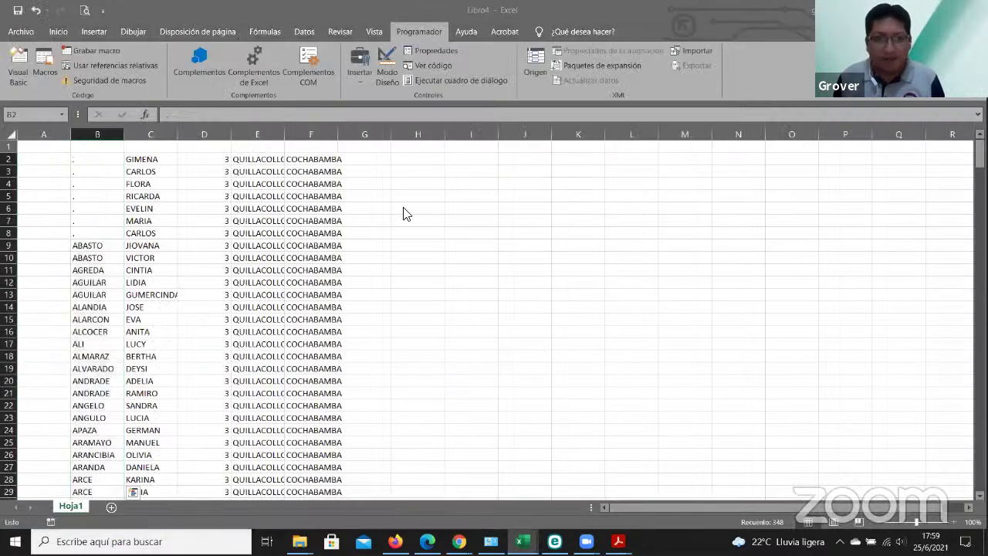
key("alt+Tab")
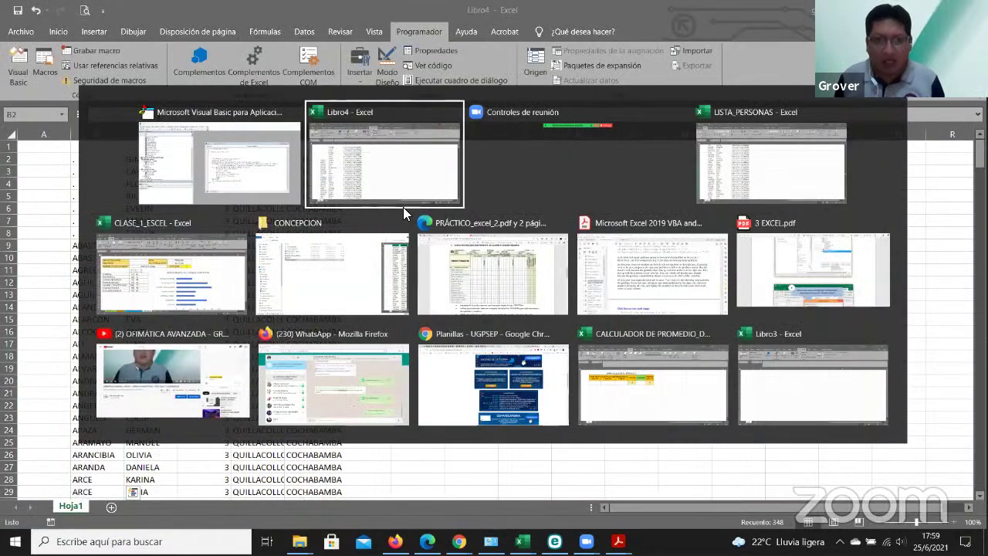
- Close the Module1 code window and the VBA editor, cancelling the save prompt
key("alt+shift+Tab")
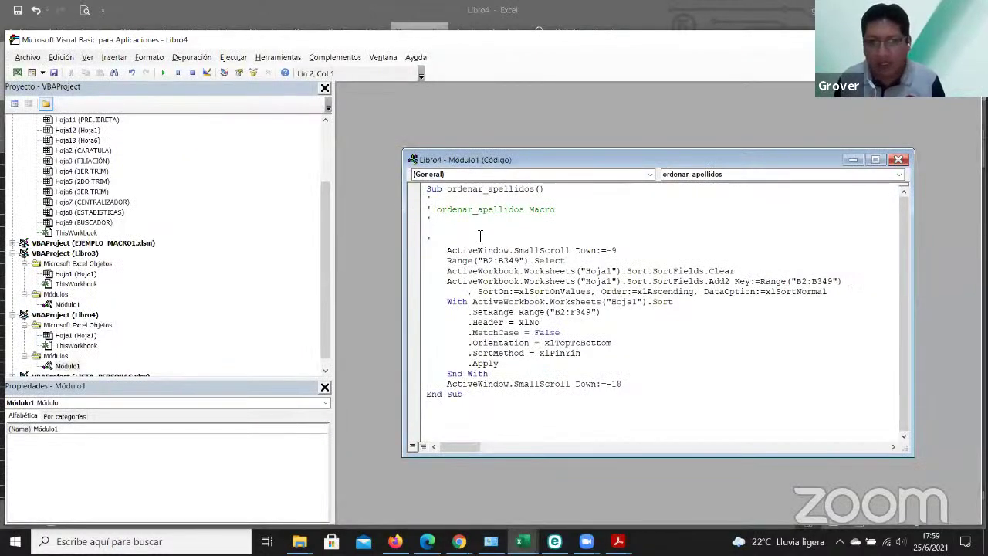
left_click(898, 159)
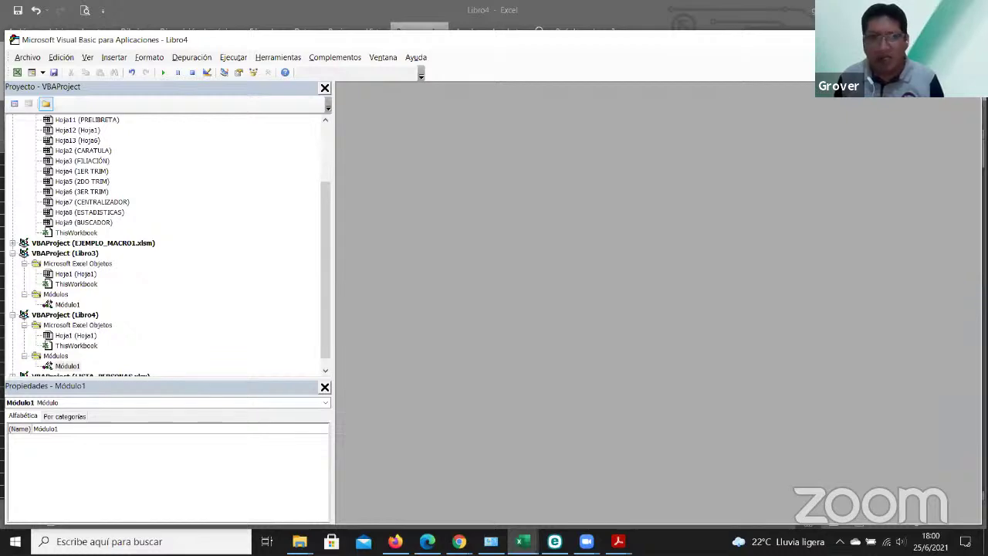
key("alt+F4")
key("alt+F4")
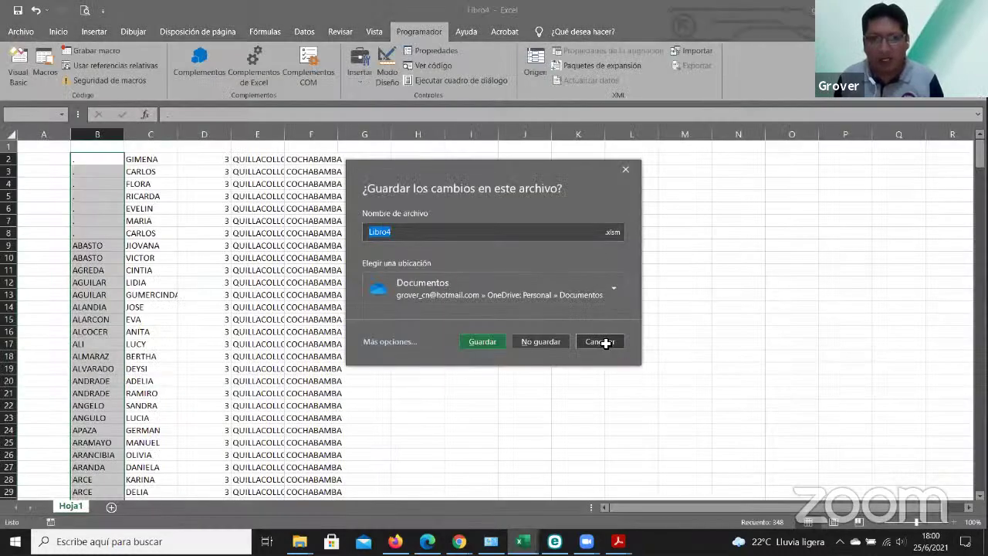
left_click(605, 342)
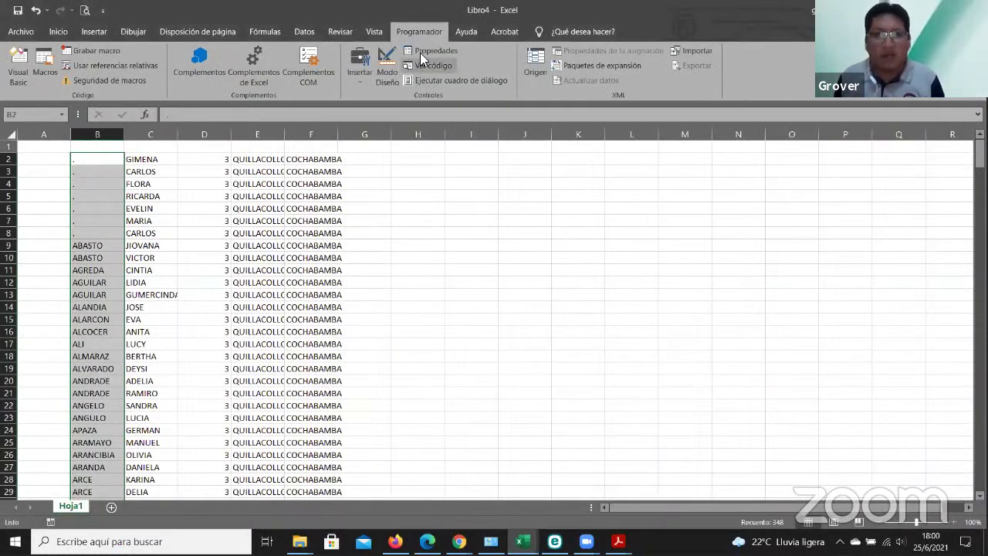
- Reopen the VBA editor, then return to the sorted name list on Hoja1
left_click(20, 65)
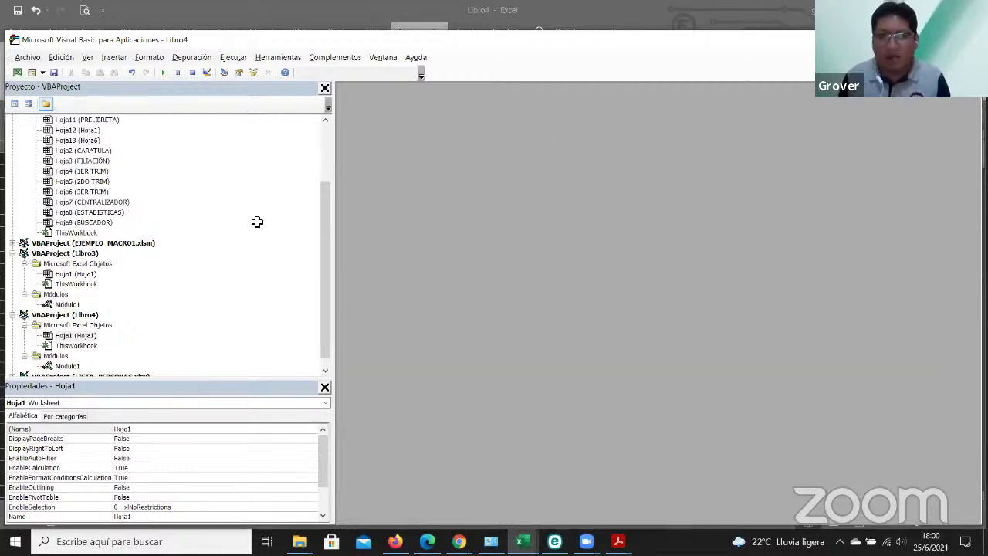
key("alt+F11")
left_click(418, 209)
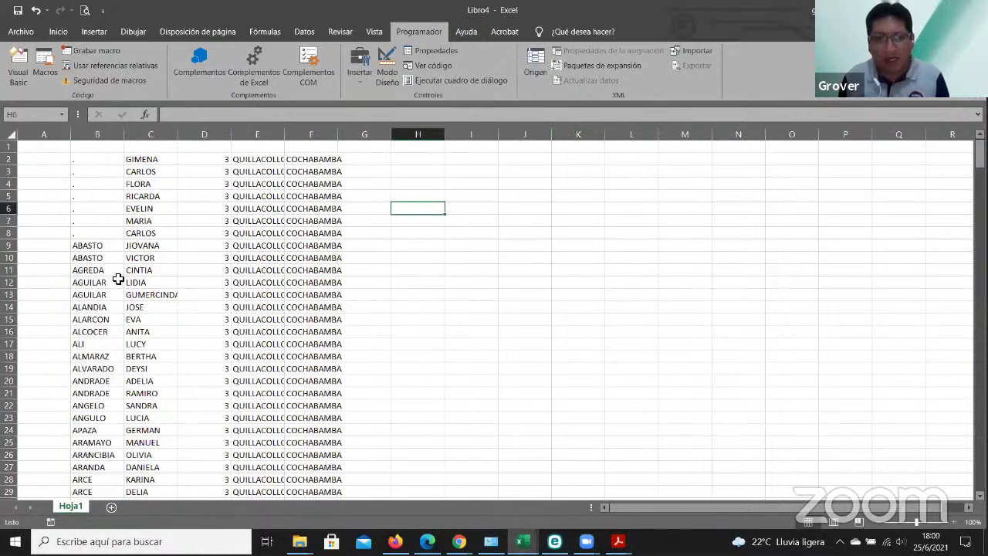
- Start Save As > Browse and point the dialog at the Desktop, locating the CONCEPCION folder
left_click(15, 35)
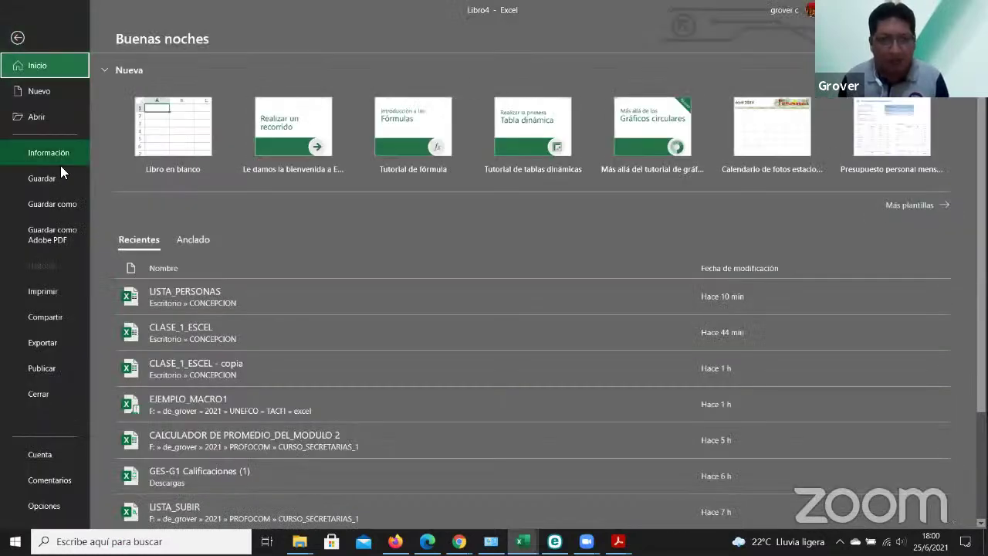
left_click(59, 204)
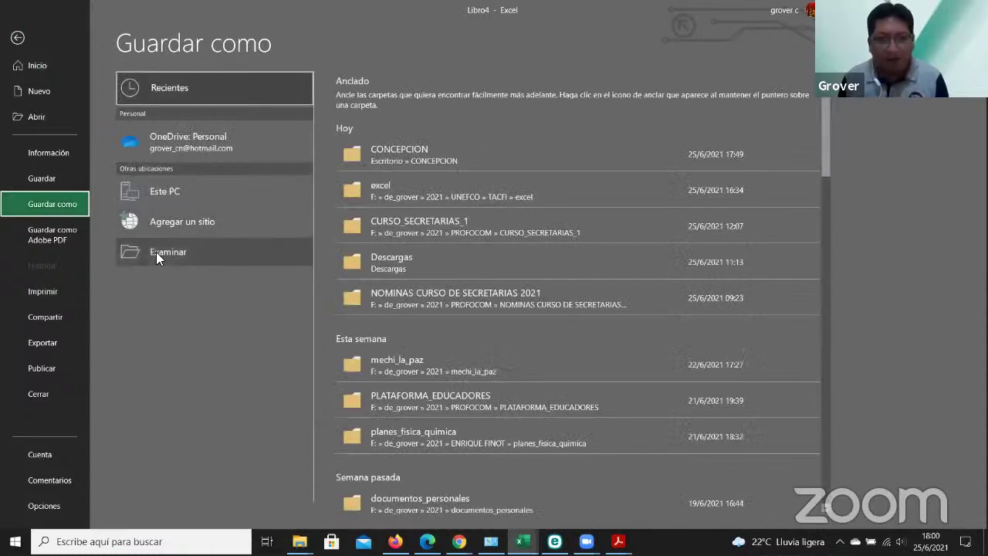
left_click(176, 256)
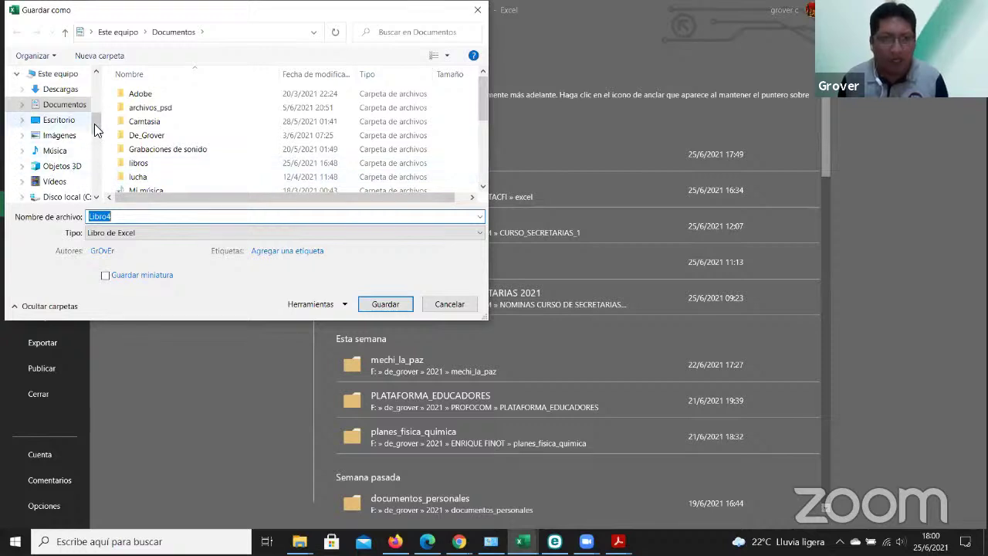
left_click_drag(94, 123, 94, 82)
left_click(27, 96)
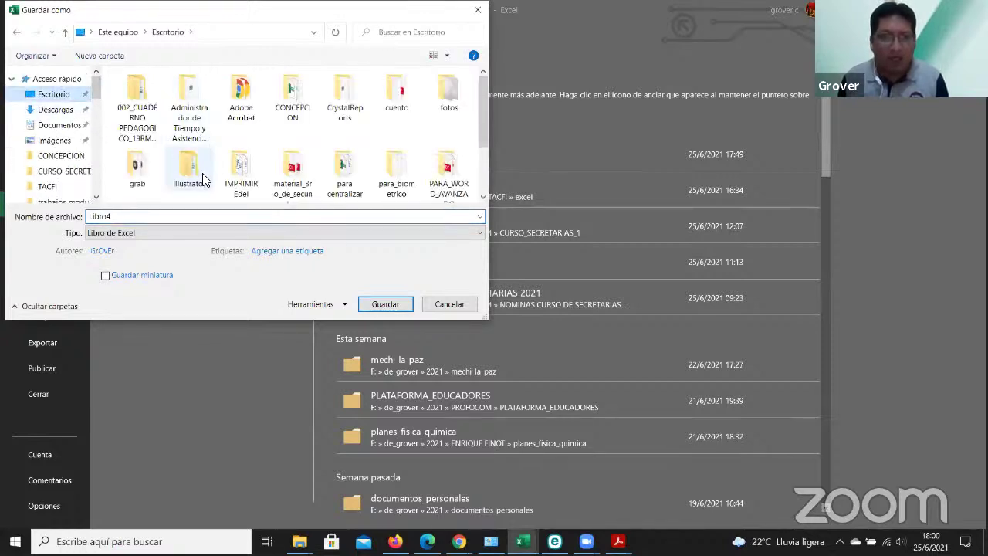
left_click(482, 201)
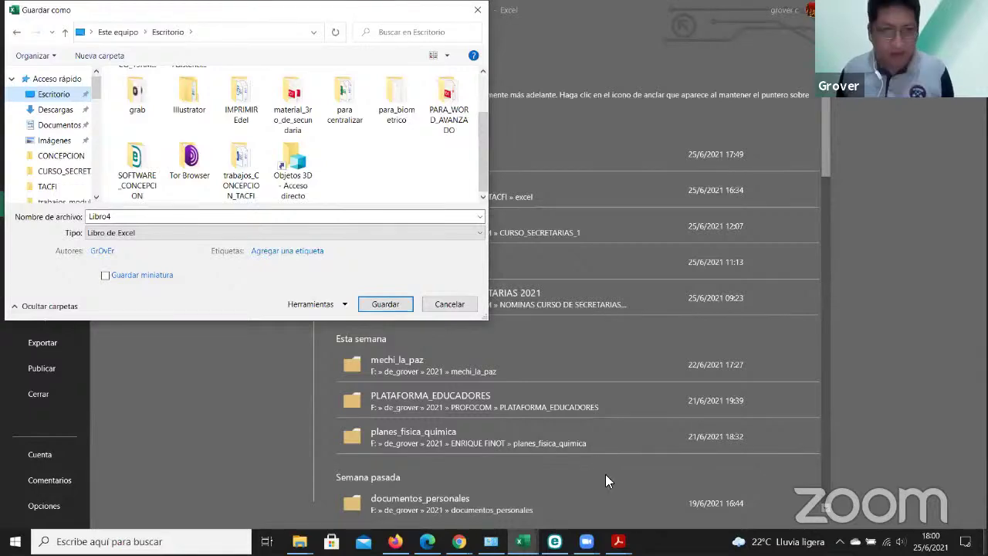
key("super+d")
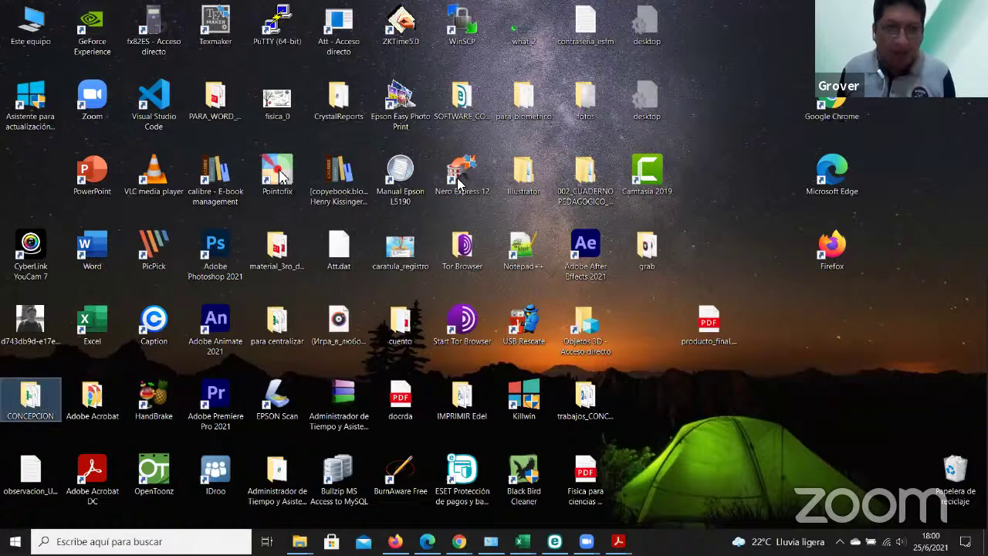
key("alt+Tab")
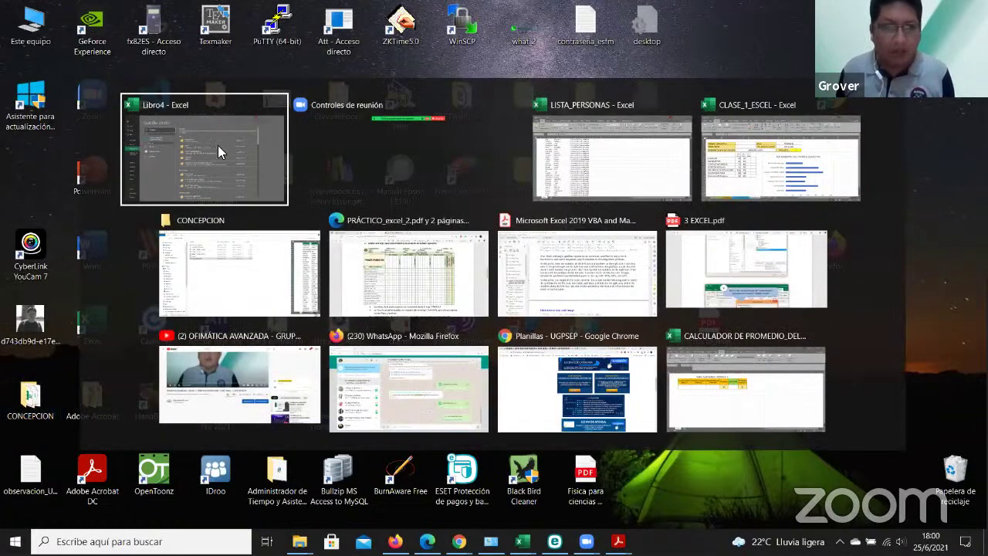
left_click(219, 147)
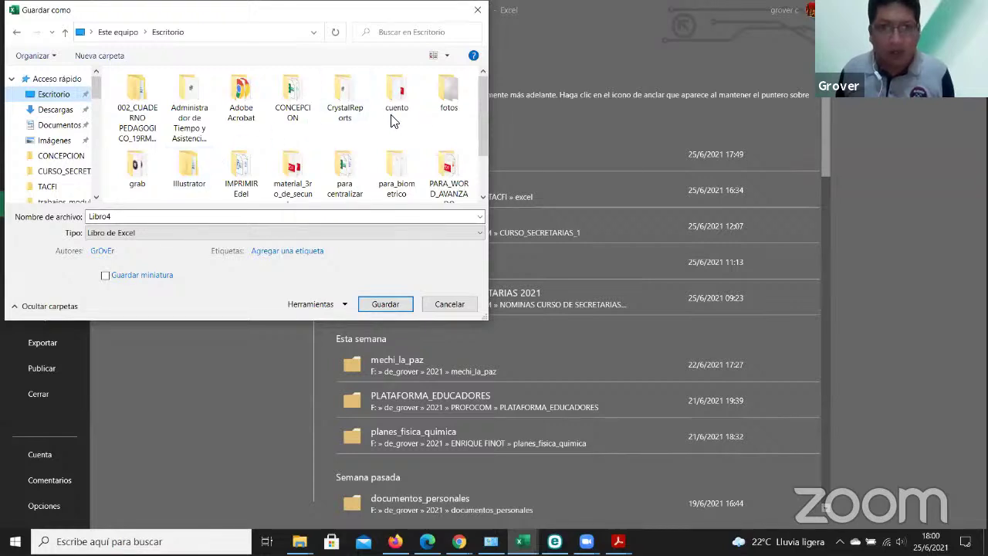
- Open the CONCEPCION folder, replace the file name with ejemplo_macros, and try saving
double_click(296, 97)
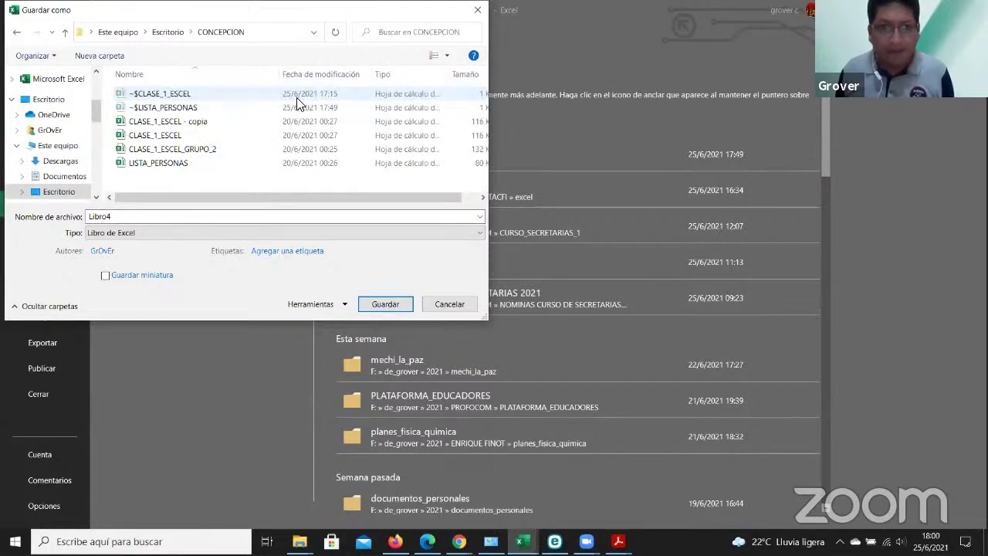
double_click(128, 215)
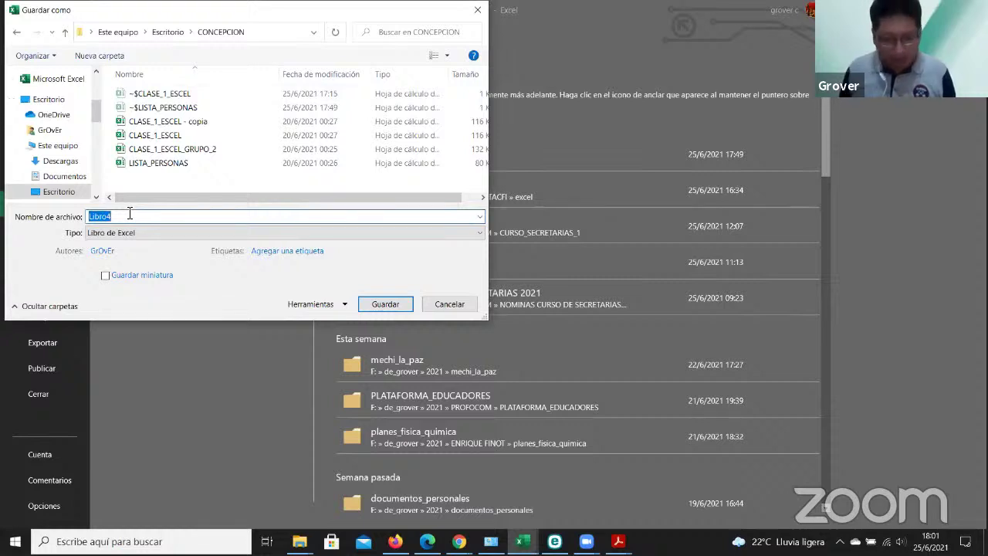
type("c")
type("lo")
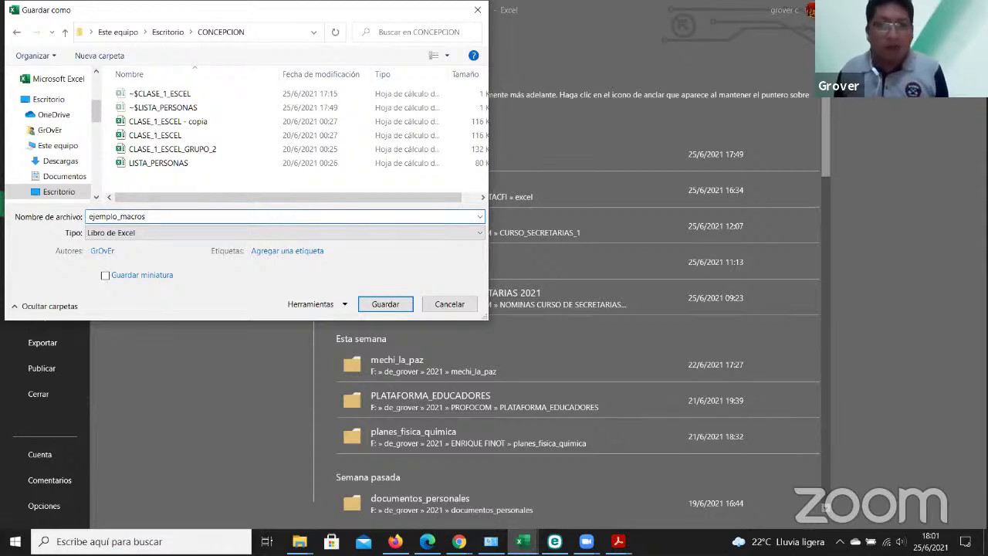
left_click(383, 302)
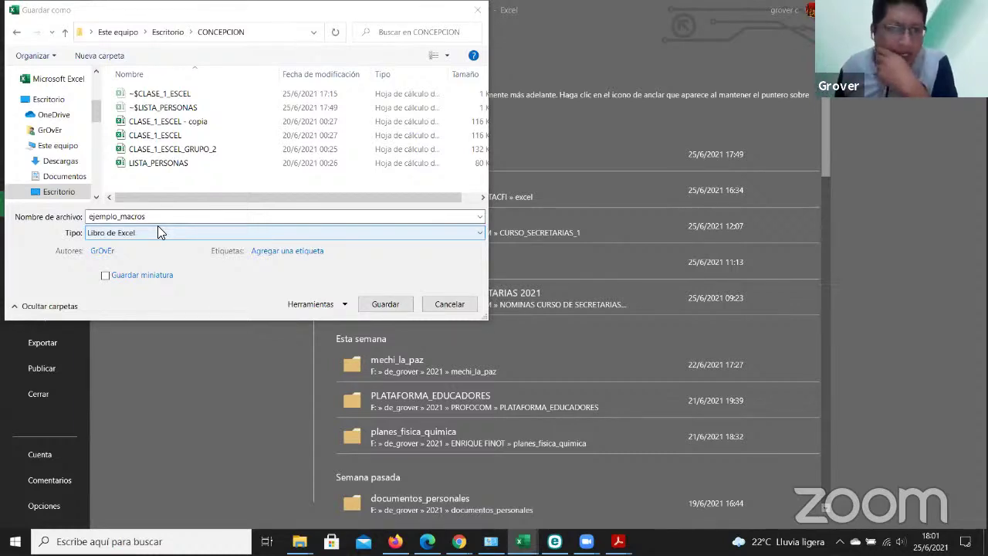
- Change the type to 'Libro de Excel habilitado para macros' and save
left_click(157, 232)
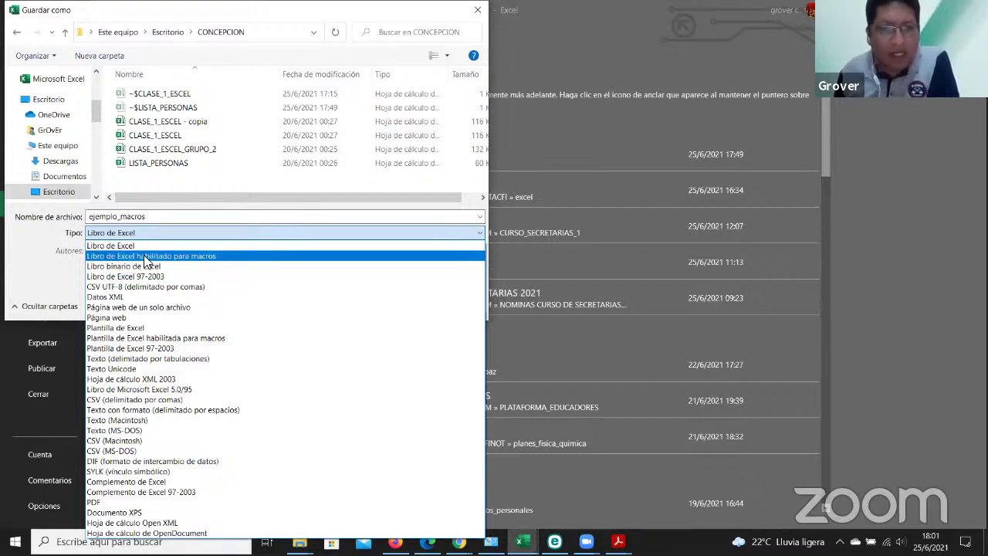
key("Up")
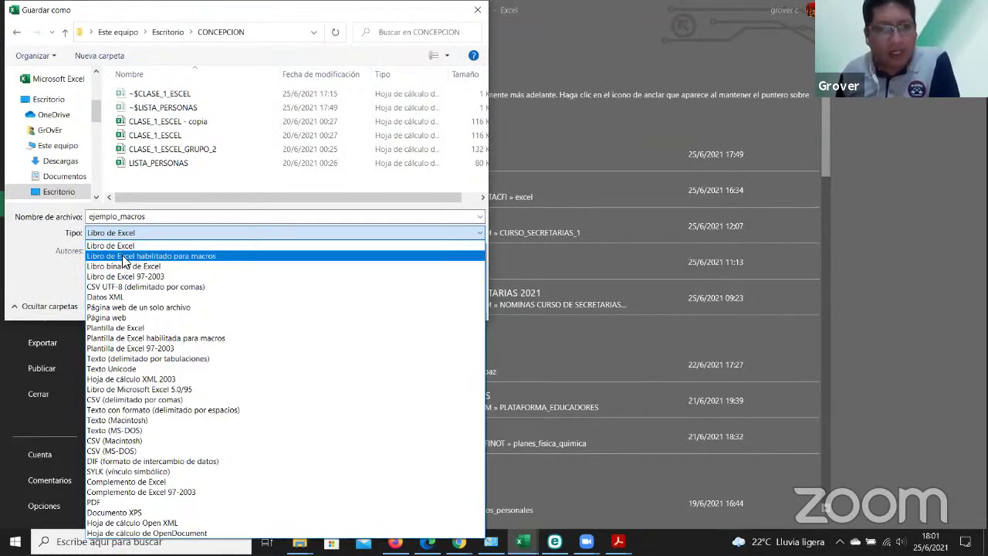
left_click(180, 257)
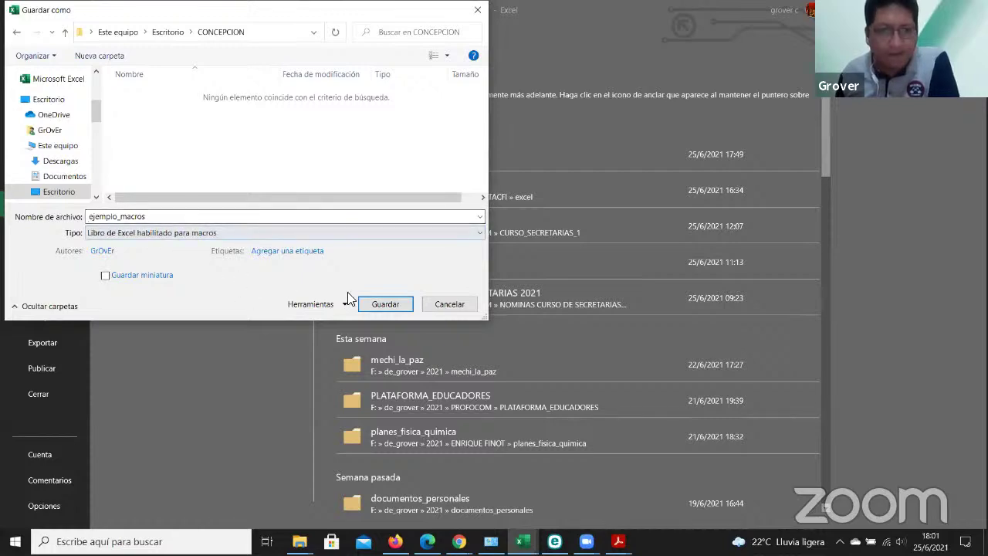
left_click(384, 305)
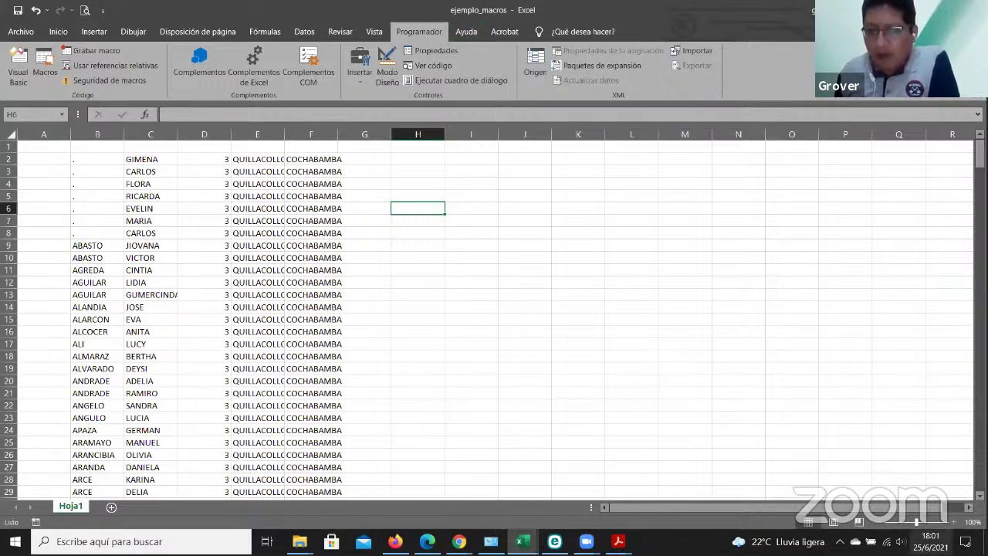
- Bring the CONCEPCION folder window forward and set its view to Iconos muy grandes
mouse_move(299, 541)
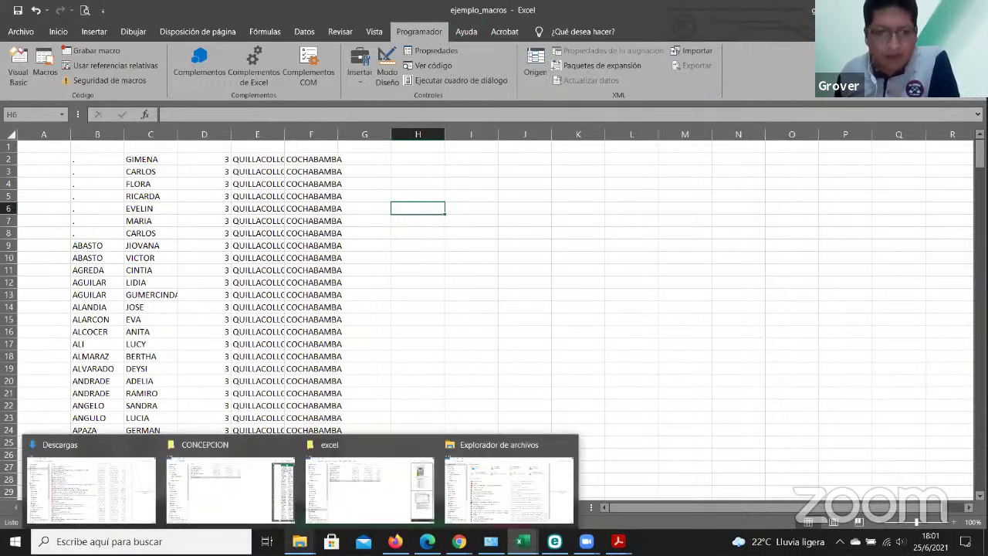
left_click(232, 481)
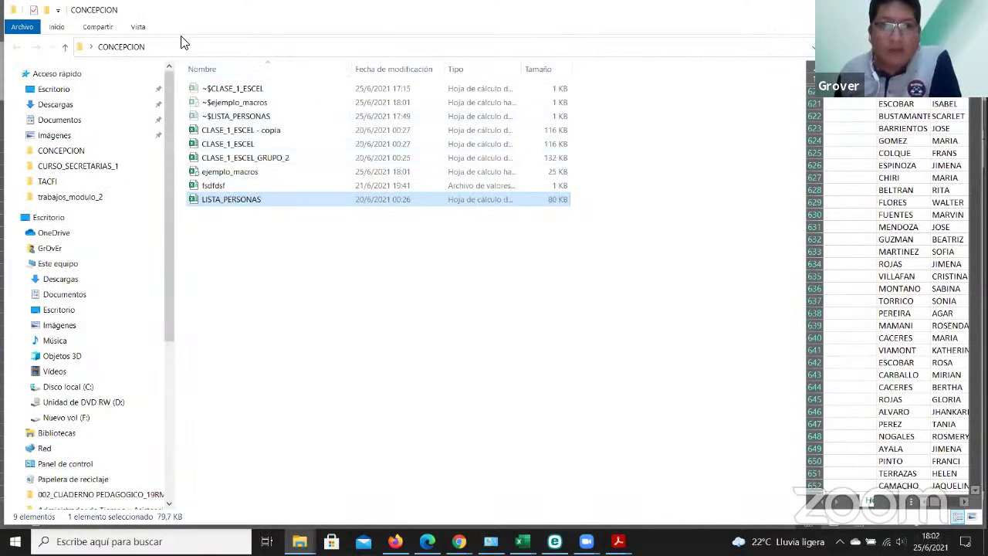
left_click(142, 27)
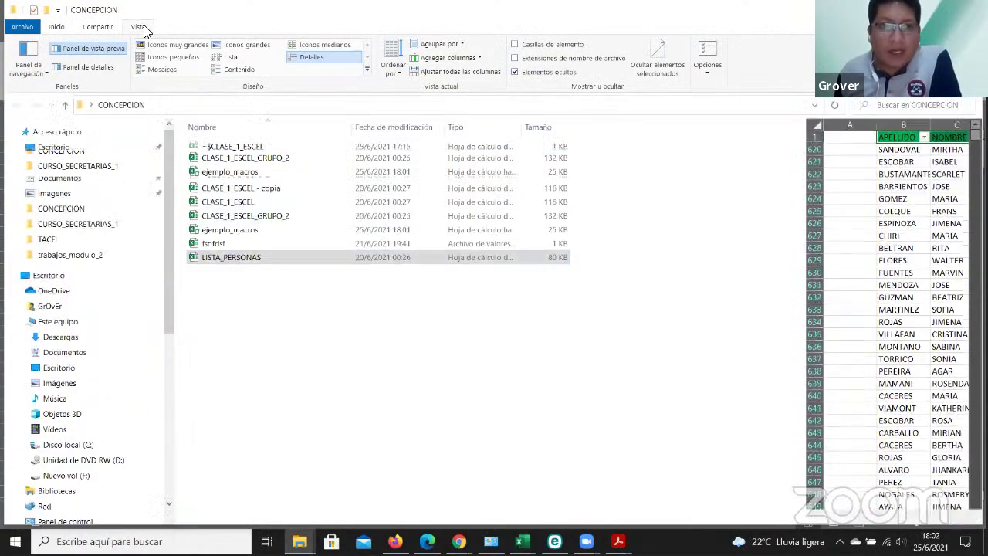
left_click(180, 47)
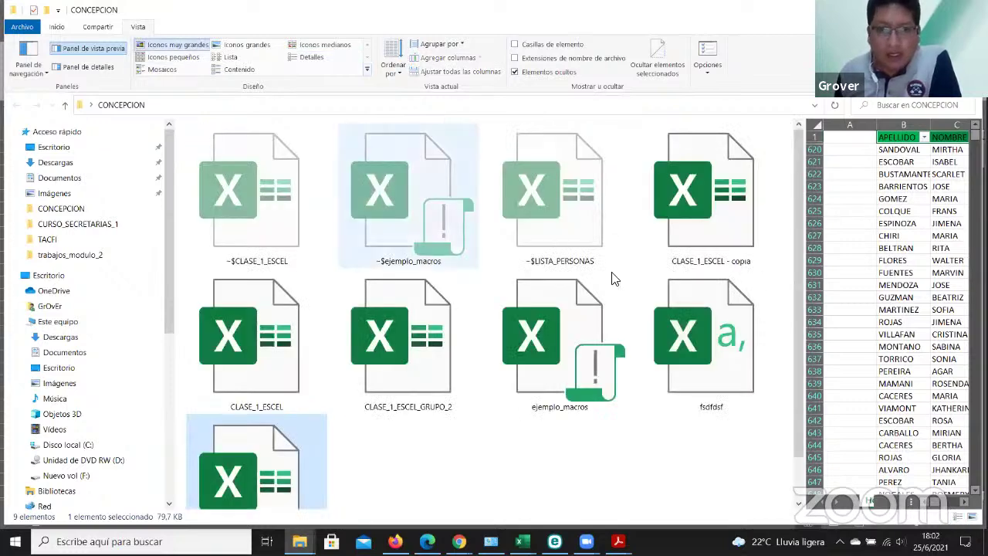
- Compare the ejemplo_macros and CLASE_1_ESCEL_GRUPO_2 file icons, then show the desktop
left_click(559, 378)
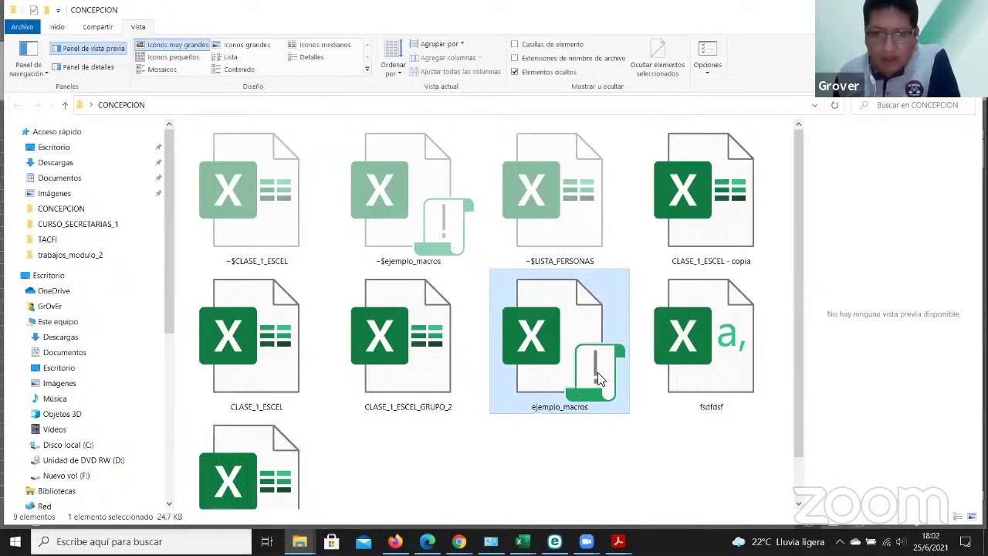
left_click(394, 340)
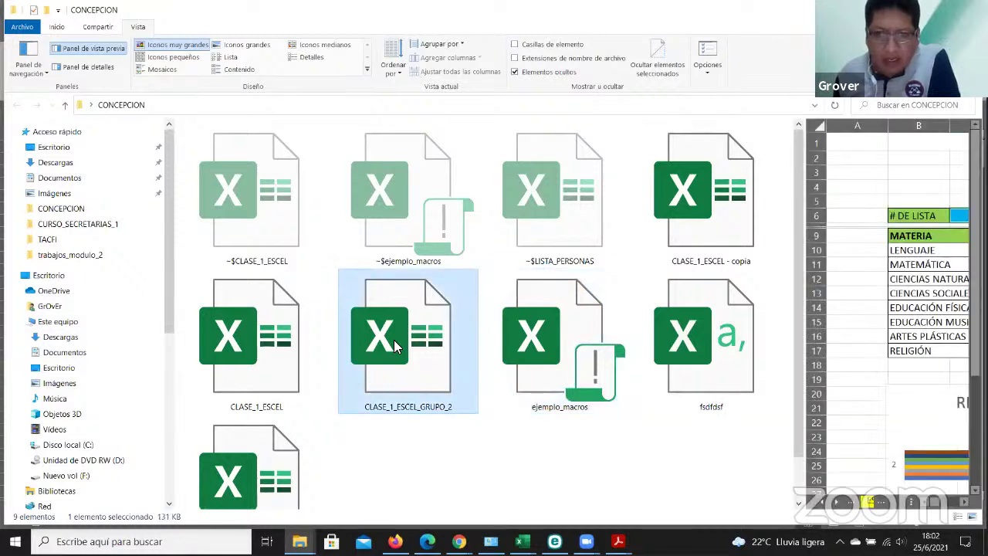
left_click(564, 355)
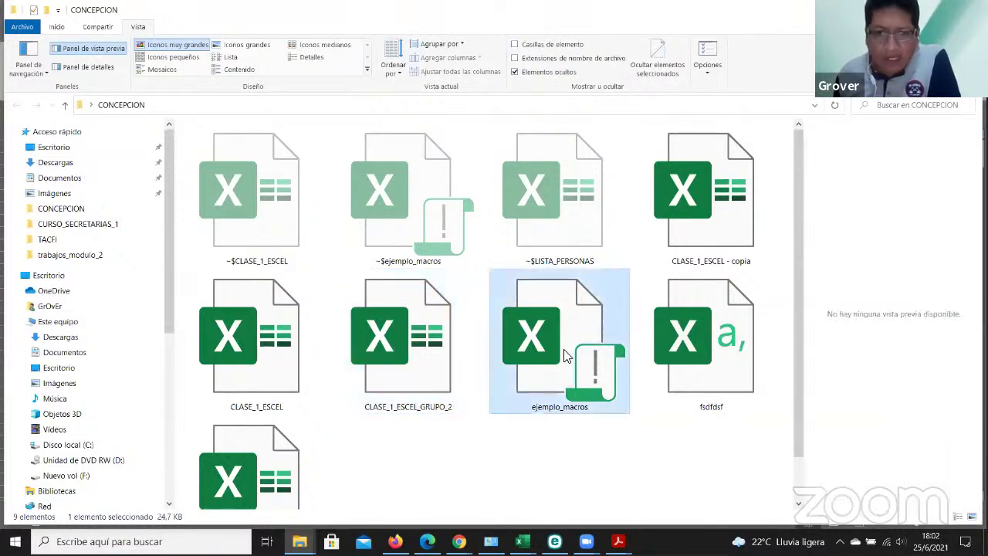
left_click(407, 336)
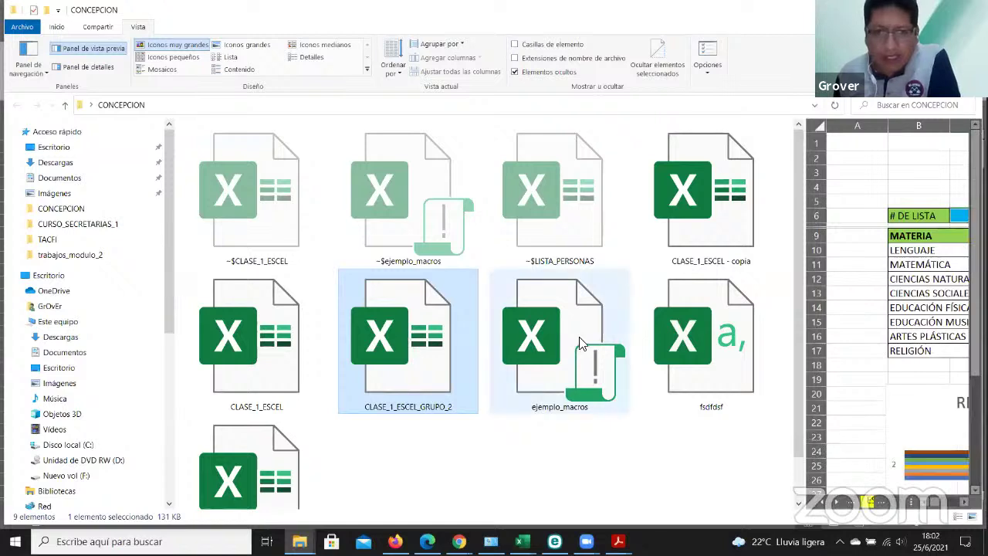
left_click(569, 345)
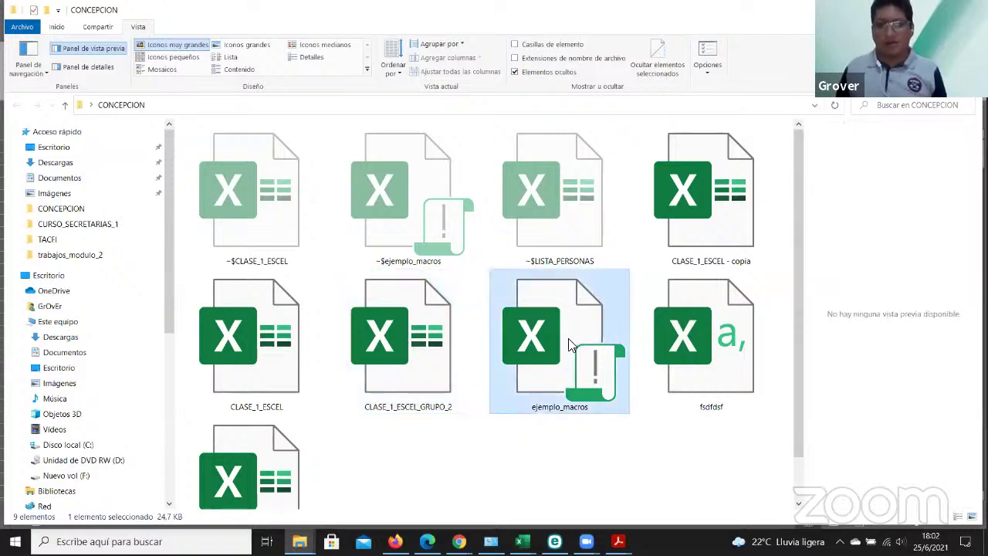
left_click(397, 343)
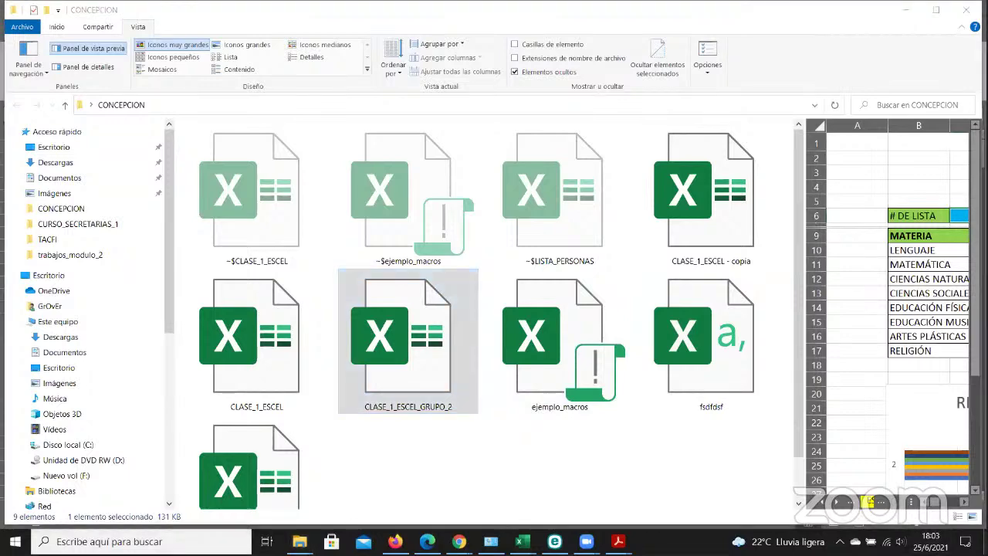
key("super+d")
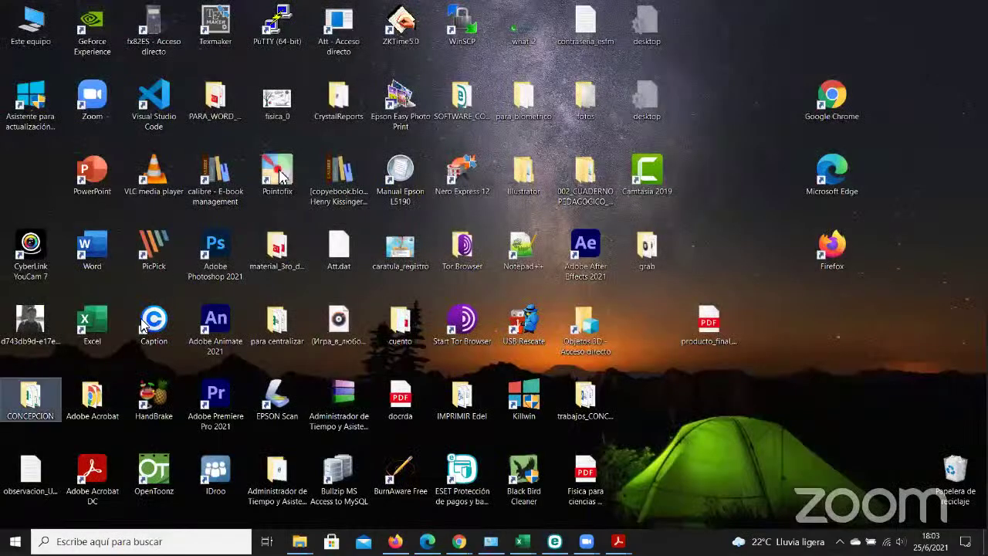
- Launch Word with a blank document and enable Programador under Personalizar cinta de opciones
double_click(108, 257)
left_click(161, 114)
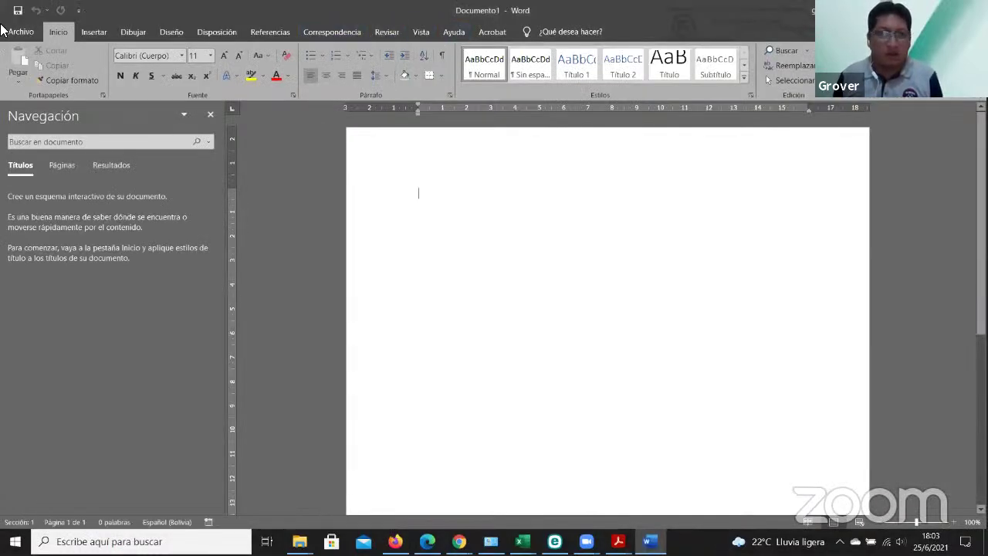
left_click(11, 31)
left_click(42, 497)
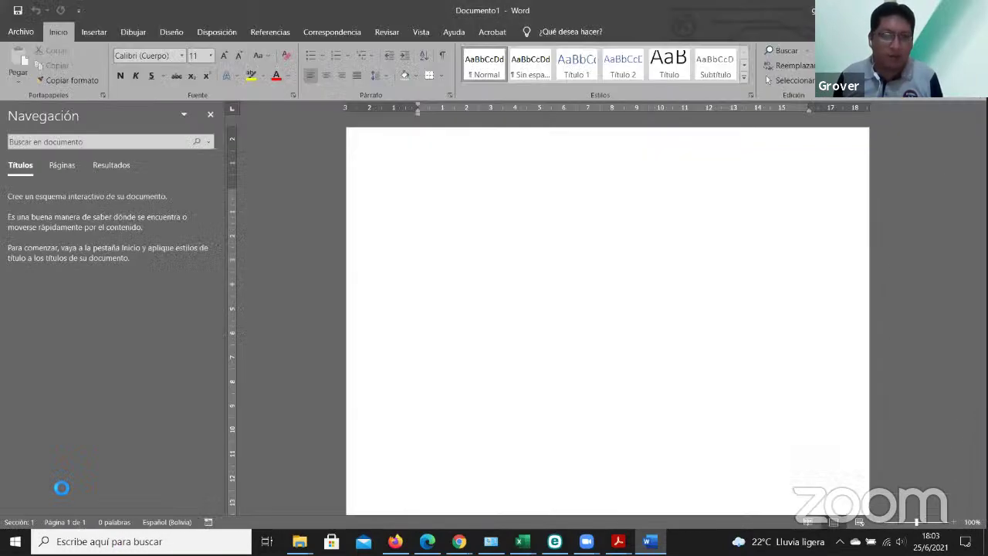
left_click(314, 202)
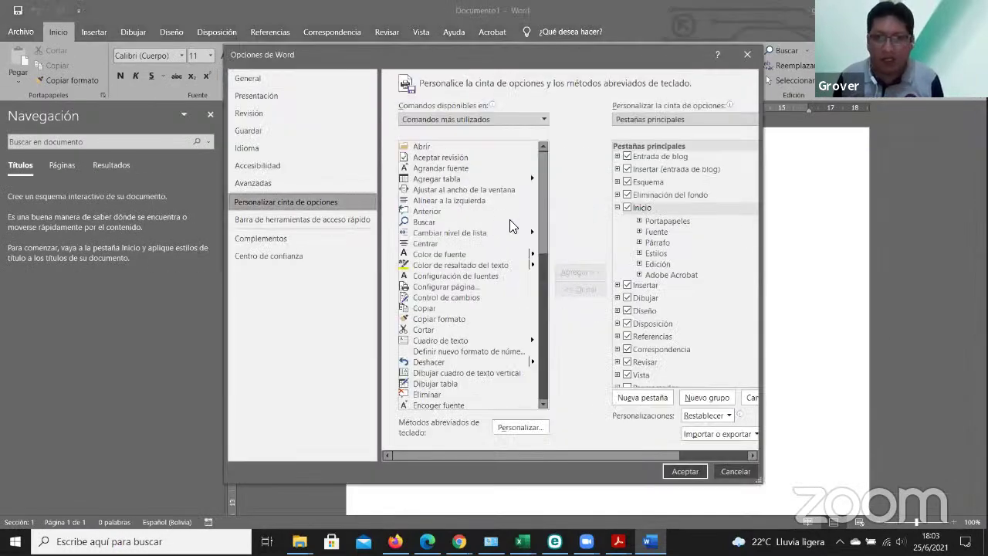
scroll(664, 374, "down", 2)
left_click(629, 341)
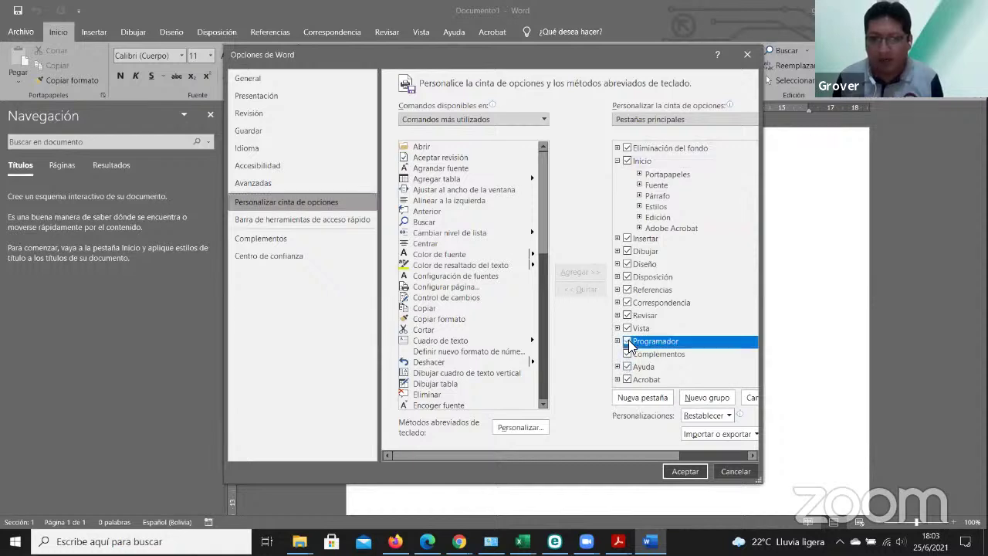
left_click(674, 470)
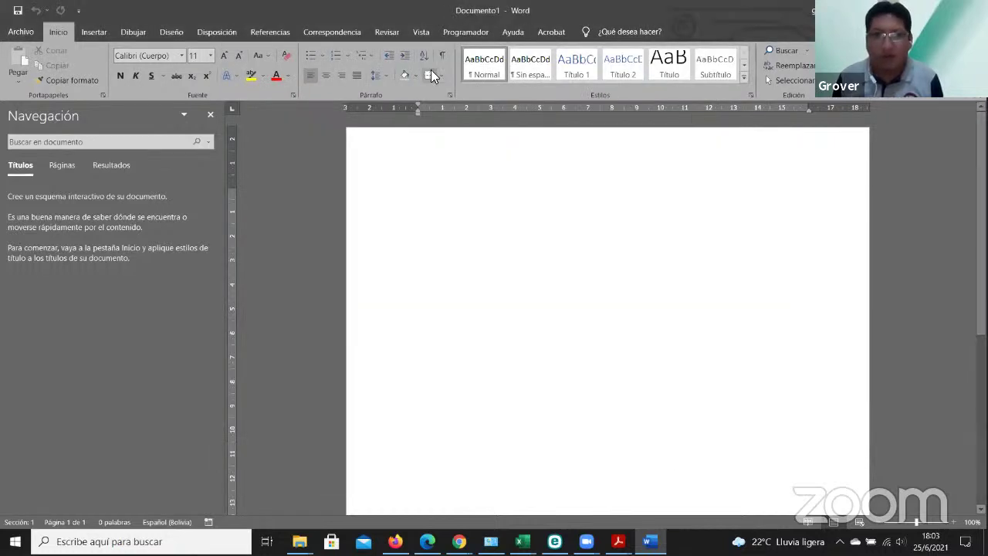
left_click(4, 34)
- Start Save As > Examinar and navigate to the Escritorio's CONCEPCION folder
left_click(65, 205)
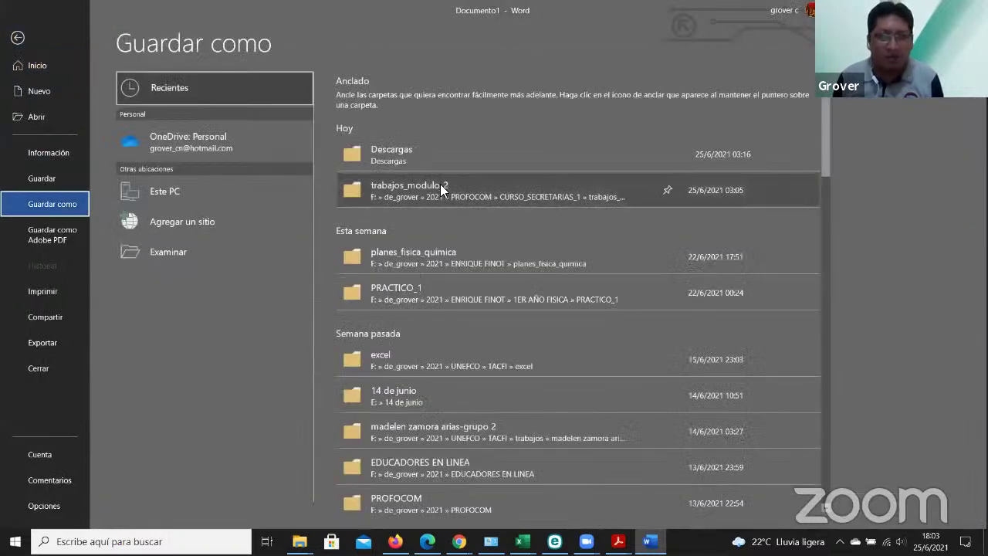
left_click(166, 256)
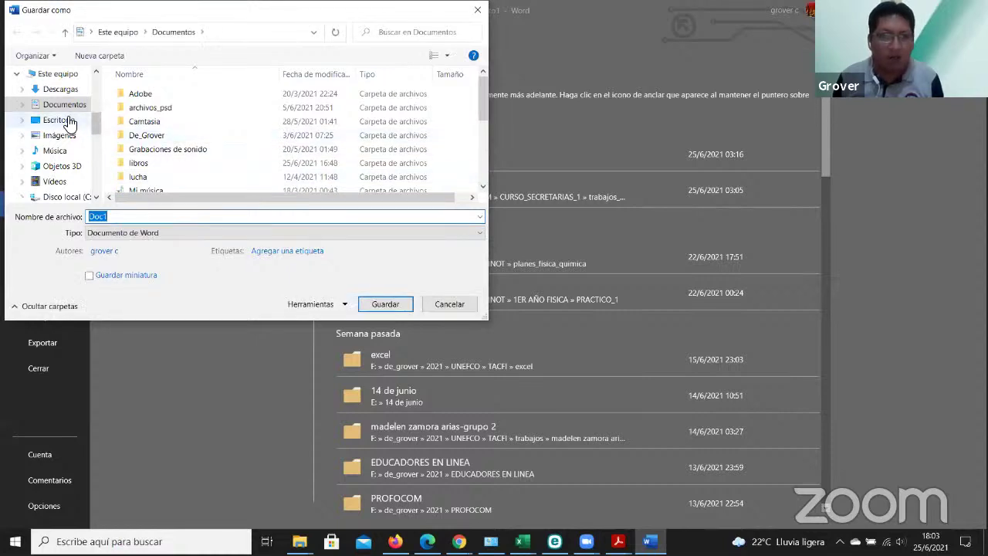
scroll(66, 88, "up", 2)
scroll(66, 88, "up", 2)
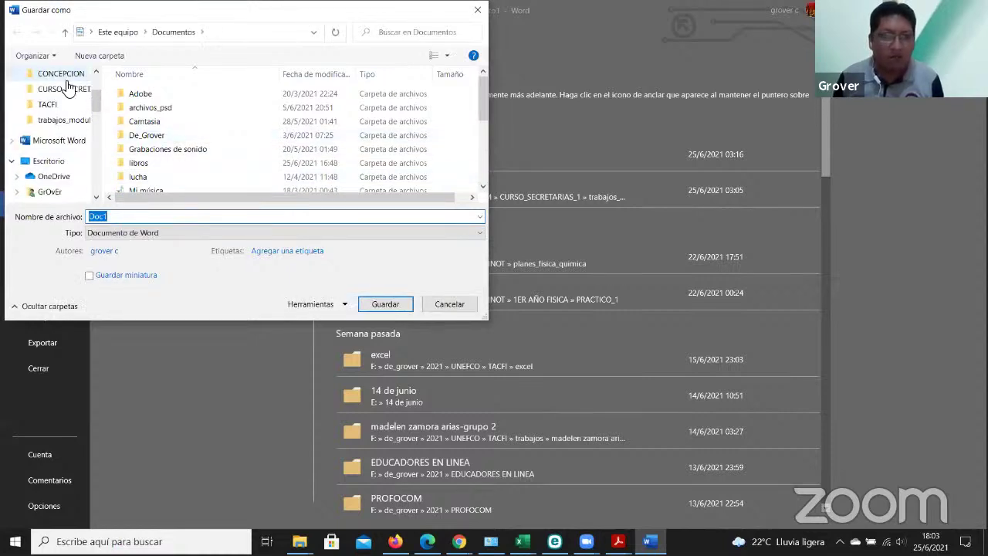
left_click(48, 161)
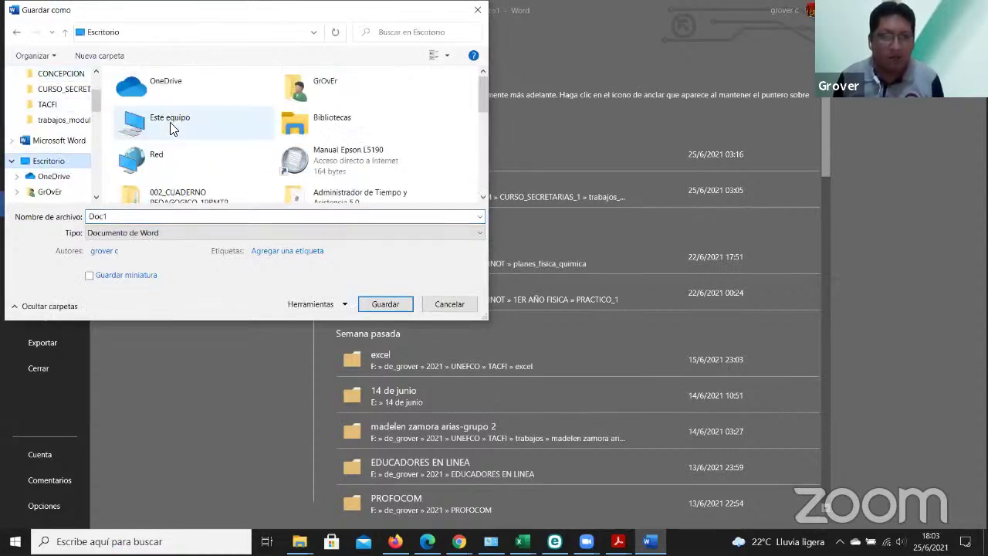
left_click(392, 135)
scroll(390, 139, "down", 1)
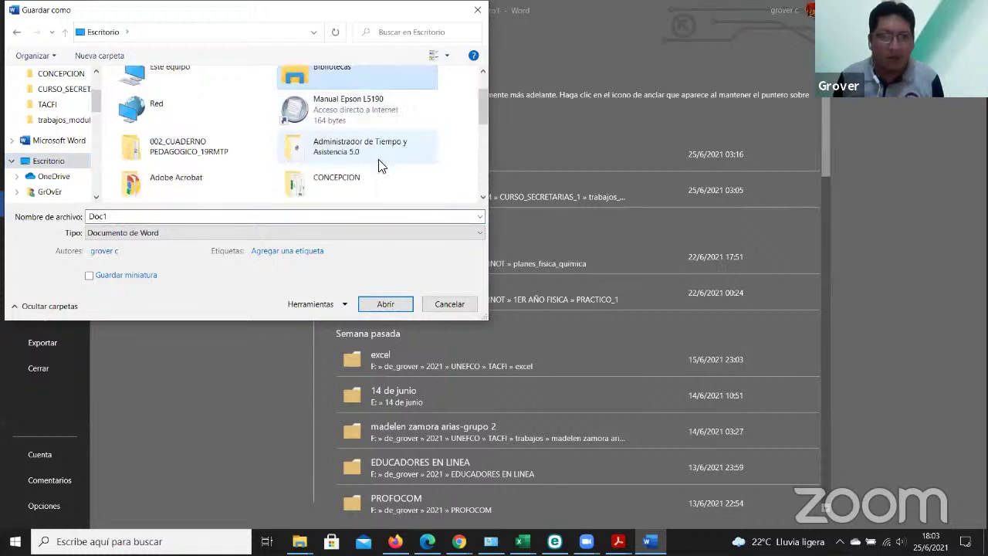
double_click(309, 172)
- Save as Doc1 with type 'Documento habilitado con macros de Word', then switch to Explorer
left_click(183, 233)
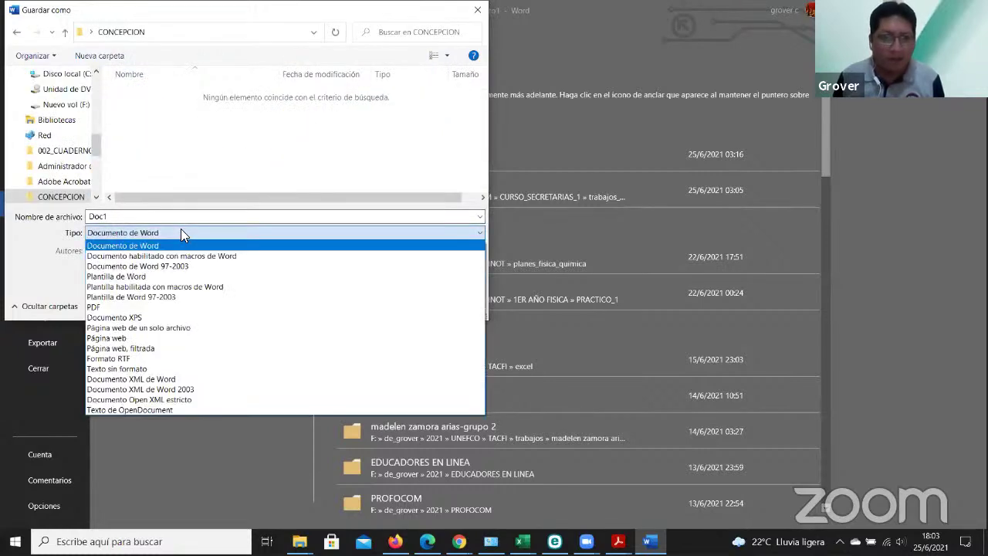
left_click(151, 256)
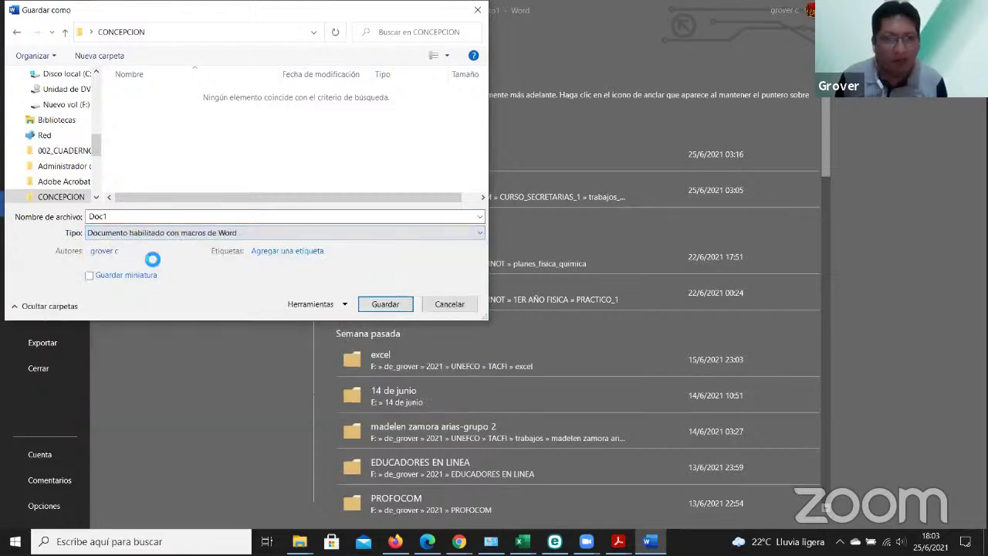
left_click(382, 304)
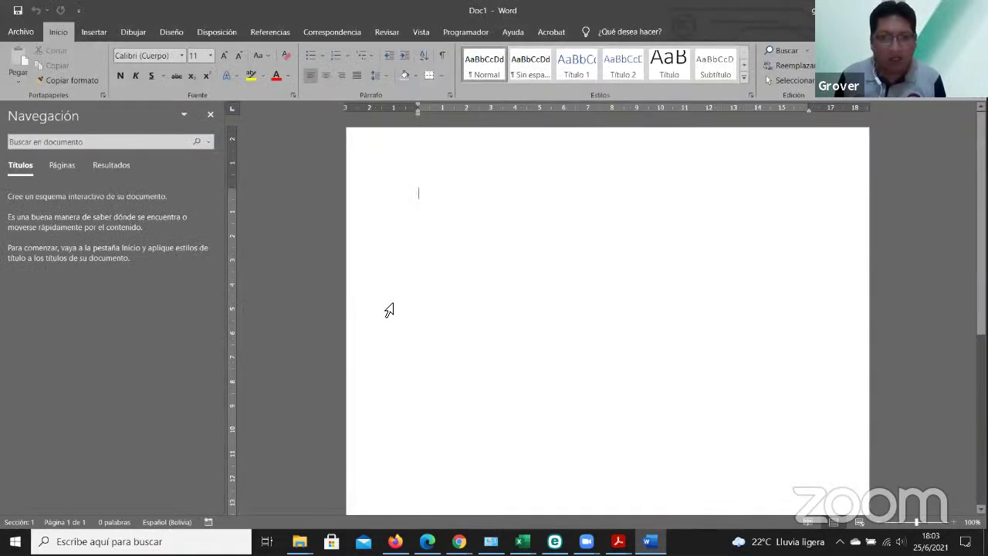
key("alt+Tab")
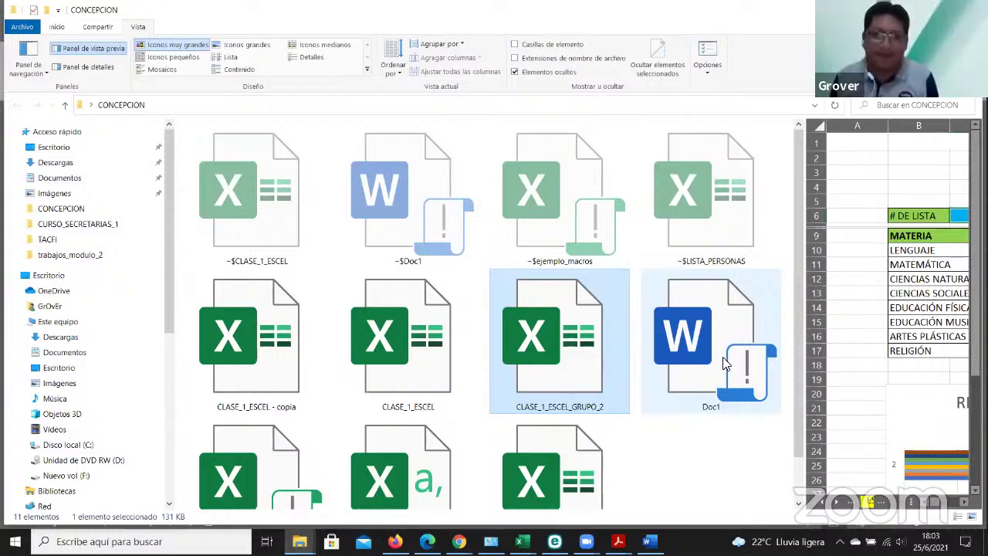
- Cycle through the open windows to glance at the LISTA_PERSONAS workbook
key("alt+Tab")
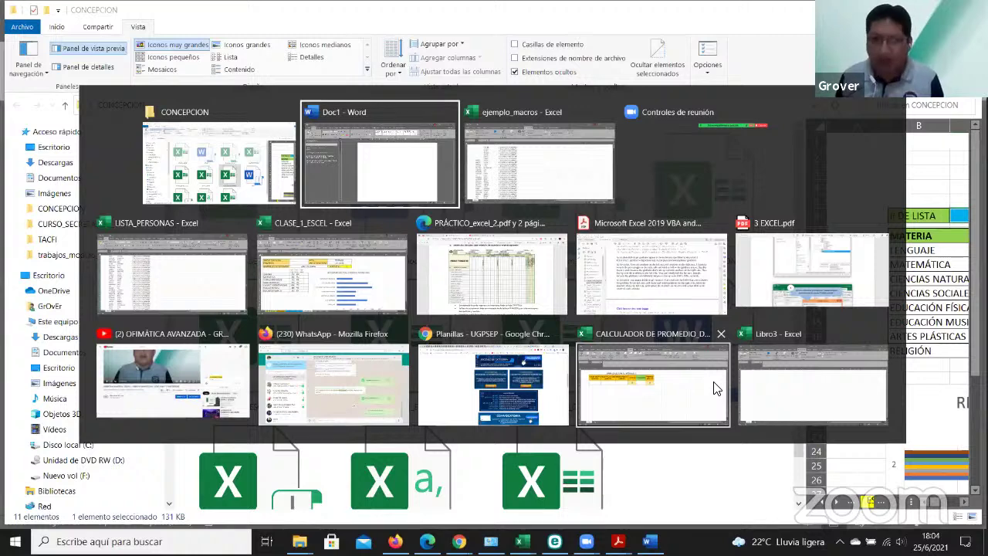
key("alt+shift+Tab")
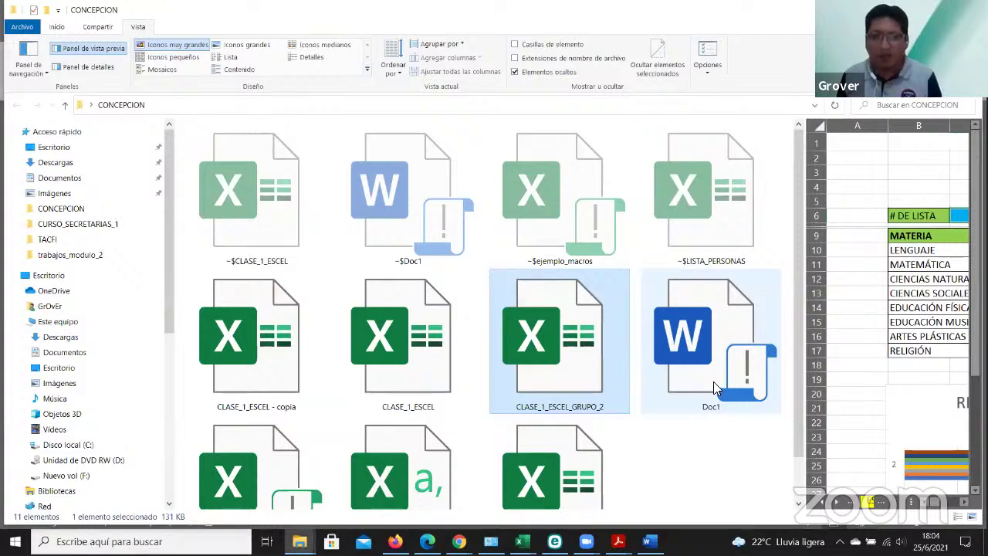
key("alt+Tab")
key("alt+Tab")
key("alt+shift+Tab")
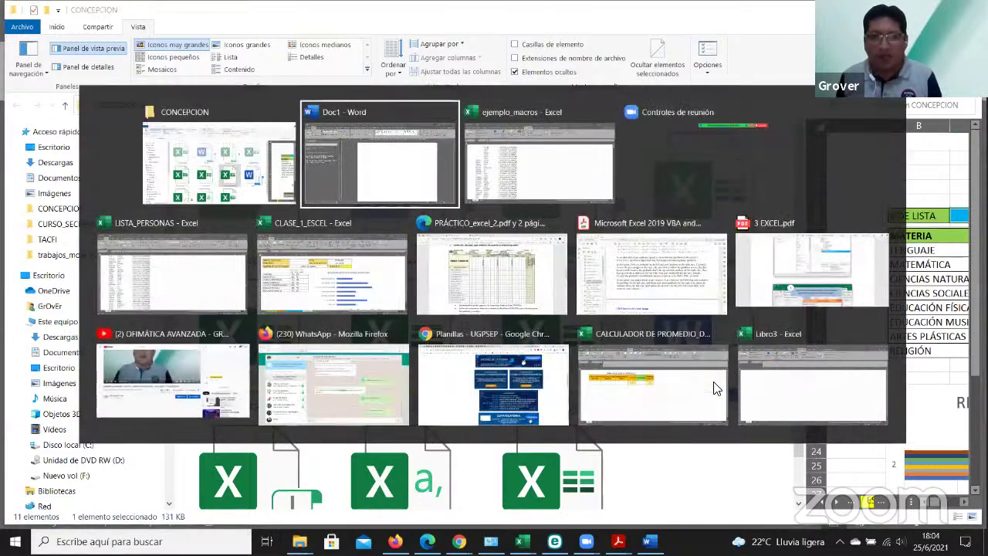
key("alt+Tab")
key("alt+Tab")
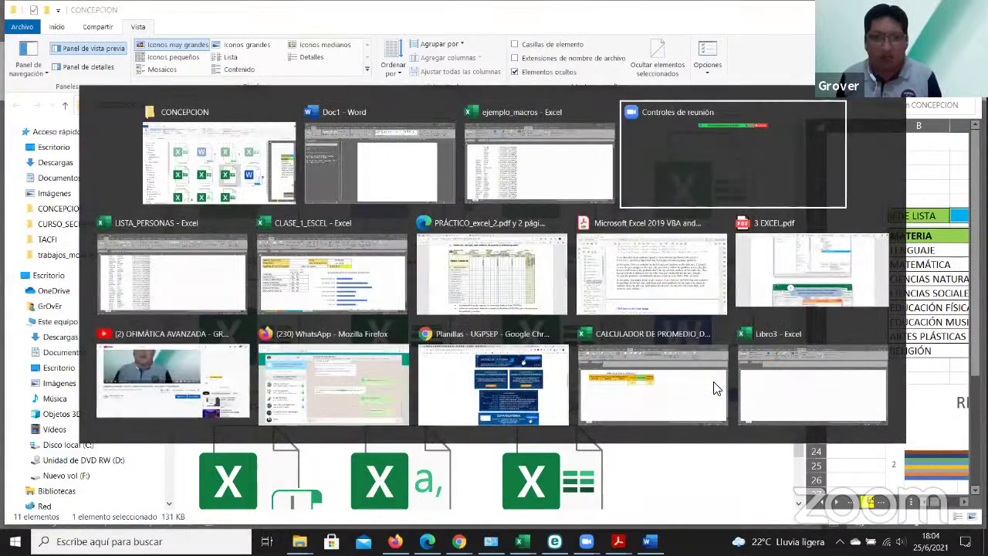
key("alt+Tab")
key("alt+shift+Tab")
key("alt+Tab")
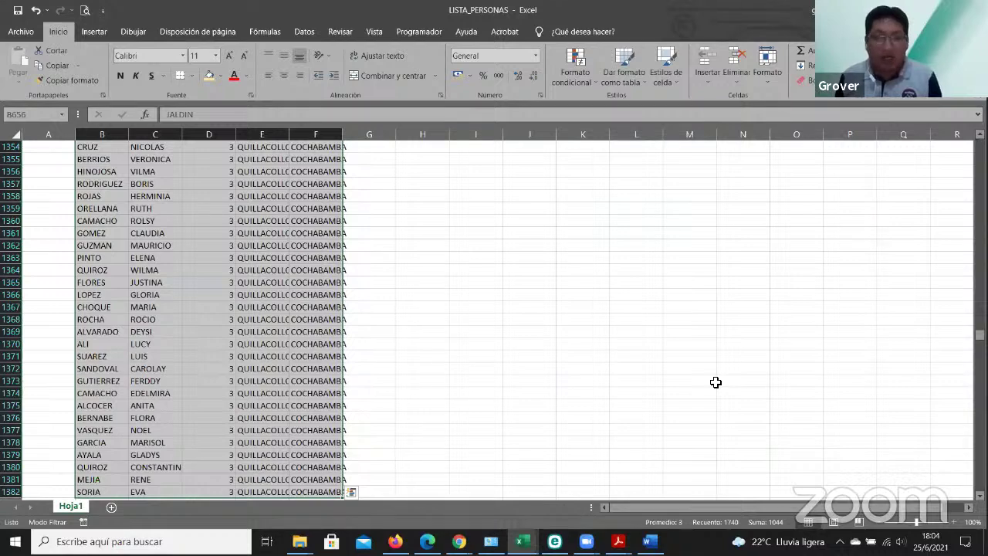
- Back in the CONCEPCION folder, scroll down and select the ejemplo_macros workbook
key("alt+Tab")
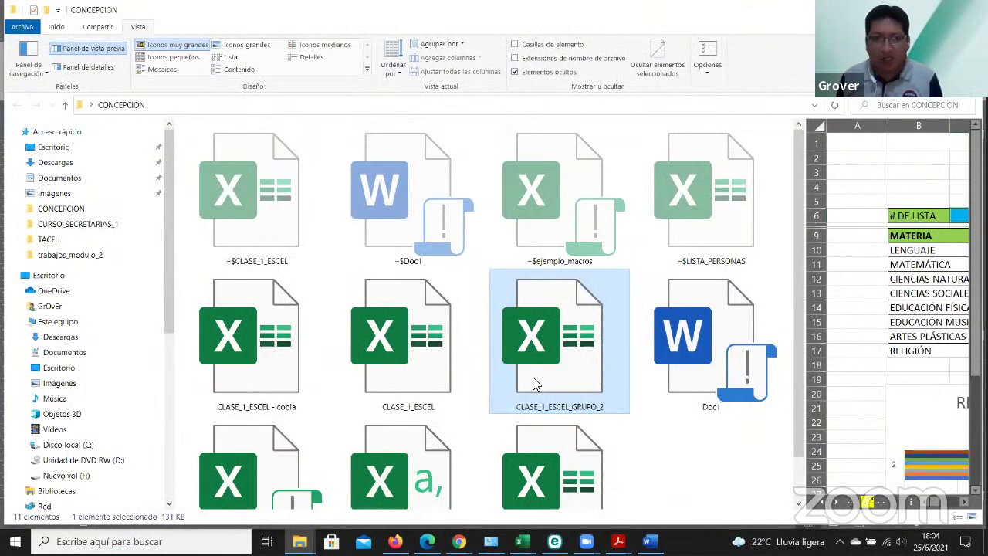
key("alt+Tab")
key("alt+Tab")
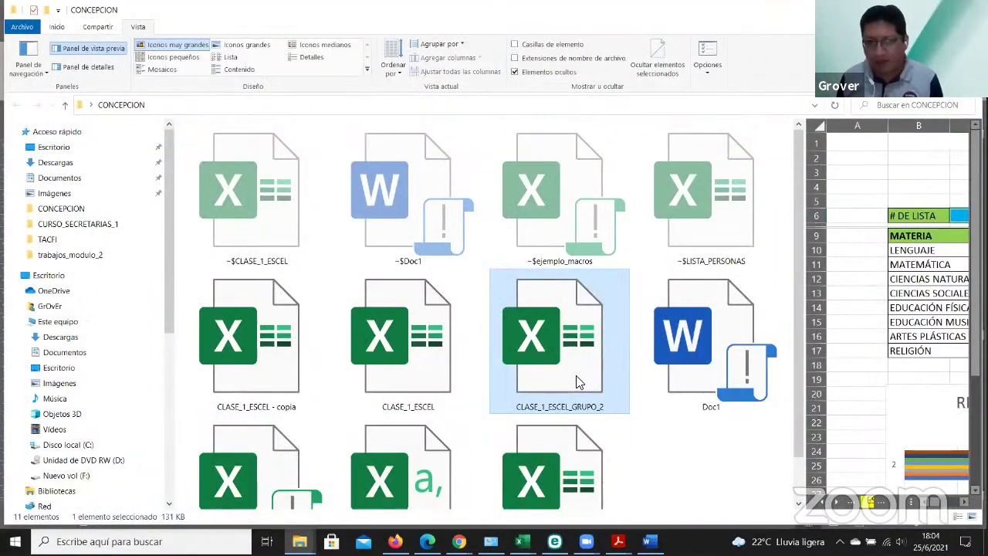
scroll(573, 349, "down", 1)
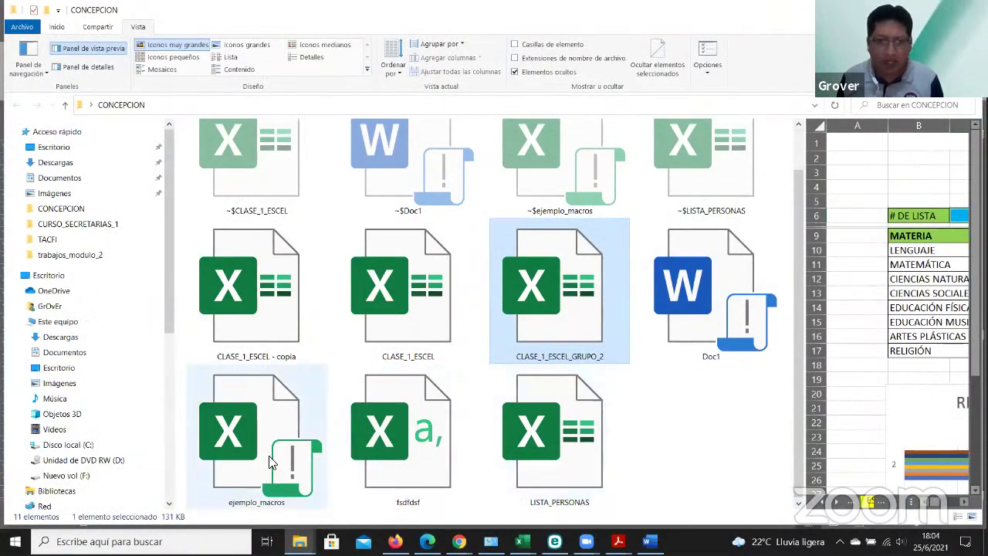
left_click(278, 454)
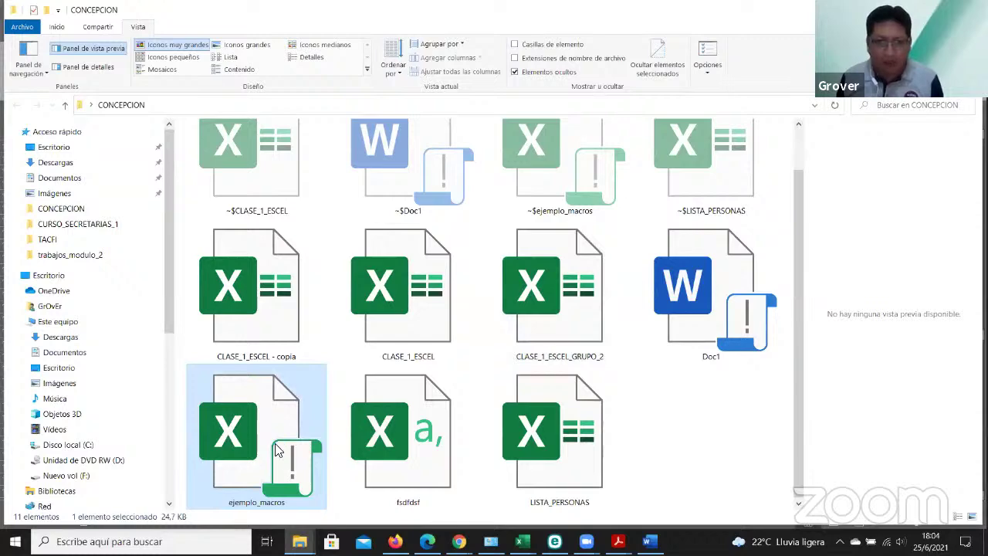
- Open ejemplo_macros Properties and browse its General, Detalles and Seguridad tabs
right_click(279, 453)
left_click(319, 519)
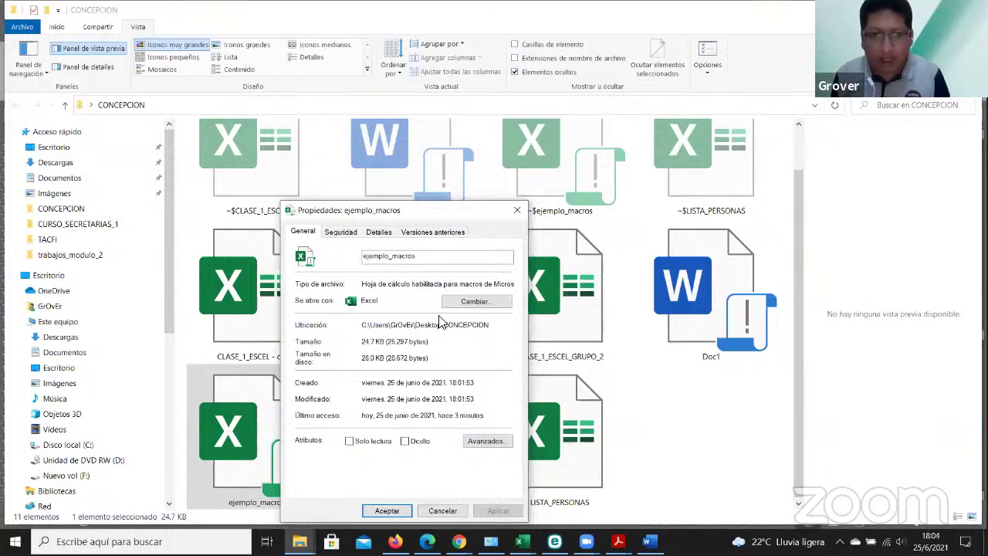
left_click(370, 234)
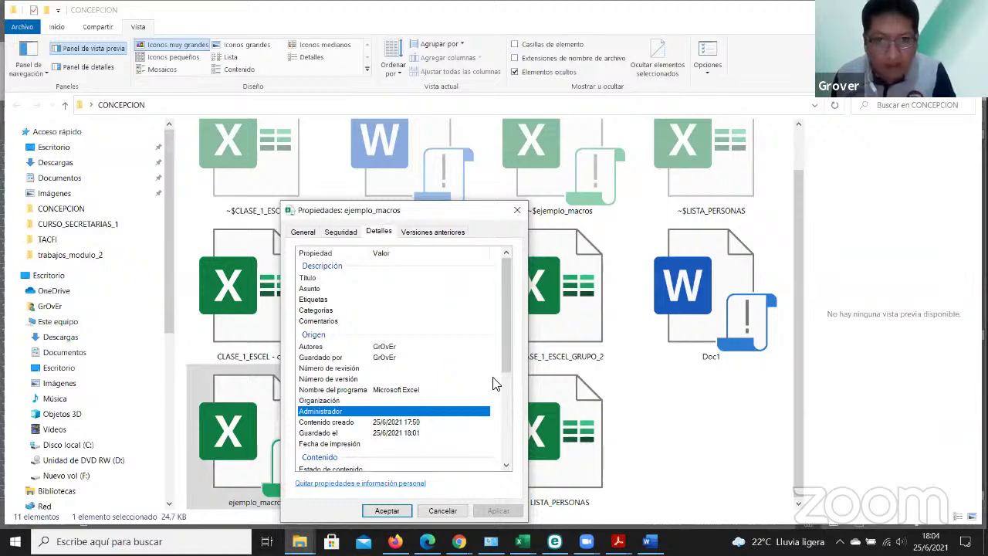
left_click(332, 233)
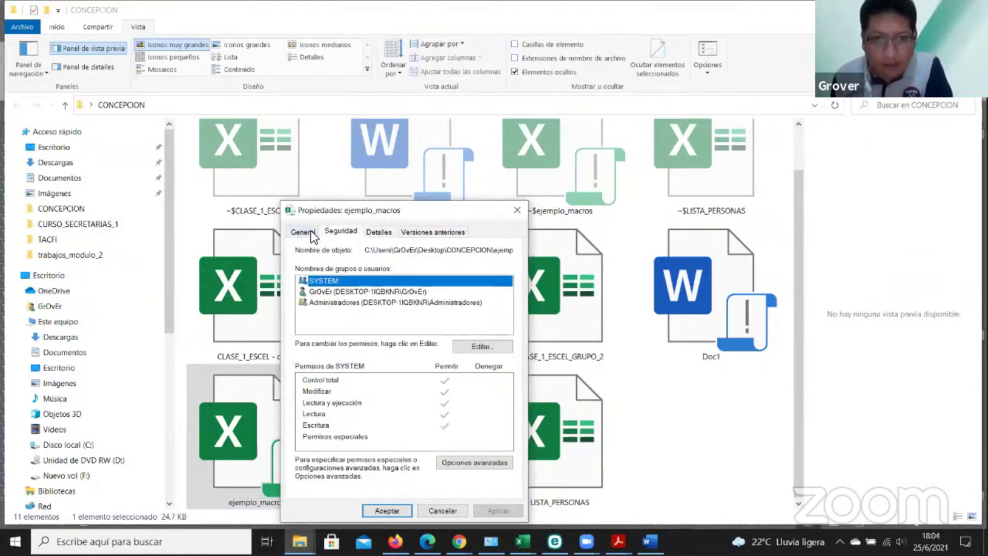
left_click(304, 232)
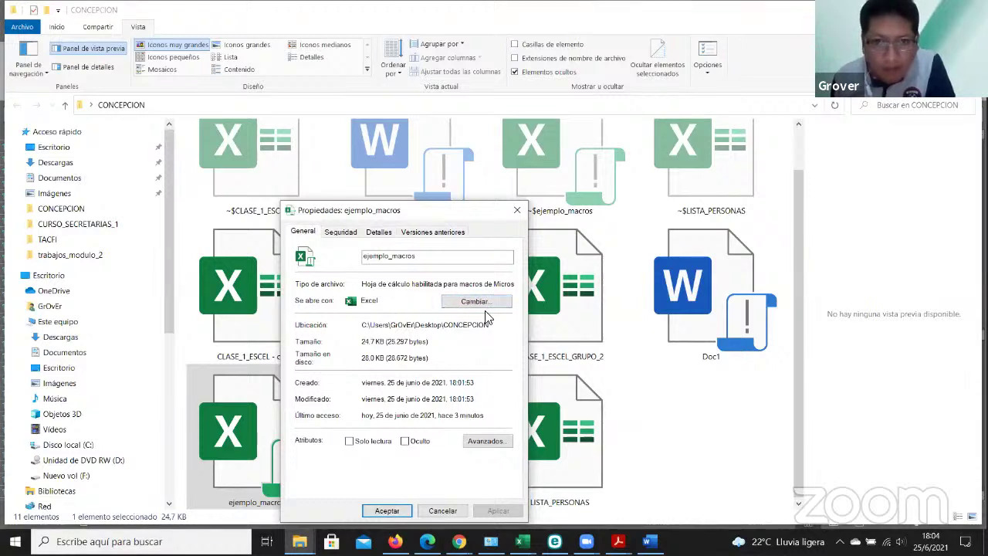
left_click(379, 233)
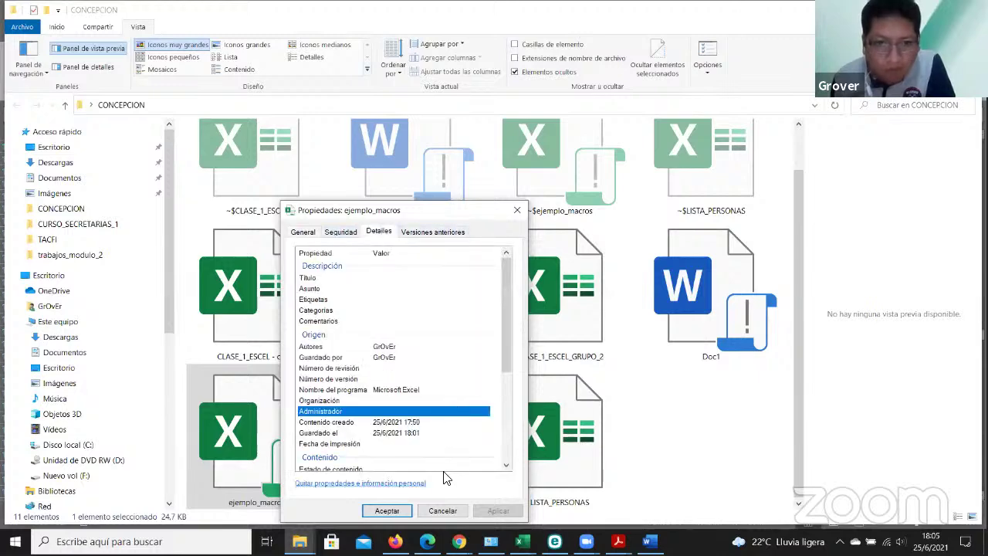
left_click(343, 234)
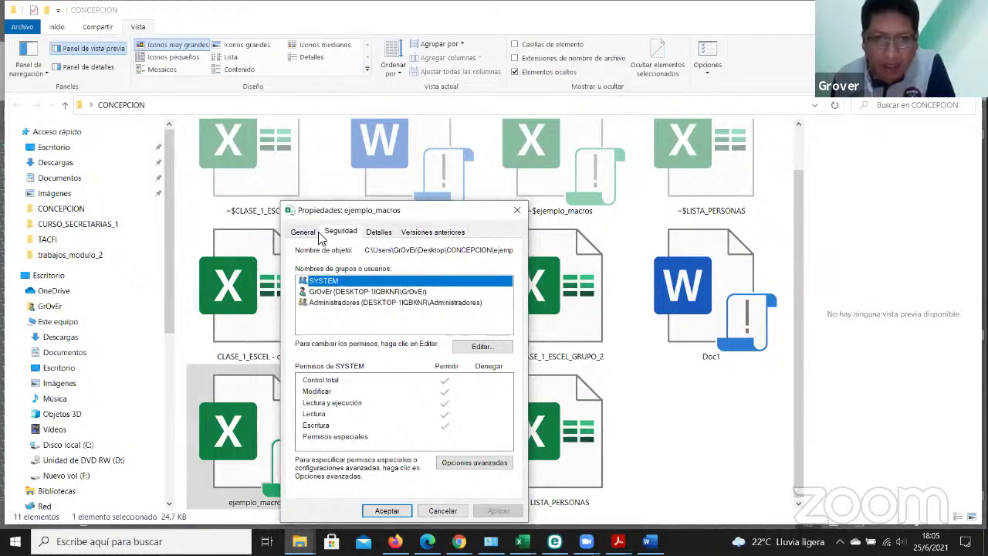
left_click(309, 234)
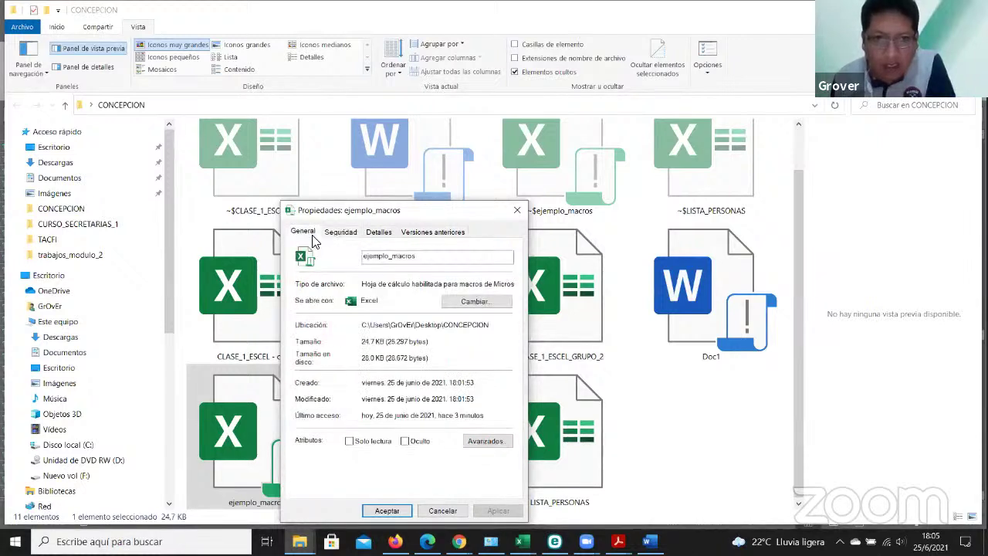
- Confirm Excel opens .xlsm files, then review Seguridad, Versiones anteriores and Detalles
left_click(475, 305)
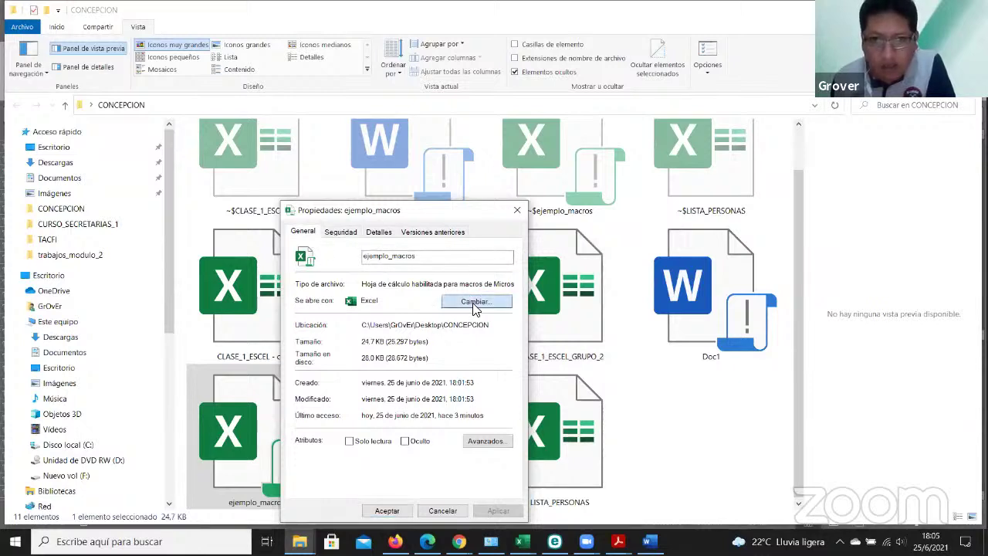
left_click(599, 353)
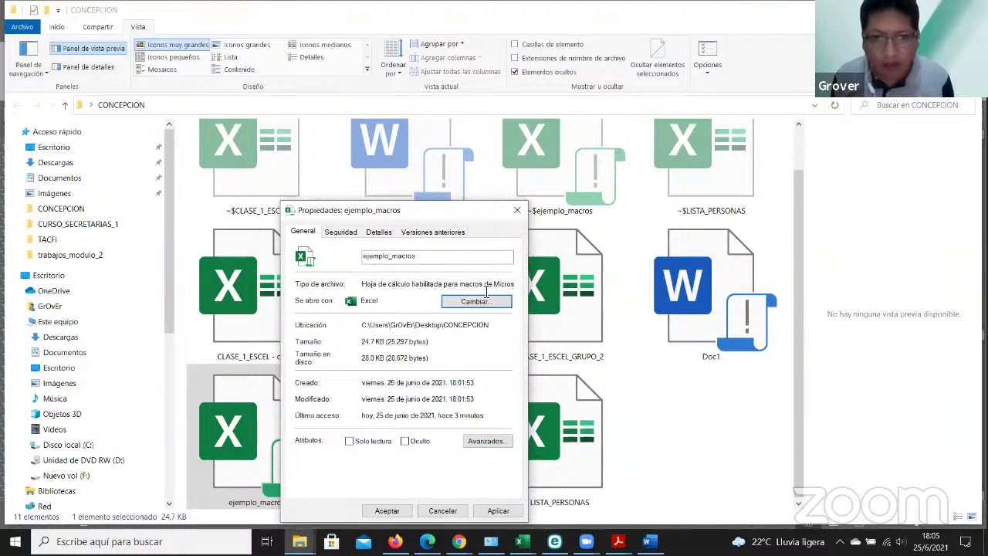
left_click(344, 232)
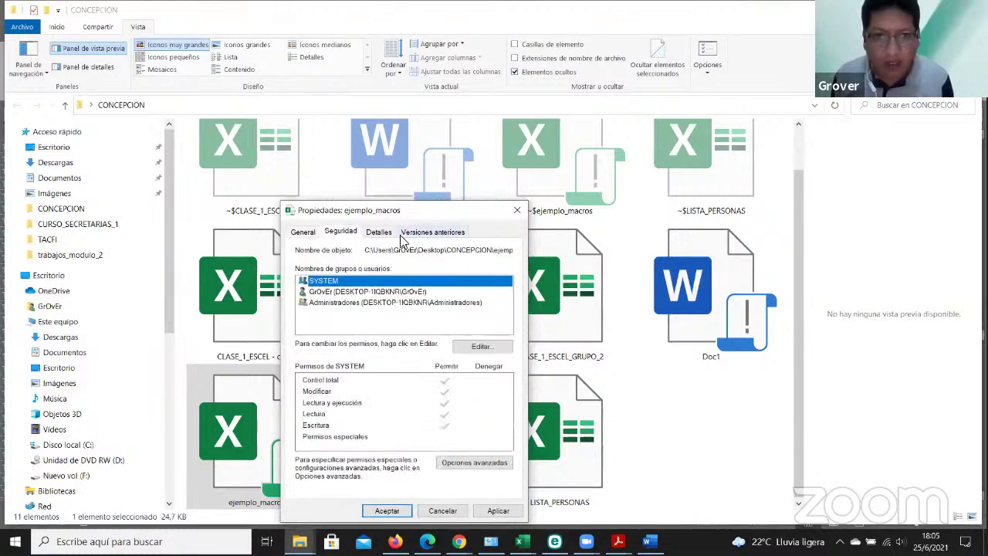
left_click(399, 235)
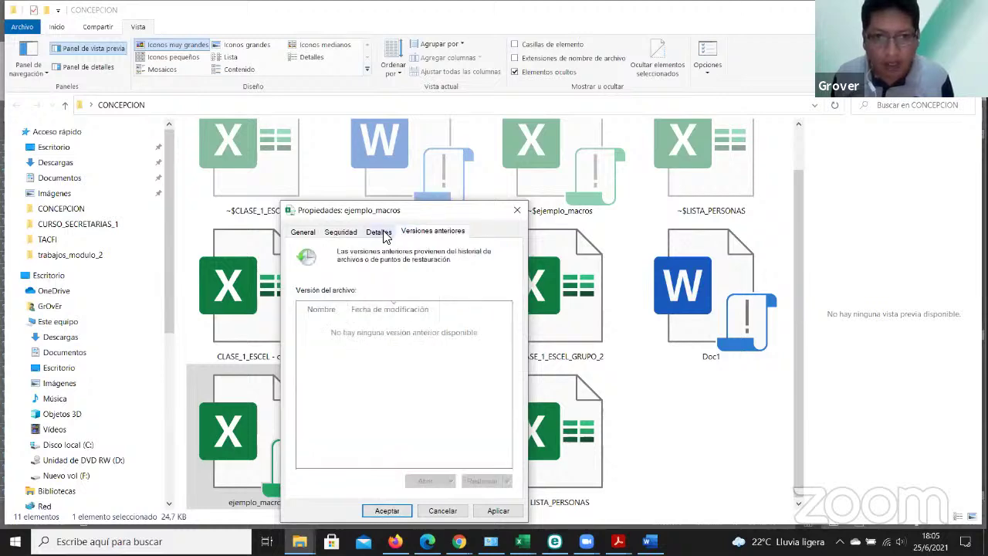
left_click(384, 236)
scroll(403, 429, "down", 4)
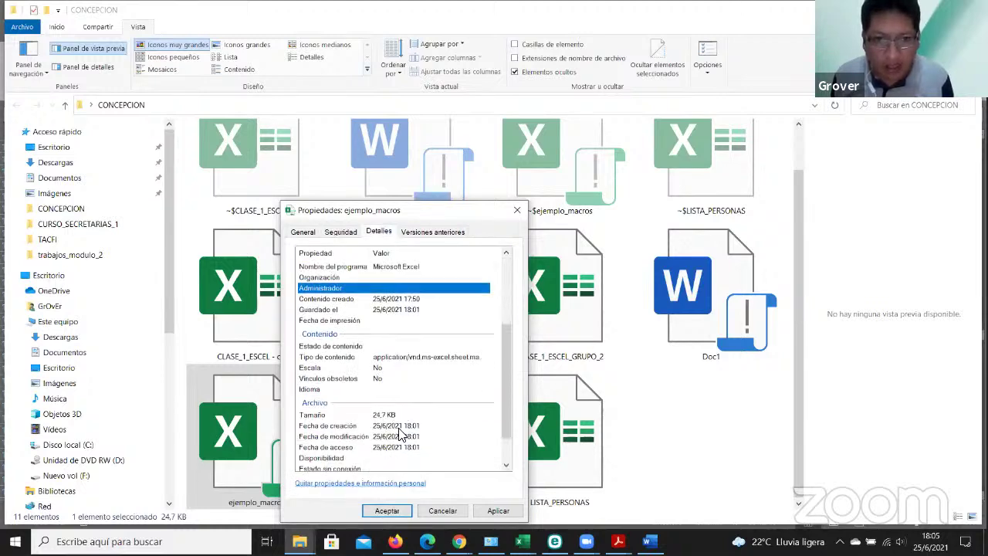
scroll(402, 437, "down", 4)
scroll(462, 436, "up", 6)
scroll(466, 436, "up", 2)
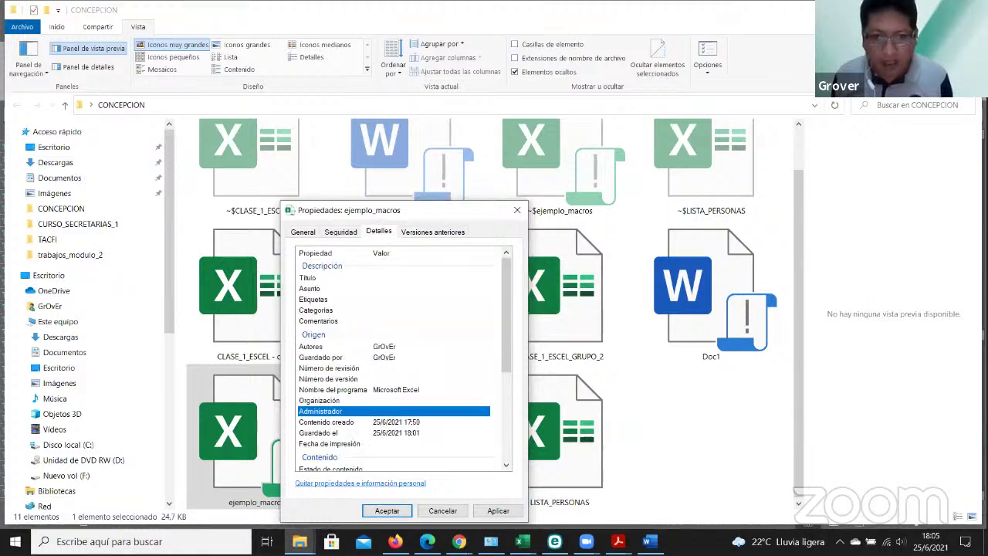
mouse_move(617, 542)
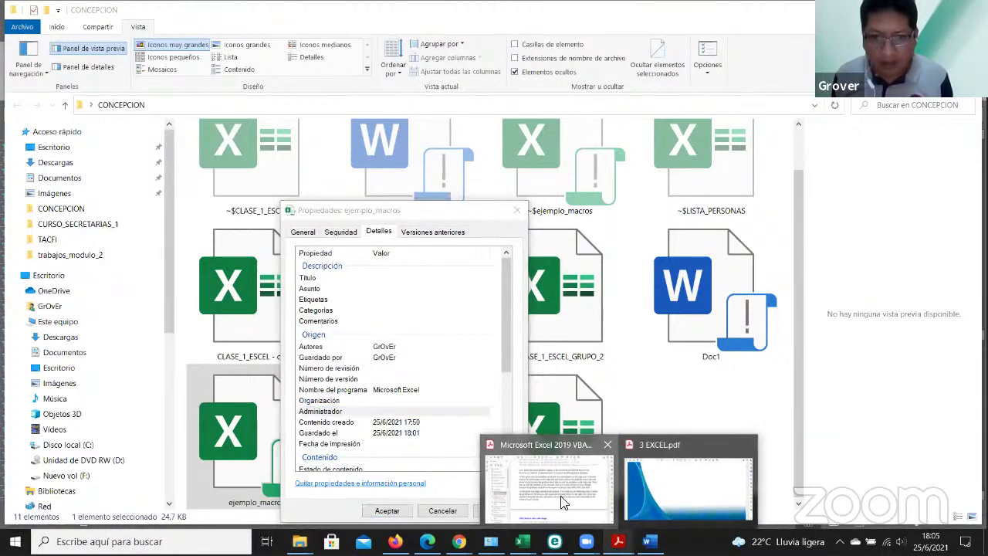
- Bring the Excel 2019 VBA and Macros PDF forward and jump to page 44
left_click(562, 495)
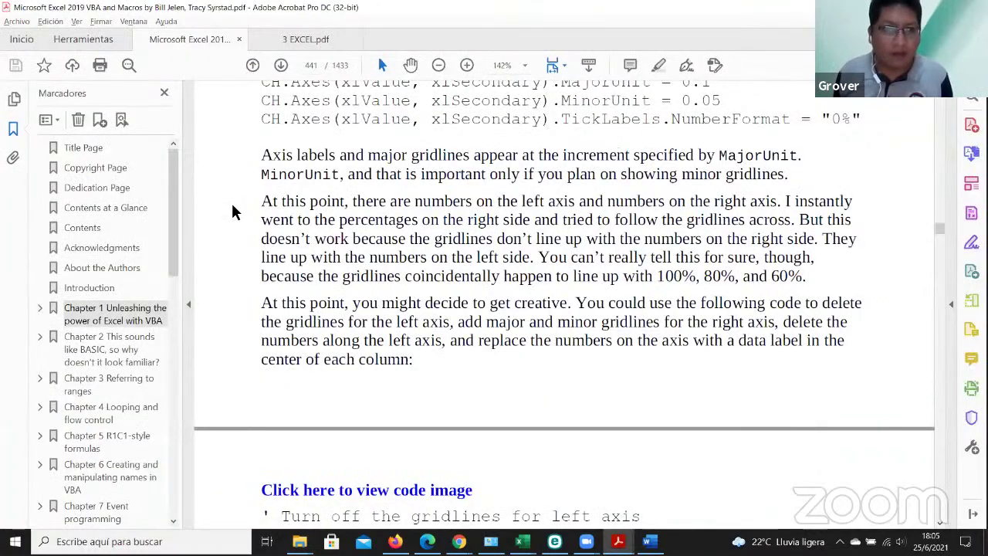
scroll(437, 237, "up", 4)
scroll(436, 237, "up", 4)
scroll(695, 231, "up", 2)
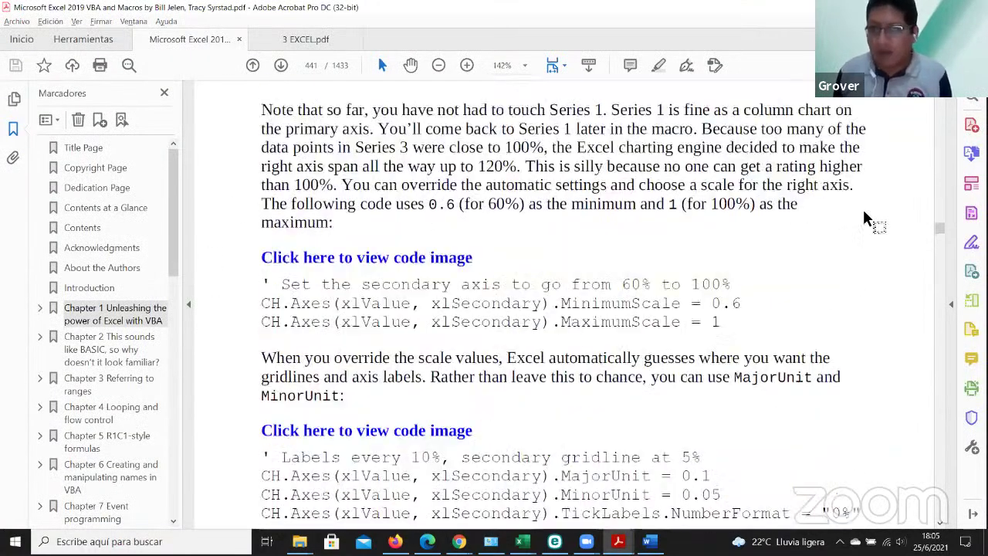
left_click_drag(935, 220, 965, 128)
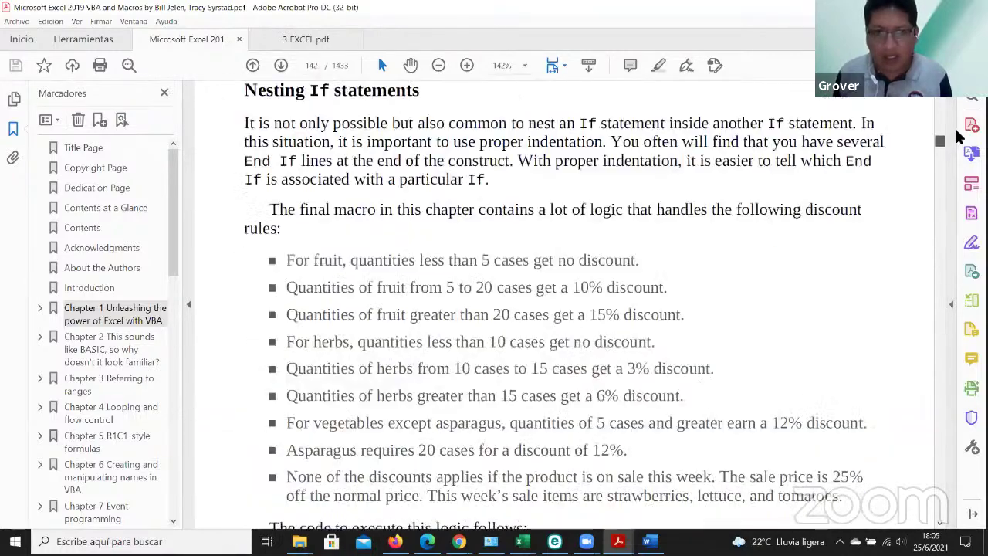
mouse_move(965, 127)
left_mouse_down()
mouse_move(911, 112)
mouse_move(937, 104)
left_mouse_up()
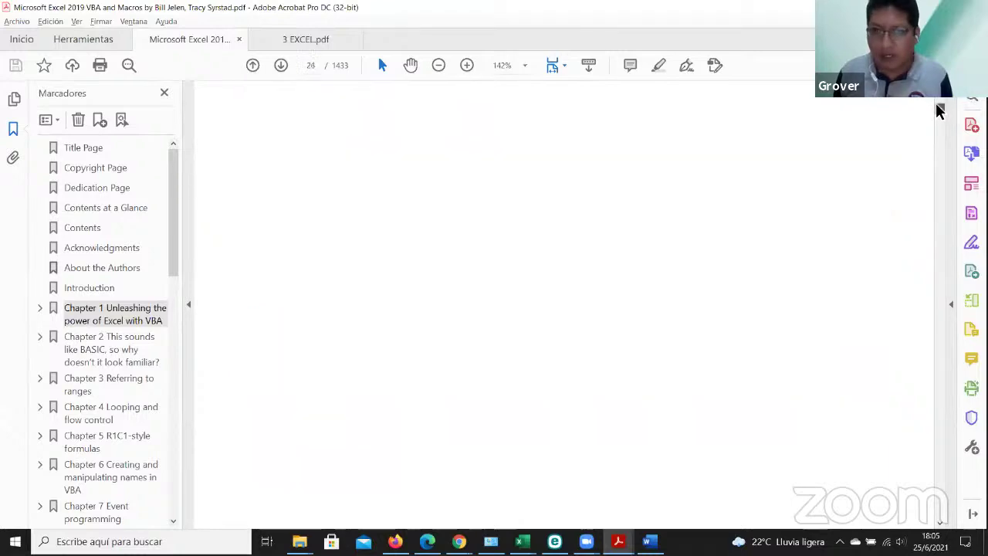
- Look over pages 43–41 on macro recording, then move back to page 24
scroll(602, 254, "up", 15)
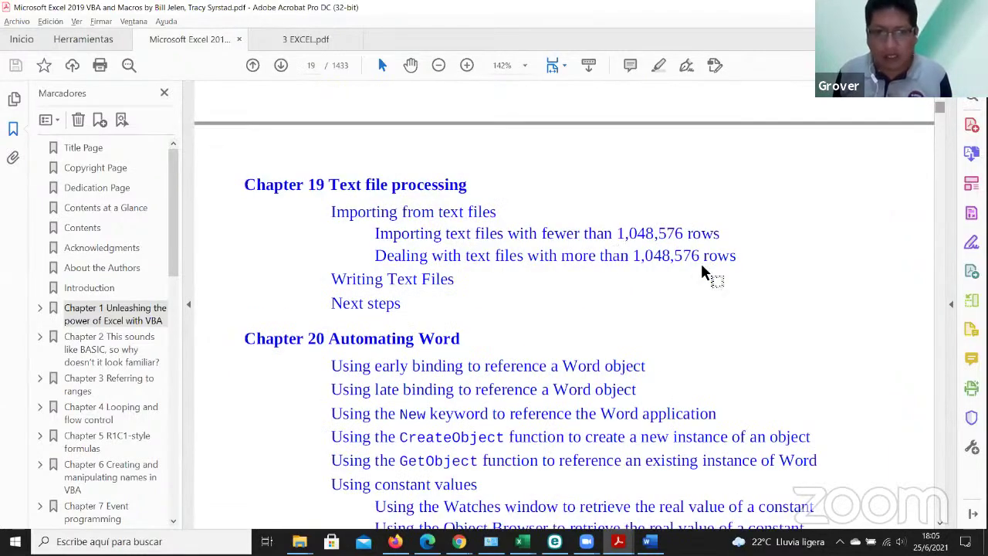
scroll(772, 261, "down", 5)
scroll(812, 257, "down", 3)
scroll(818, 257, "down", 10)
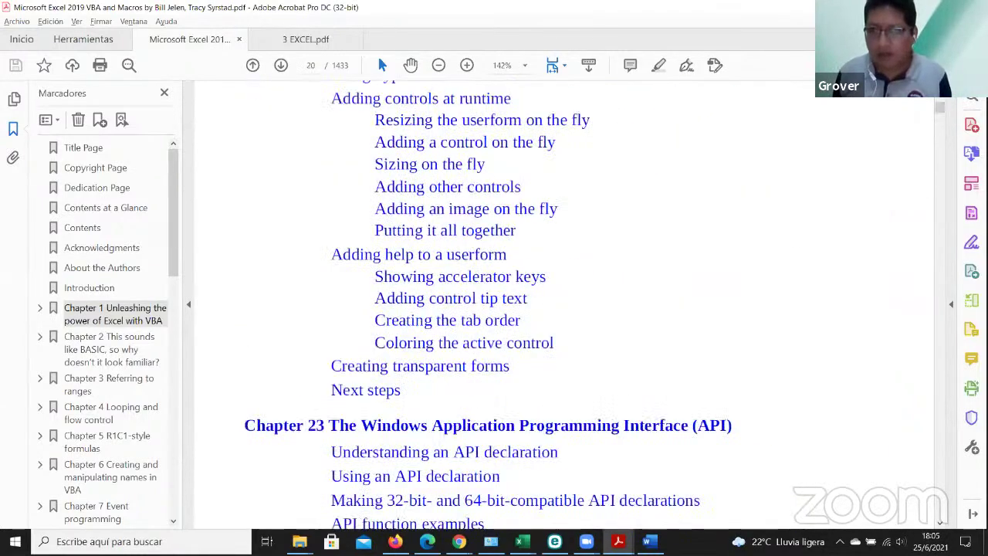
scroll(941, 115, "down", 10)
left_click_drag(939, 109, 940, 116)
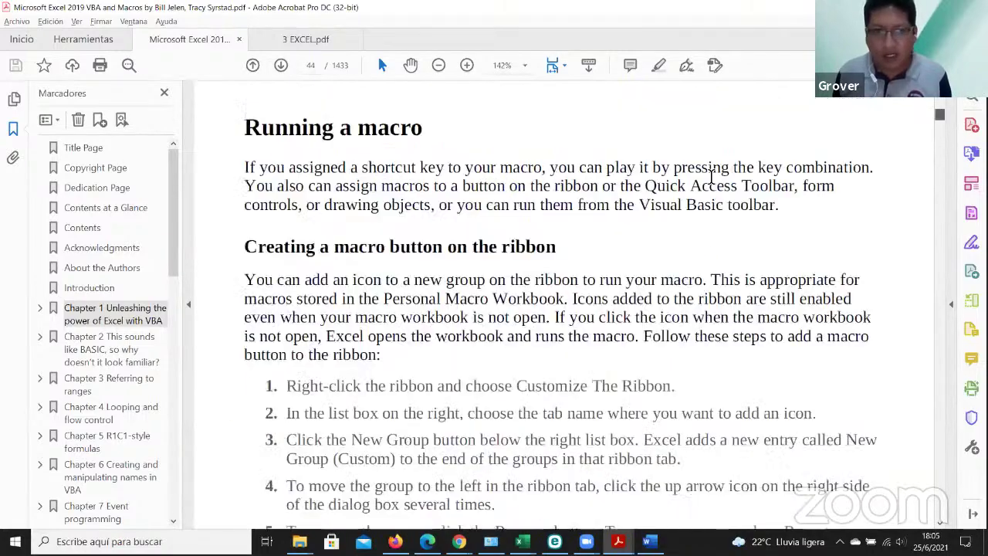
scroll(710, 182, "up", 4)
scroll(710, 182, "up", 5)
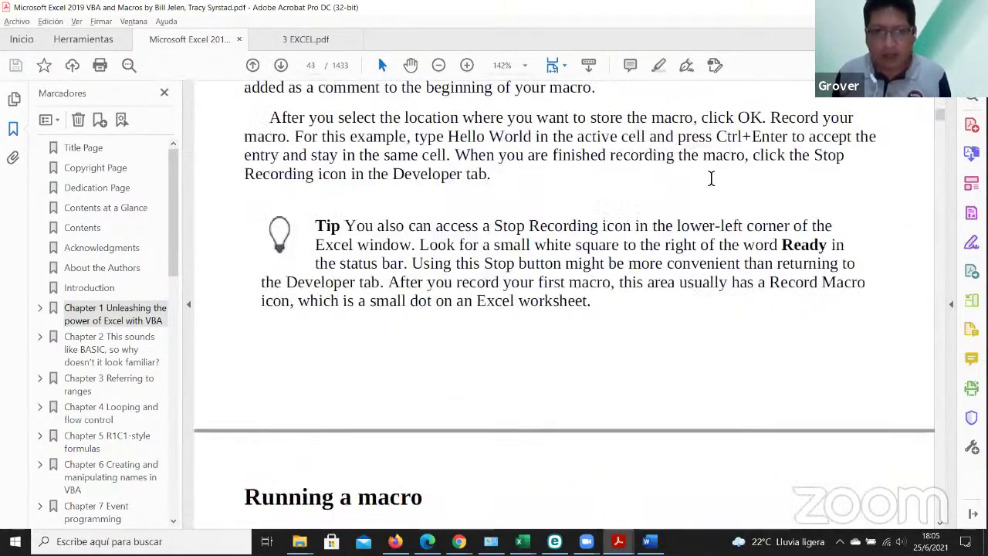
scroll(710, 182, "up", 2)
scroll(711, 182, "up", 5)
scroll(753, 171, "up", 5)
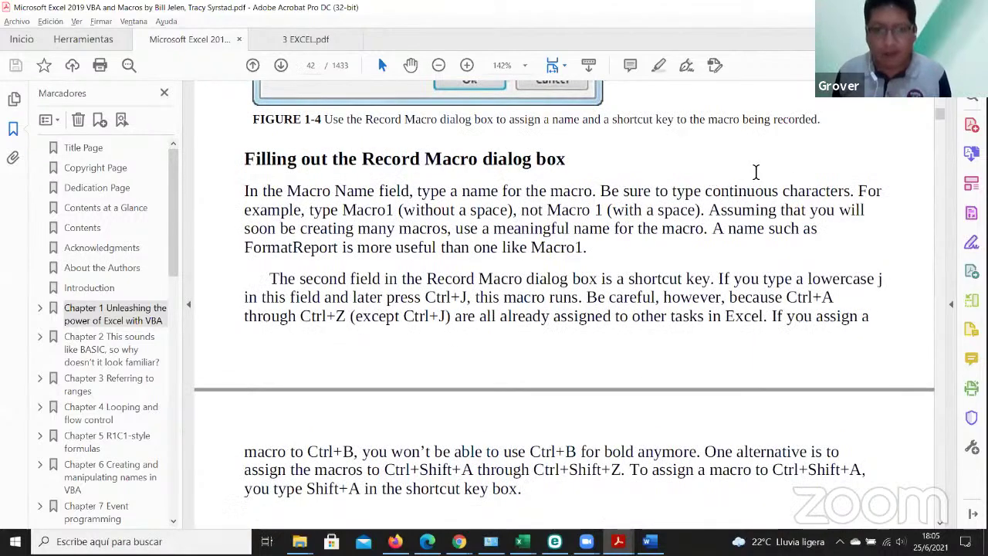
scroll(754, 170, "up", 6)
scroll(755, 170, "up", 3)
scroll(950, 121, "up", 8)
scroll(938, 117, "up", 5)
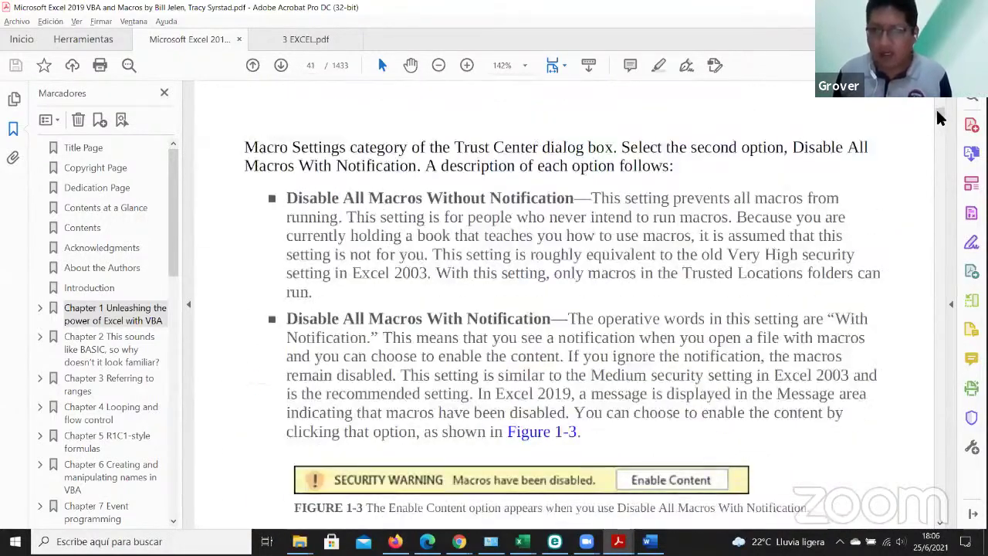
scroll(938, 115, "up", 3)
left_click_drag(938, 114, 937, 111)
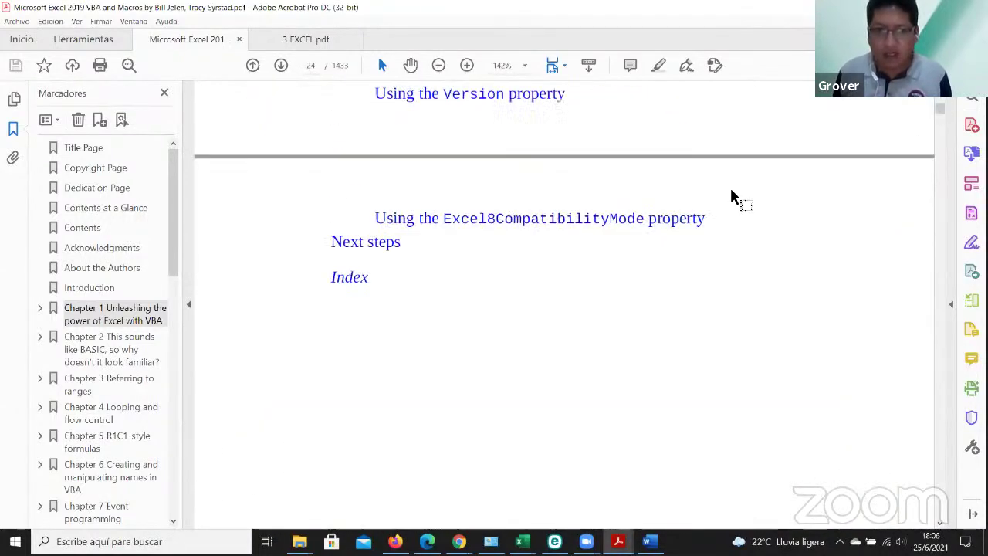
- In Chrome, search Google in a new tab for 'extensiones de excel'
key("alt+Tab")
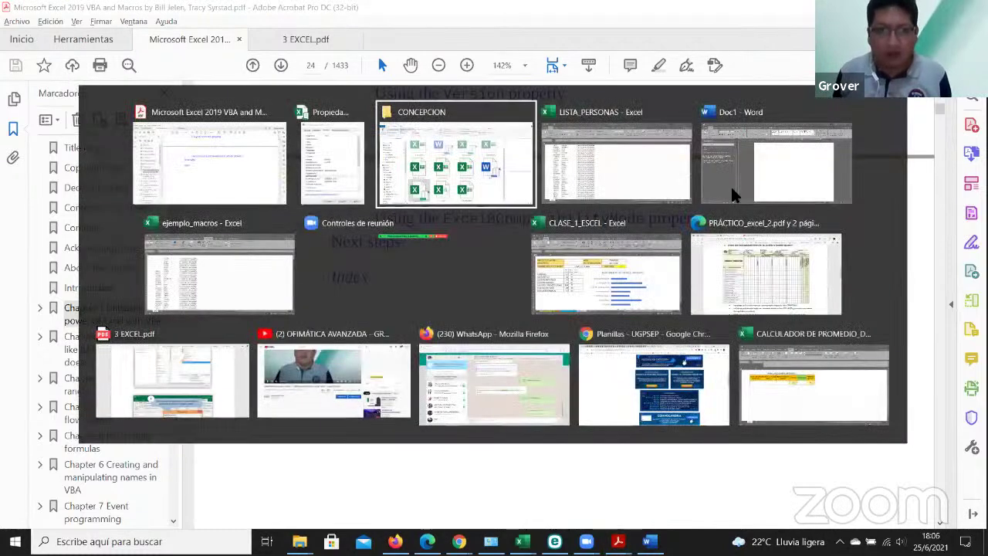
key("alt+Tab")
key("alt+Tab")
key("alt+Tab")
key("alt+Tab")
key("alt+Tab")
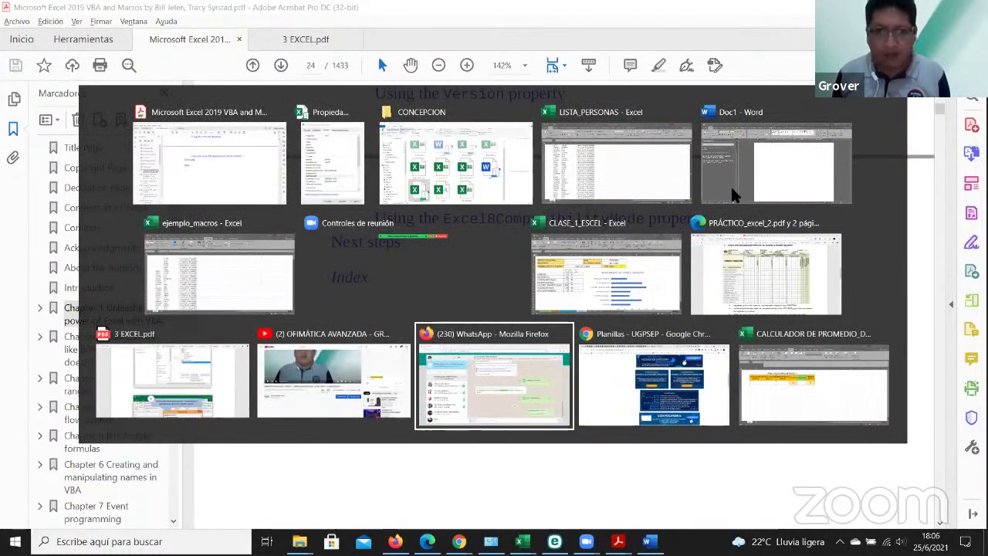
key("alt+Tab")
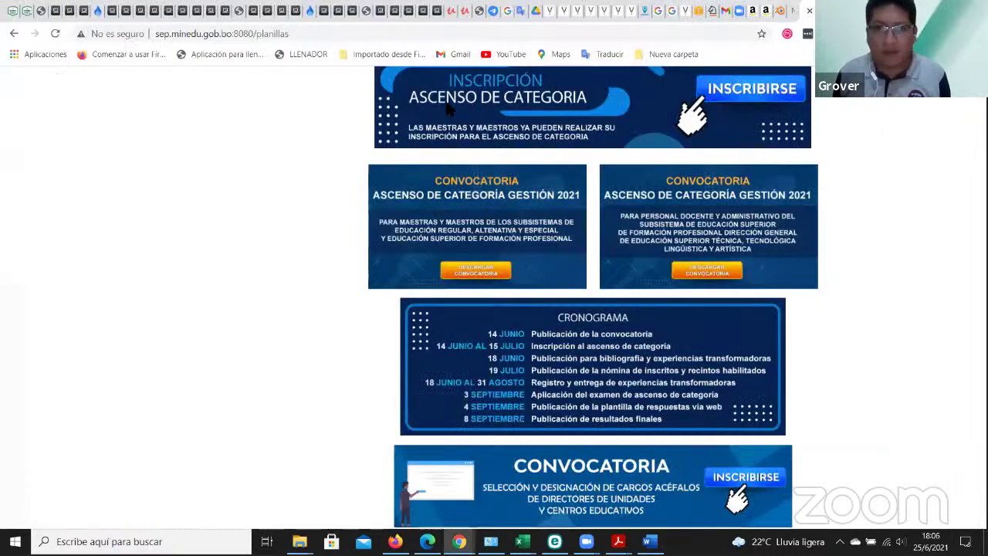
key("ctrl+t")
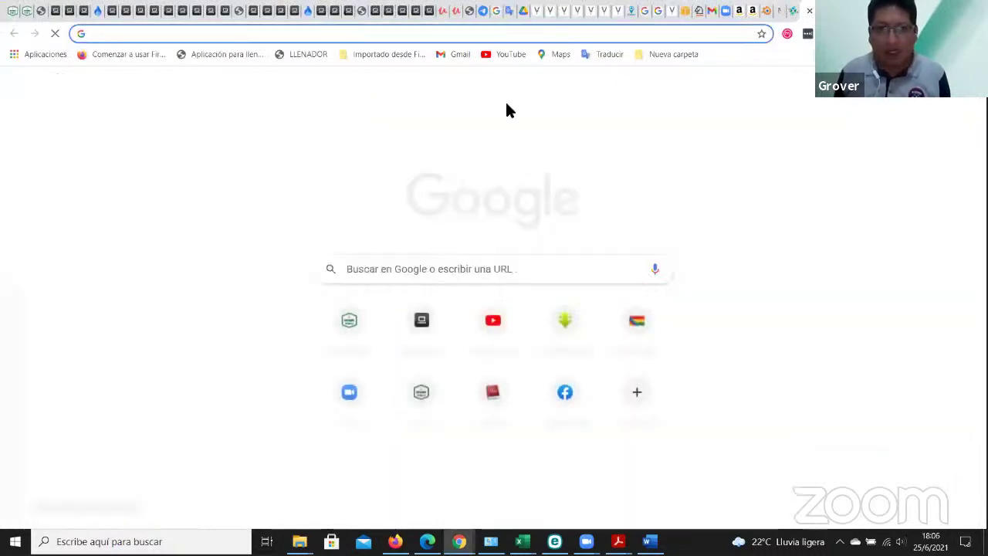
left_click(445, 268)
key("Escape")
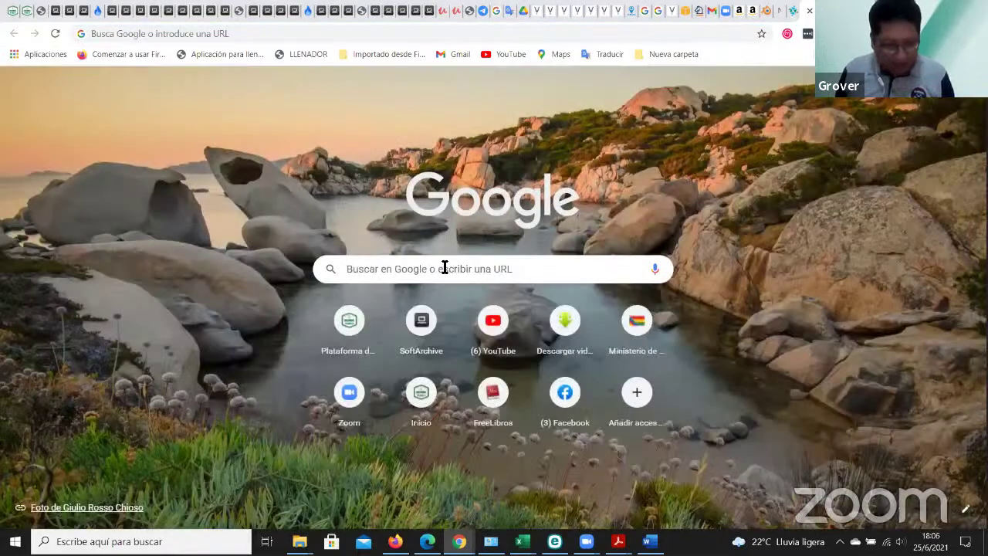
left_click(444, 268)
type("extensi")
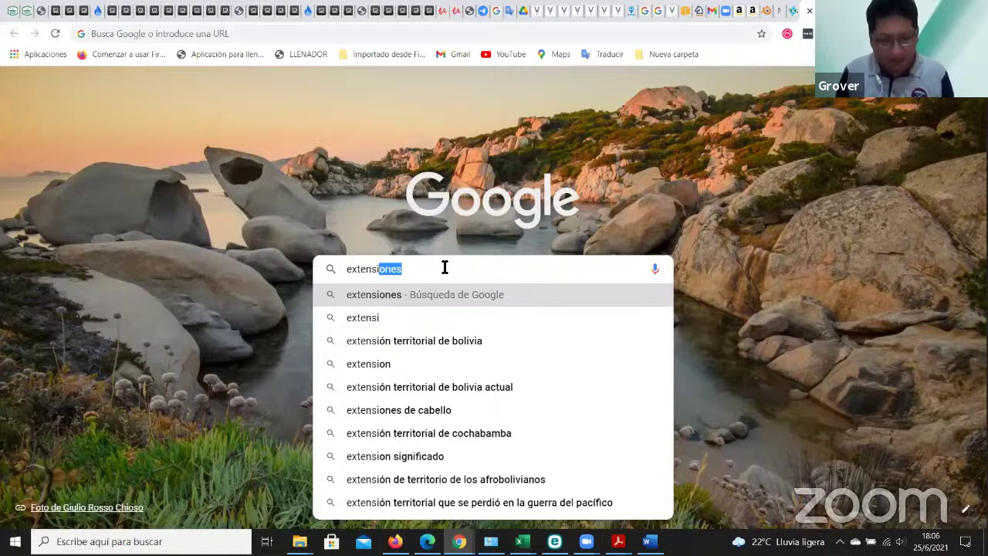
type("ones de exce")
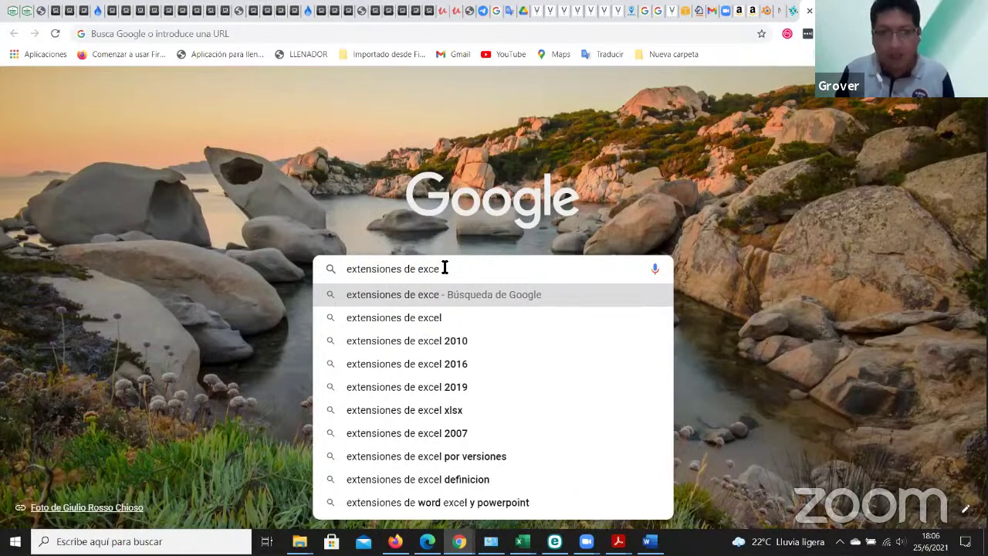
type("l")
key("Return")
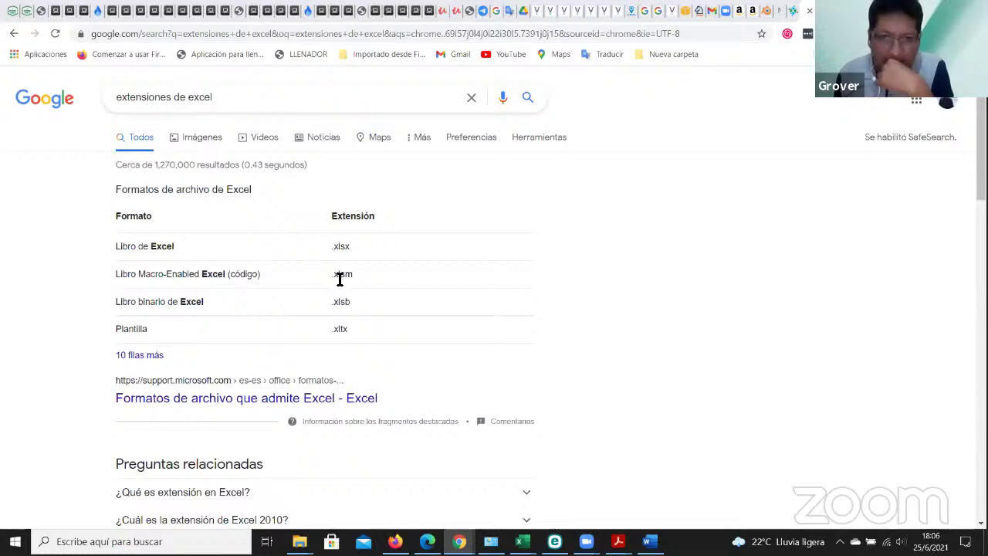
- Highlight the .xlsm macro-enabled extension in the results table
left_click_drag(348, 275, 354, 275)
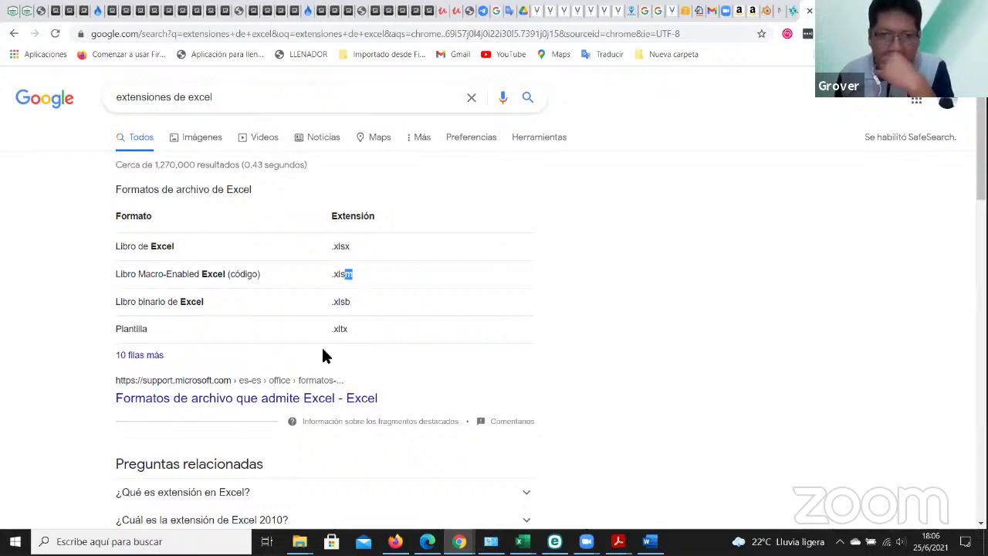
left_click_drag(337, 275, 333, 276)
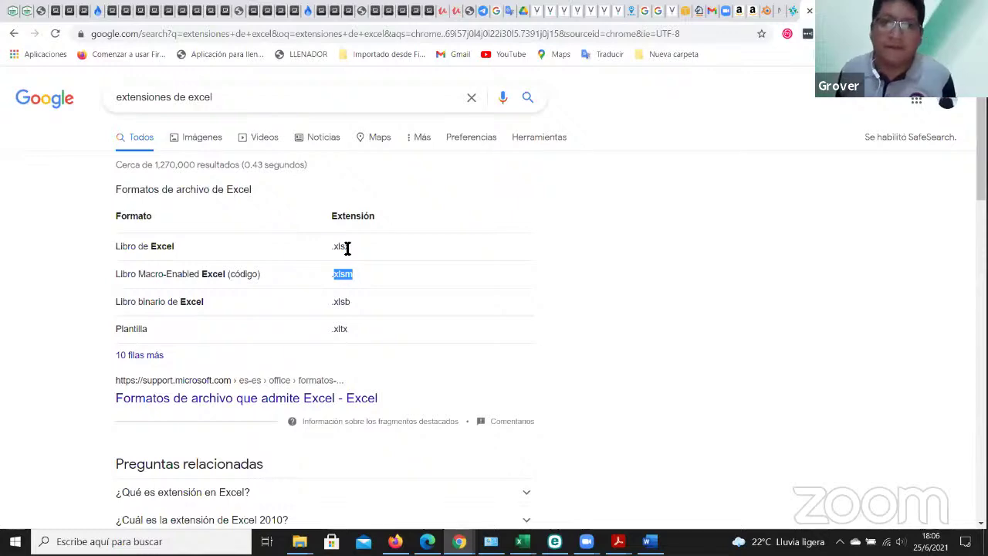
key("alt+Tab")
key("alt+Tab")
- Close the ejemplo_macros Properties window and switch to the LISTA_PERSONAS workbook
key("alt+Tab")
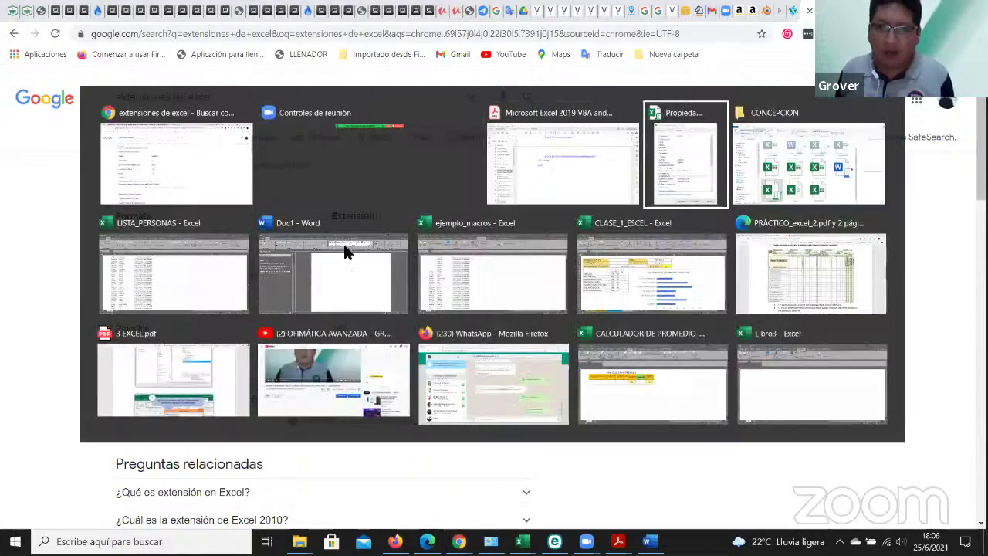
key("alt+Tab")
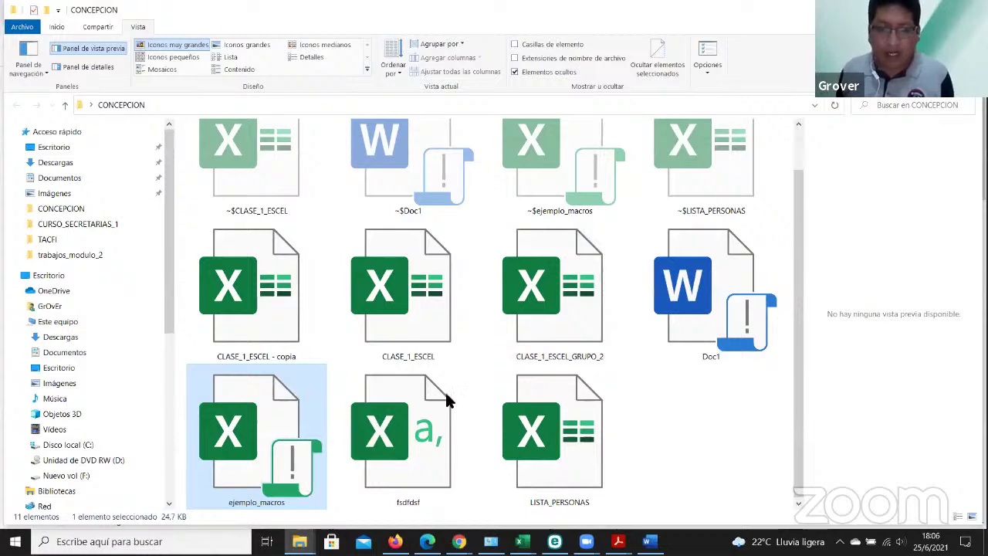
key("alt+Tab")
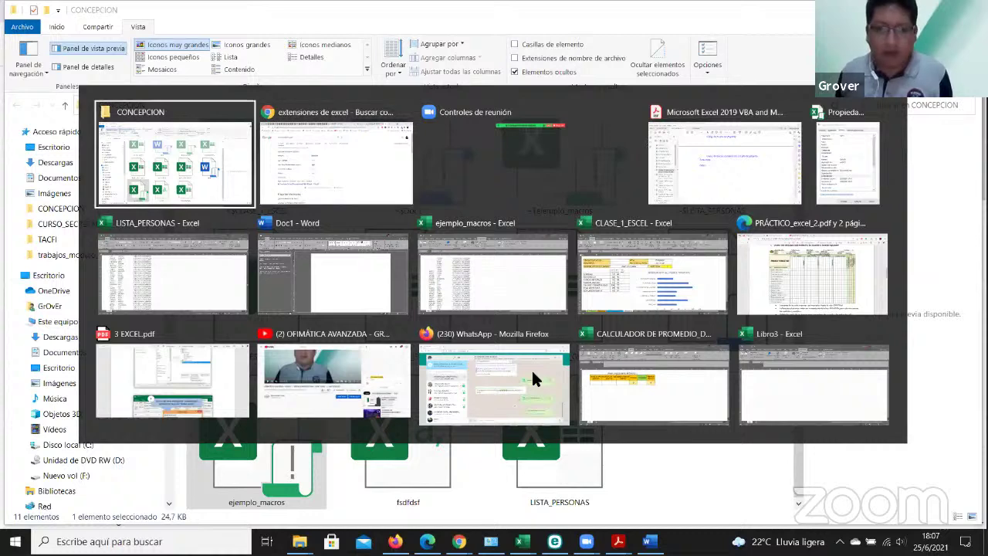
key("Escape")
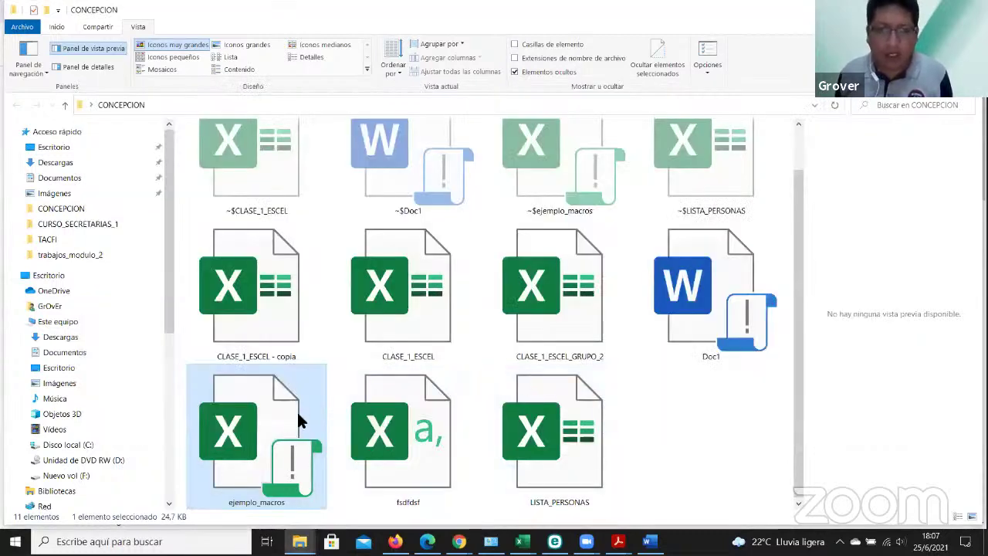
key("alt+Tab")
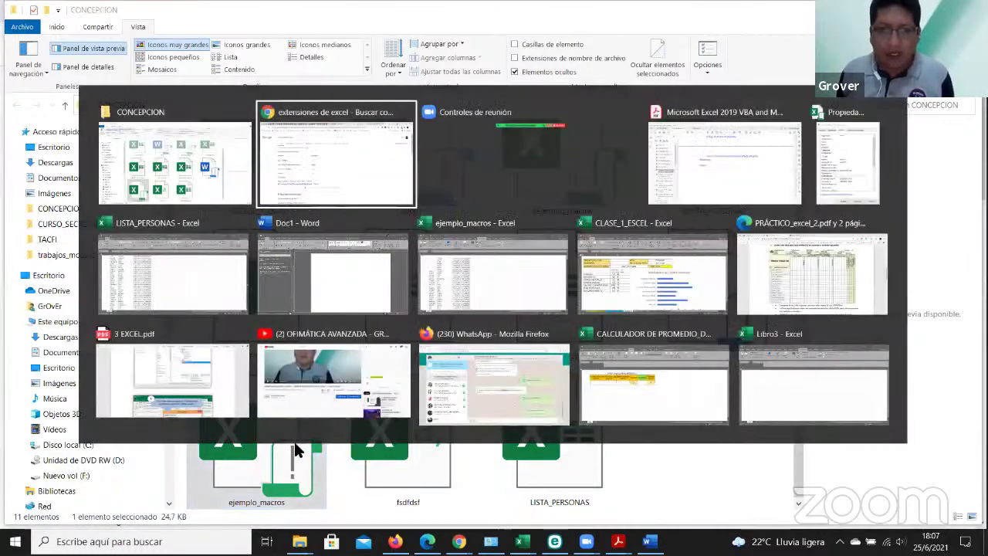
key("alt+Tab")
key("alt+Tab")
key("alt+Tab")
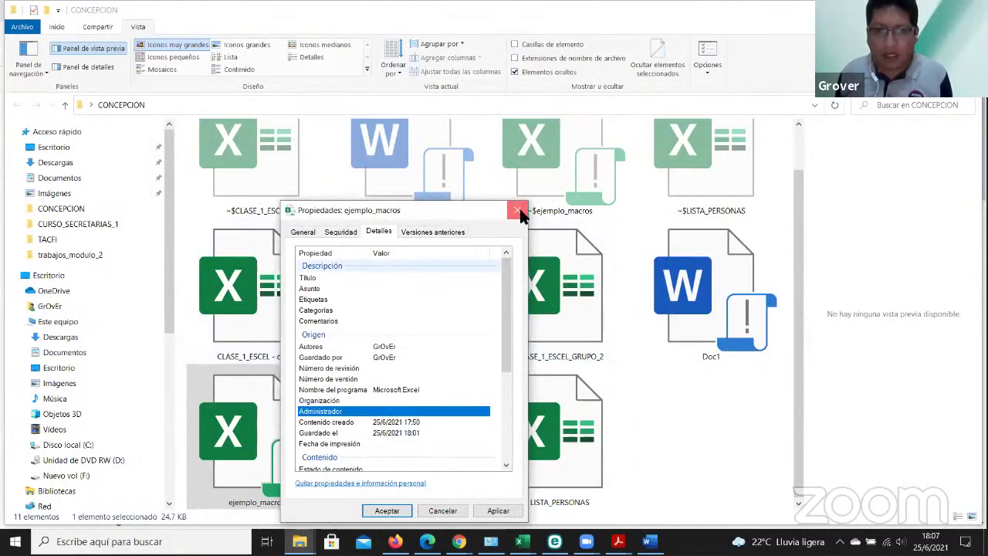
left_click(519, 206)
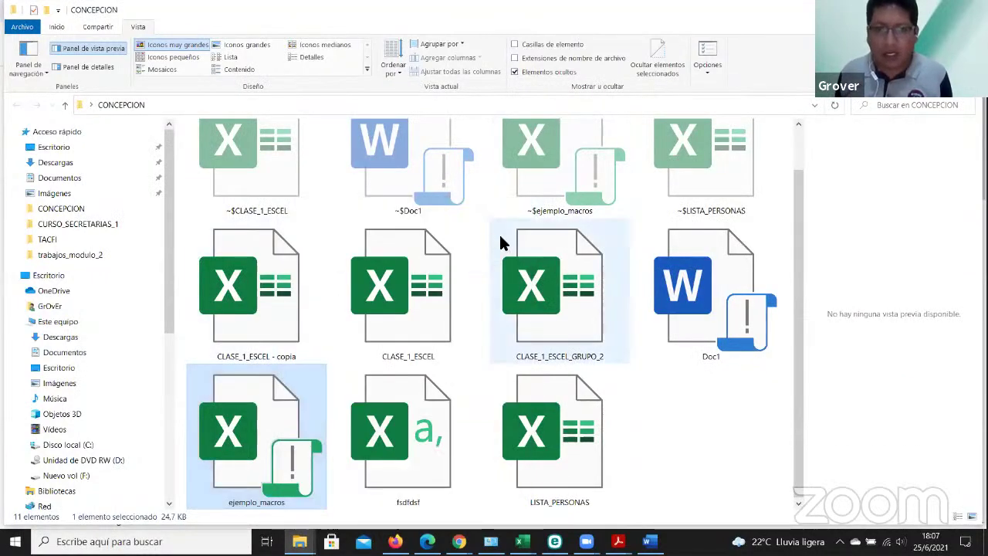
key("alt+Tab")
key("alt+Tab")
key("alt+Tab")
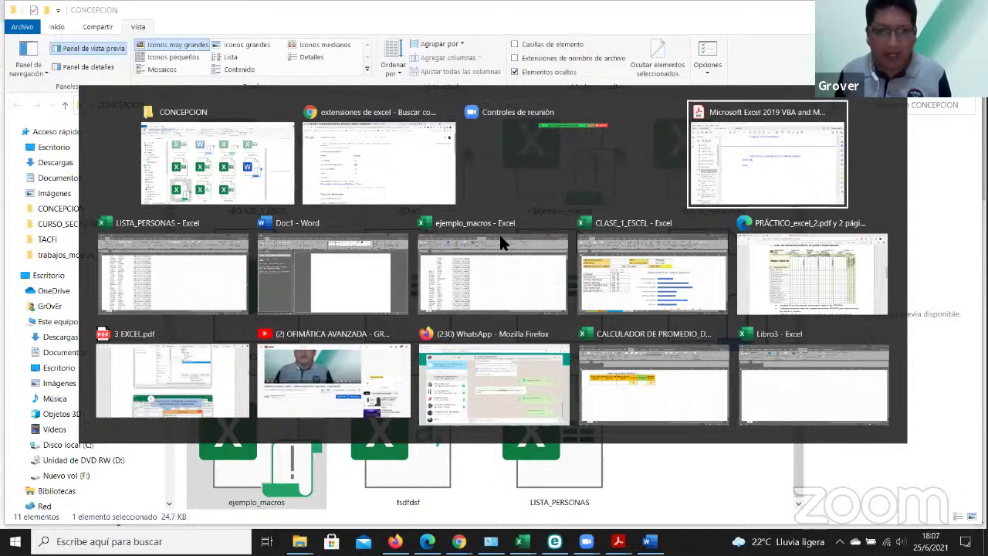
key("alt+Tab")
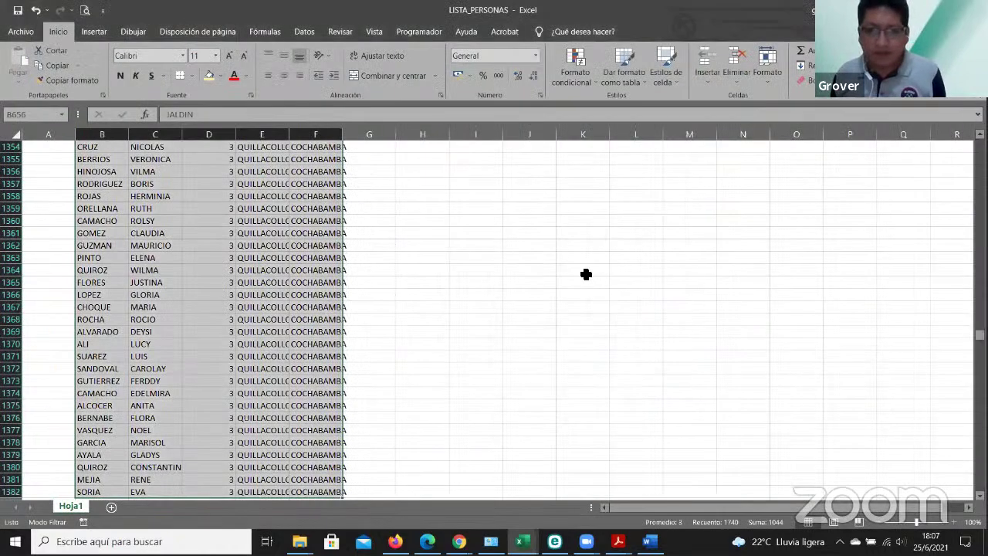
- Scroll back up LISTA_PERSONAS, then switch to ejemplo_macros and select cell I2
scroll(582, 304, "up", 10)
scroll(582, 304, "up", 10)
scroll(582, 304, "up", 9)
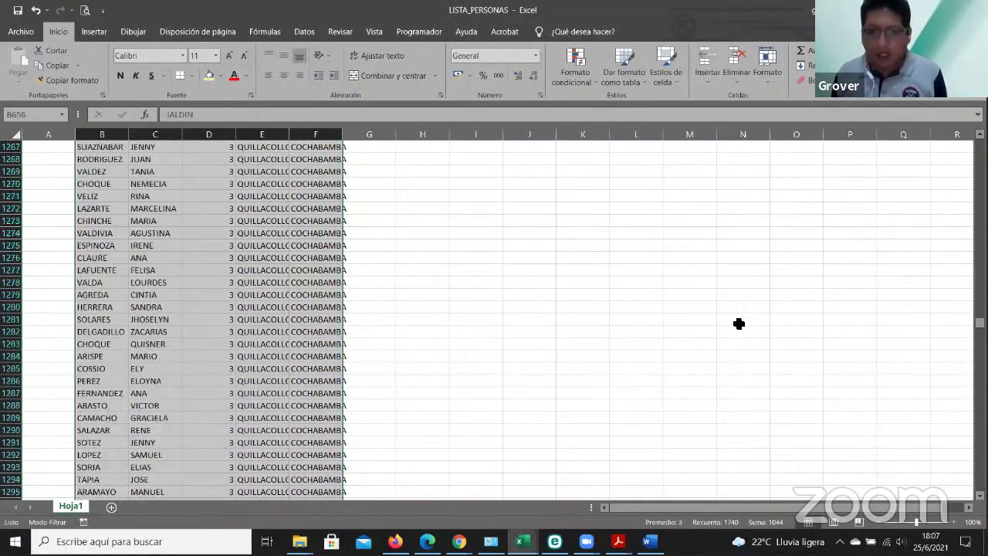
scroll(738, 324, "up", 1)
left_click_drag(979, 322, 980, 231)
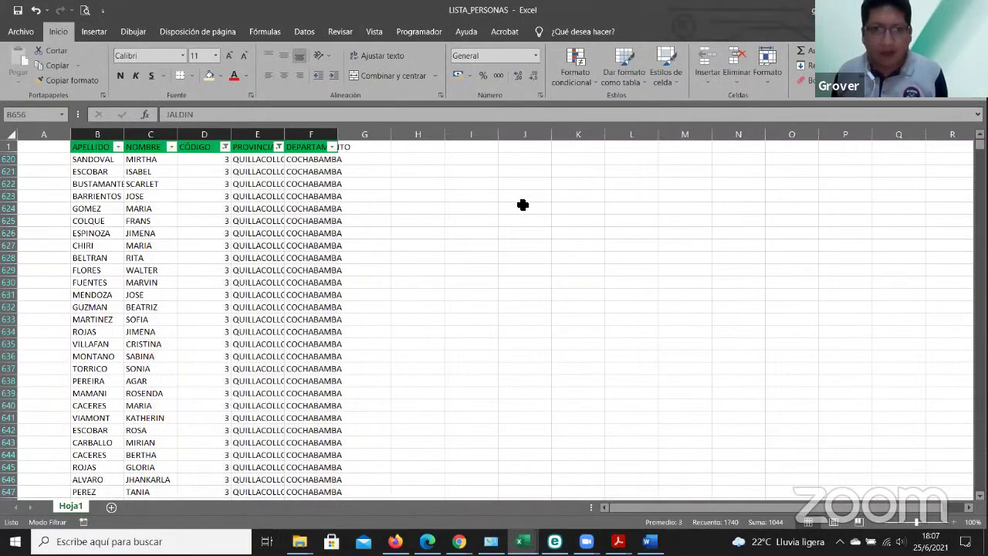
key("alt+Tab")
key("alt+Tab")
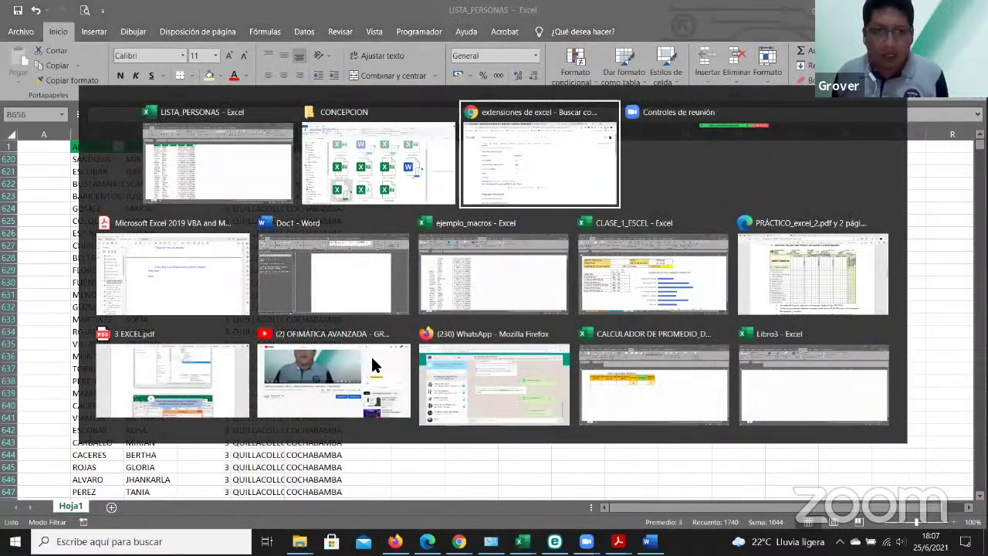
key("alt+Tab")
key("alt+Tab")
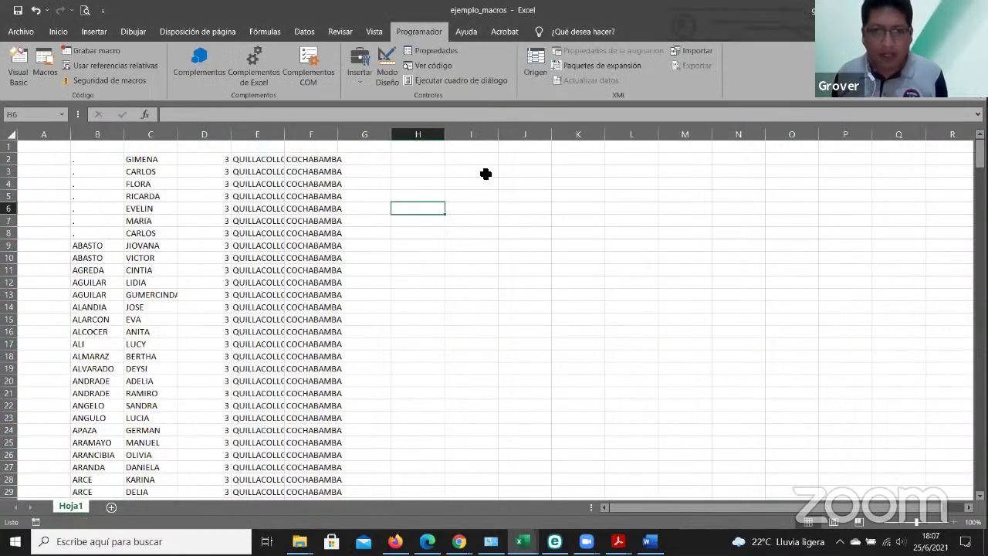
left_click(485, 170)
left_click(484, 158)
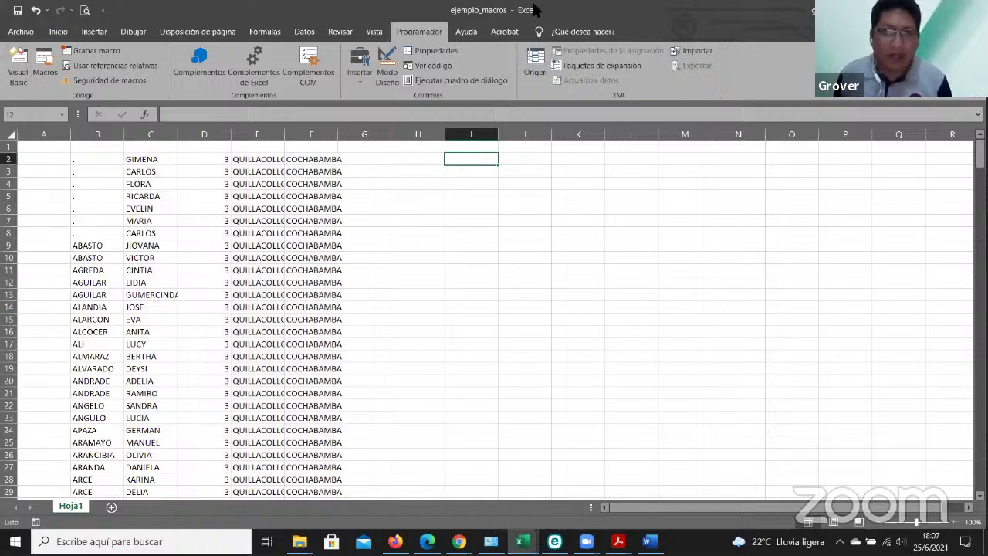
- Open the Visual Basic editor and display Módulo1 from the ejemplo_macros.xlsm project
left_click(23, 64)
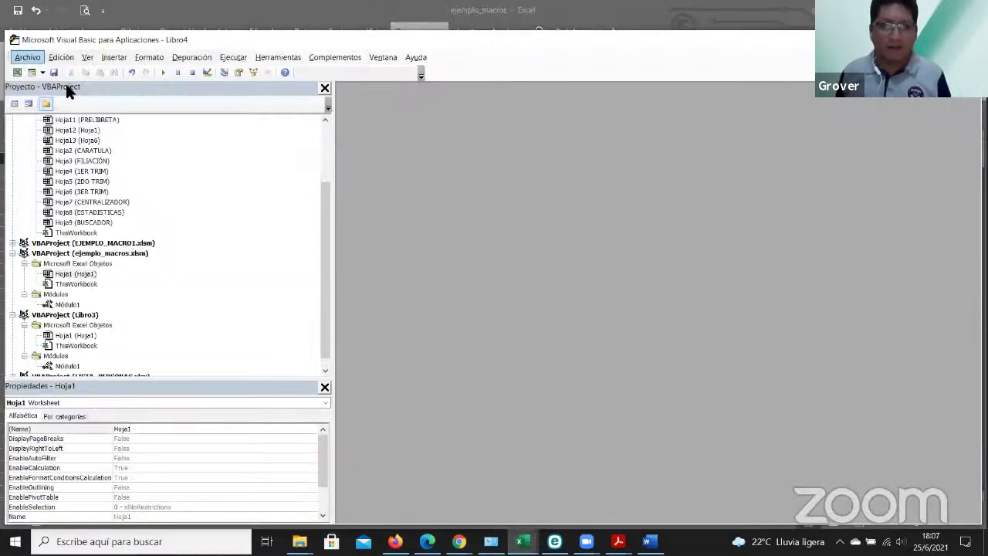
left_click_drag(324, 270, 323, 192)
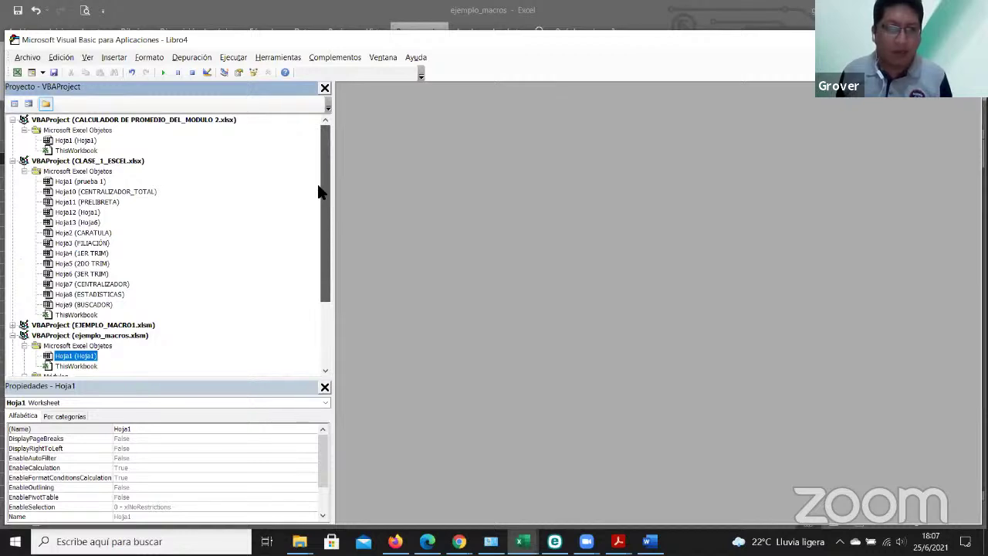
left_click_drag(318, 199, 316, 307)
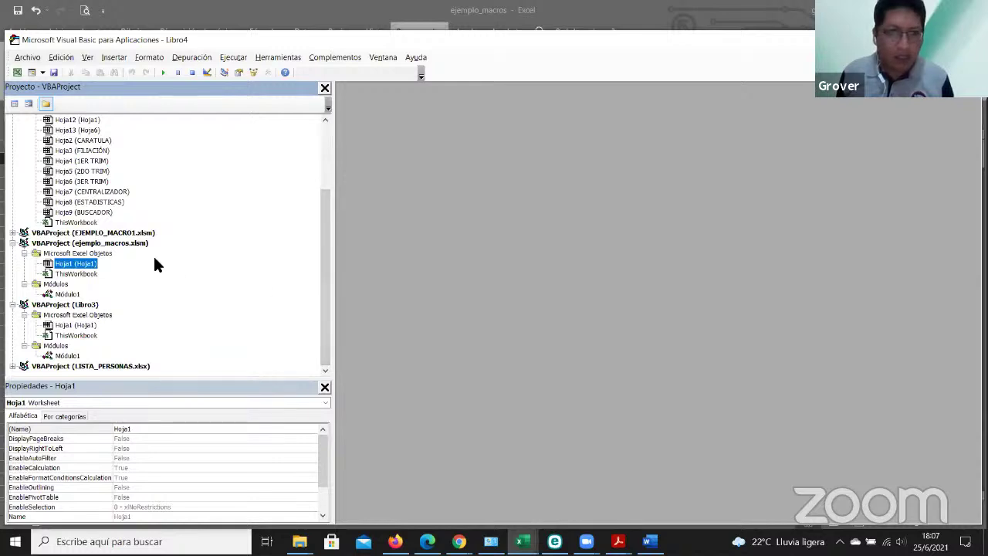
left_click(116, 243)
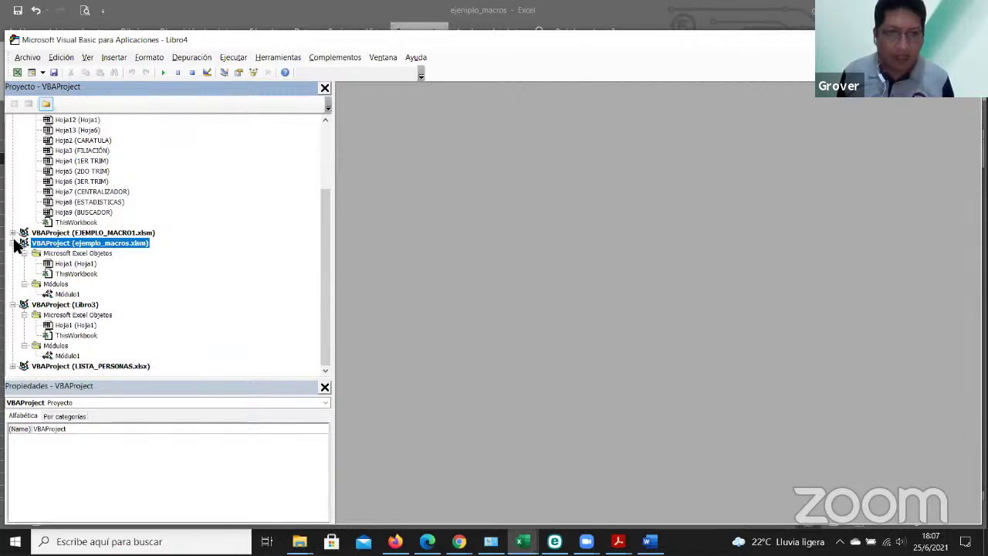
left_click(13, 243)
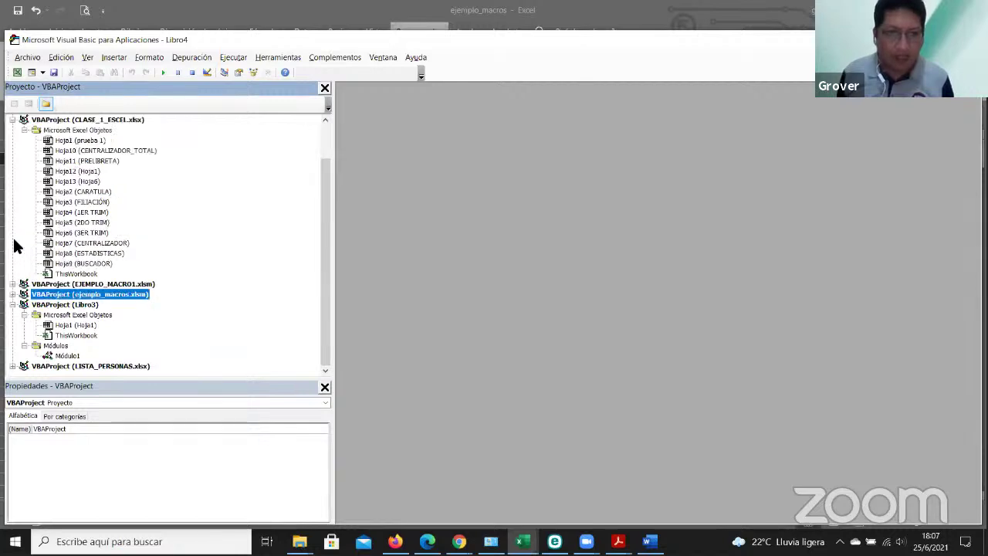
left_click(13, 294)
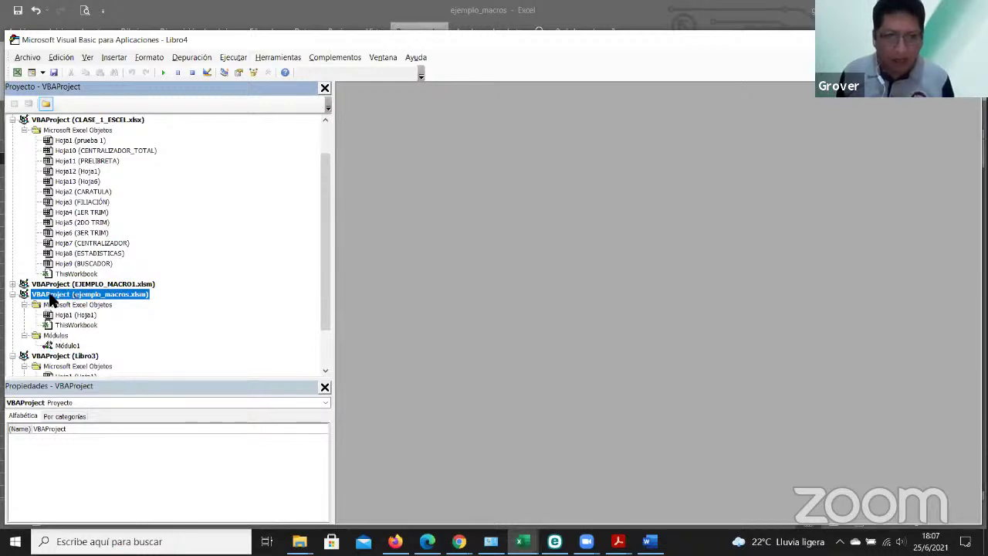
left_click(66, 346)
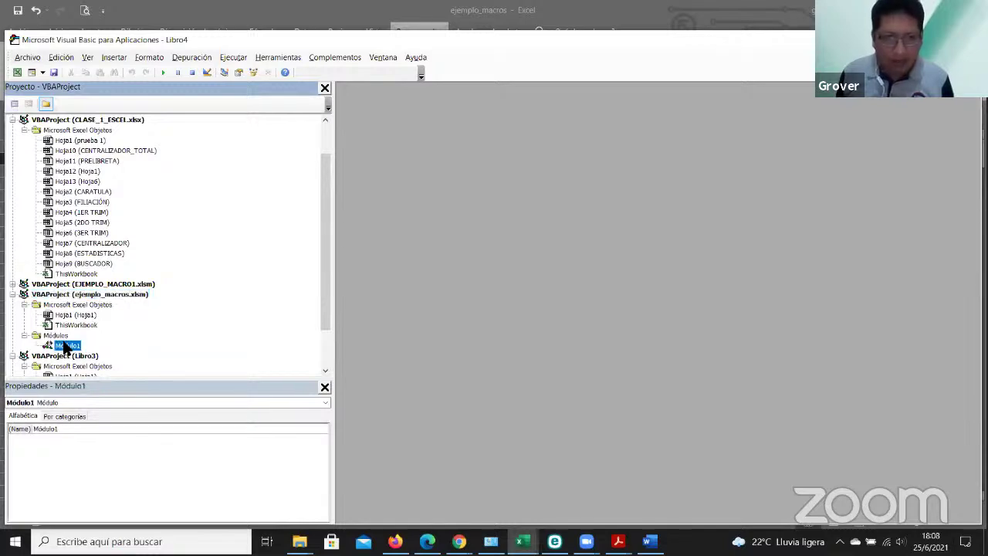
double_click(67, 346)
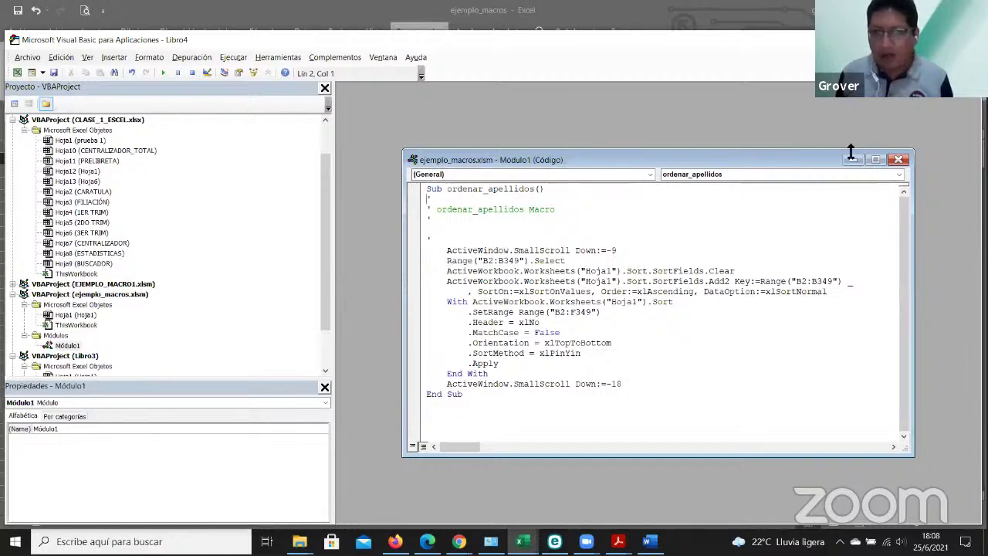
- Maximize the Módulo1 code window and highlight the ordenar_apellidos statements down to .Apply
left_click(876, 159)
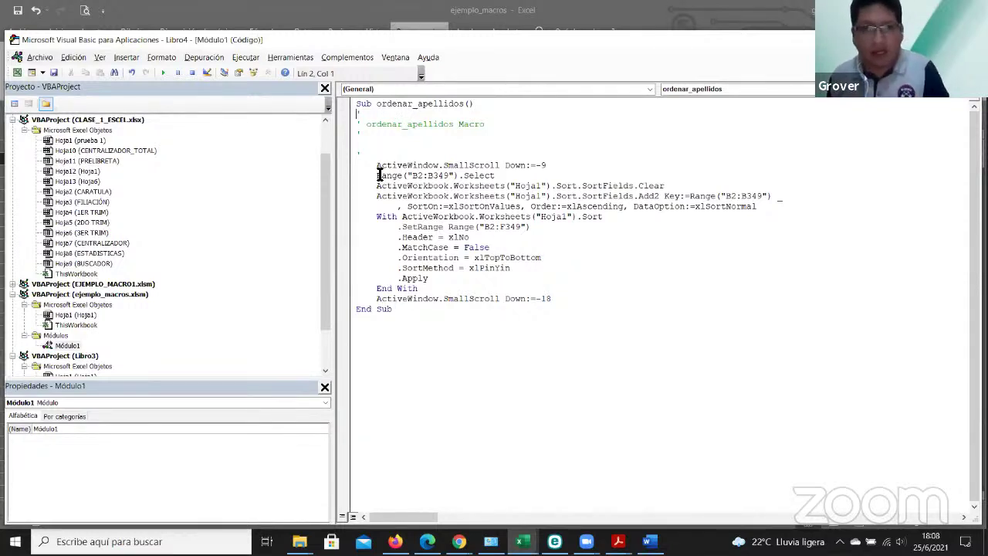
left_click_drag(379, 166, 564, 296)
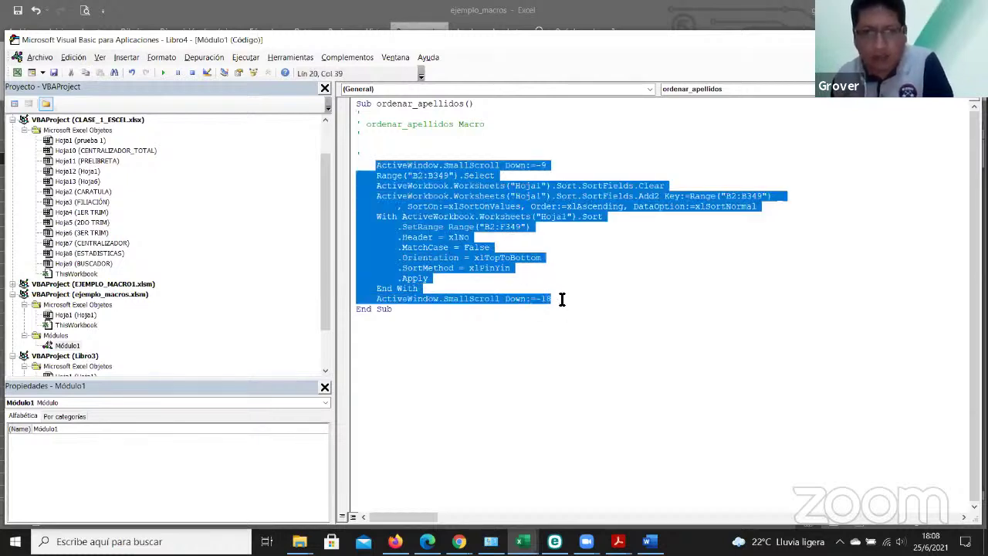
left_click(563, 296)
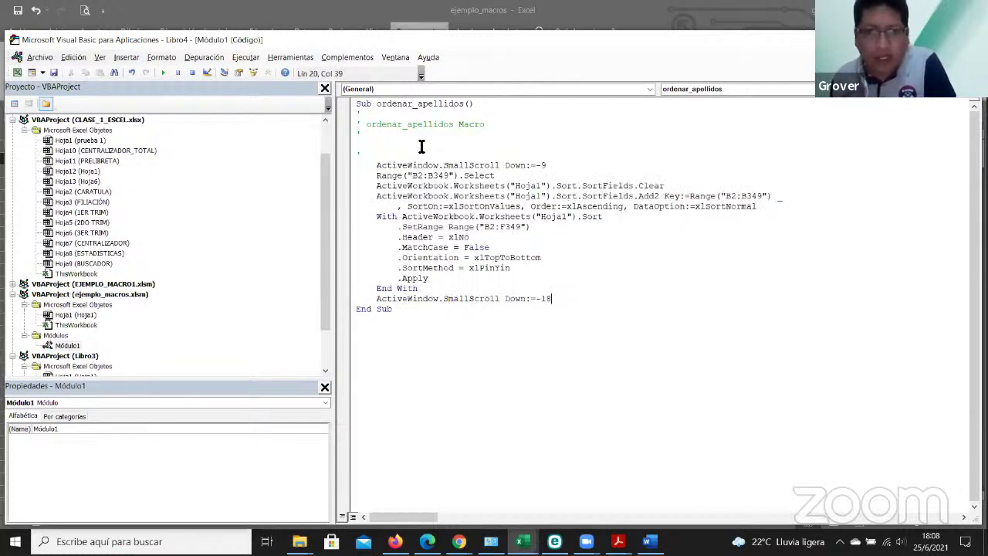
mouse_move(376, 165)
left_mouse_down()
mouse_move(468, 291)
mouse_move(546, 298)
left_mouse_up()
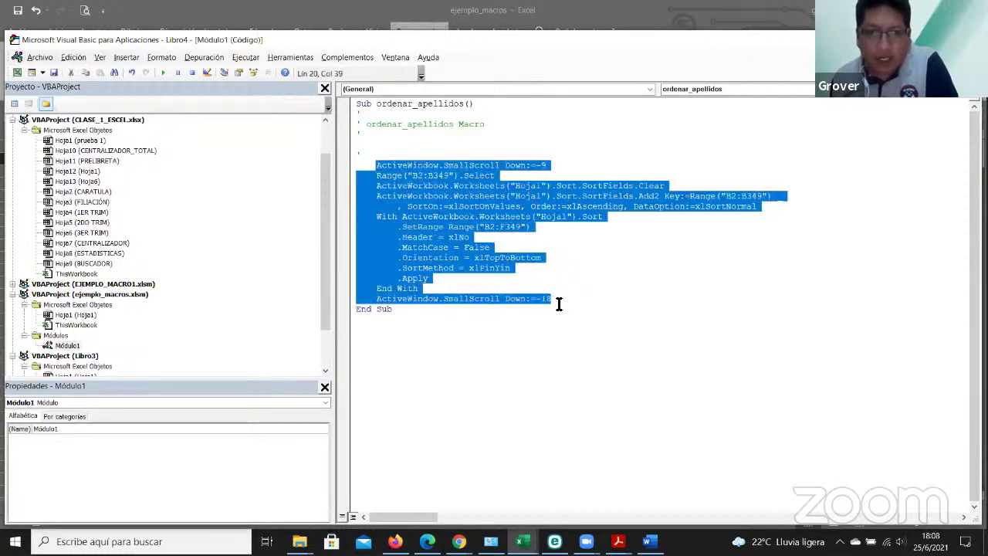
left_click(559, 282)
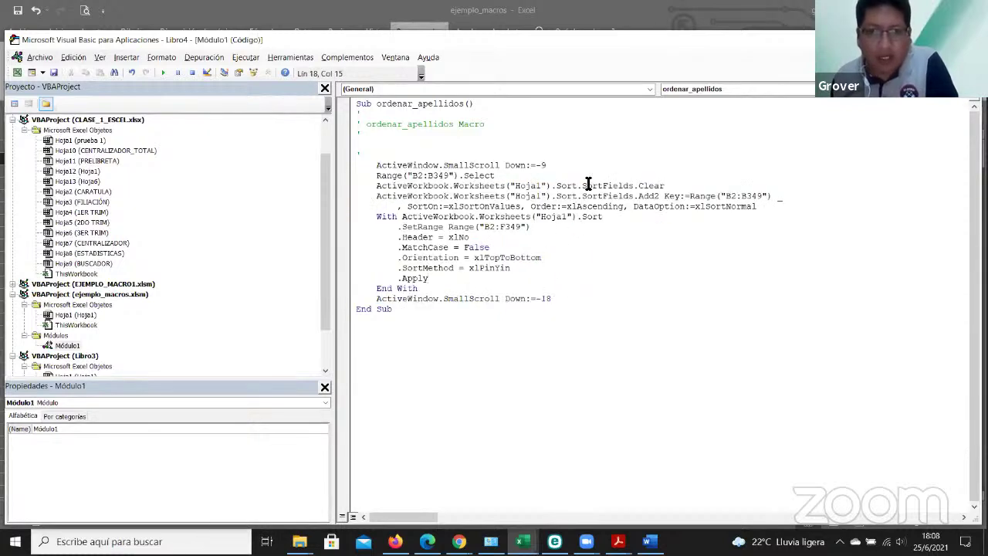
left_click(378, 166)
mouse_move(382, 176)
left_mouse_down()
mouse_move(538, 308)
mouse_move(563, 302)
left_mouse_up()
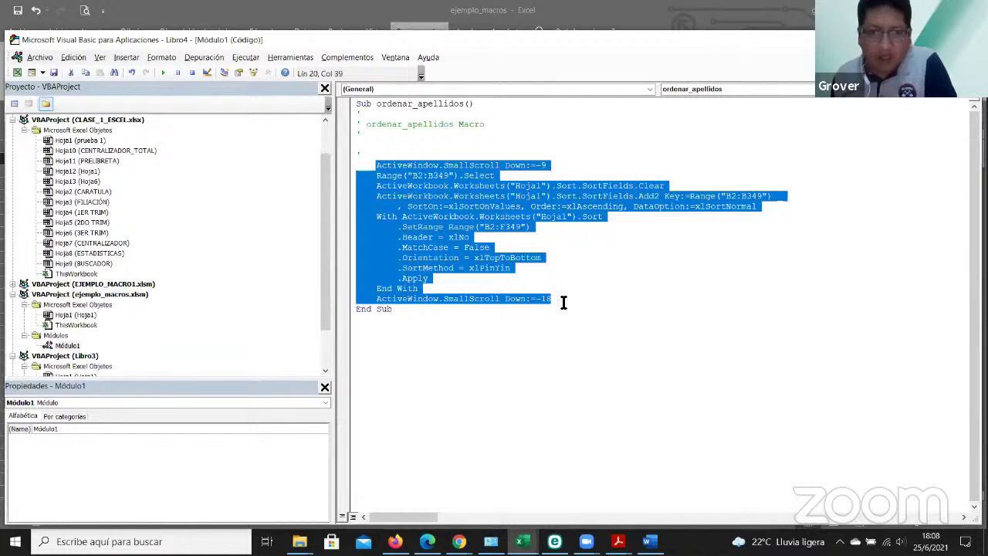
left_click(495, 217)
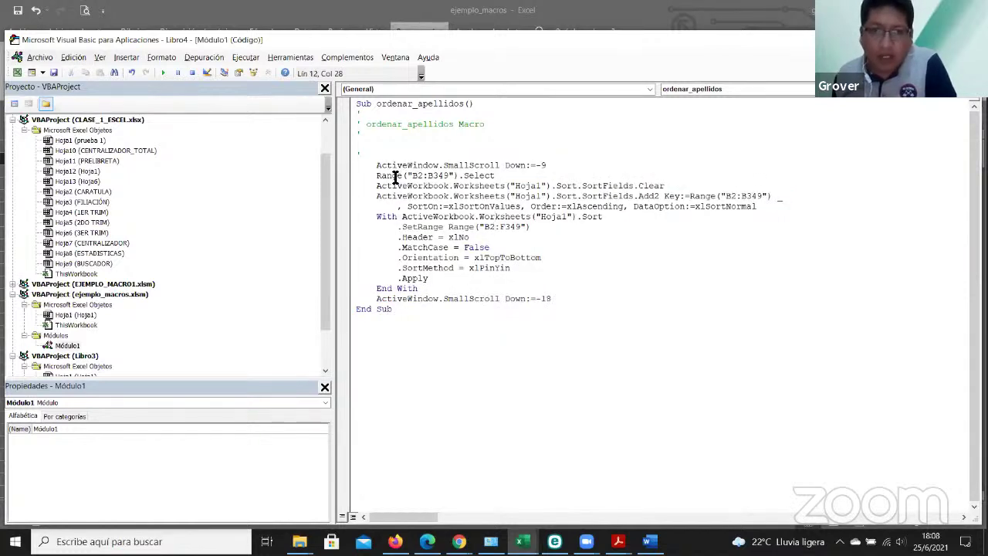
left_click_drag(359, 154, 559, 299)
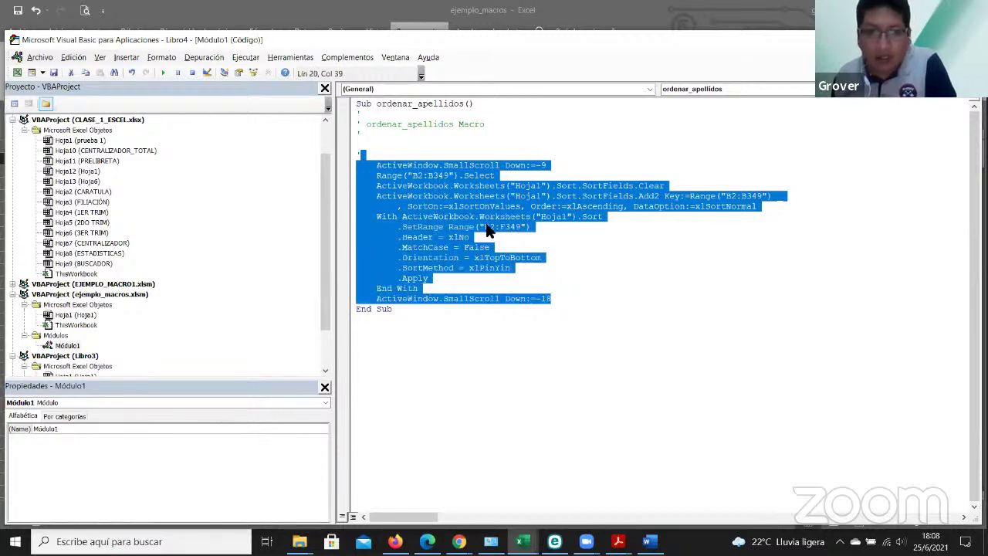
left_click(409, 176)
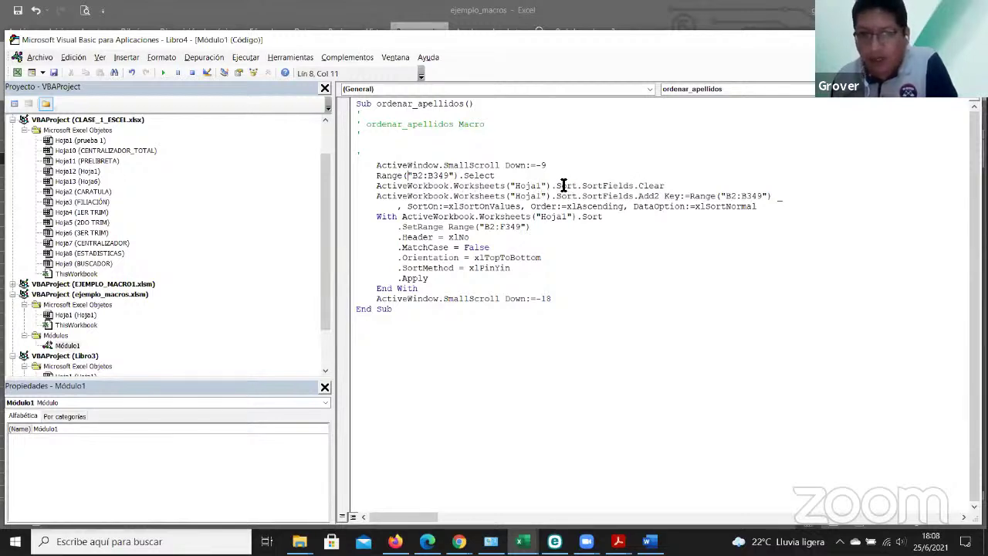
- Highlight the SortFields.Clear call and the sort statements, then return to Excel
left_click_drag(557, 186, 578, 187)
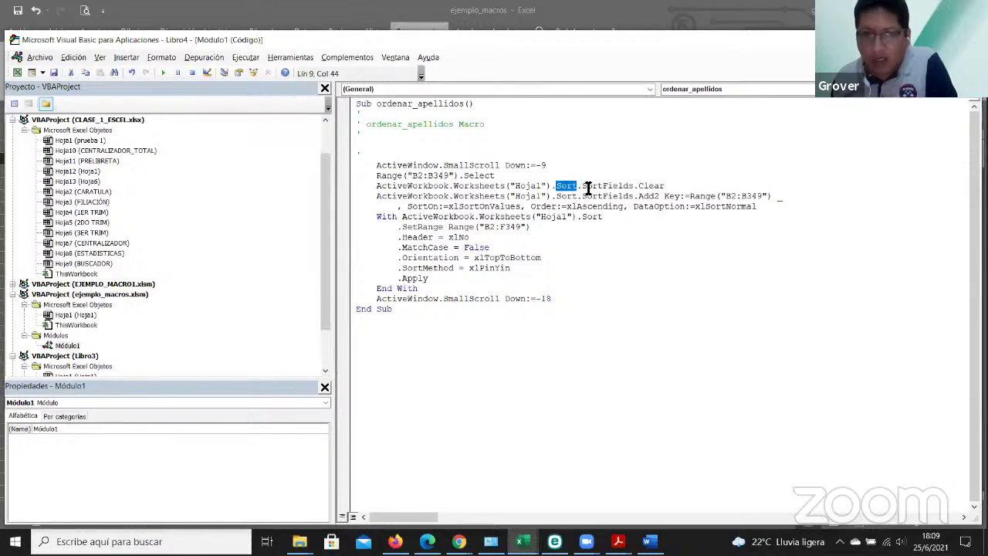
left_click_drag(585, 186, 638, 186)
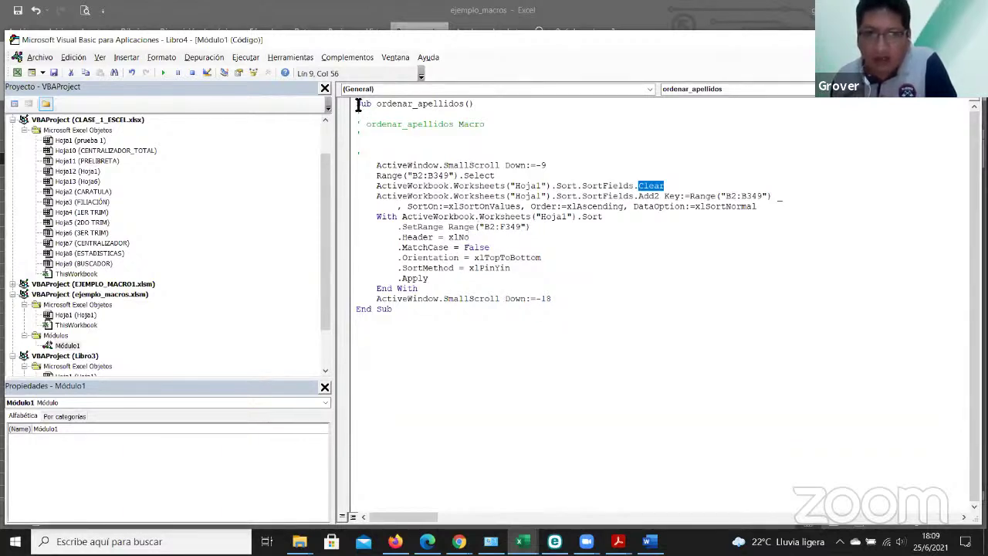
left_click(474, 319)
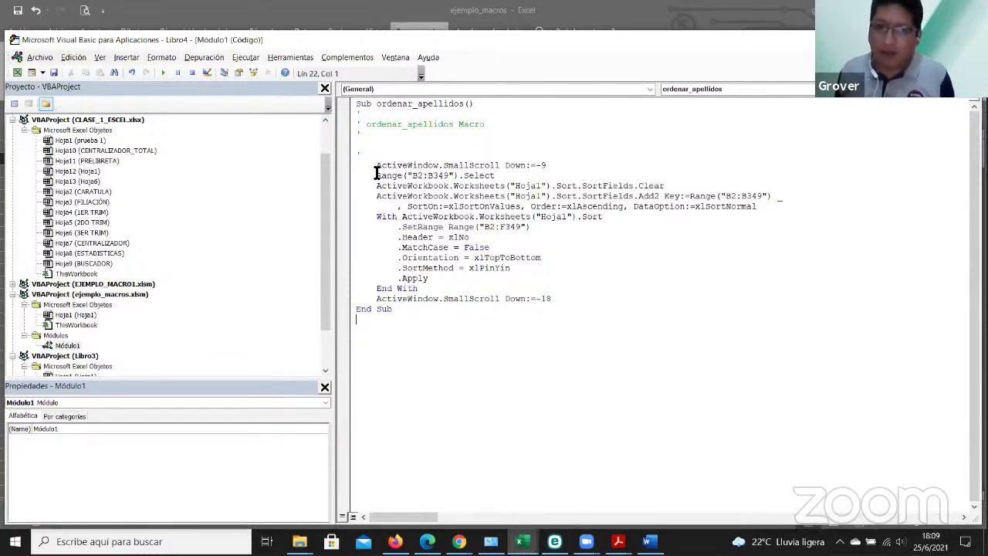
left_click_drag(376, 165, 500, 257)
left_click_drag(521, 292, 546, 298)
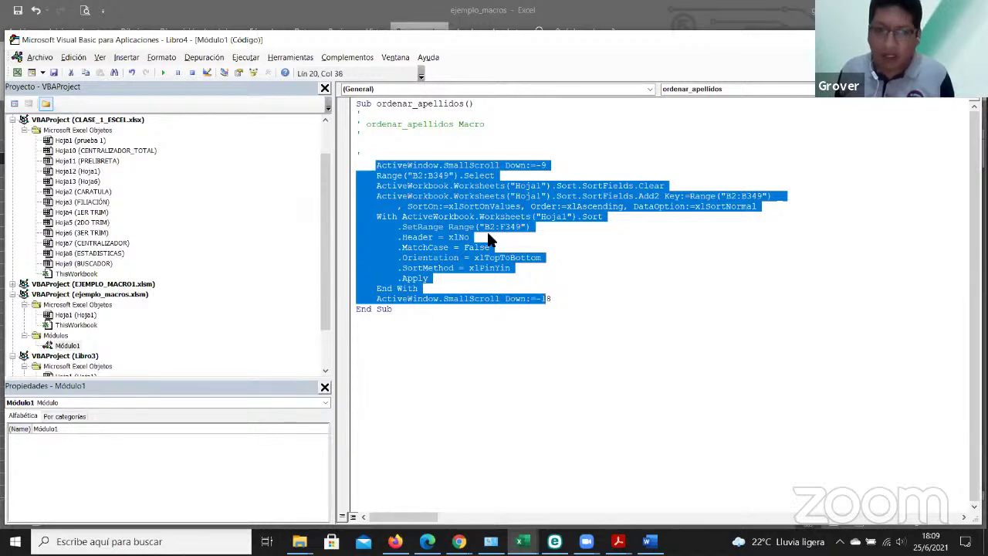
key("alt+Tab")
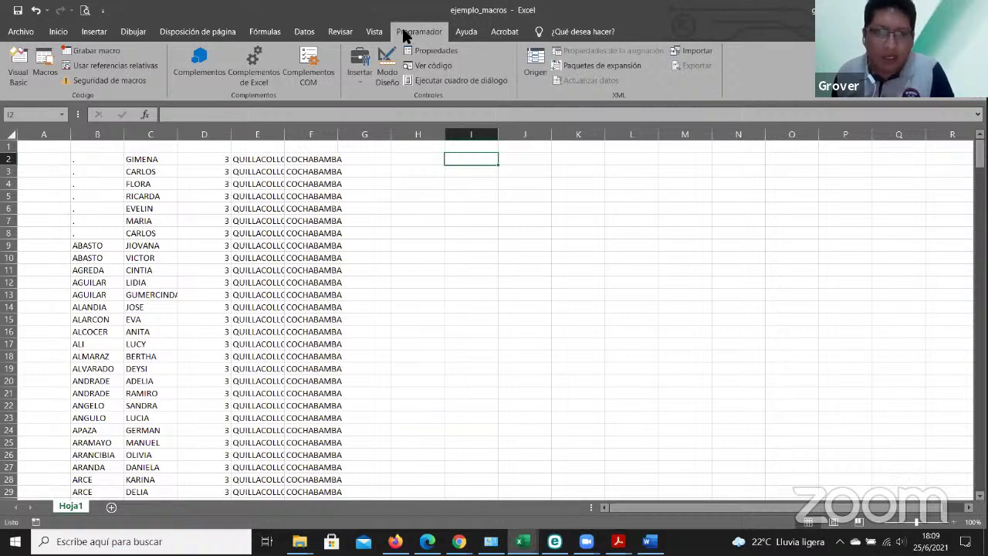
- Insert a form-control Button drawn over I3:J5 beside the name list
left_click(358, 60)
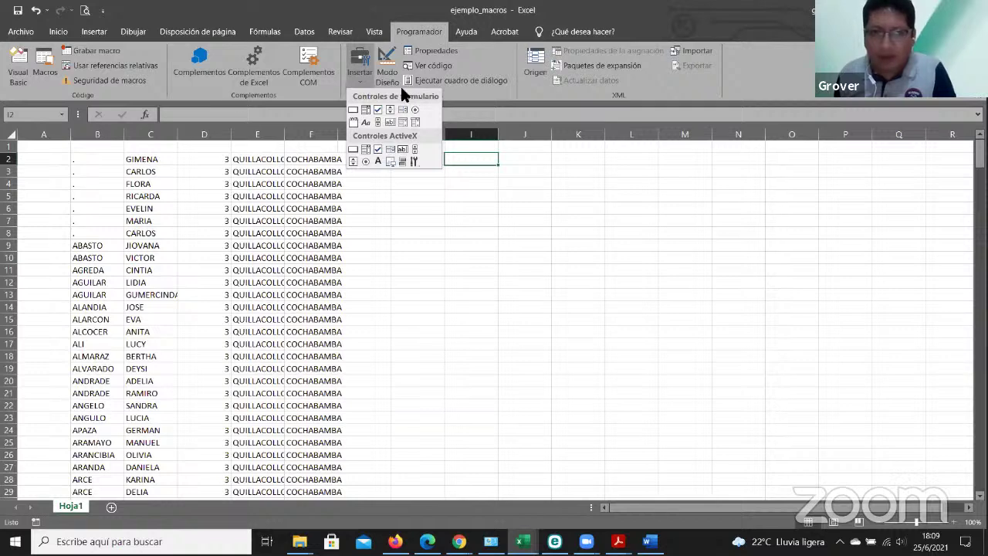
left_click(354, 110)
left_click_drag(448, 181, 533, 210)
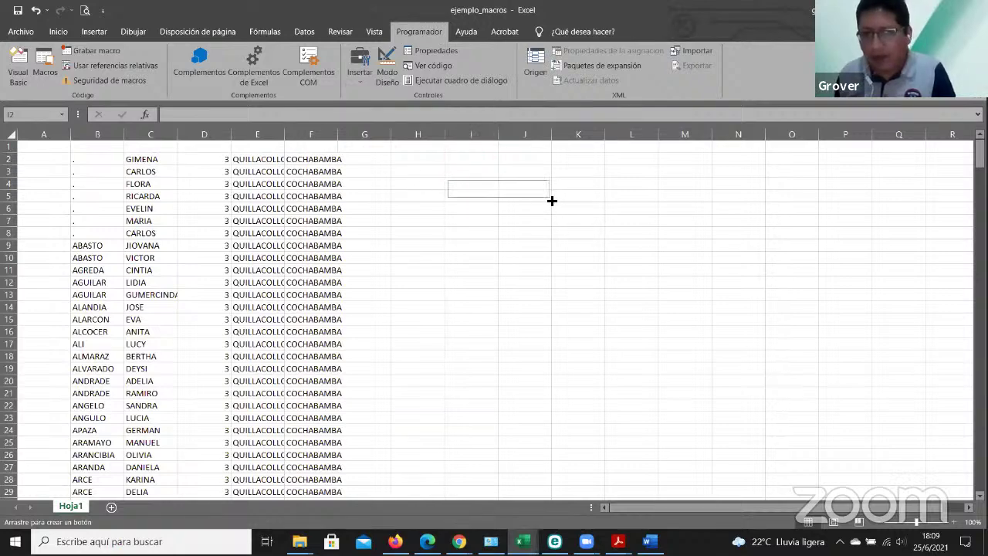
left_click_drag(534, 210, 551, 207)
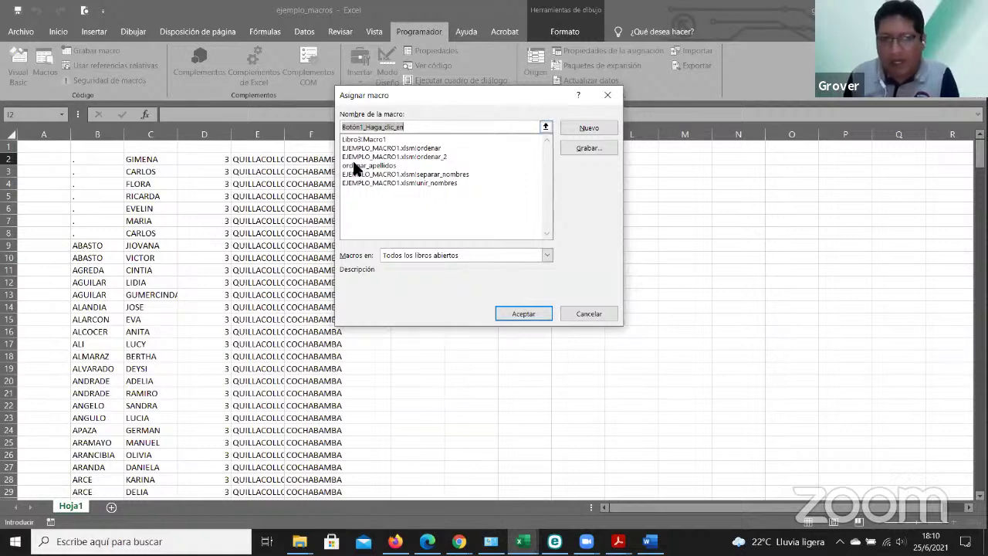
- Assign ordenar_apellidos to the button and change its caption to ORDENAR APELLIDOS
left_click(369, 166)
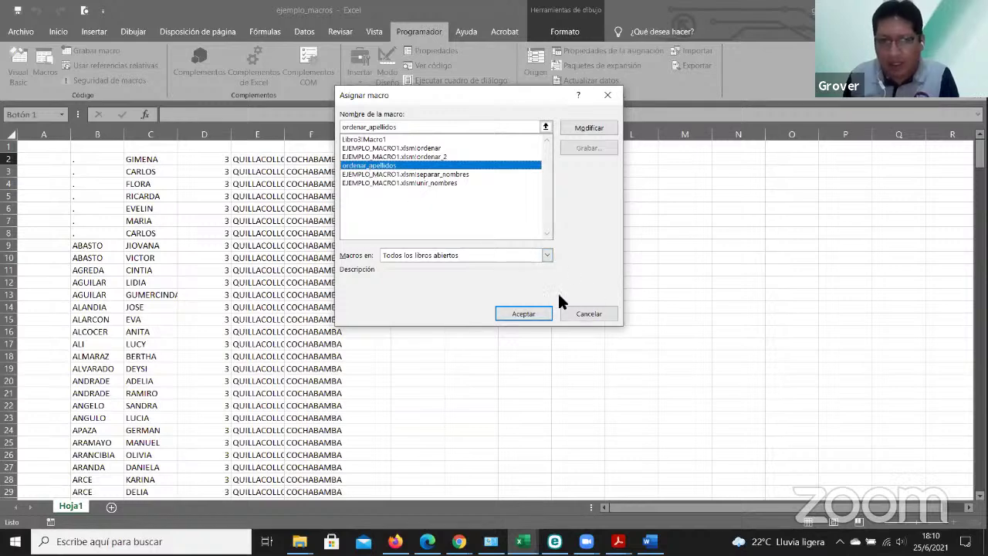
left_click(536, 310)
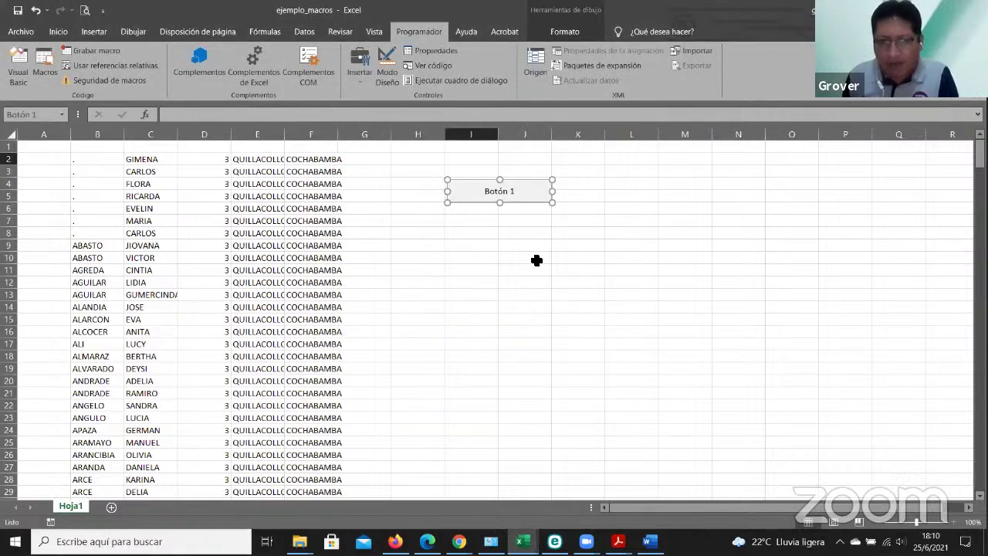
left_click(489, 193)
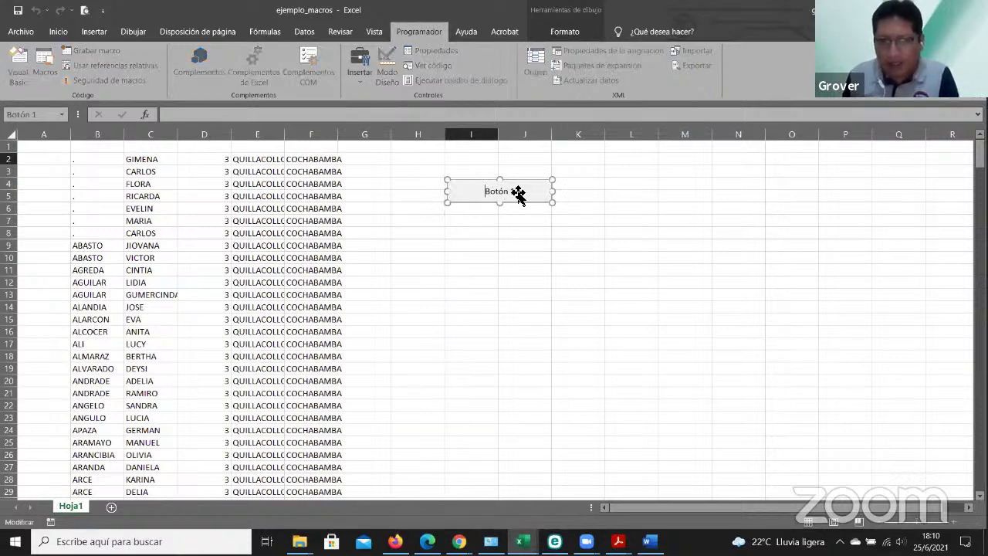
key("Delete")
key("Delete")
key("Delete")
type("ORDE")
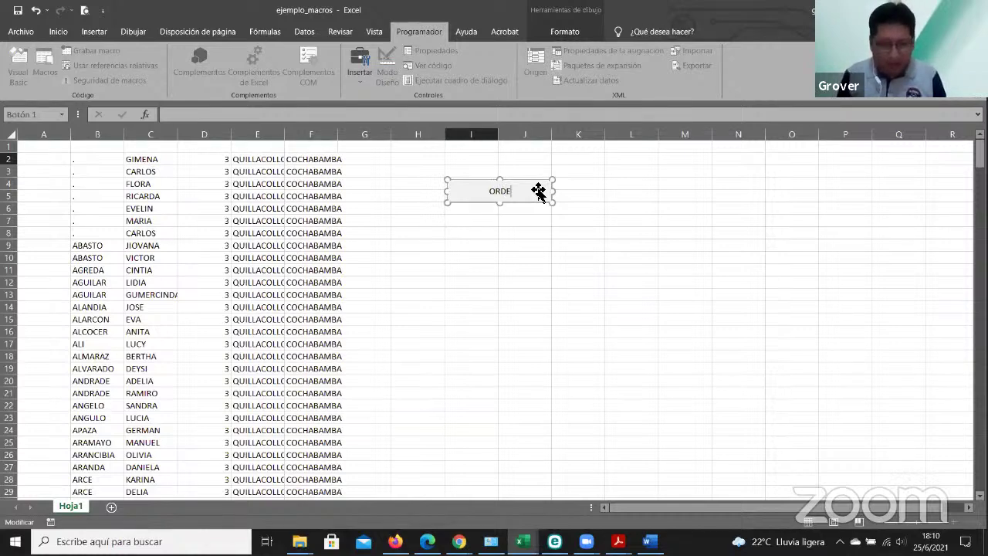
type("NAR")
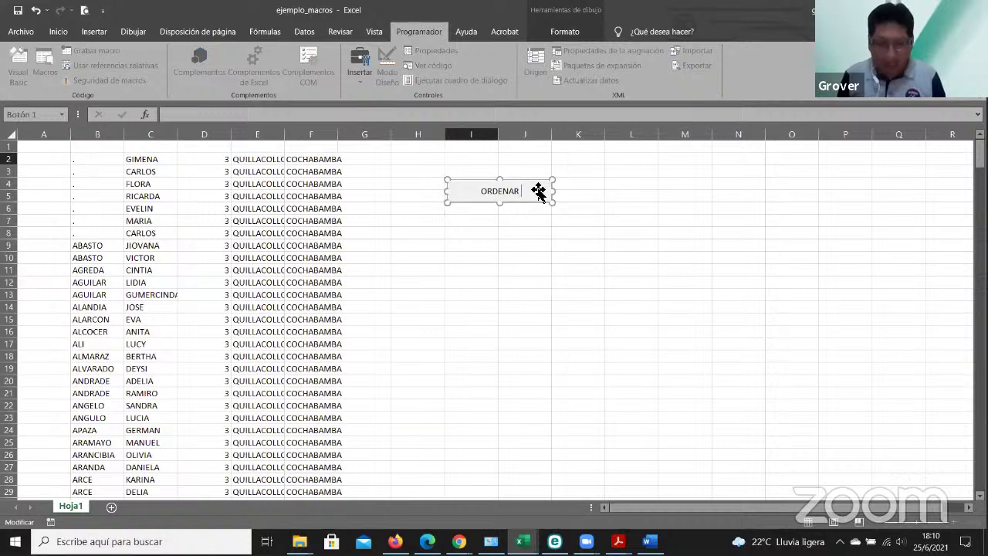
type(" APELL")
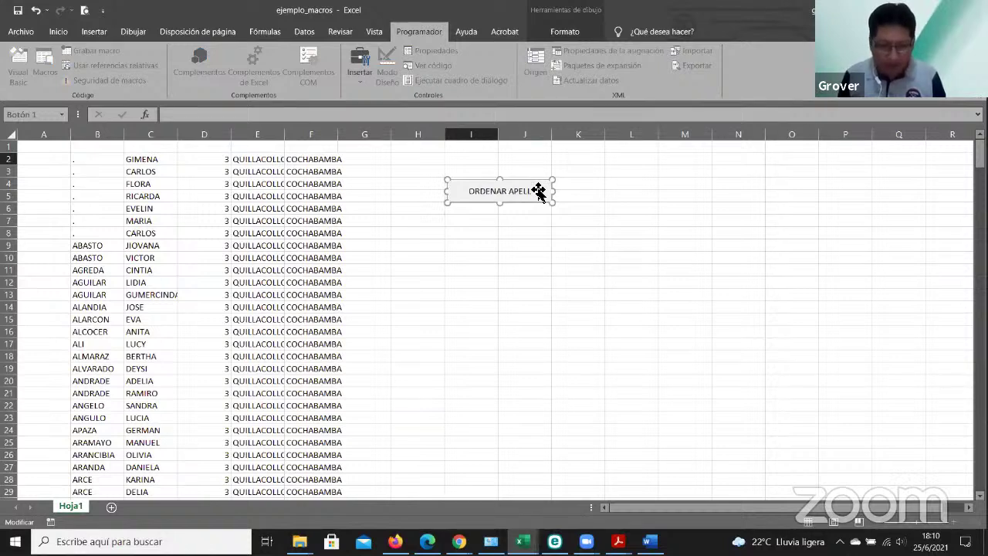
type("IDOS")
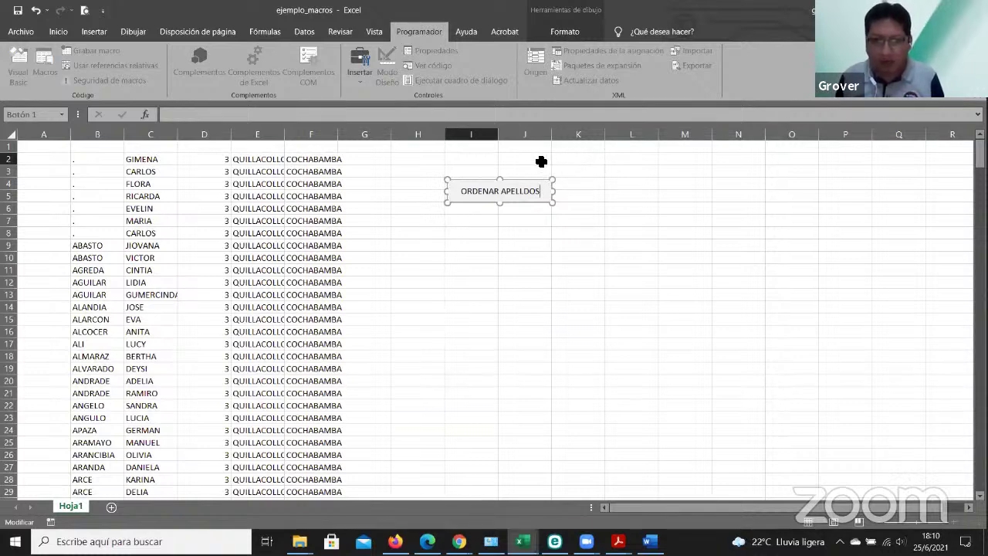
- Leave button editing and select the old name list in B2:F349
left_click(516, 159)
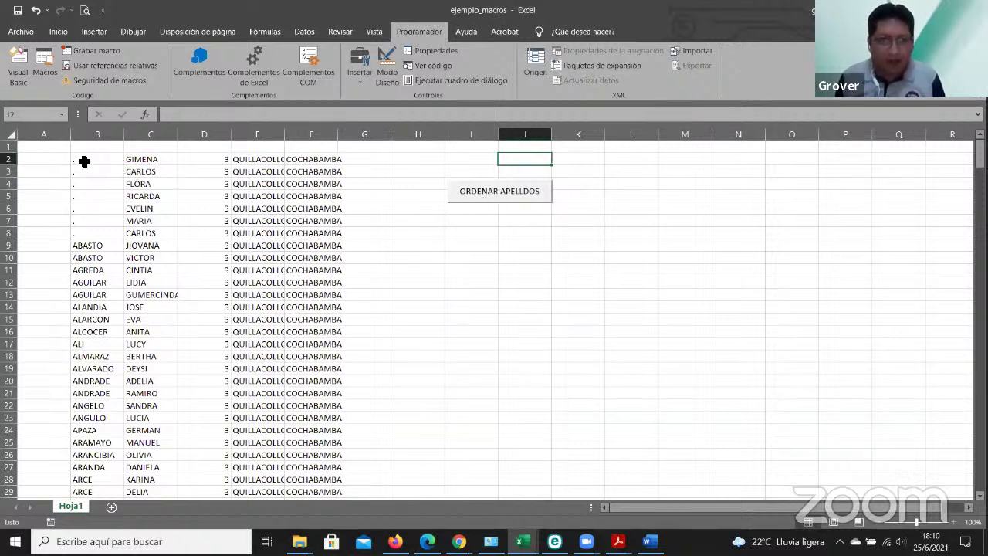
left_click_drag(82, 159, 320, 418)
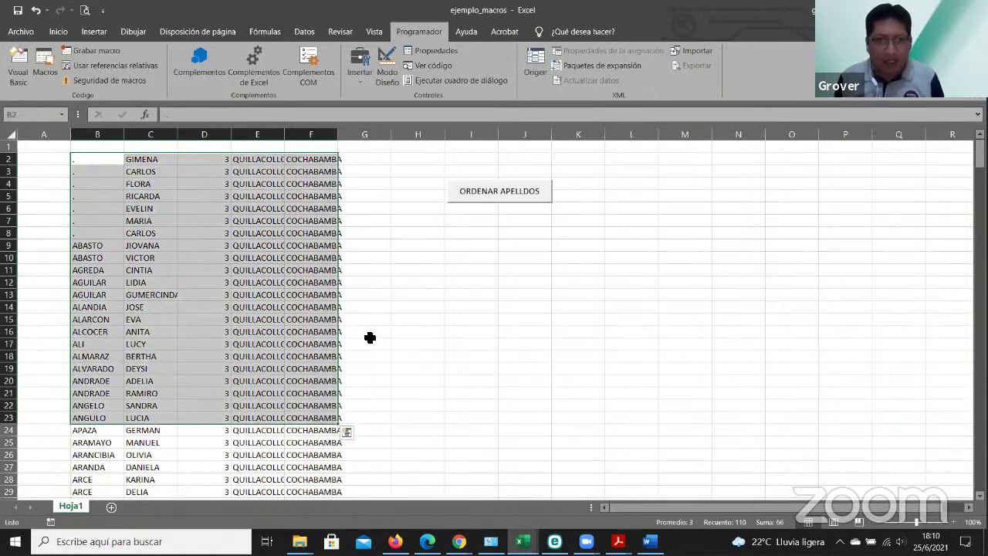
left_click(396, 272)
left_click(87, 159)
left_click_drag(203, 181, 322, 202)
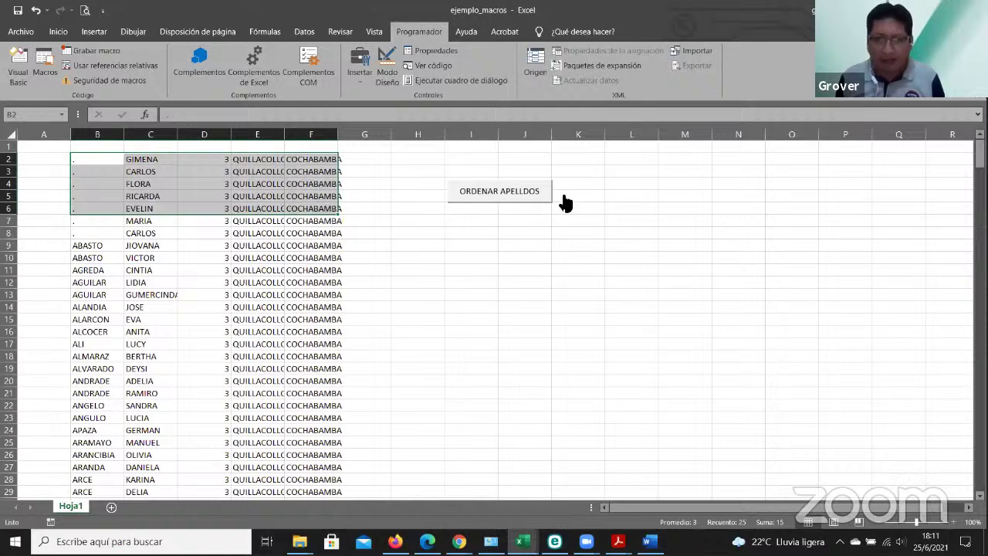
mouse_move(91, 160)
left_mouse_down()
mouse_move(338, 494)
mouse_move(322, 535)
mouse_move(328, 455)
left_mouse_up()
- Give the selected range a gold fill and delete its contents
left_click(62, 31)
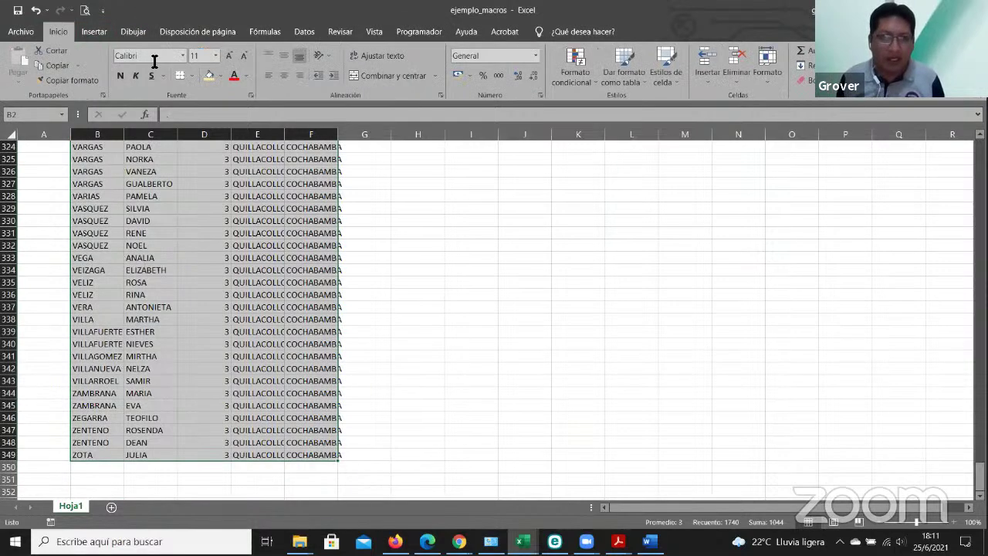
left_click(220, 76)
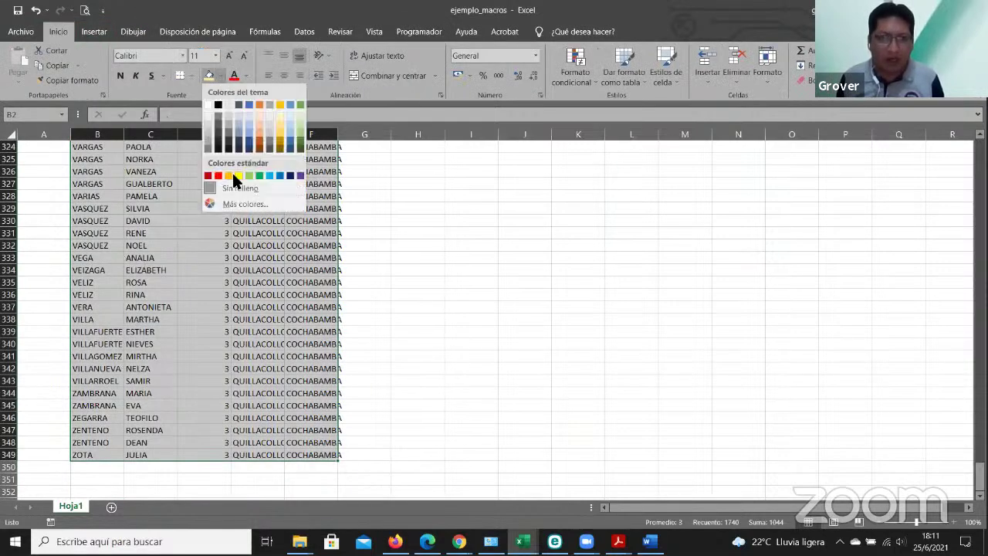
left_click(281, 142)
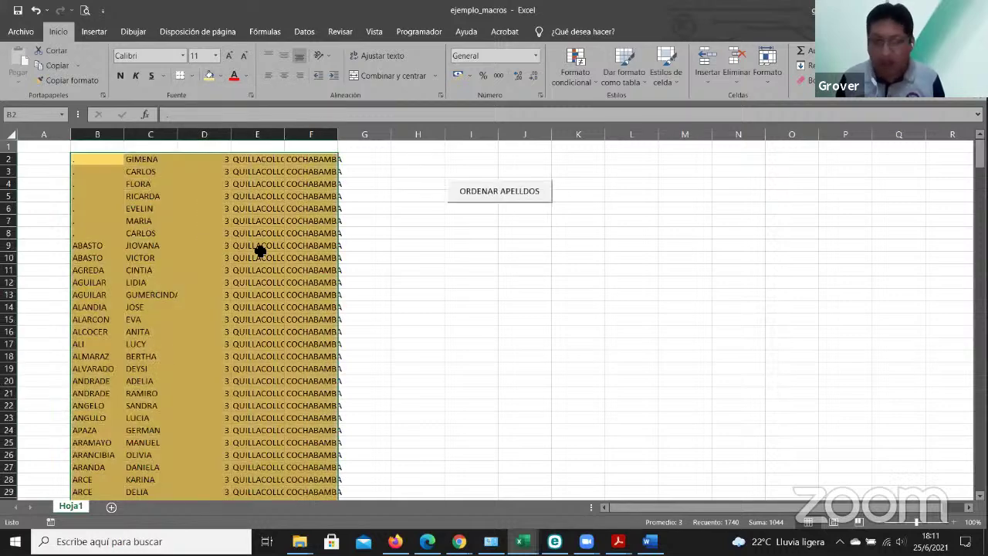
key("Delete")
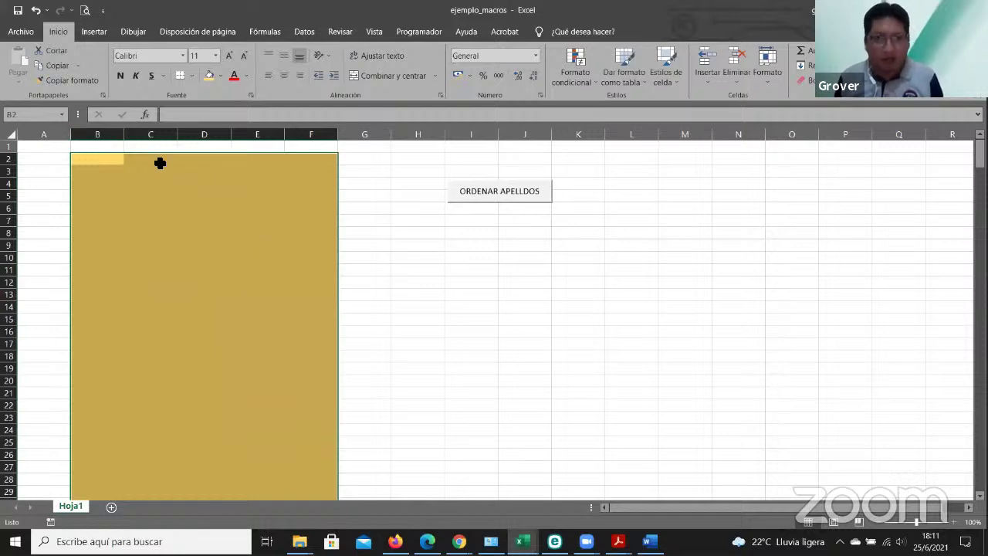
- Copy name rows B1706:F1804 from LISTA_PERSONAS and return to ejemplo_macros
key("alt+Tab")
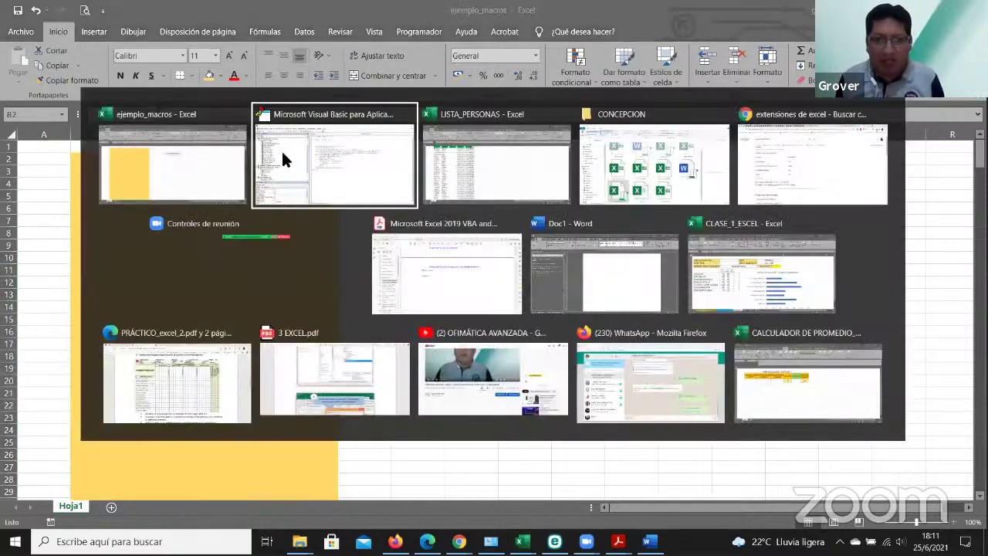
key("alt+Tab")
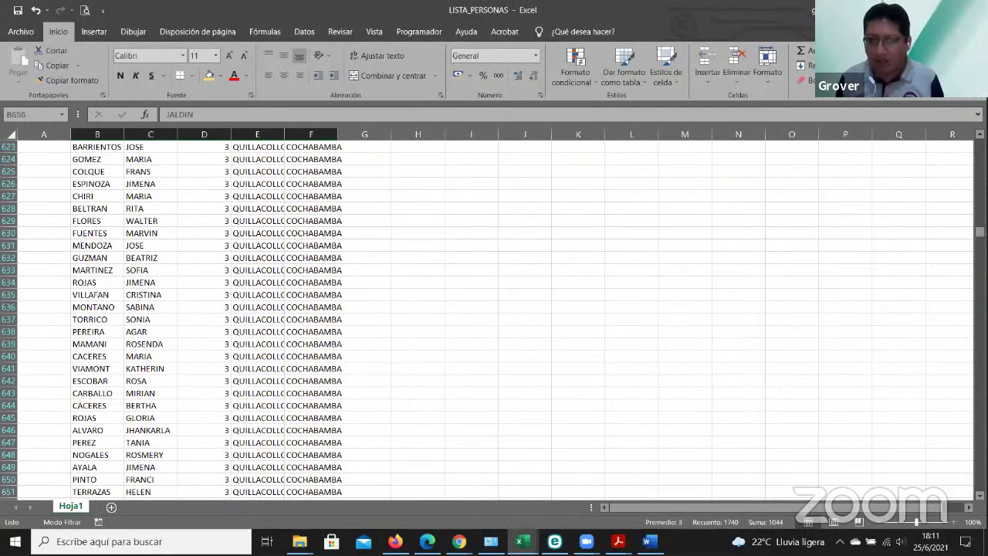
left_click_drag(979, 232, 979, 382)
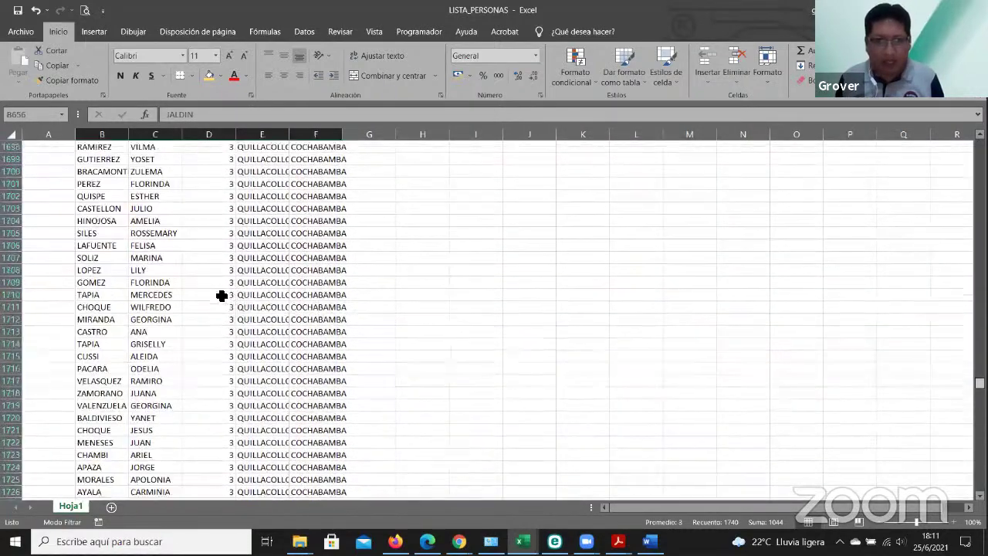
left_click_drag(81, 233, 308, 425)
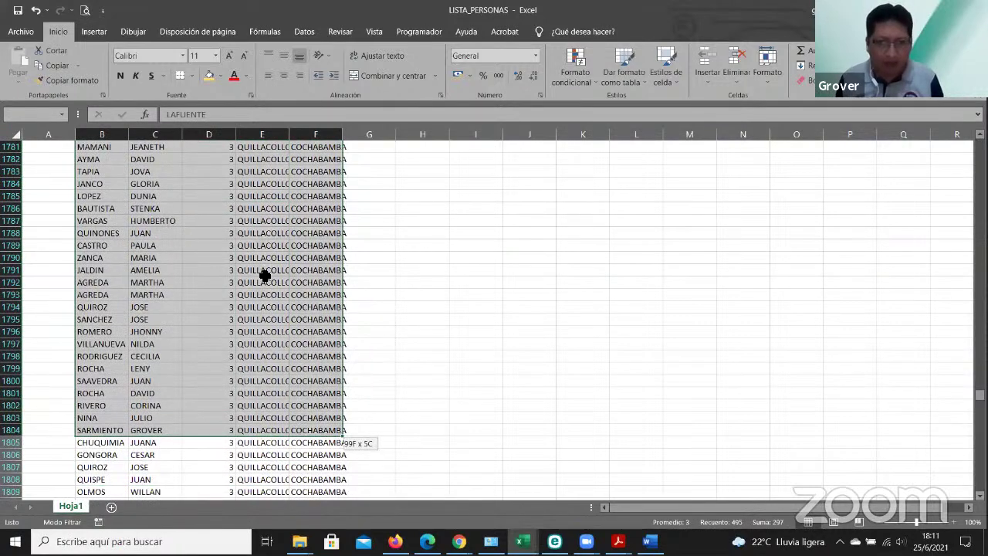
right_click(307, 270)
left_click(297, 242)
key("alt+Tab")
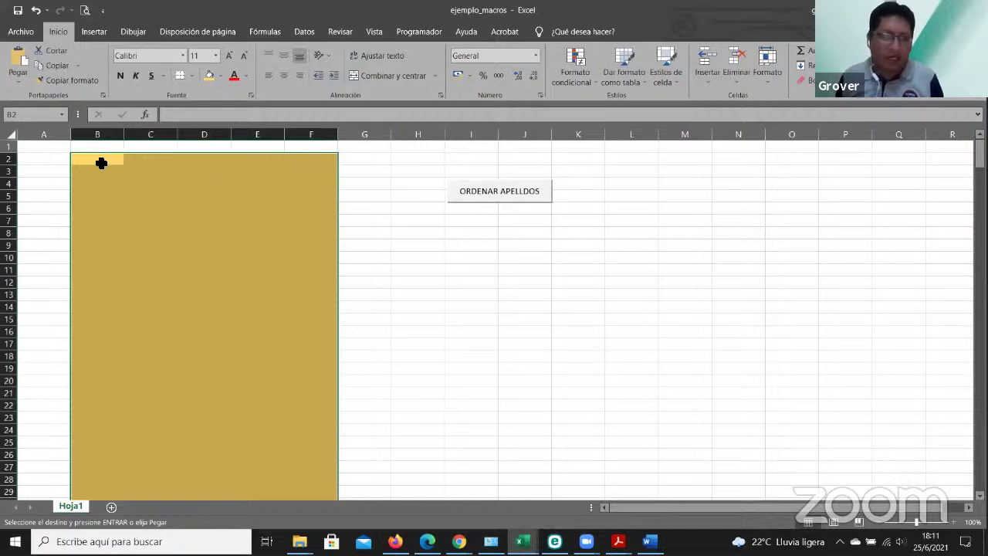
scroll(280, 369, "down", 5)
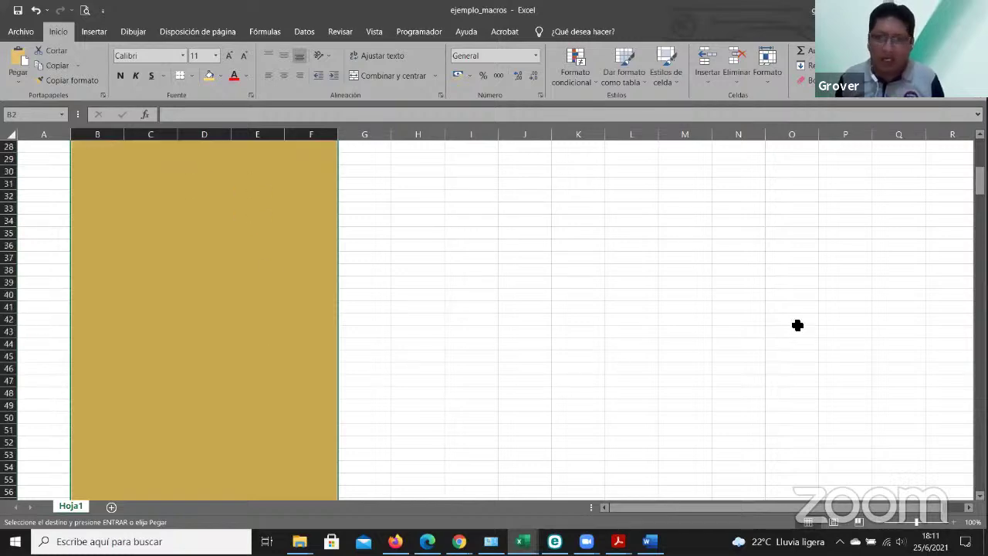
mouse_move(979, 181)
left_mouse_down()
mouse_move(979, 471)
mouse_move(913, 455)
left_mouse_up()
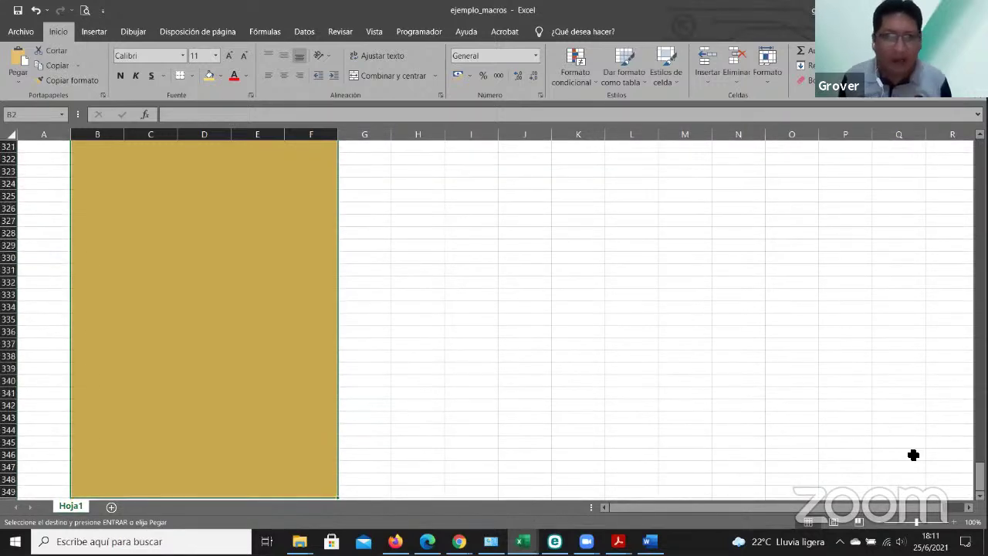
scroll(300, 426, "down", 7)
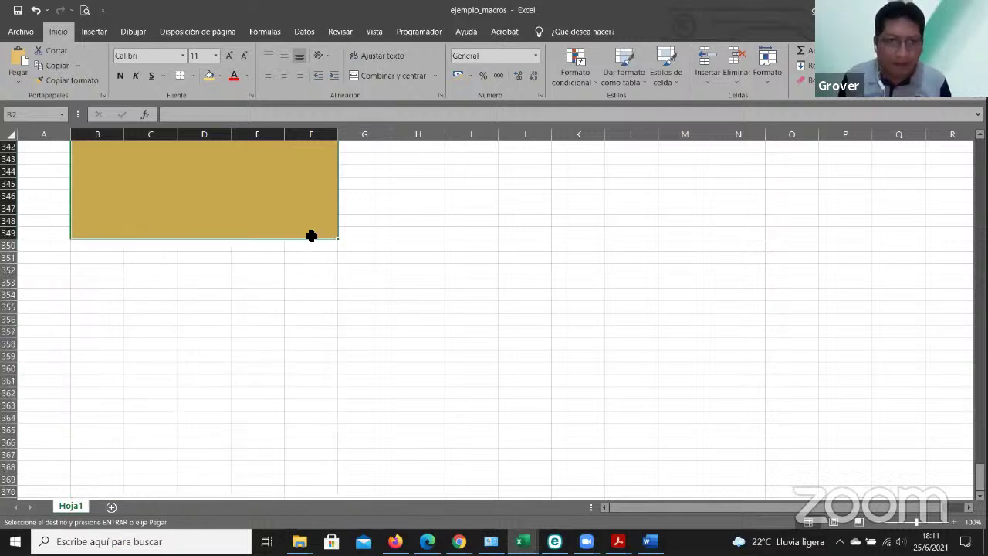
left_click(309, 233)
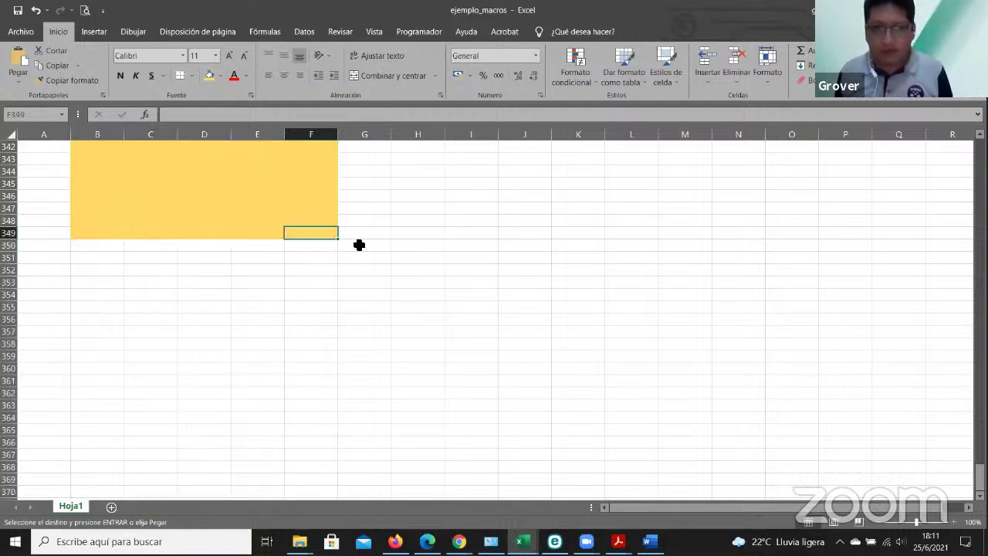
left_click(92, 232)
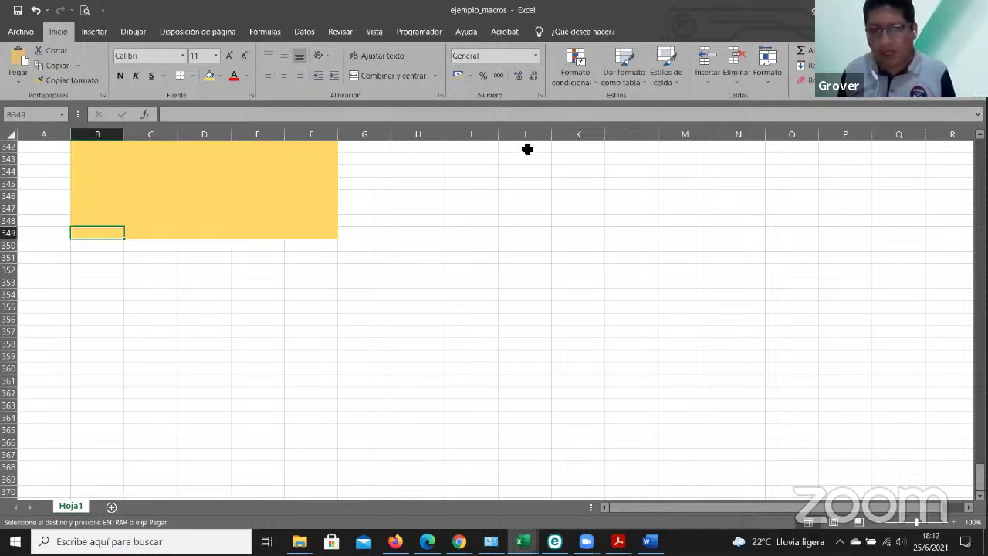
scroll(901, 236, "up", 4)
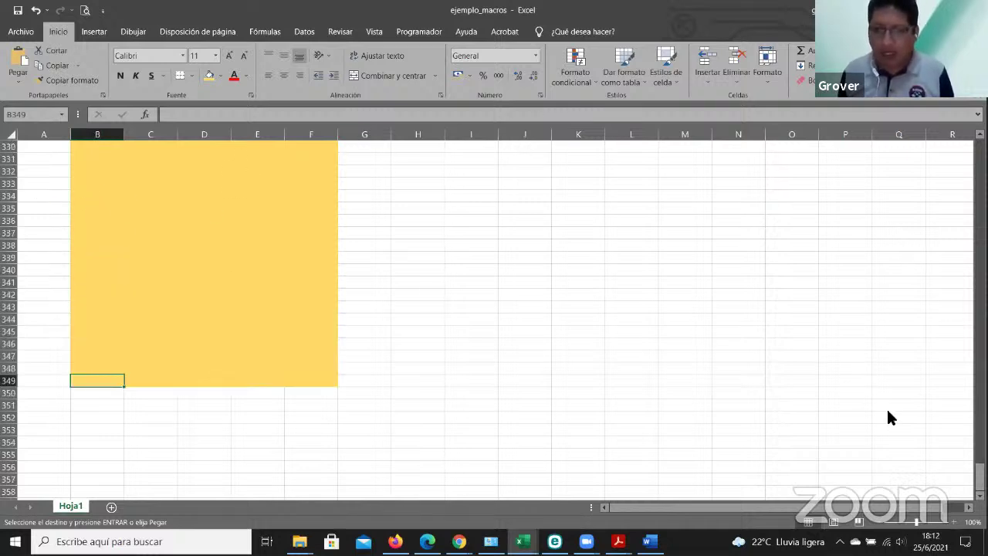
left_click_drag(979, 472, 979, 151)
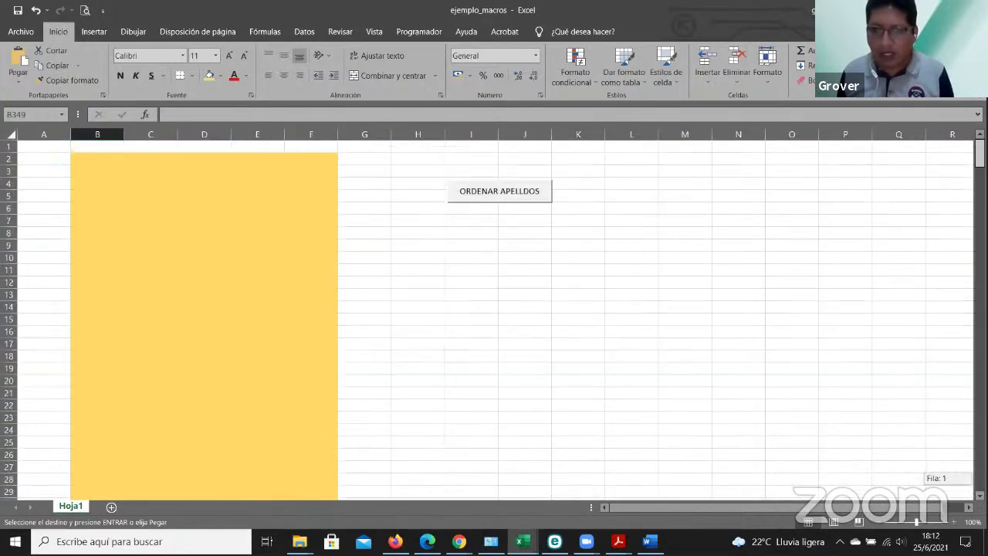
left_click(98, 161)
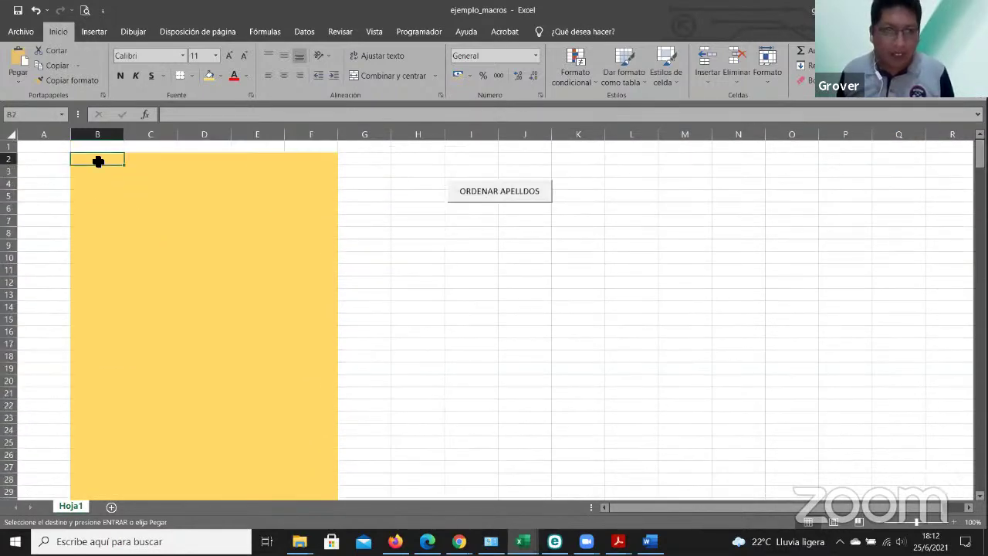
key("alt+Tab")
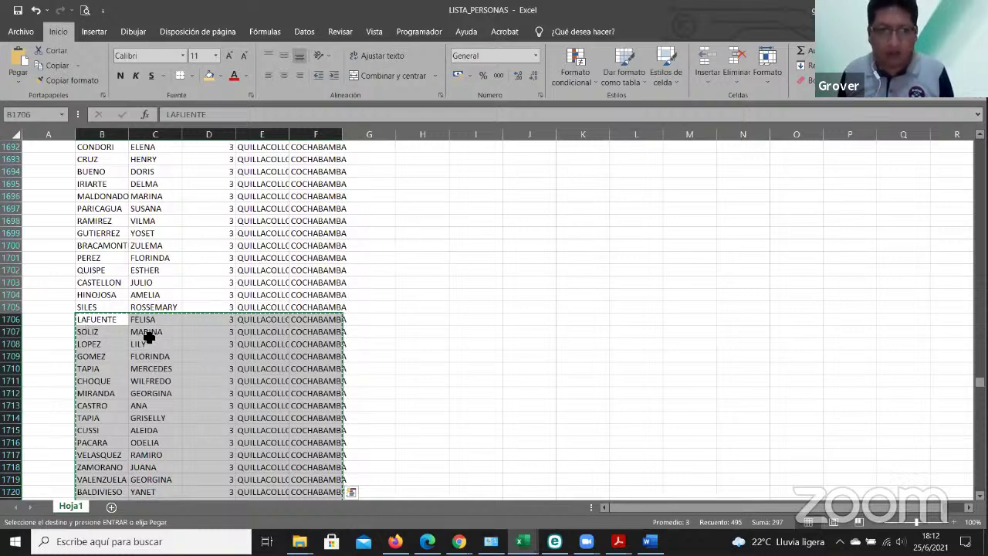
- Paste the copied names as values into B2 of ejemplo_macros, then sort them with ORDENAR APELLIDOS
key("alt+Tab")
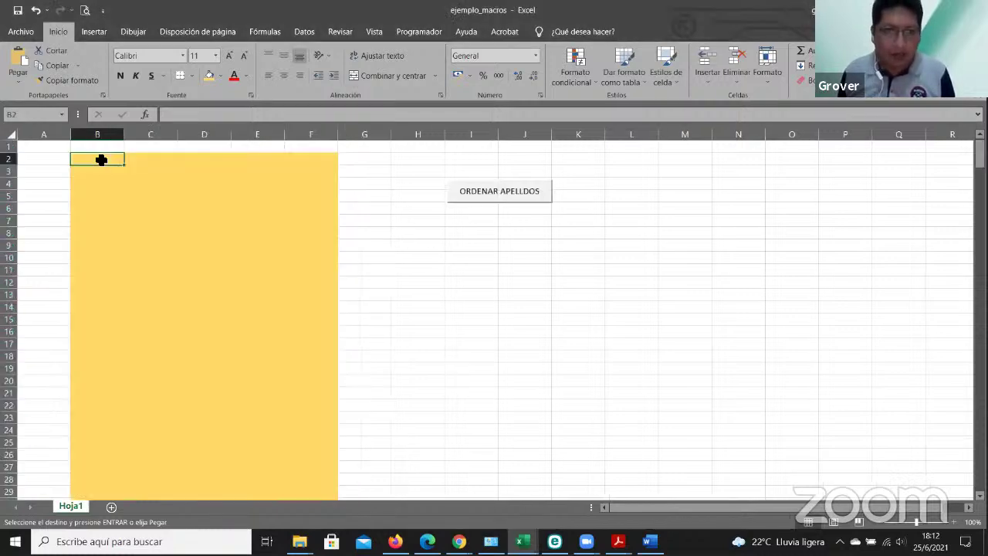
right_click(99, 160)
left_click(146, 216)
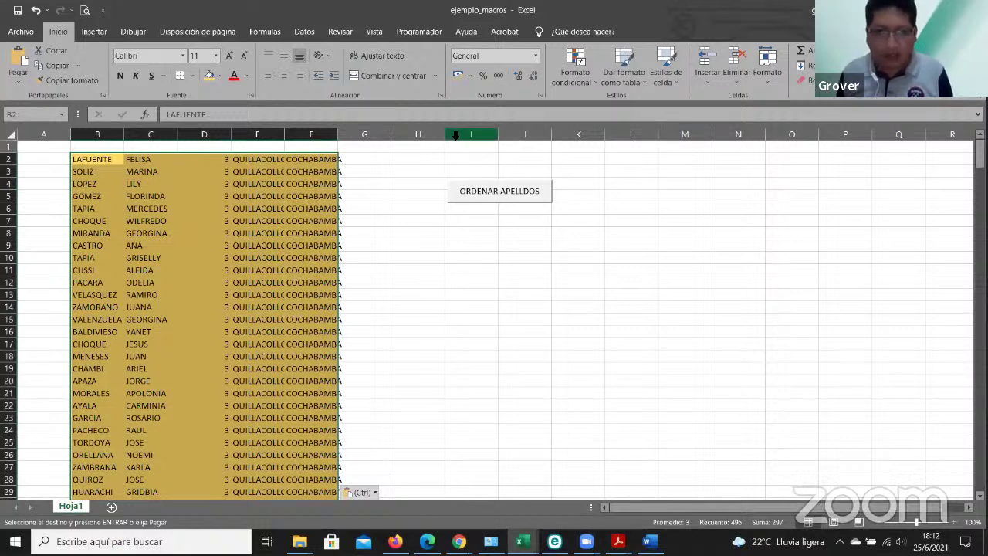
left_click(474, 203)
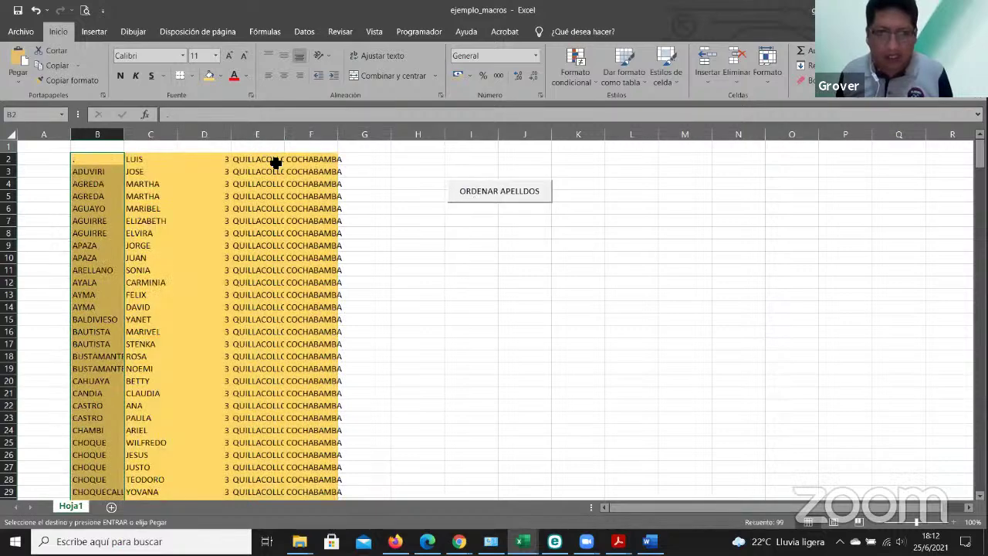
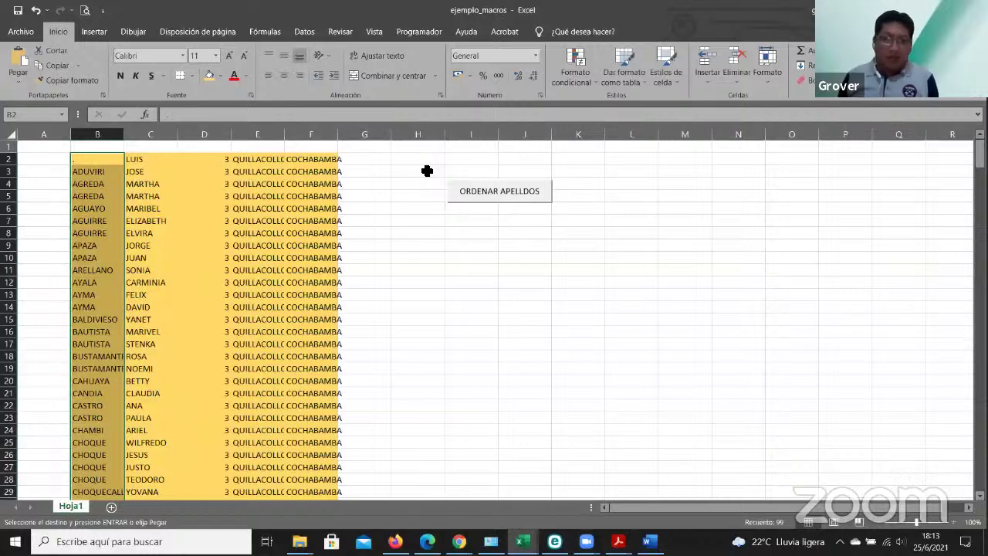
- Add sheet Hoja2 and paste the copied name records into it at cell B2
left_click(112, 507)
left_click(101, 158)
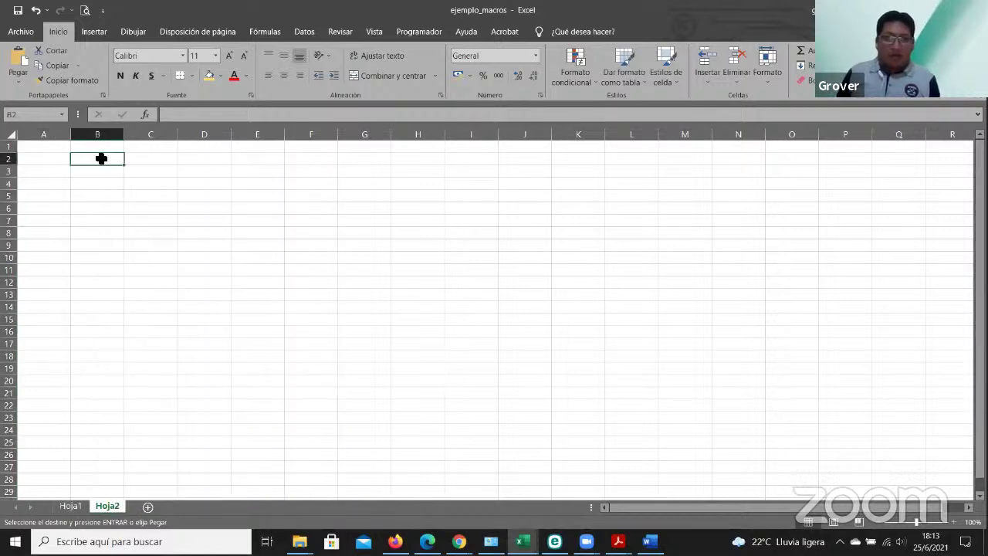
right_click(101, 159)
left_click(148, 214)
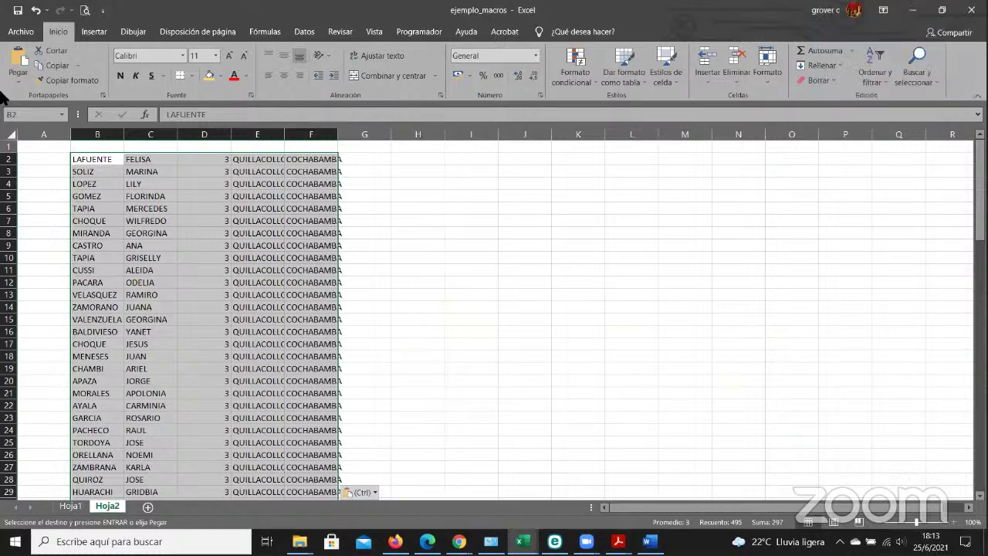
left_click(876, 63)
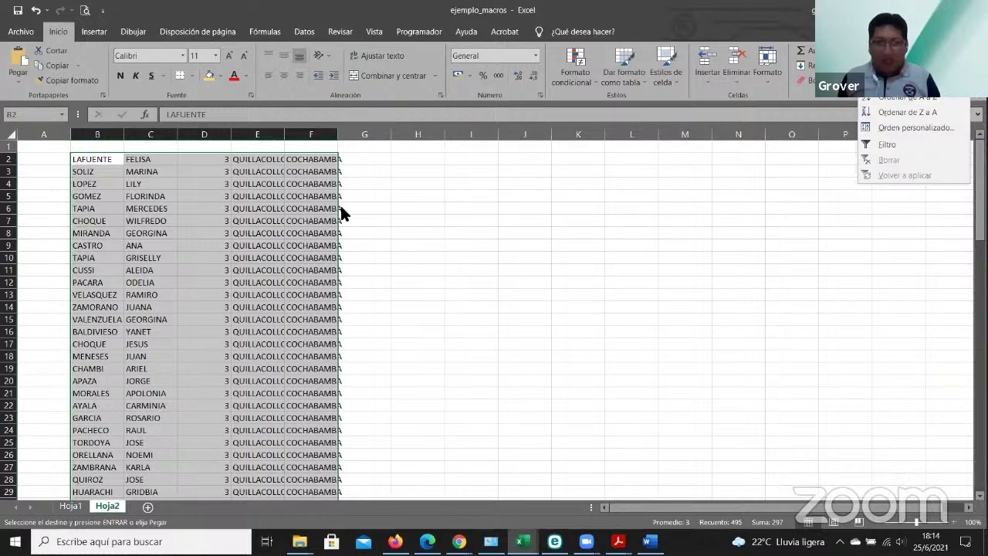
key("Return")
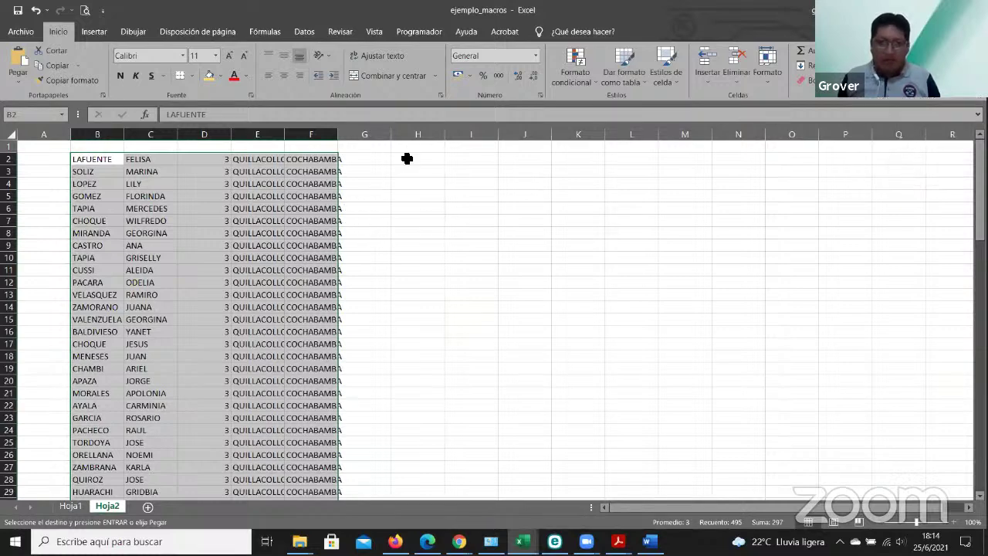
left_click(407, 157)
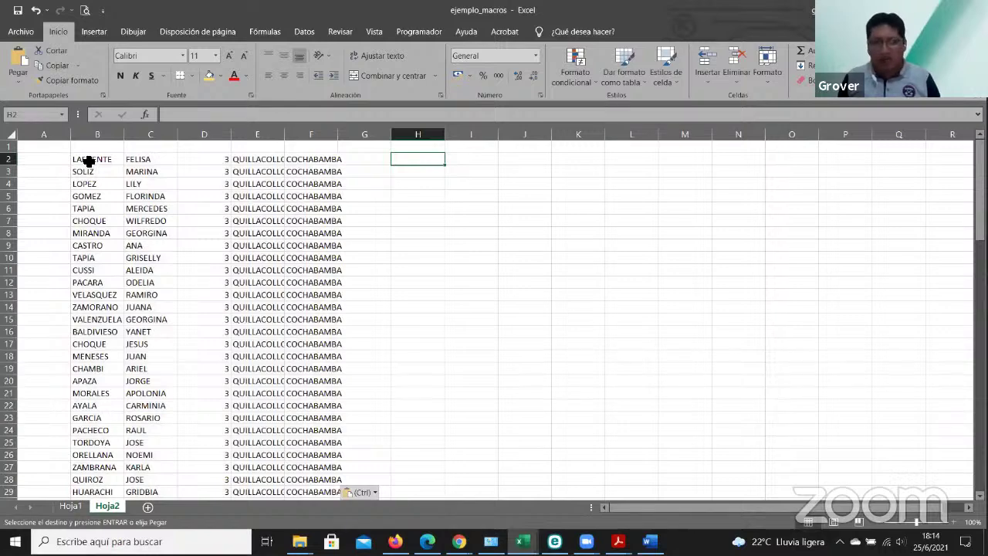
left_click(92, 157)
left_click_drag(113, 160, 318, 531)
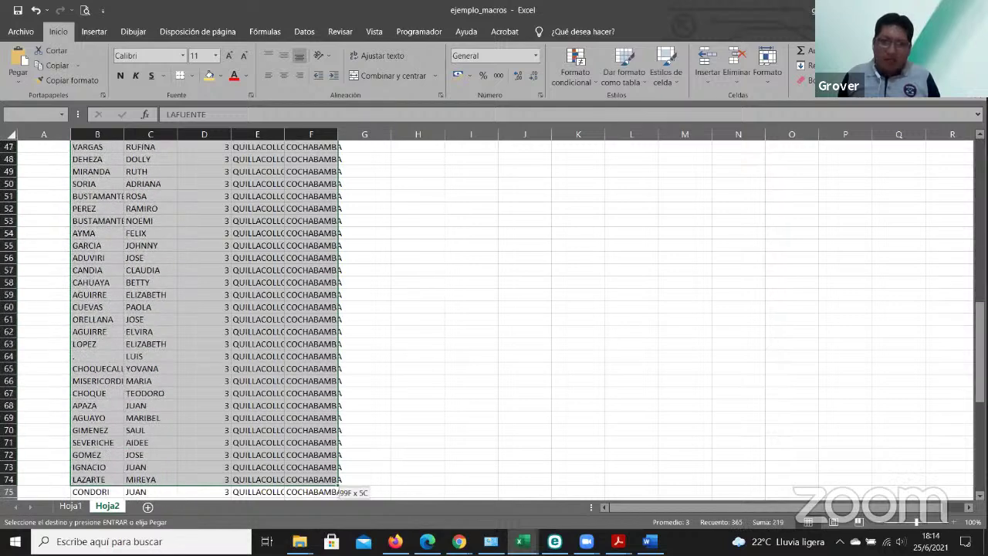
mouse_move(321, 489)
left_mouse_down()
mouse_move(325, 506)
mouse_move(336, 457)
left_mouse_up()
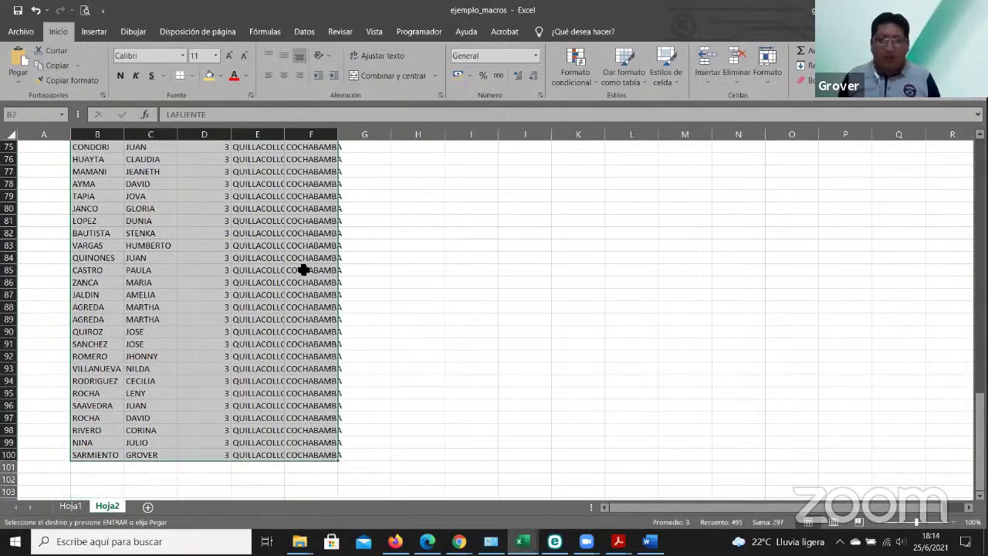
scroll(223, 313, "up", 8)
scroll(223, 313, "up", 7)
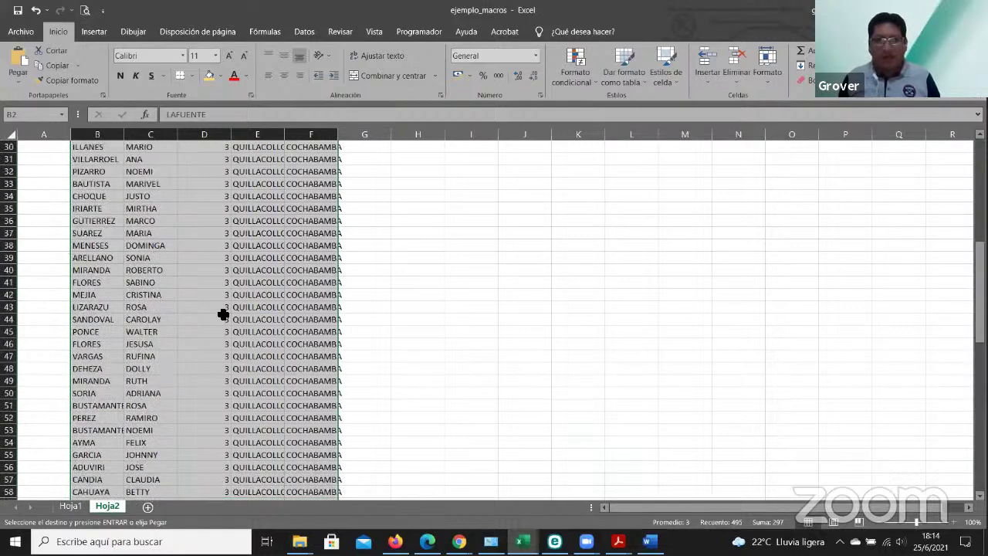
scroll(223, 314, "up", 7)
scroll(222, 314, "up", 3)
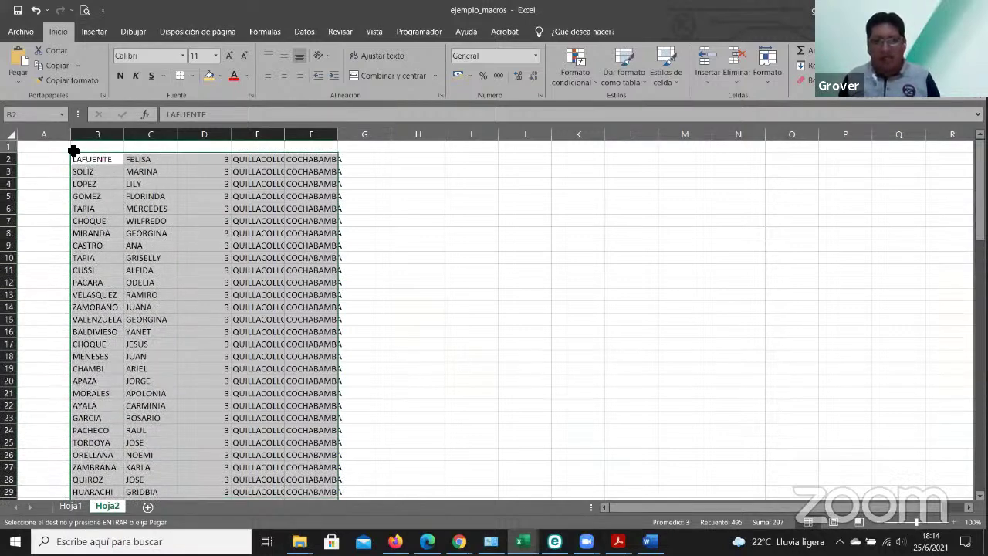
scroll(270, 243, "down", 4)
scroll(232, 220, "up", 4)
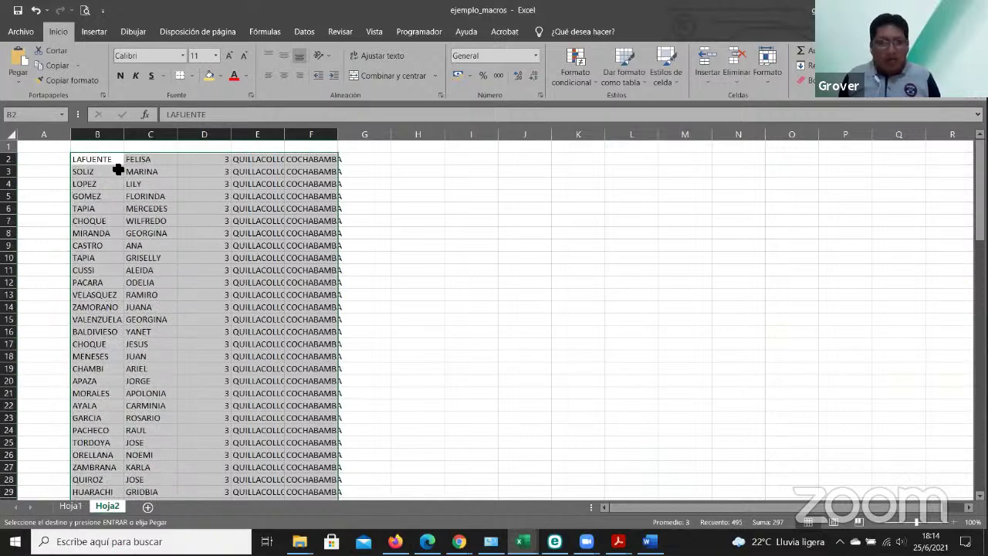
scroll(342, 287, "down", 2)
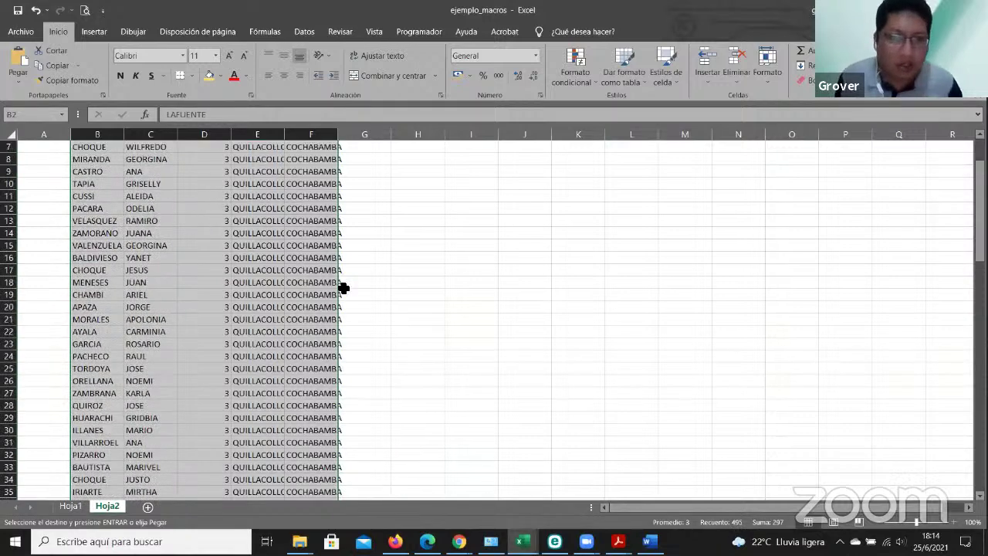
scroll(342, 320, "down", 9)
scroll(341, 342, "down", 8)
scroll(340, 342, "down", 9)
scroll(337, 337, "down", 3)
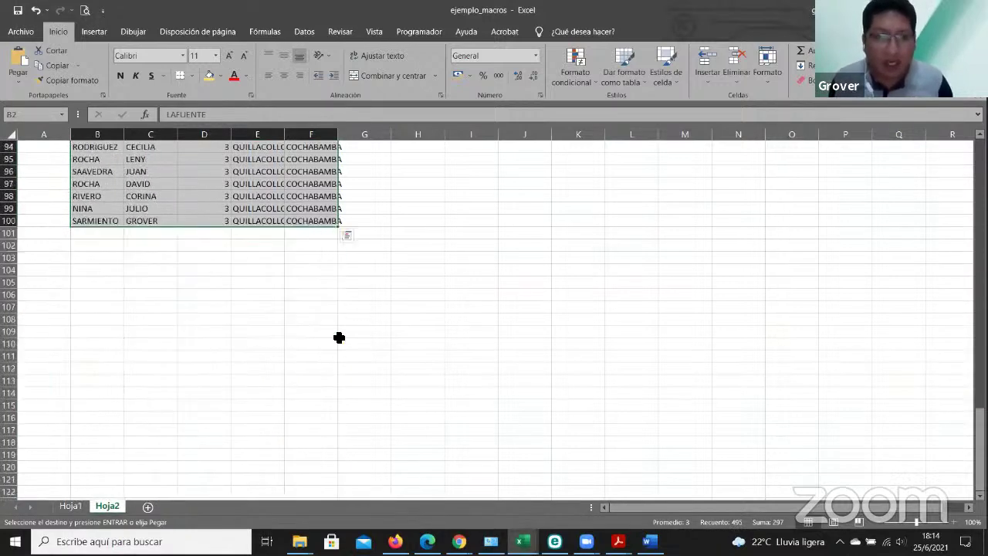
left_click(309, 221)
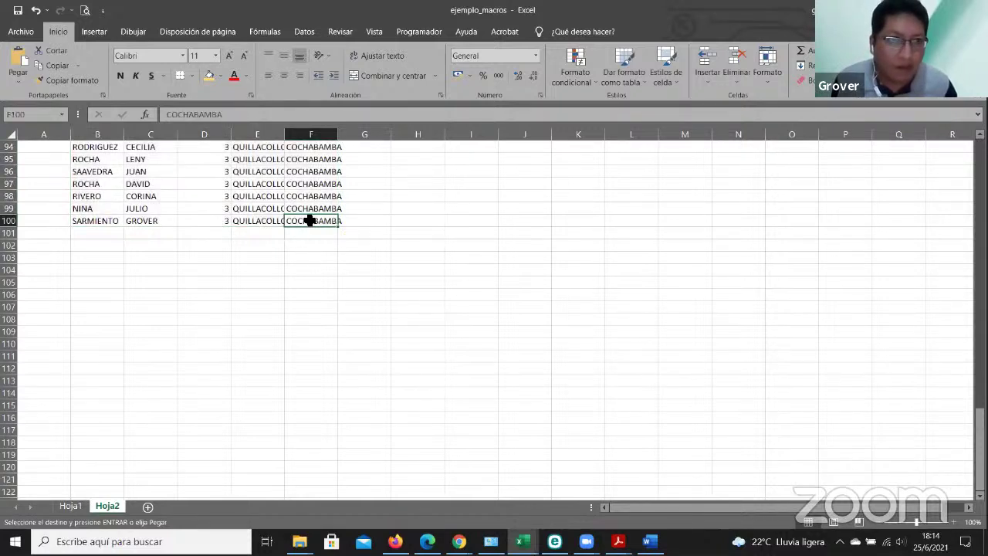
mouse_move(332, 221)
left_mouse_down()
mouse_move(128, 114)
mouse_move(55, 48)
left_mouse_up()
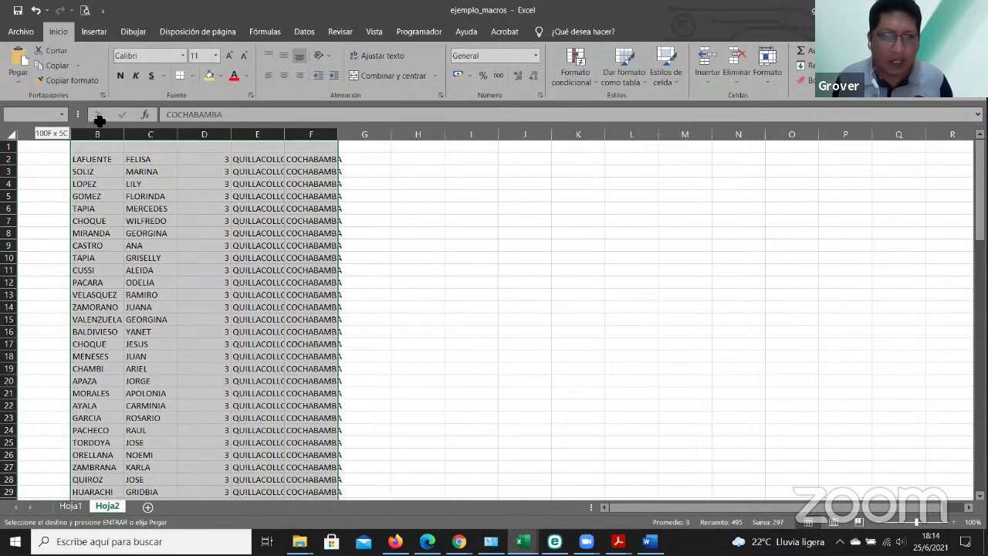
left_click_drag(55, 48, 95, 161)
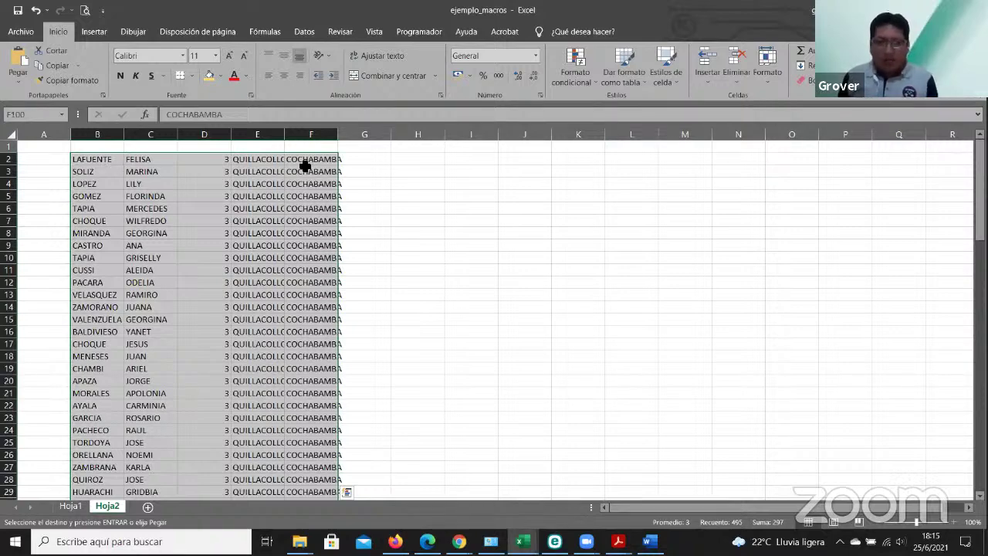
left_click(362, 170)
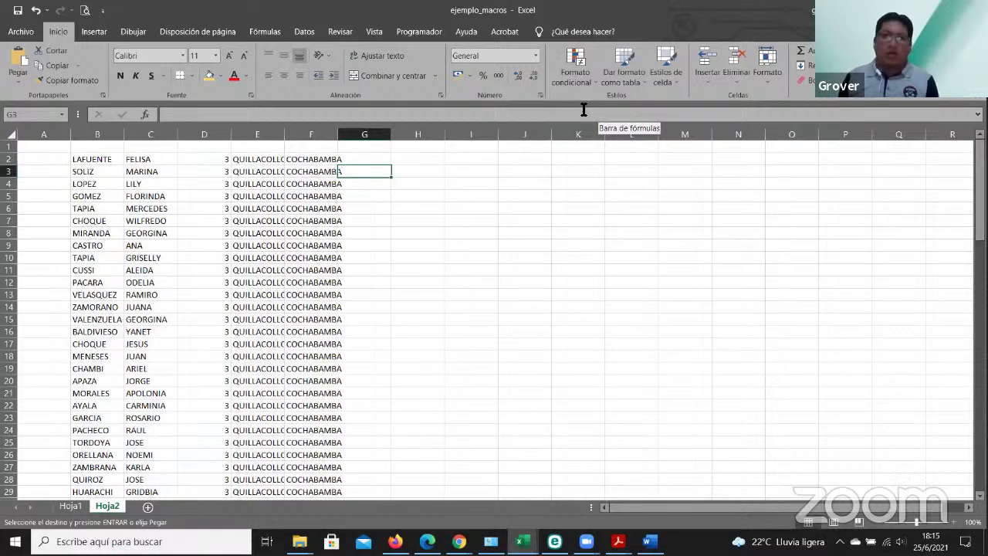
- Bring up the Grabar macro dialog from Vista's Macros menu, proposing Macro7 in Este libro
left_click(411, 38)
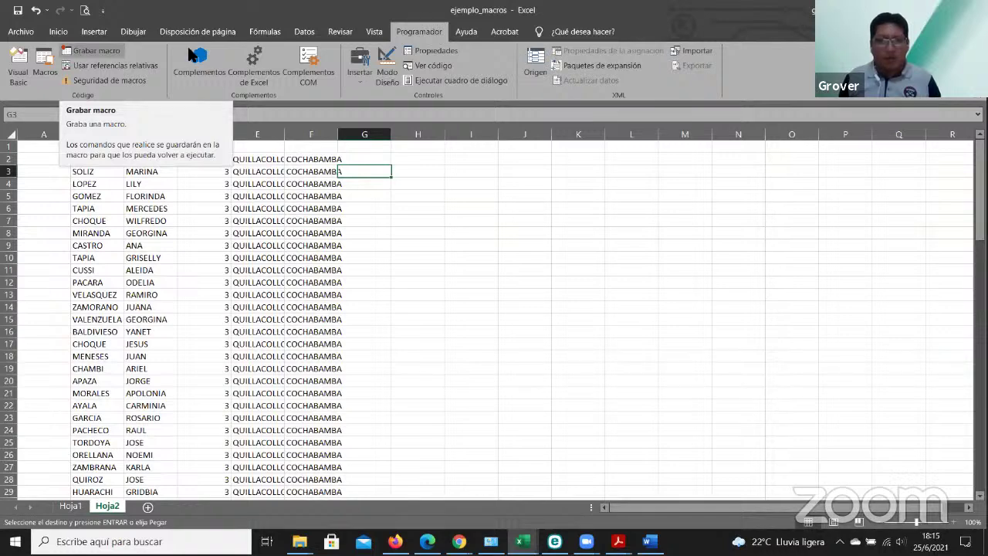
left_click(373, 32)
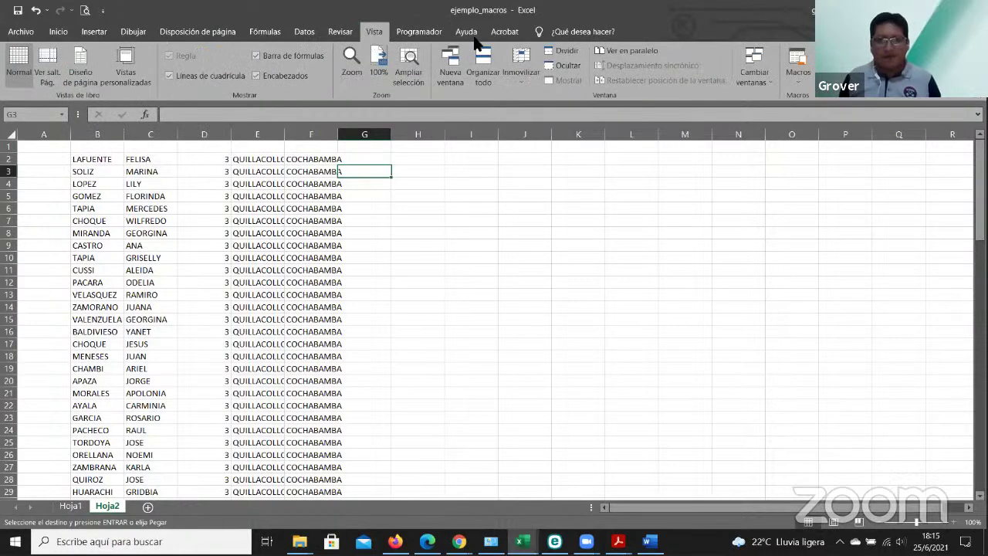
left_click(796, 77)
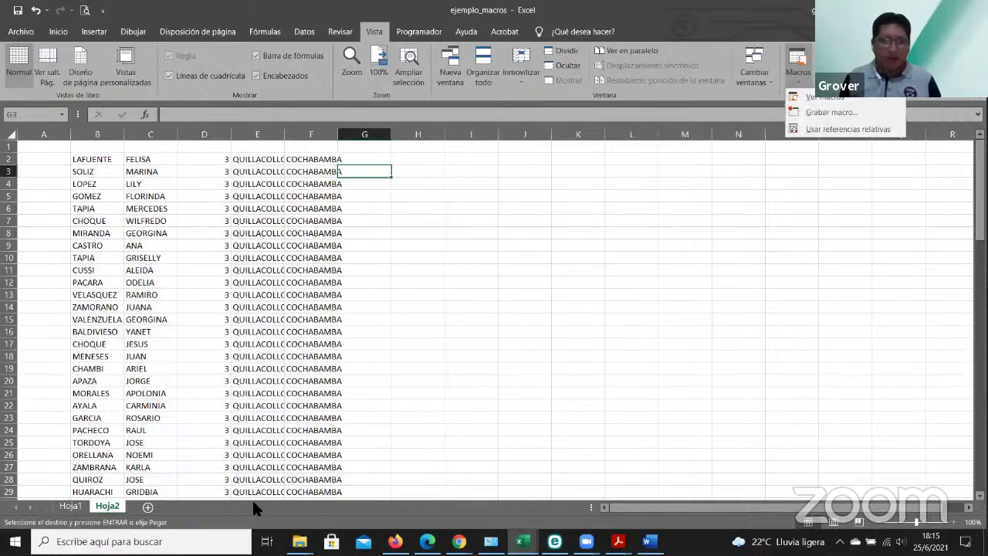
left_click(392, 406)
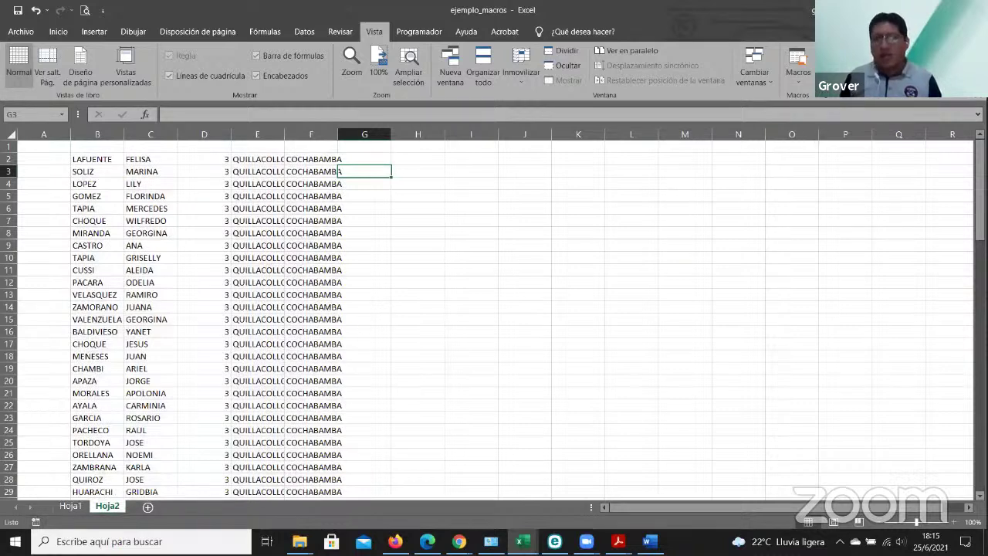
left_click(800, 85)
left_click(818, 114)
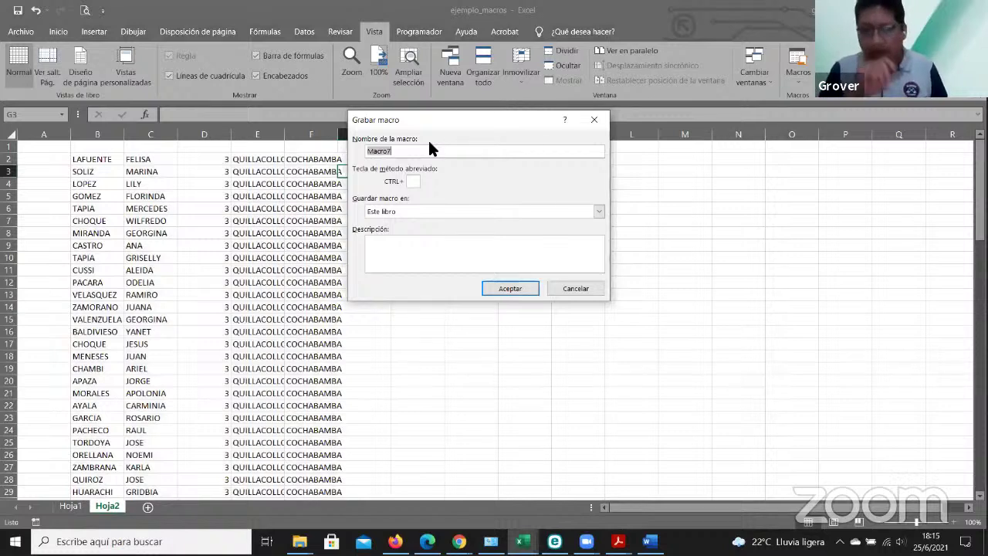
- Name the macro Apellidos_ordenados, store it in Este libro, and begin recording
key("BackSpace")
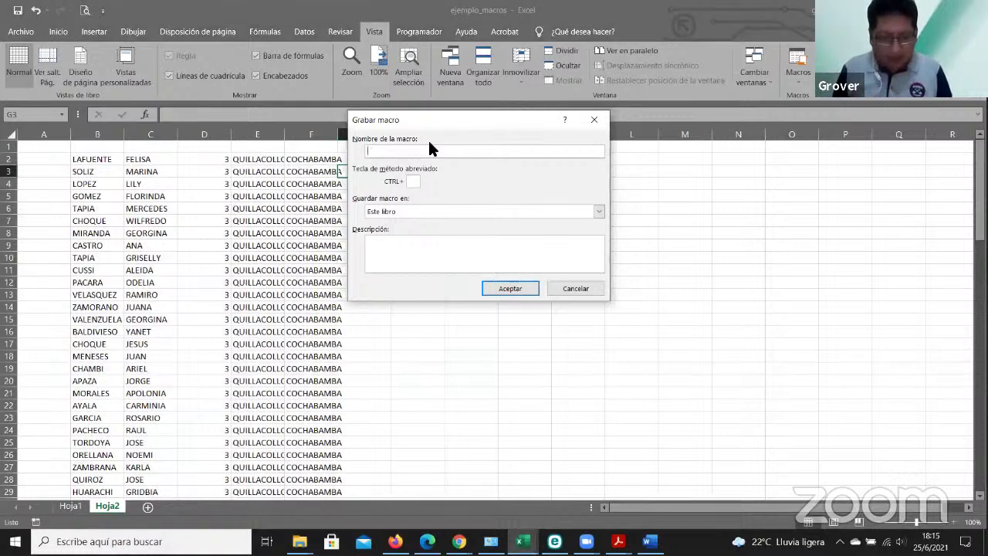
type("A")
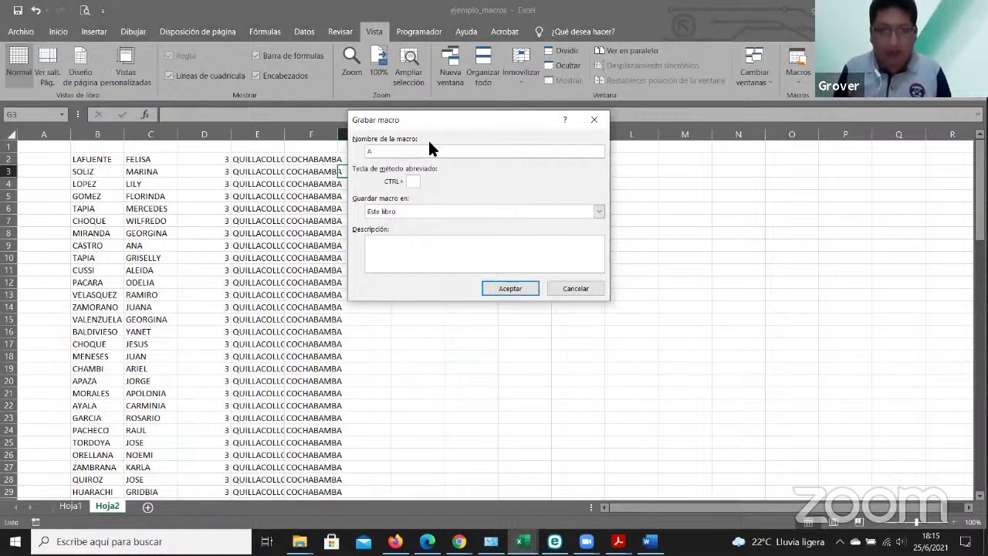
type("P")
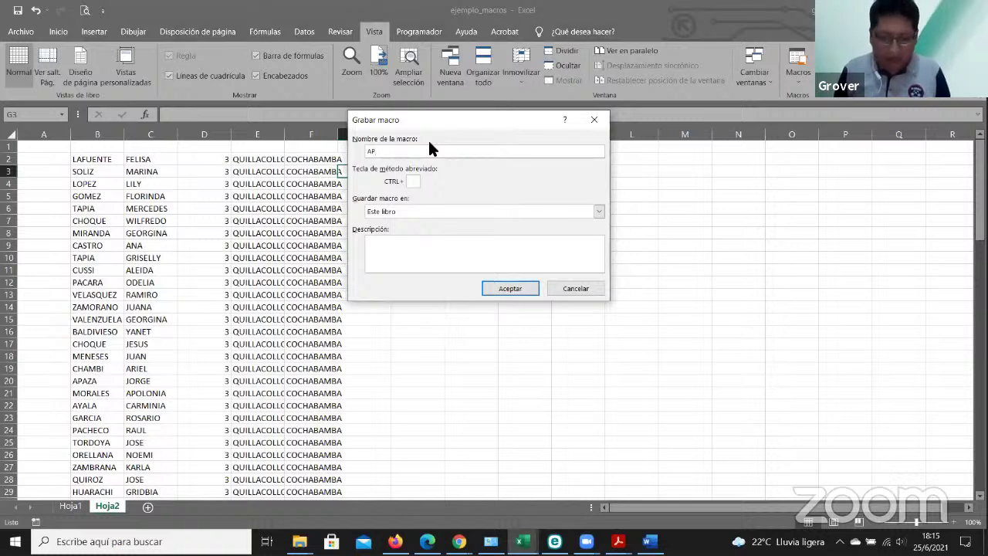
type("ELLI")
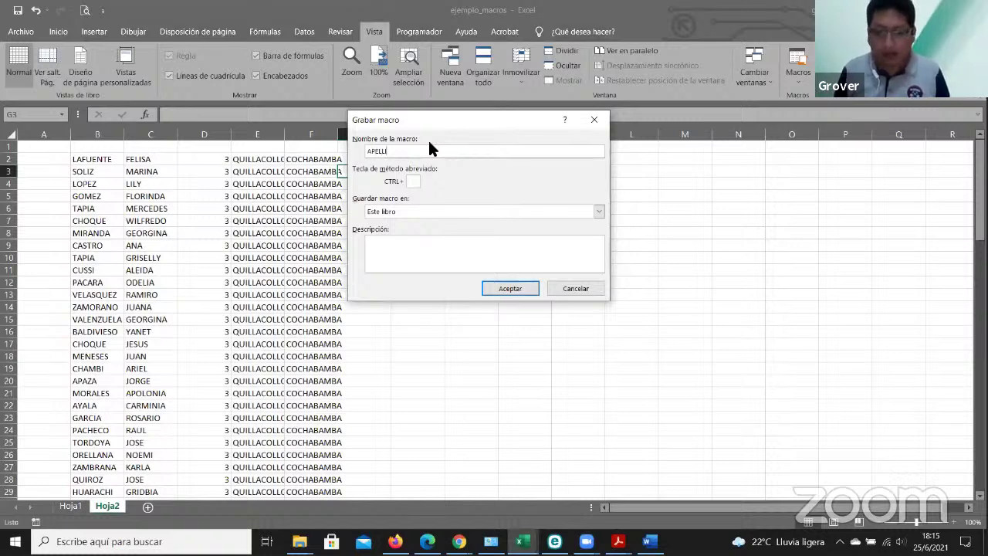
key("BackSpace")
key("BackSpace")
key("BackSpace")
key("BackSpace")
key("BackSpace")
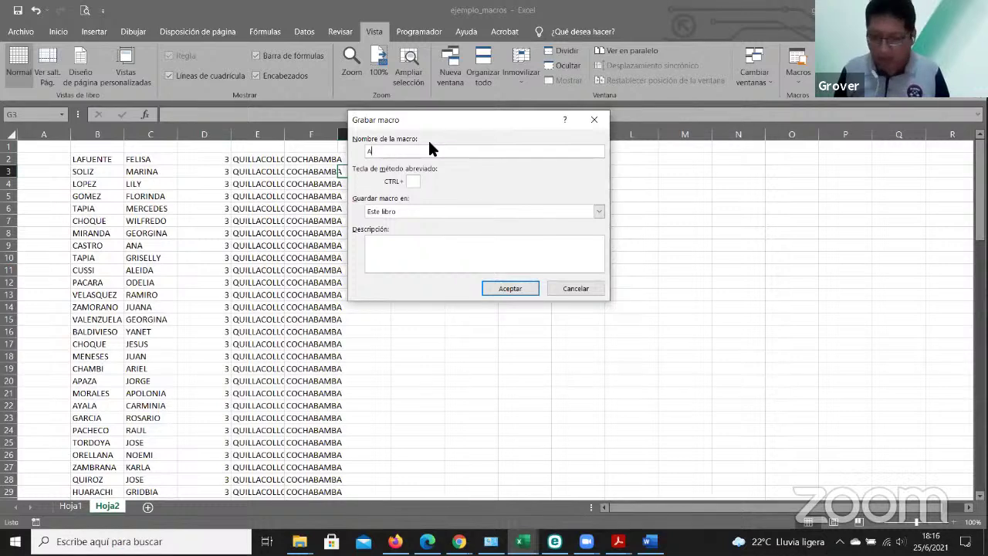
type("pellido")
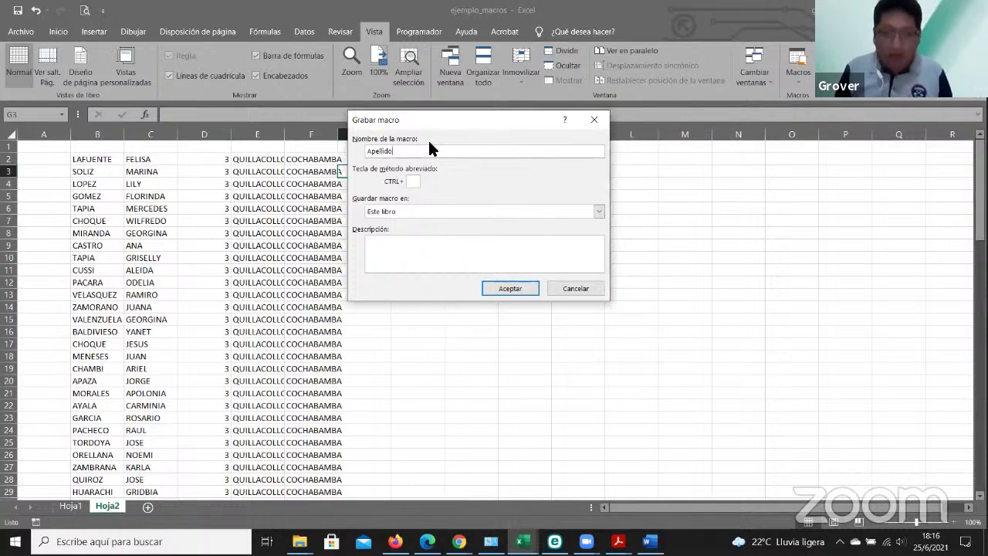
type("s_ardenados")
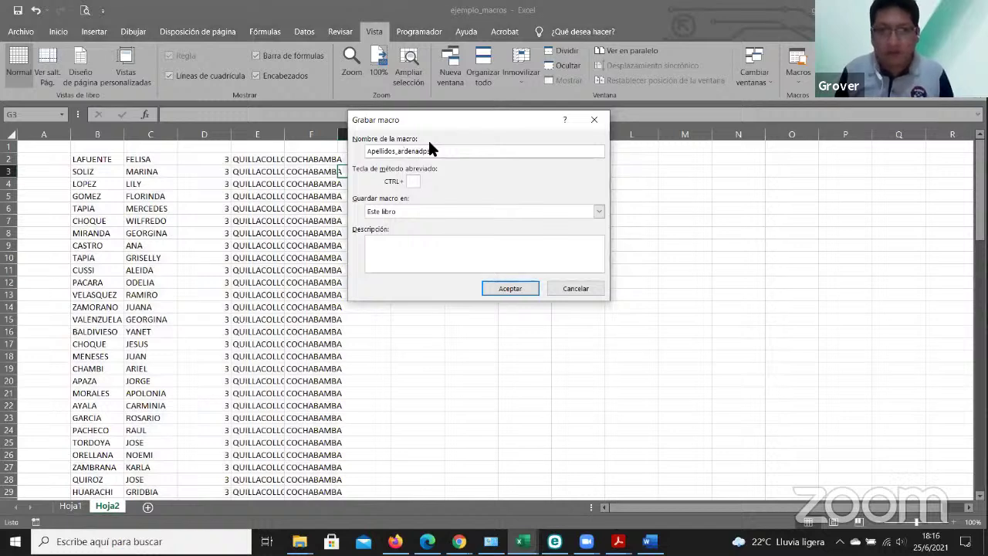
key("Home")
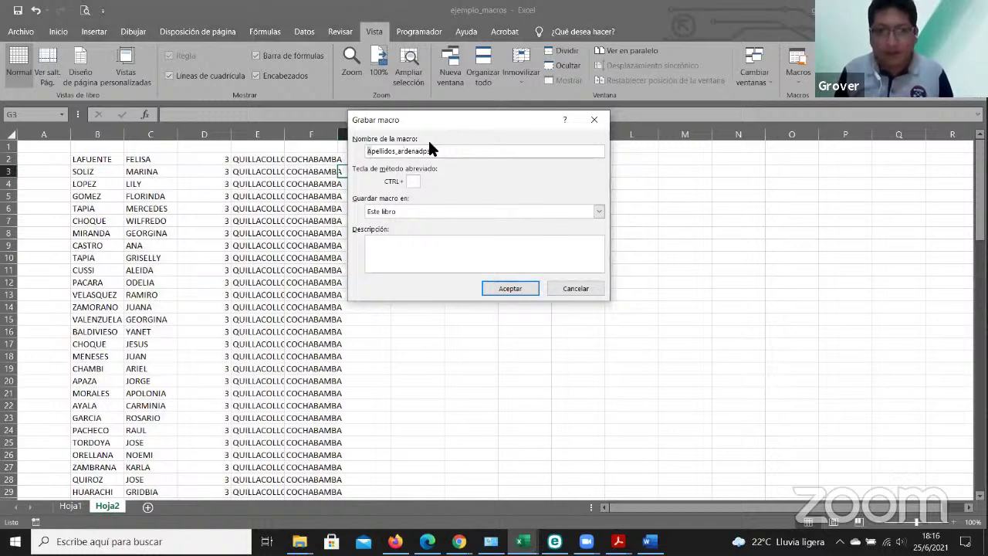
left_click(452, 150)
type("o")
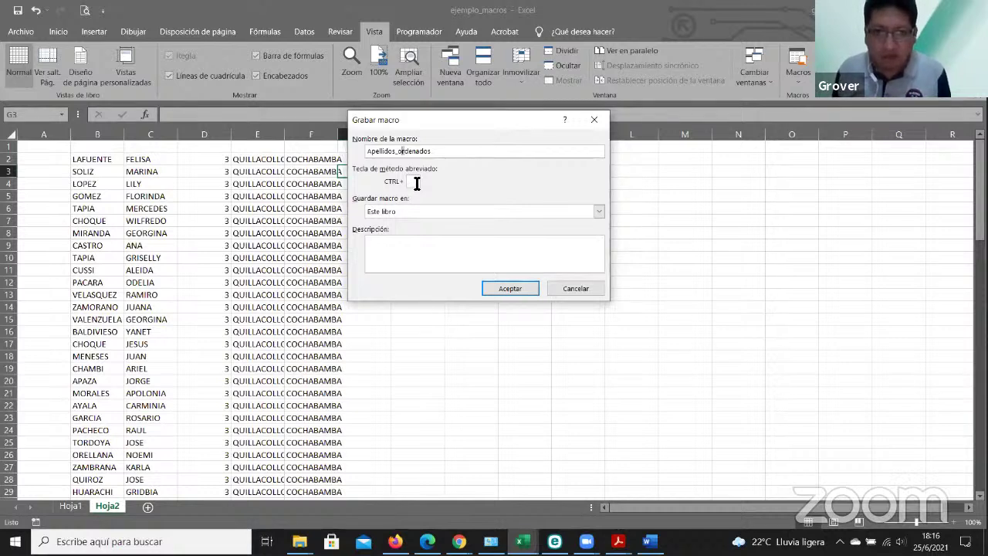
left_click(420, 212)
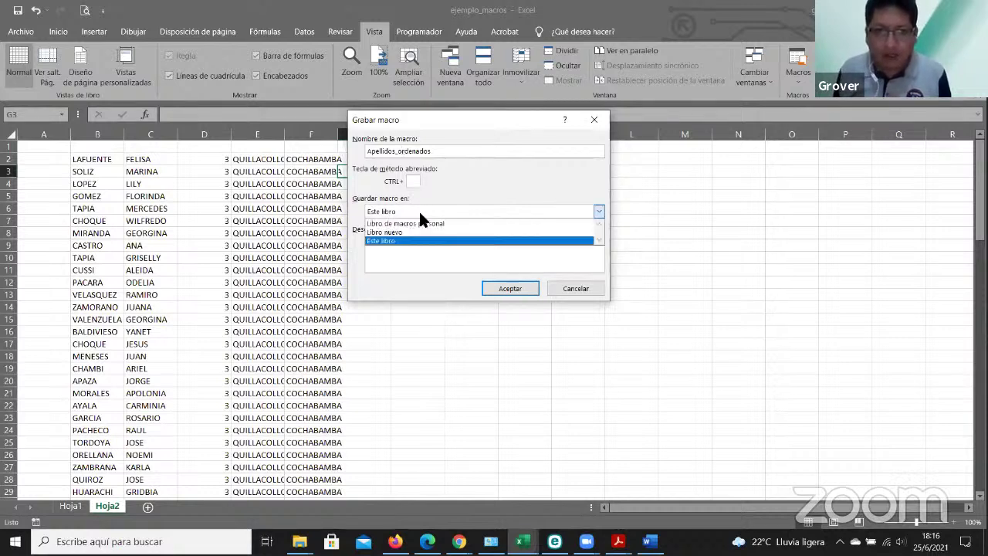
left_click(427, 240)
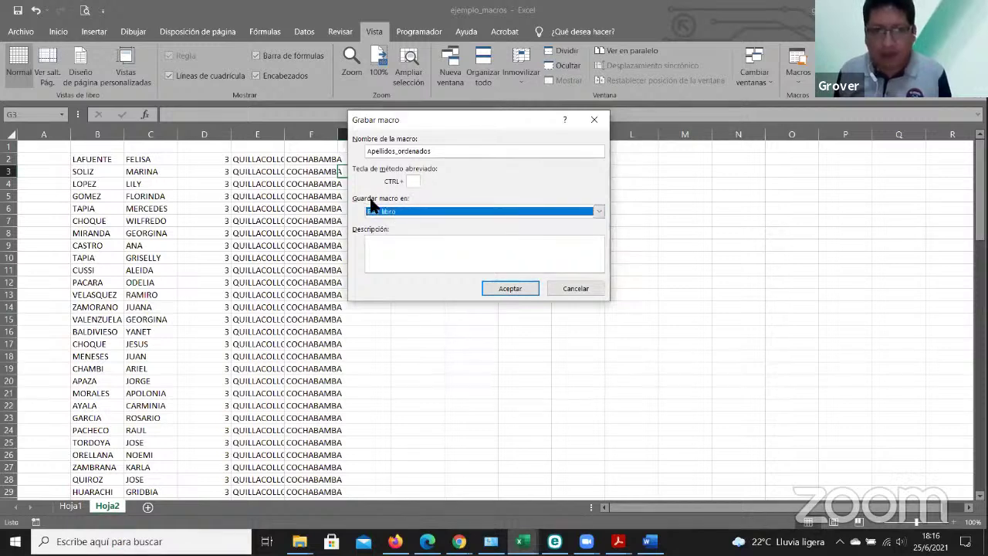
left_click(507, 288)
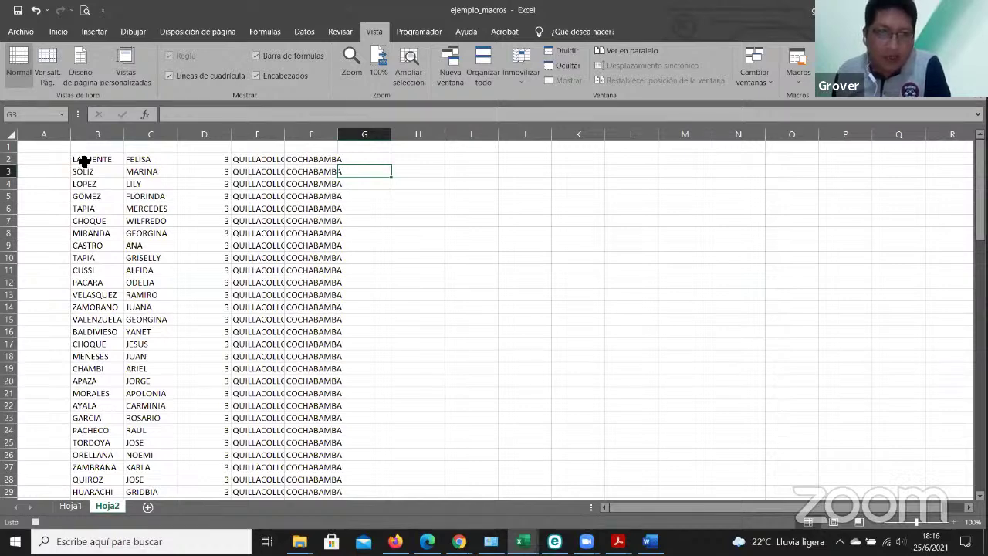
- Sort the column B surnames A to Z with the selection expanded, so ADUVIRI comes first
left_click_drag(85, 160, 104, 504)
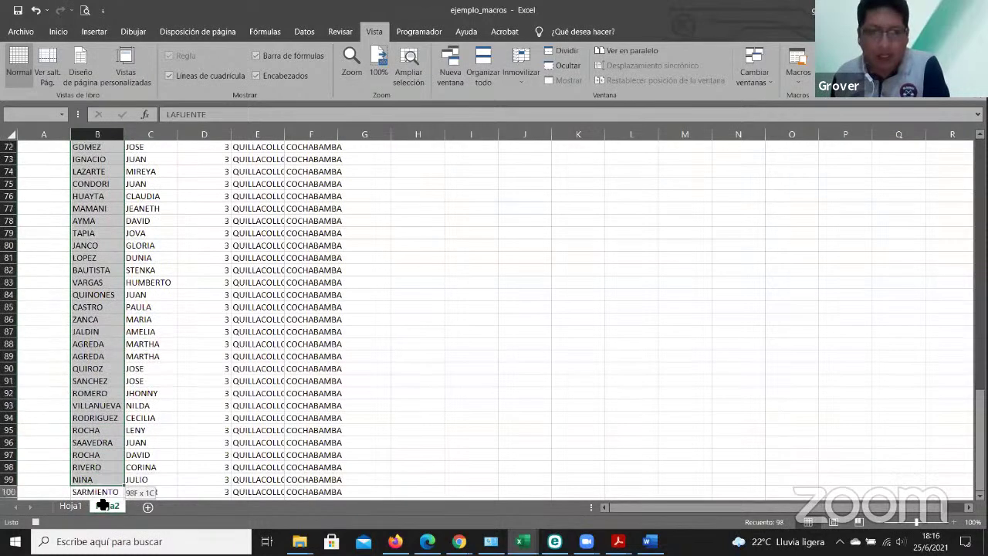
left_click_drag(103, 504, 109, 461)
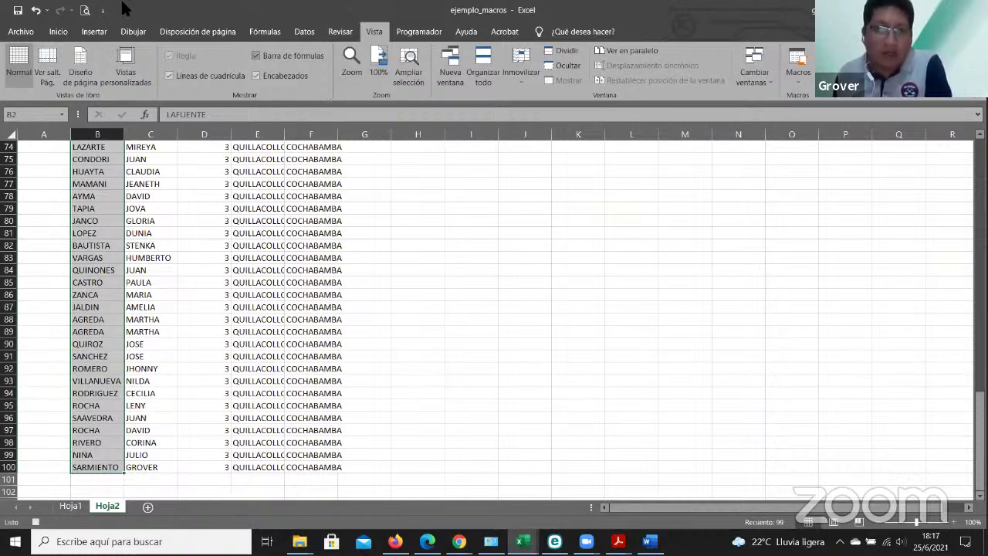
left_click(56, 33)
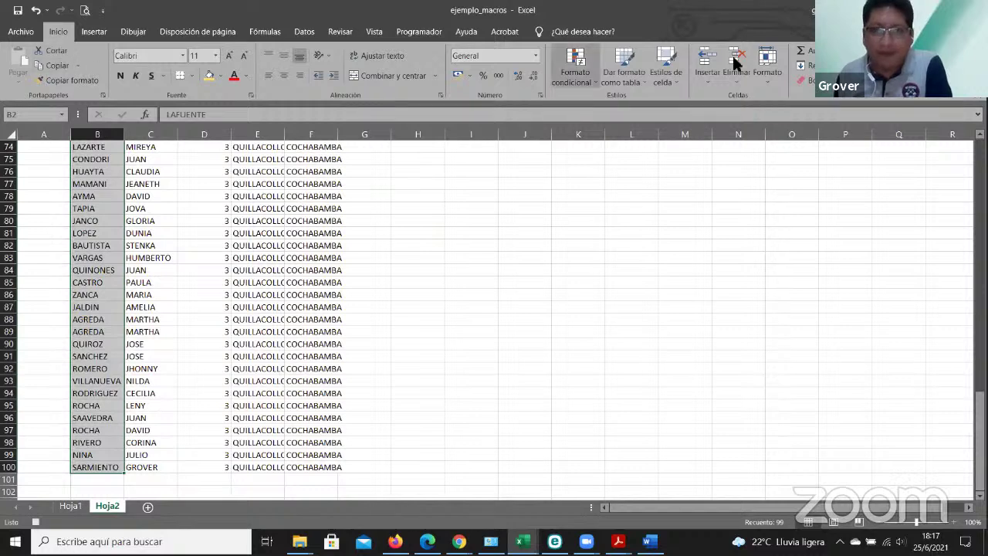
left_click(876, 71)
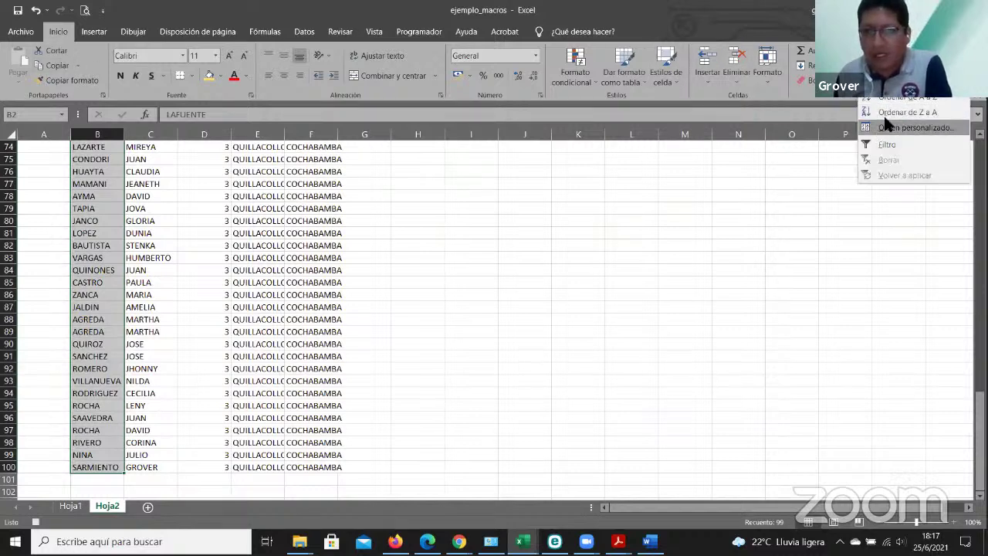
left_click(905, 99)
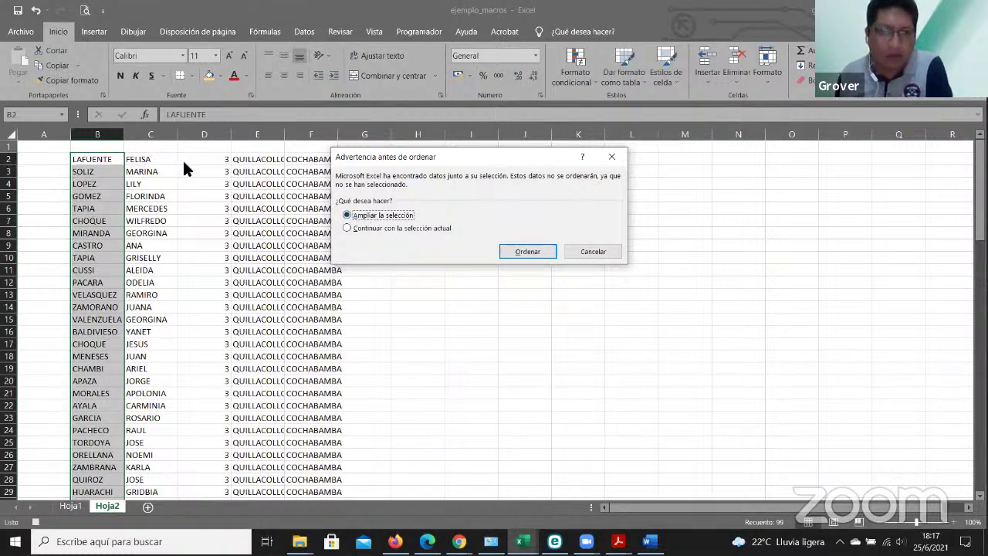
left_click(520, 252)
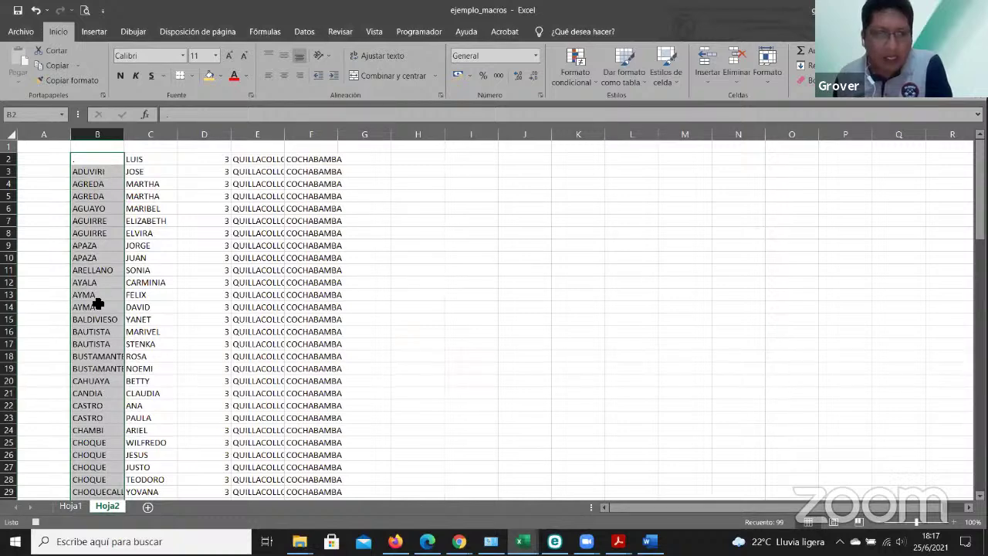
scroll(106, 309, "down", 8)
scroll(105, 318, "down", 7)
scroll(106, 320, "down", 6)
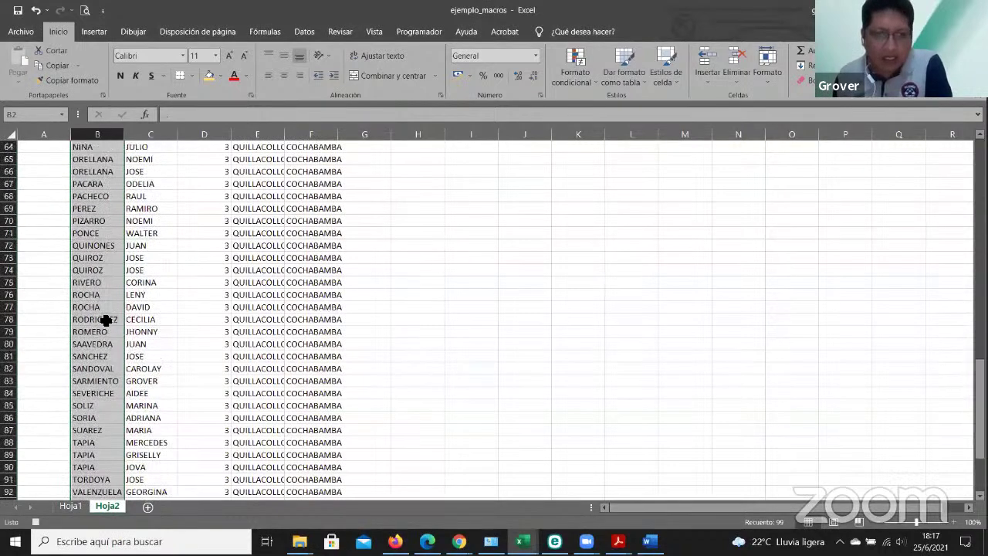
scroll(106, 320, "up", 3)
scroll(106, 320, "up", 10)
scroll(105, 320, "up", 9)
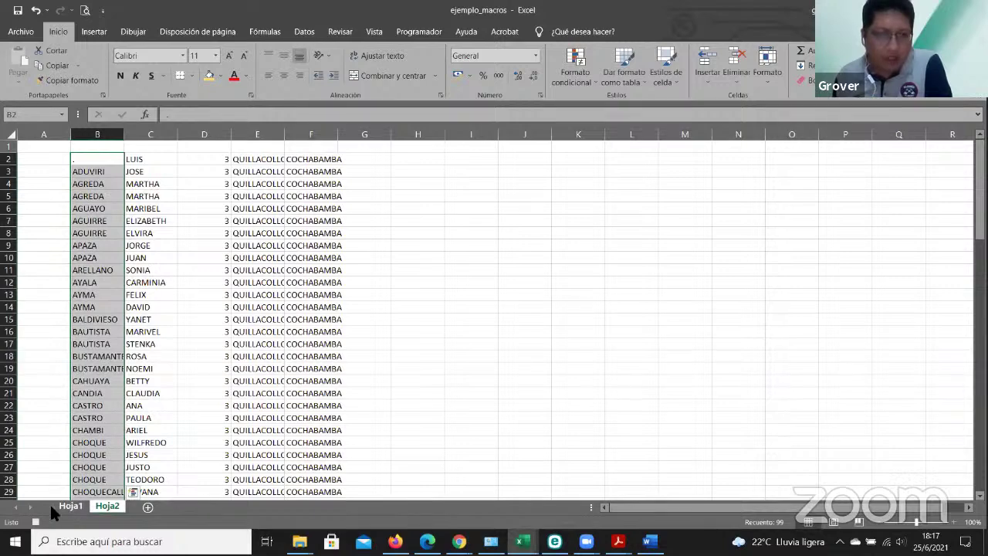
- Stop recording the Apellidos_ordenados macro from Vista's Macros menu
left_click(374, 31)
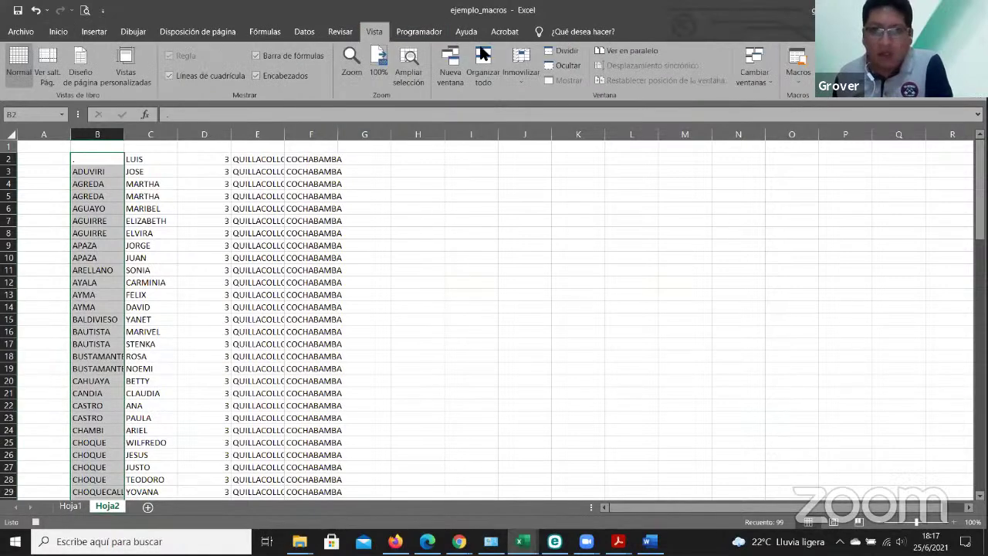
left_click(767, 80)
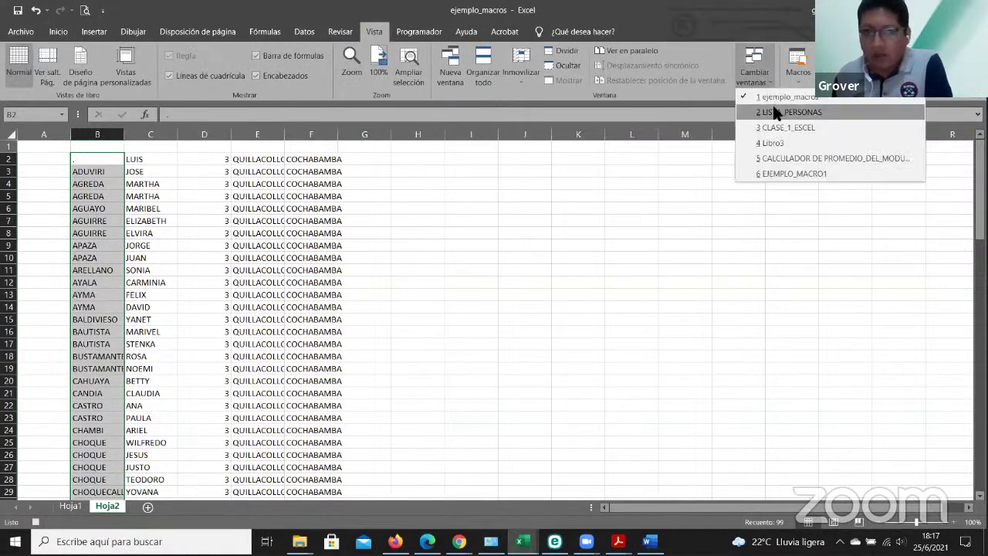
left_click(789, 80)
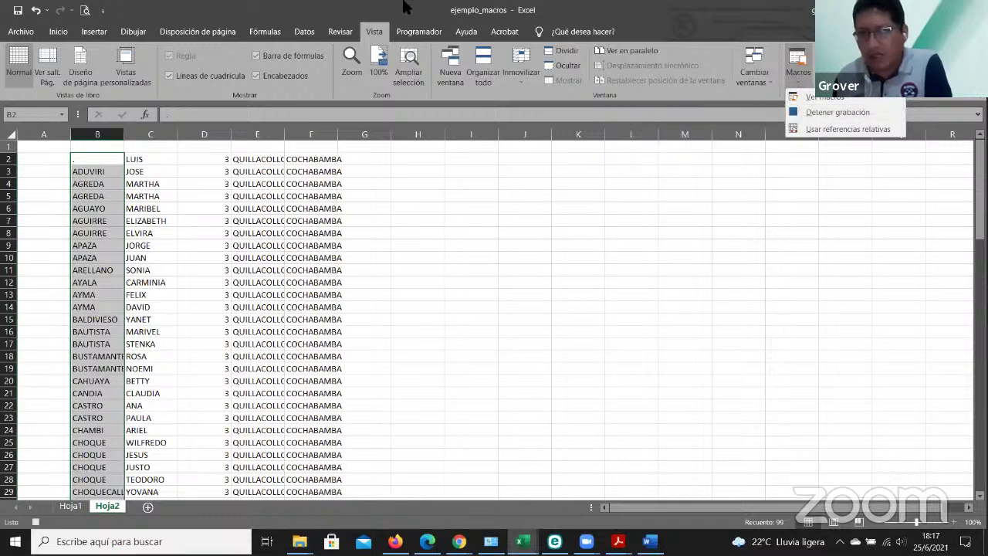
left_click(843, 114)
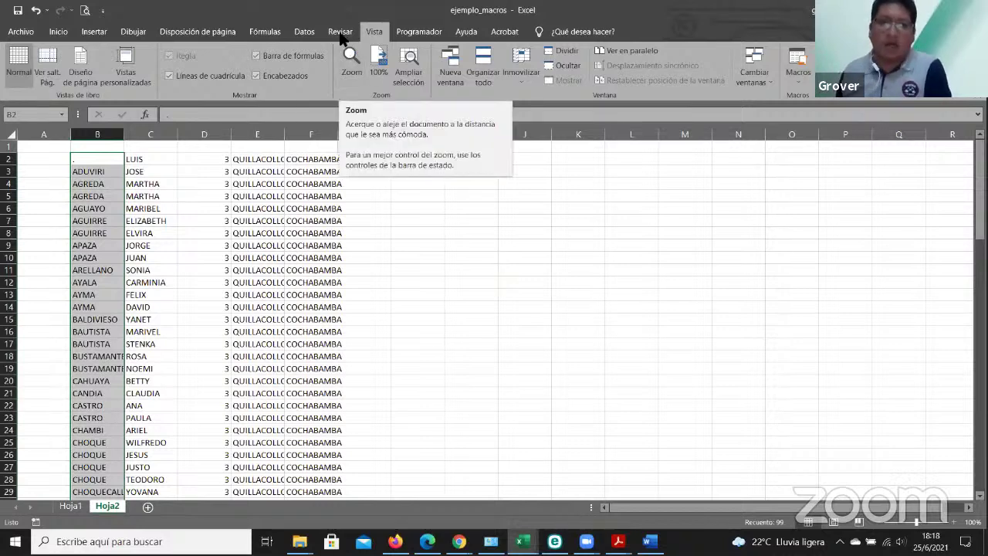
- Open Apellidos_ordenados for editing from the Developer macro list and switch to the VBA window
left_click(423, 29)
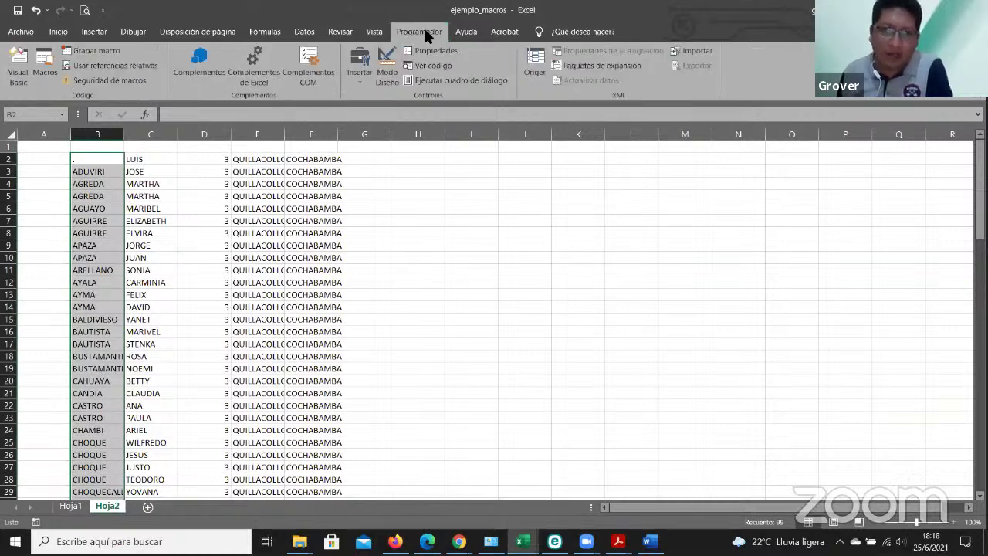
left_click(45, 62)
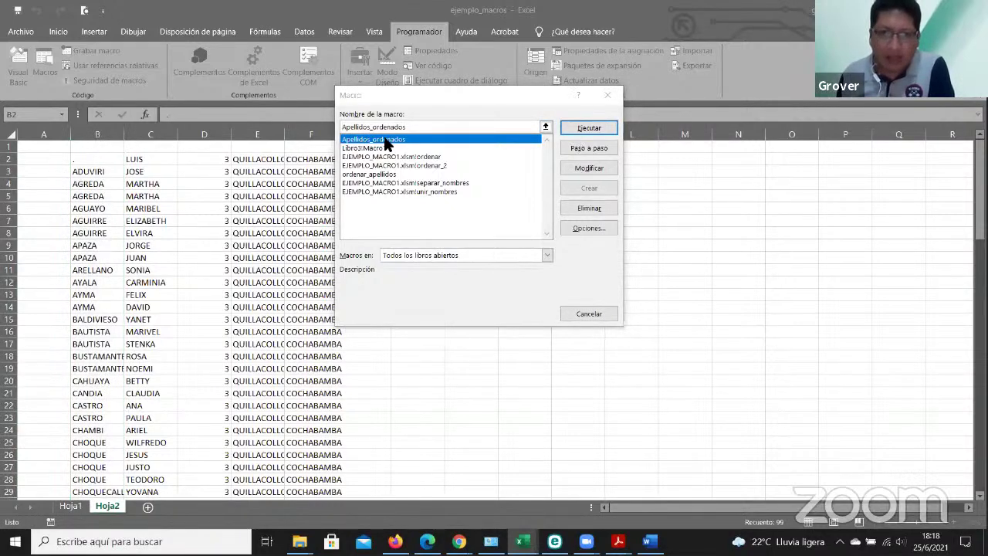
left_click(578, 168)
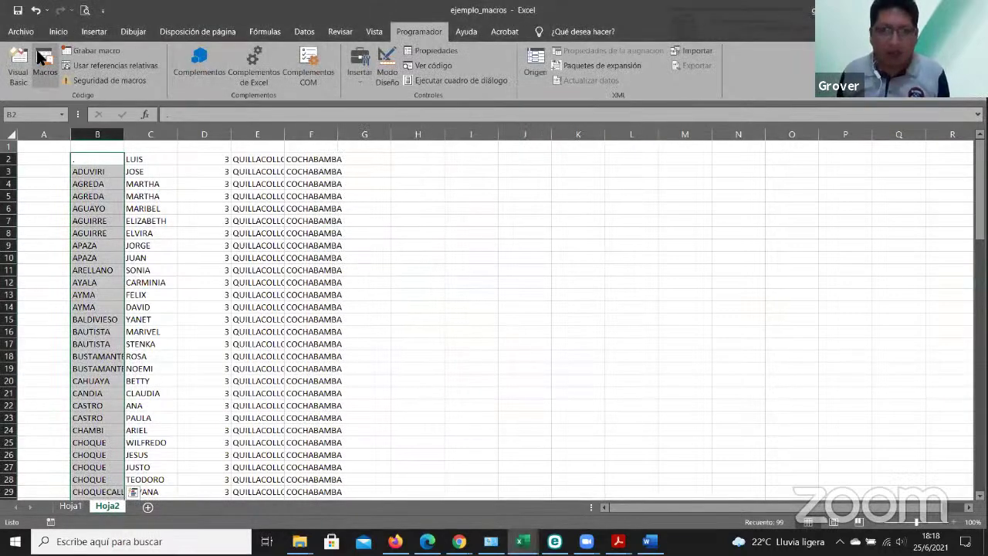
key("alt+Tab")
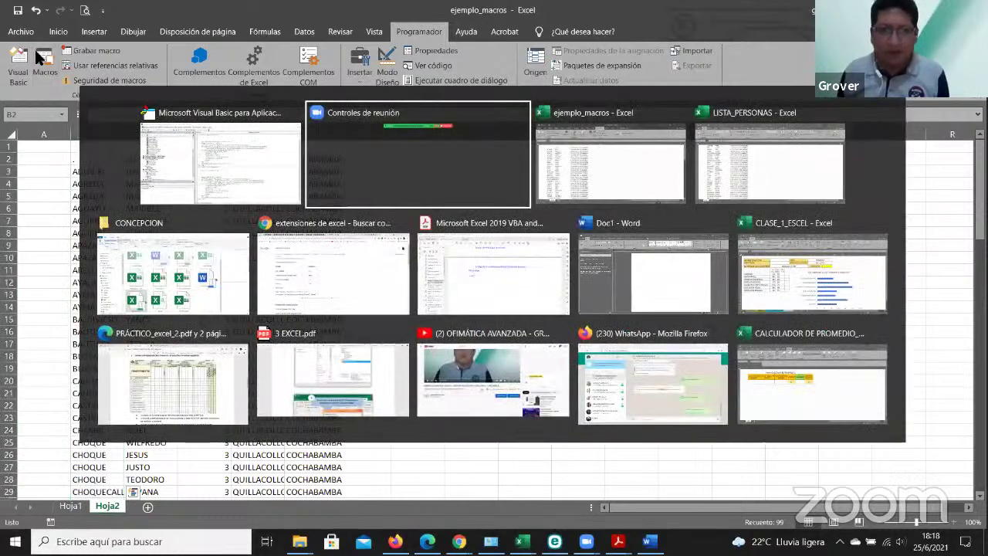
key("alt+shift+Tab")
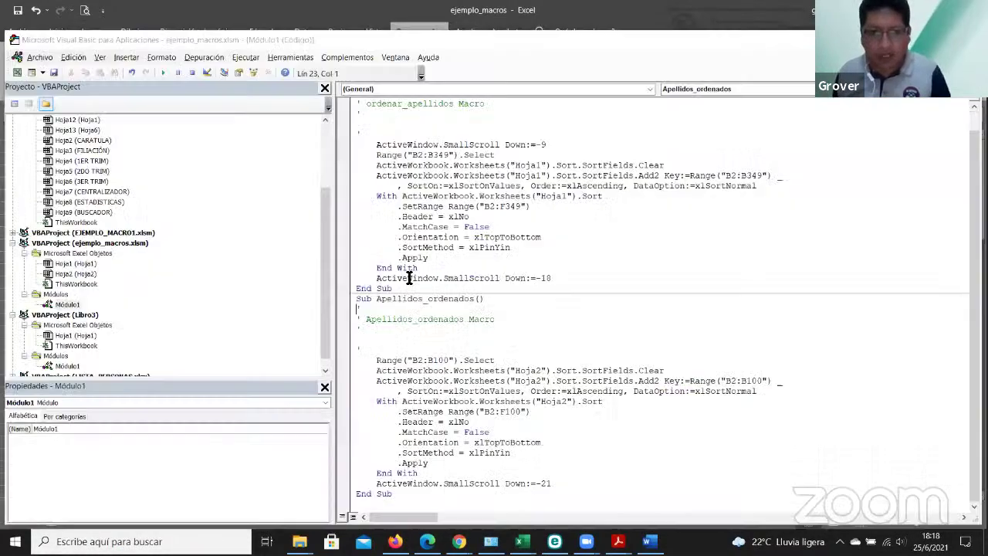
left_click(362, 309)
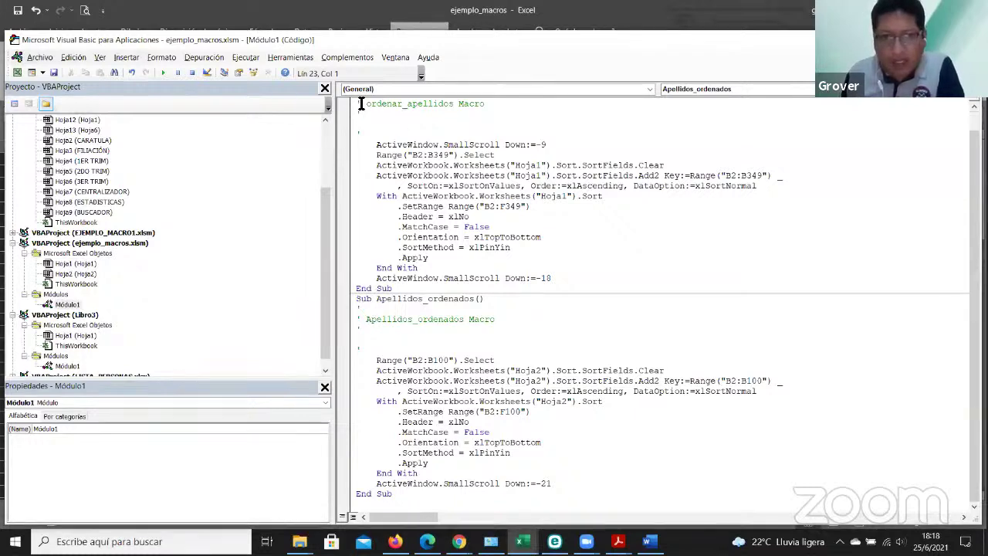
left_click_drag(354, 104, 427, 293)
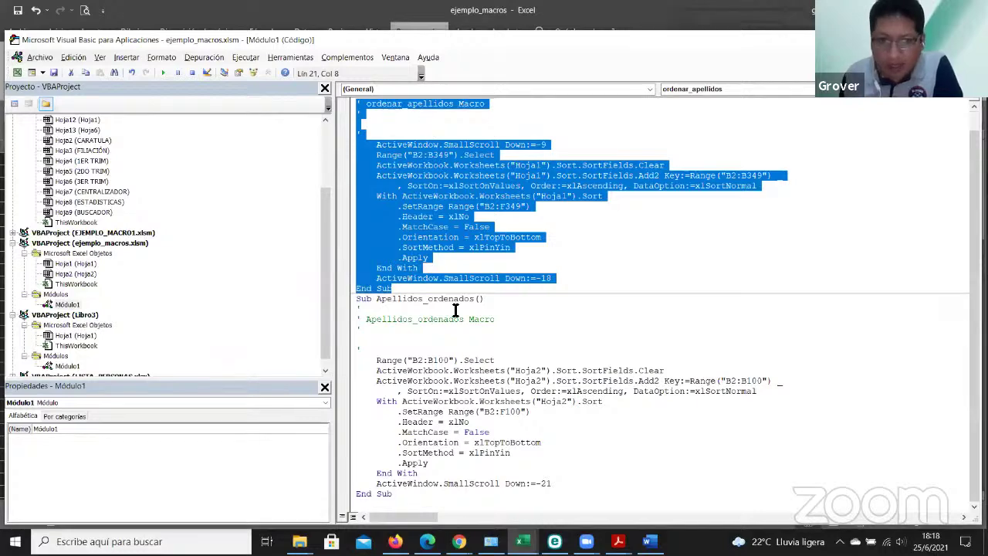
left_click(361, 298)
left_click_drag(360, 298, 438, 500)
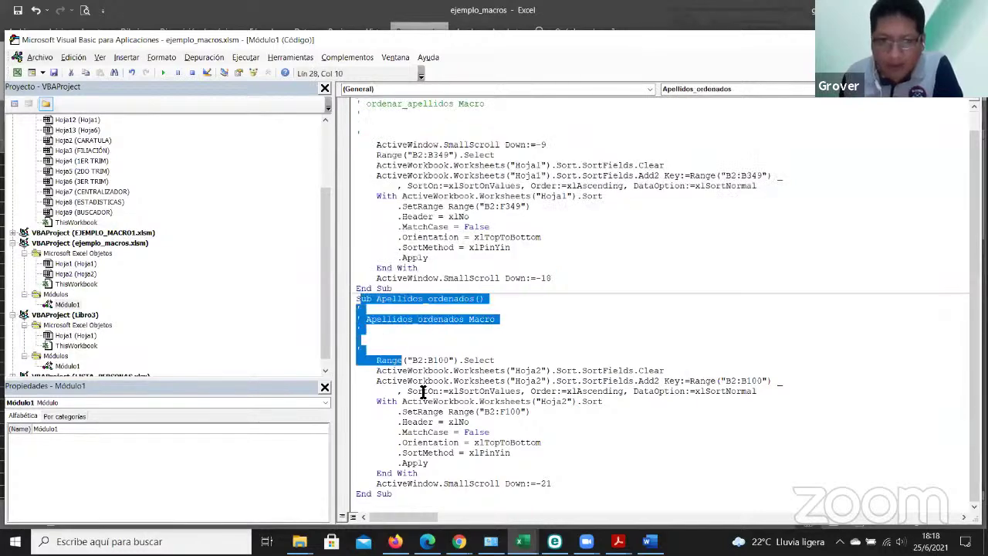
left_click(464, 371)
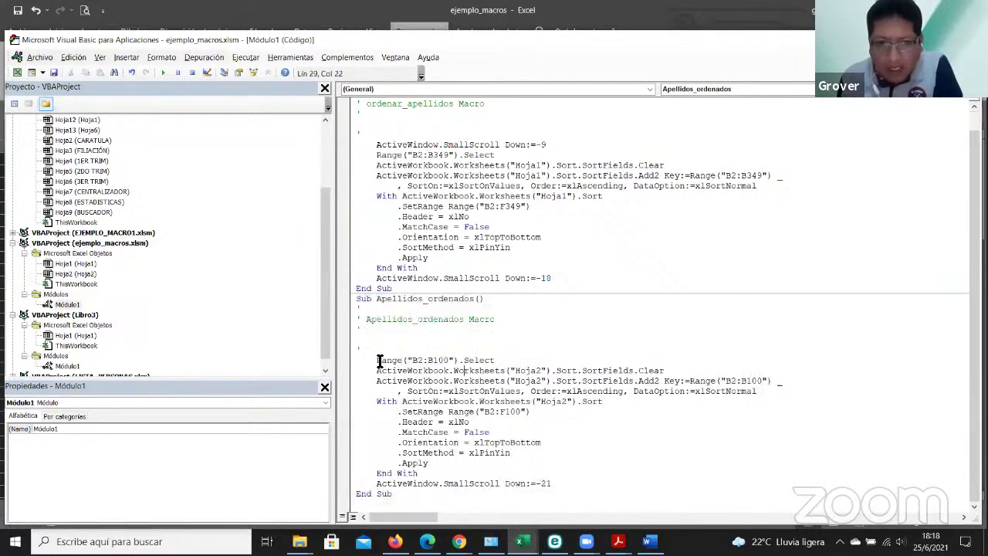
left_click(454, 360, "shift")
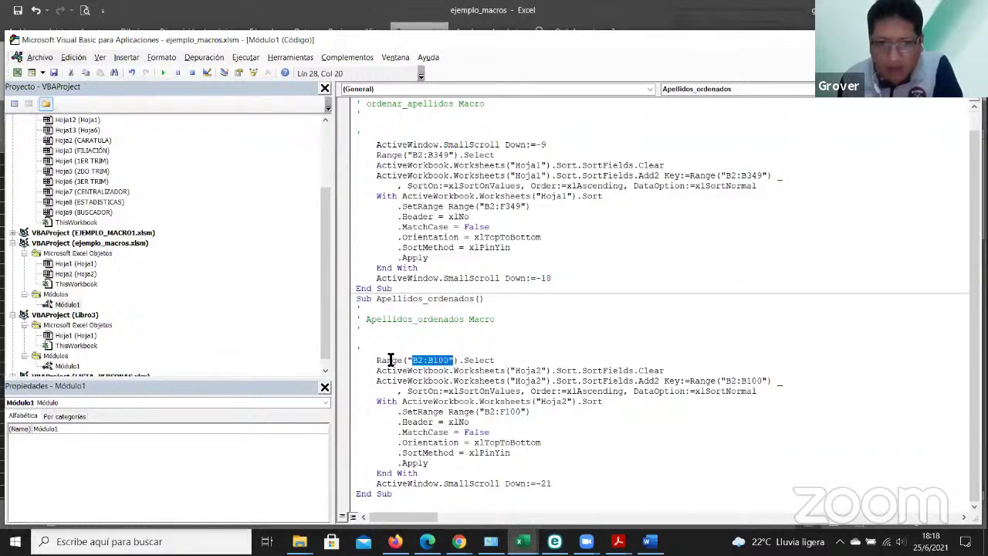
left_click(484, 360)
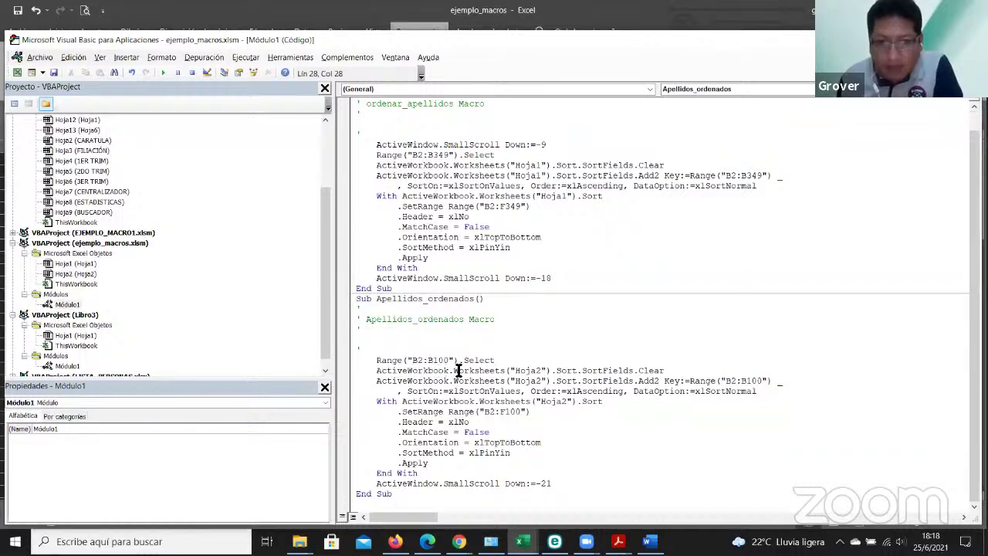
left_click_drag(454, 372, 504, 371)
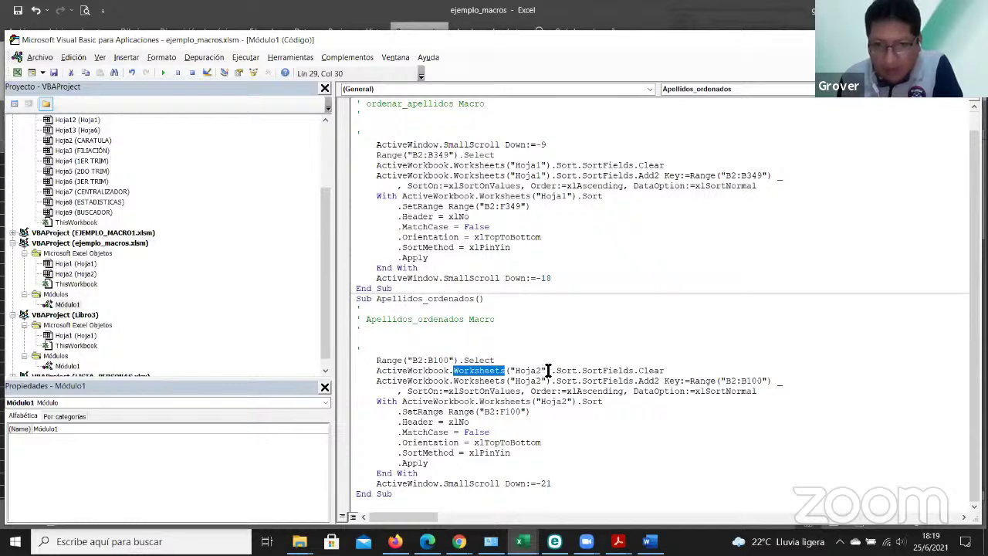
left_click(558, 371)
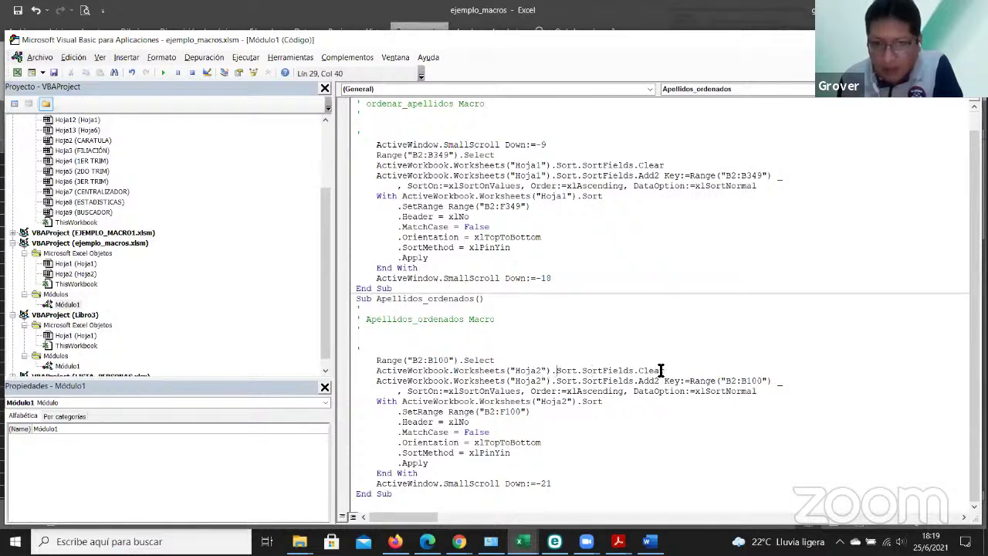
left_click_drag(664, 372, 602, 371)
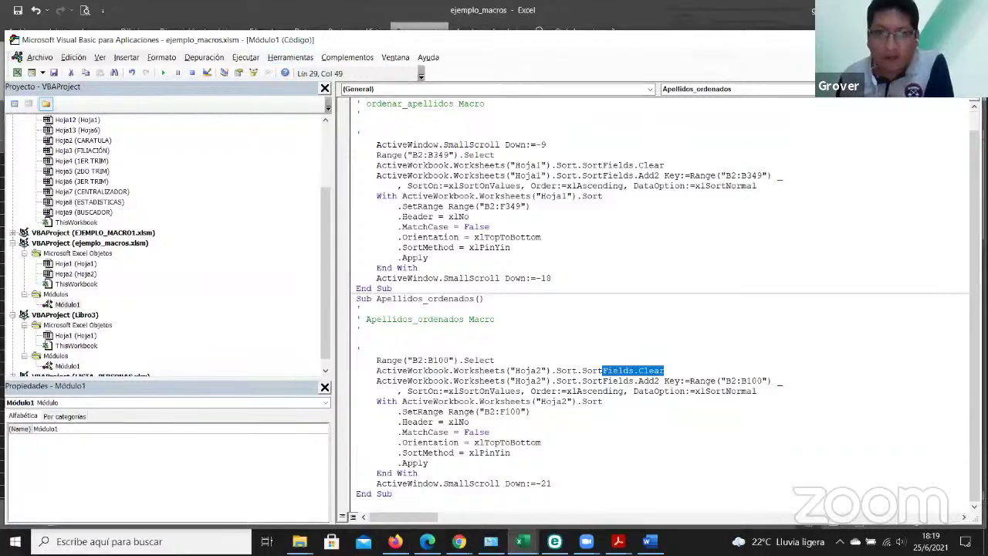
key("alt+F11")
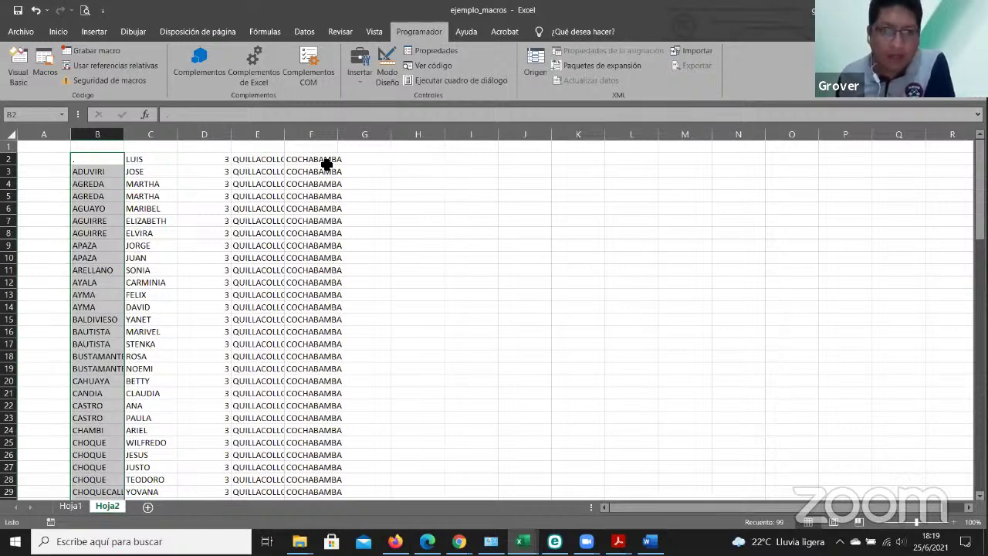
- Draw a form button near I3:J5 on Hoja2 and assign it the Apellidos_ordenados macro
left_click(452, 171)
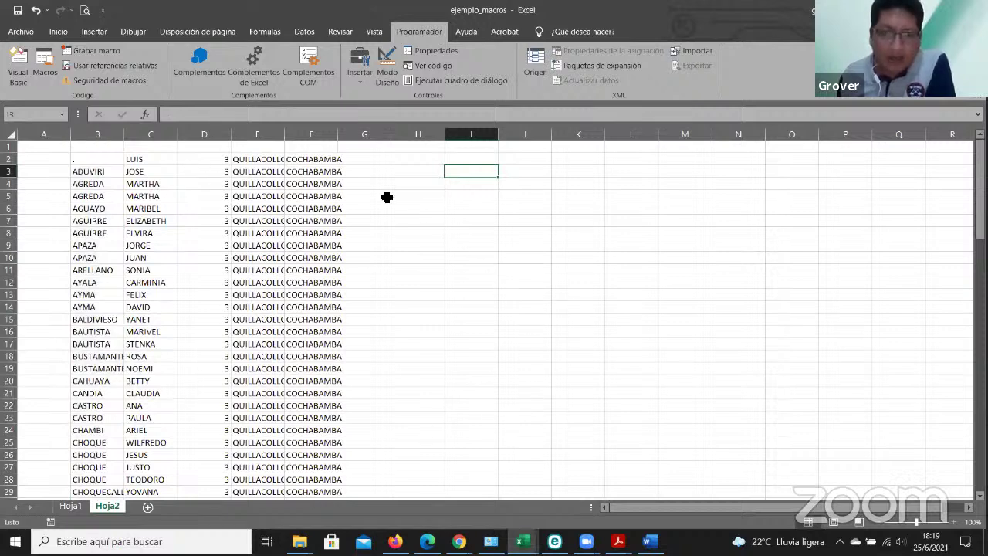
left_click(470, 160)
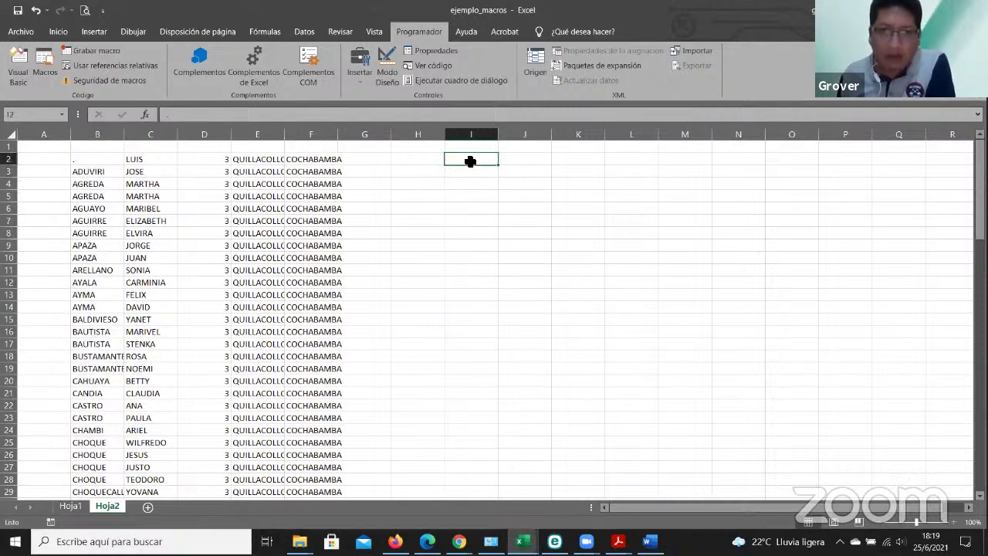
left_click(466, 174)
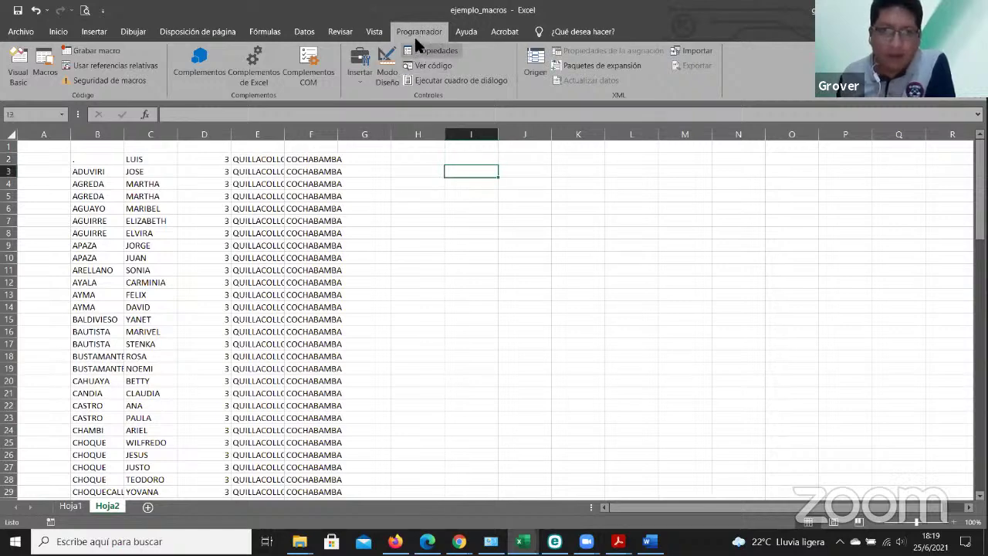
left_click(54, 34)
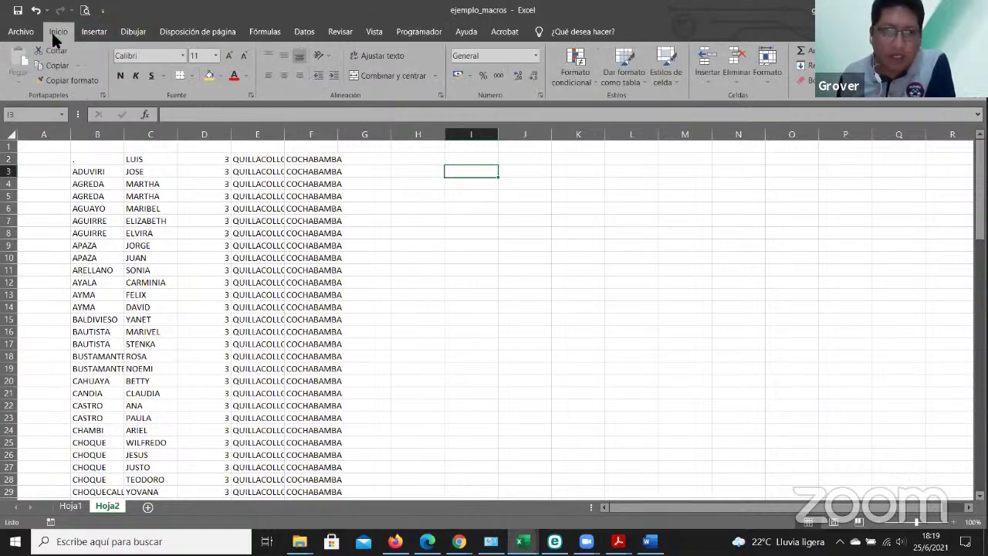
left_click(419, 30)
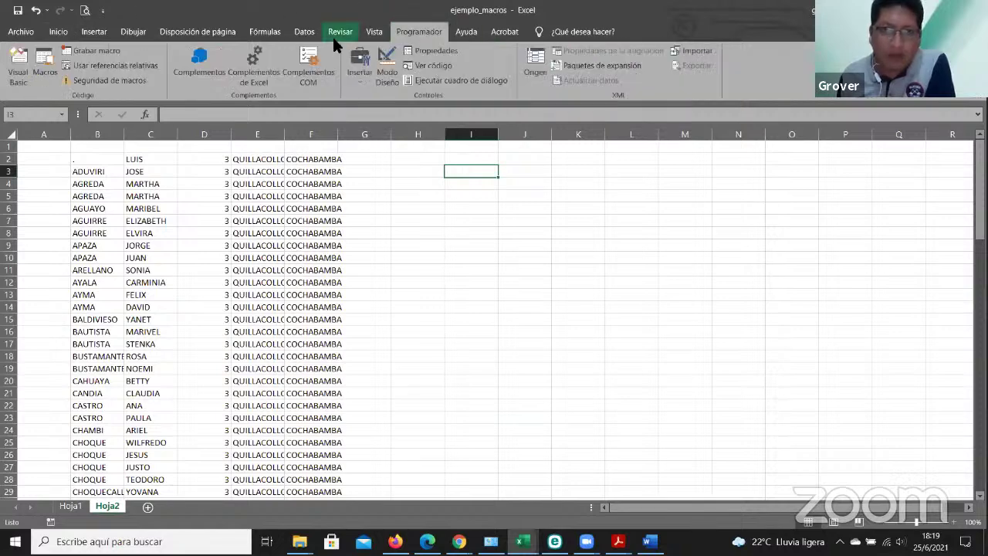
left_click(358, 76)
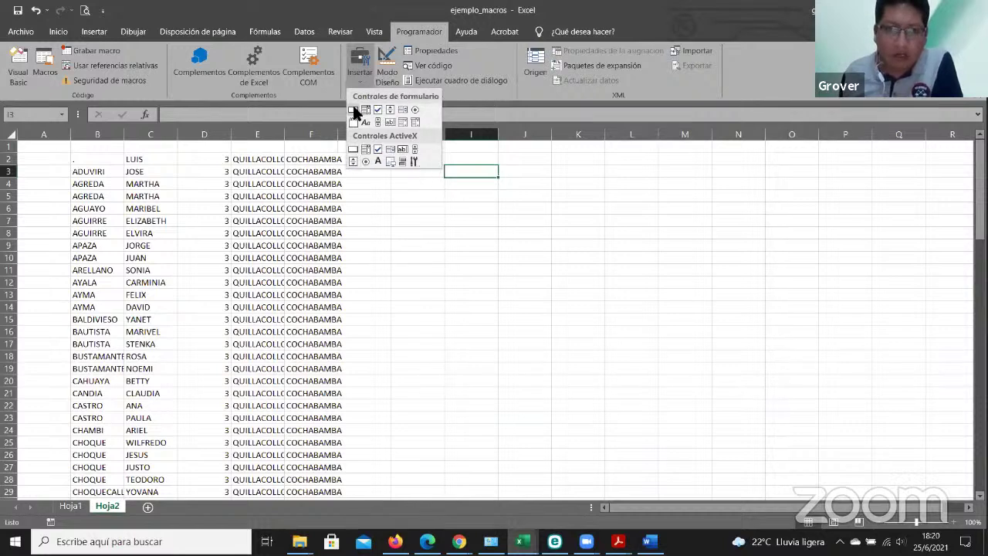
left_click(354, 110)
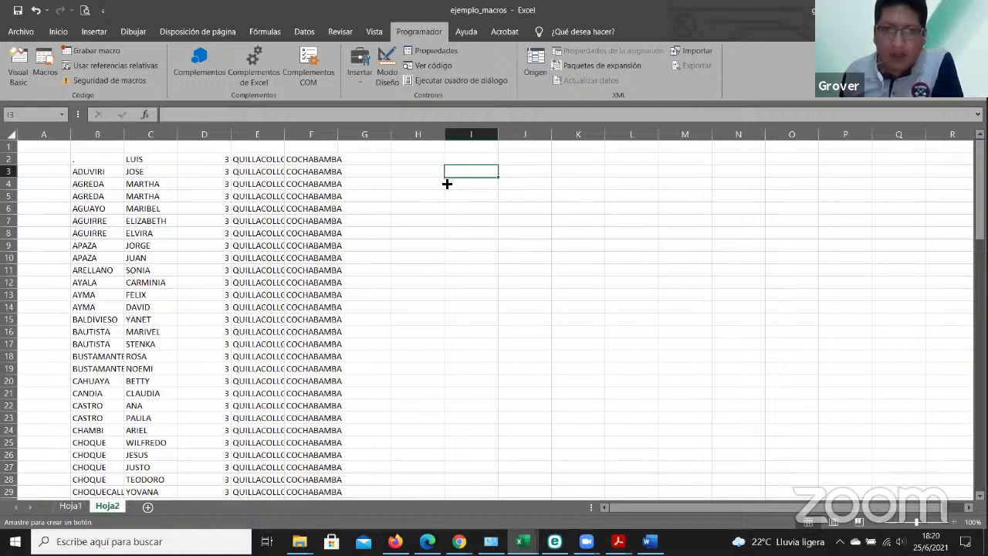
left_click_drag(447, 183, 552, 210)
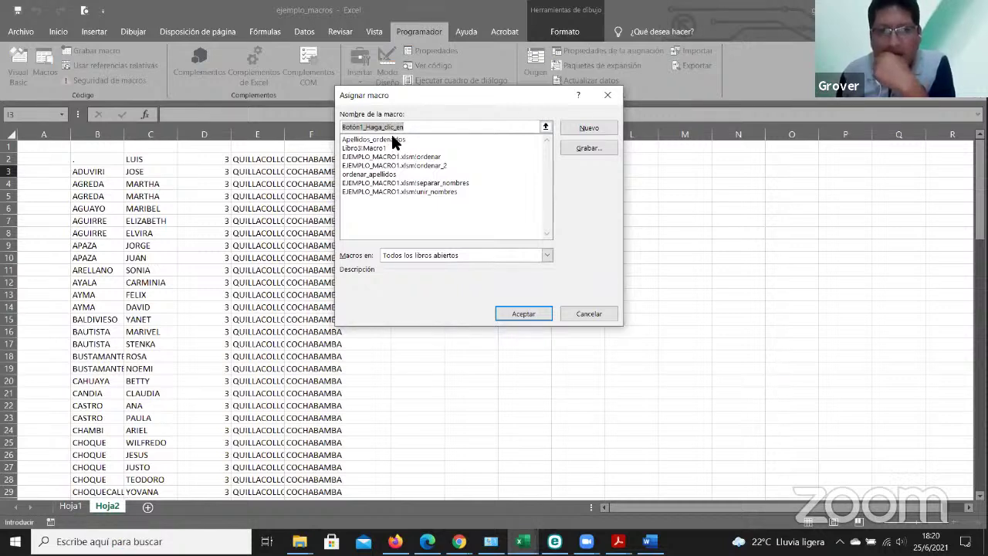
left_click(362, 138)
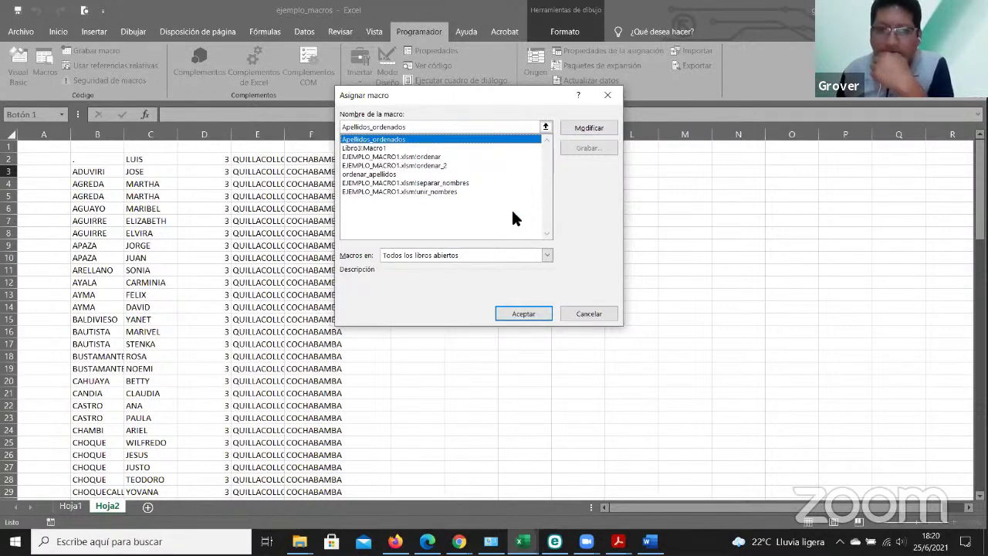
left_click(525, 311)
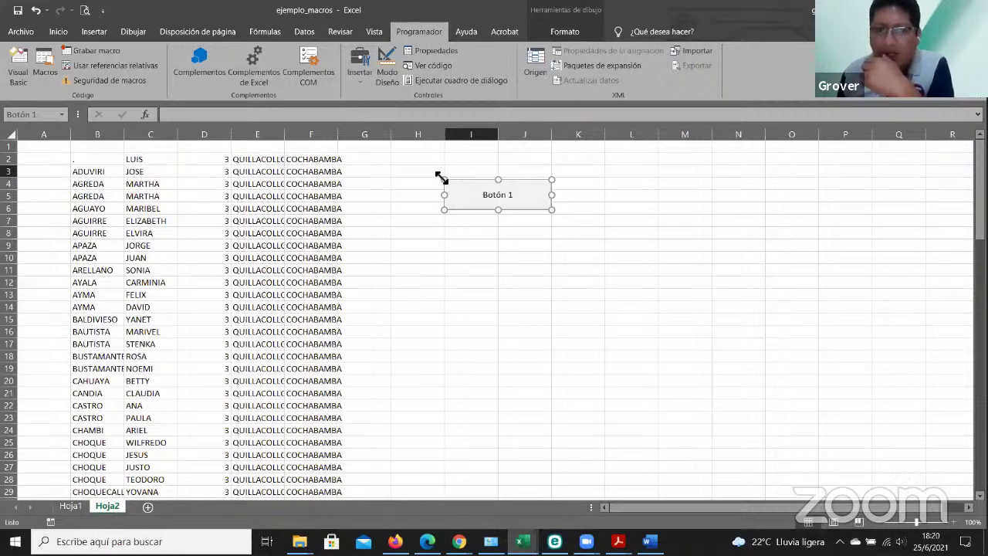
- Replace the button caption Botón 1 with ORDENAR APELLIDOS
left_click(487, 195)
triple_click(496, 195)
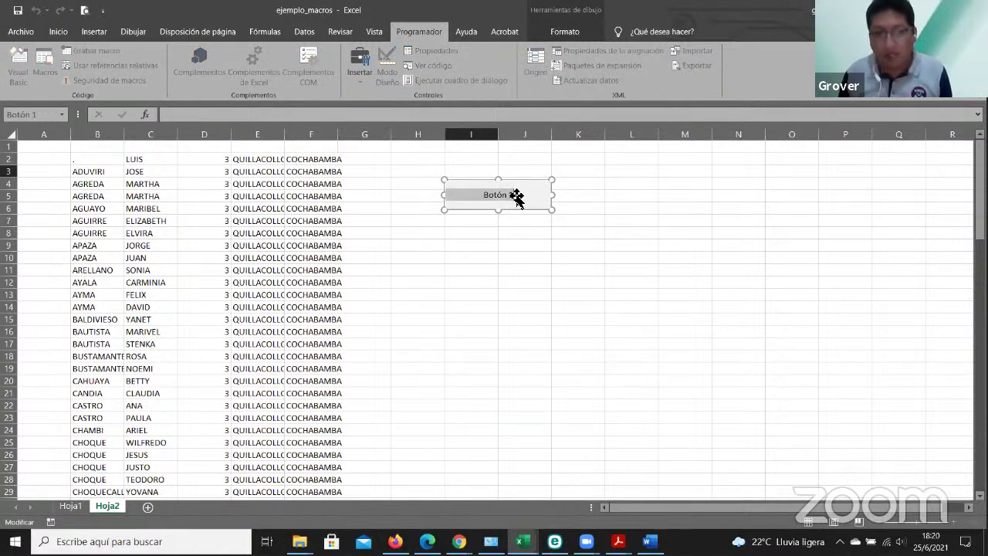
key("BackSpace")
type("OR")
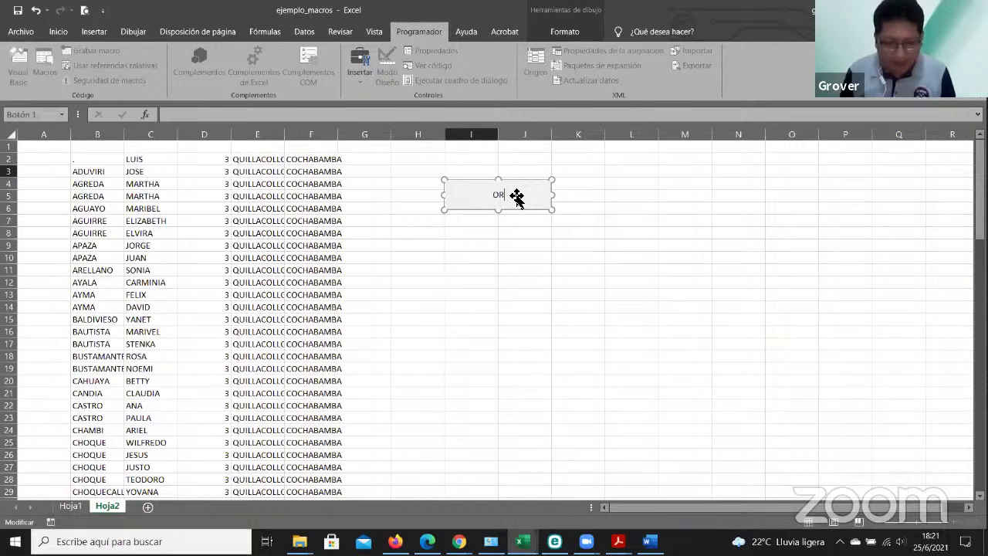
type("DENAR")
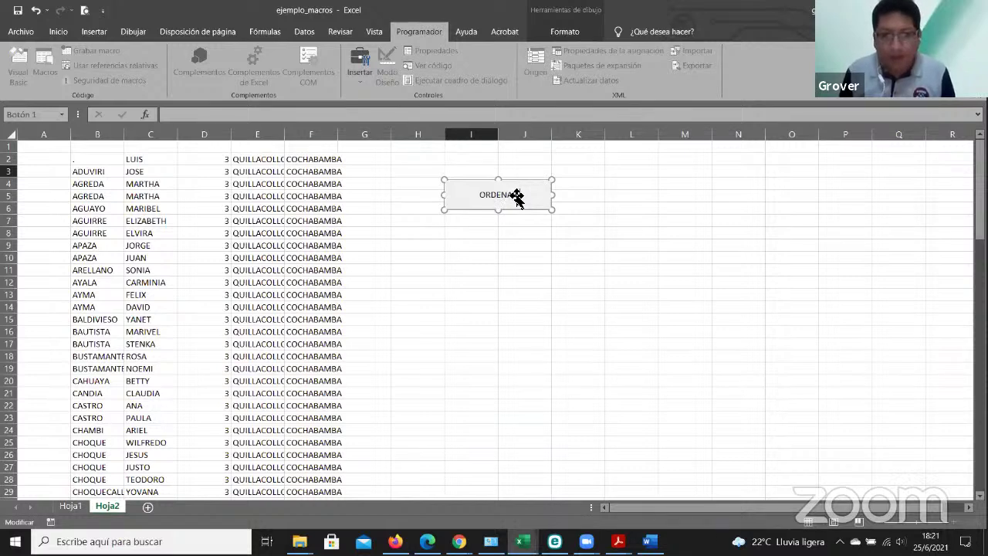
type(" A-Z")
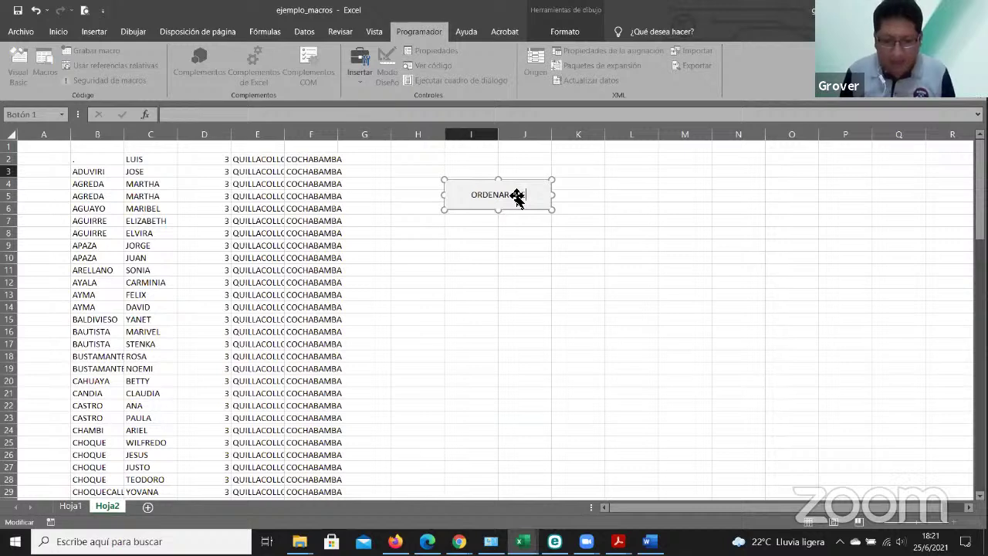
type("LLIDOS")
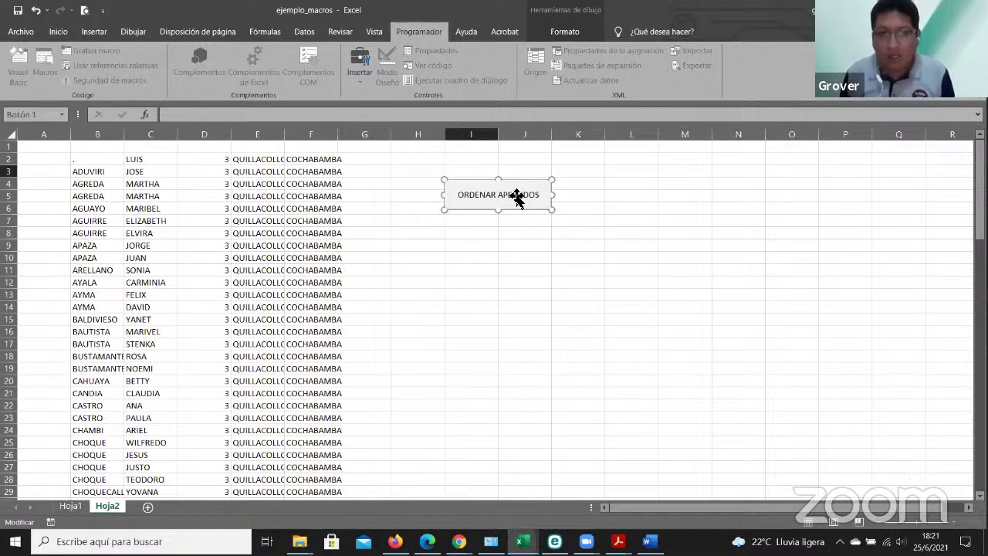
left_click(590, 189)
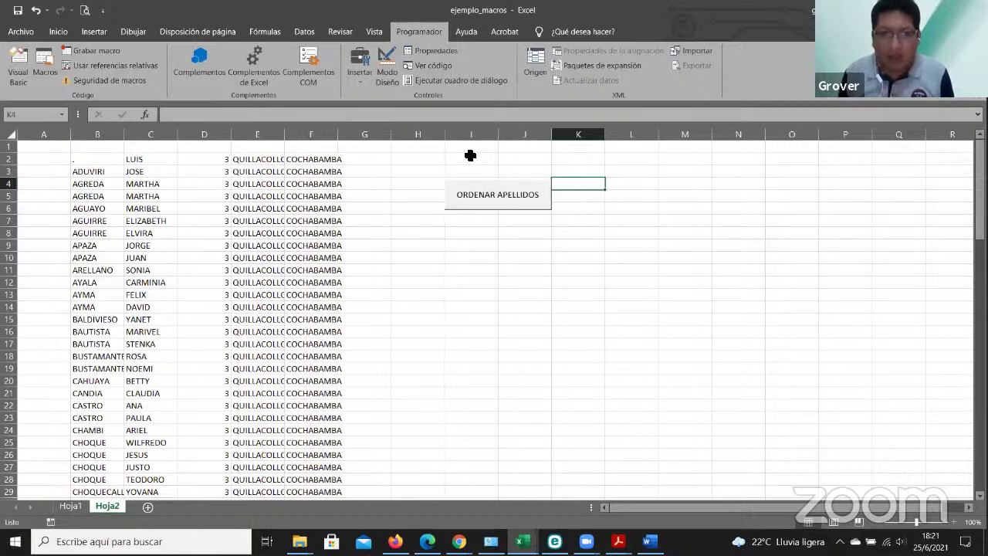
- Run the ORDENAR APELLIDOS button, then fill the list B2:F100 with gold
left_click(487, 202)
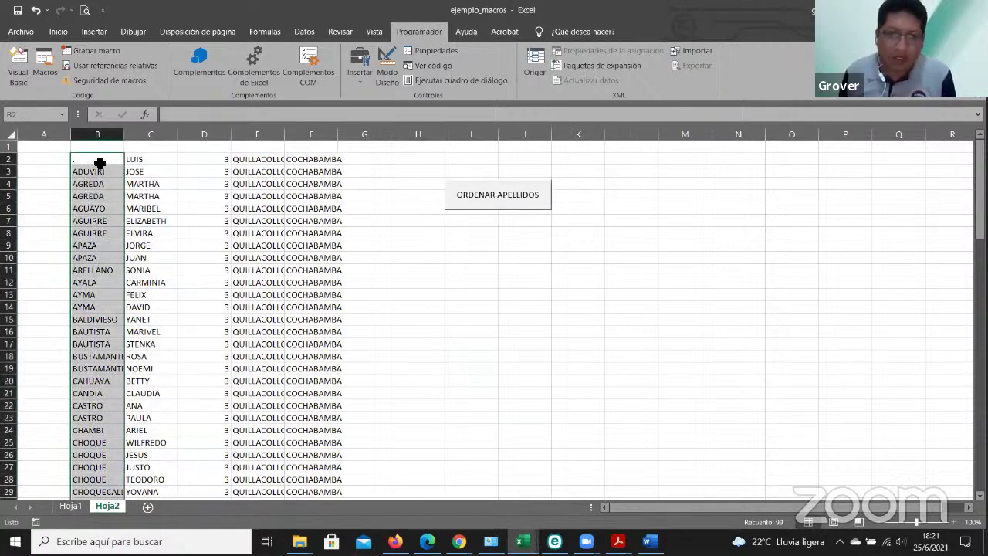
mouse_move(97, 159)
left_mouse_down()
mouse_move(305, 376)
mouse_move(340, 498)
mouse_move(316, 444)
left_mouse_up()
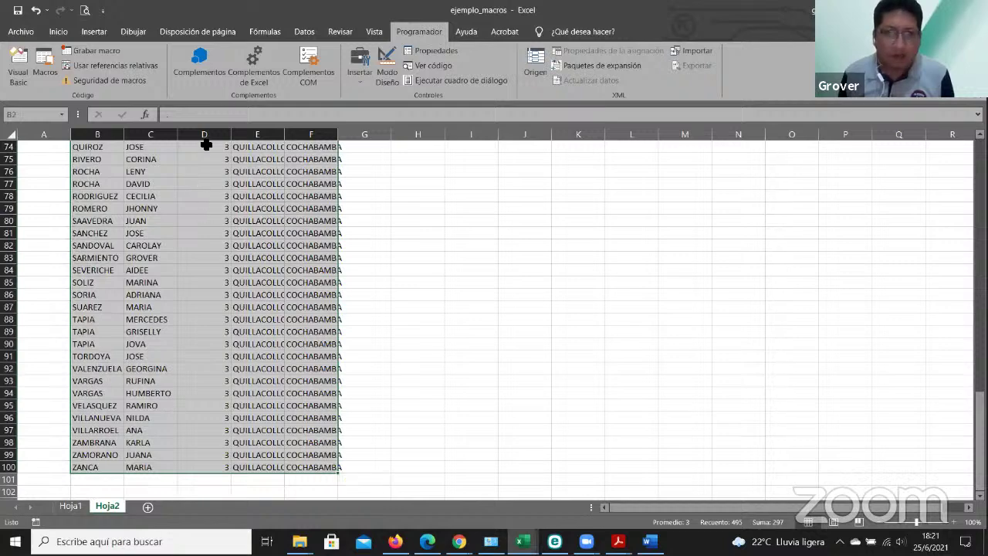
left_click(58, 32)
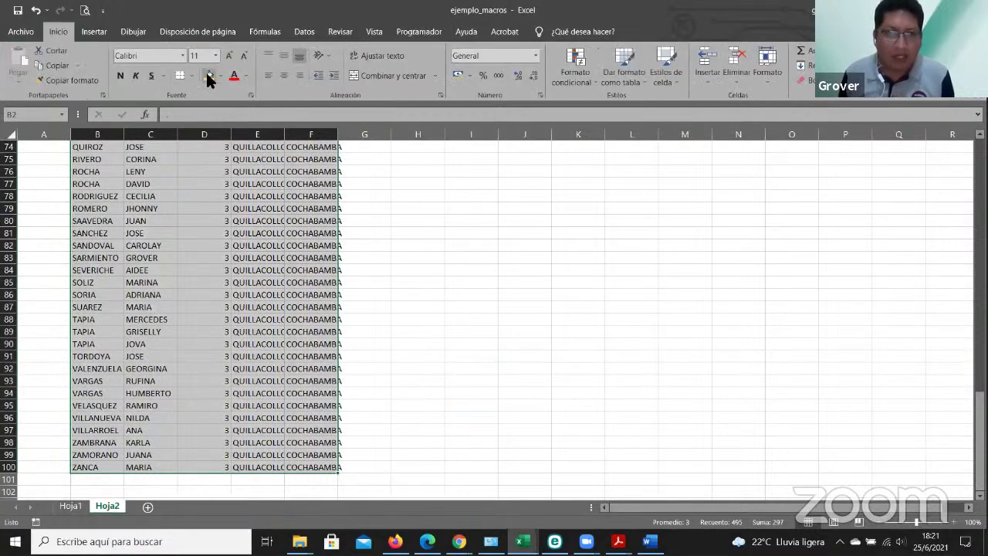
left_click(207, 73)
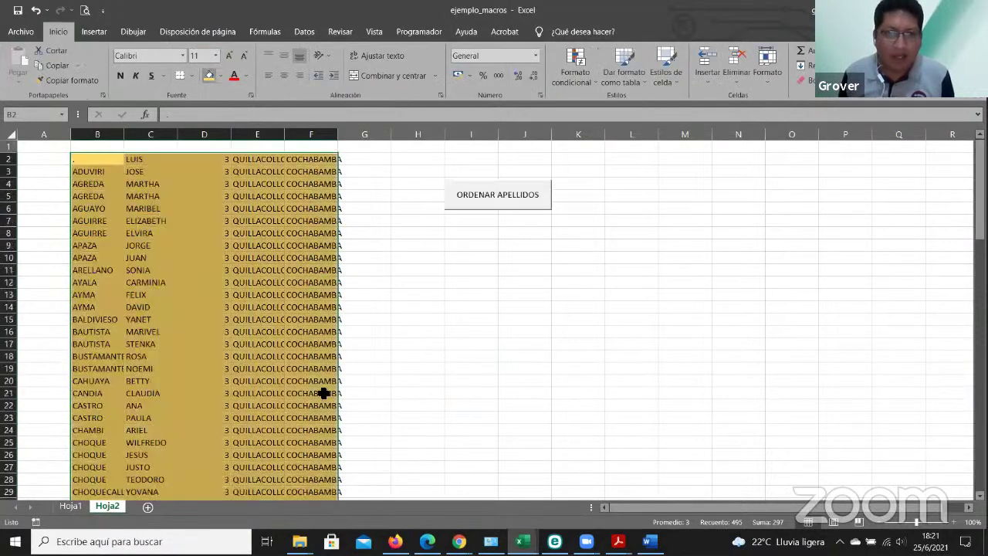
- Widen column F so COCHABAMBA fits, then scroll through the list
left_click(338, 138)
left_click_drag(338, 137, 356, 137)
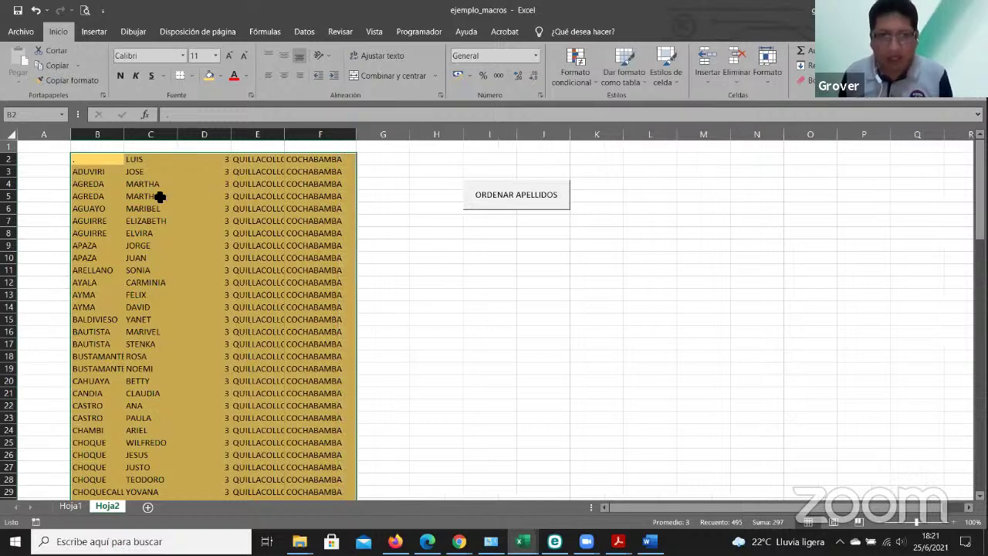
scroll(249, 347, "down", 1)
scroll(245, 388, "down", 2)
scroll(244, 388, "down", 1)
scroll(242, 386, "down", 11)
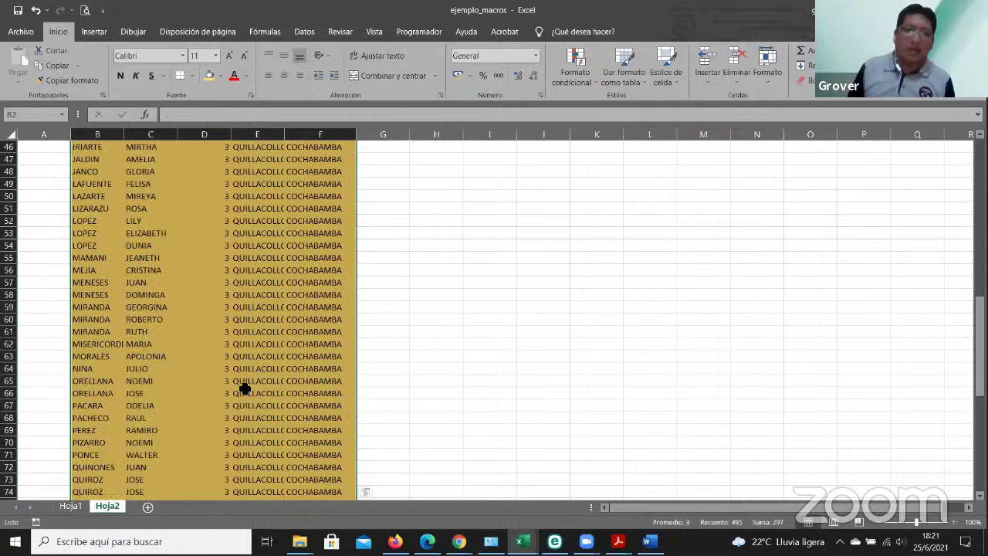
scroll(327, 382, "down", 11)
scroll(329, 381, "up", 6)
scroll(328, 380, "up", 8)
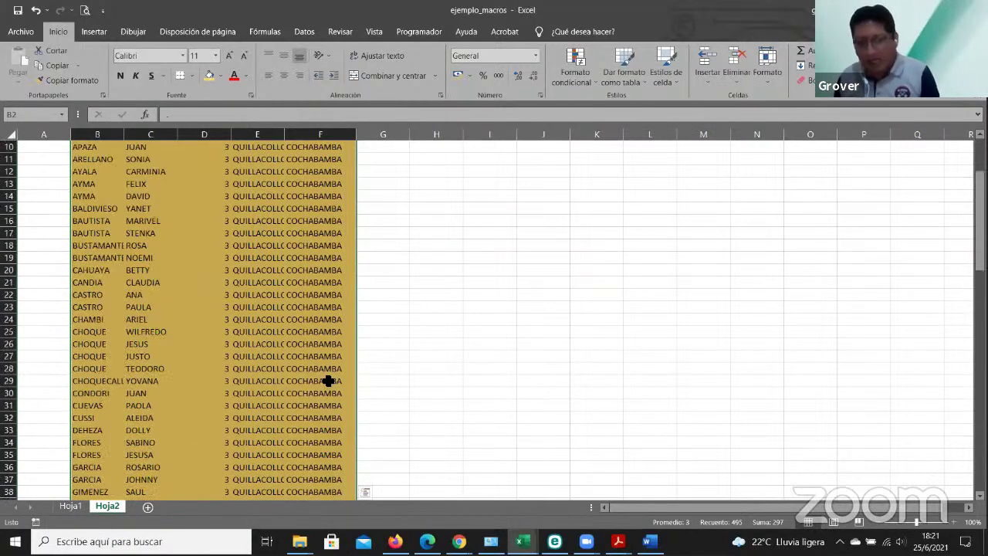
scroll(328, 381, "up", 4)
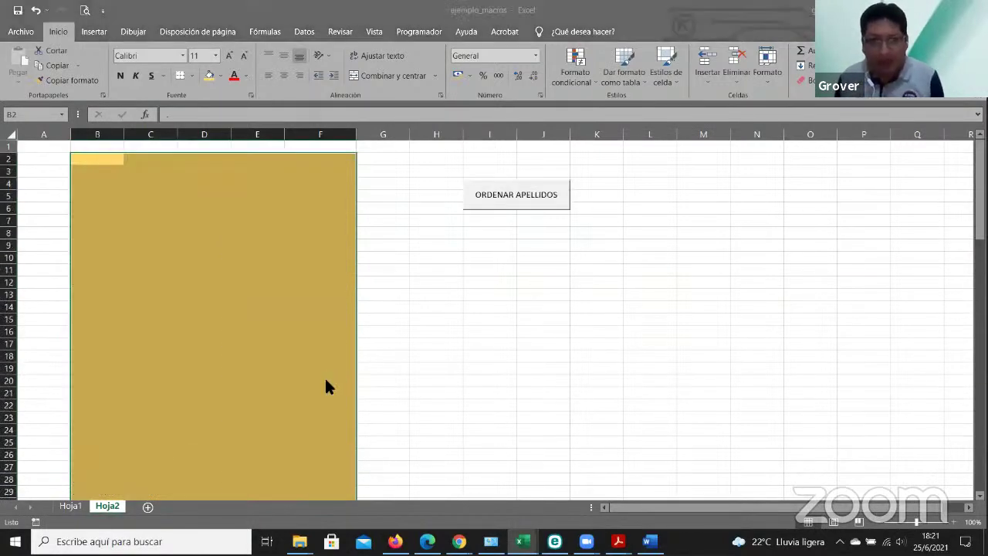
- Copy the block of names starting at TACURI from the LISTA_PERSONAS workbook
key("alt+Tab")
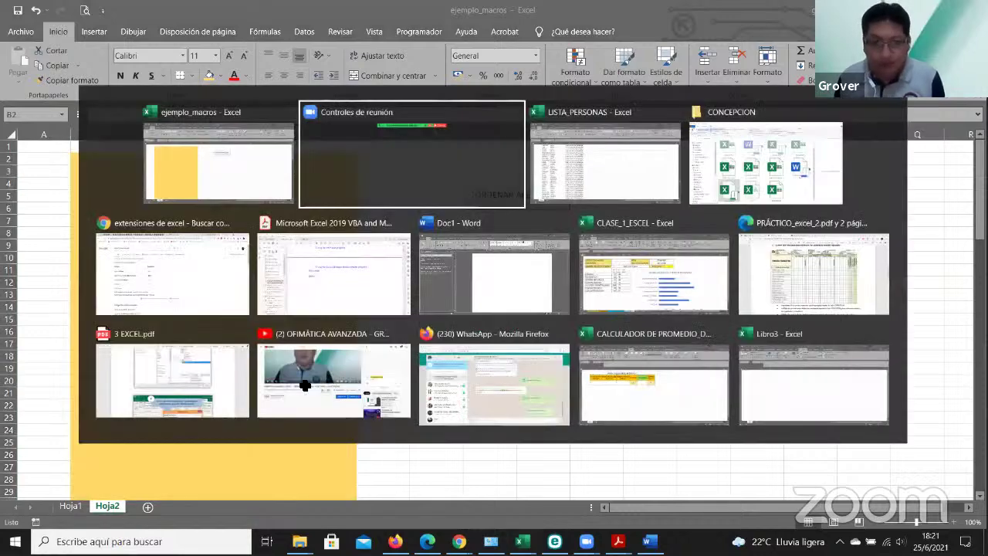
key("alt+Tab")
left_click_drag(978, 383, 958, 440)
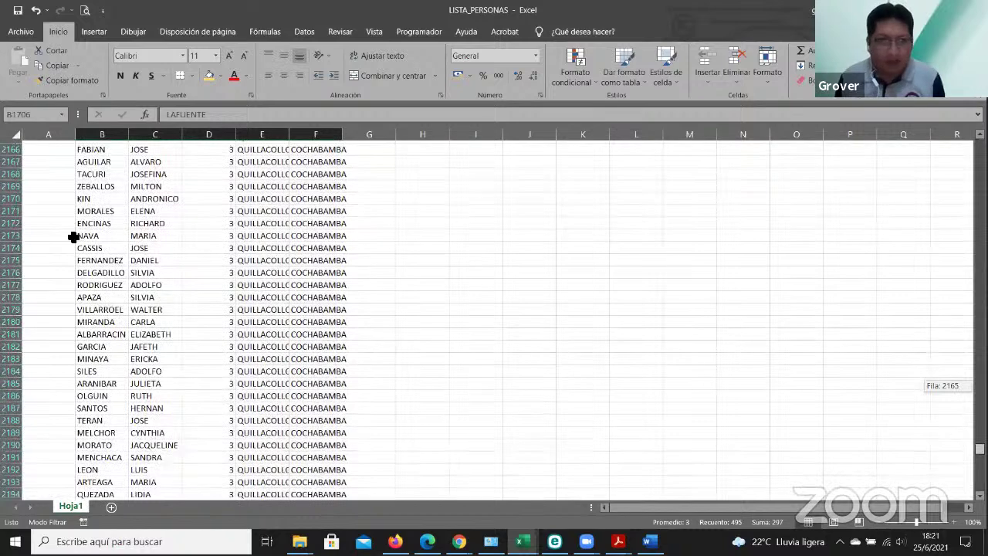
mouse_move(89, 223)
left_mouse_down()
mouse_move(313, 444)
mouse_move(339, 261)
left_mouse_up()
key("ctrl+c")
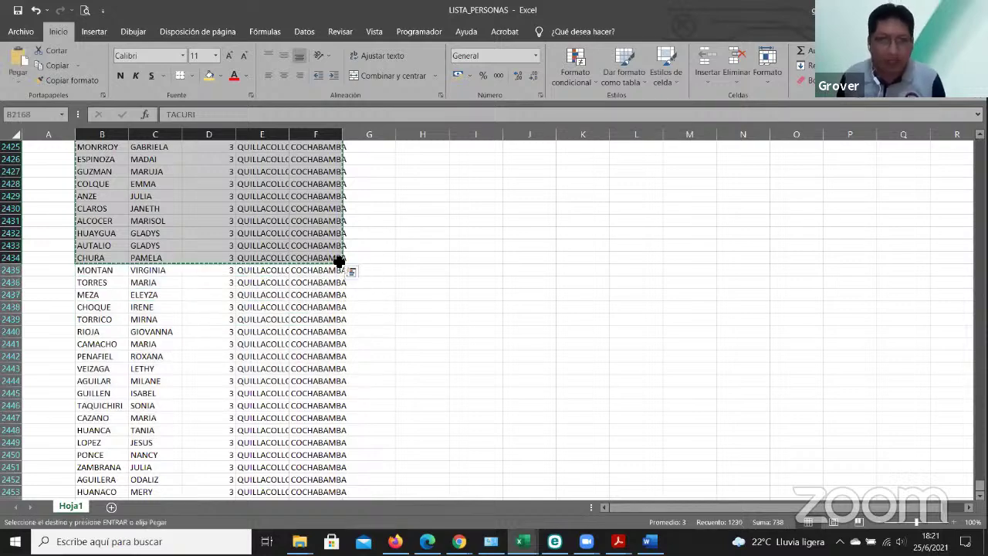
- Paste the names as values at B2 on Hoja2 and scroll through the pasted rows
key("alt+Tab")
left_click(80, 163)
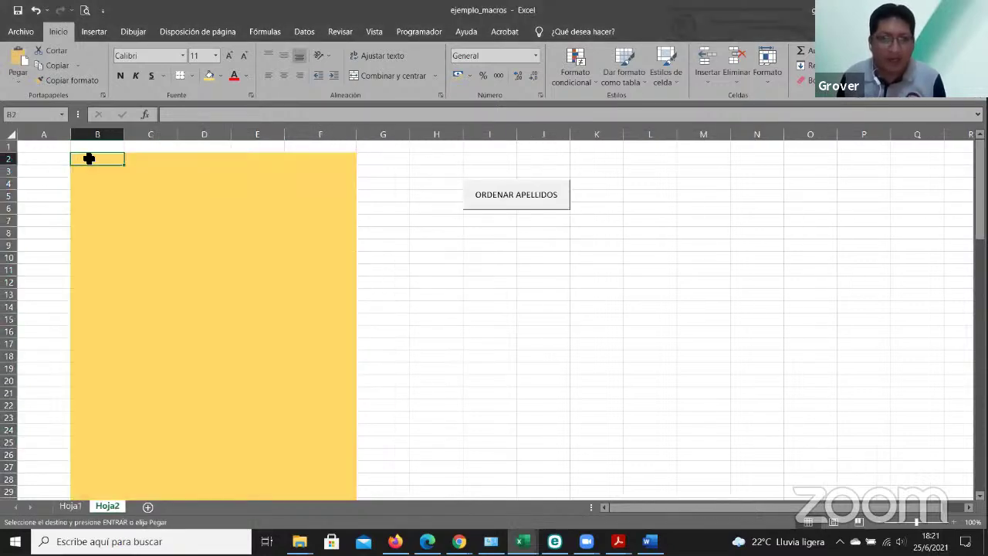
right_click(87, 158)
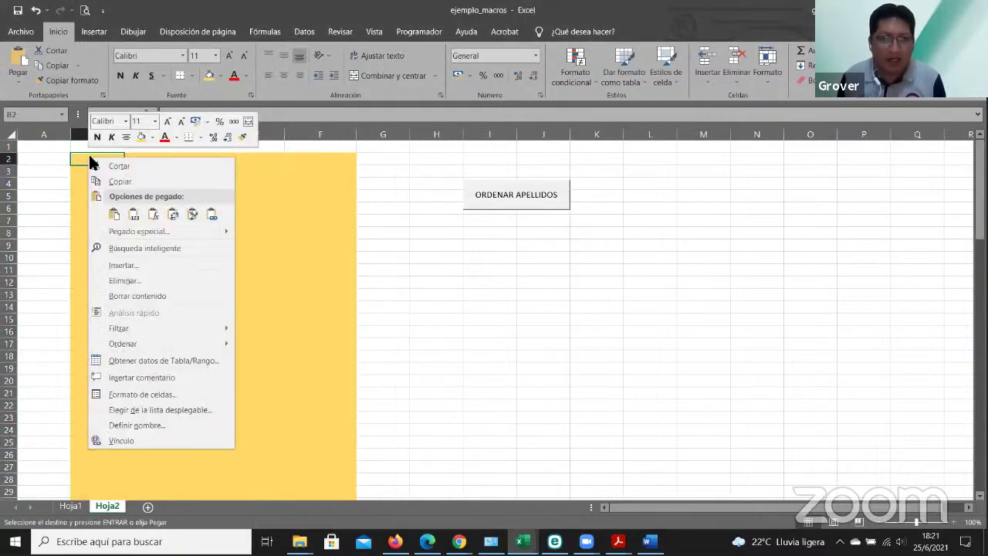
left_click(130, 217)
scroll(350, 393, "down", 3)
scroll(352, 394, "down", 5)
scroll(352, 395, "down", 9)
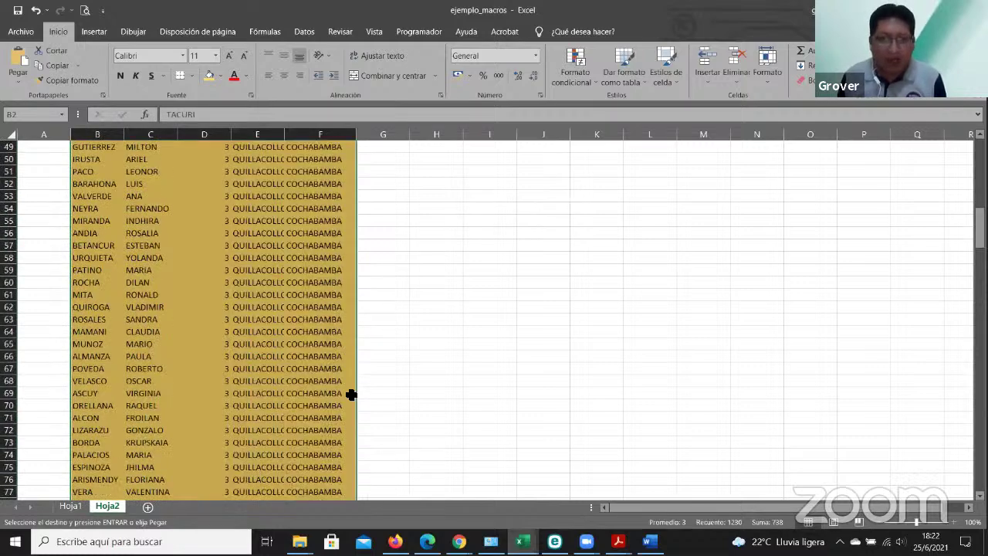
scroll(351, 394, "down", 9)
scroll(352, 393, "down", 6)
scroll(351, 394, "down", 4)
scroll(351, 394, "up", 4)
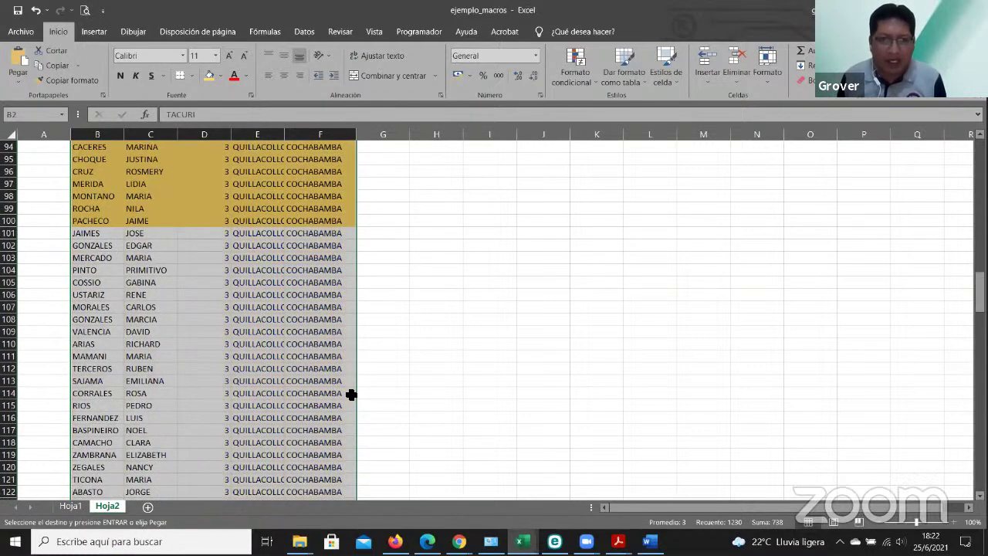
scroll(351, 394, "down", 1)
scroll(353, 394, "down", 2)
scroll(353, 394, "up", 3)
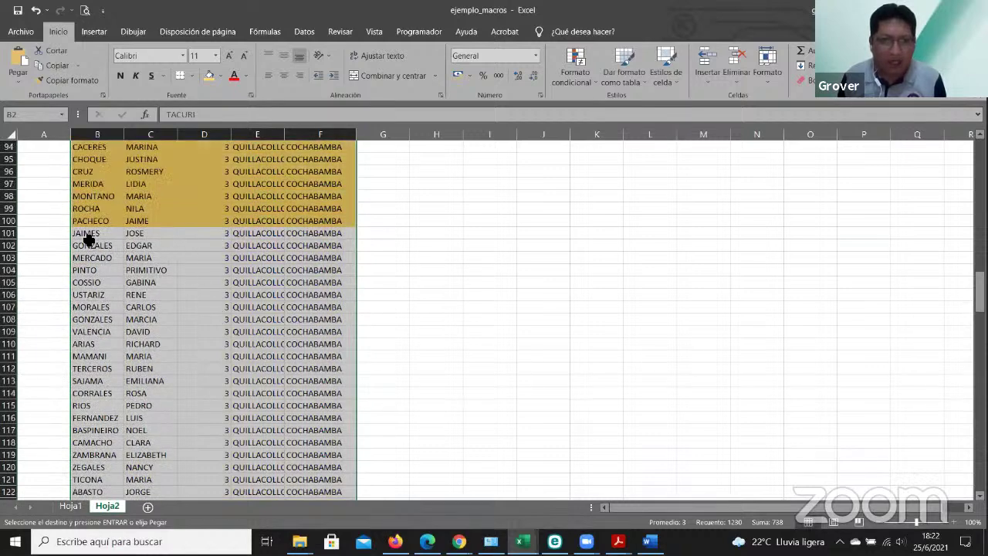
scroll(194, 355, "down", 3)
scroll(194, 355, "down", 5)
scroll(193, 356, "down", 12)
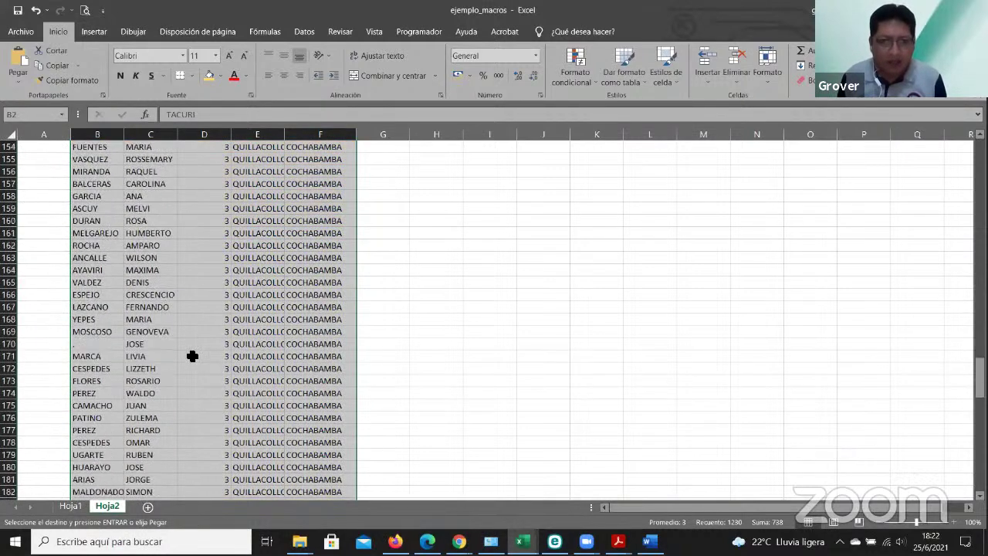
scroll(192, 356, "down", 7)
scroll(193, 356, "down", 3)
scroll(192, 356, "up", 1)
scroll(192, 356, "up", 12)
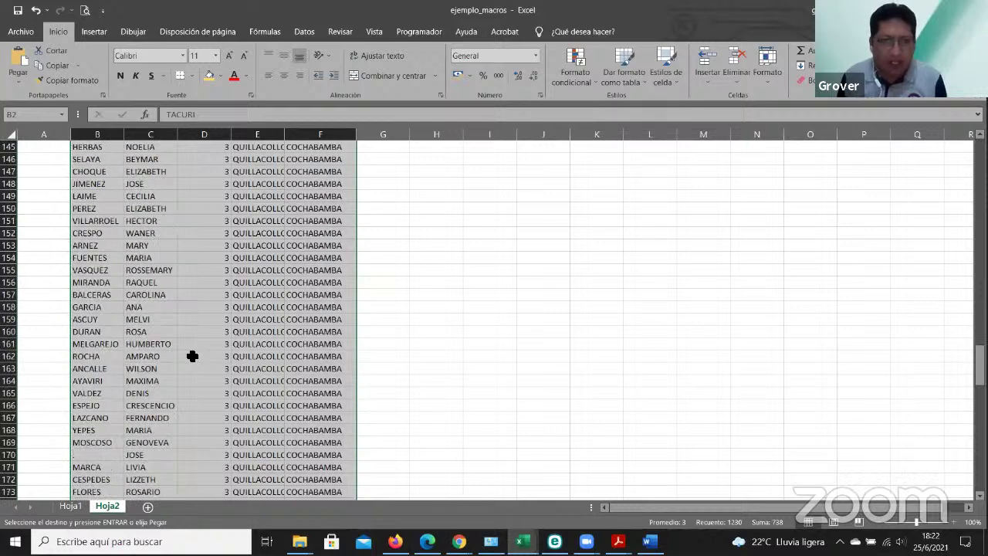
scroll(192, 356, "up", 10)
scroll(192, 356, "up", 4)
- Compare with LISTA_PERSONAS and review the pasted list extending past row 170
key("alt+Tab")
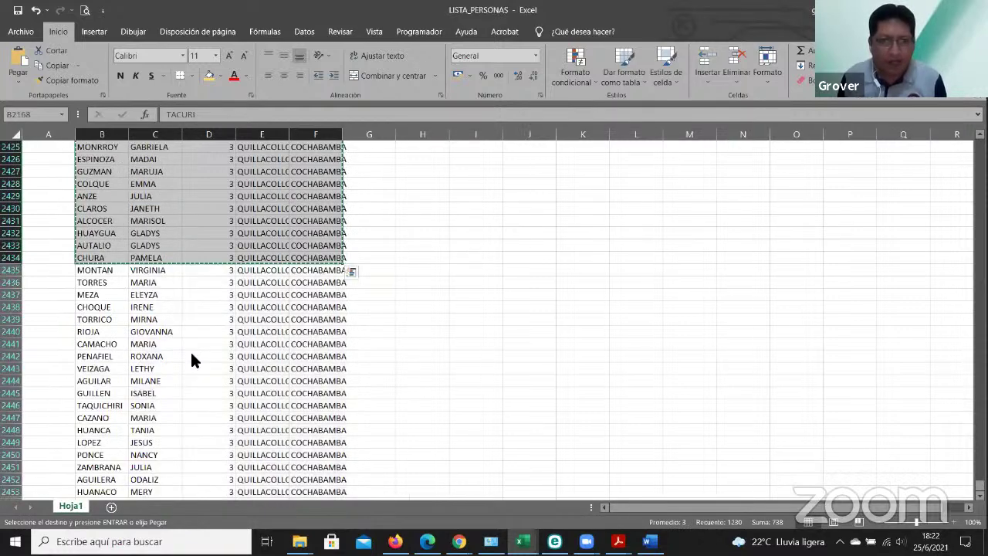
key("alt+Tab")
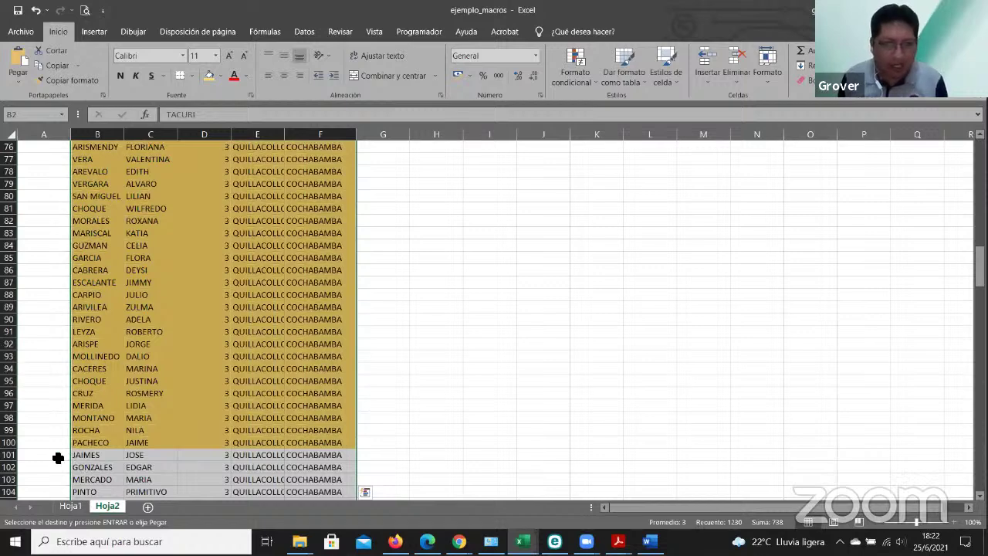
scroll(331, 412, "up", 4)
scroll(478, 353, "up", 9)
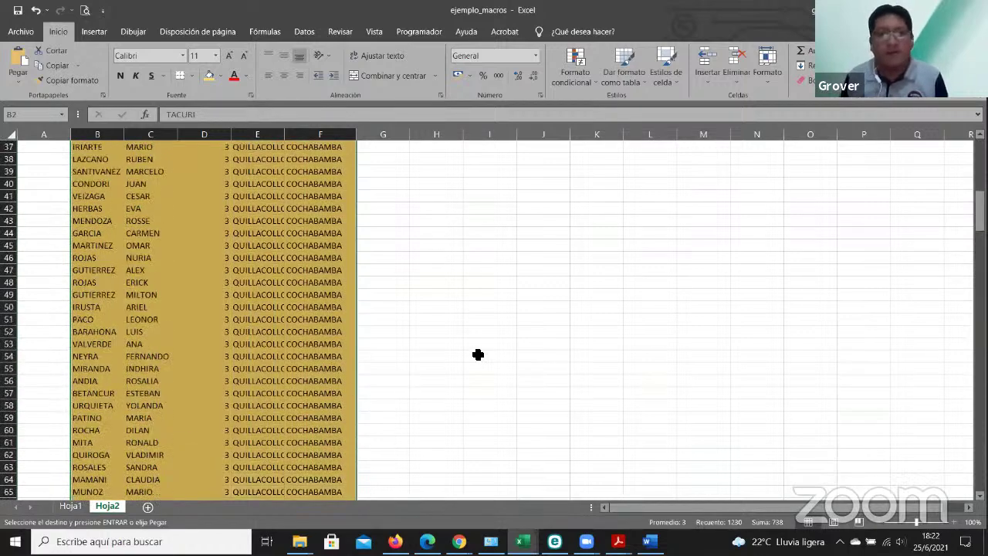
scroll(508, 355, "up", 9)
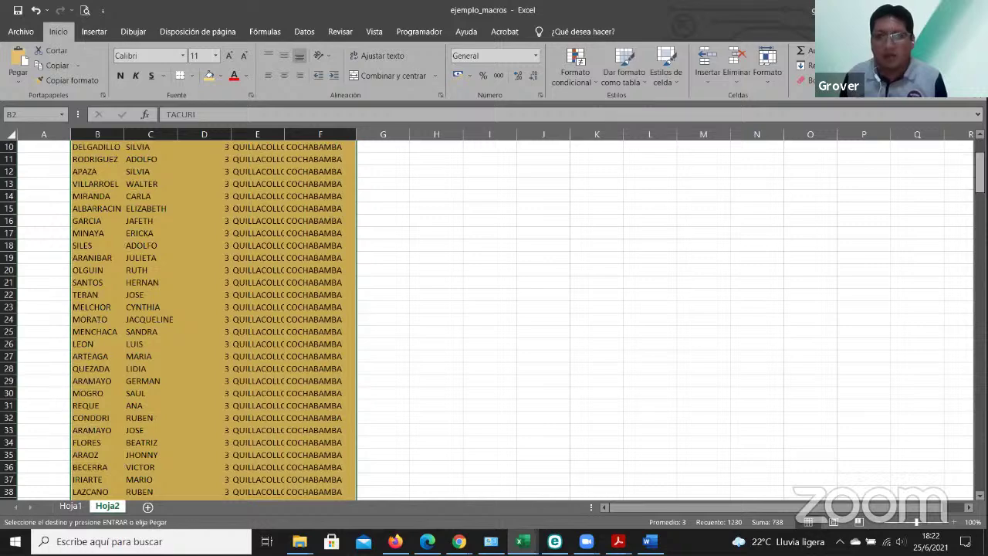
left_click_drag(979, 179, 979, 166)
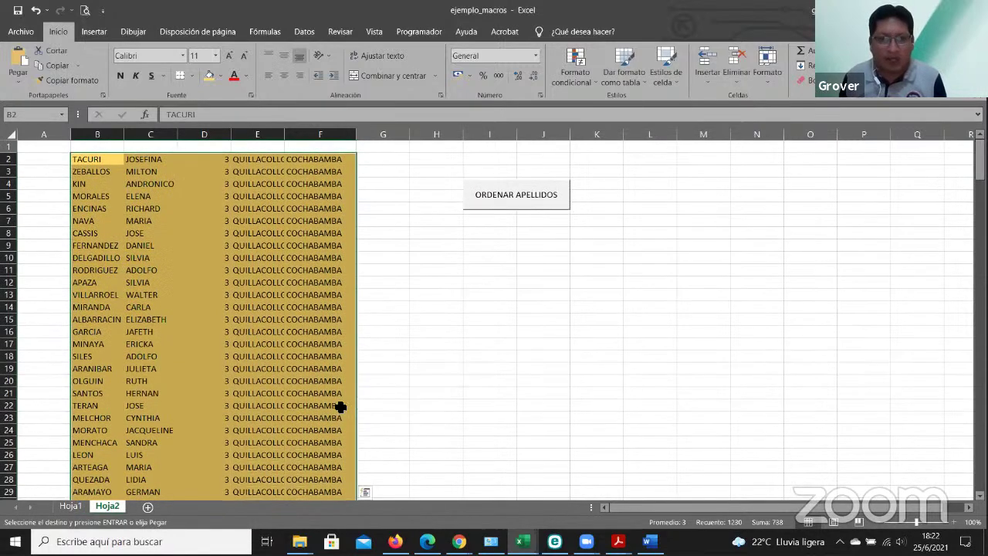
scroll(340, 406, "down", 8)
scroll(341, 407, "down", 10)
scroll(340, 406, "down", 10)
scroll(339, 406, "down", 5)
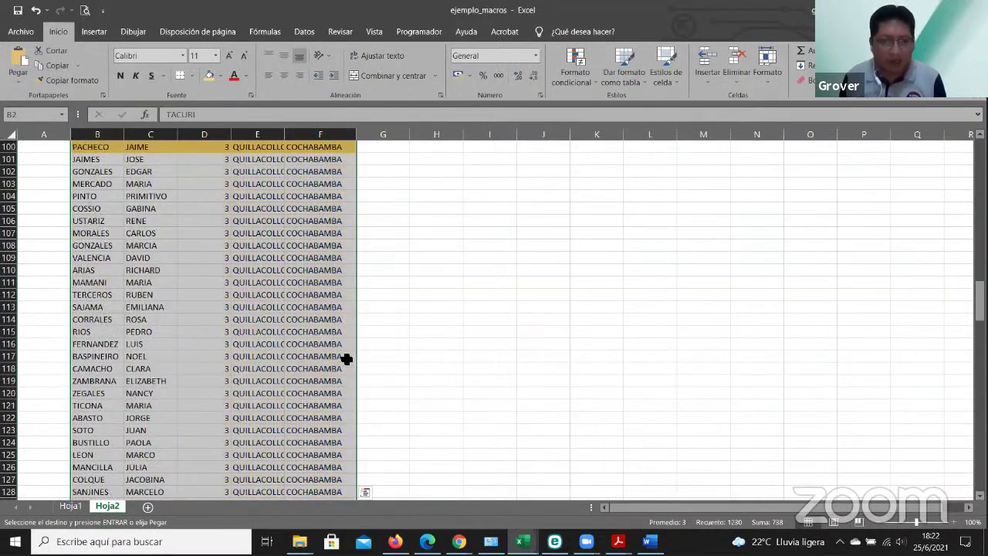
- Clear the leftover names in B101:F367 and scroll back to the top of the sheet
left_click_drag(77, 160, 356, 487)
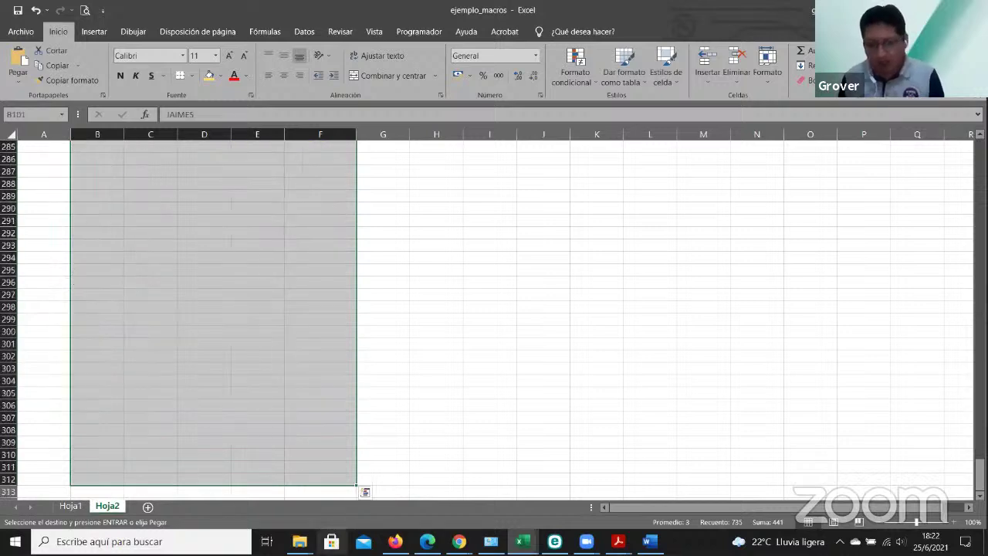
key("Escape")
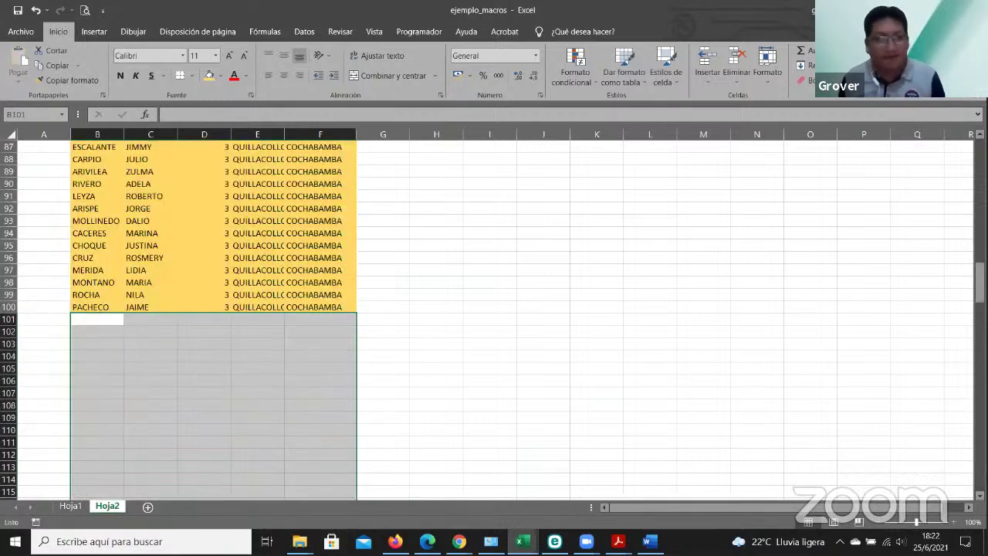
scroll(432, 298, "up", 3)
scroll(432, 297, "up", 9)
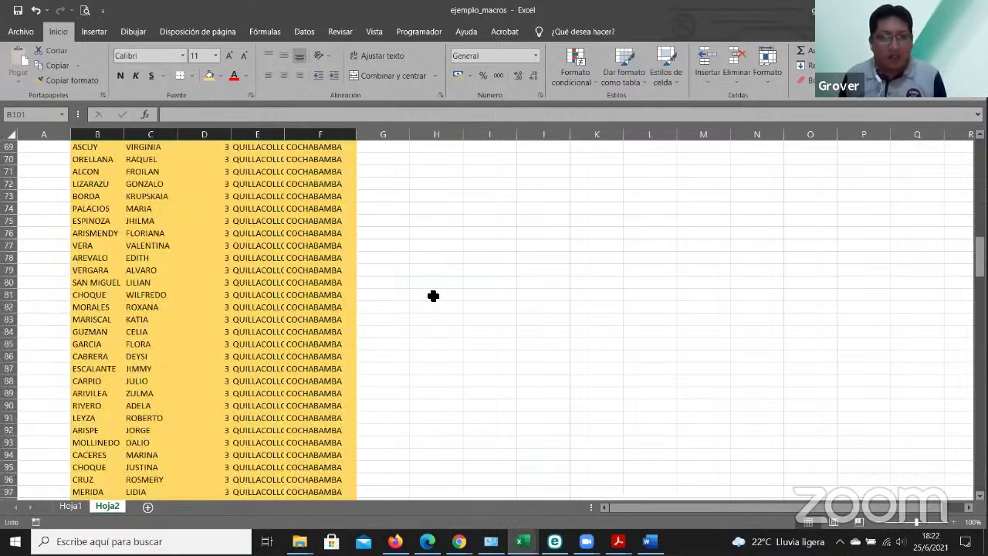
scroll(433, 296, "up", 8)
scroll(433, 294, "up", 9)
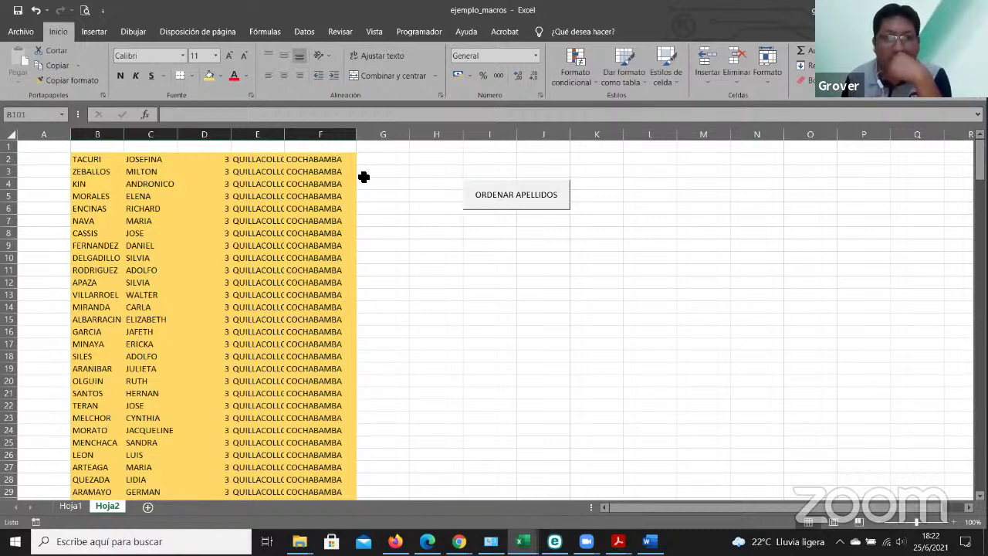
- Run the ORDENAR APELLIDOS macro so the list starts ALBARRACIN, ALCON, ALMANZA, then review it
left_click(495, 198)
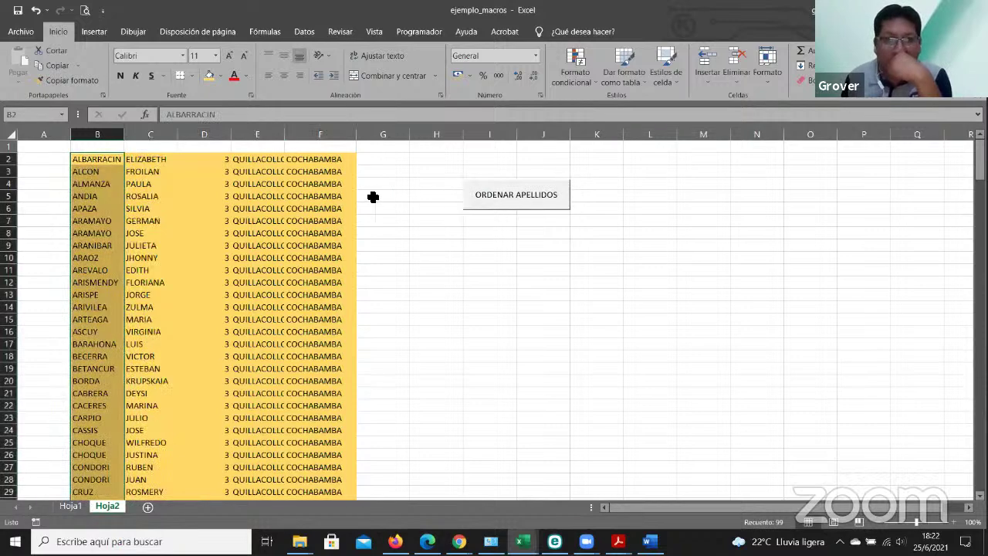
left_click(92, 246)
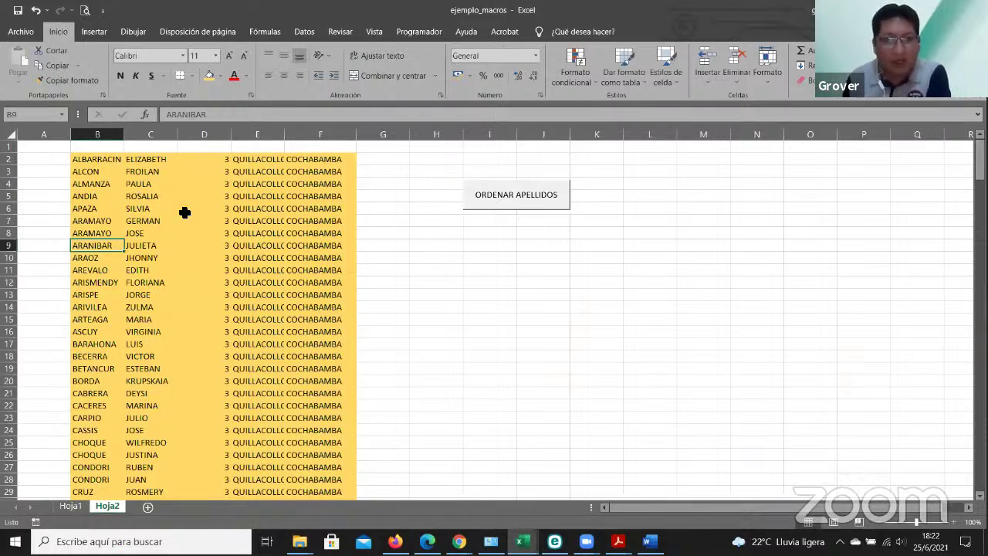
scroll(185, 215, "down", 3)
scroll(189, 256, "down", 7)
scroll(191, 256, "down", 3)
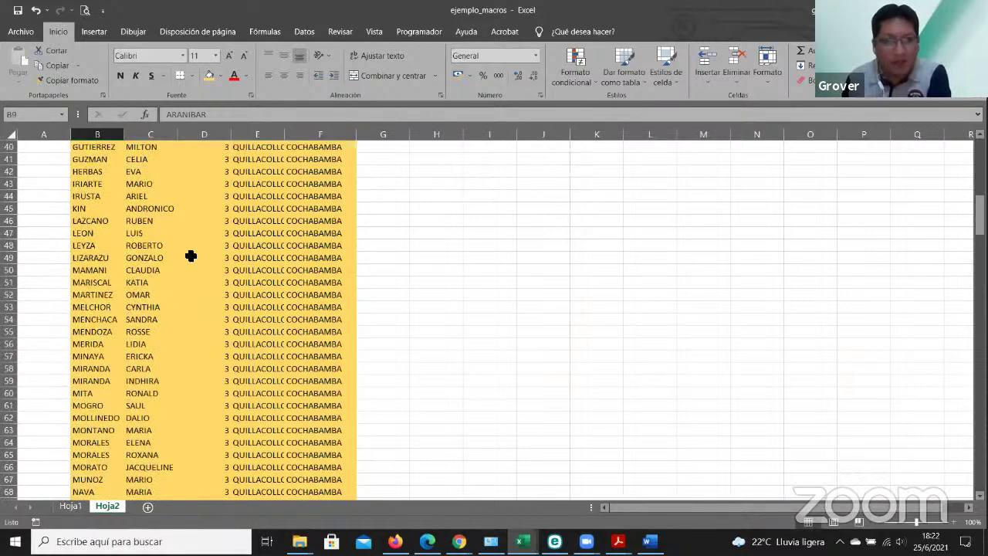
scroll(191, 256, "down", 4)
scroll(191, 256, "down", 7)
scroll(191, 256, "down", 1)
scroll(191, 255, "up", 3)
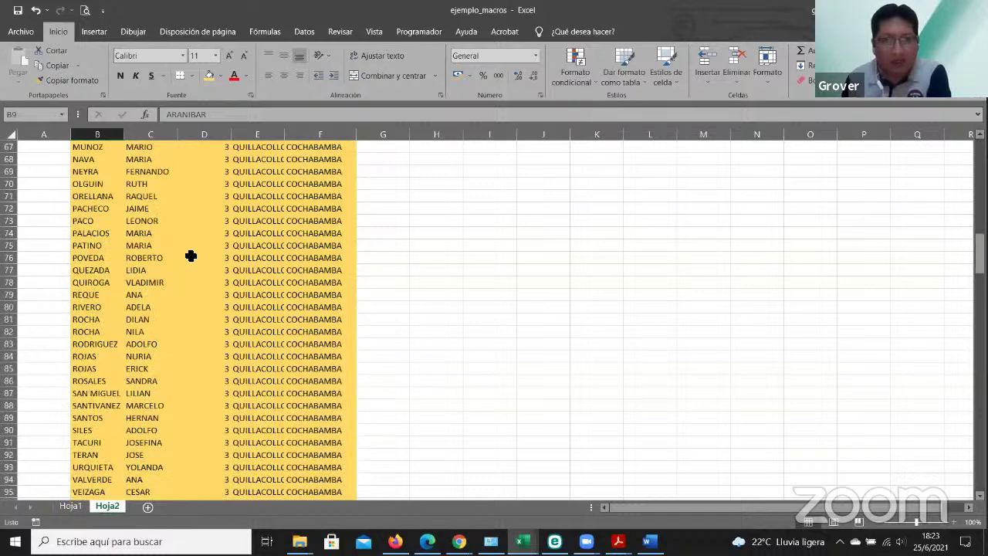
scroll(191, 256, "up", 8)
scroll(191, 255, "up", 7)
scroll(191, 255, "up", 5)
scroll(191, 256, "up", 2)
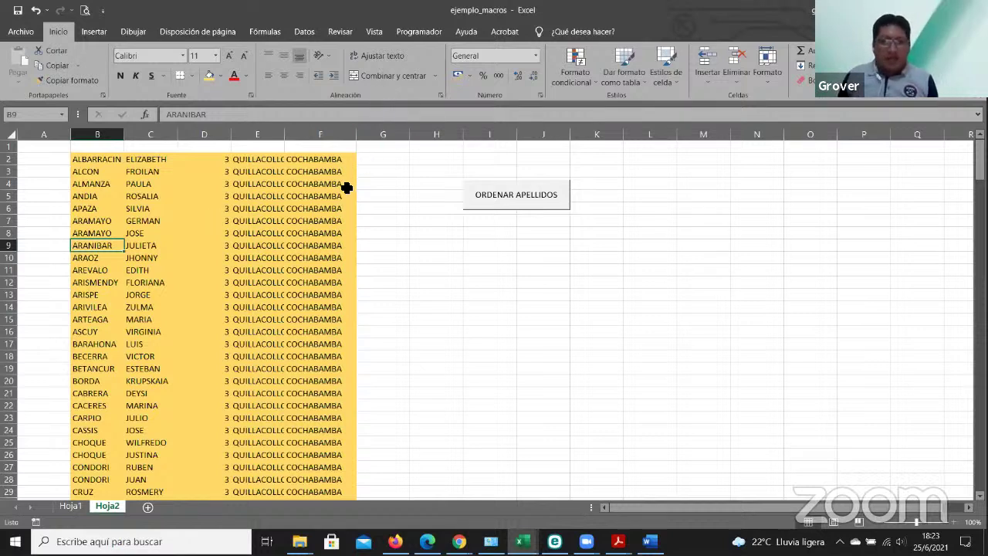
- Visit CLASE_1_ESCEL, return to ejemplo_macros, then bring the CONCEPCION folder window forward
key("alt+Tab")
key("alt+Tab")
key("alt+Tab")
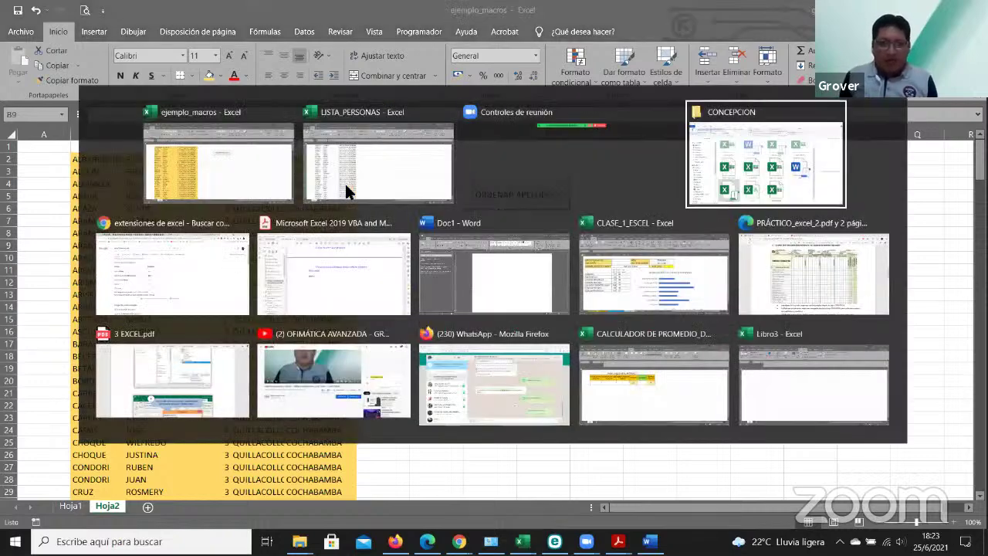
key("alt+Tab")
key("alt+Tab")
key("alt+Tab")
key("alt+Tab")
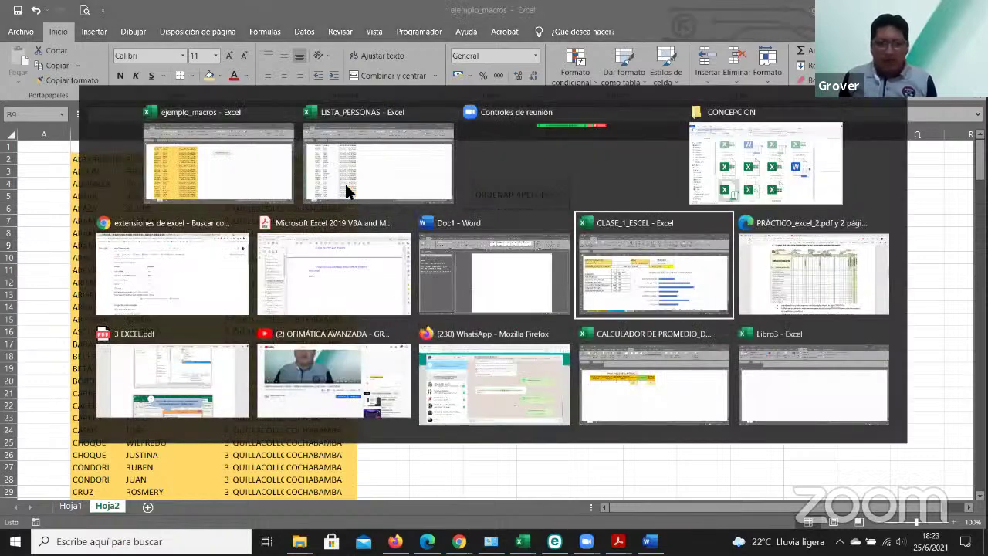
key("alt+shift+Tab")
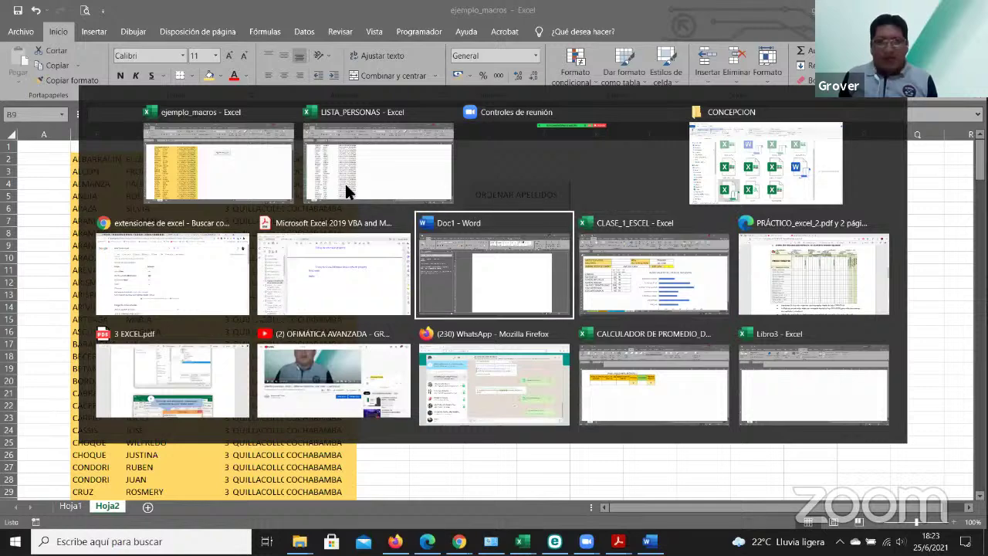
key("alt+shift+Tab")
key("alt+shift+Tab")
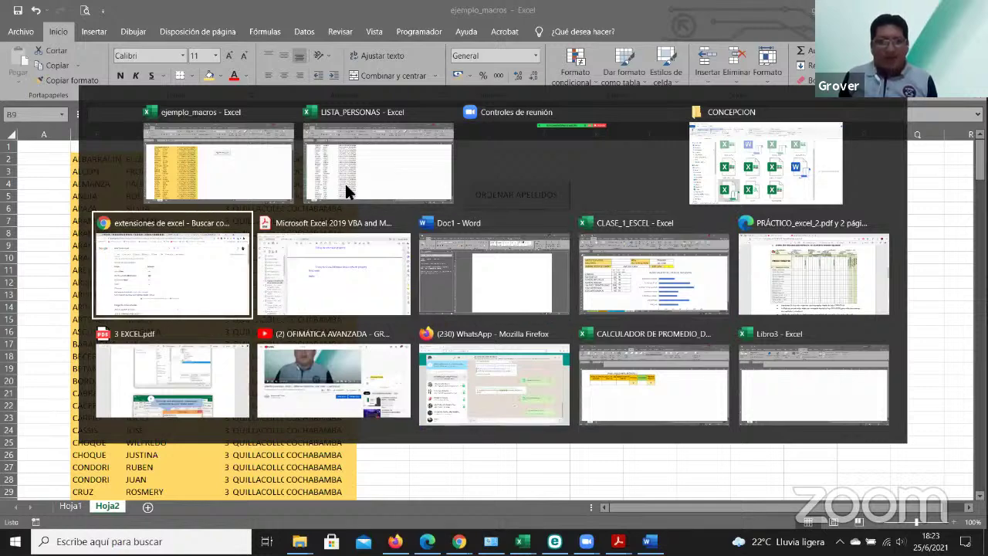
key("alt+Tab")
key("alt+Tab")
key("alt+Tab")
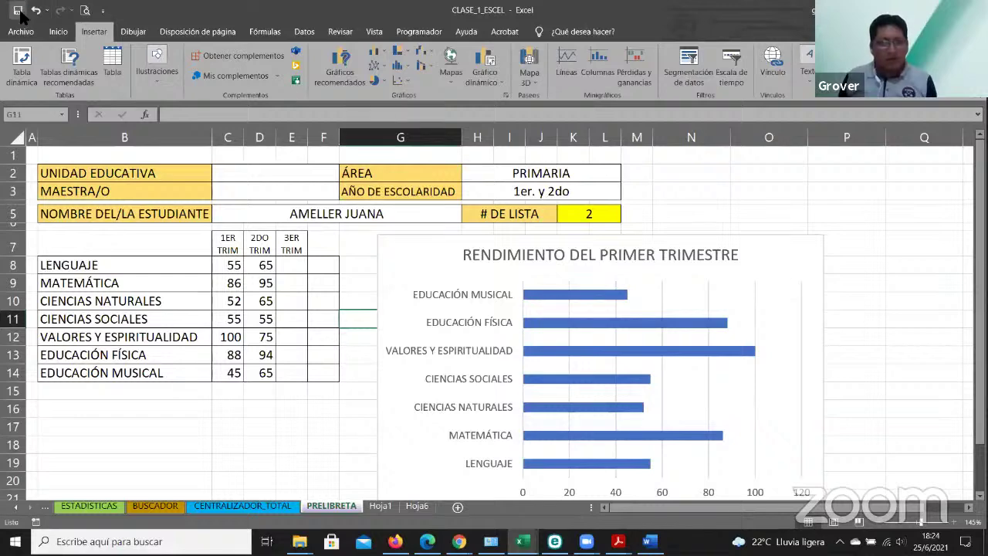
key("alt+Tab")
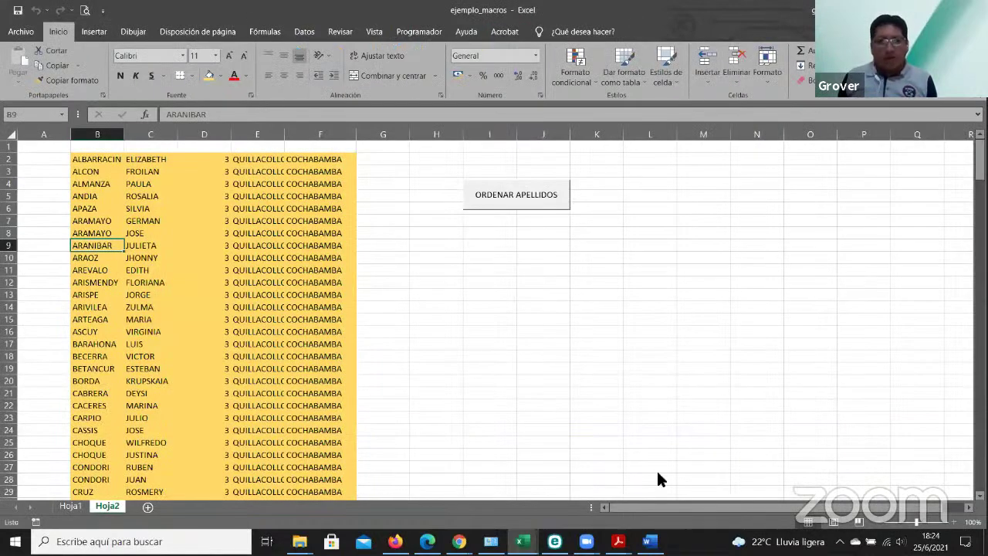
key("alt+Tab")
key("alt+Tab")
key("alt+Tab")
key("alt+Tab")
key("alt+Up")
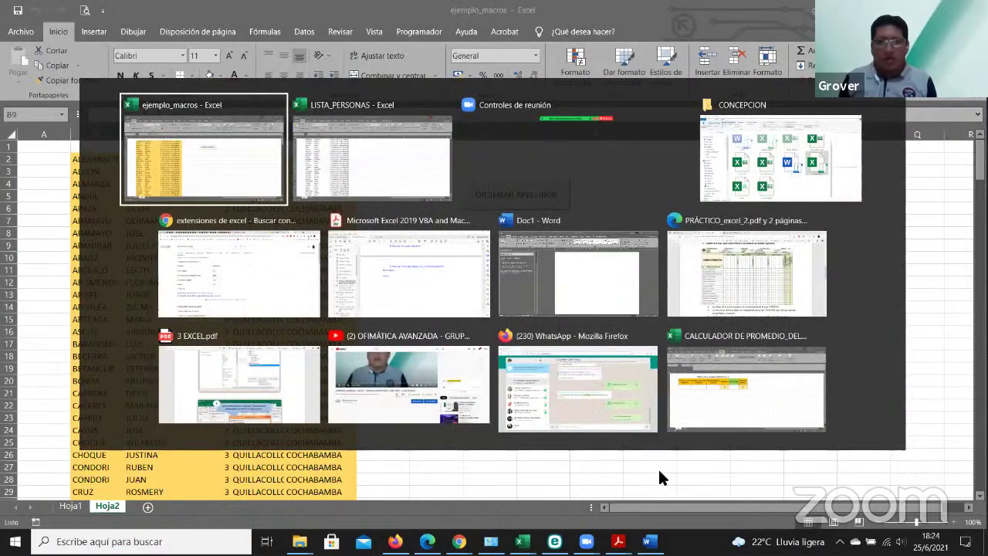
key("alt+Tab")
key("alt+Tab")
key("alt+Tab")
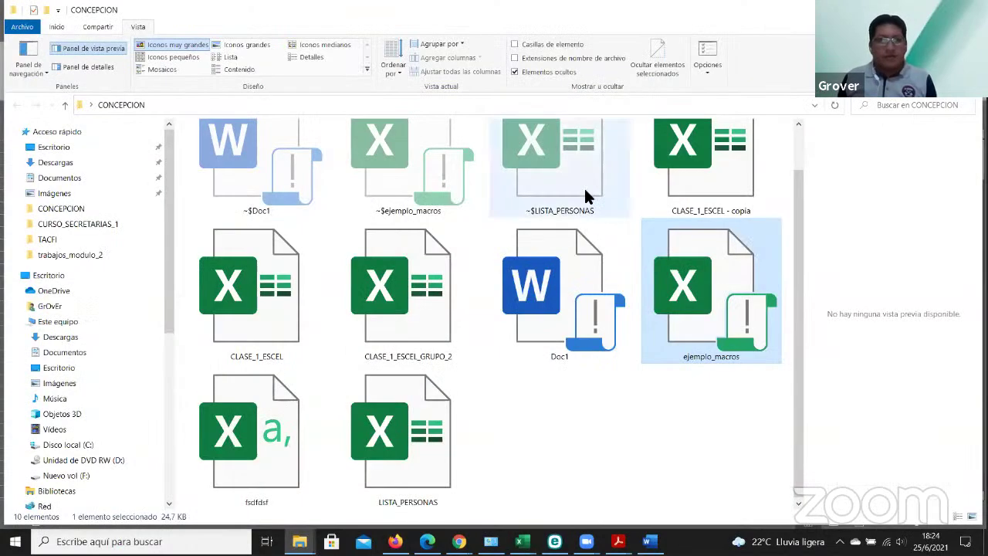
- Show CONCEPCION in details view and paste a copy of CLASE_1_ESCEL as CLASE_1_ESCEL - copia (2)
left_click(182, 56)
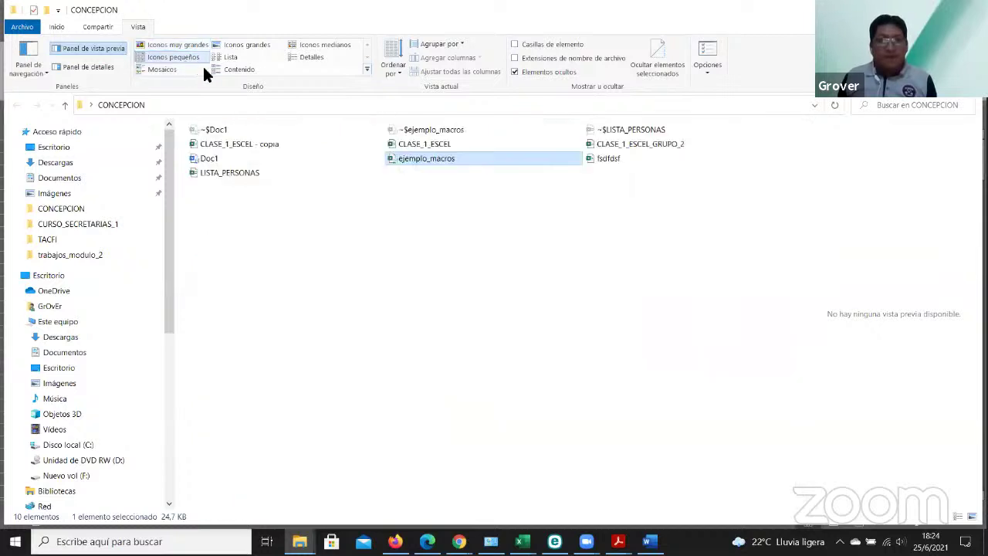
left_click(312, 58)
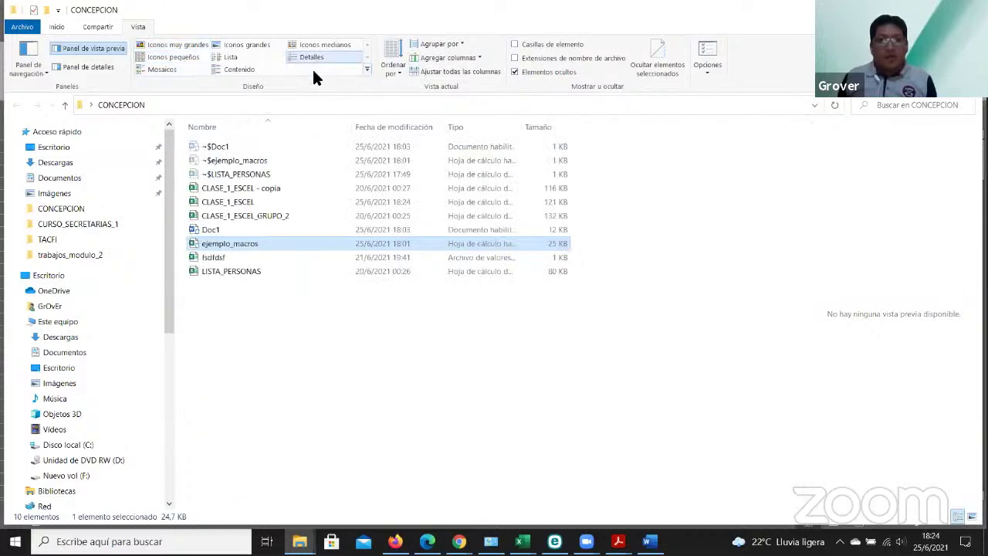
left_click(242, 206)
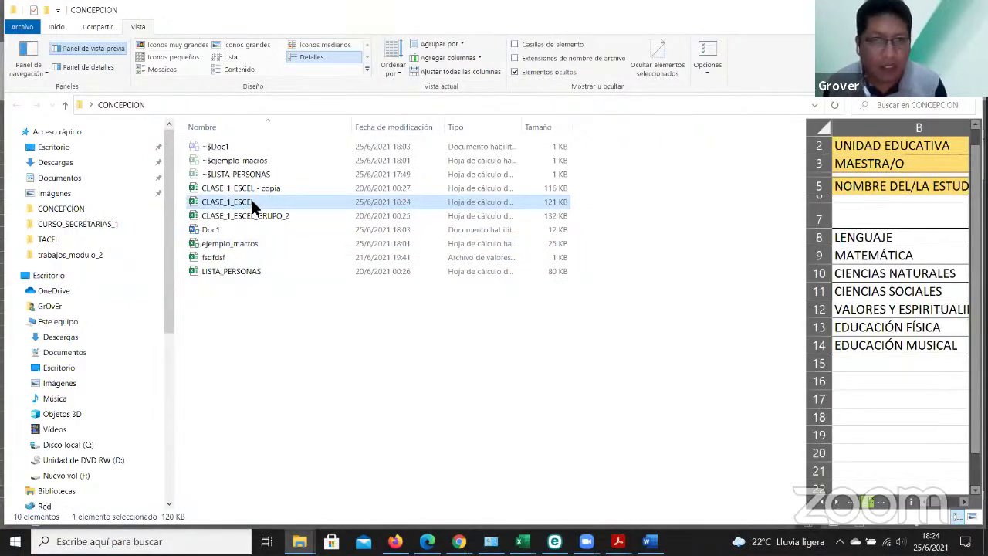
right_click(251, 202)
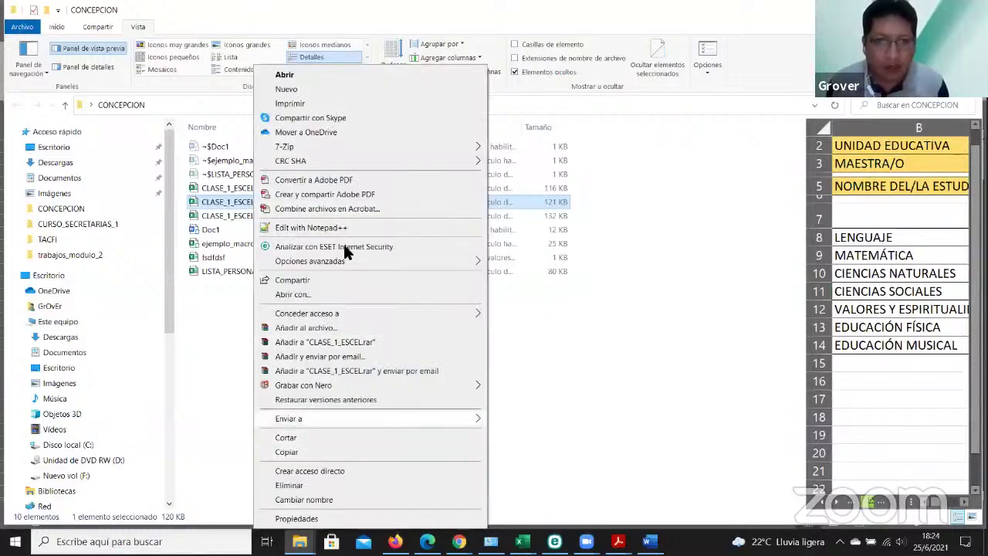
left_click(306, 444)
right_click(282, 354)
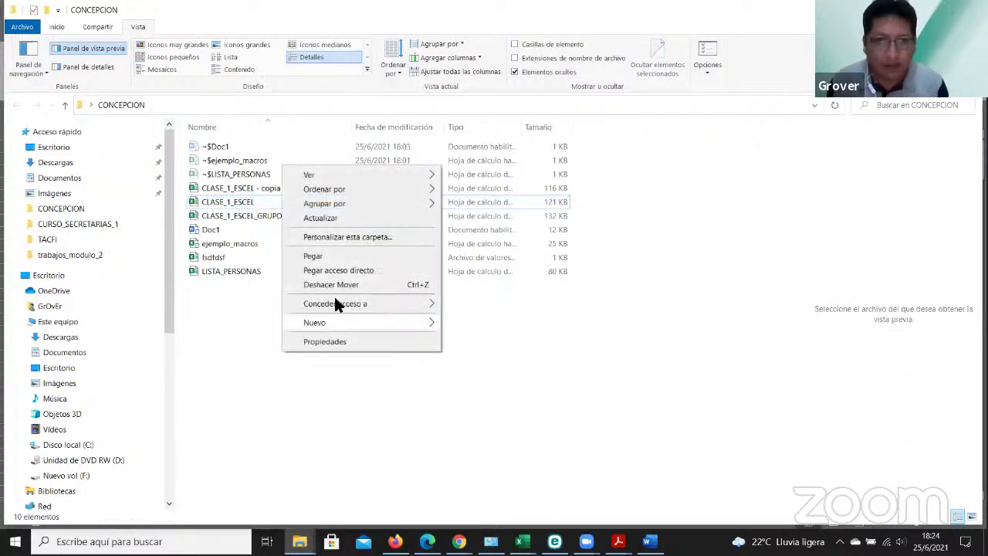
left_click(349, 258)
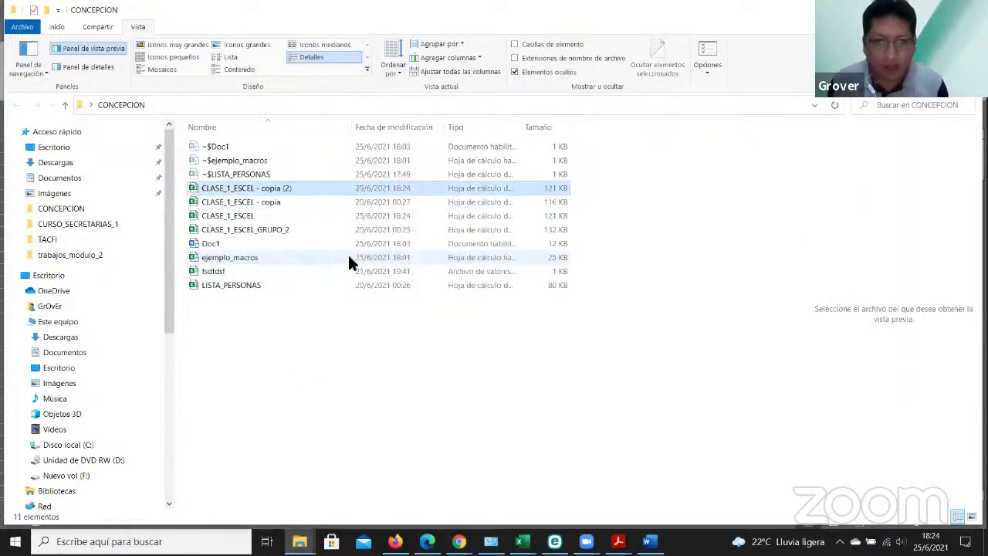
- Open the duplicated workbook in Excel and return to the CONCEPCION folder
double_click(263, 188)
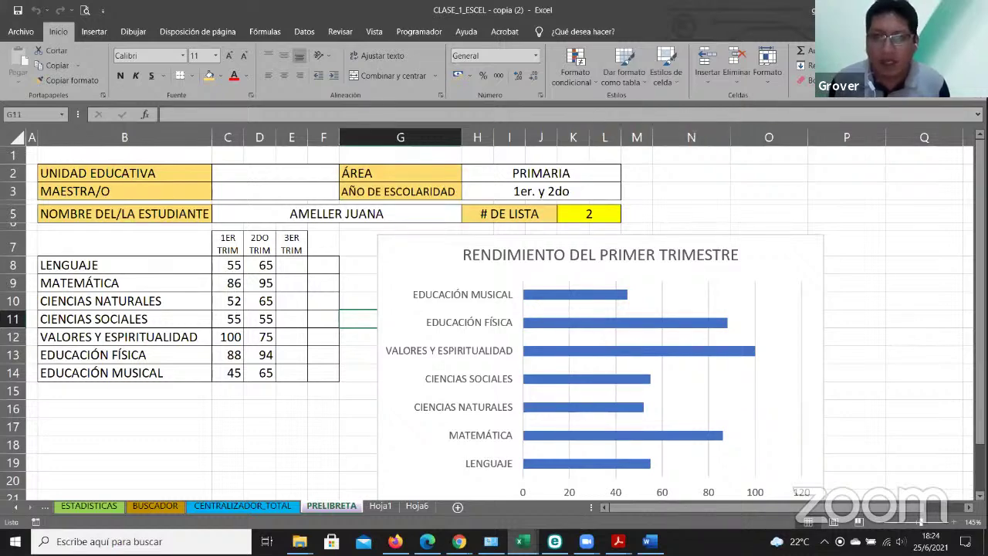
key("ctrl+Tab")
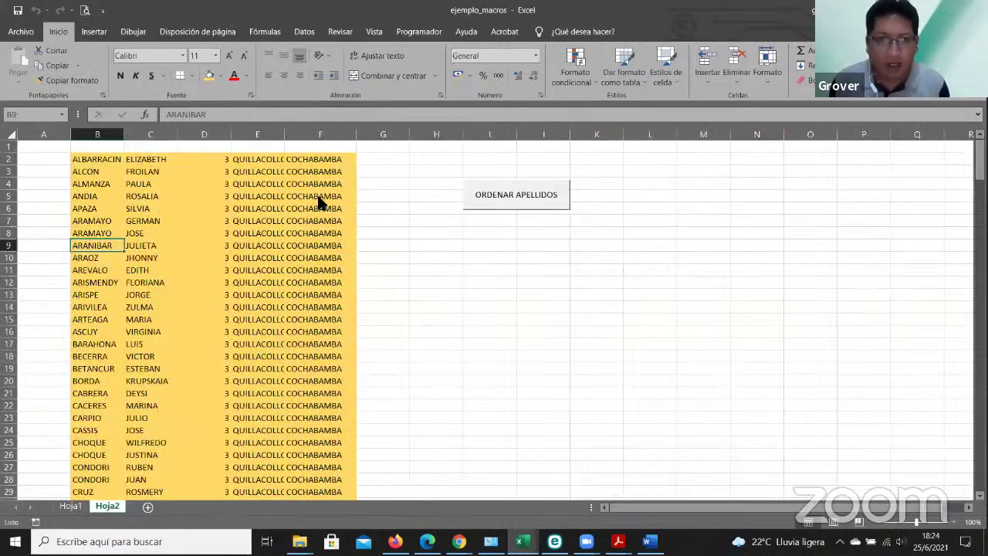
key("alt+Tab")
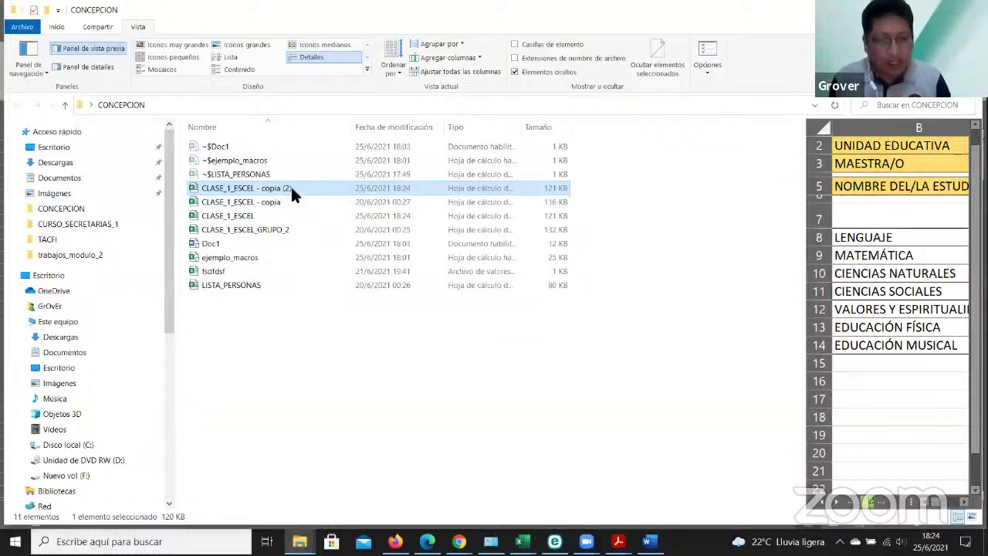
- Rename the copy to REGSITRO_GRUPO_1_EXCEL and switch to that workbook in Excel
left_click(290, 186)
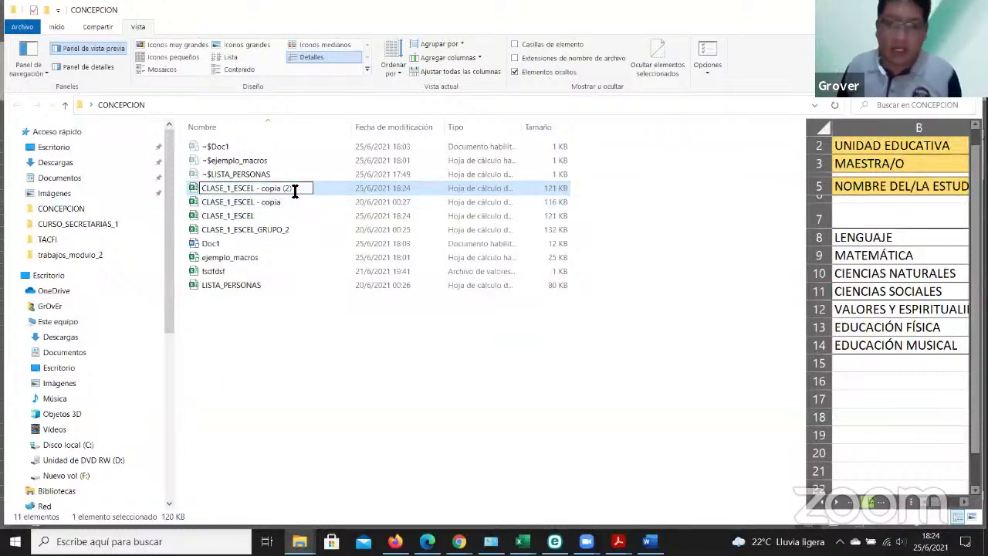
key("BackSpace")
key("BackSpace")
key("BackSpace")
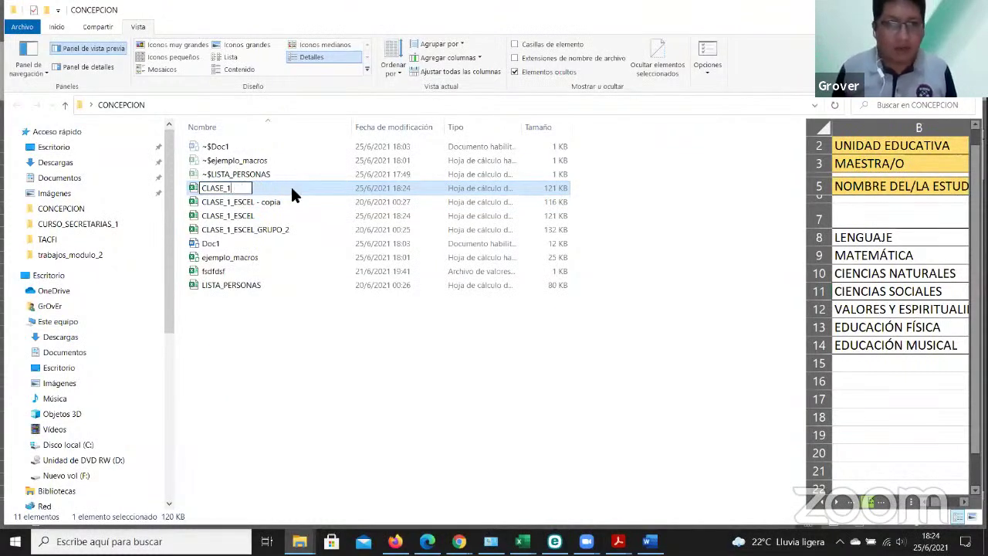
key("BackSpace")
key("BackSpace")
key("BackSpace")
key("BackSpace")
key("BackSpace")
key("BackSpace")
key("BackSpace")
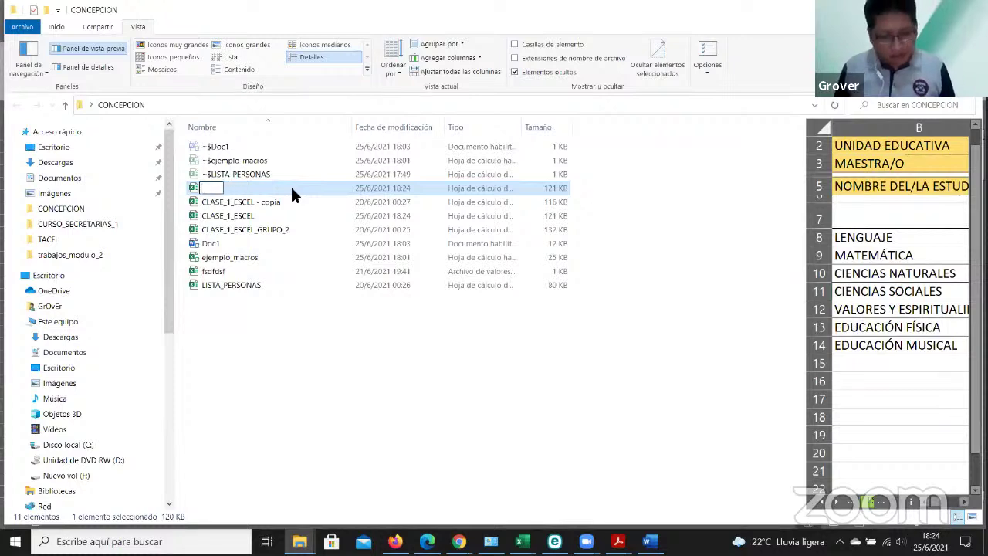
type("REGSITO")
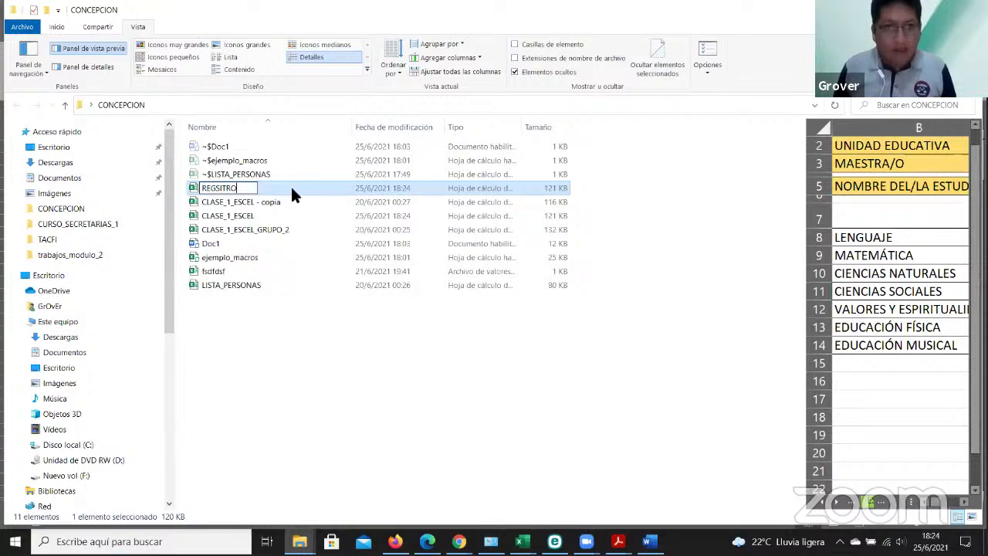
type("_GR")
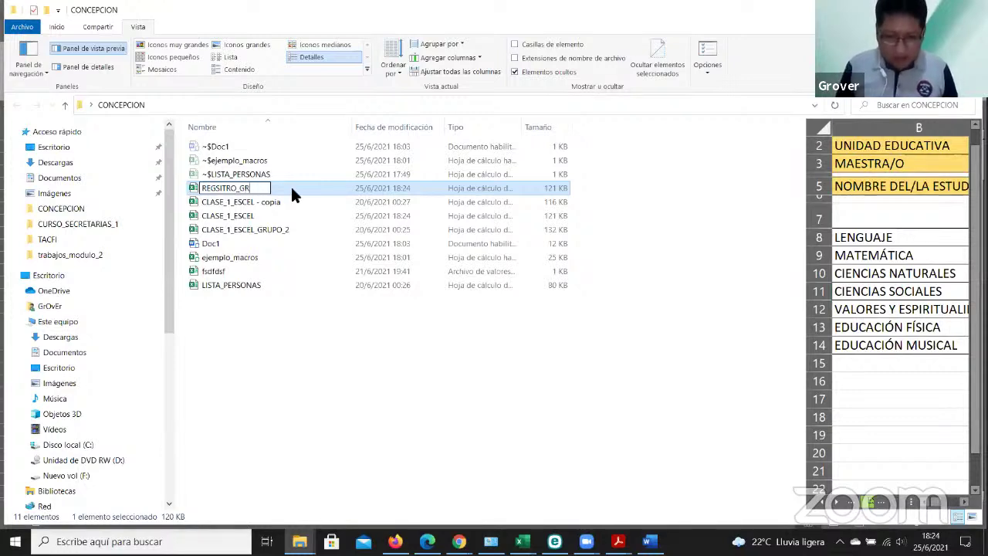
type("UPO_1_EXCEL")
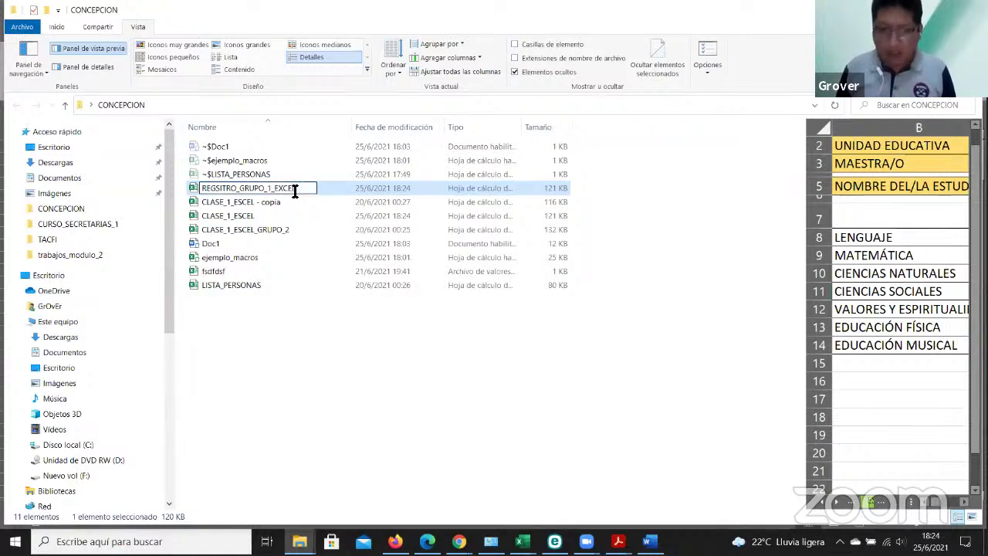
key("Return")
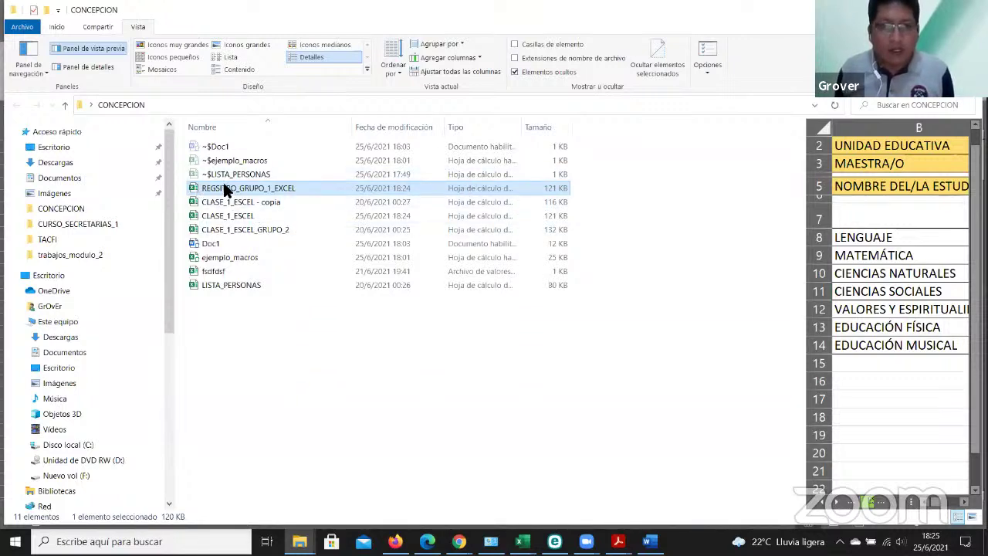
key("alt+Tab")
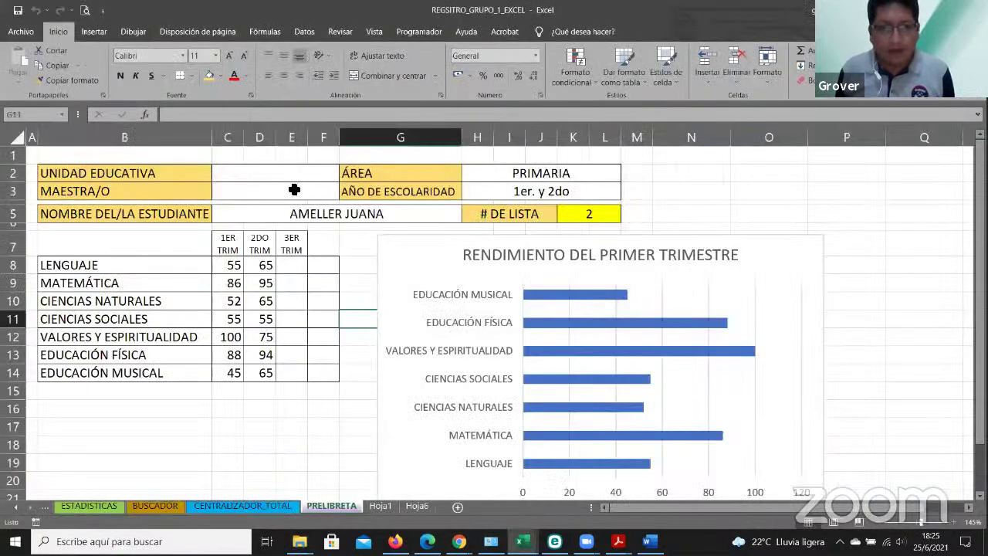
- Bring up the FILIACIÓN sheet of the register workbook
left_click(12, 508)
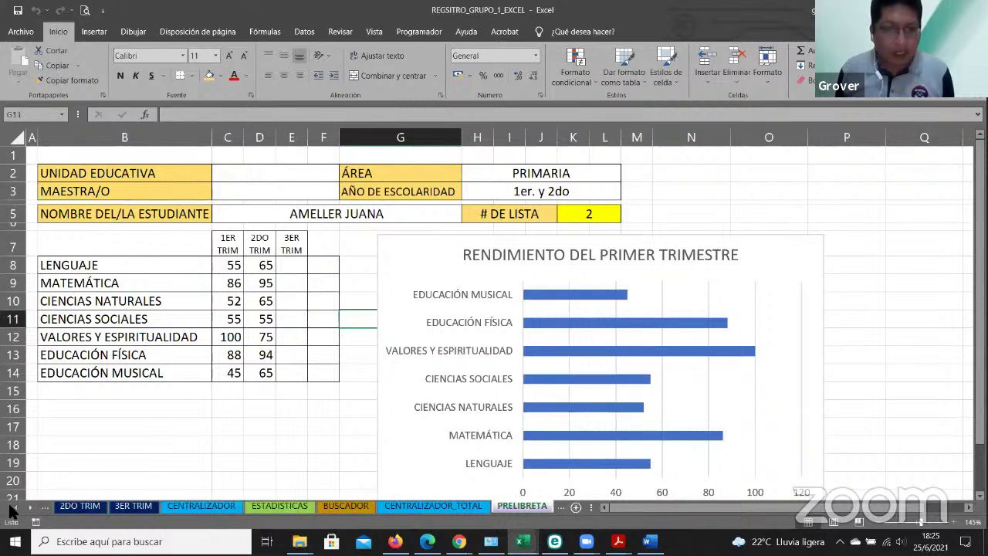
left_click(12, 508)
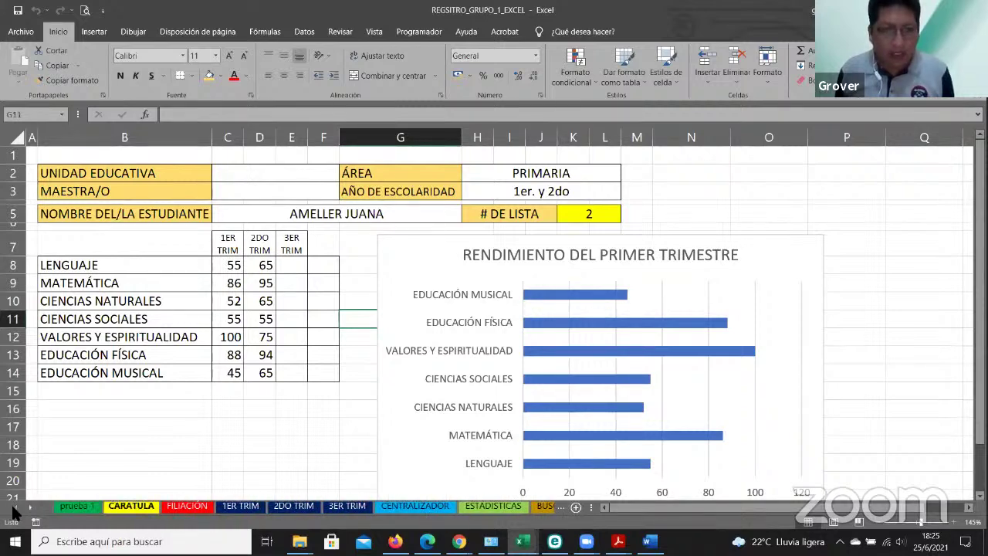
left_click(186, 508)
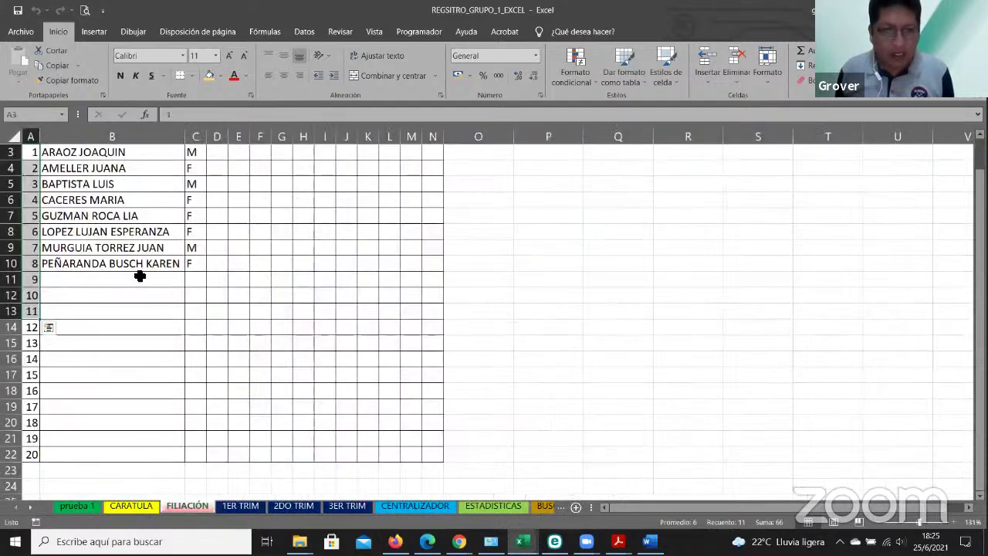
scroll(139, 276, "up", 1)
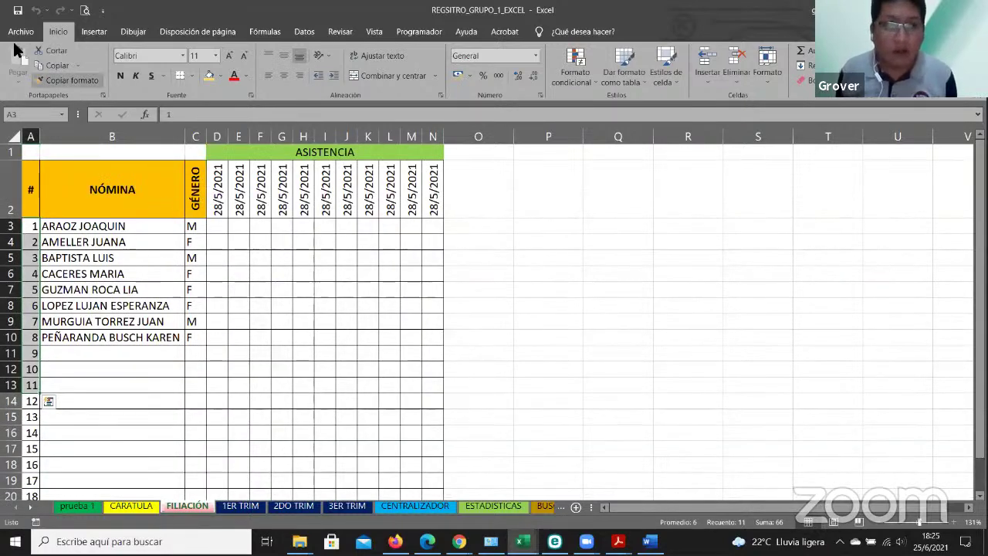
- Save the workbook as Libro de Excel habilitado para macros in CONCEPCION
left_click(20, 32)
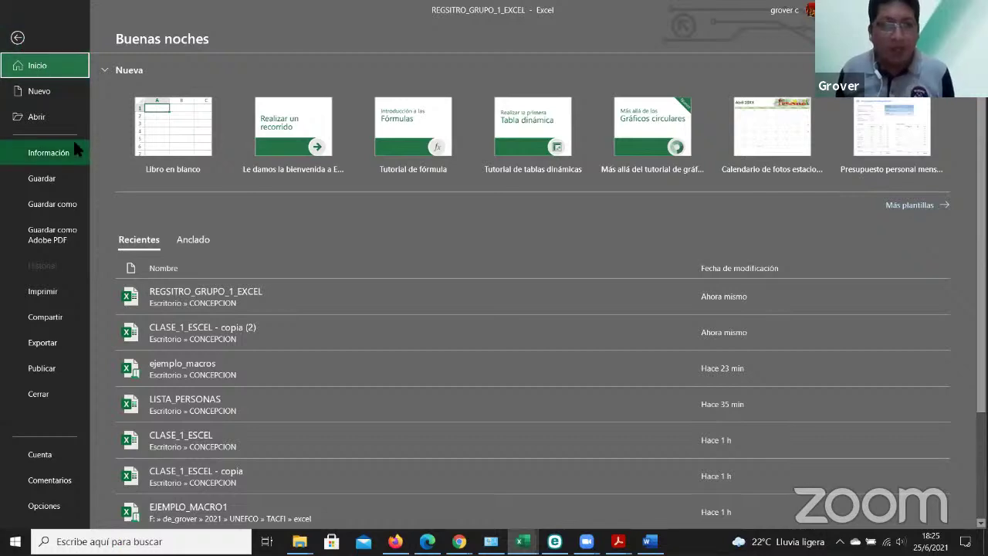
left_click(79, 210)
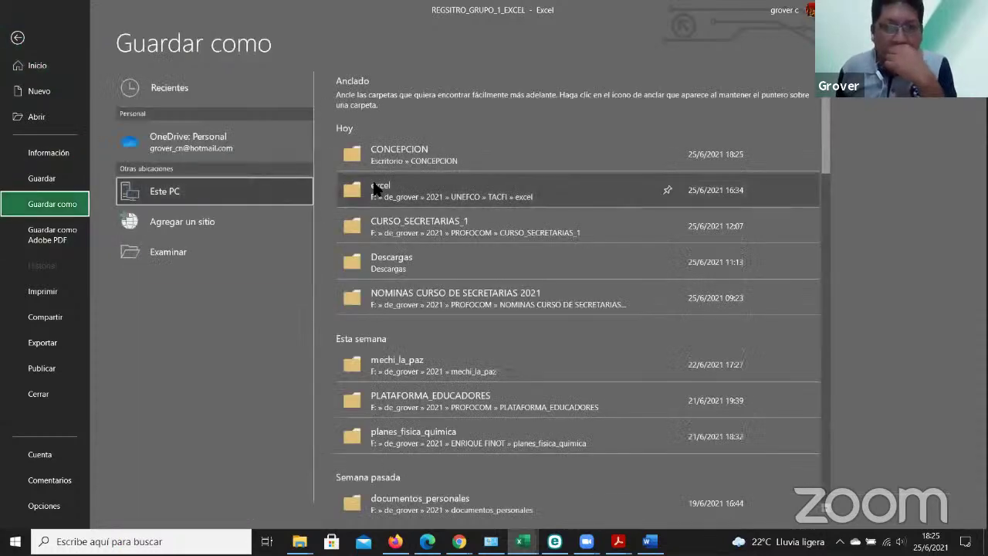
left_click(262, 253)
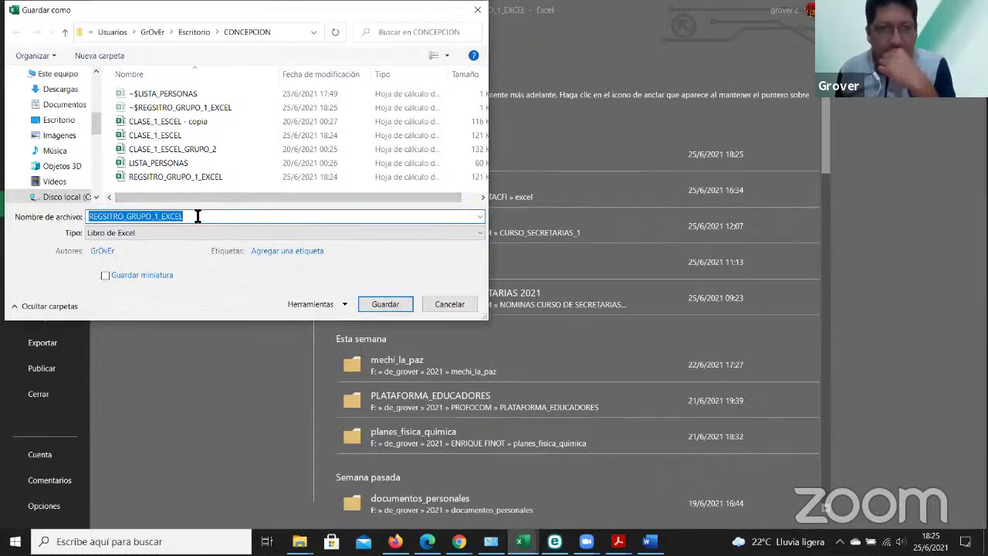
left_click(188, 232)
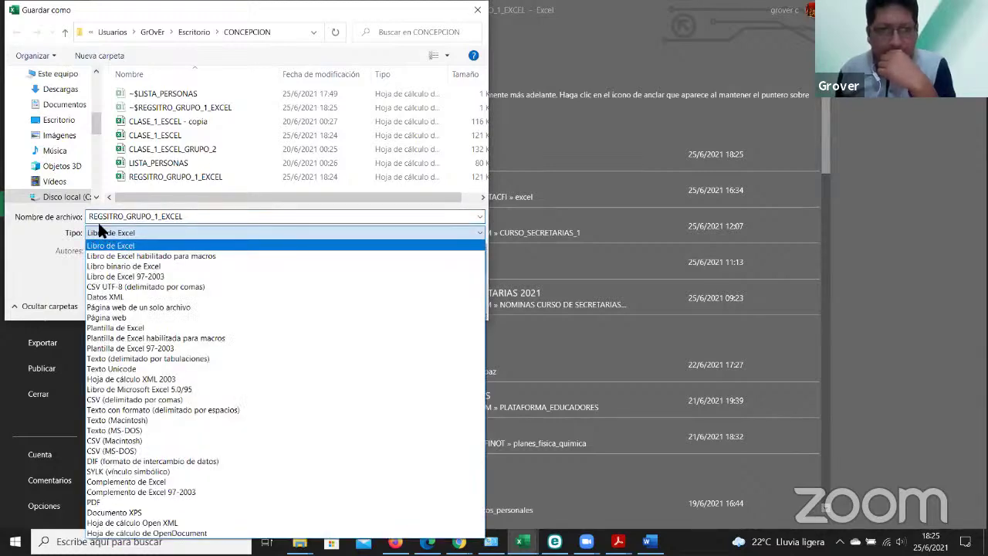
left_click(144, 228)
left_click(144, 230)
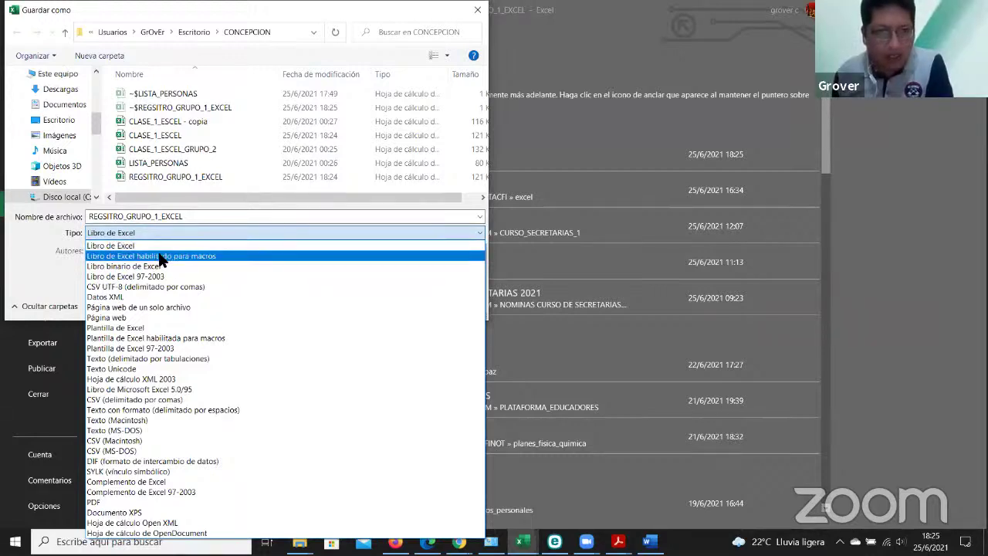
left_click(160, 260)
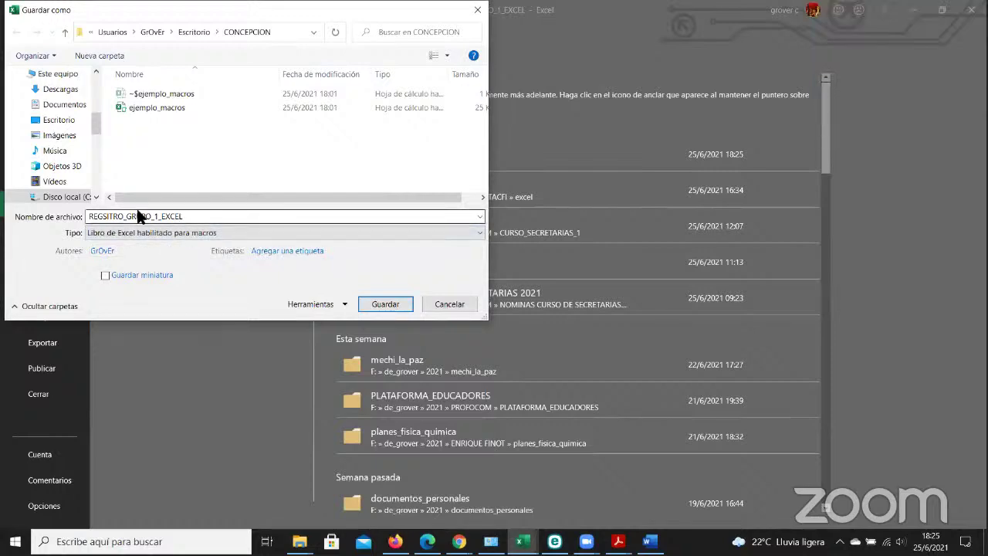
left_click(378, 306)
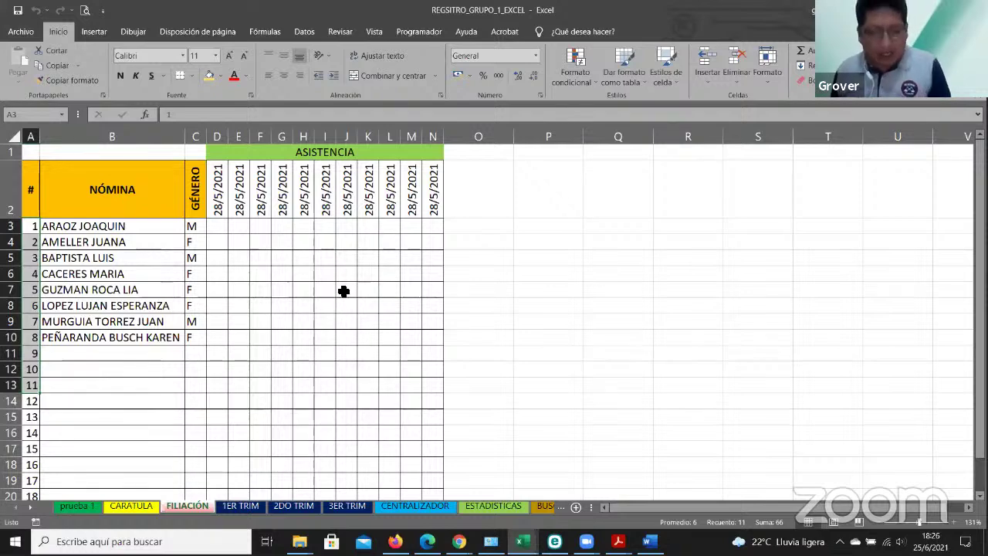
- Select the second REGSITRO_GRUPO_1_EXCEL file in CONCEPCION, then return to Excel's FILIACIÓN sheet
key("alt+Tab")
key("alt+Tab")
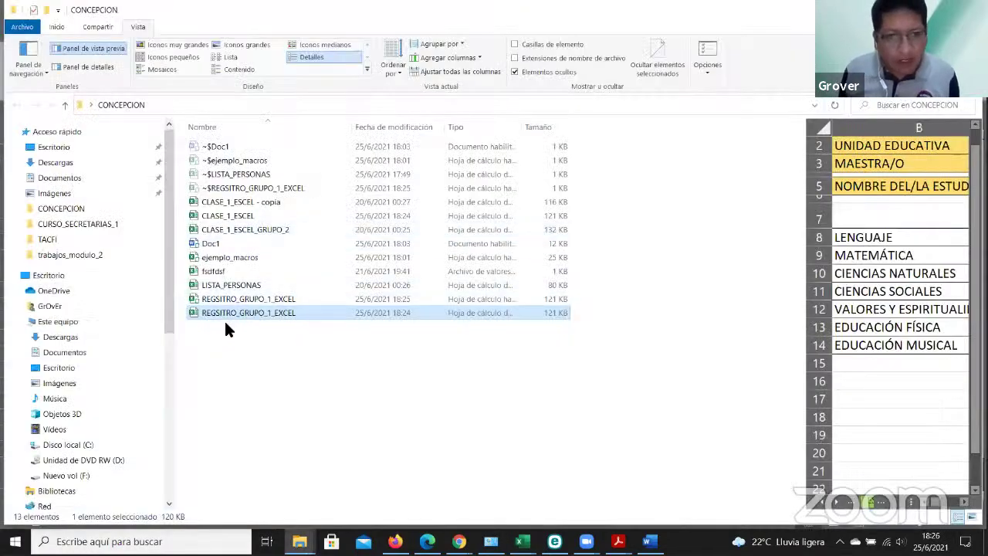
scroll(224, 323, "up", 1, "ctrl")
scroll(229, 319, "up", 1, "ctrl")
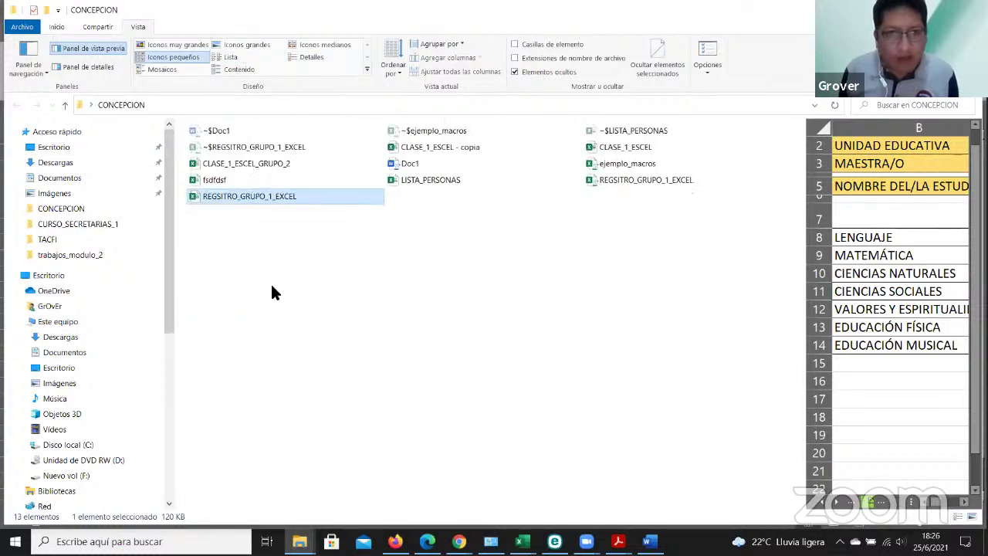
scroll(272, 292, "up", 1, "ctrl")
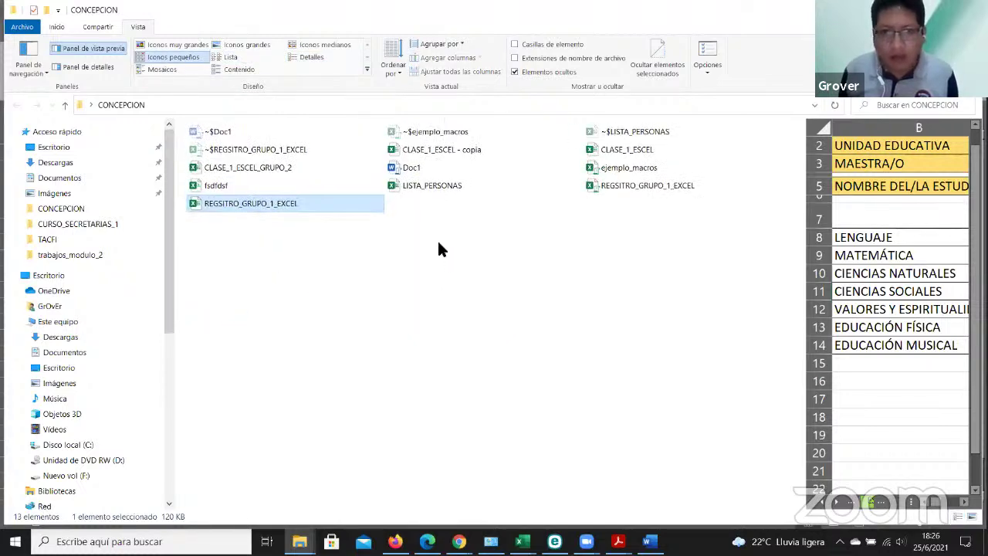
scroll(439, 244, "up", 1, "ctrl")
scroll(439, 243, "up", 1, "ctrl")
scroll(438, 243, "up", 1, "ctrl")
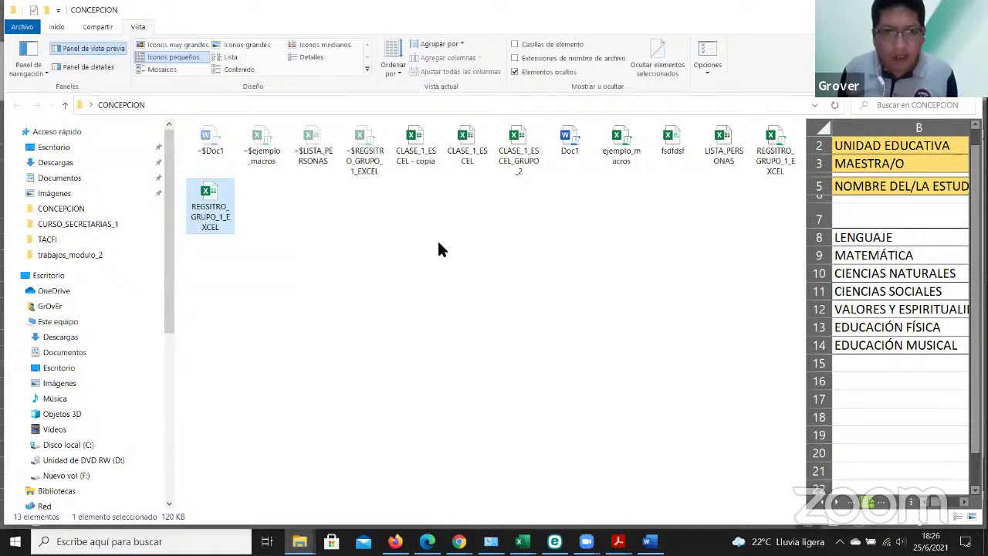
scroll(439, 243, "up", 1, "ctrl")
scroll(439, 247, "up", 1, "ctrl")
scroll(439, 247, "up", 1, "ctrl")
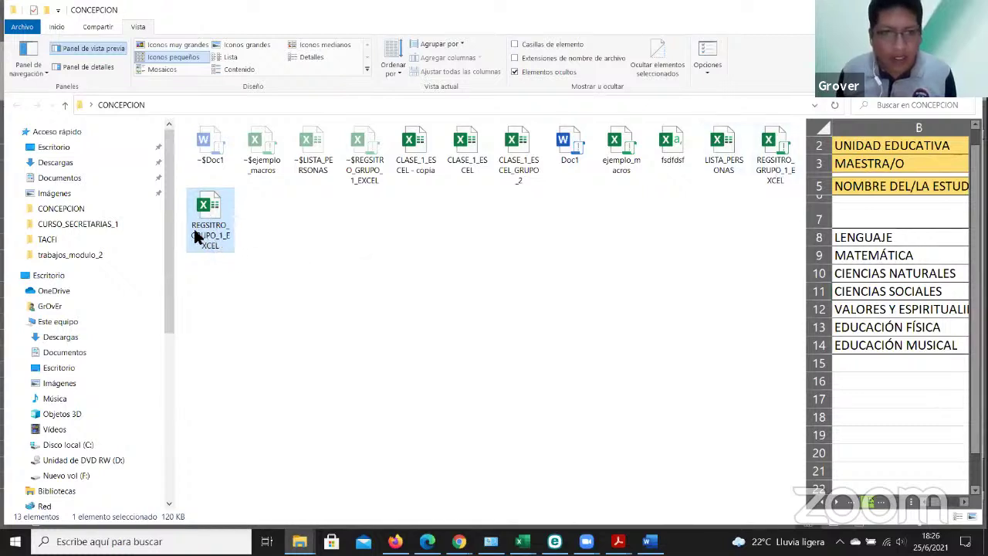
left_click(765, 172)
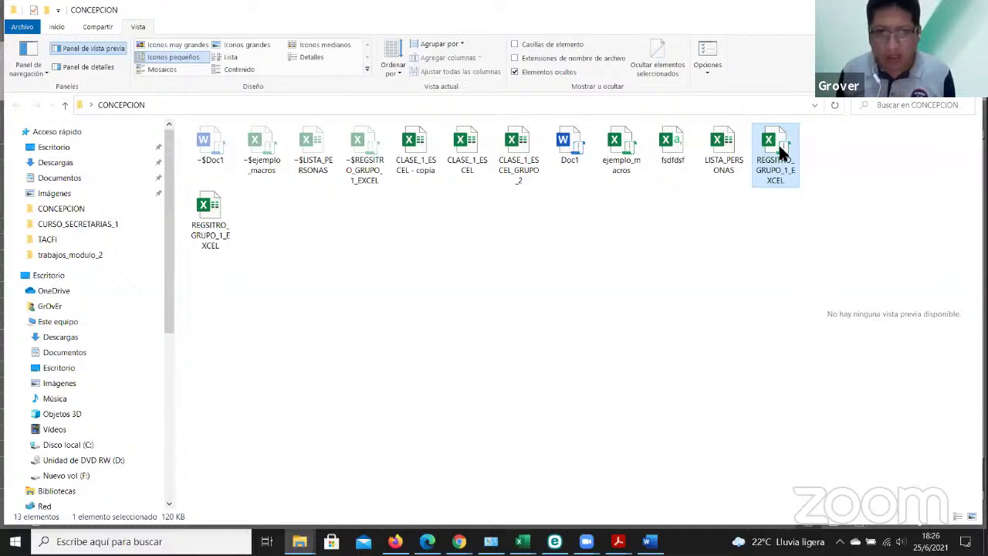
key("alt+Tab")
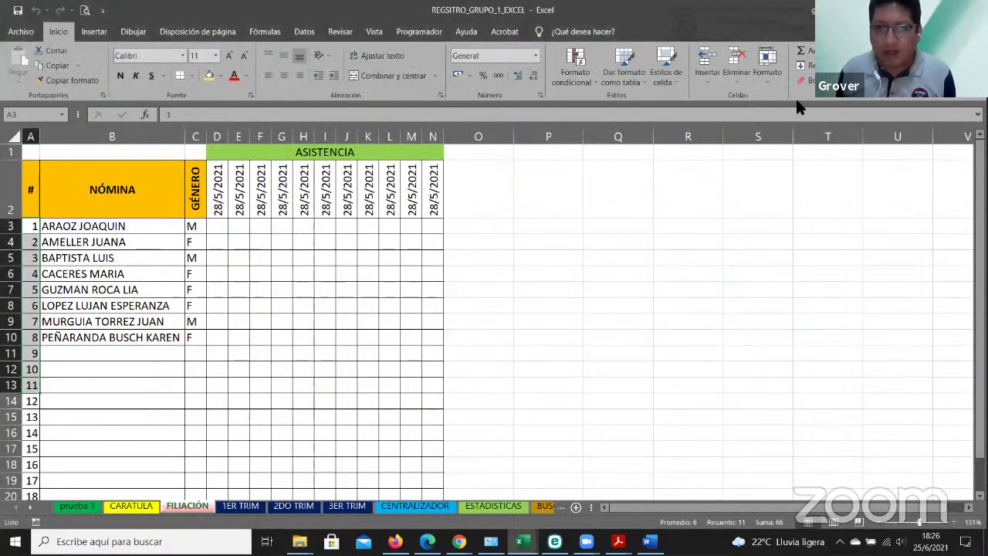
- Close the ejemplo_macros workbook without saving
key("alt+Tab")
key("alt+Tab")
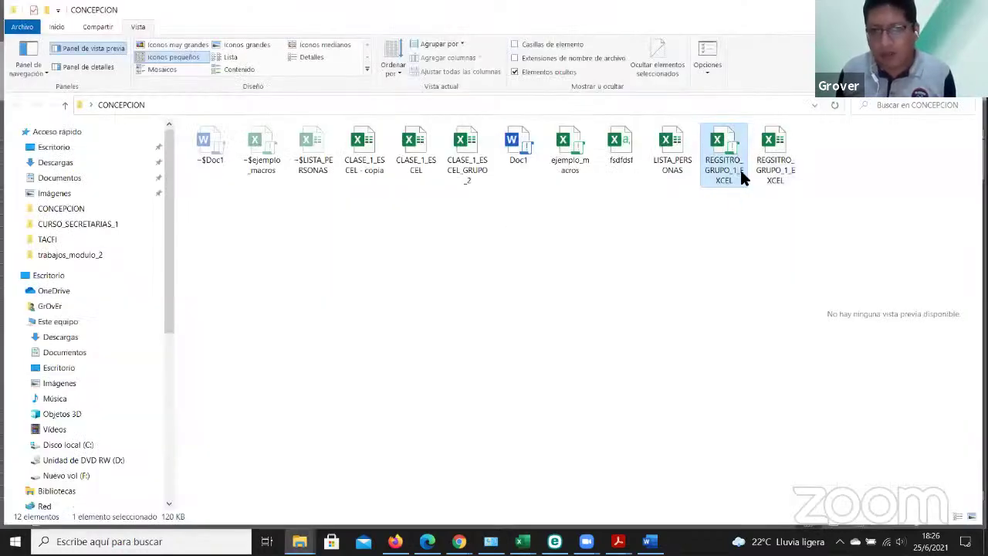
key("alt+Tab")
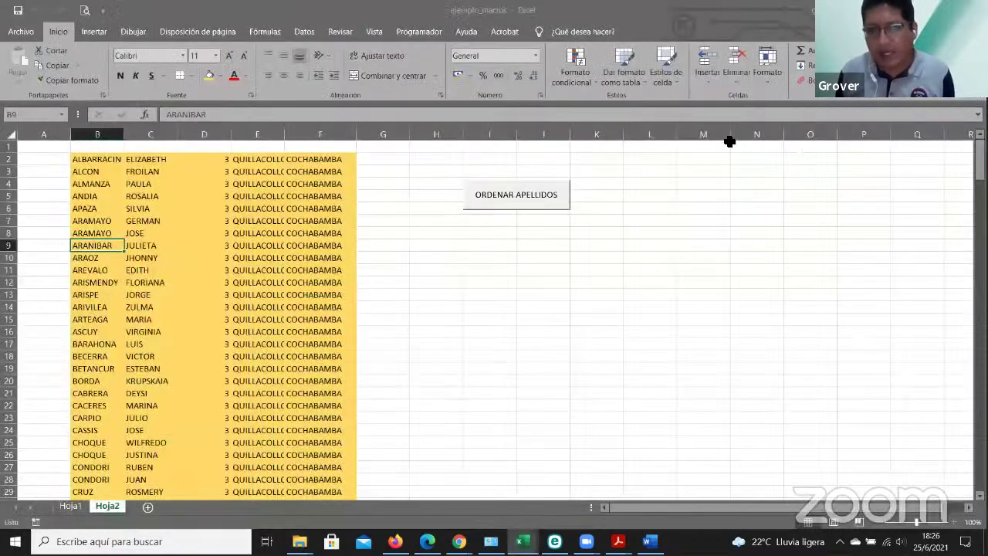
key("alt+Tab")
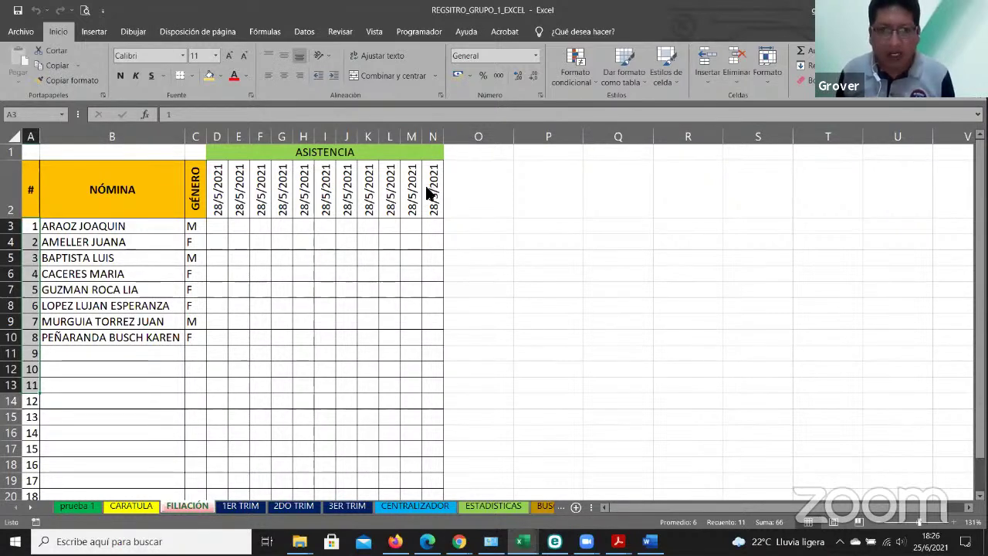
key("alt+Tab")
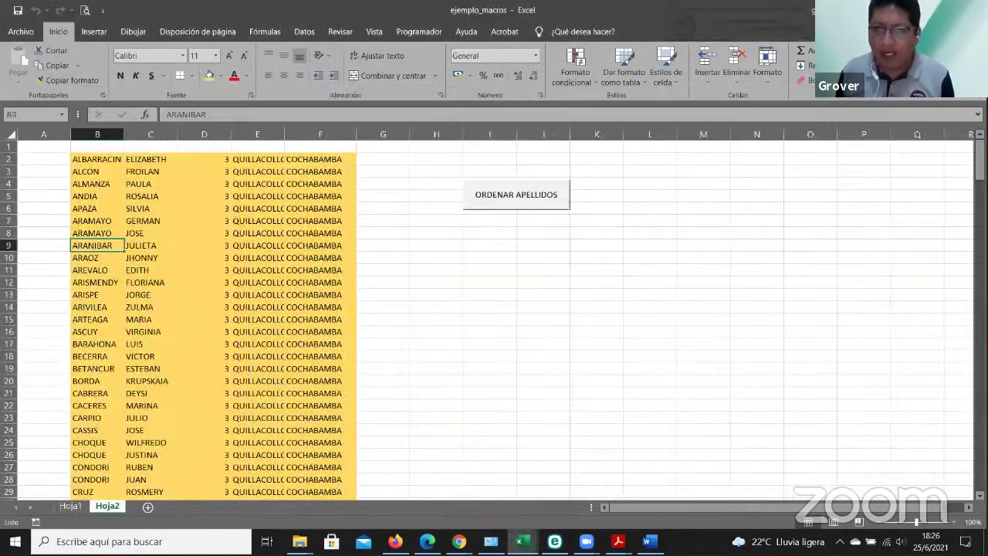
key("alt+F4")
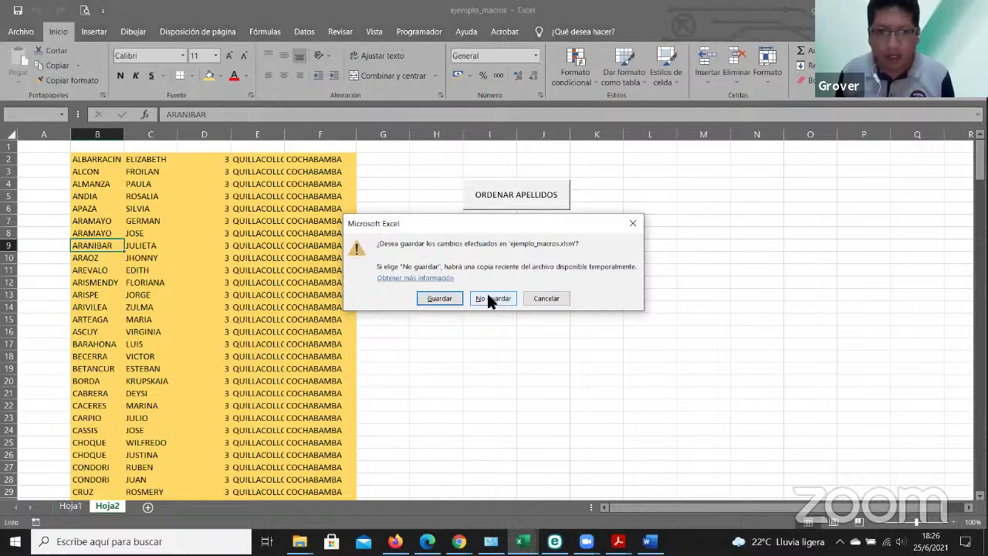
left_click(487, 294)
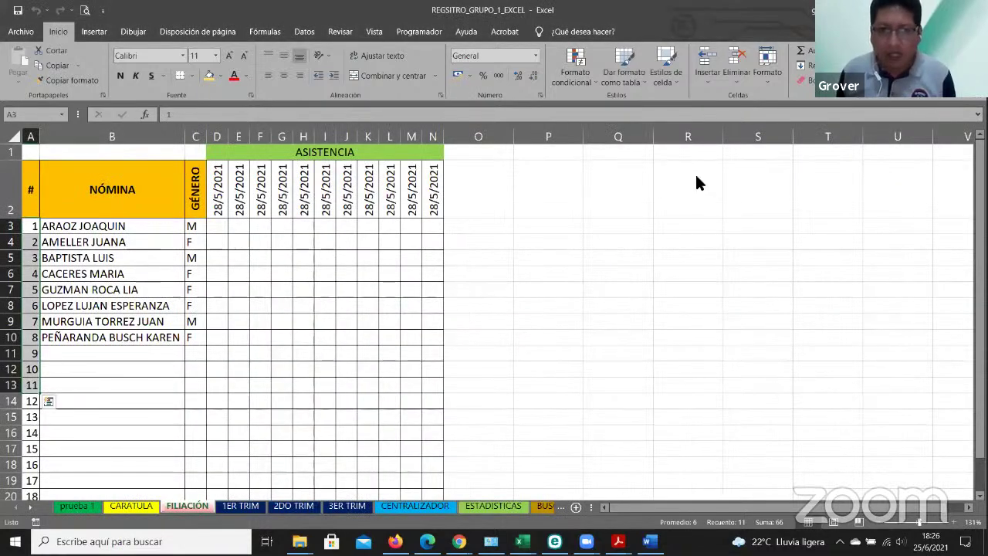
- Discard Libro3 unsaved, and save and close the CALCULADOR workbook
key("alt+Tab")
key("alt+Tab")
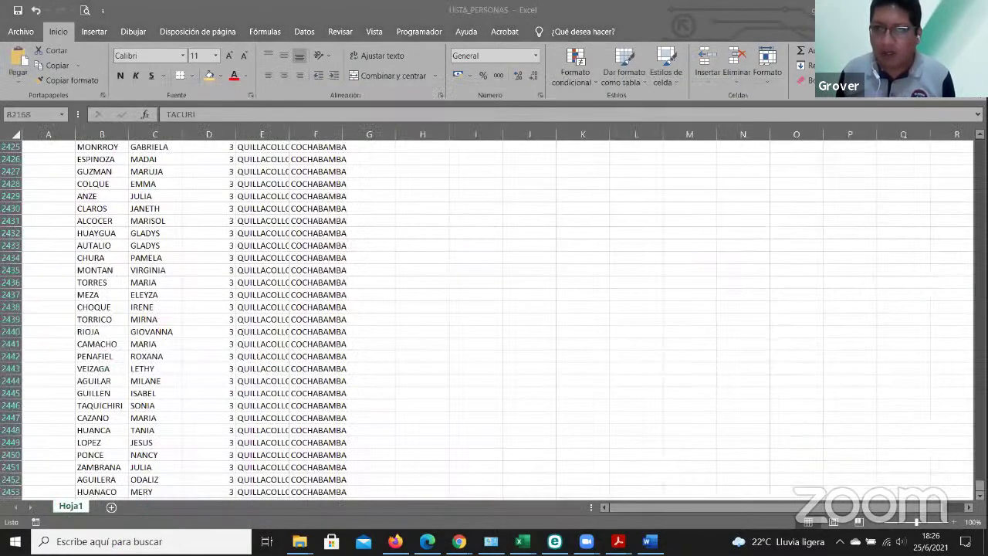
key("alt+Tab")
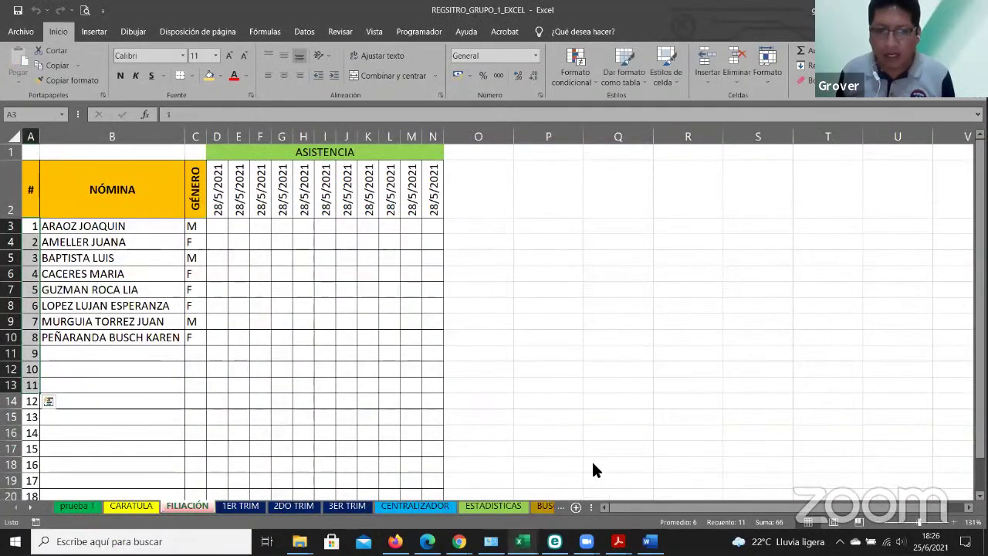
mouse_move(519, 541)
left_click(646, 440)
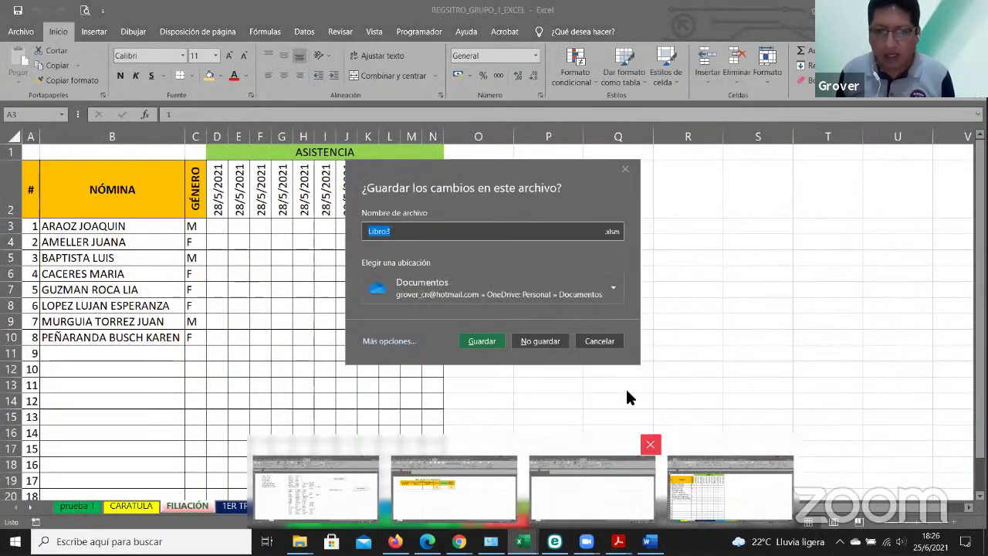
left_click(534, 340)
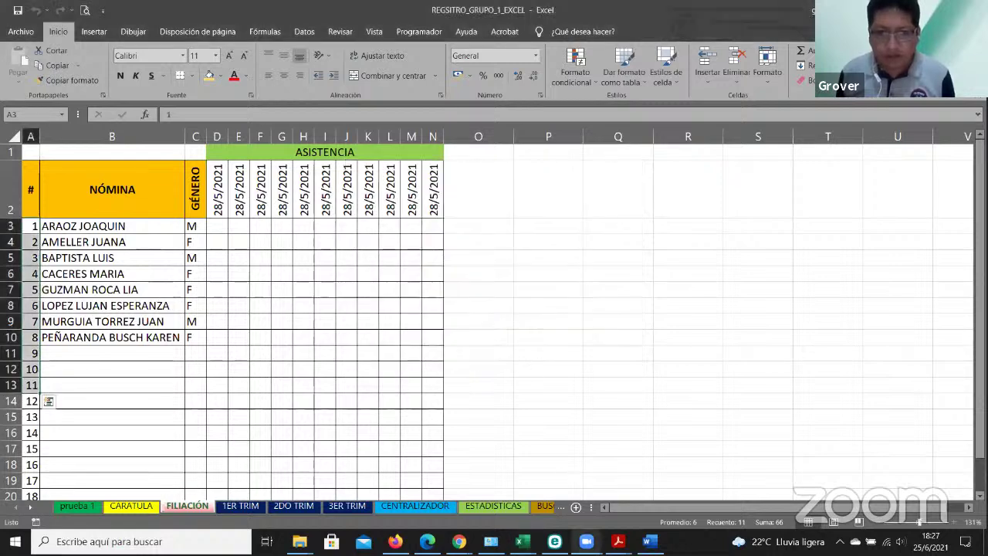
mouse_move(586, 541)
mouse_move(520, 541)
left_click(584, 440)
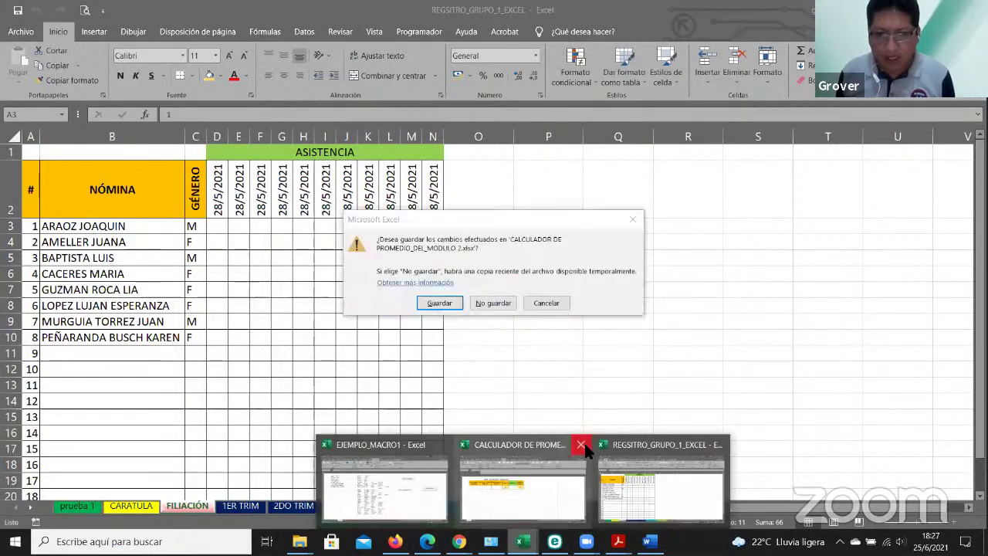
left_click(442, 303)
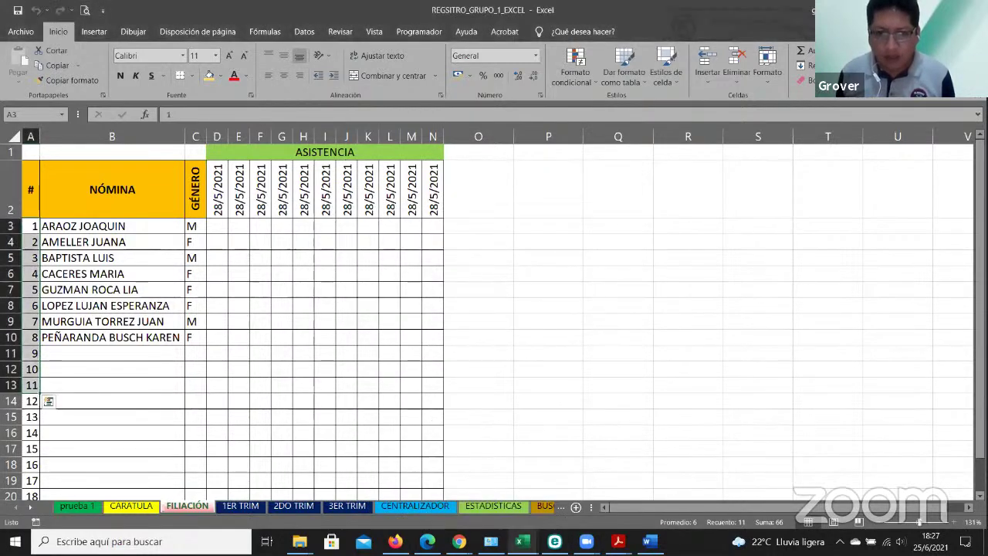
- Save and close REGSITRO and EJEMPLO_MACRO1, then reopen REGSITRO_GRUPO_1_EXCEL from CONCEPCION
mouse_move(520, 541)
left_click(651, 446)
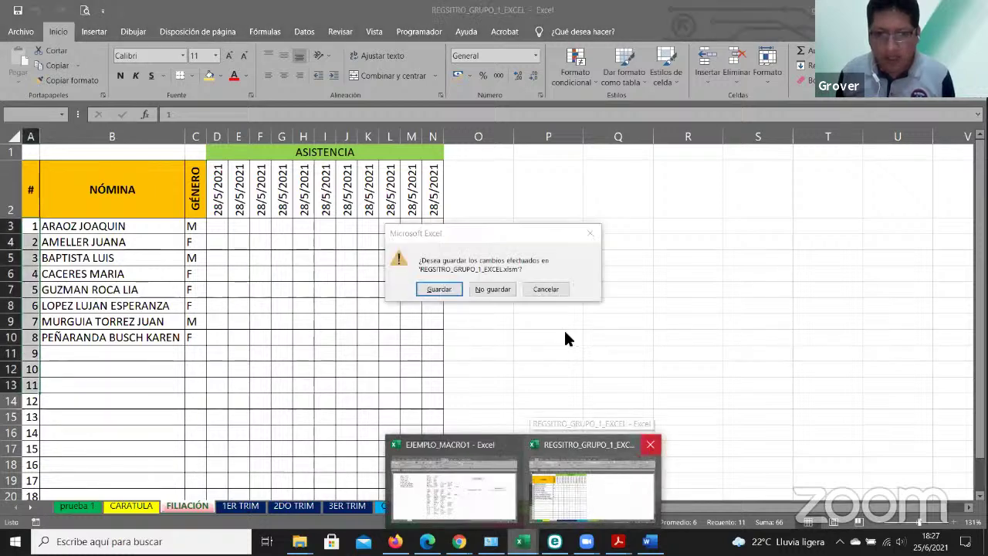
left_click(452, 285)
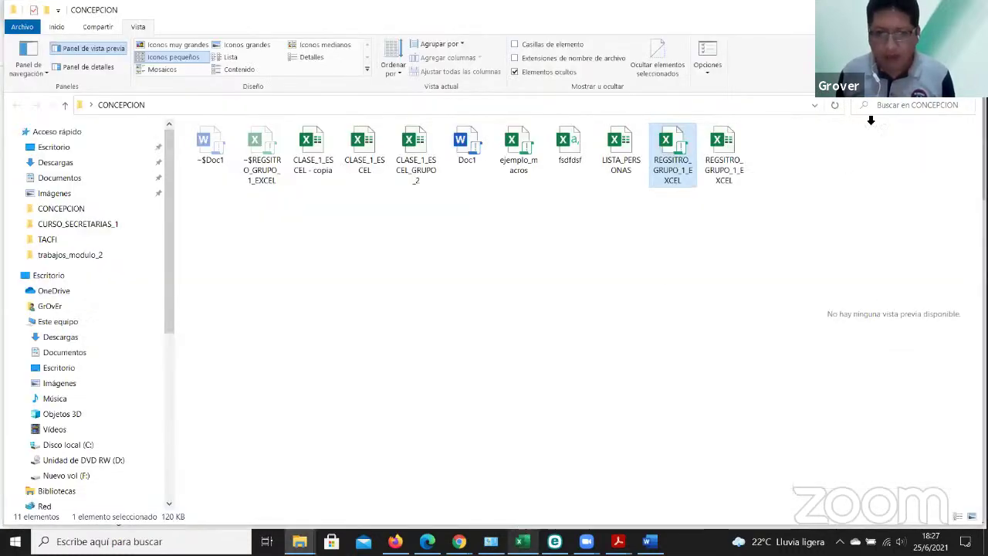
left_click(520, 542)
key("ctrl+w")
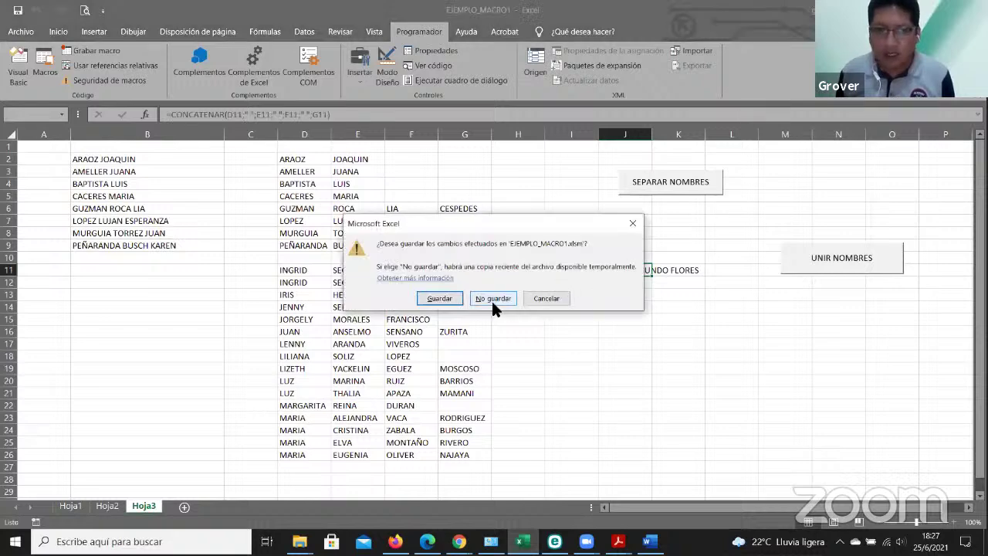
left_click(445, 297)
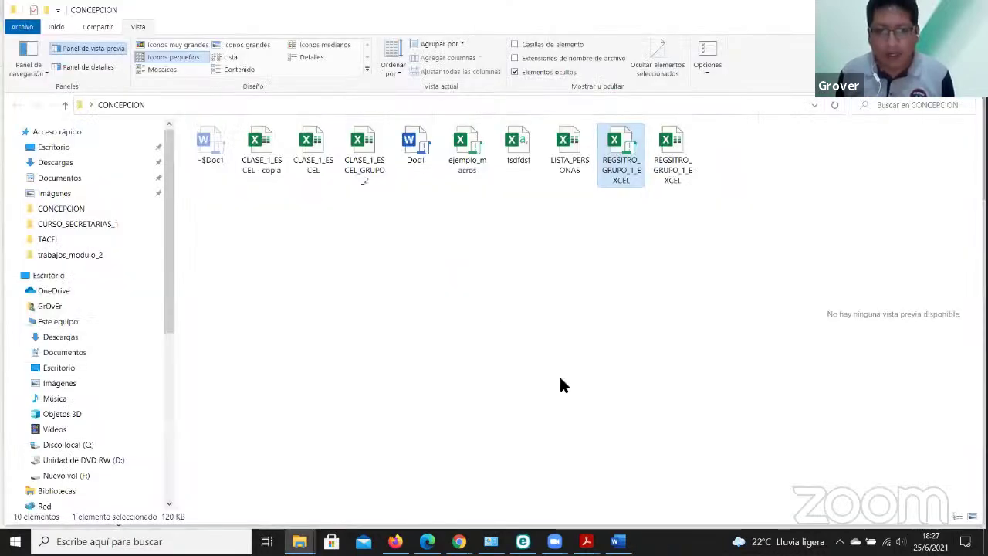
double_click(623, 146)
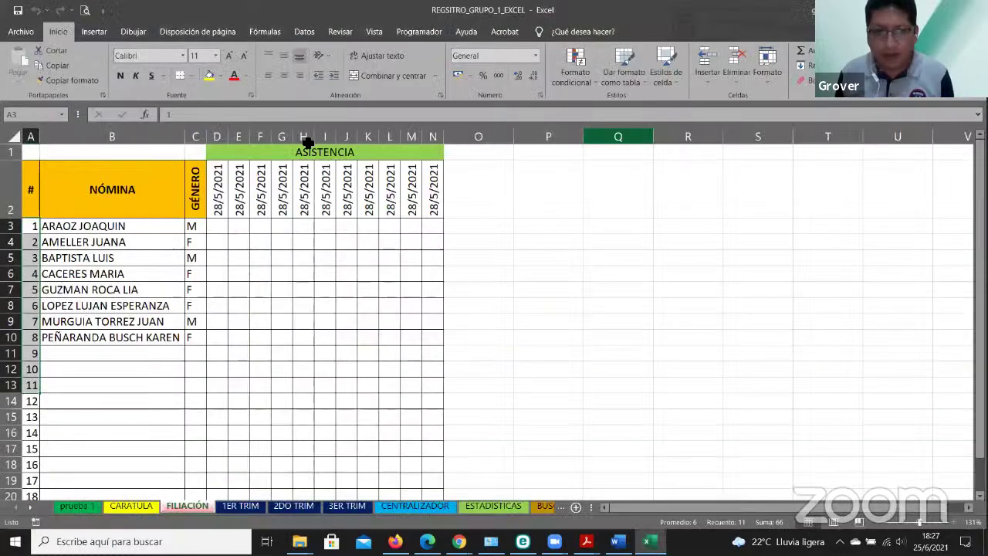
- Open Visual Basic from Programador, inspect Hoja1, Hoja10 and Hoja11, then return to the worksheet
left_click(413, 34)
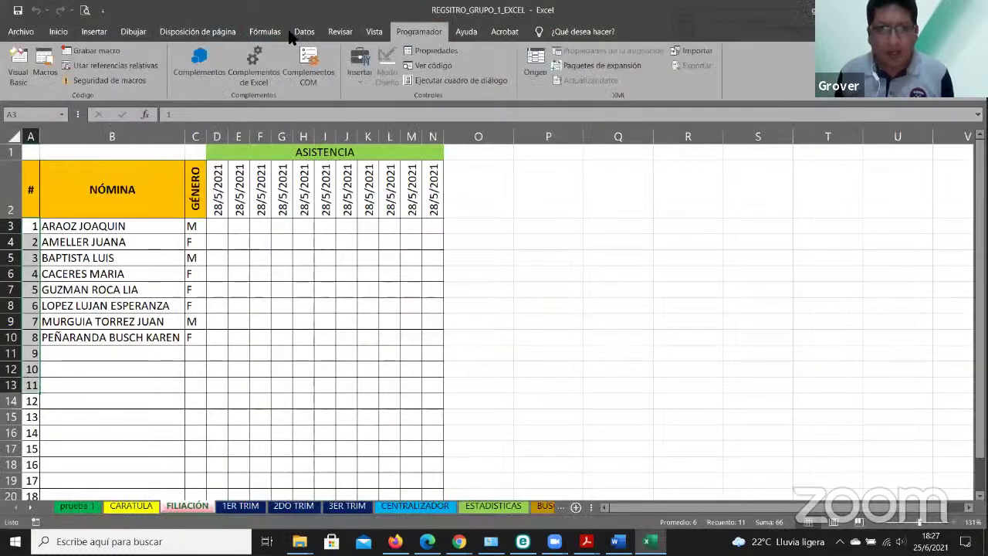
left_click(17, 68)
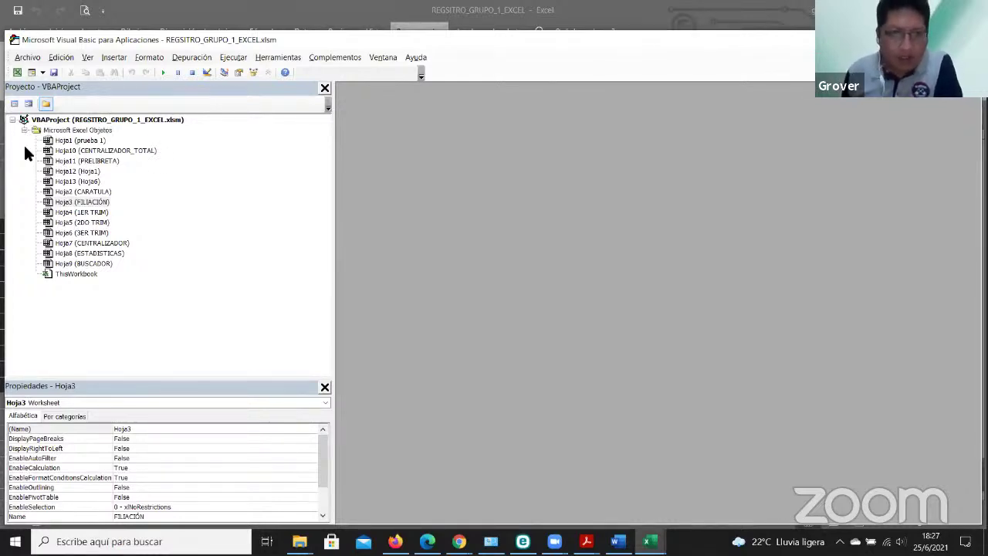
left_click(70, 142)
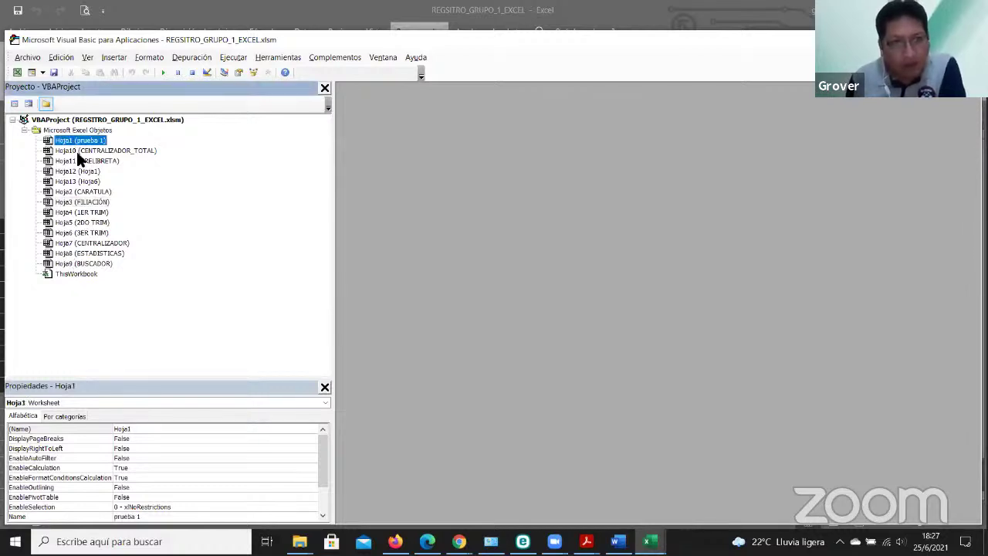
left_click(77, 151)
left_click(76, 162)
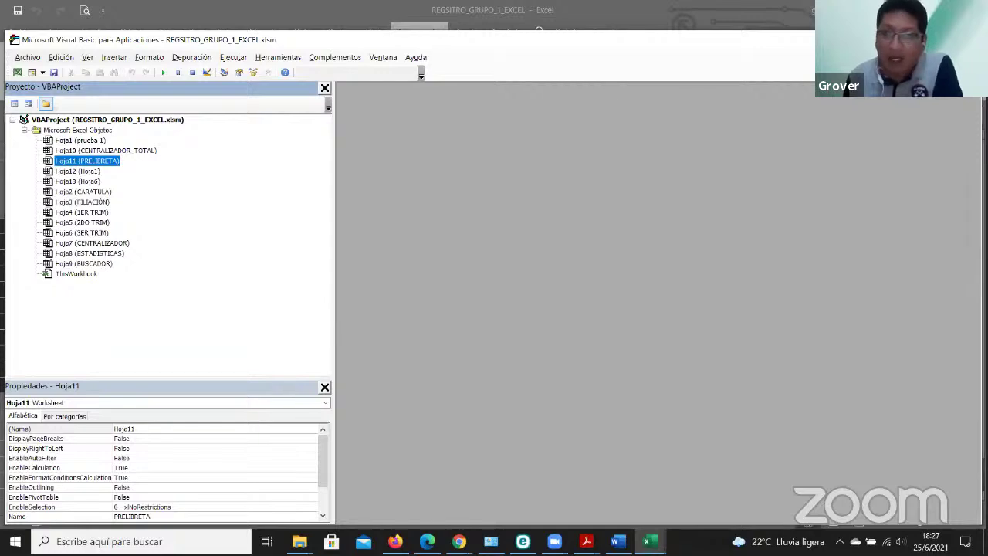
key("alt+F11")
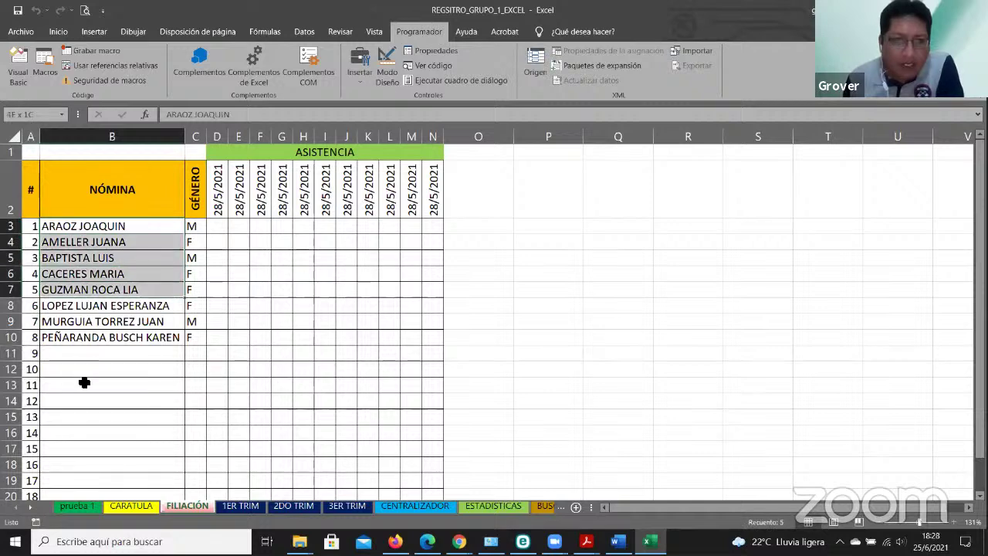
- Select the names B3:B22, then start Grabar macro, proposing Macro1 stored in Este libro
left_click_drag(80, 222, 82, 402)
left_click(85, 273)
left_click_drag(114, 224, 121, 454)
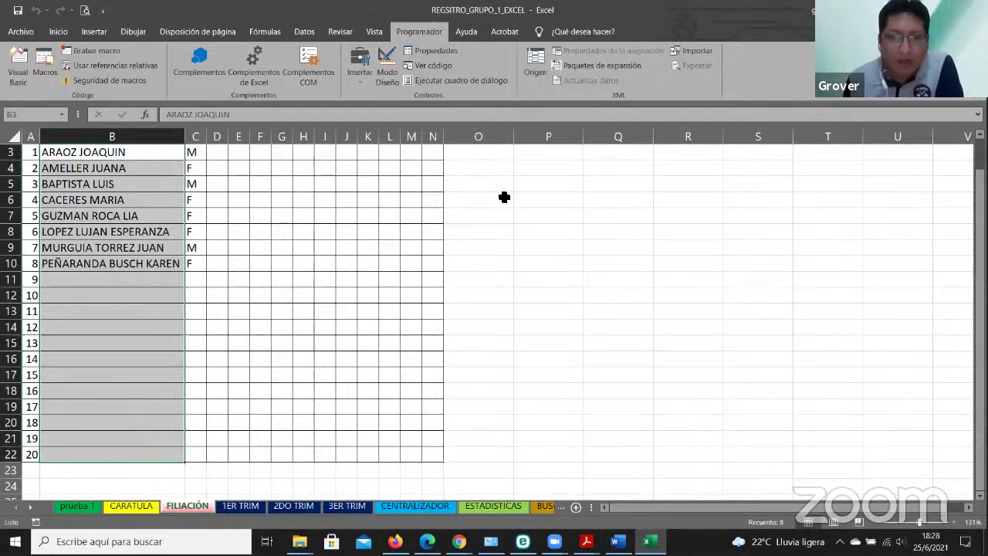
mouse_move(173, 234)
left_mouse_down()
mouse_move(171, 222)
mouse_move(150, 457)
mouse_move(160, 444)
left_mouse_up()
scroll(204, 278, "up", 1)
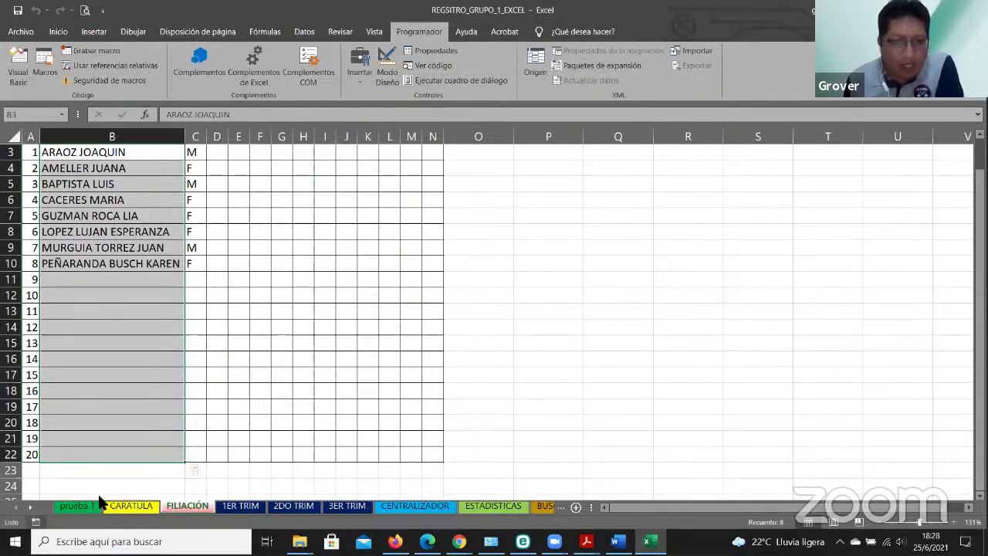
left_click(282, 294)
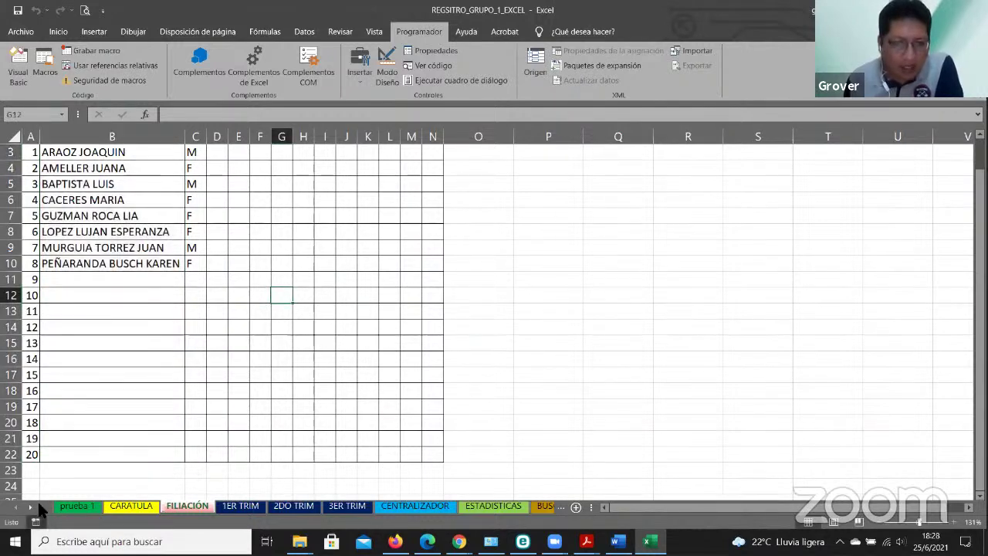
left_click(35, 522)
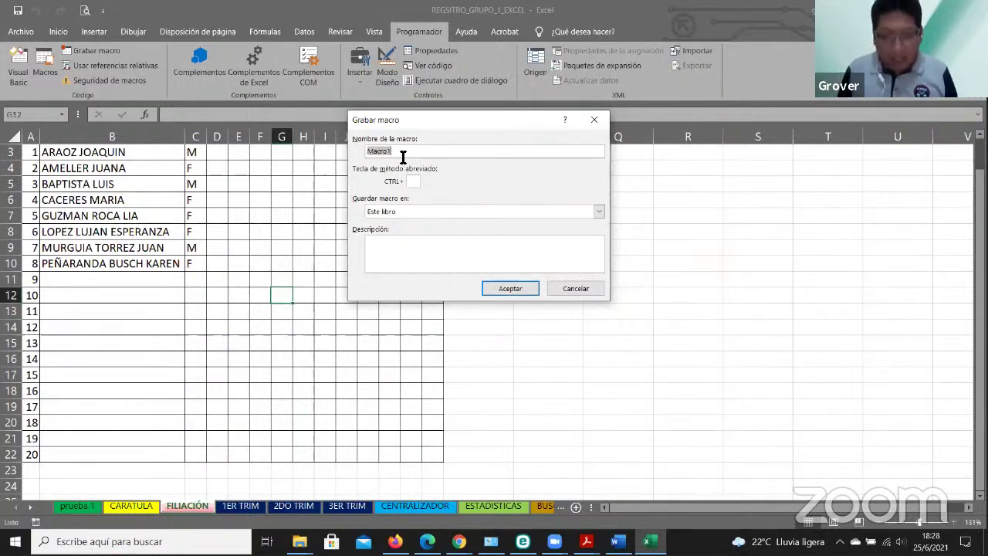
- Name the macro Ordenar_nombres with description 'Me permite ordenar los nombres de los estudiantes'
type("ORDENAR")
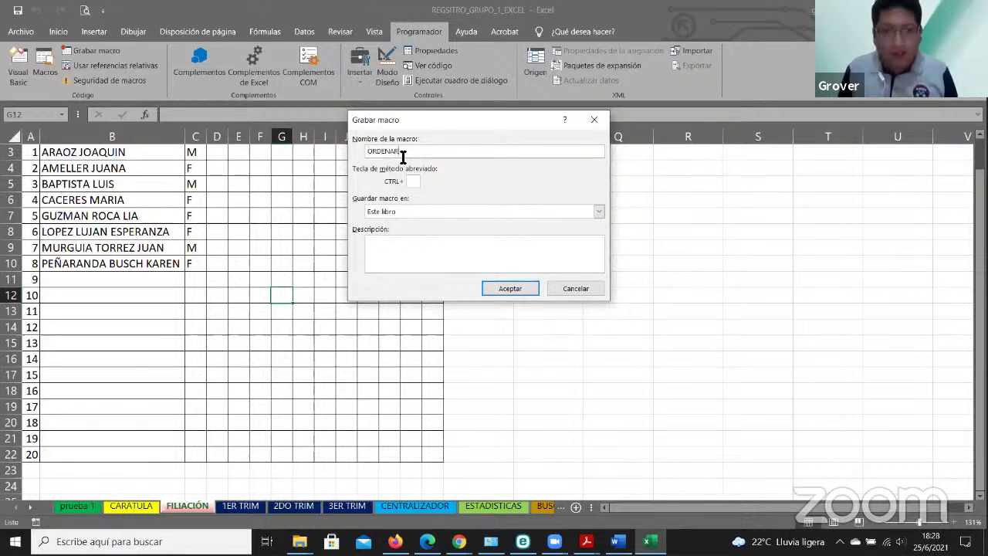
key("BackSpace")
key("BackSpace")
key("BackSpace")
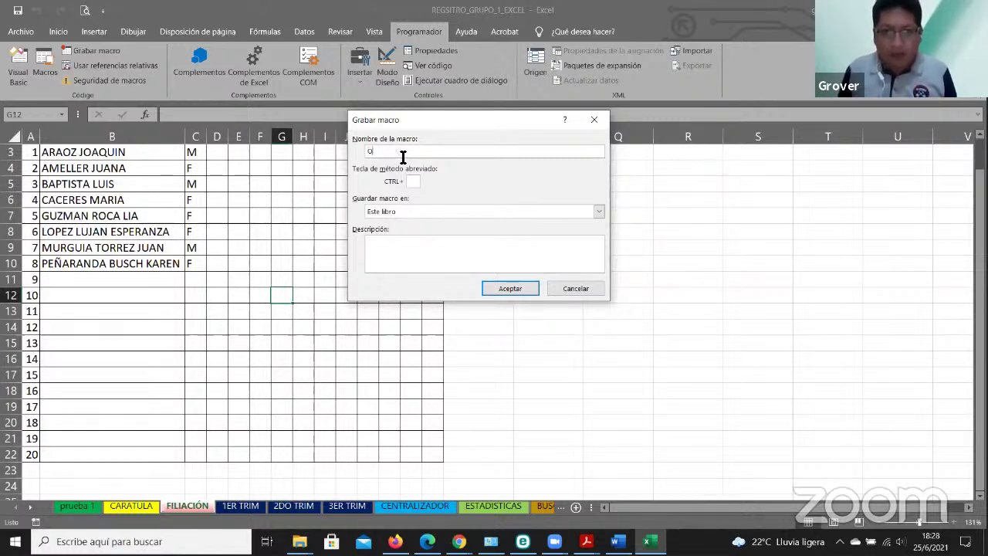
key("BackSpace")
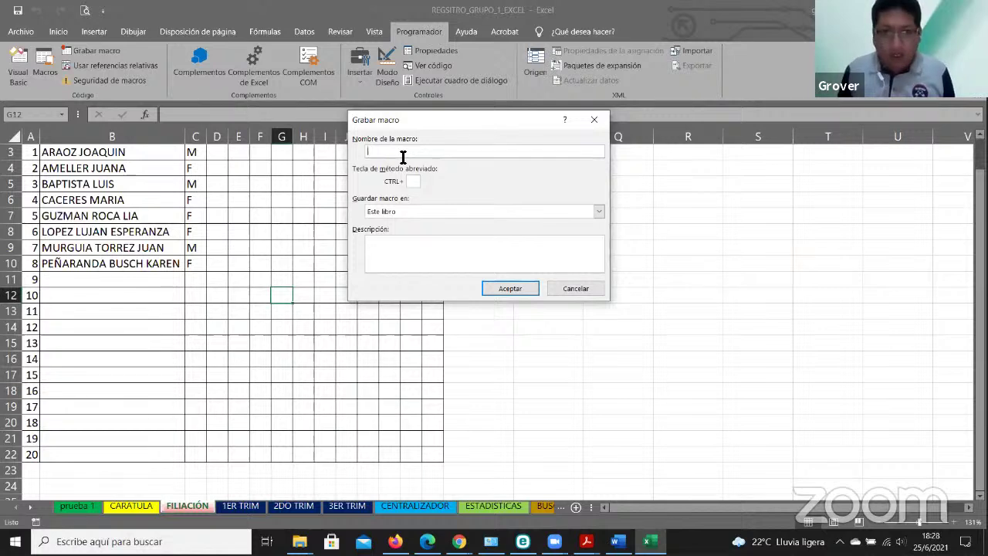
type("Orde")
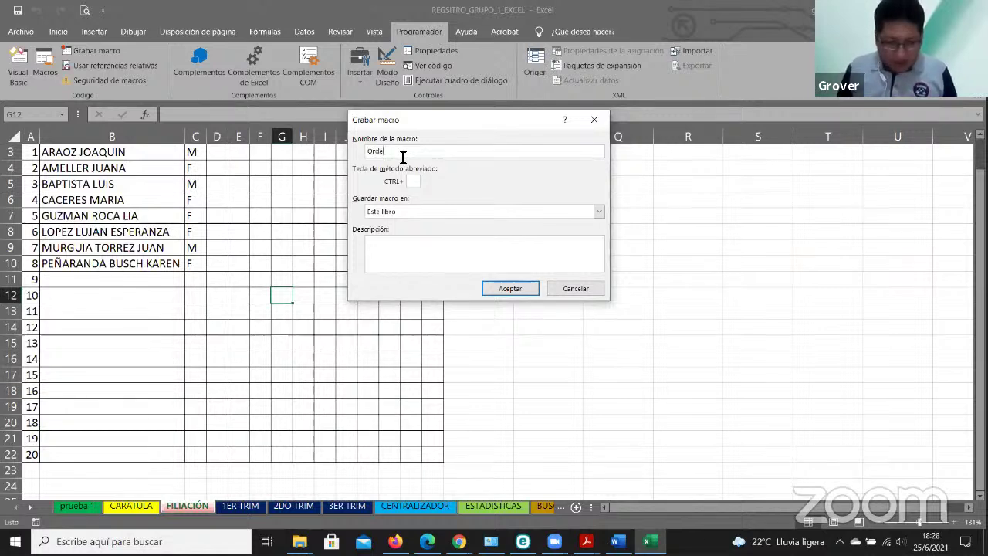
type("nar_nombres")
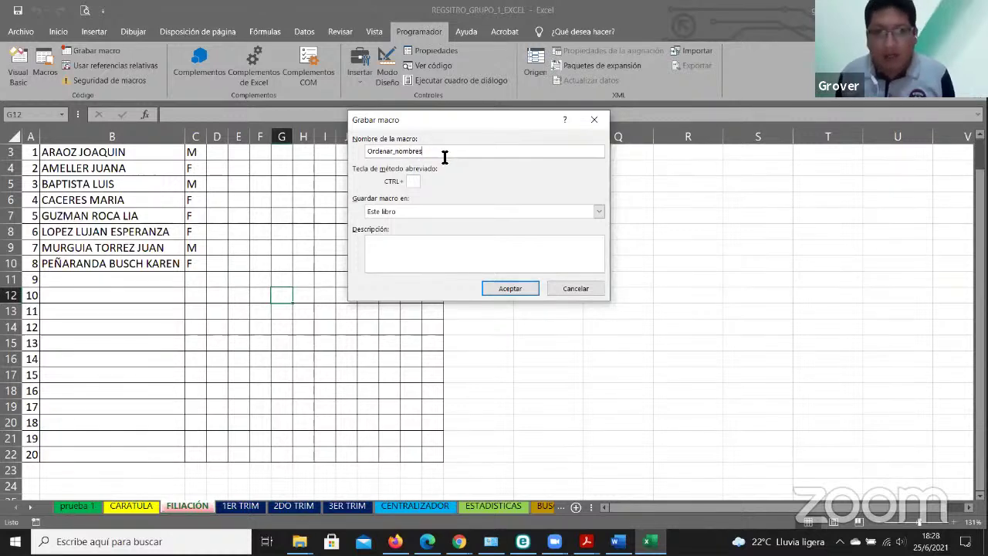
left_click(404, 245)
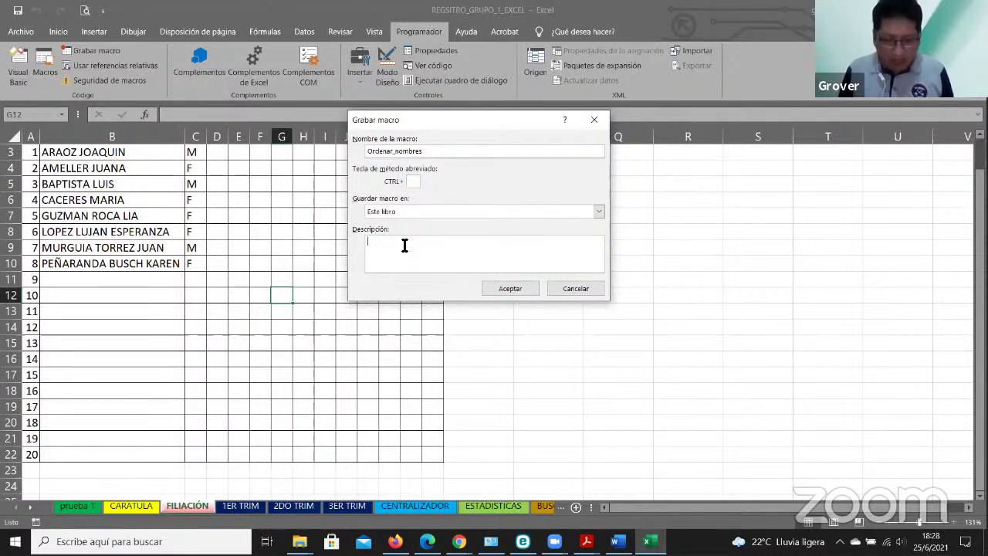
type("Me permite o")
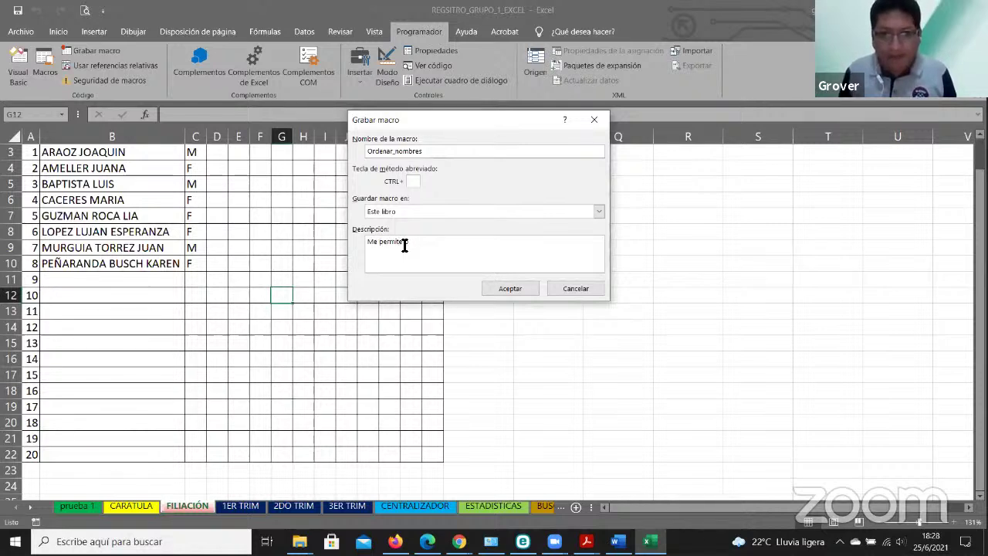
type("rde")
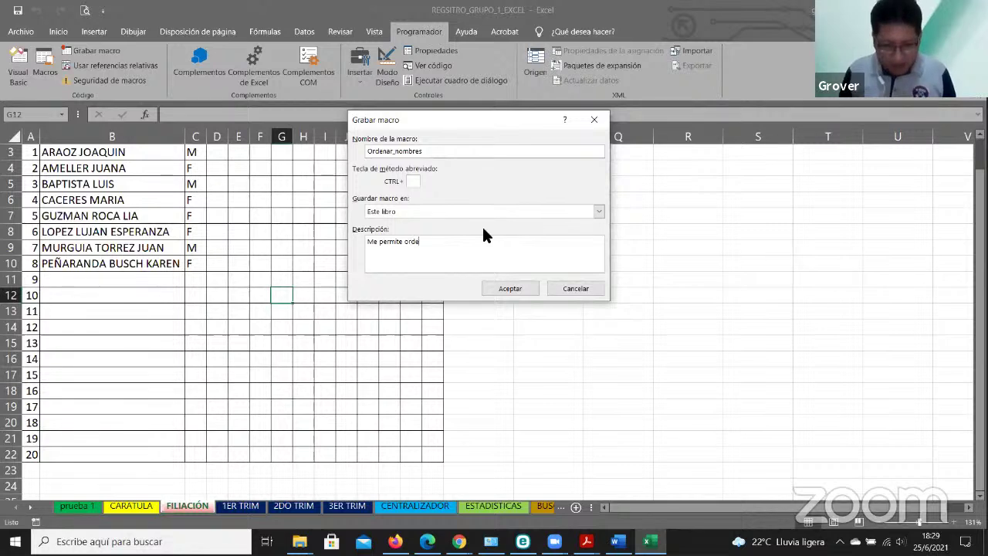
type("nar los nombre")
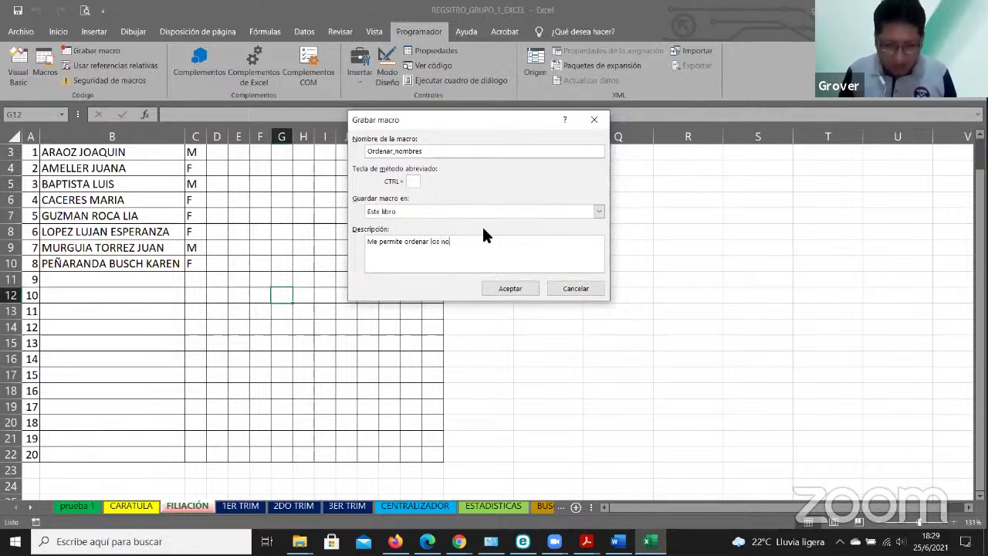
type("s de los")
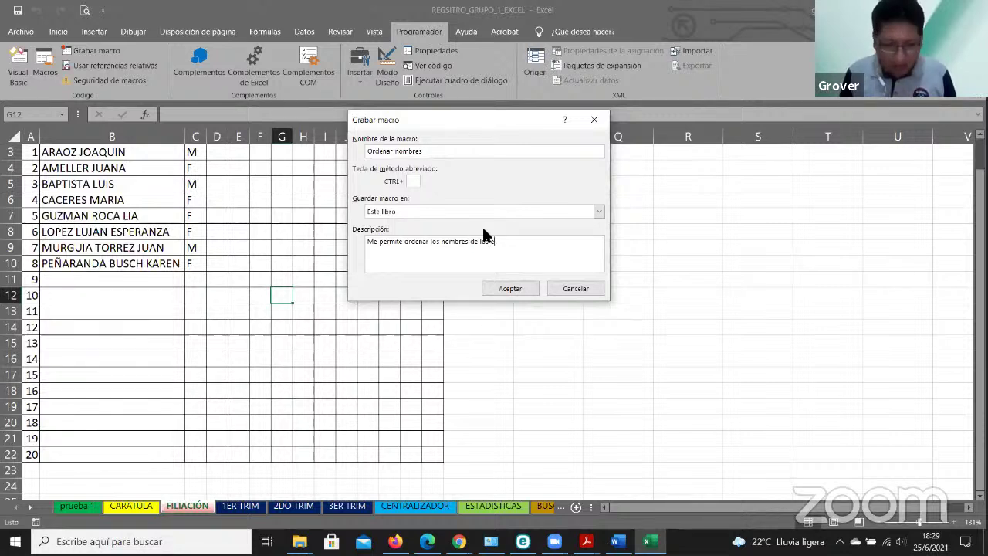
type(" estudiante")
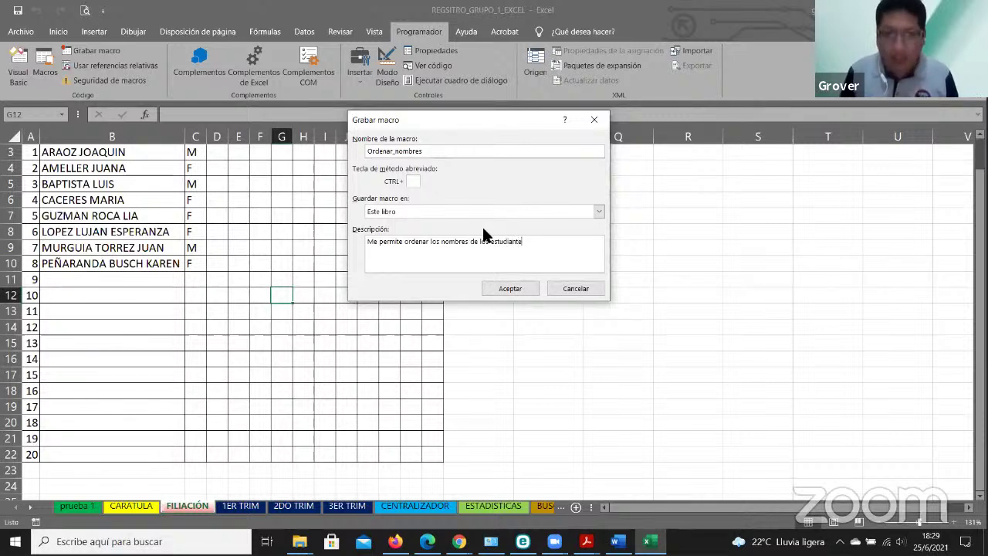
type("s")
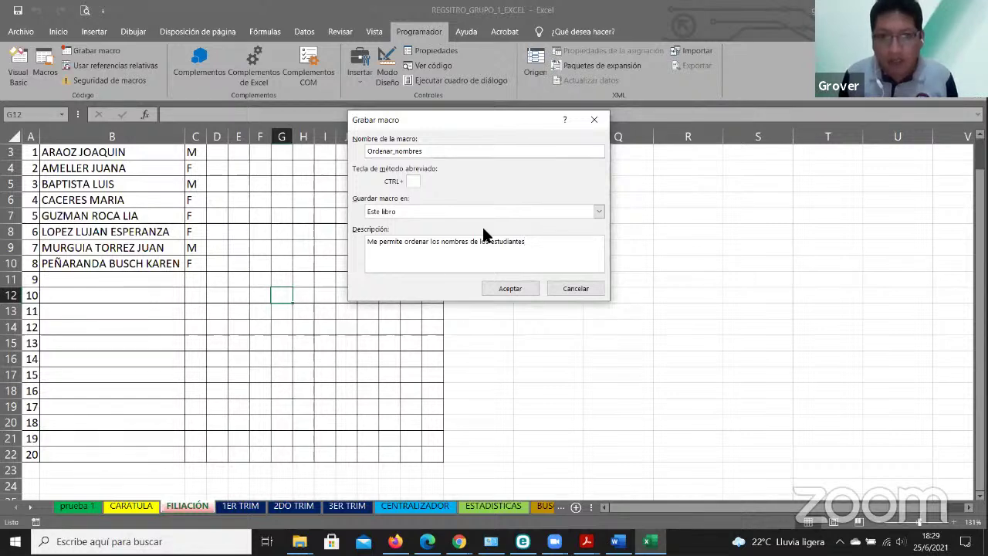
- While recording, sort B3:B20 A to Z, expanding the selection to keep genders aligned
left_click(530, 289)
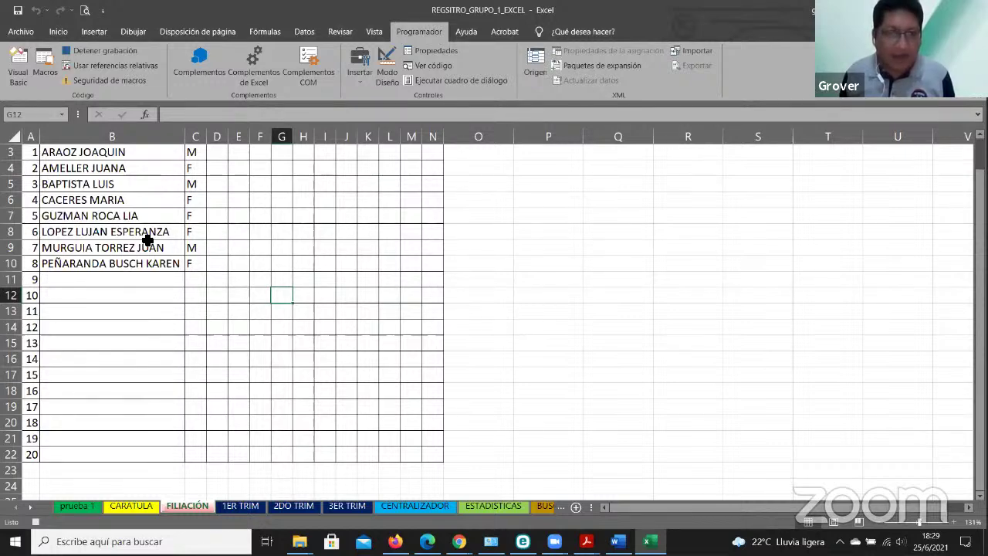
scroll(103, 384, "up", 1)
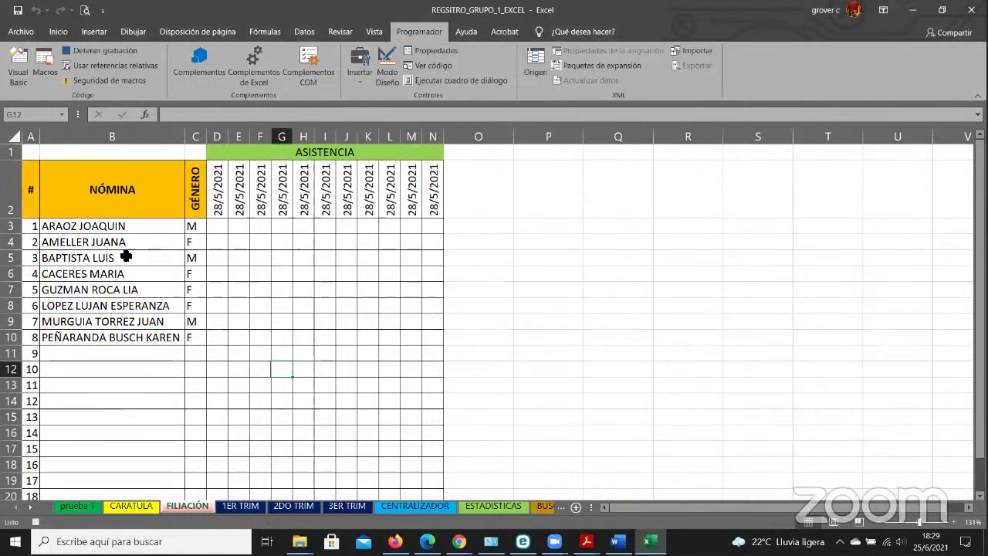
mouse_move(103, 226)
left_mouse_down()
mouse_move(139, 505)
mouse_move(148, 457)
left_mouse_up()
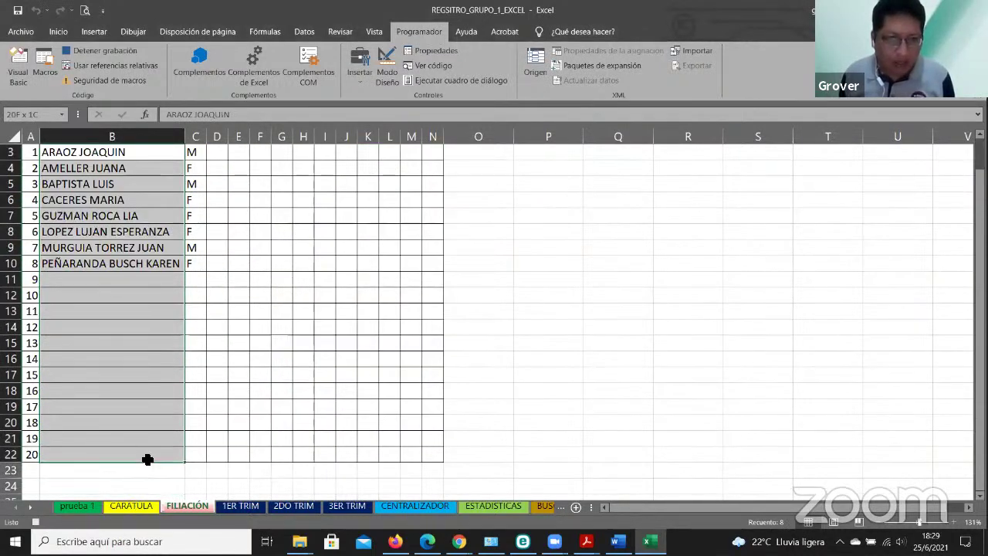
left_click(51, 32)
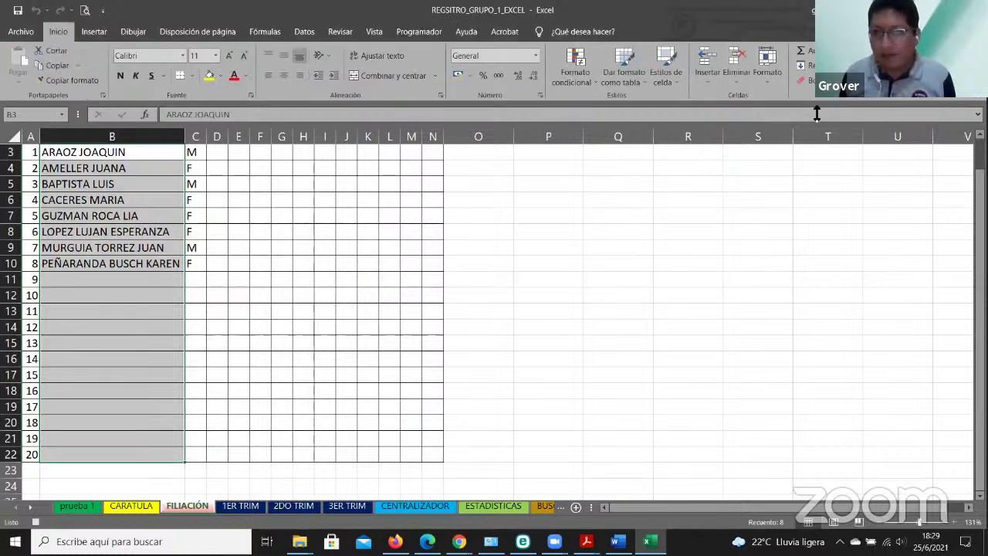
left_click(880, 78)
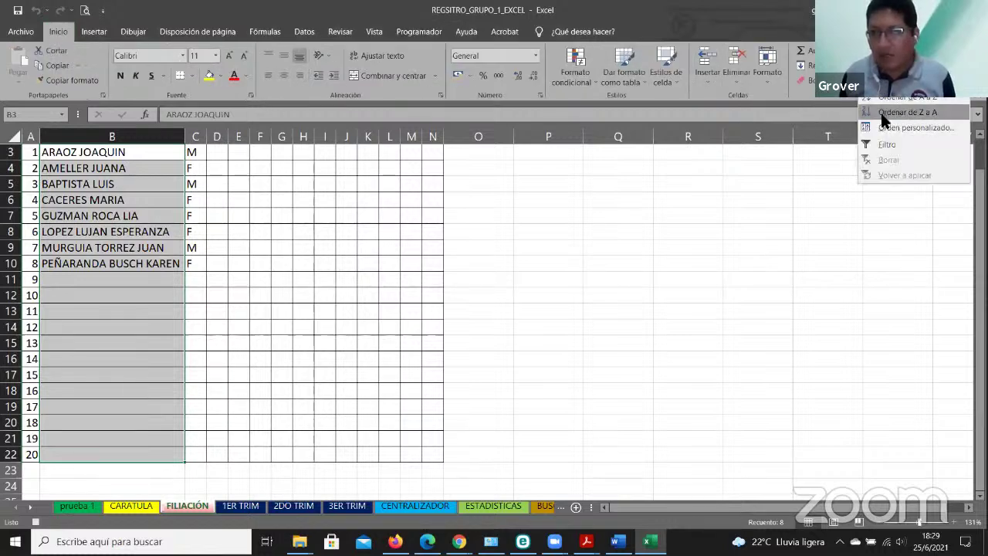
left_click(899, 97)
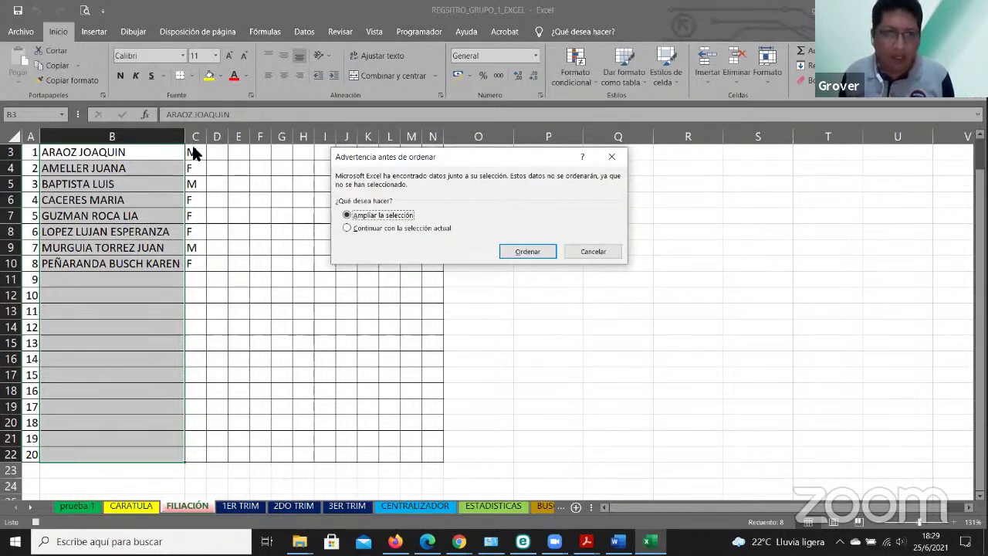
left_click(519, 251)
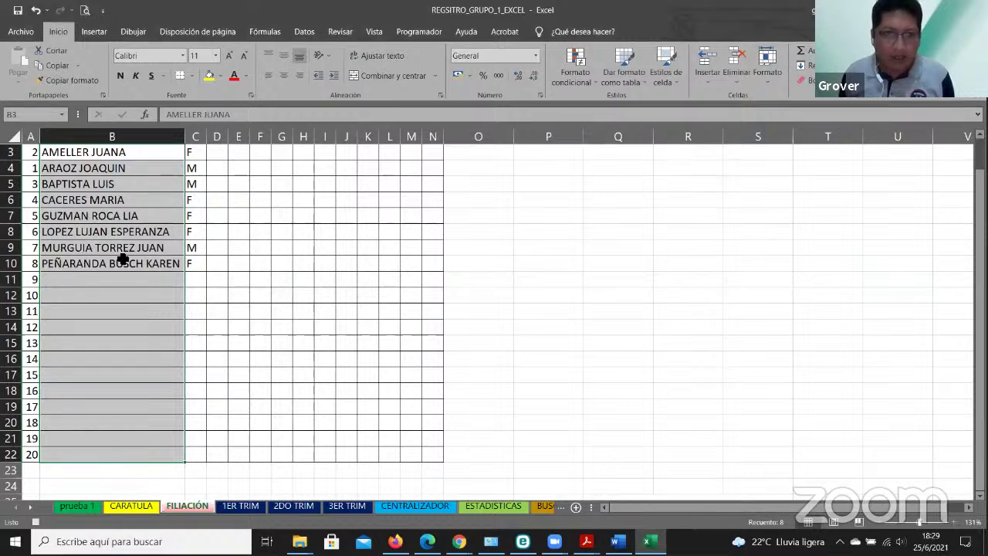
scroll(119, 258, "up", 1)
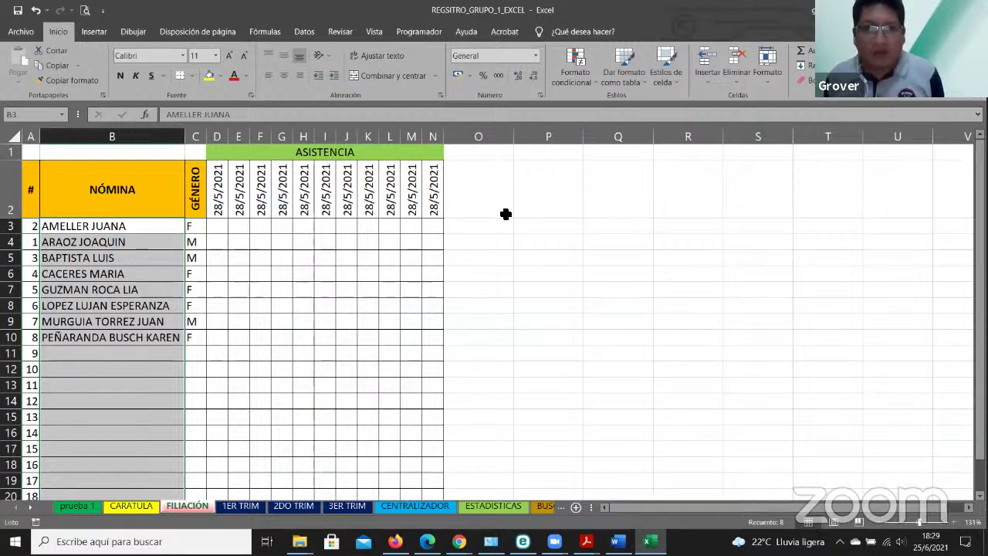
left_click(507, 213)
left_click(584, 205)
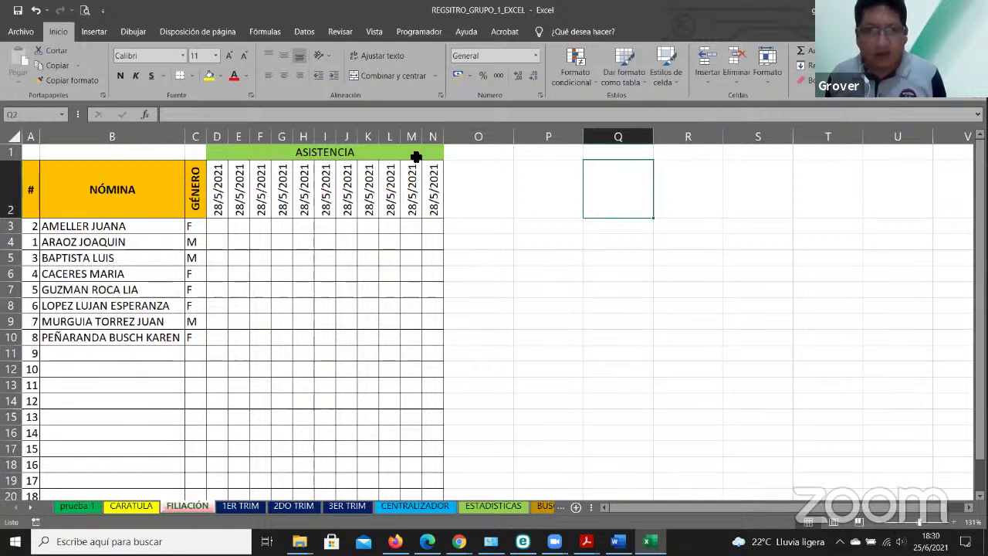
- Insert a form button beside the attendance header and assign it the Ordenar_nombres macro
left_click(432, 33)
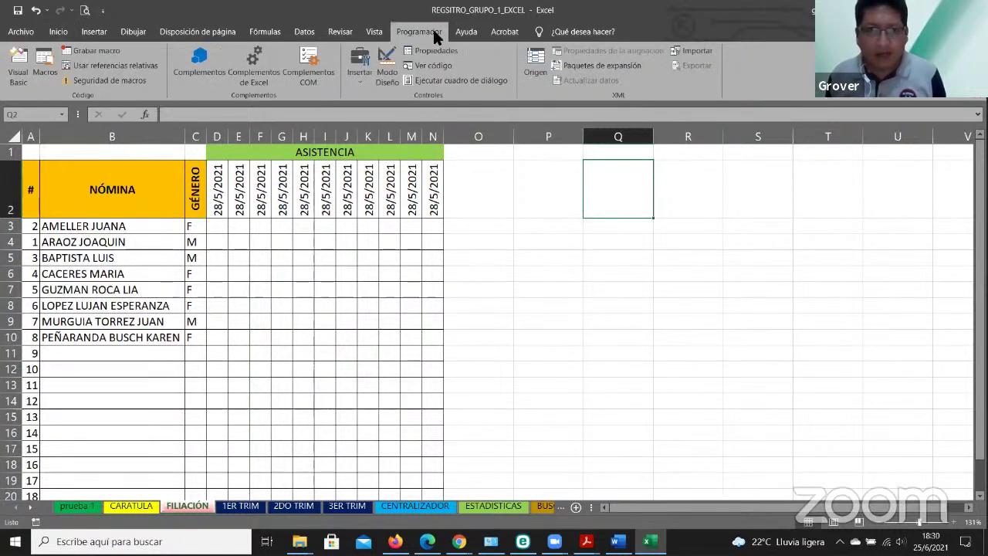
left_click(364, 57)
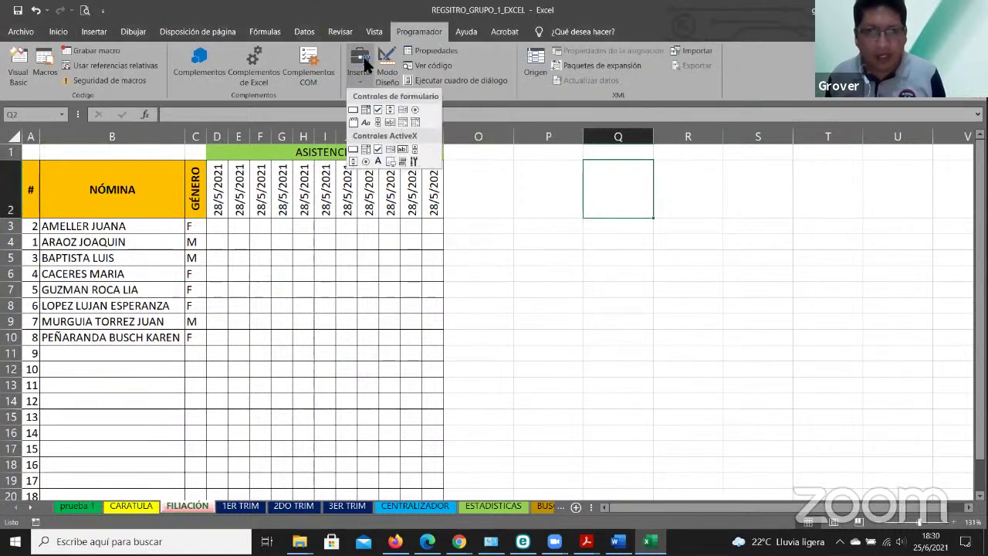
left_click(353, 110)
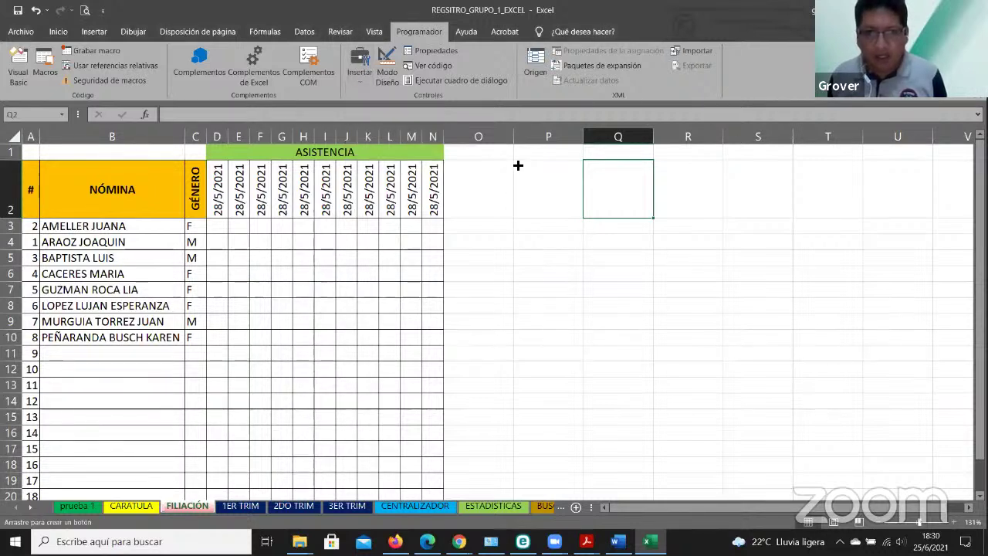
left_click_drag(516, 163, 608, 206)
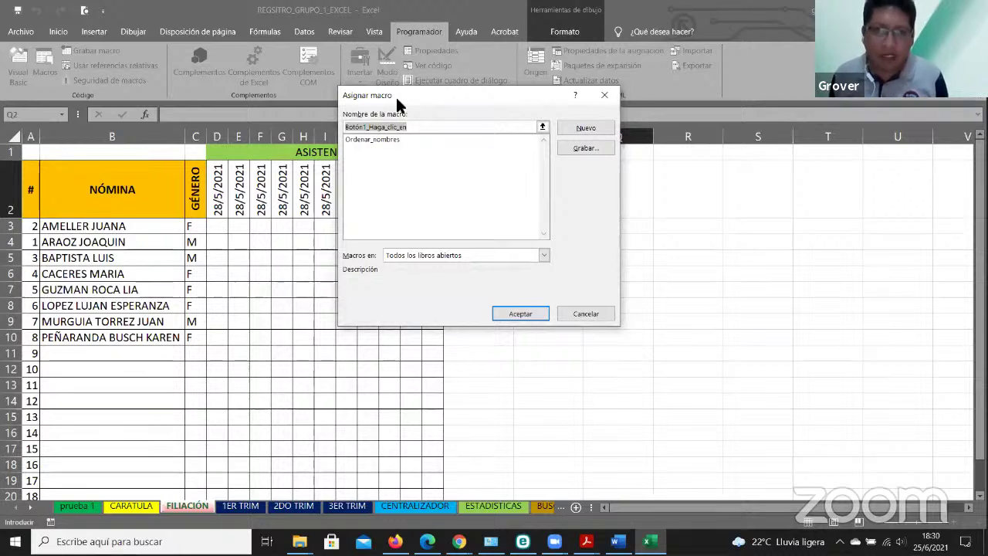
left_click(379, 141)
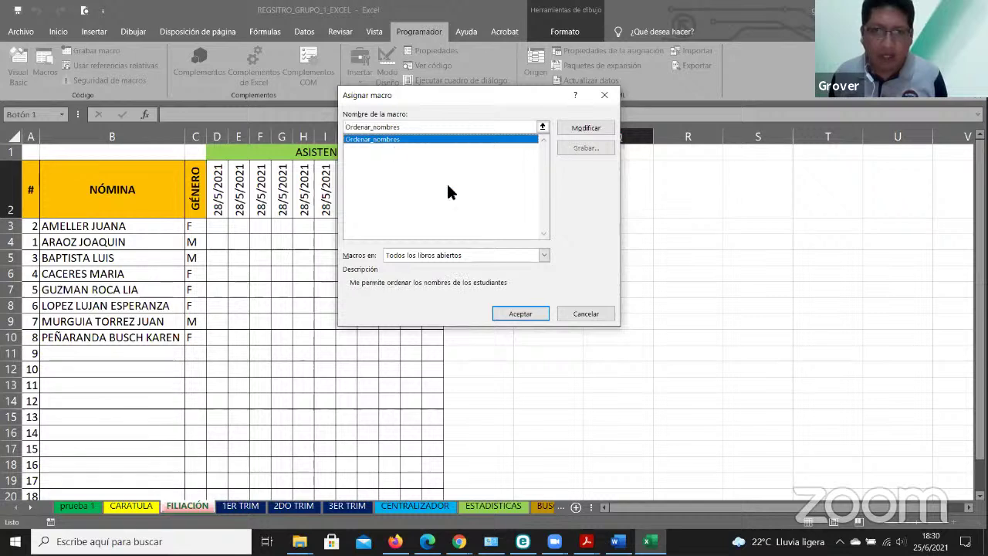
left_click(522, 313)
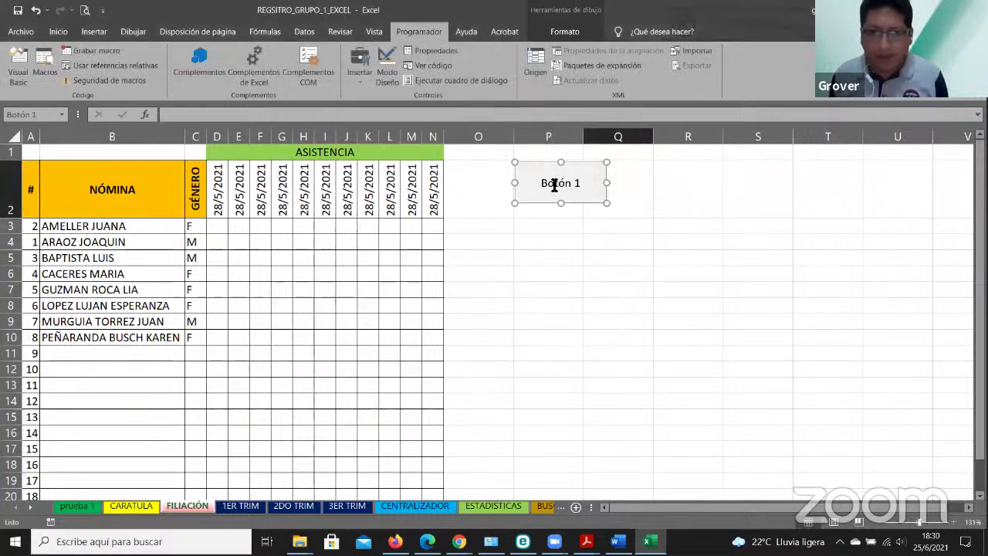
- Relabel the button 'Ordenar los nombres'
left_click(545, 186)
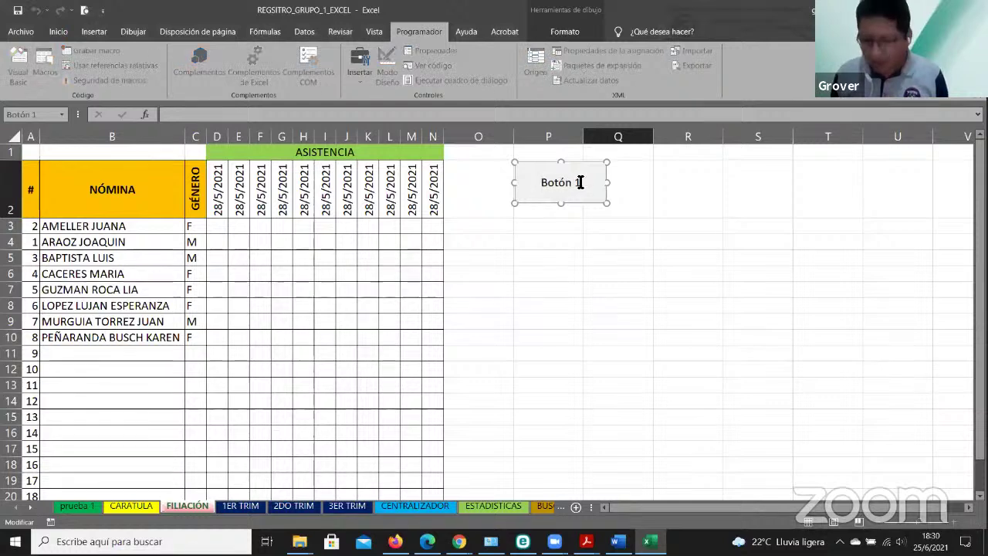
key("Delete")
key("Delete")
key("Delete")
key("Delete")
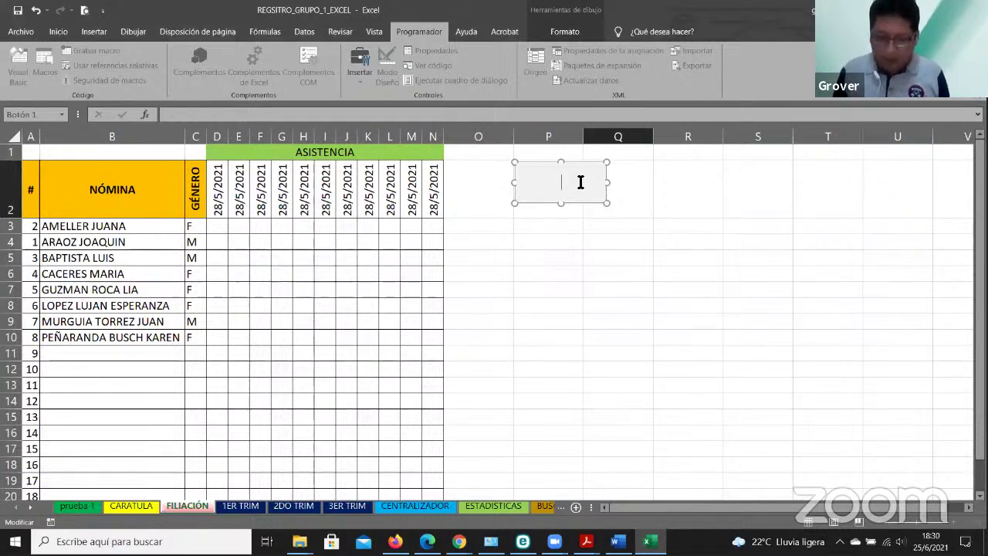
type("Ordena")
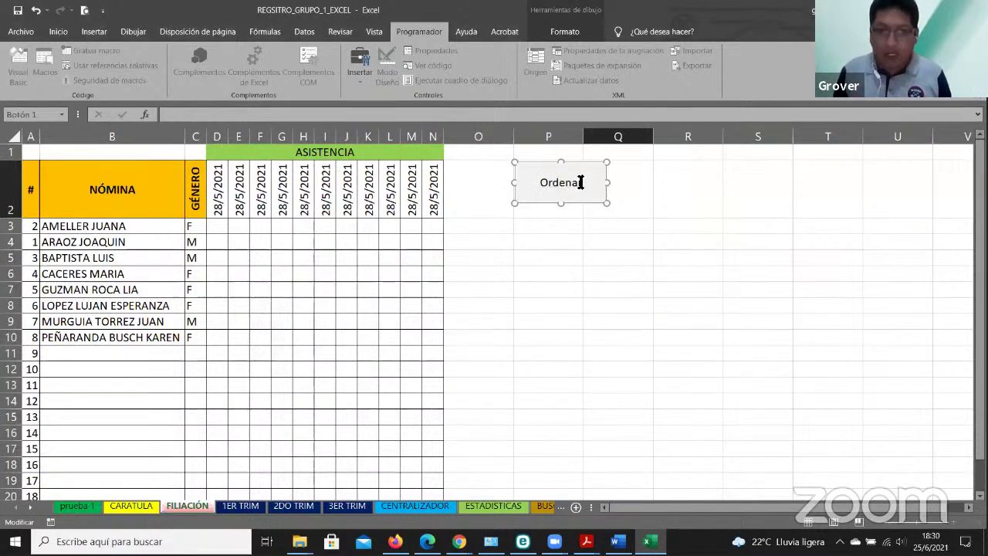
type("r los n")
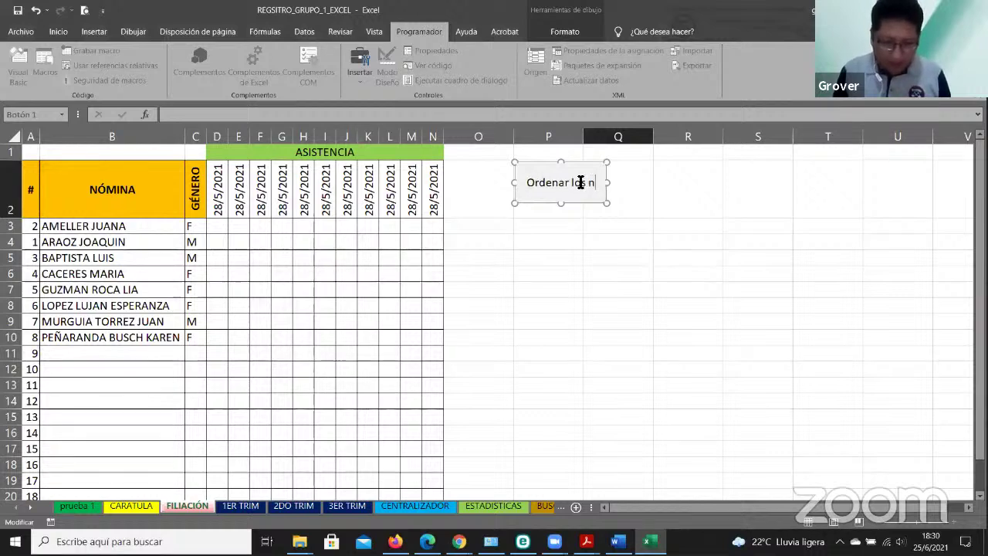
type("ombres")
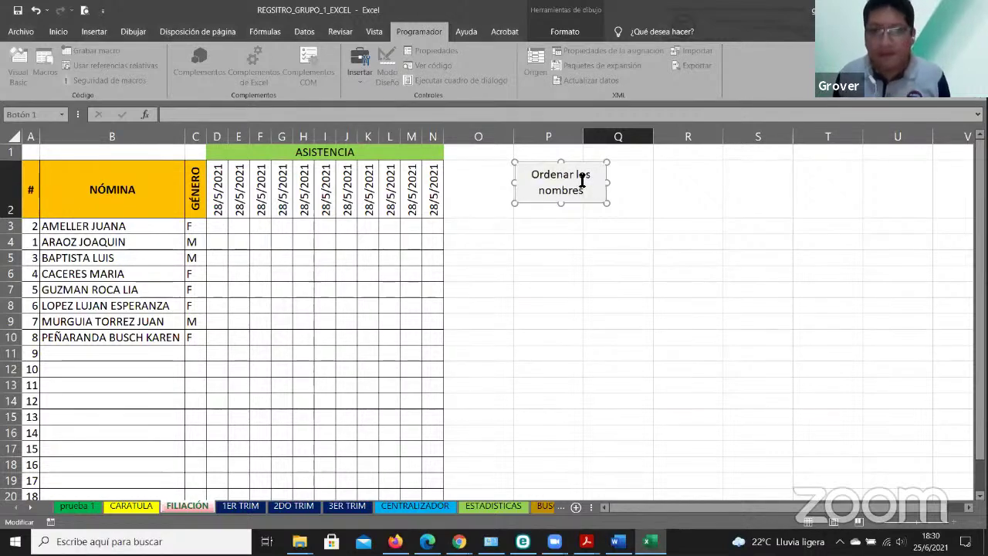
left_click(589, 214)
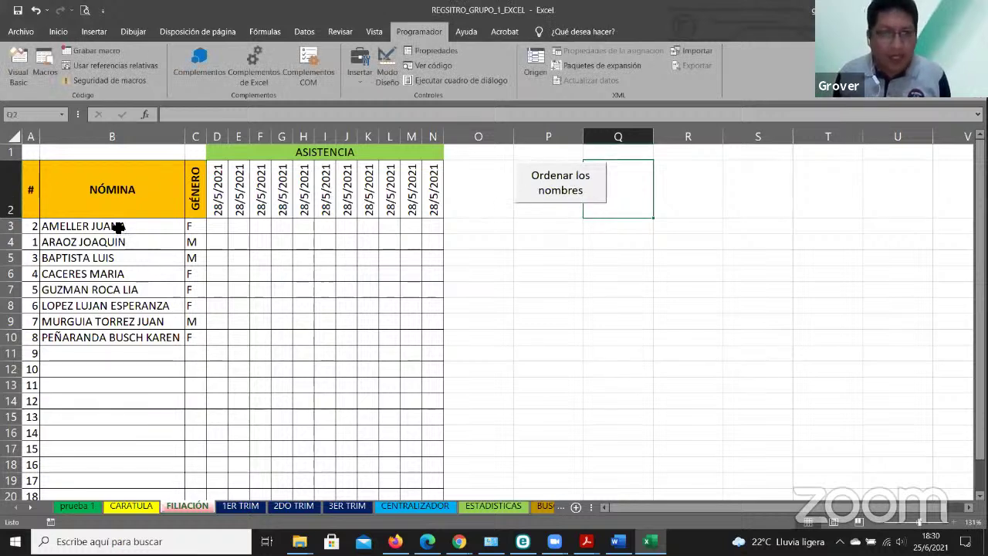
- Clear the sample names in B3:B11 and the gender letters in C3:C11
left_click_drag(118, 226, 110, 345)
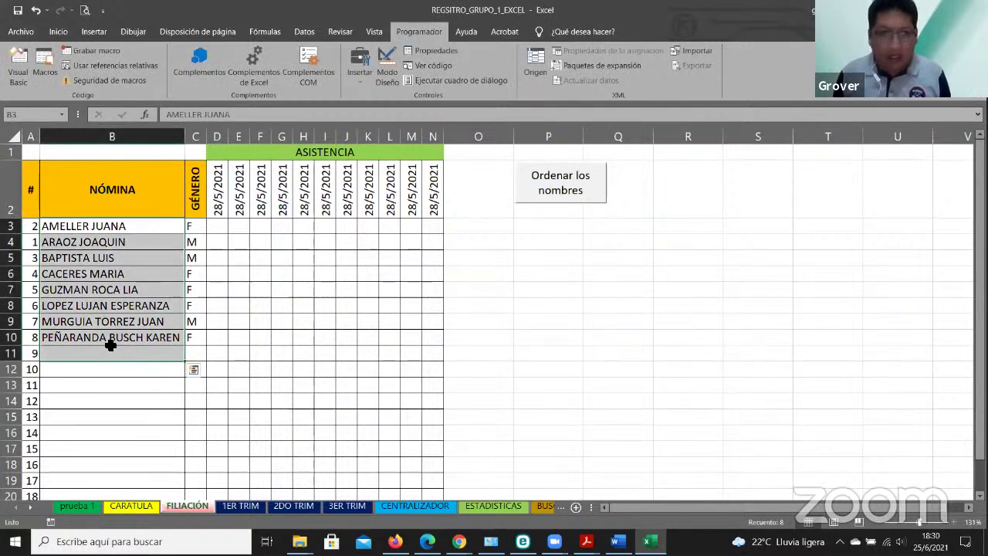
key("Delete")
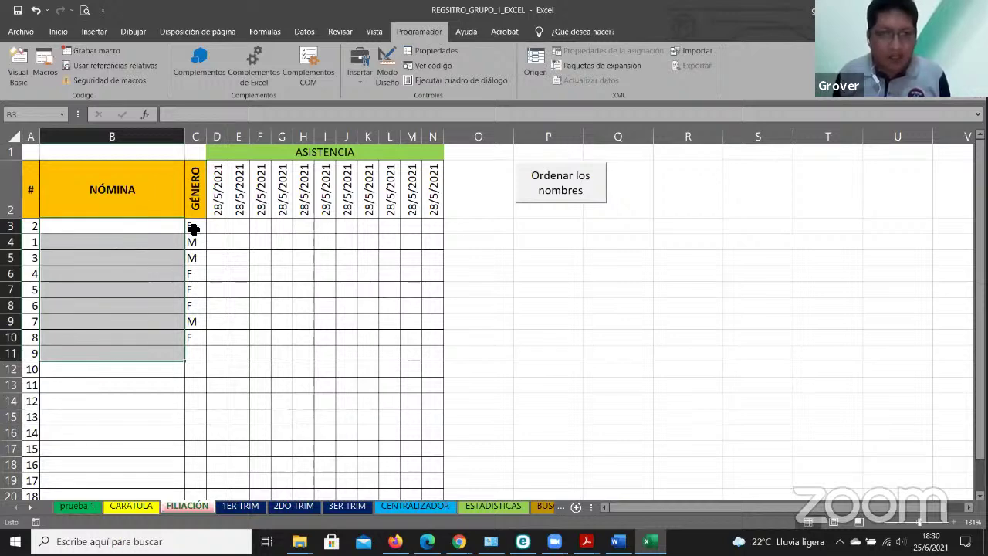
left_click_drag(193, 226, 188, 352)
key("Delete")
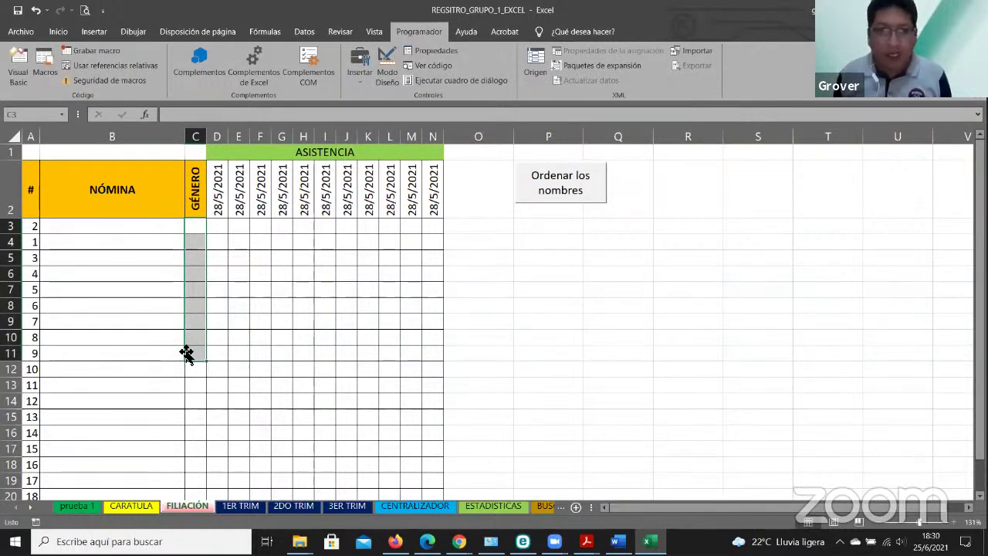
- Switch to the CONCEPCION folder window and open the LISTA_PERSONAS workbook
key("alt+Tab")
key("alt+Tab")
key("alt+Tab")
key("alt+Tab")
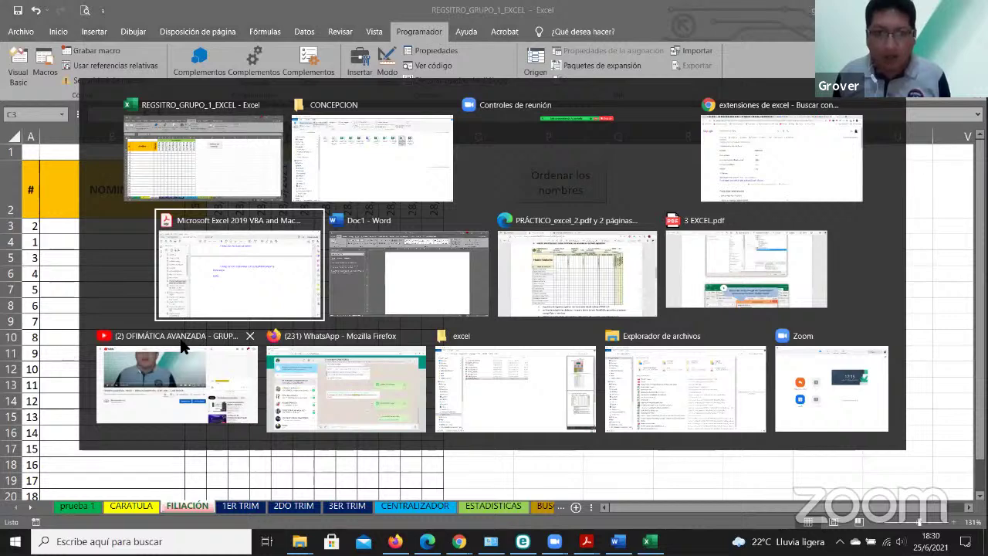
key("Up")
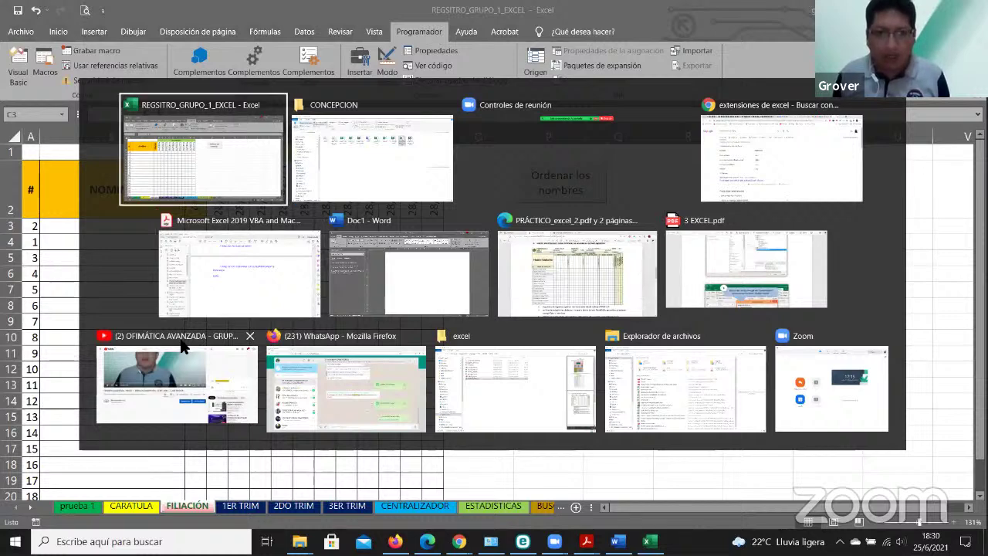
key("Return")
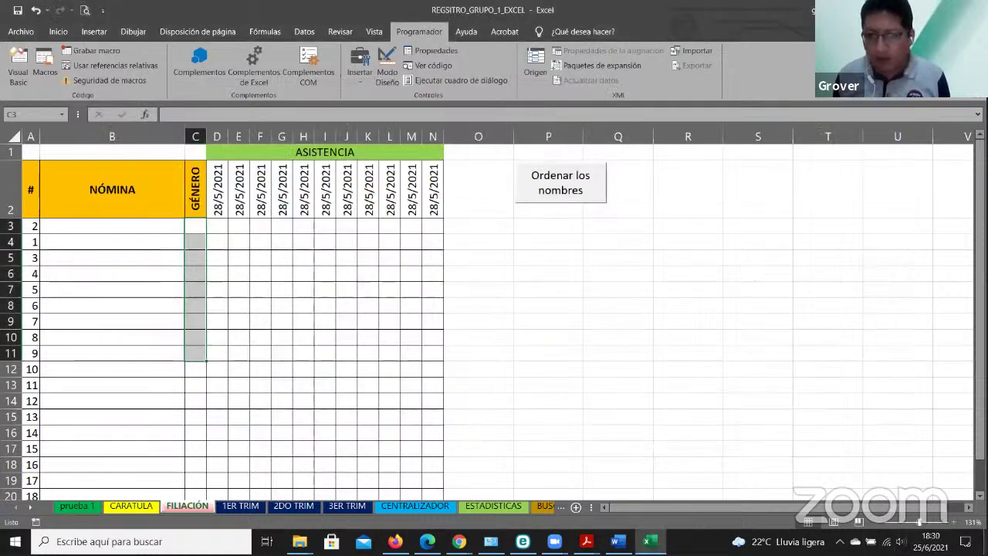
key("super+d")
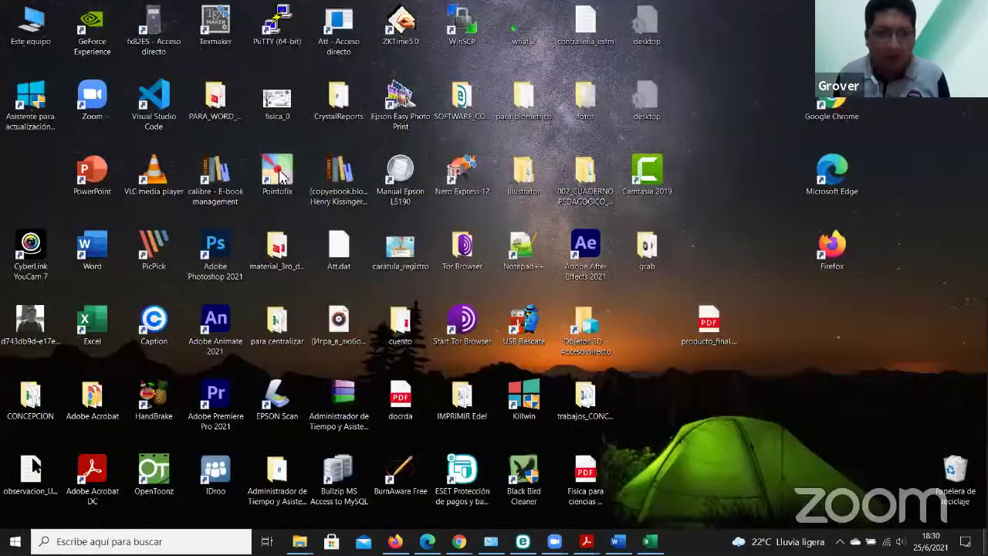
key("alt+Tab")
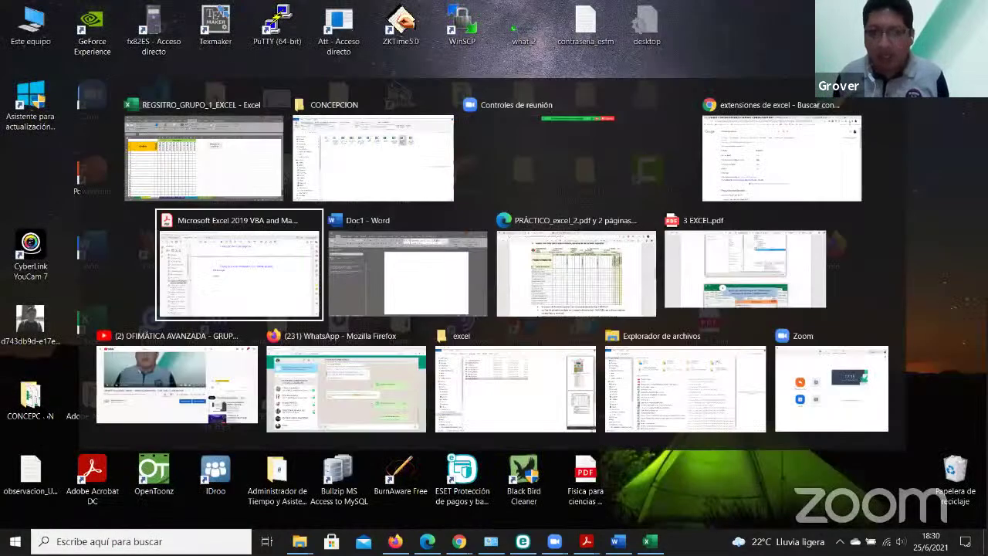
key("Down")
key("Down")
key("Right")
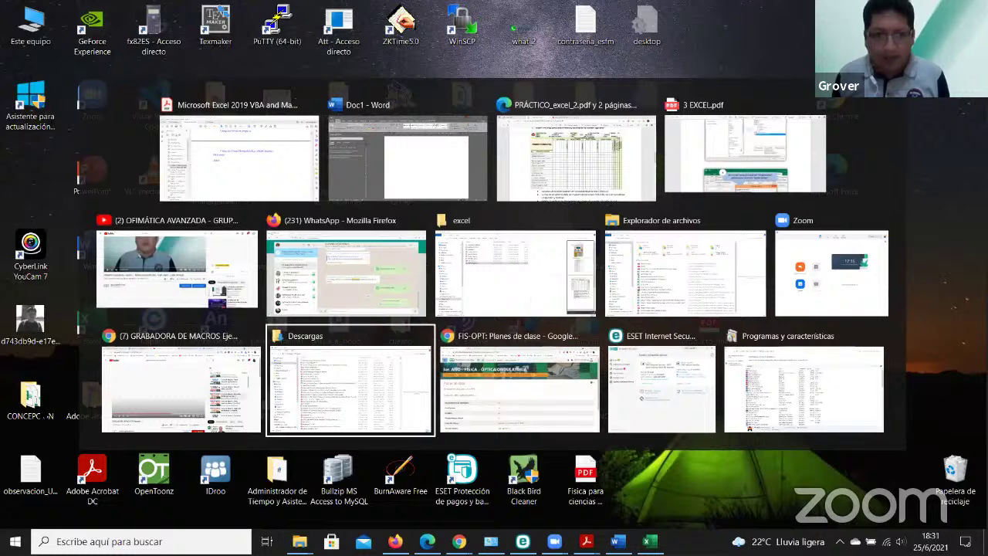
key("Right")
key("Right")
key("Right")
key("Right")
key("Right")
key("Right")
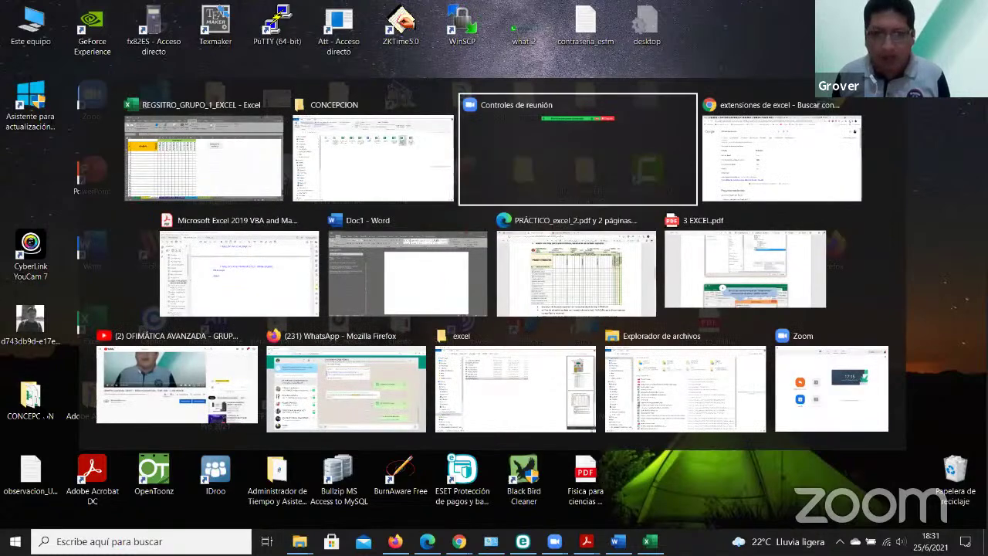
key("Down")
key("Up")
key("Left")
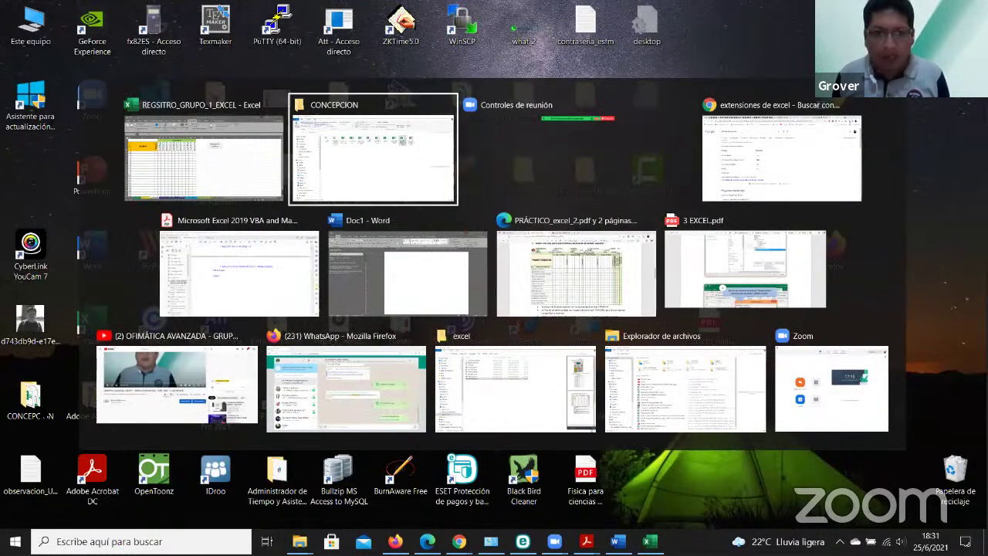
key("Return")
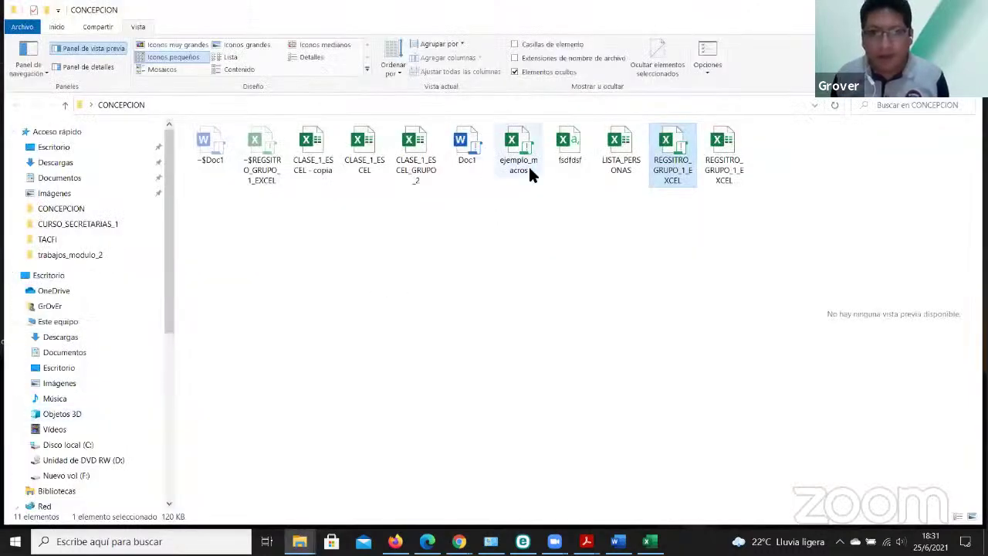
left_click(619, 148)
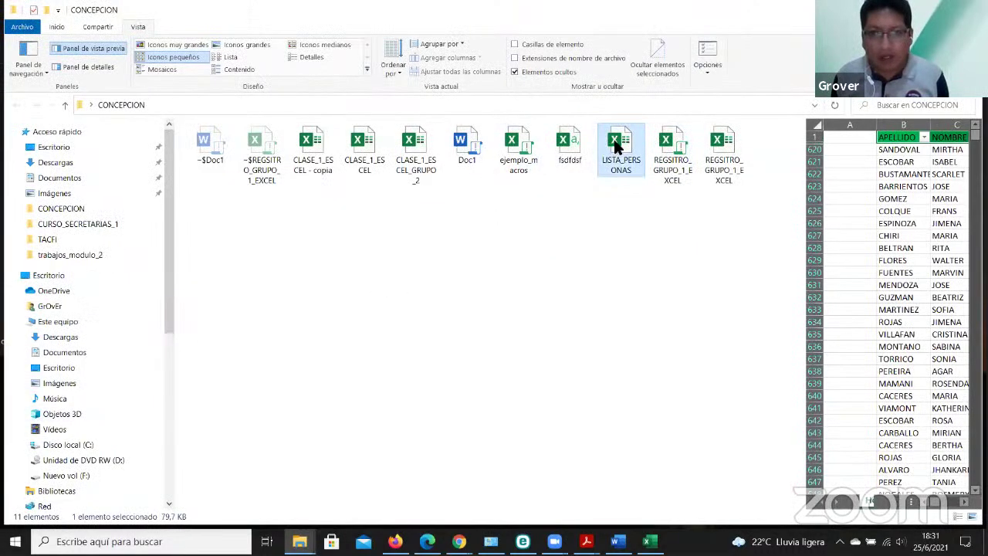
double_click(617, 147)
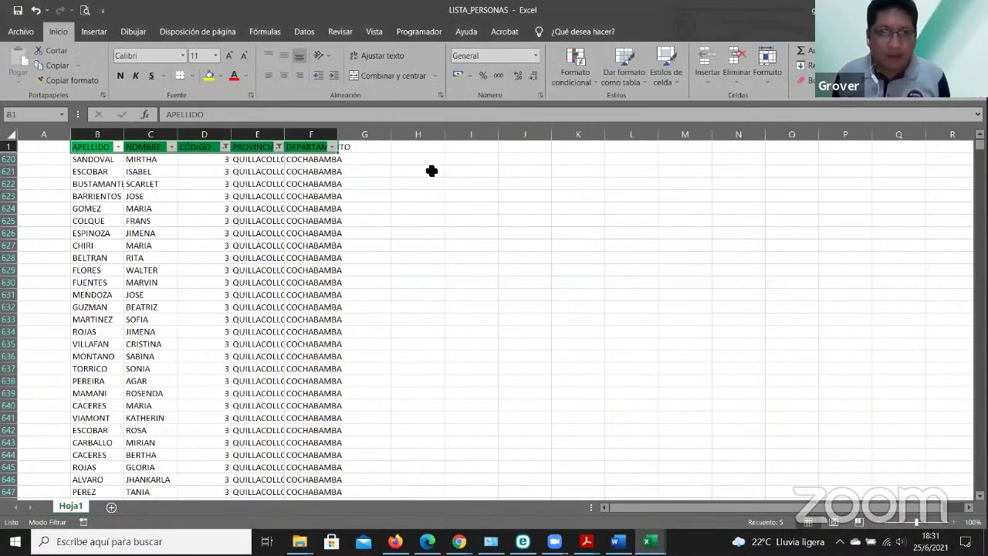
- Enter =CONCATENAR(B620;" ";C620) in H620 to join surname and first name
left_click(437, 163)
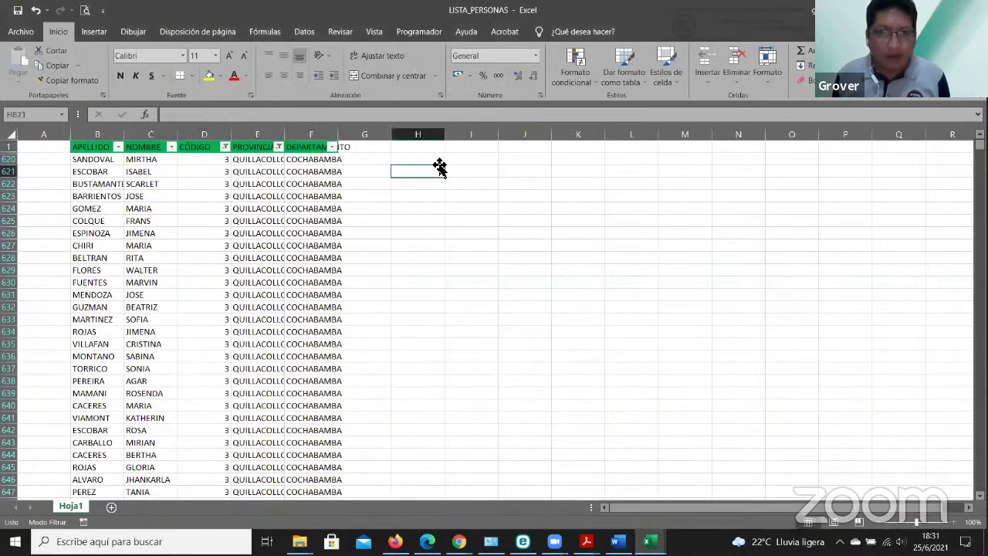
left_click(247, 114)
type("=")
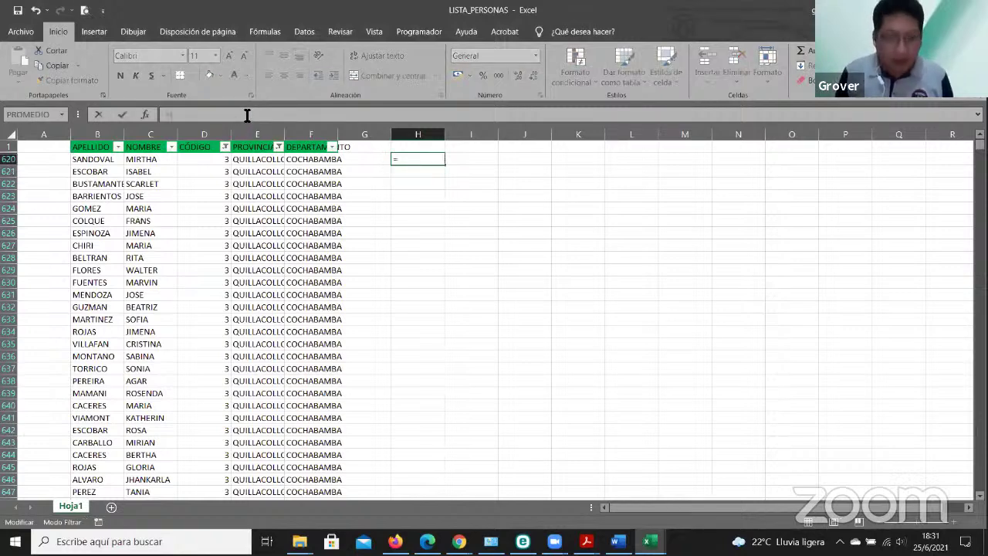
type("con")
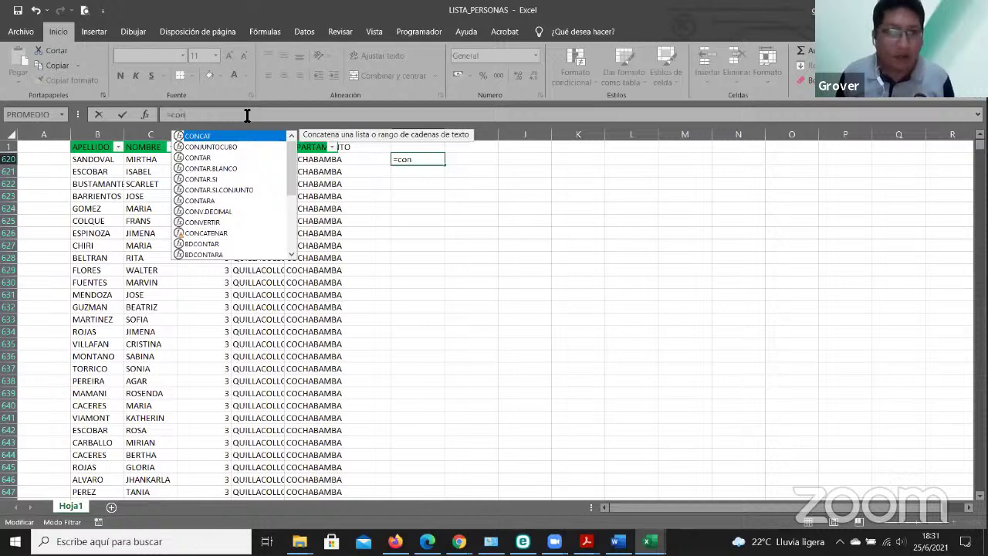
double_click(204, 233)
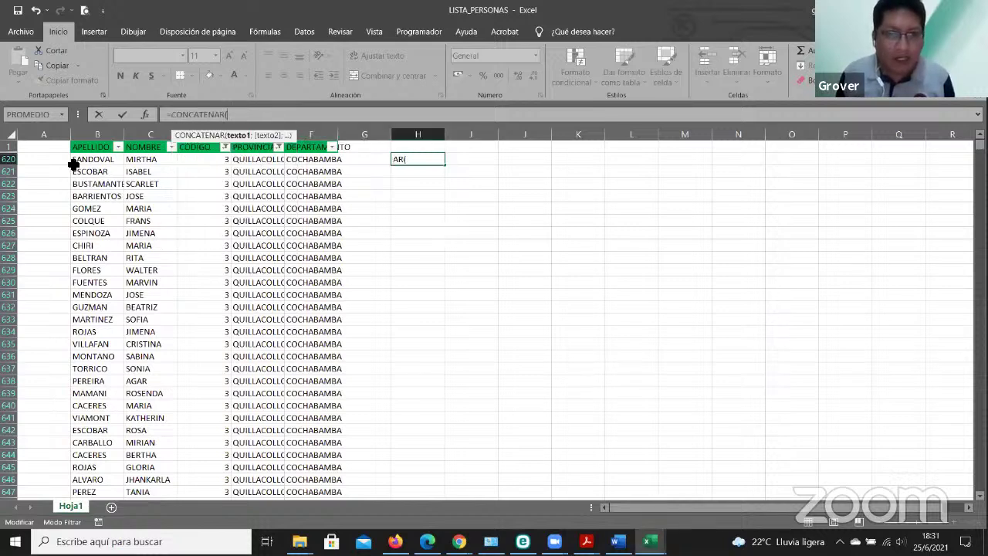
left_click(77, 159)
type(";")
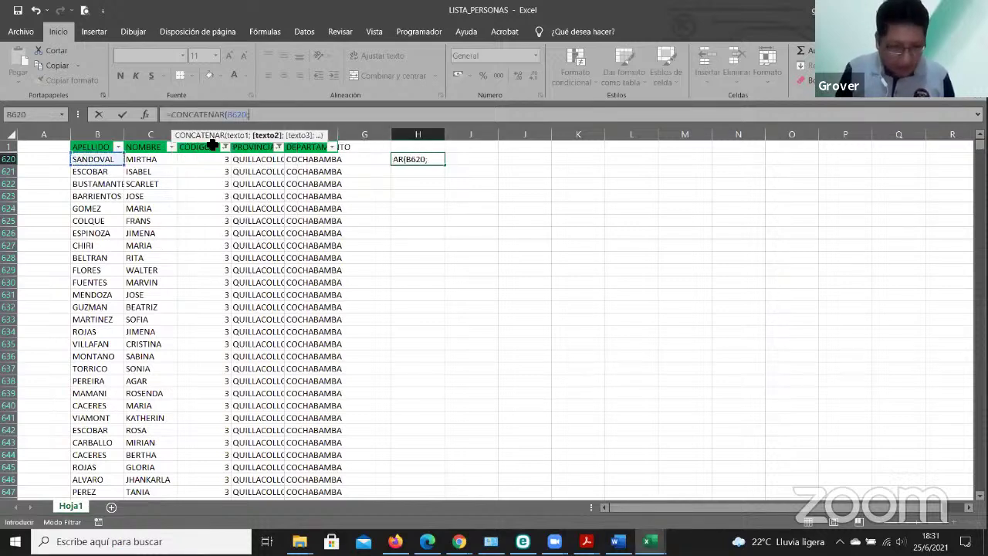
type("\" \"")
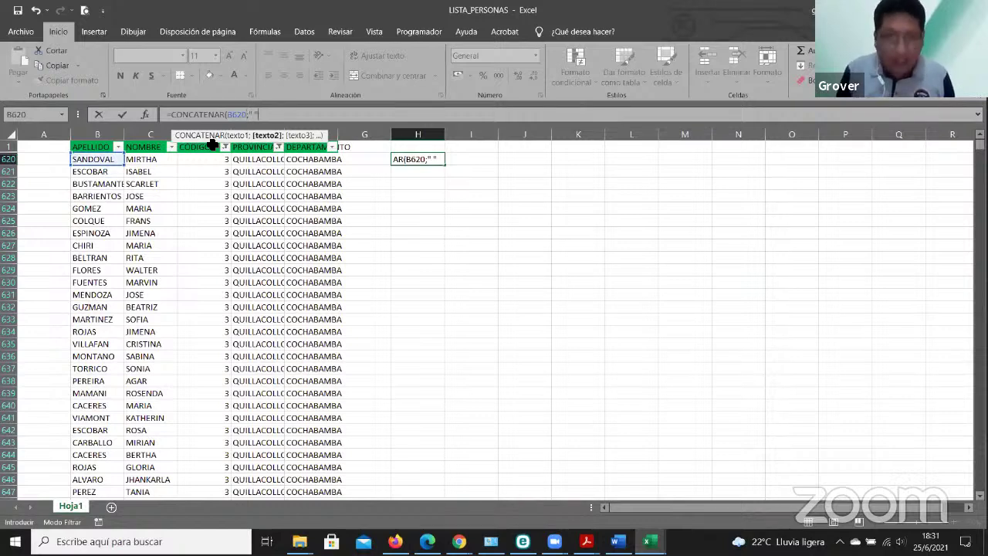
type(";")
left_click(168, 163)
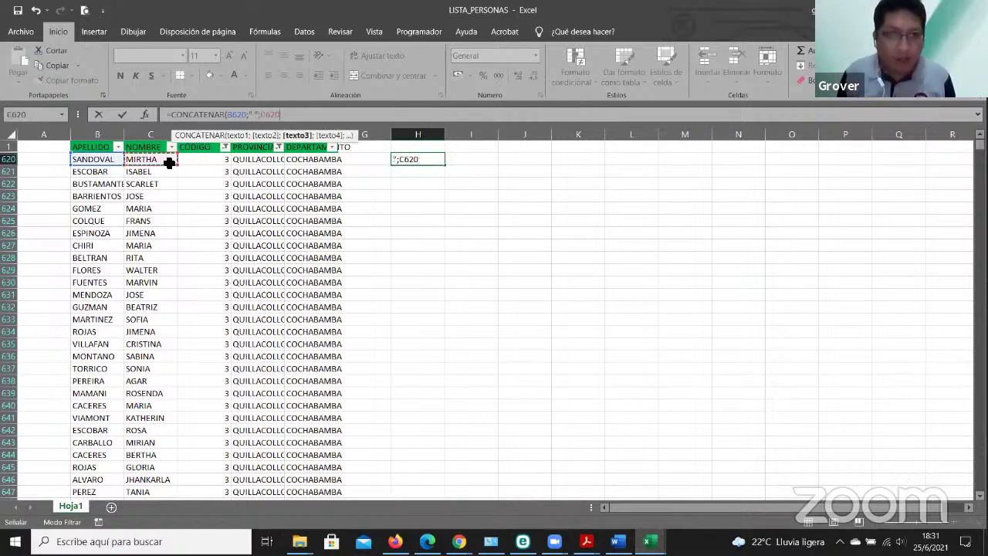
type(")")
key("Return")
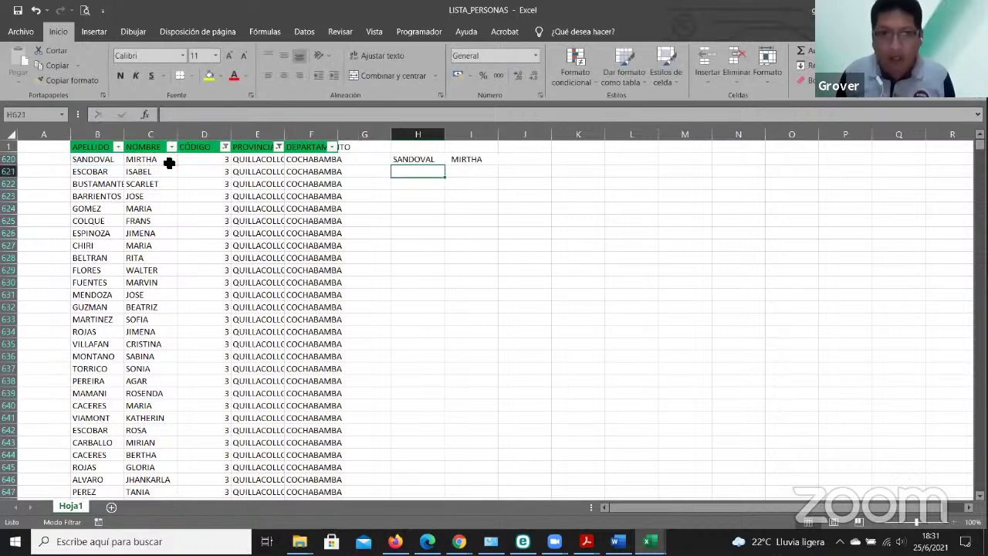
- Autofit column H and fill the joining formula down to H639
double_click(446, 133)
left_click(444, 158)
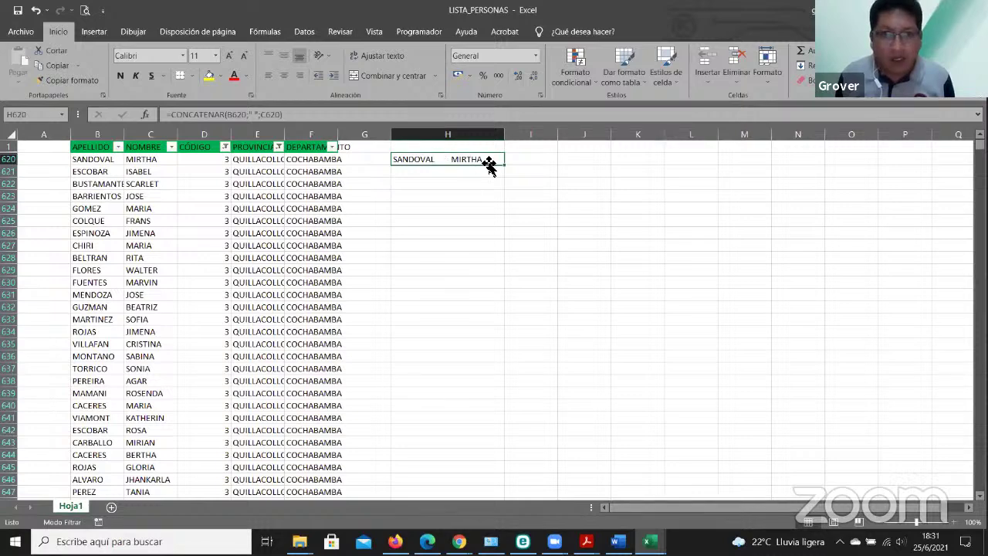
left_click_drag(505, 166, 503, 398)
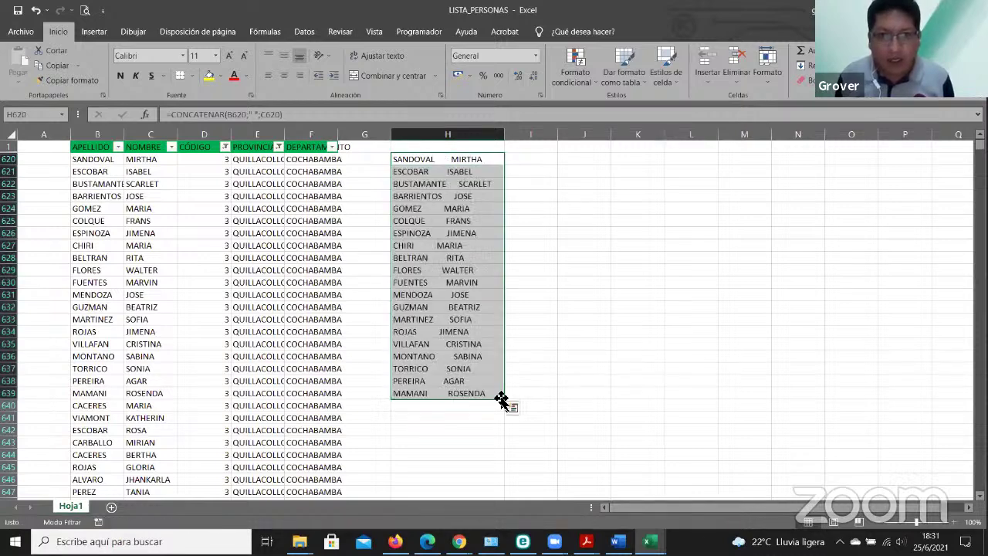
key("ctrl+q")
- Copy H620:H639 and paste as values into B3 of the register's FILIACIÓN sheet
right_click(467, 259)
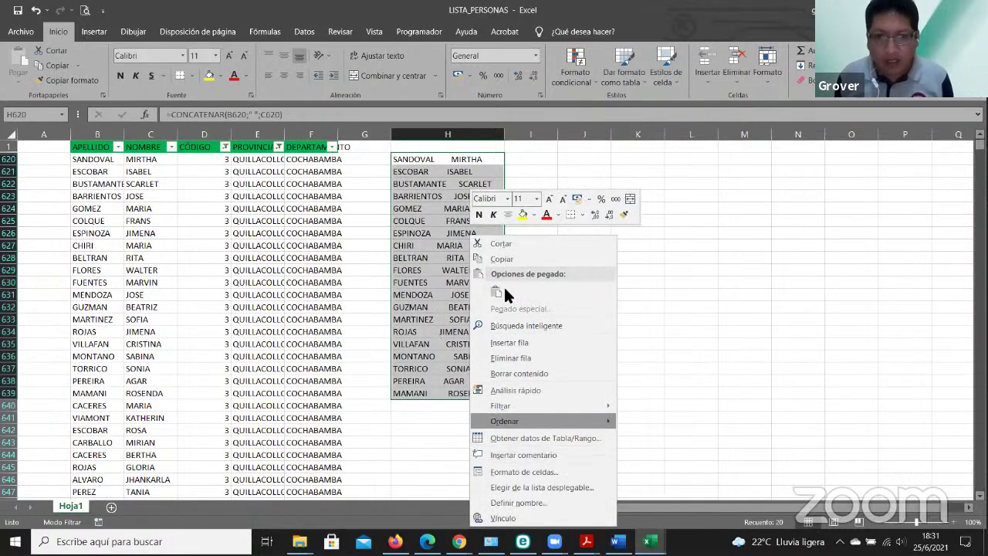
key("alt+Tab")
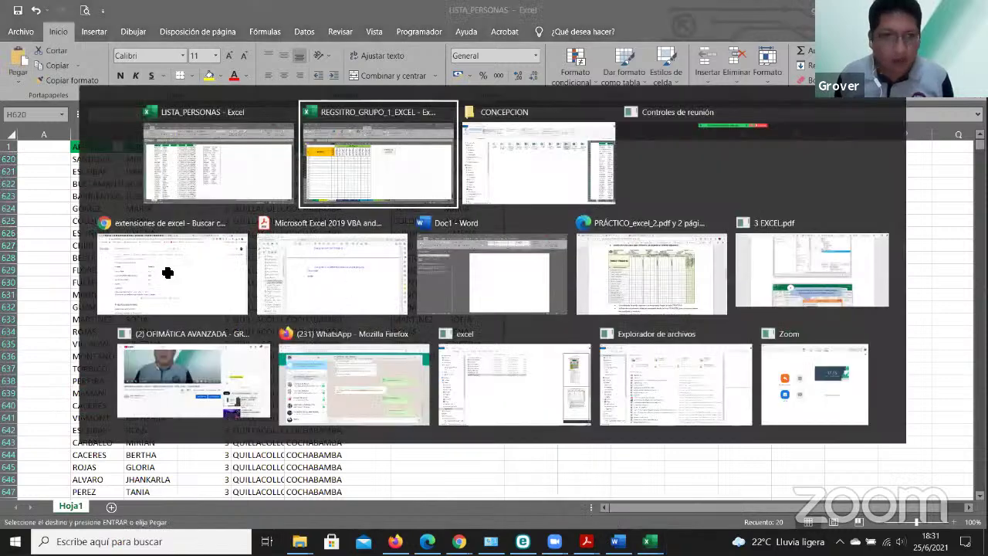
right_click(110, 227)
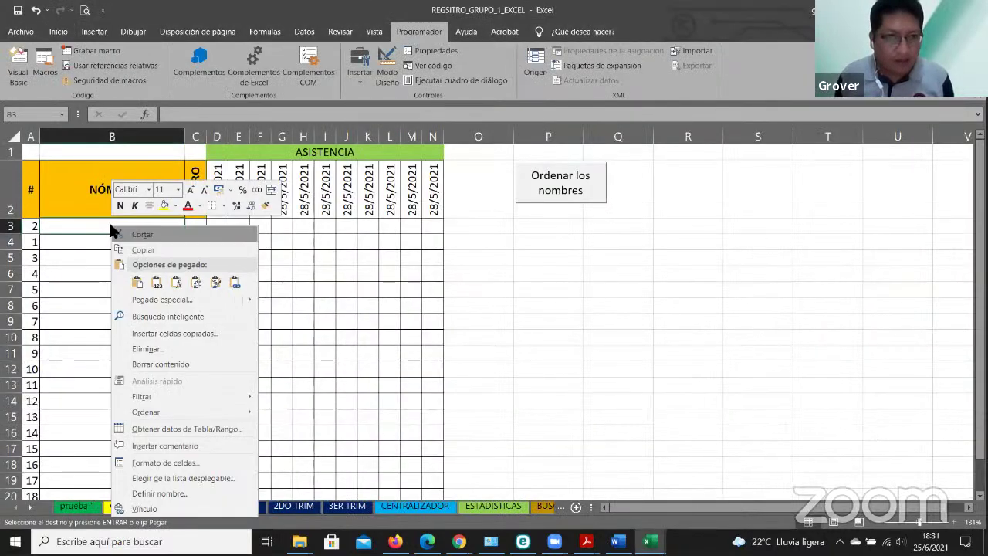
left_click(158, 283)
left_click(197, 232)
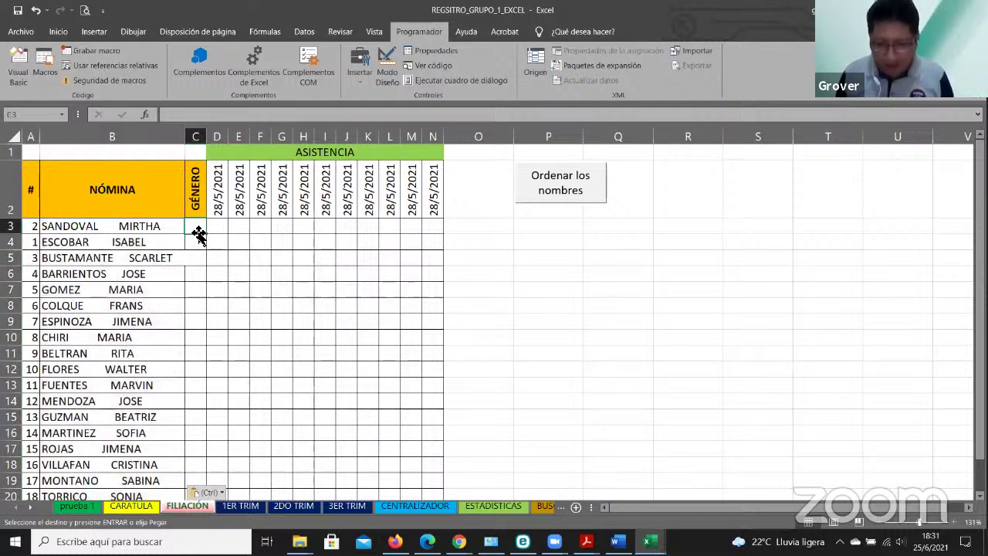
- Enter genders F, F, F, M, F, M, F, F, F in C3 through C11
type("f")
key("Return")
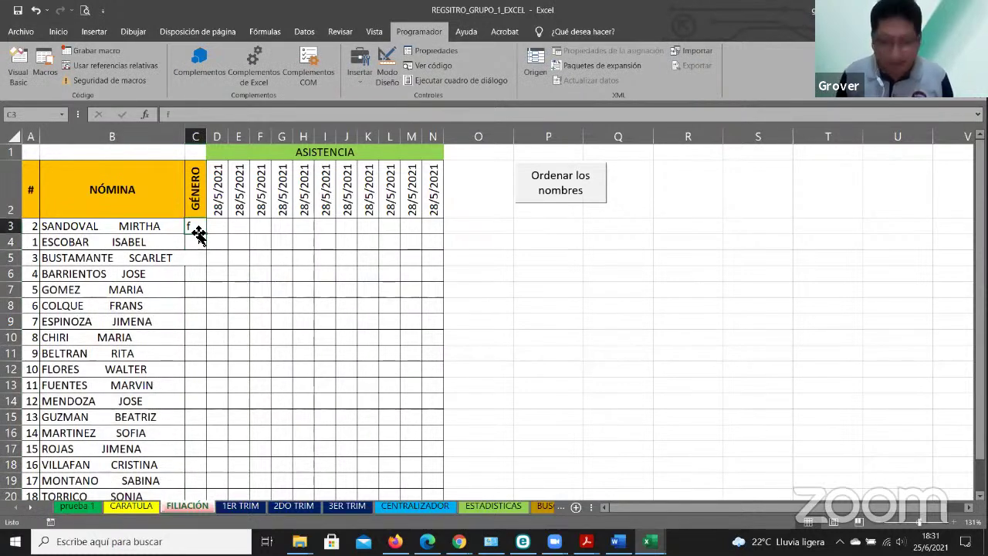
key("F12")
key("Escape")
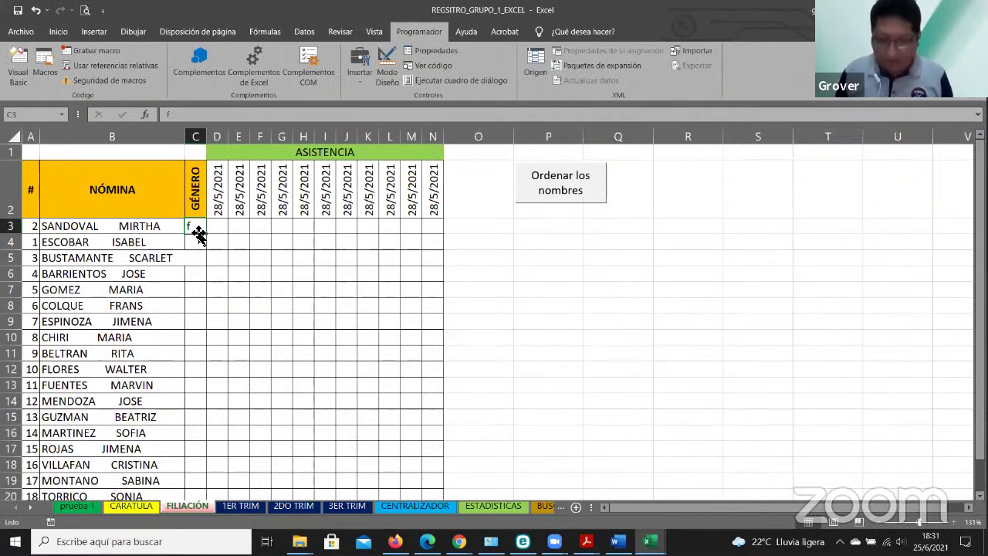
key("BackSpace")
type("F")
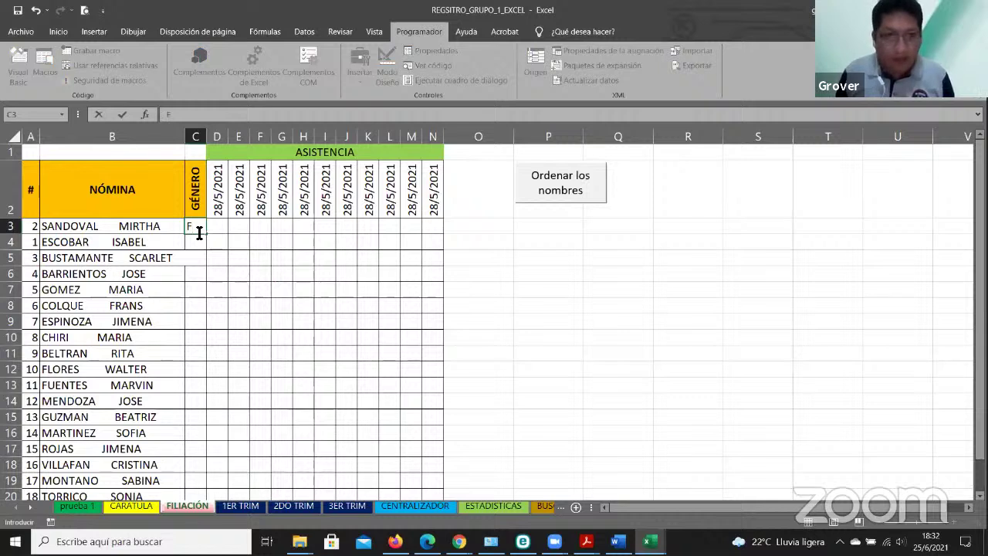
key("Return")
type("F")
key("Return")
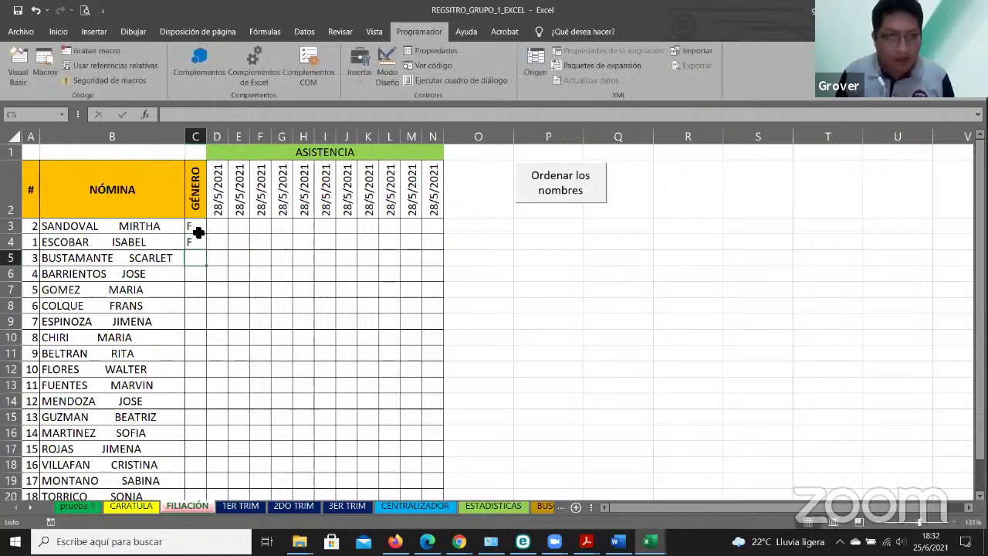
type("F")
key("Return")
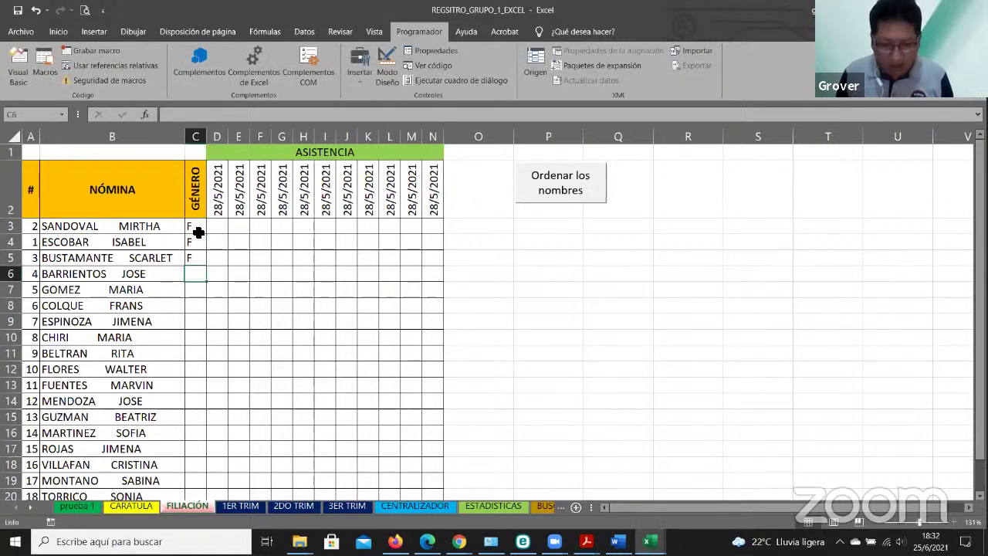
type("DM")
key("BackSpace")
key("BackSpace")
type("M")
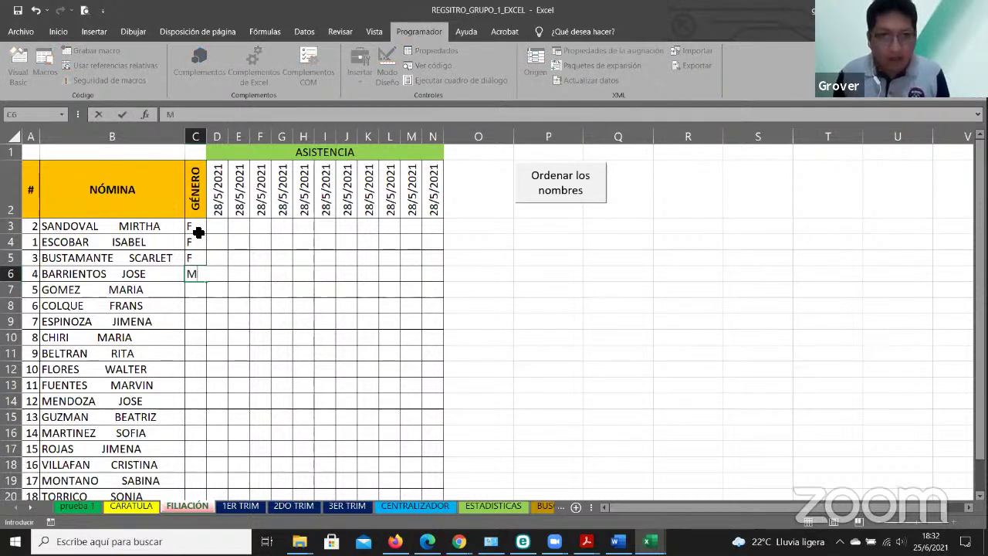
key("Return")
type("F")
key("Return")
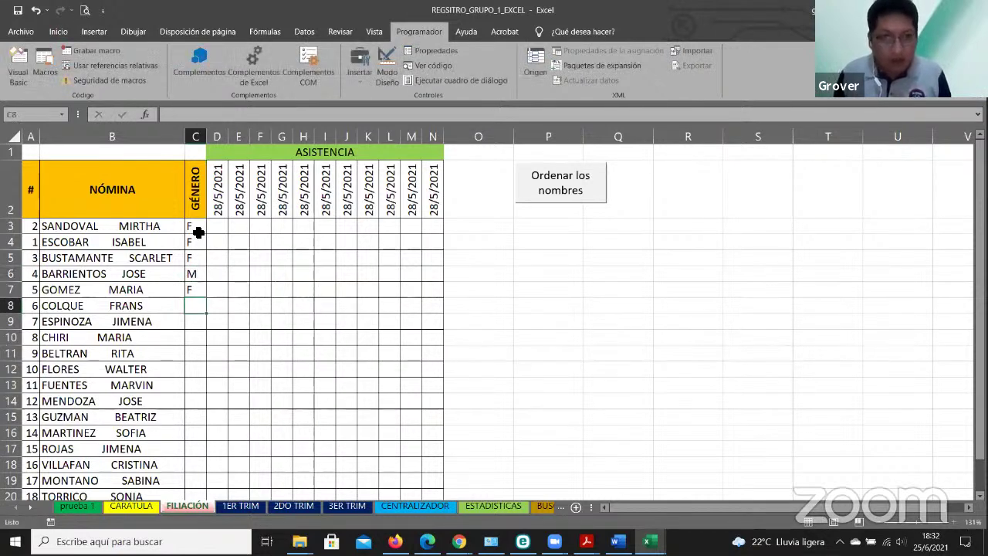
type("M")
key("Return")
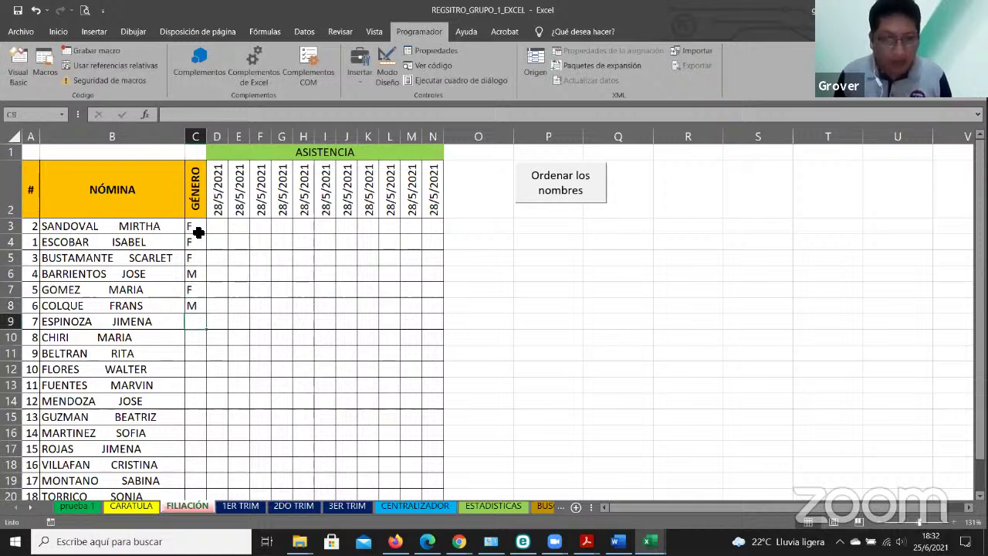
type("F")
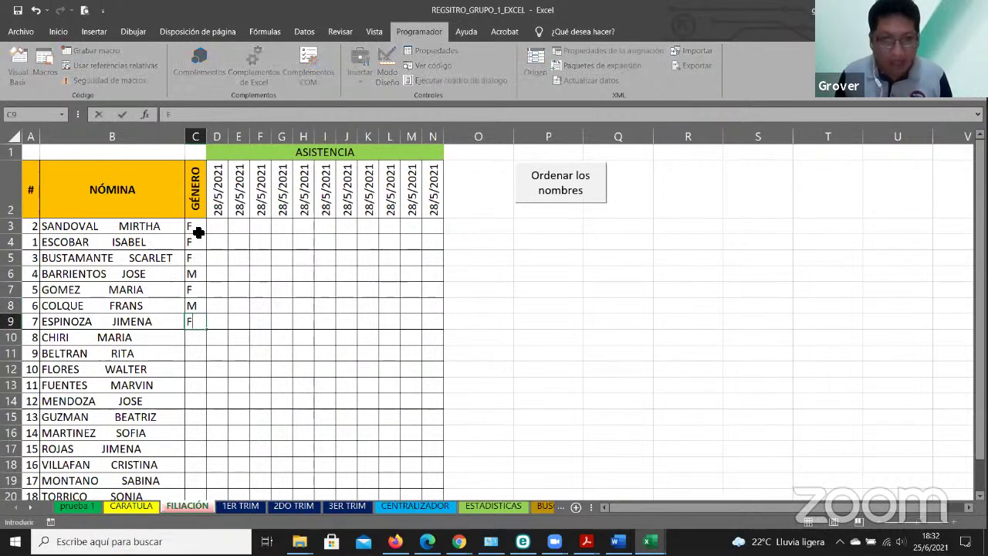
key("Return")
type("M")
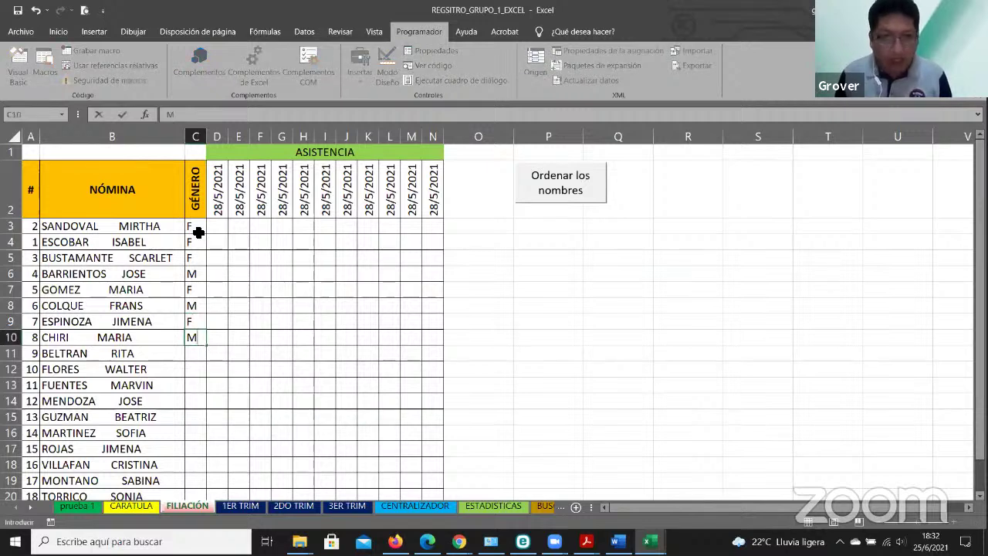
key("ctrl+Return")
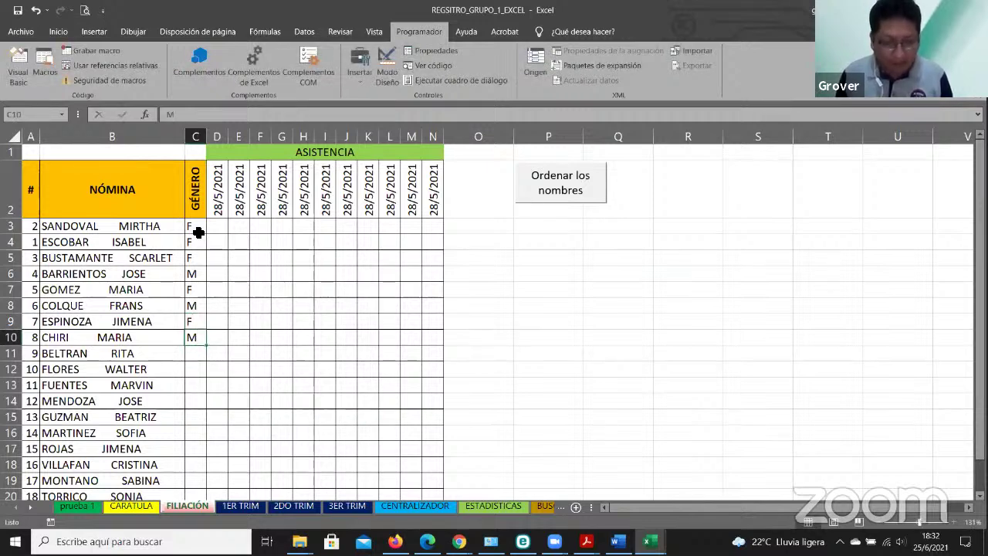
type("F")
key("Return")
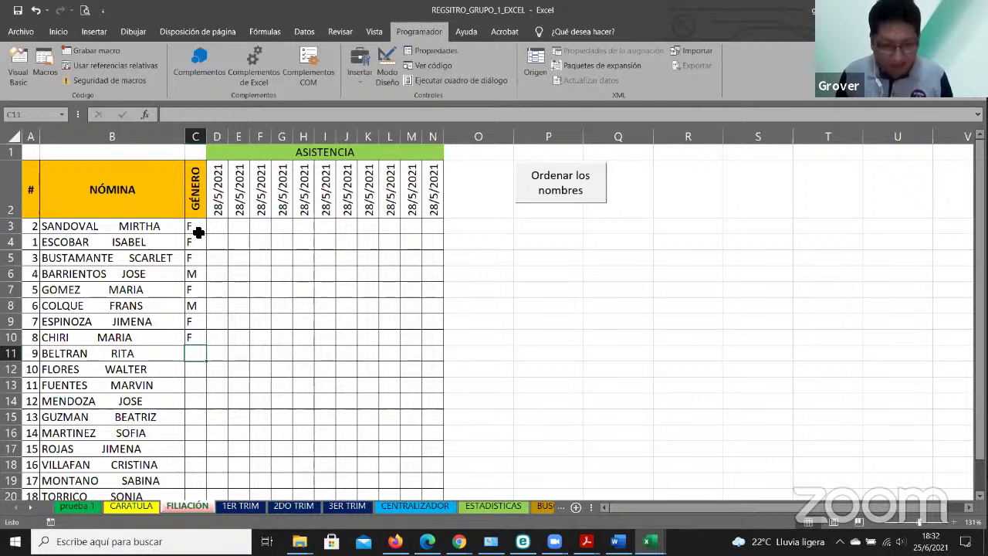
type("F")
key("Return")
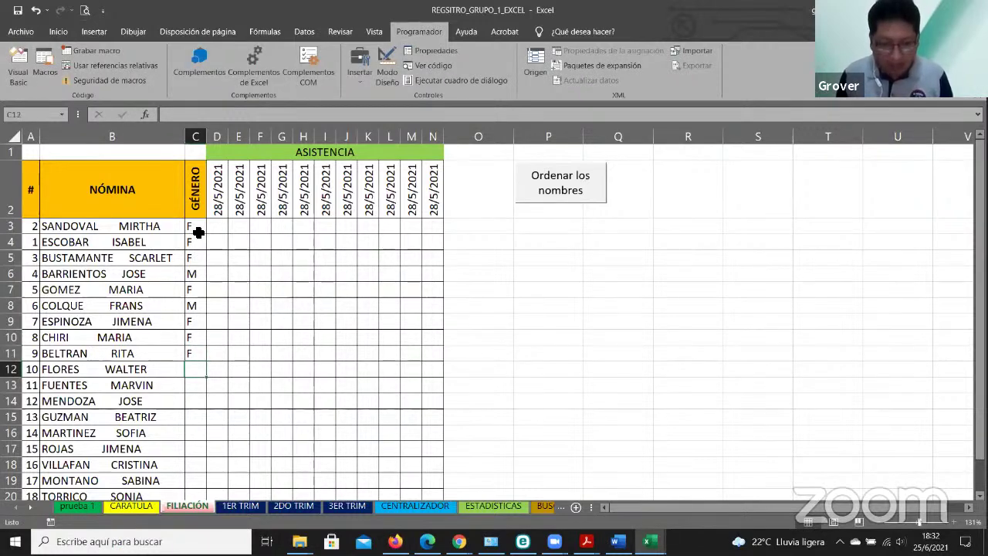
- Enter M in C12 through C14 and F in C15 through C22
type("M")
key("Return")
type("M")
key("Return")
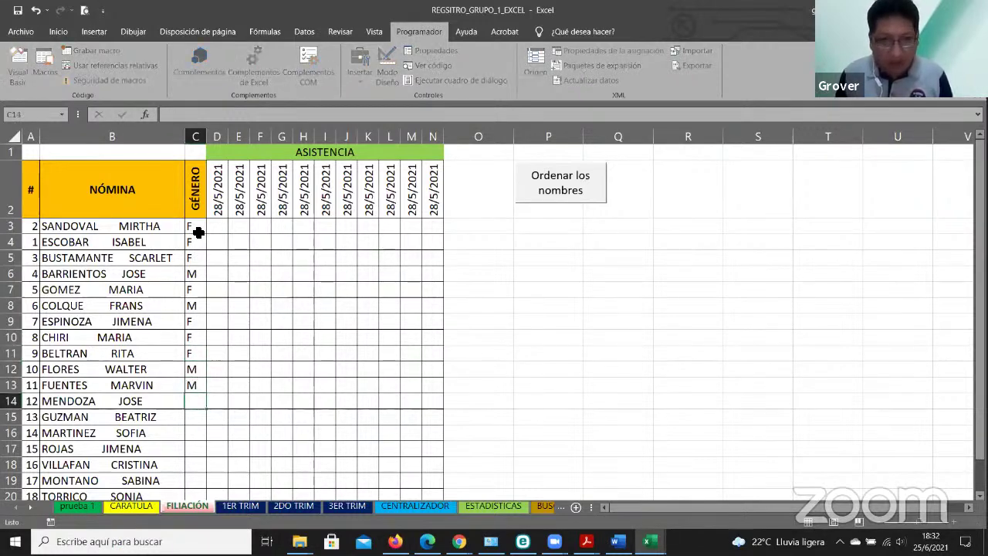
type("M")
key("Return")
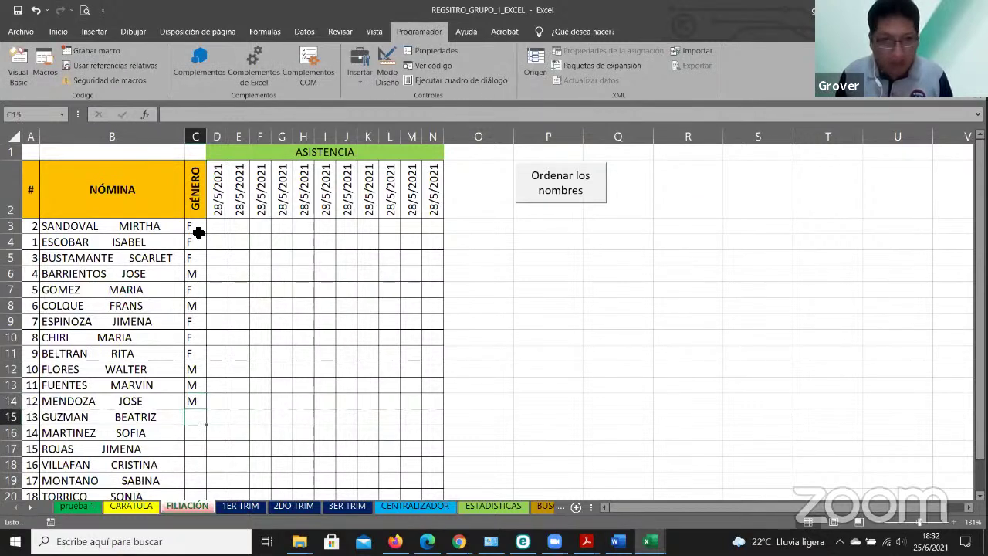
type("F")
key("Return")
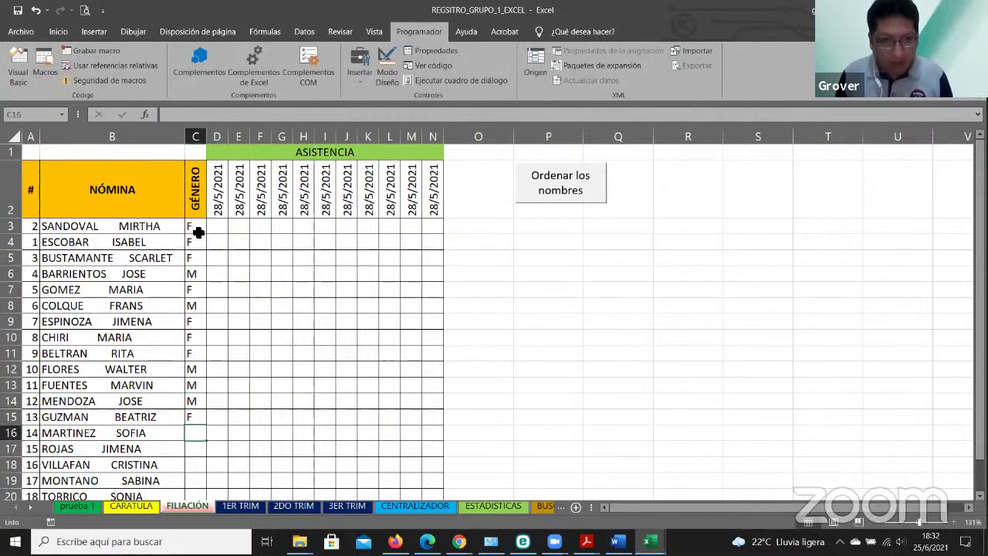
type("F")
key("Return")
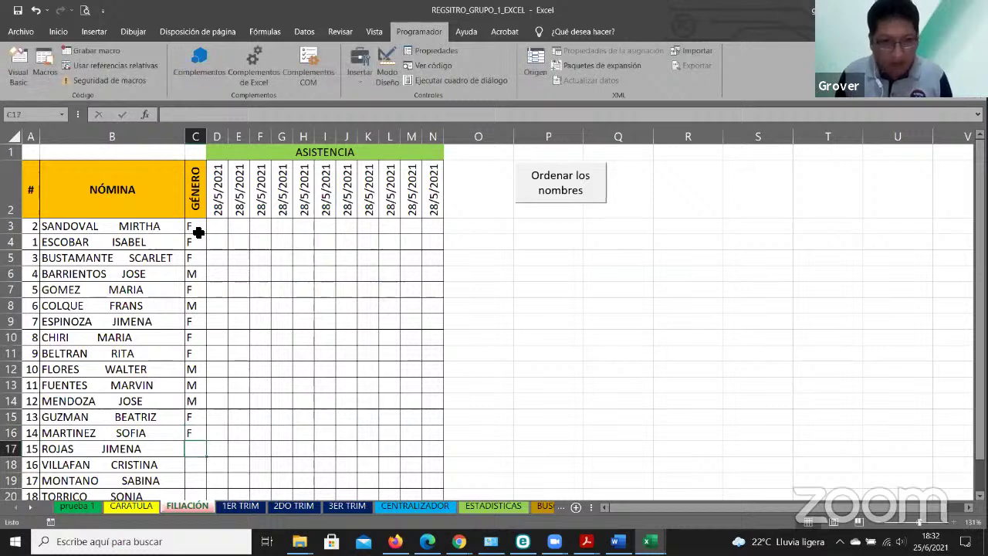
type("F")
key("Return")
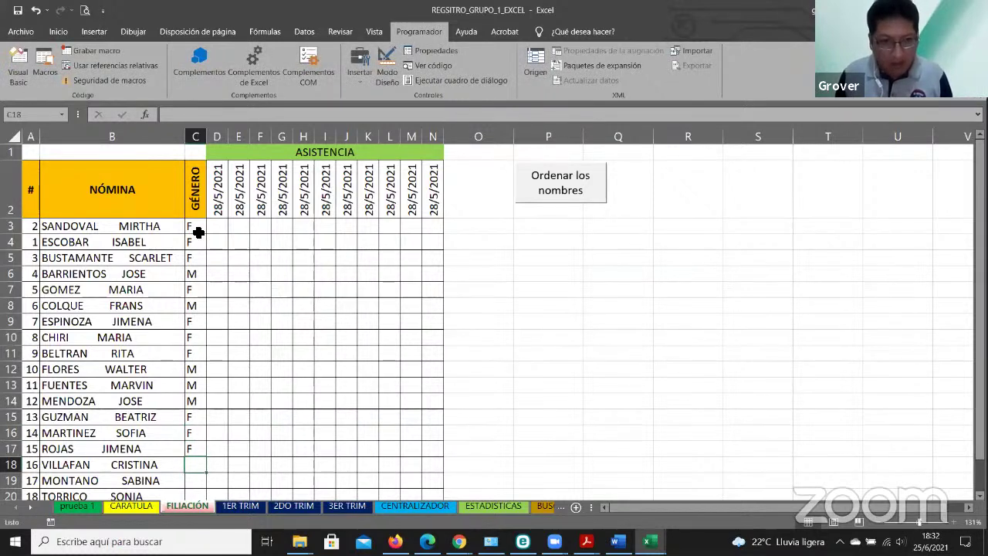
type("F")
key("Return")
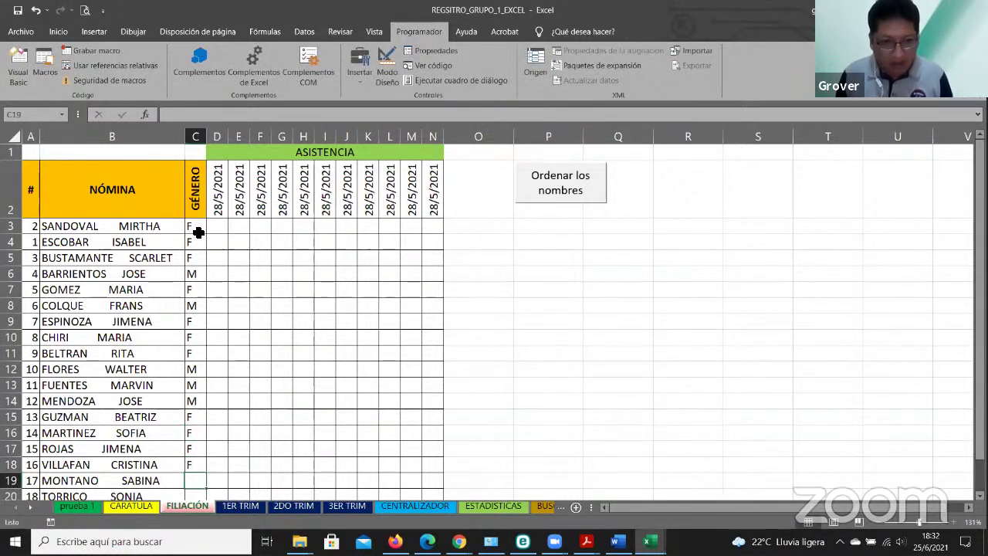
type("F")
key("Return")
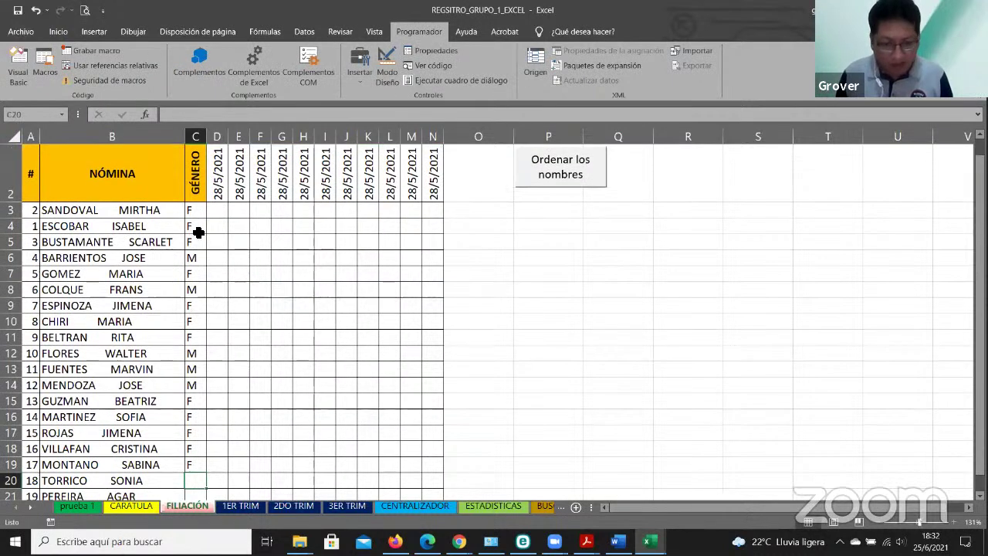
type("F")
key("Return")
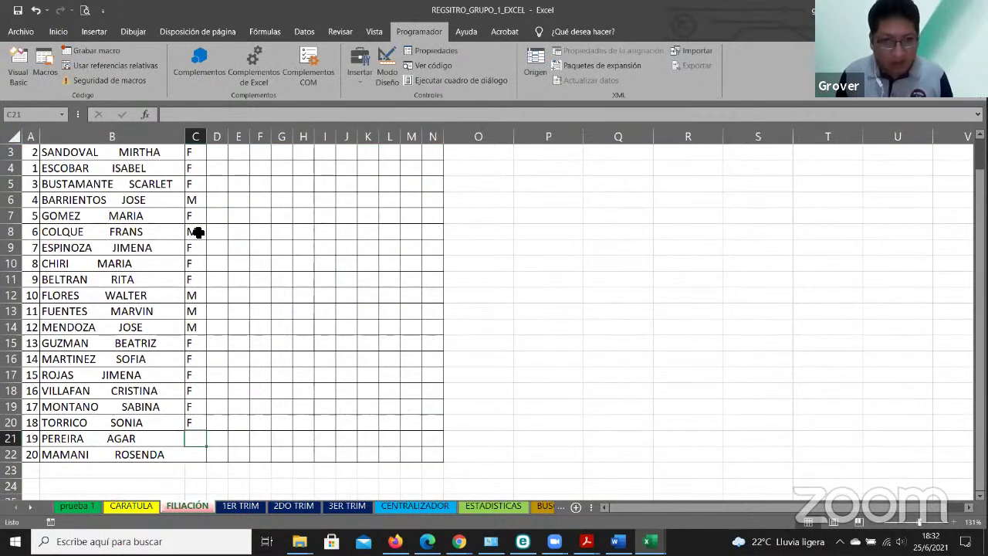
type("F")
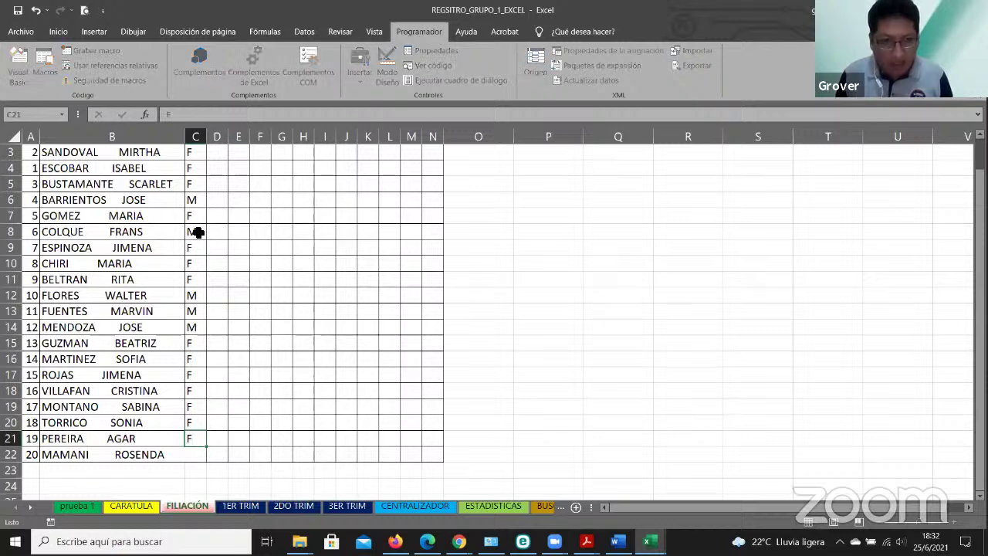
key("Return")
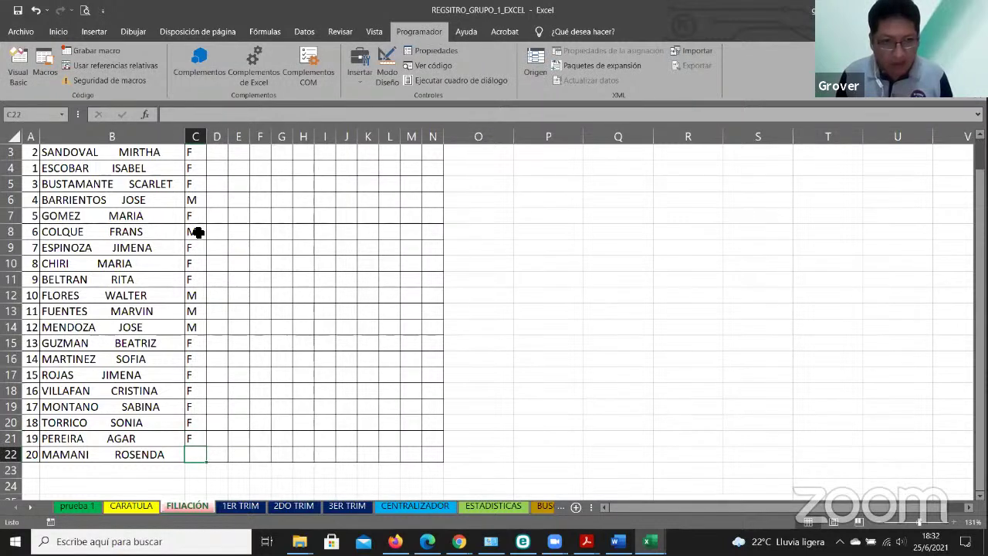
type("F")
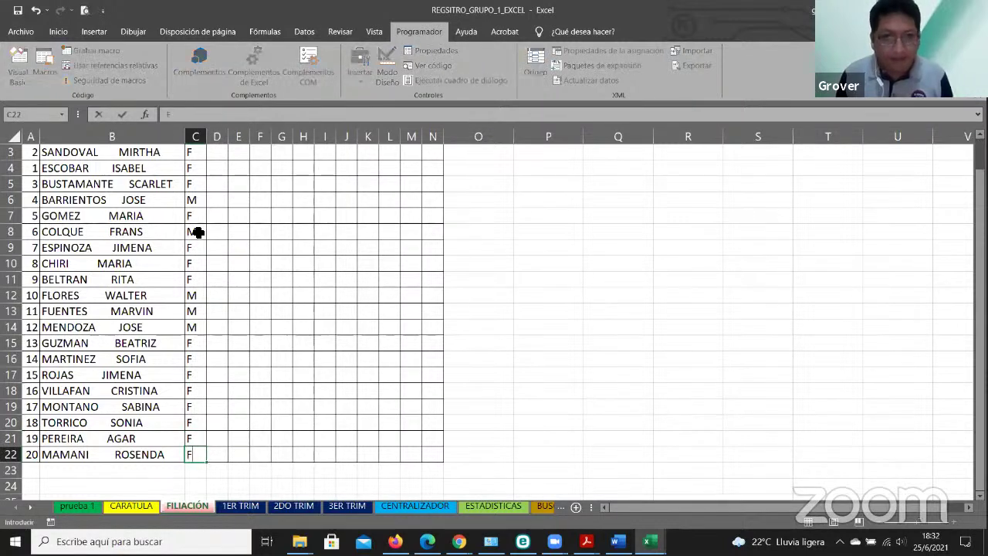
key("Return")
- Run the 'Ordenar los nombres' button so the 20 names start with BARRIENTOS JOSE
scroll(196, 193, "up", 1)
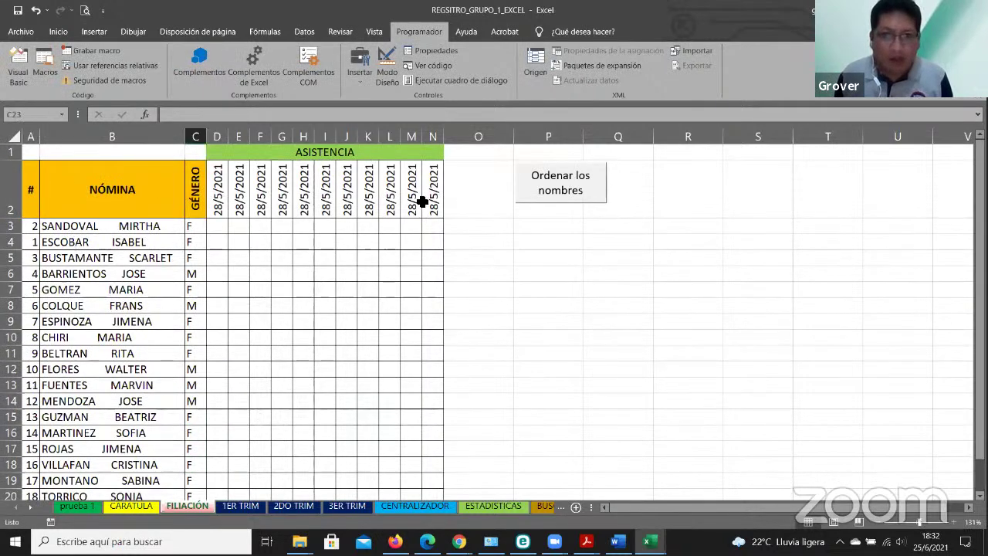
left_click(551, 193)
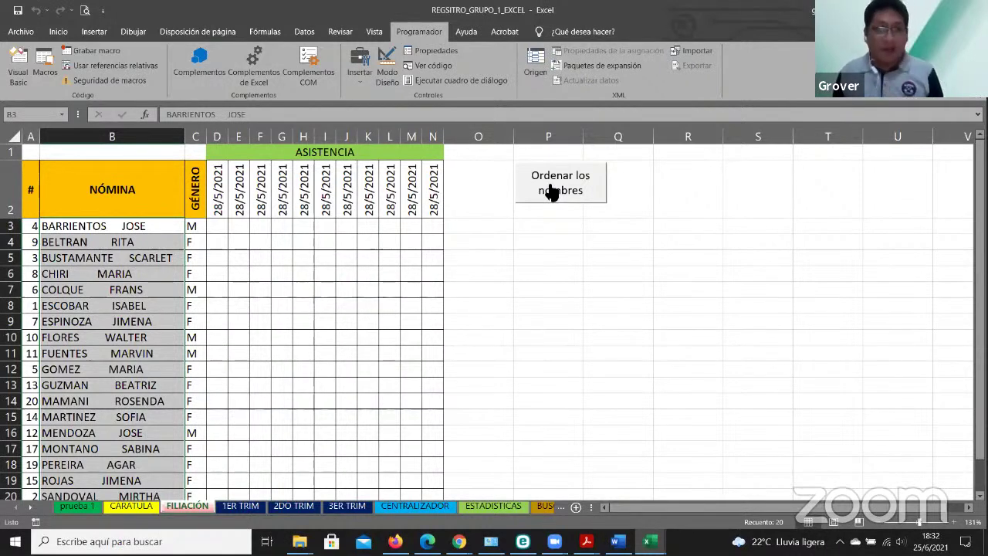
scroll(549, 273, "down", 1)
scroll(549, 274, "up", 1)
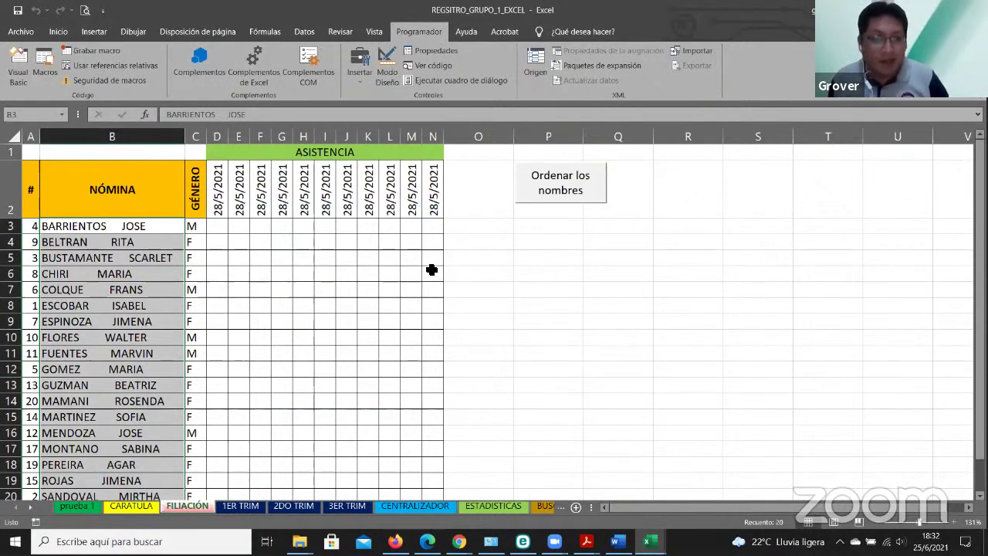
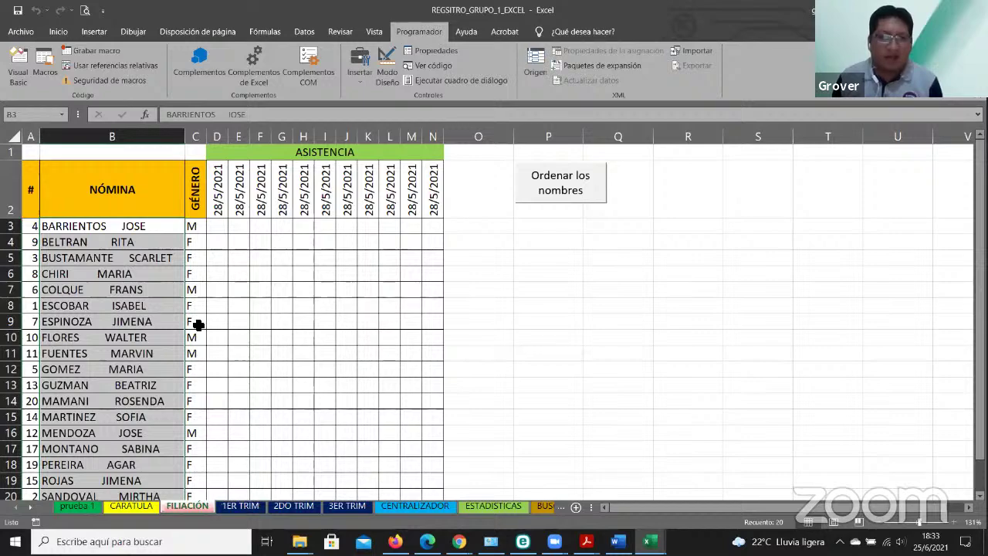
- Open the 1ER TRIM sheet, look over the grades and check the first student name's formula
left_click(248, 510)
left_click(247, 510)
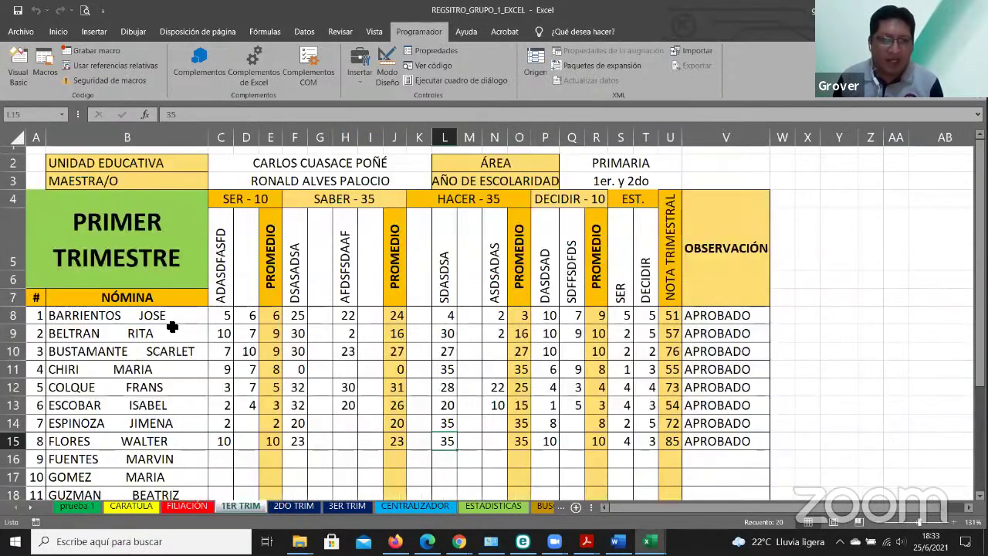
scroll(174, 383, "down", 2)
scroll(173, 386, "down", 2)
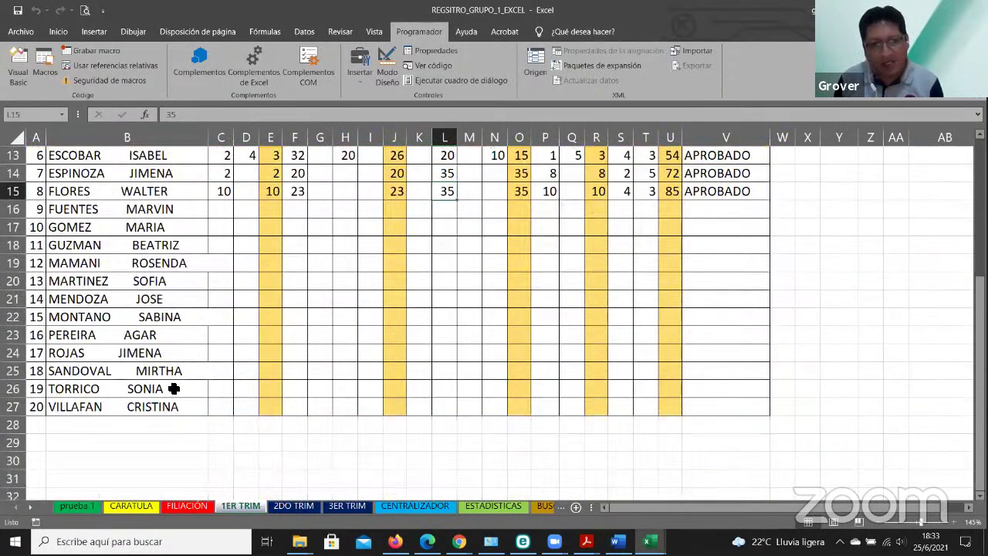
scroll(174, 386, "up", 2)
scroll(174, 388, "up", 2)
scroll(174, 388, "down", 2)
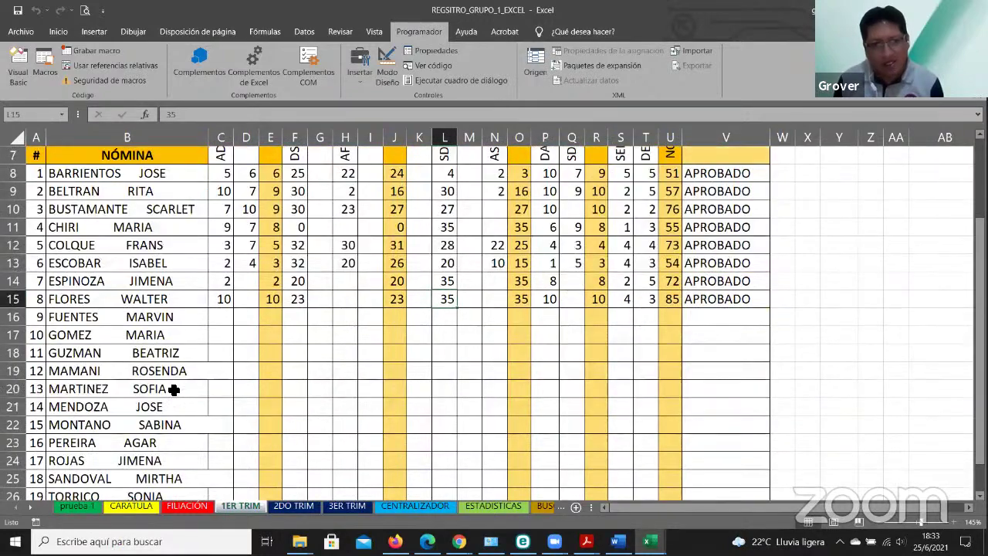
scroll(174, 387, "up", 2)
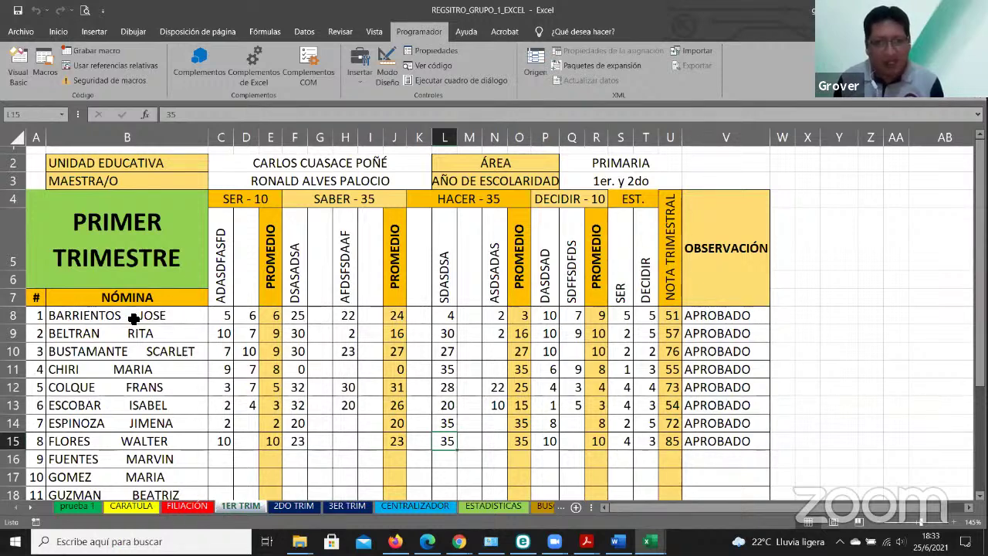
left_click(134, 319)
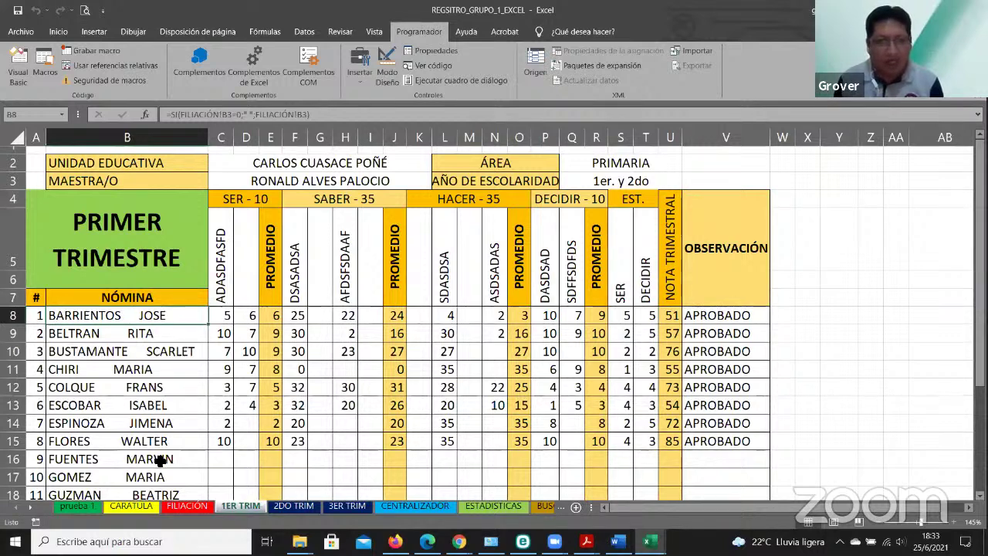
- Select the SER grades in C5:D27
scroll(171, 448, "down", 1)
scroll(172, 446, "up", 1)
scroll(171, 444, "down", 1)
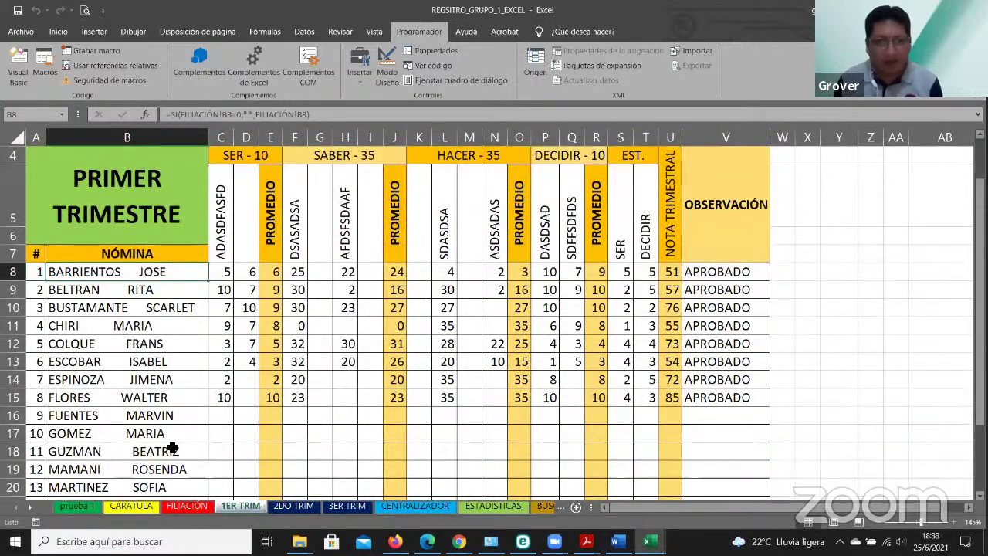
scroll(177, 441, "down", 1)
scroll(345, 363, "up", 1)
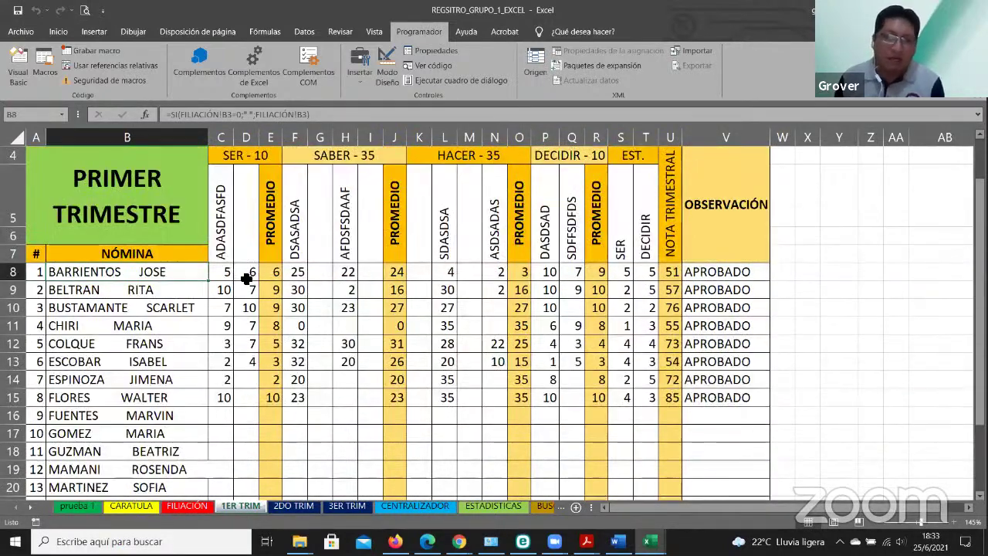
left_click_drag(221, 272, 249, 488)
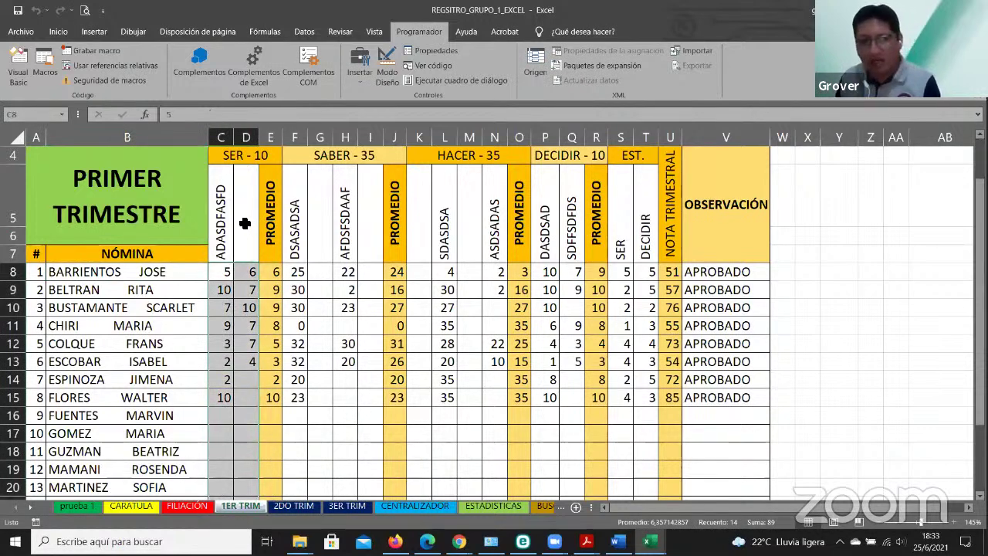
mouse_move(259, 223)
left_mouse_down()
mouse_move(248, 478)
mouse_move(248, 461)
left_mouse_up()
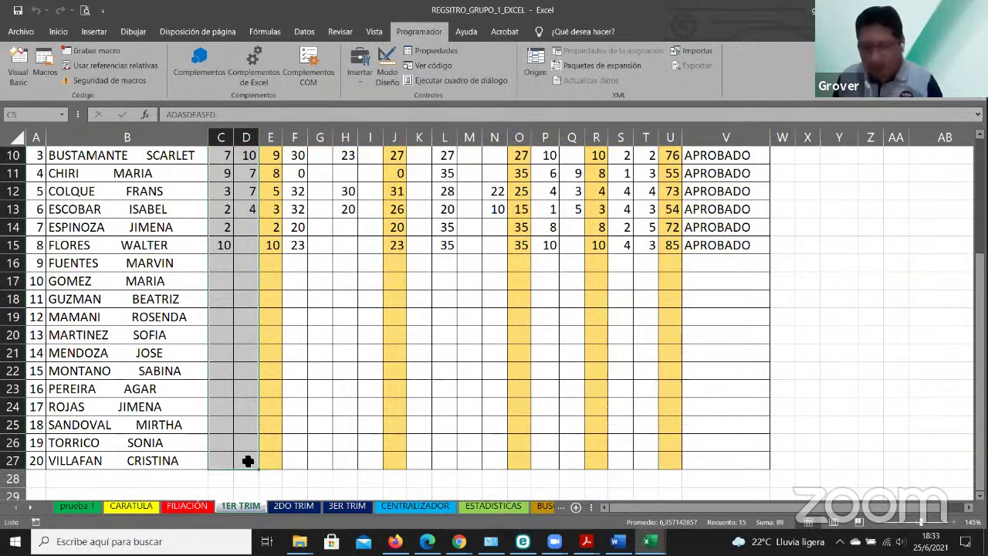
scroll(259, 449, "up", 3)
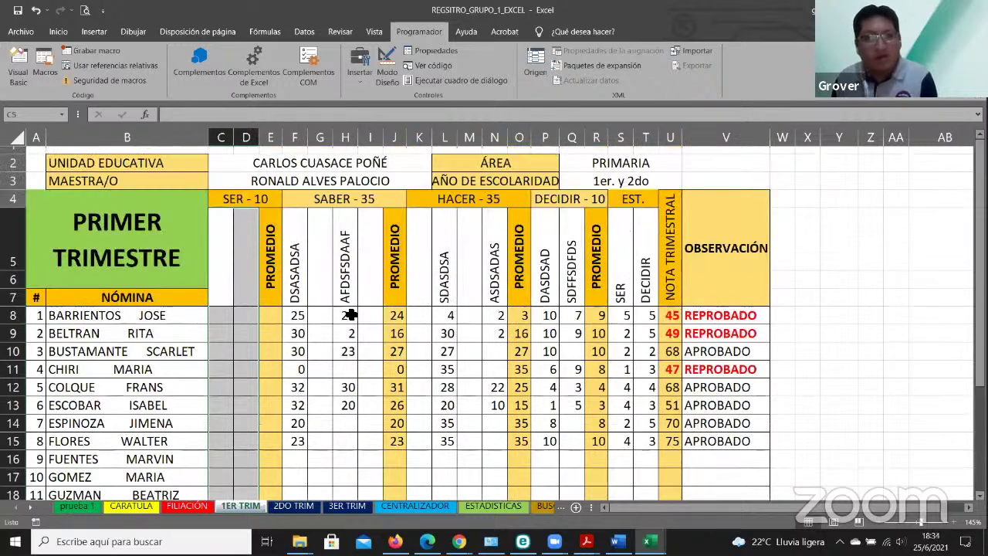
mouse_move(293, 231)
left_mouse_down()
mouse_move(379, 473)
mouse_move(382, 433)
mouse_move(382, 471)
left_mouse_up()
key("Delete")
scroll(448, 349, "up", 2)
left_click_drag(420, 254, 507, 469)
key("Delete")
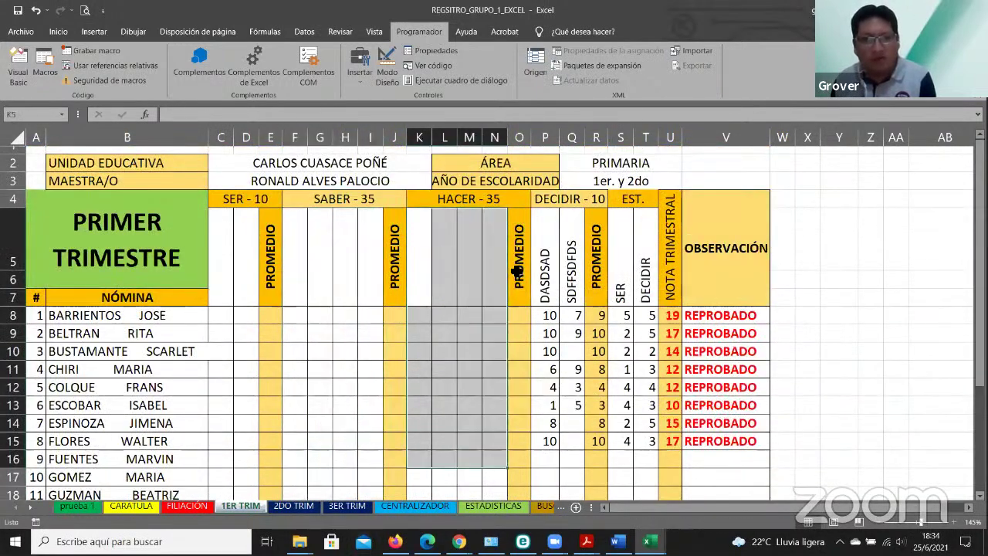
left_click_drag(541, 258, 574, 478)
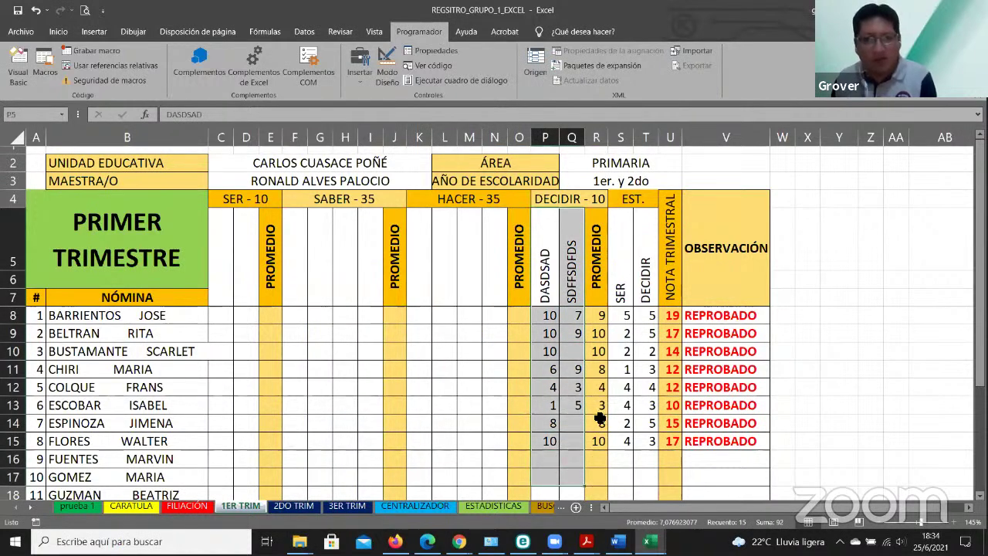
key("Delete")
left_click_drag(620, 281, 654, 373)
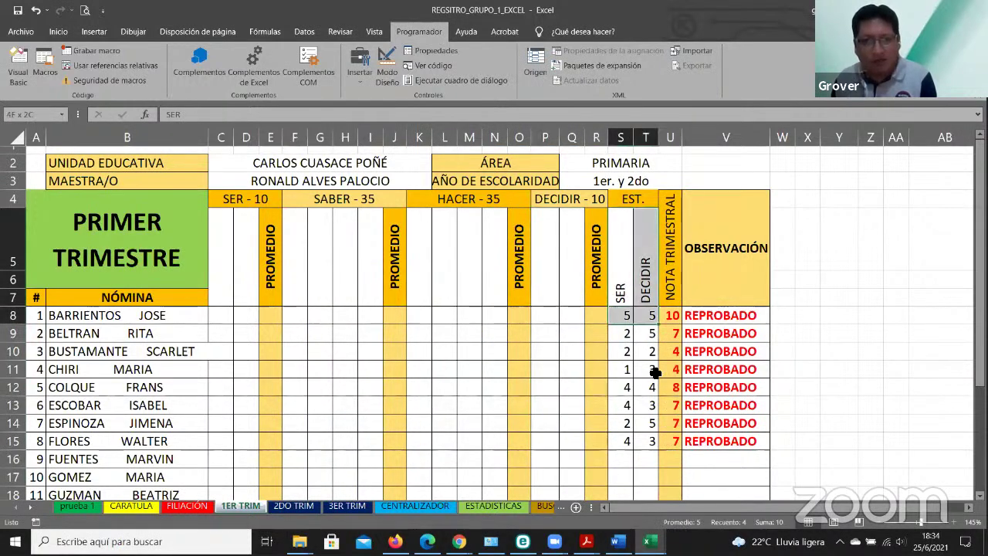
left_click_drag(627, 316, 644, 479)
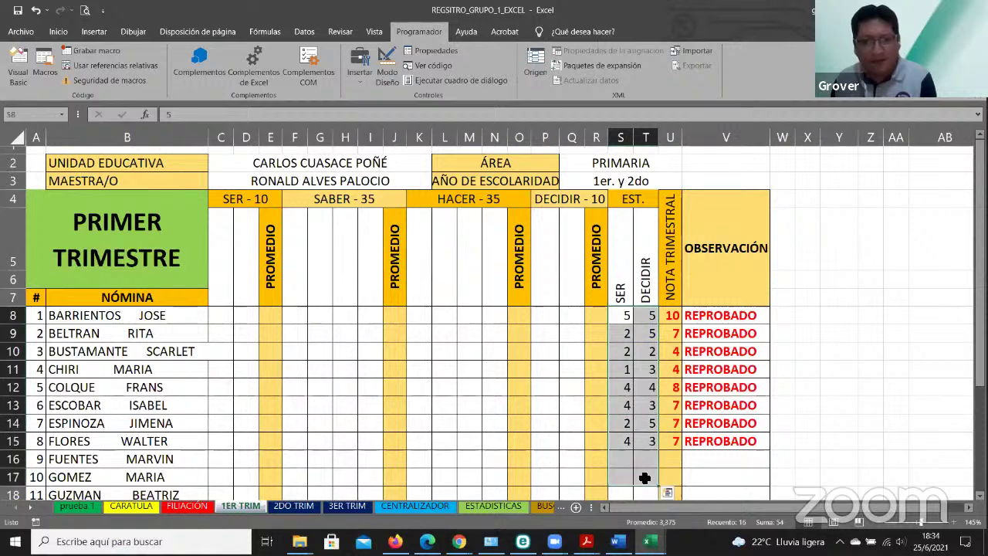
key("Delete")
key("ctrl+z")
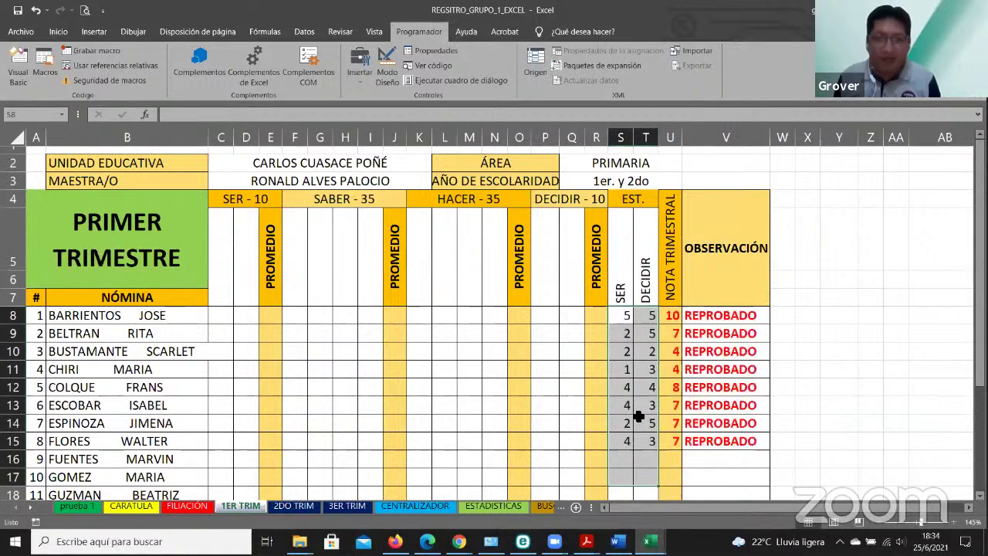
key("ctrl+z")
key("ctrl+z")
key("ctrl+z")
key("ctrl+z")
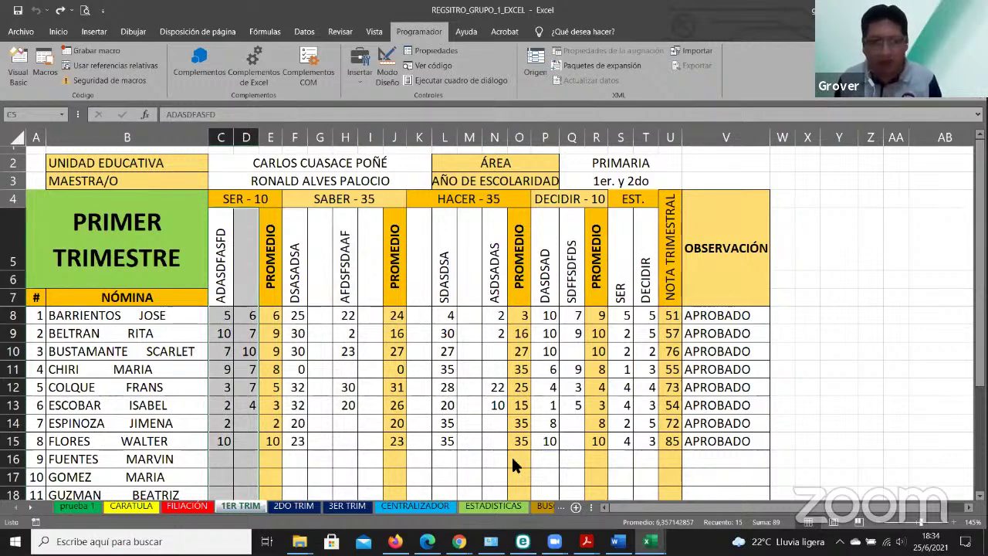
left_click(345, 389)
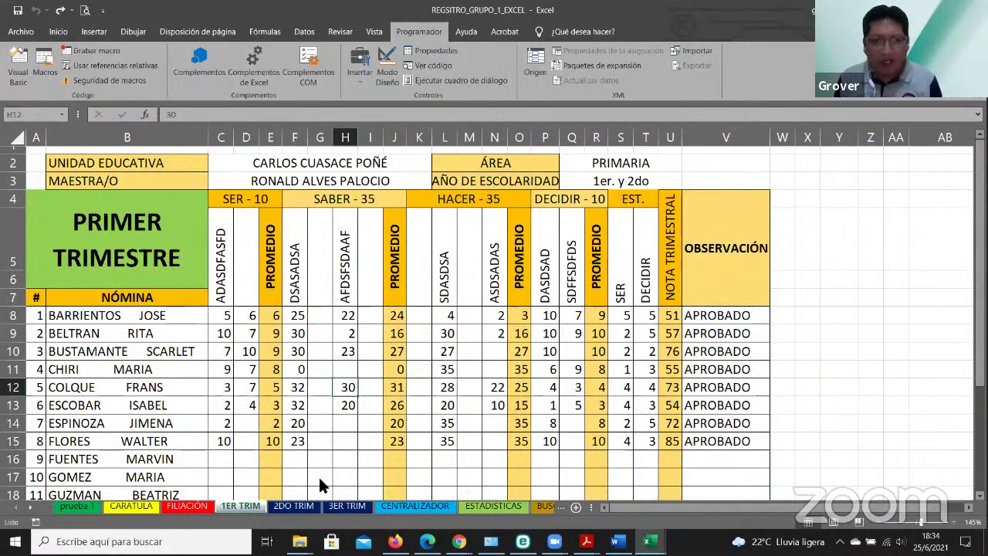
- On the 2DO TRIM sheet, enter SER grades in column C from C9 down to C15
left_click(308, 506)
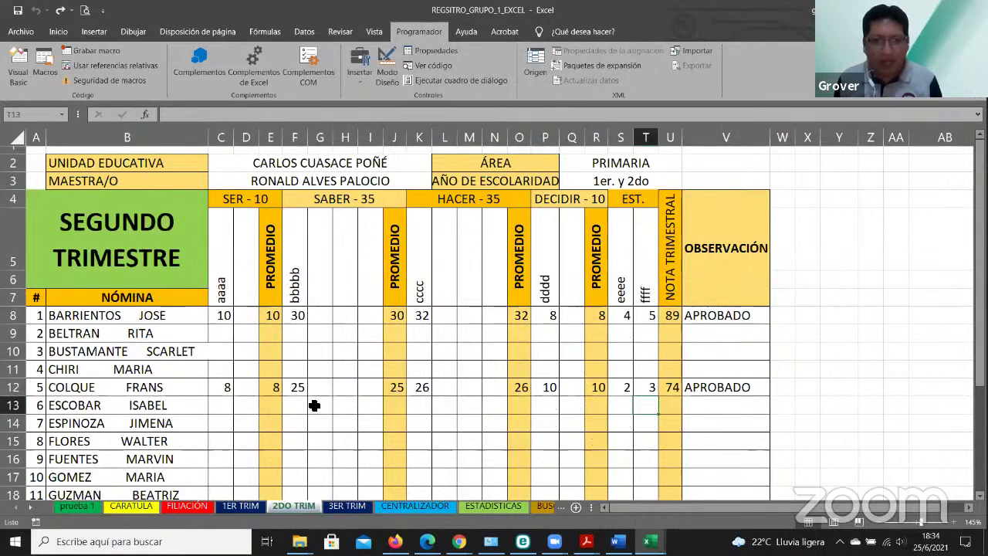
left_click(224, 331)
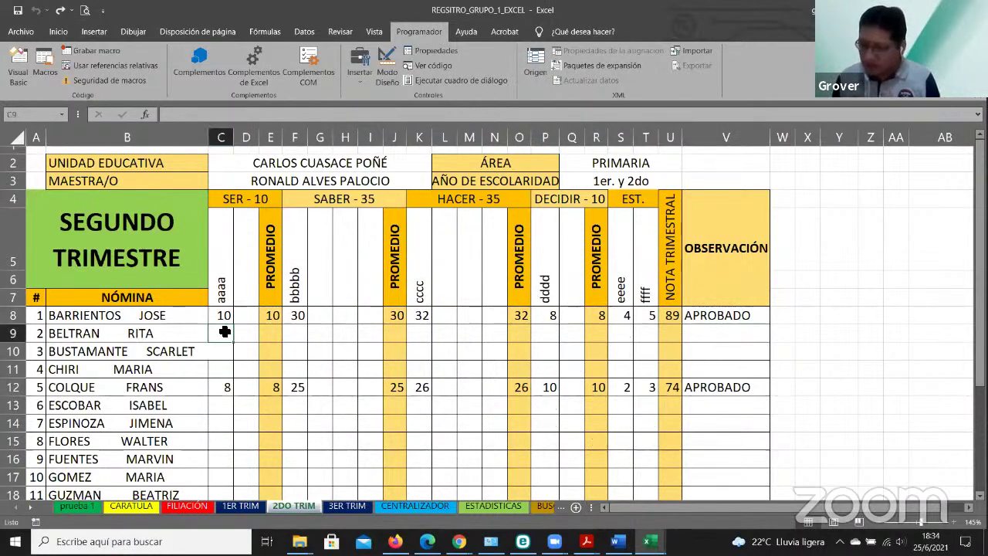
type("5")
key("Return")
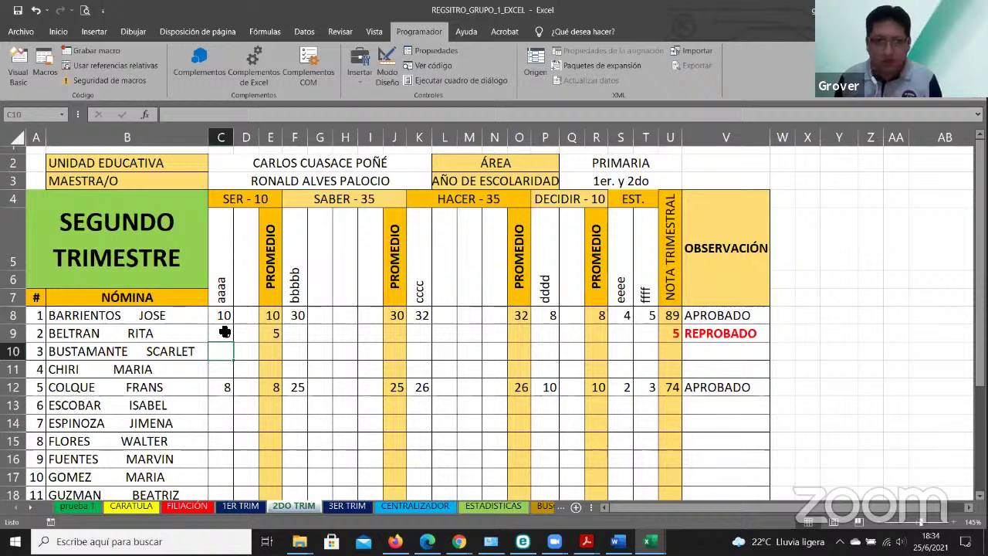
type("8")
key("Return")
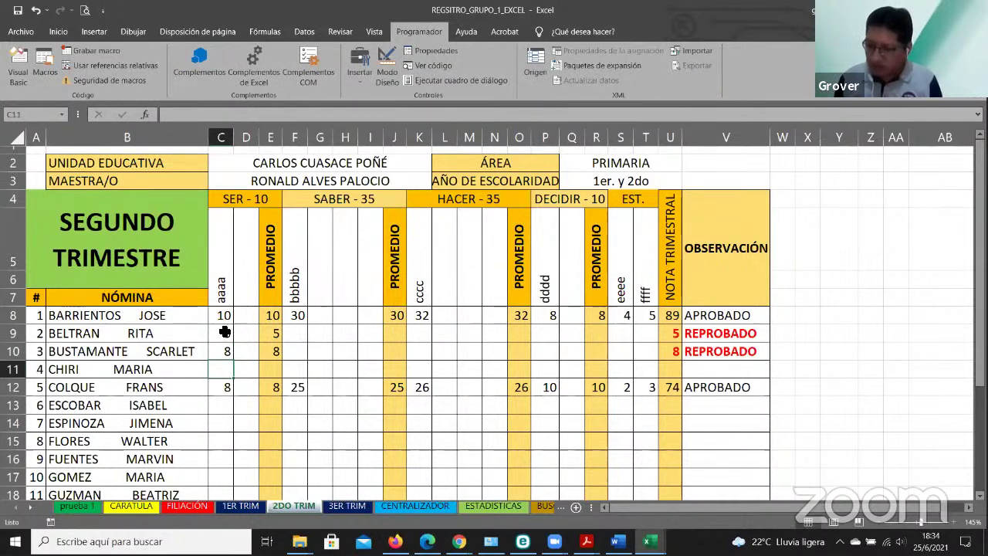
type("7")
key("Return")
key("Return")
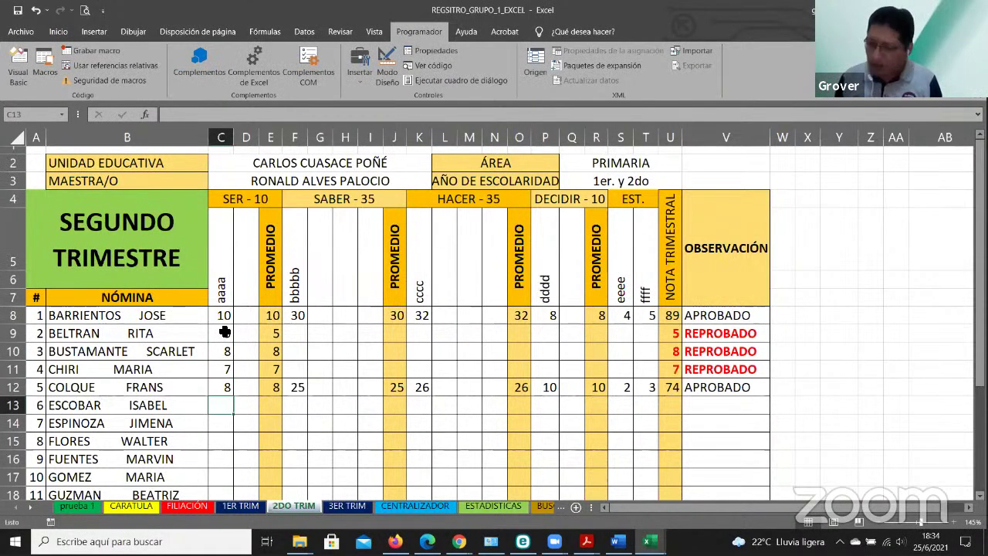
type("5")
key("Return")
type("7")
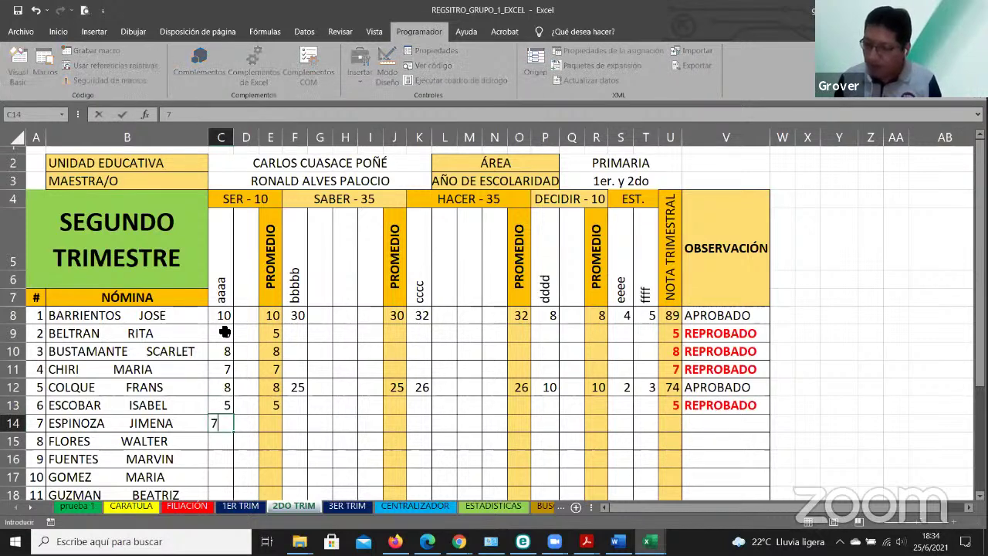
key("Return")
type("10")
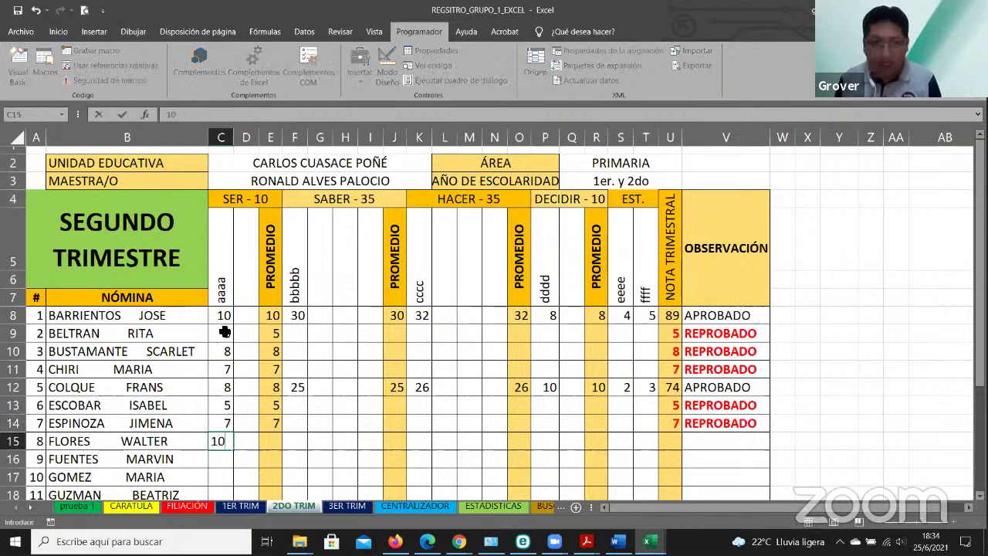
key("Right")
key("Right")
- Enter SABER grades 25, 23 and 34 in F9:F11, skipping graded row 12
key("Up")
key("Up")
key("Up")
key("Up")
key("Right")
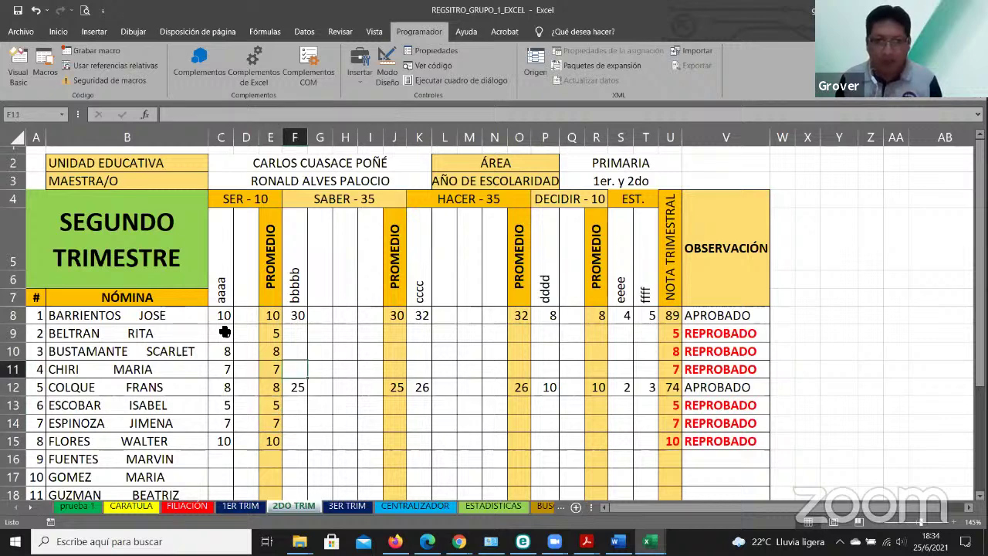
key("Up")
key("Up")
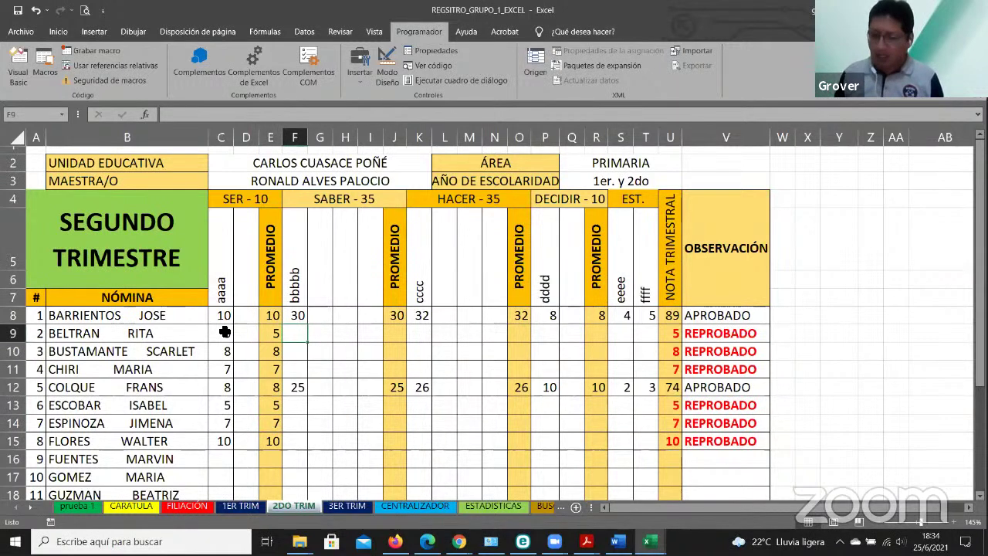
type("25")
key("Return")
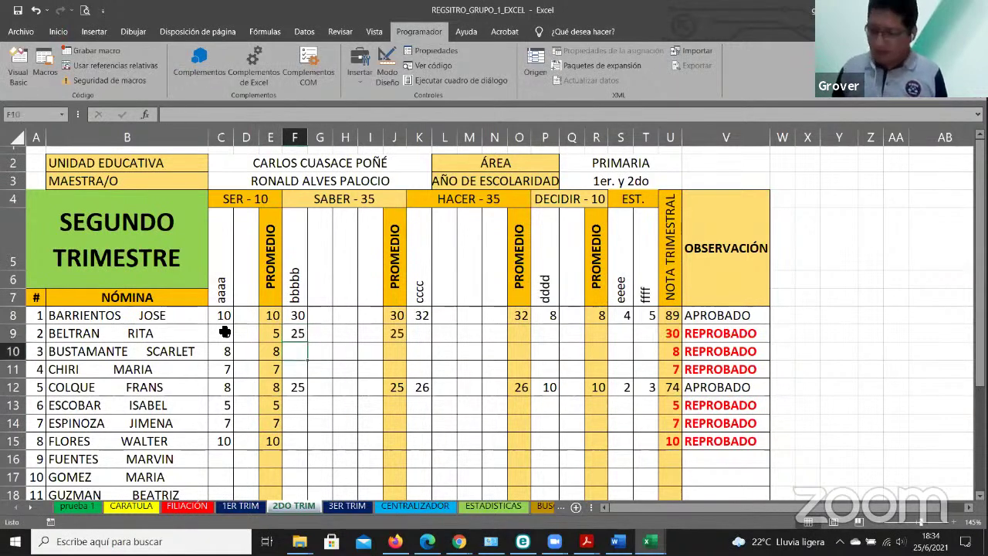
type("23")
key("Return")
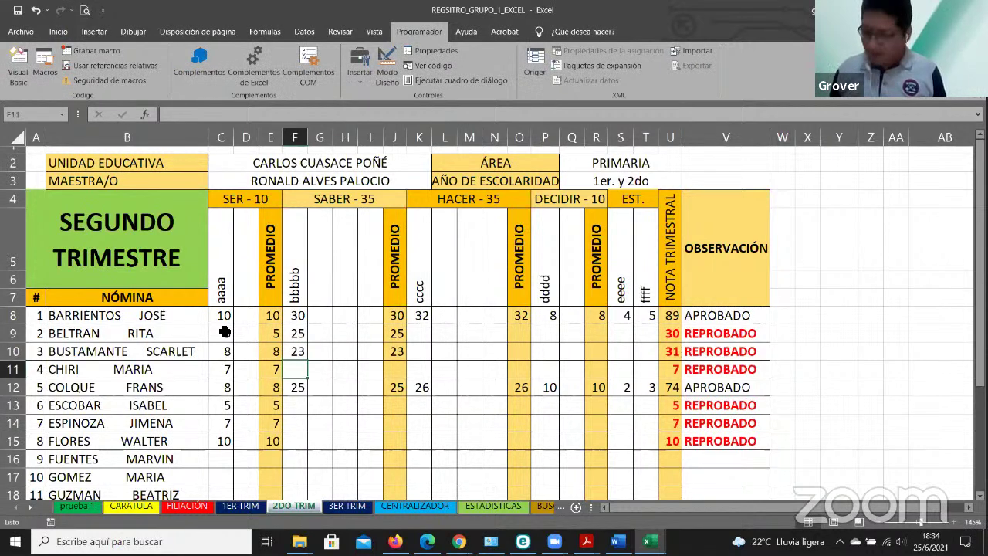
type("34")
key("Return")
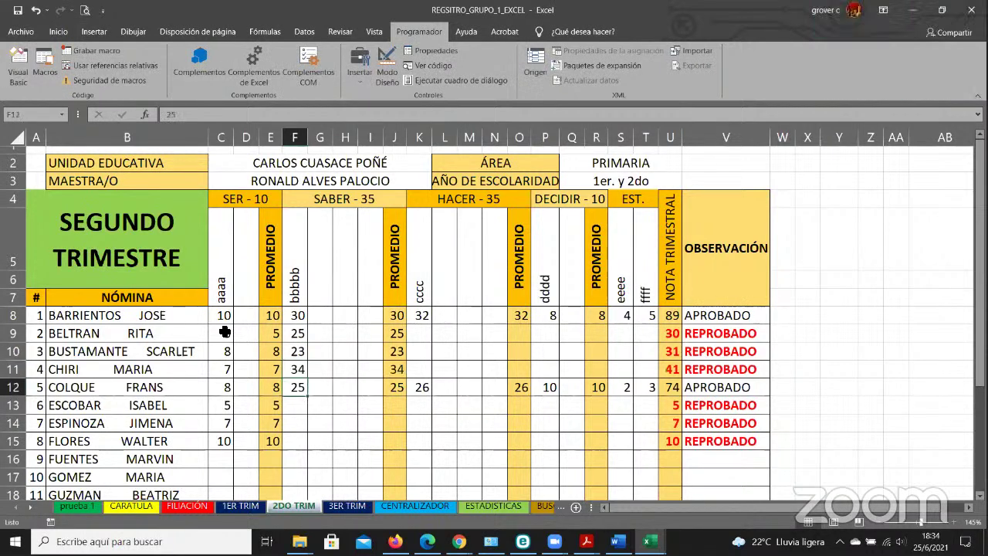
key("Return")
- Enter SABER grades 33, 30 and 29 for students 6, 7 and 8 in F13:F15
type("33")
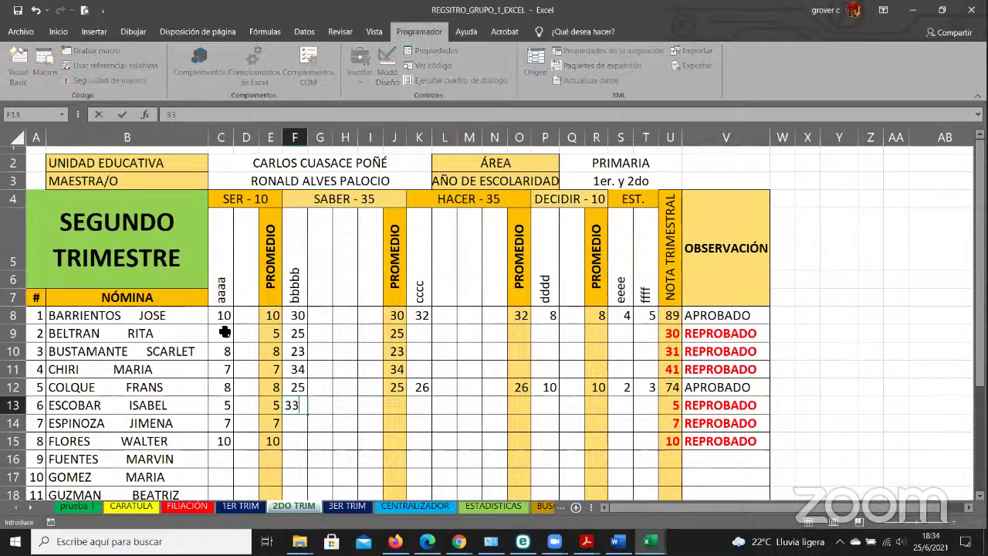
key("Return")
type("30")
key("Return")
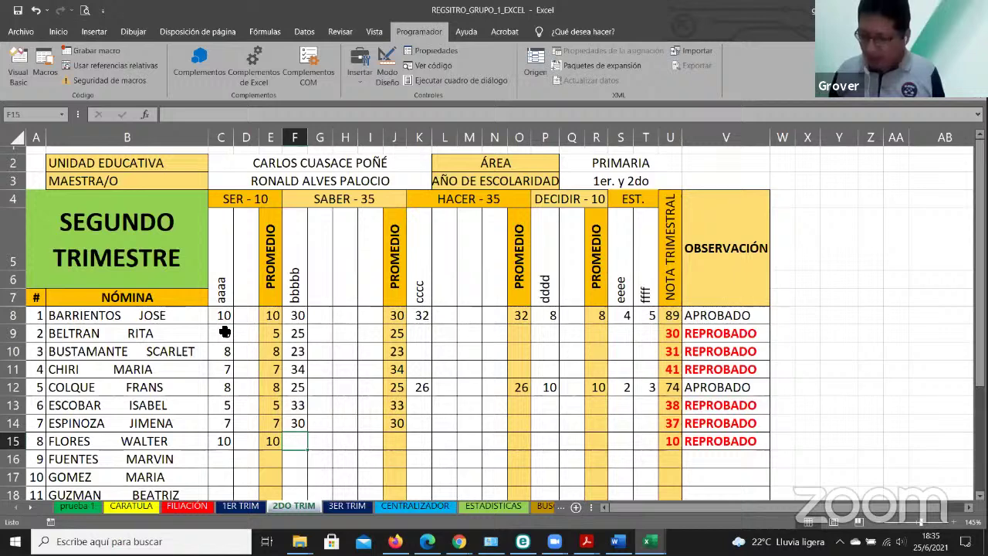
type("2")
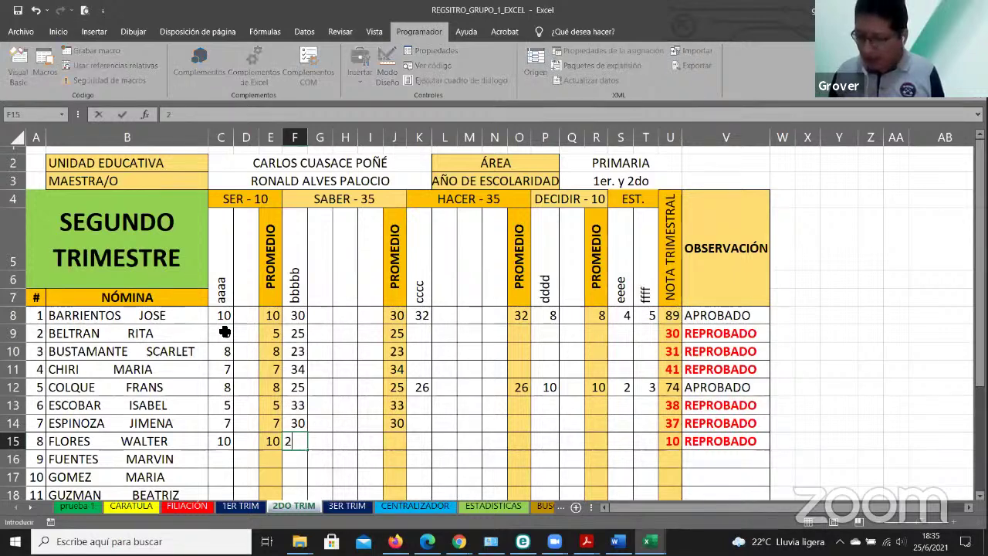
type("9")
key("Tab")
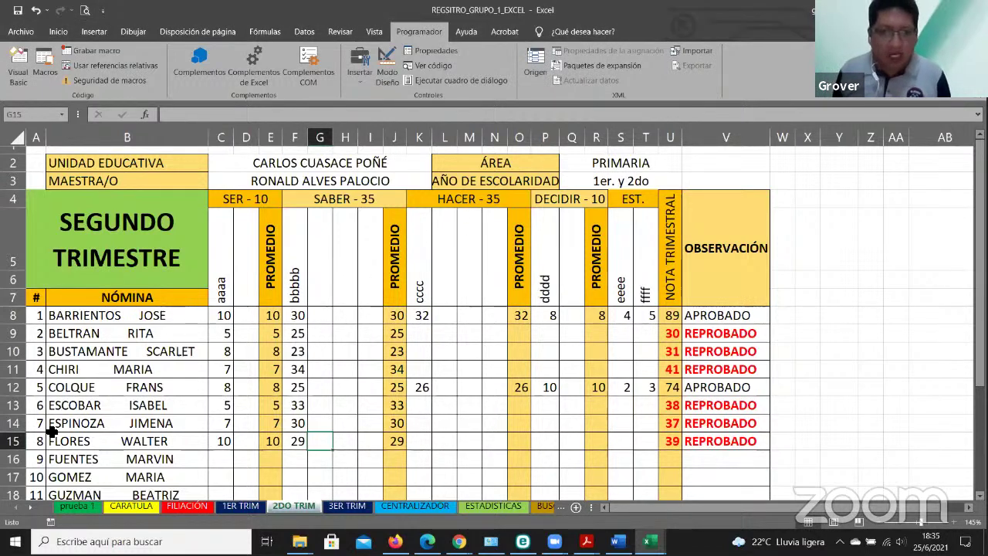
- Look over the CARATULA cover sheet and the FILIACIÓN attendance list
left_click(81, 505)
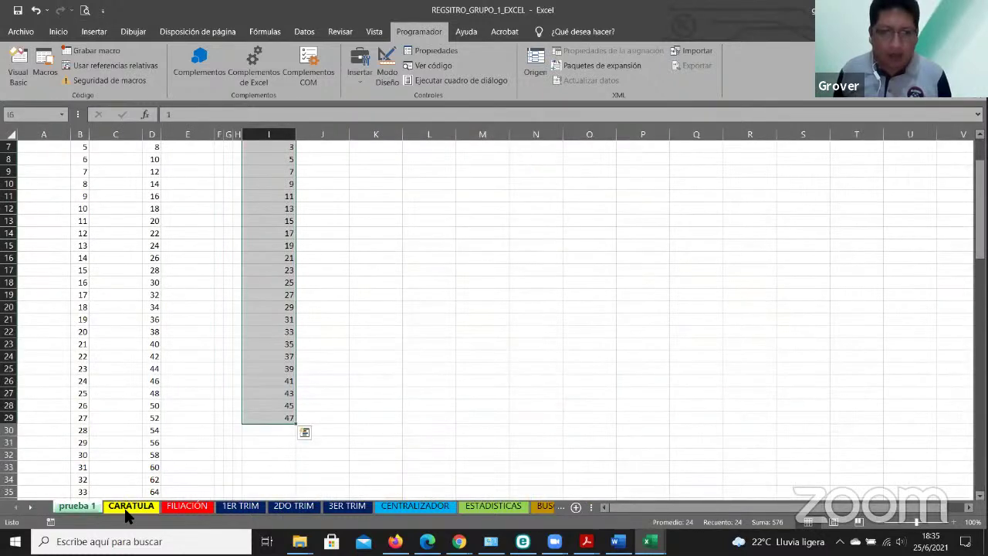
left_click(131, 506)
scroll(254, 362, "up", 2)
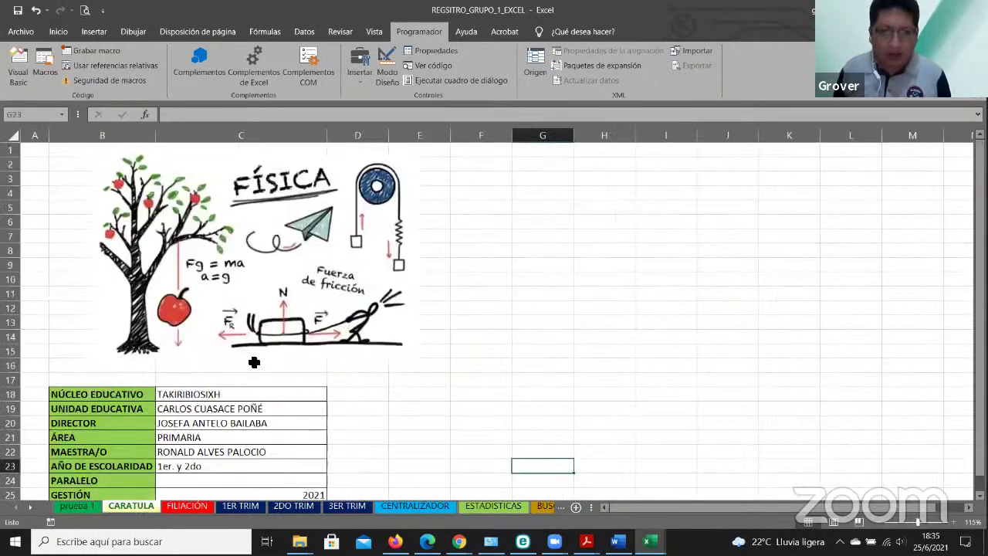
left_click(179, 507)
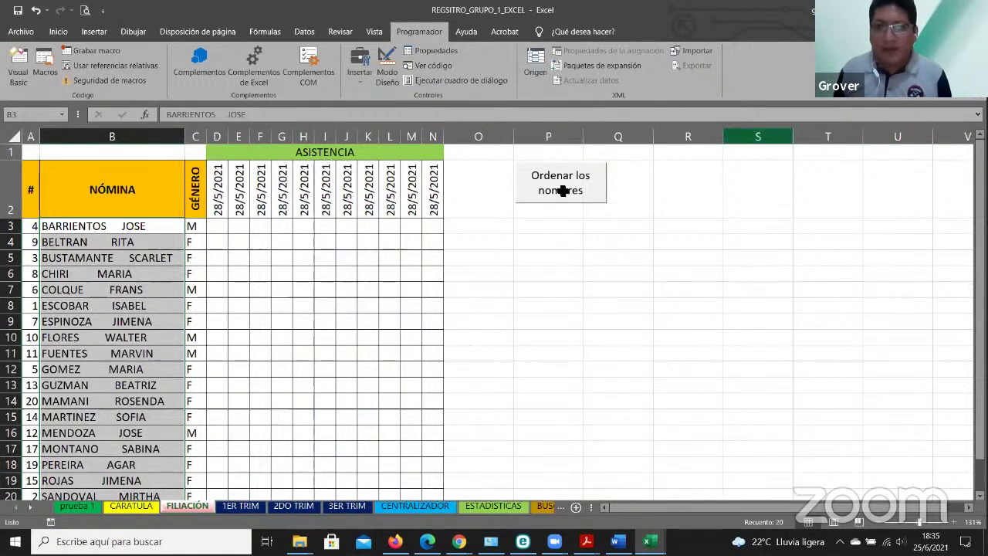
- Save the grade register workbook and bring up the overview of open windows
key("ctrl+q")
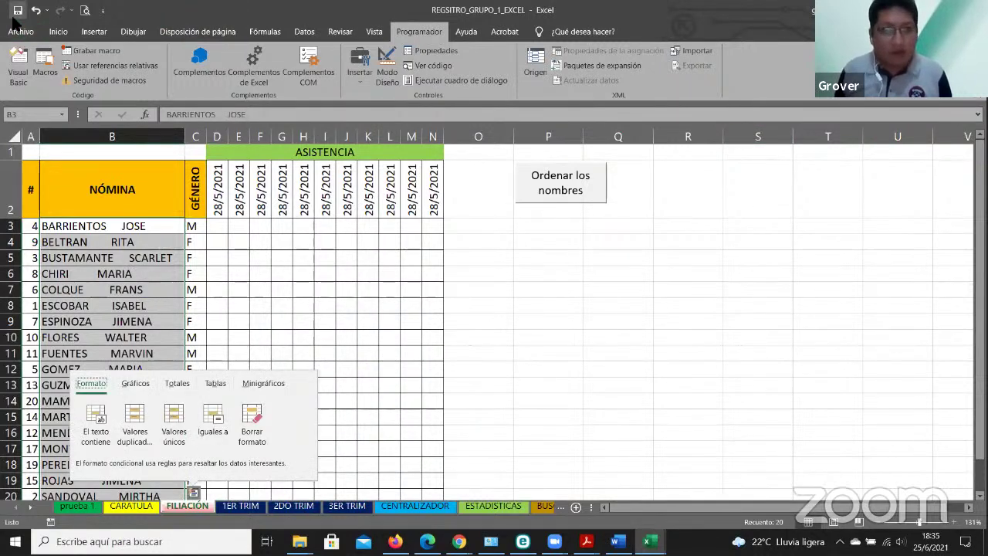
left_click(16, 12)
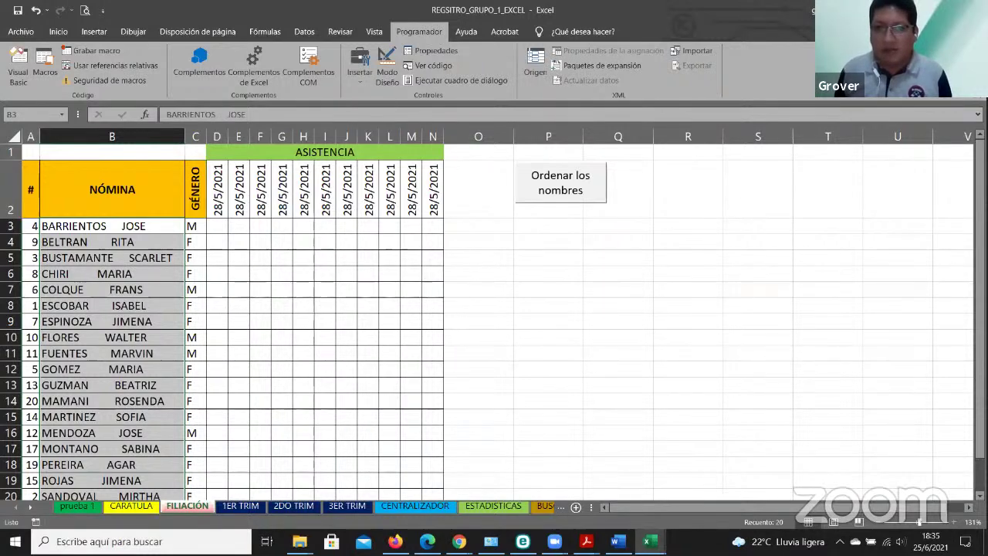
key("alt+Tab")
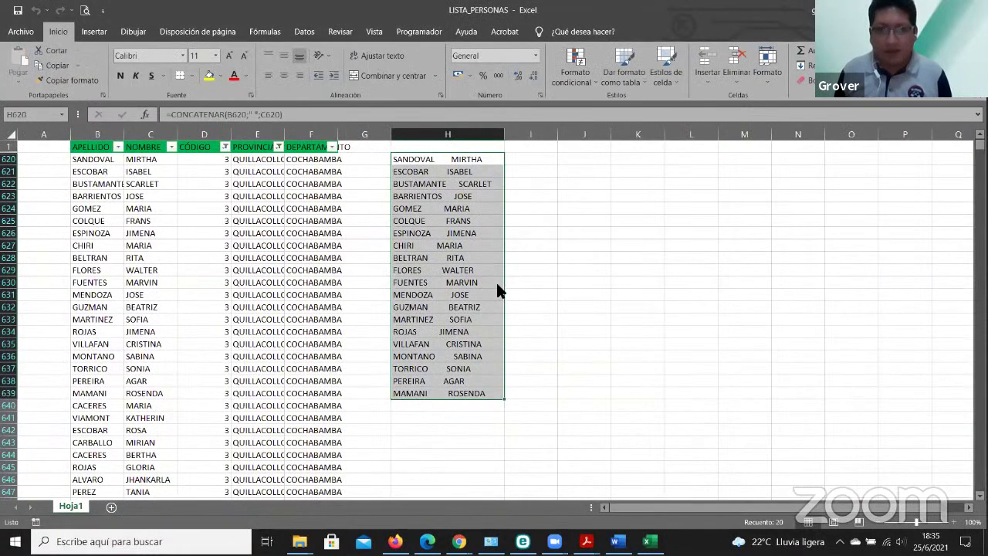
key("alt+Tab")
key("alt+Tab")
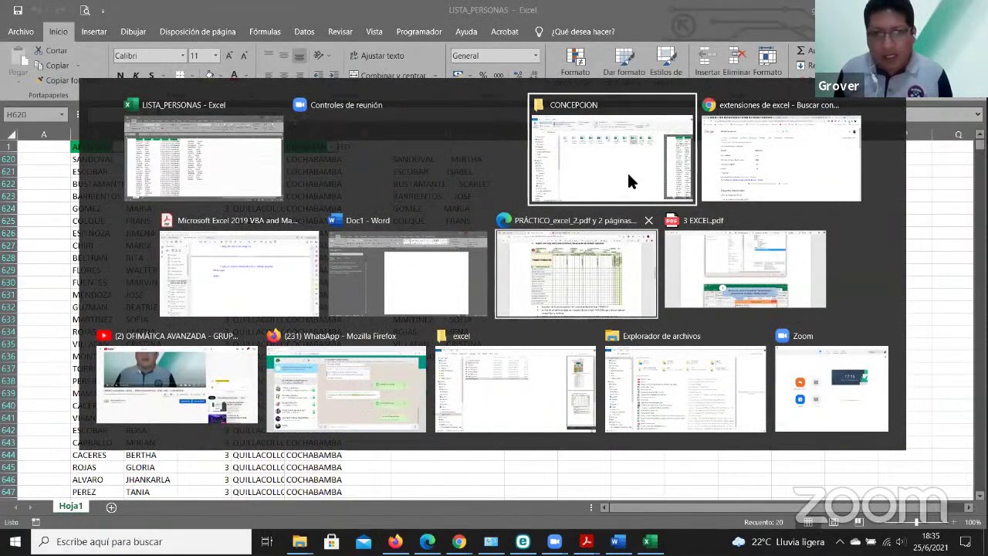
- Copy and paste the REGSITRO_GRUPO_1_EXCEL workbook within the CONCEPCION folder
left_click(626, 170)
left_click(672, 166)
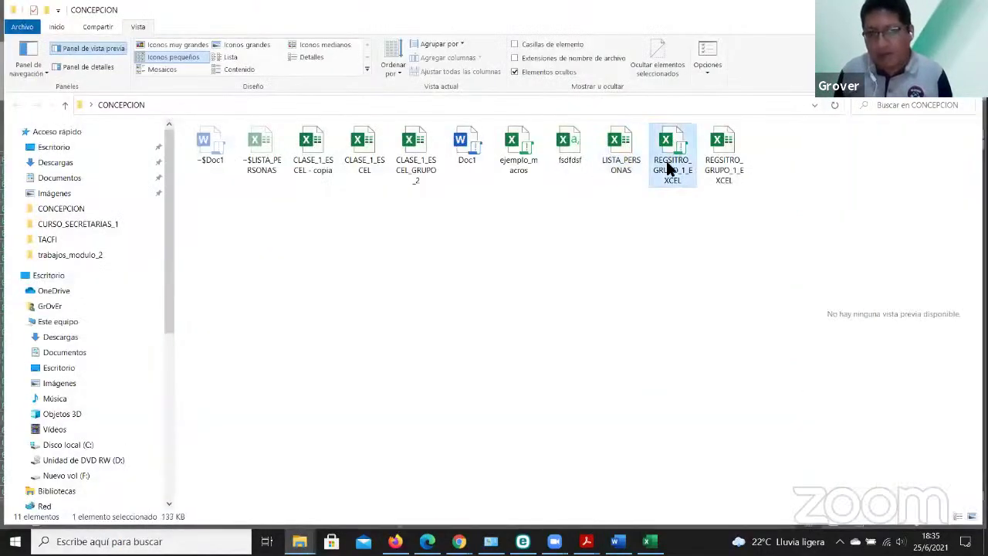
right_click(669, 168)
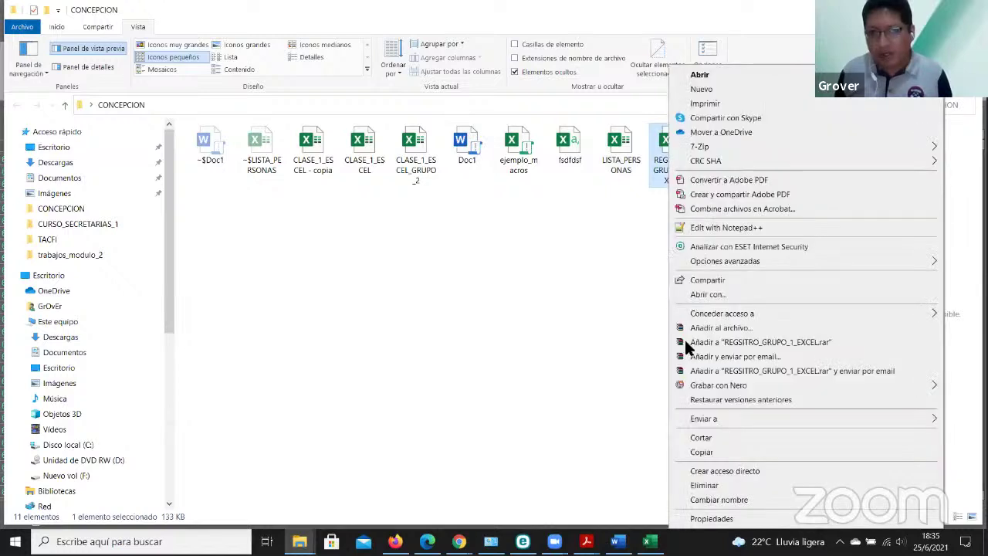
left_click(701, 449)
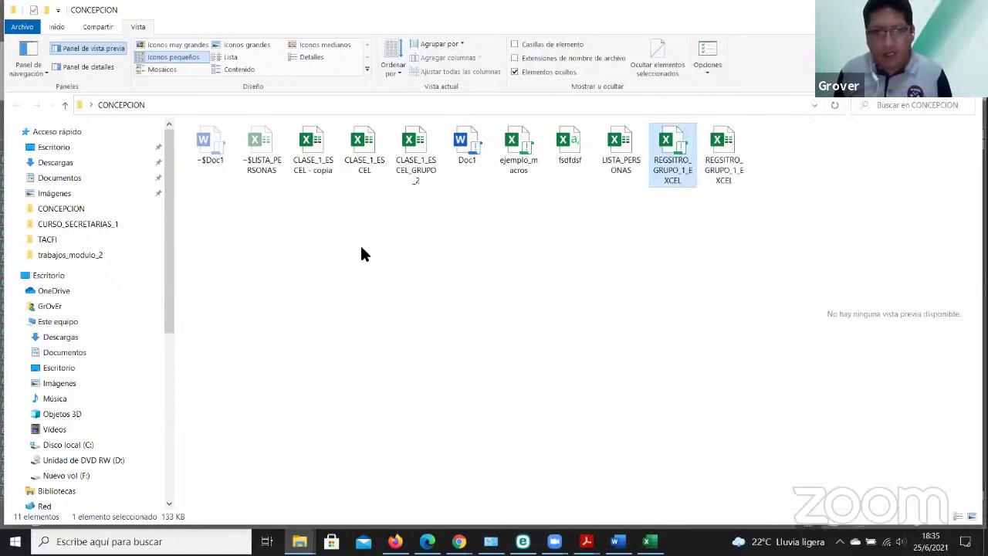
right_click(363, 248)
left_click(392, 339)
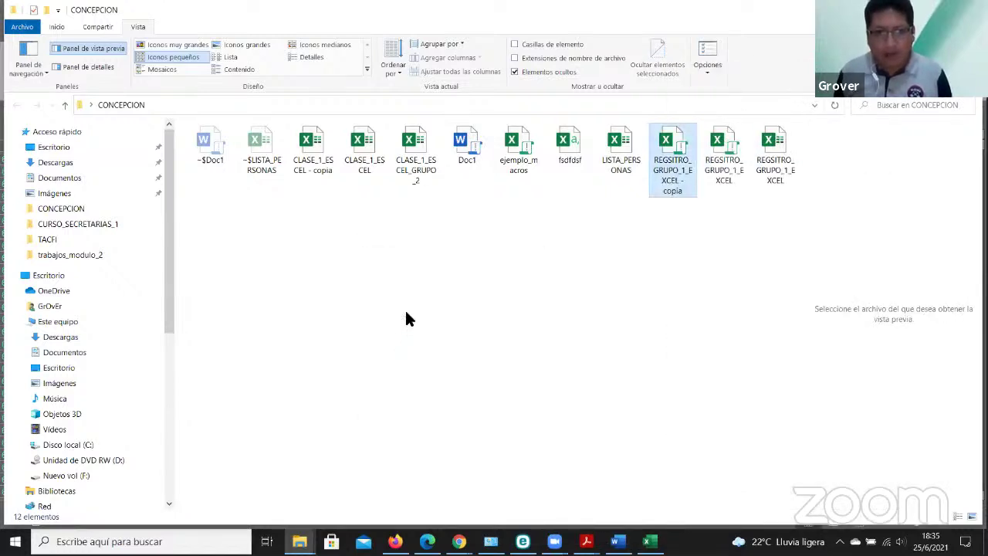
- Rename the pasted copy to REGSITRO_1RO_A
left_click(674, 179)
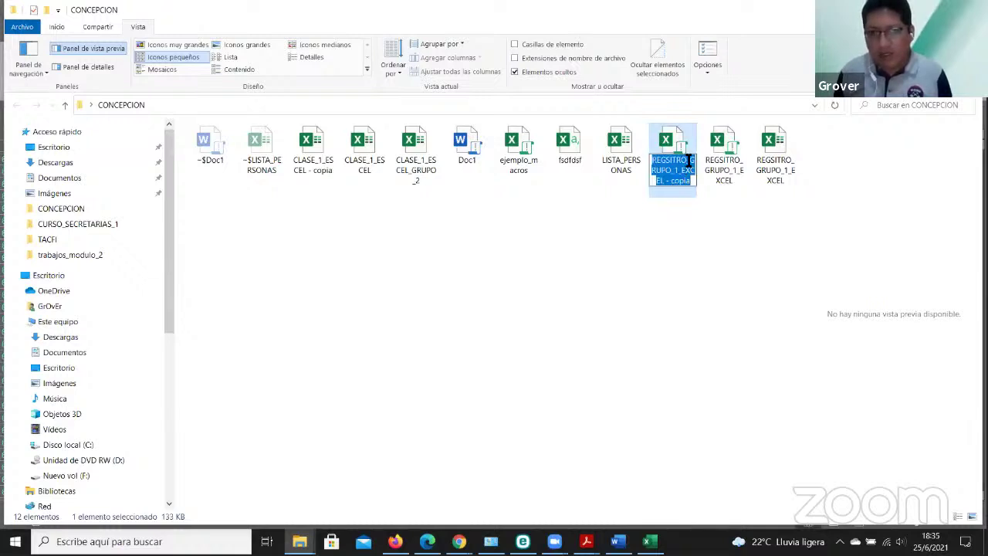
left_click(690, 161)
left_click(697, 181, "shift")
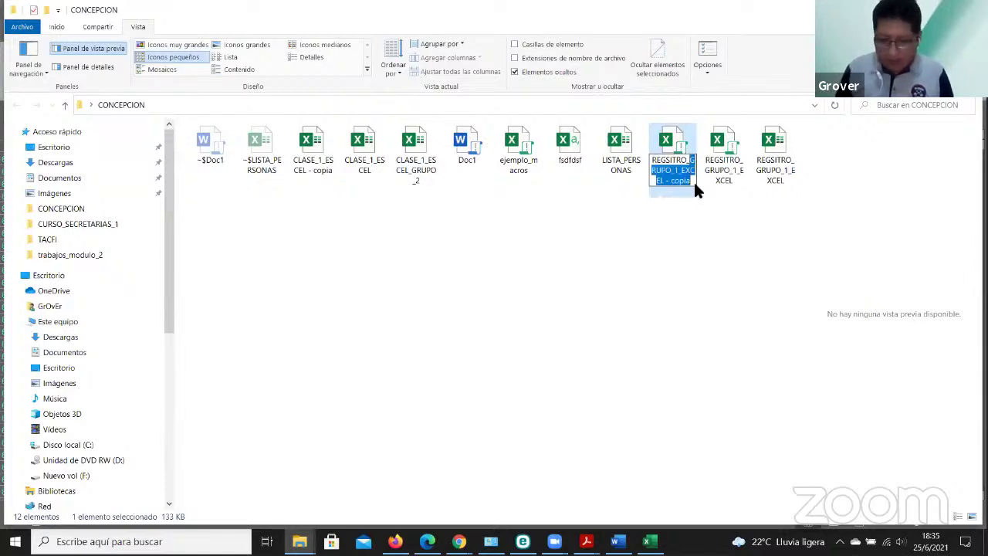
type("1RO_A")
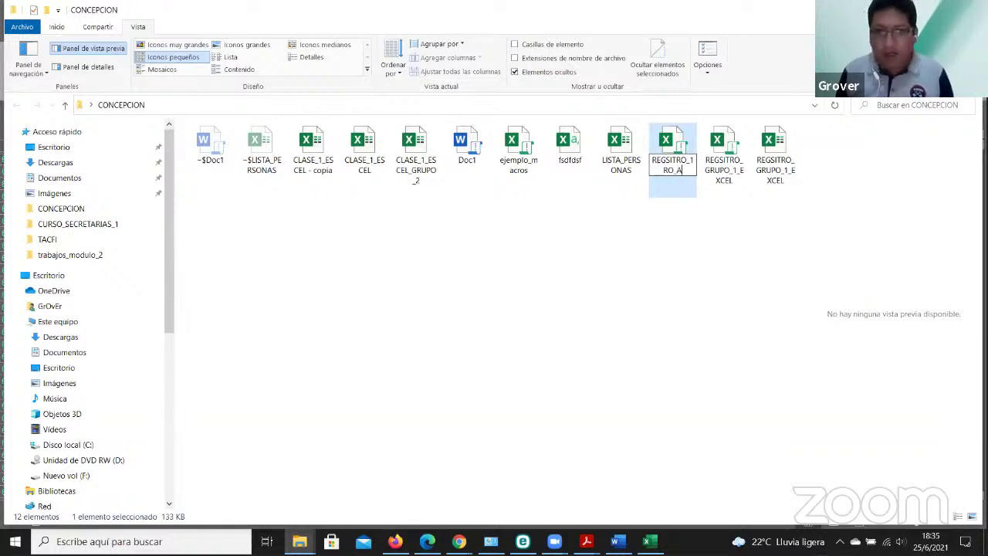
key("Return")
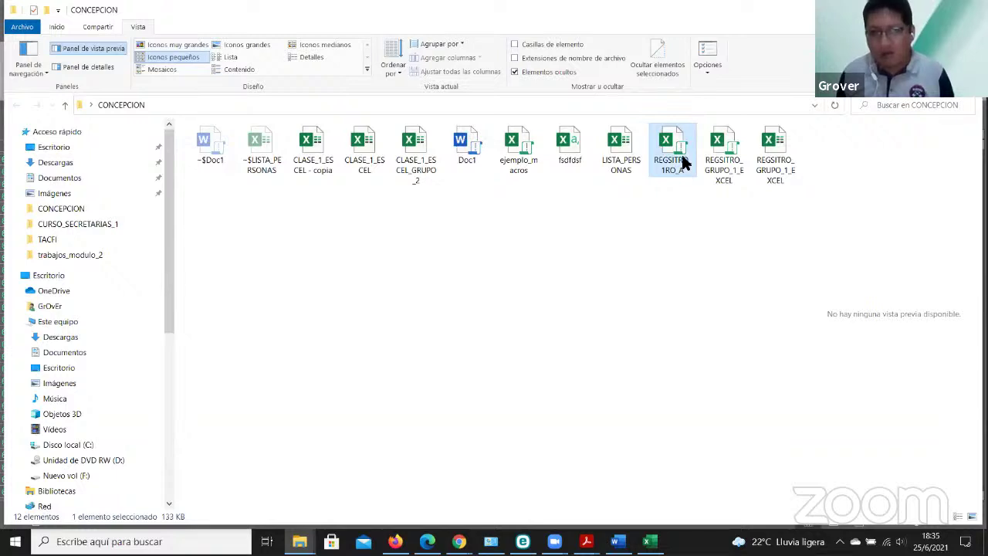
- Paste a duplicate of REGSITRO_1RO_A into the same folder
right_click(684, 159)
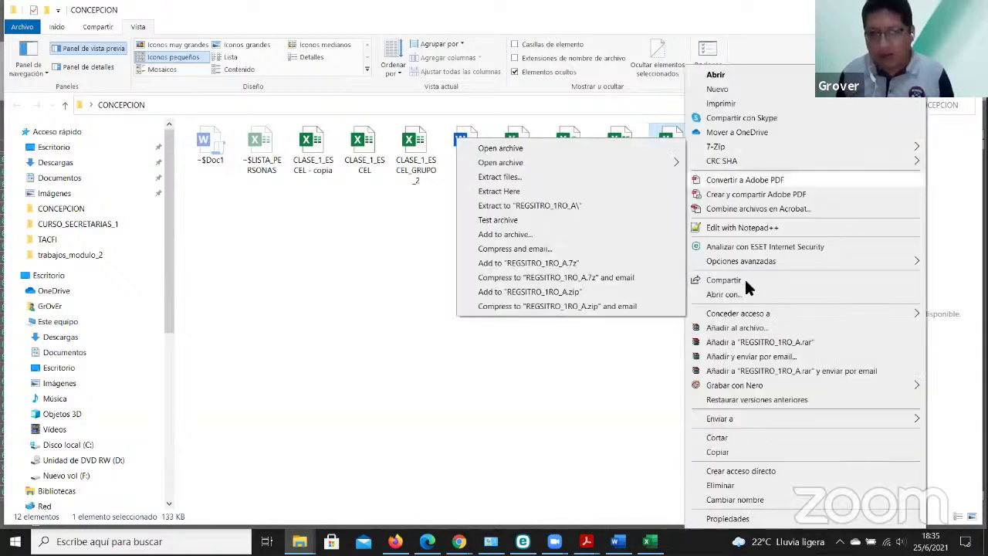
left_click(741, 454)
right_click(568, 274)
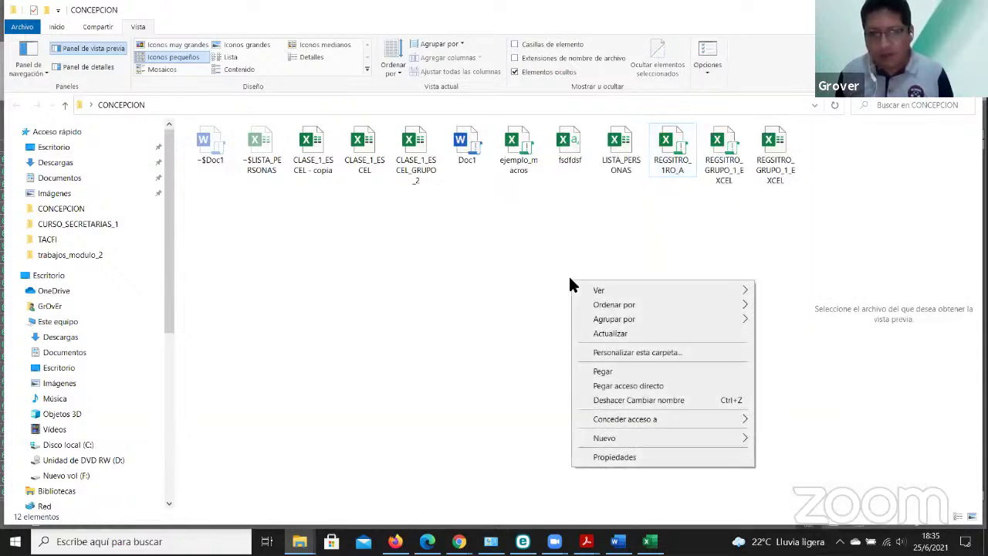
left_click(613, 369)
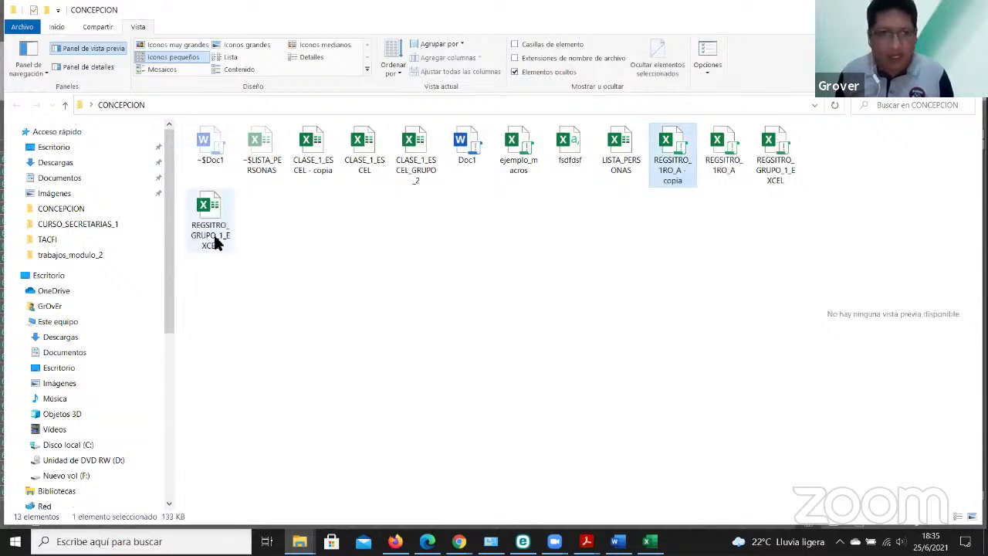
- Rename REGSITRO_GRUPO_1_EXCEL to REGSITRO_GRUPO_1_RO_B, then undo back to the original name
left_click(216, 243)
left_click(221, 239)
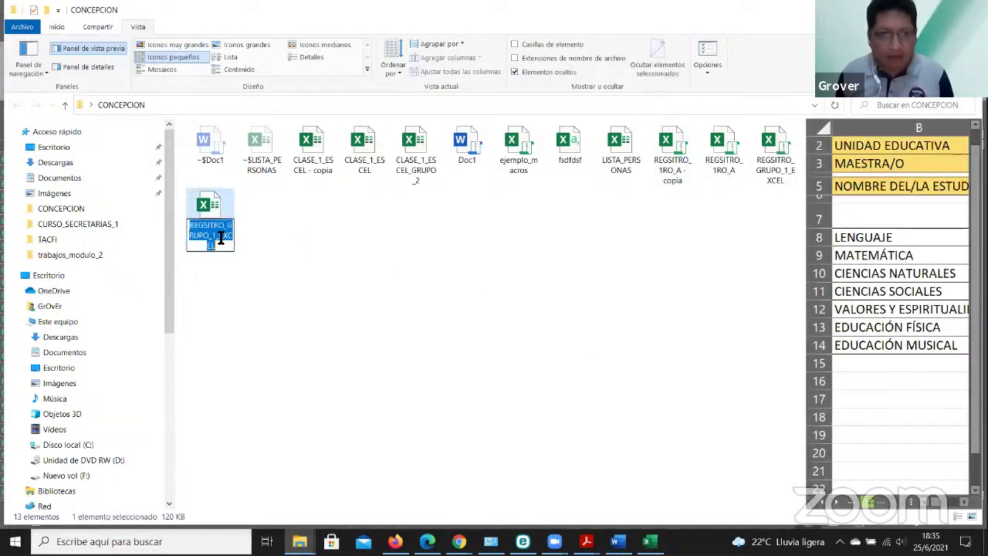
left_click_drag(216, 236, 220, 248)
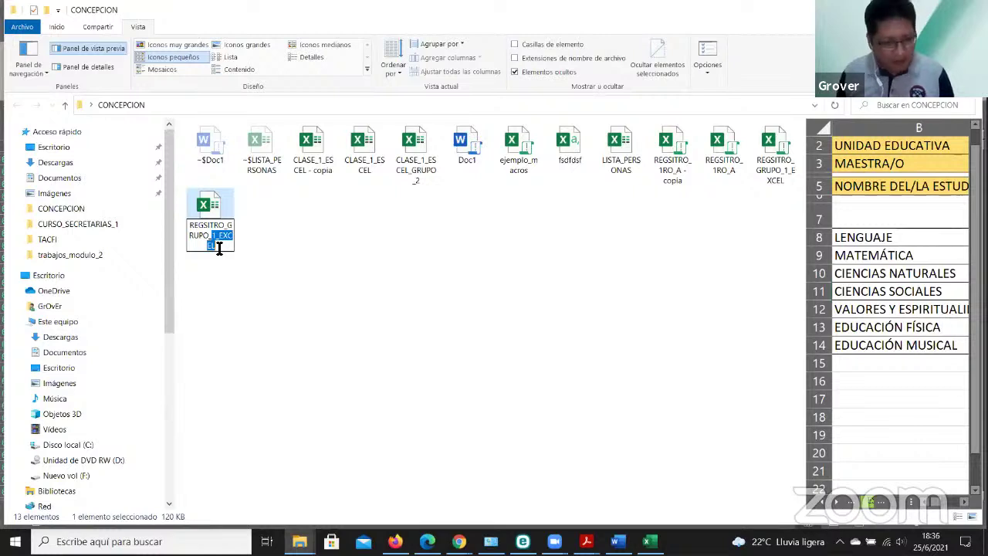
type("1_RO_")
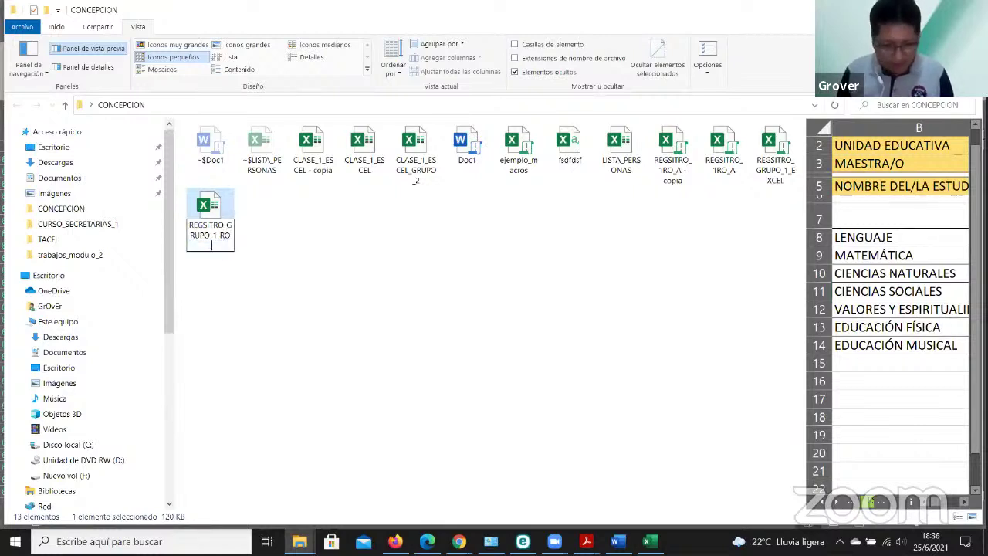
type("B")
key("Return")
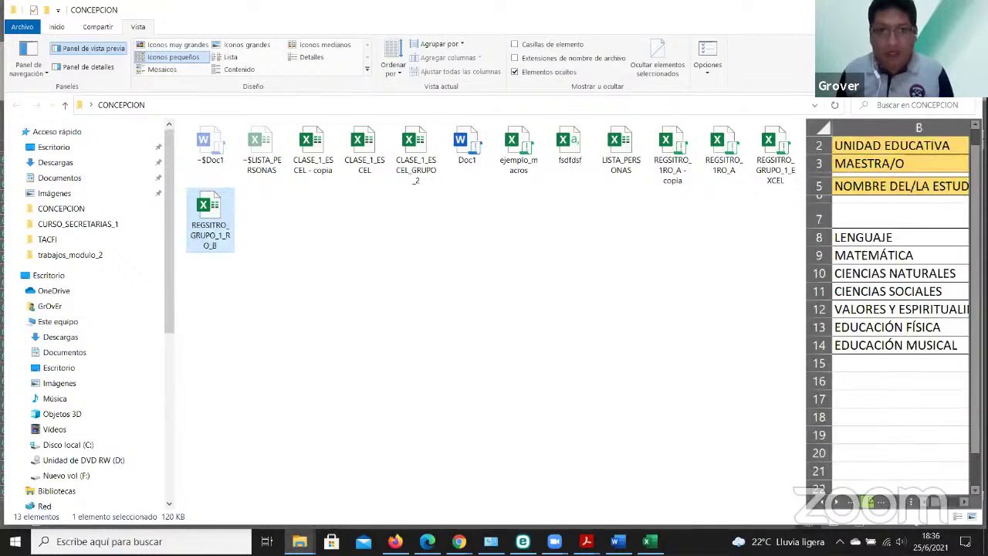
left_click(724, 158)
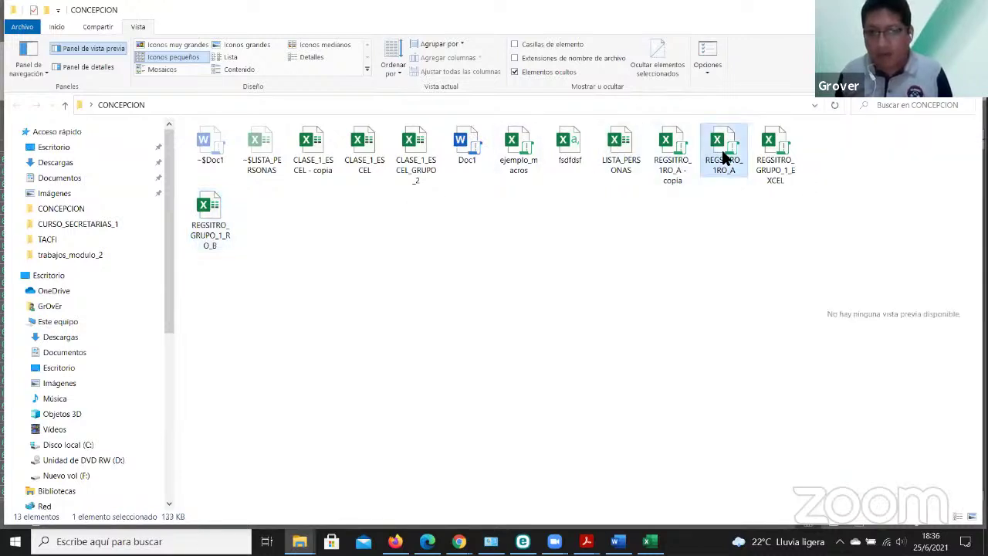
left_click(232, 222)
key("ctrl+z")
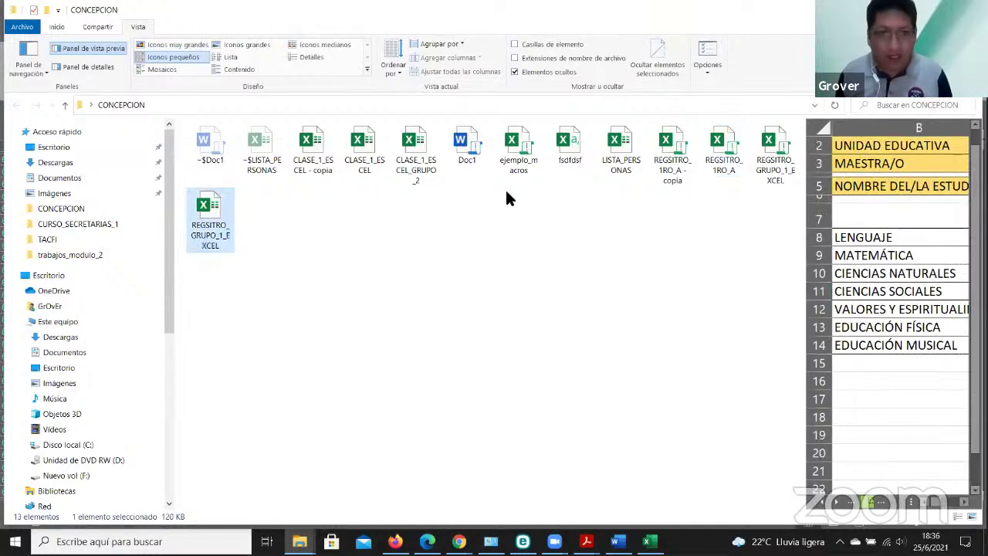
- Rename 'REGSITRO_1RO_A - copia' to REGSITRO_1RO_B and select REGSITRO_1RO_A
left_click(677, 174)
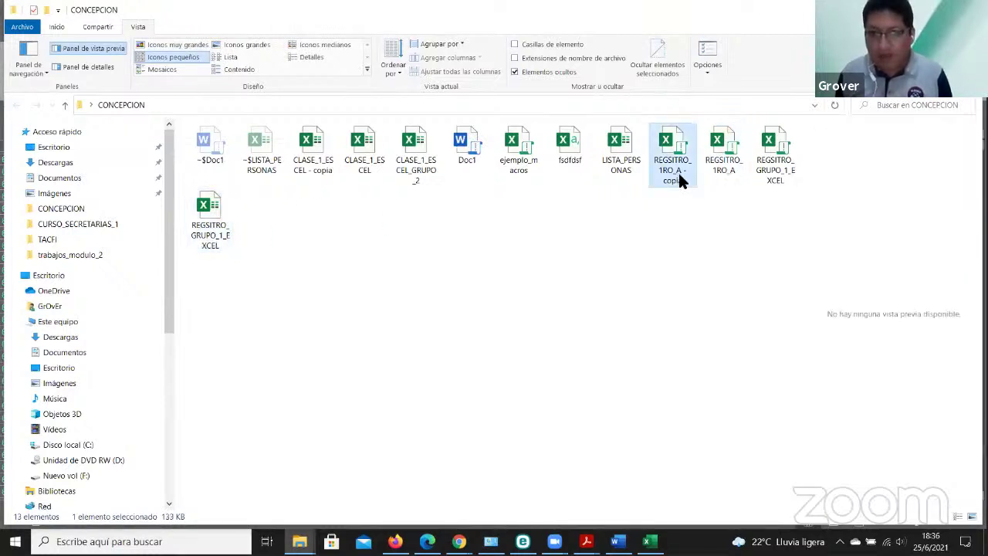
left_click(678, 172)
left_click_drag(682, 178, 686, 184)
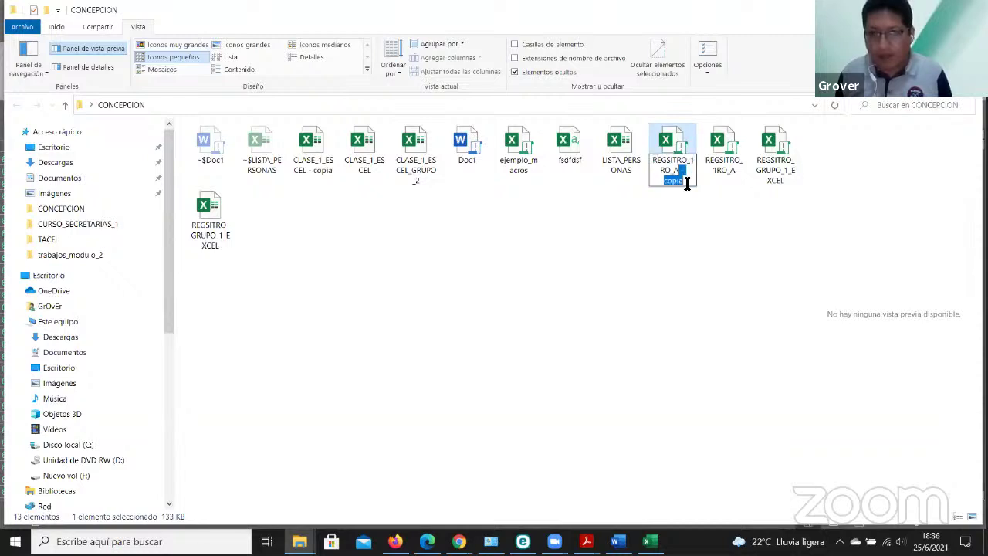
type("B")
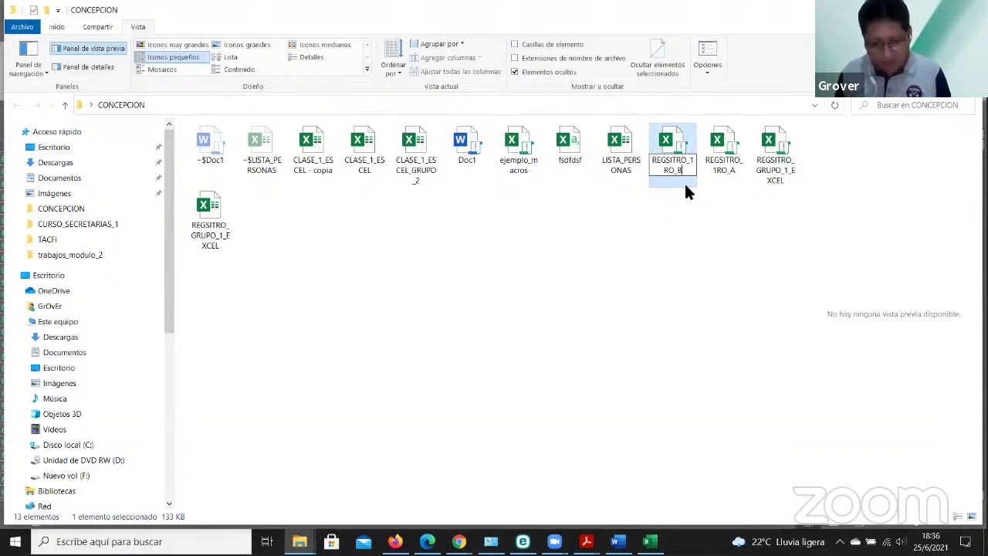
left_click(728, 150)
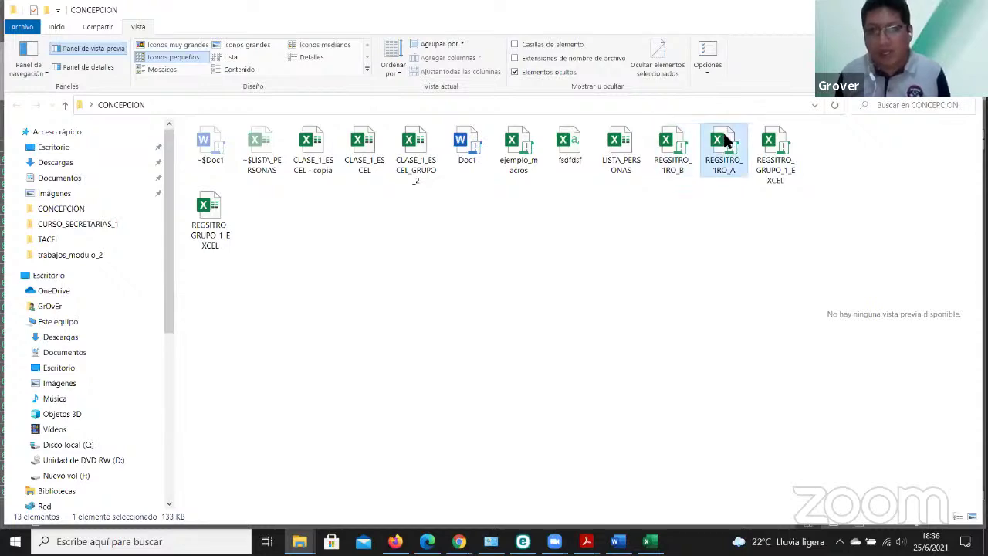
- In REGSITRO_1RO_A, clear the SER, SABER, HACER and DECIDIR grades on 1ER TRIM
key("alt+Tab")
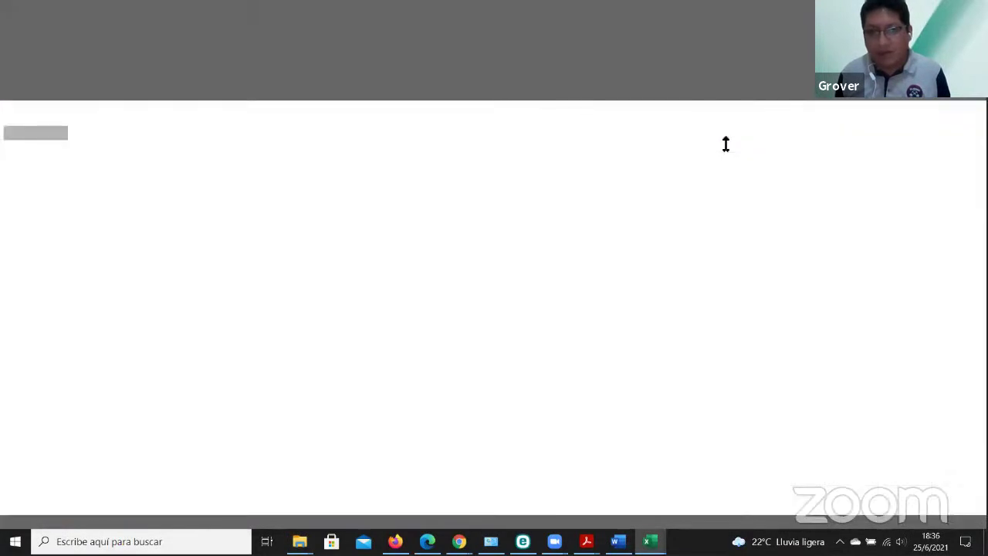
scroll(266, 316, "down", 1)
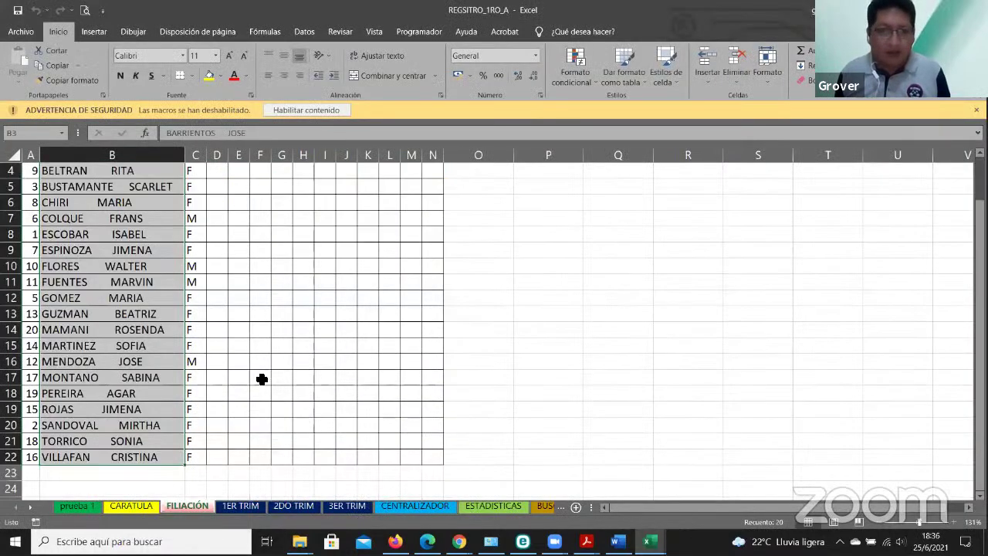
left_click(240, 505)
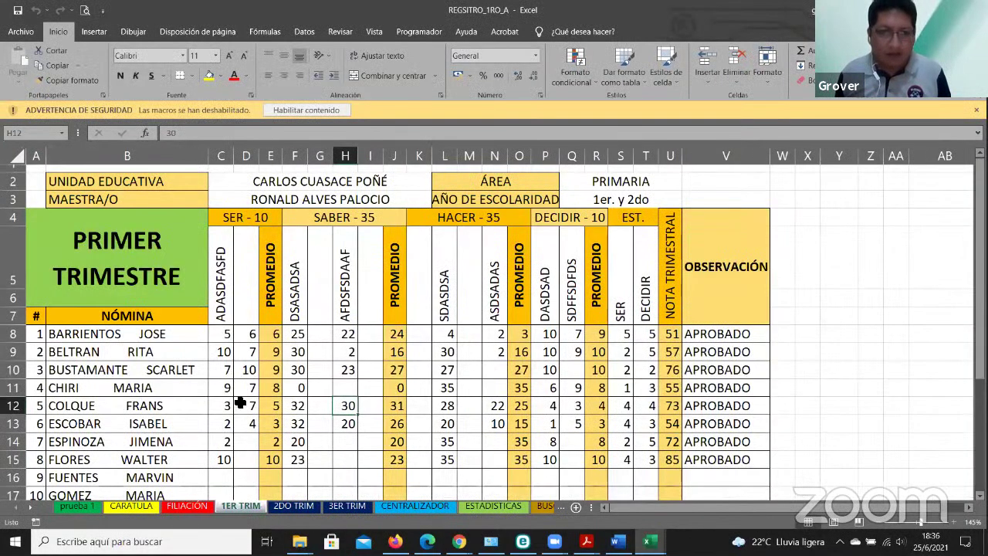
left_click_drag(221, 333, 242, 488)
key("Delete")
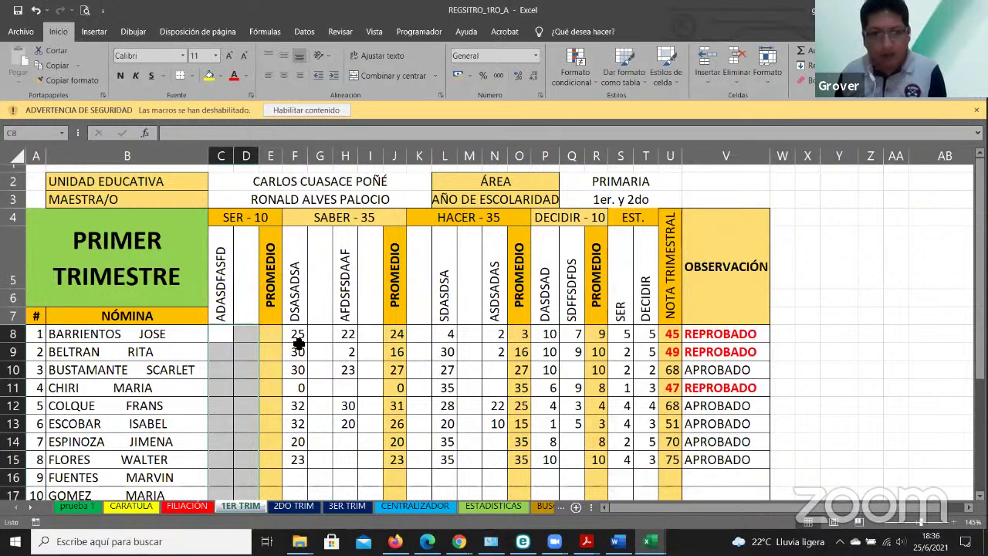
left_click_drag(294, 333, 353, 472)
key("Delete")
left_click(426, 338)
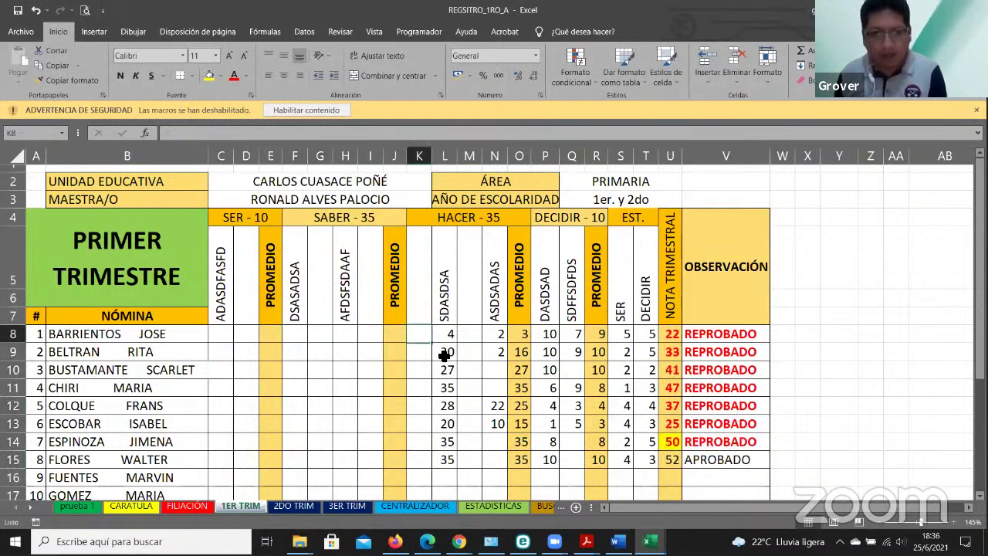
left_click_drag(445, 355, 486, 486)
key("Delete")
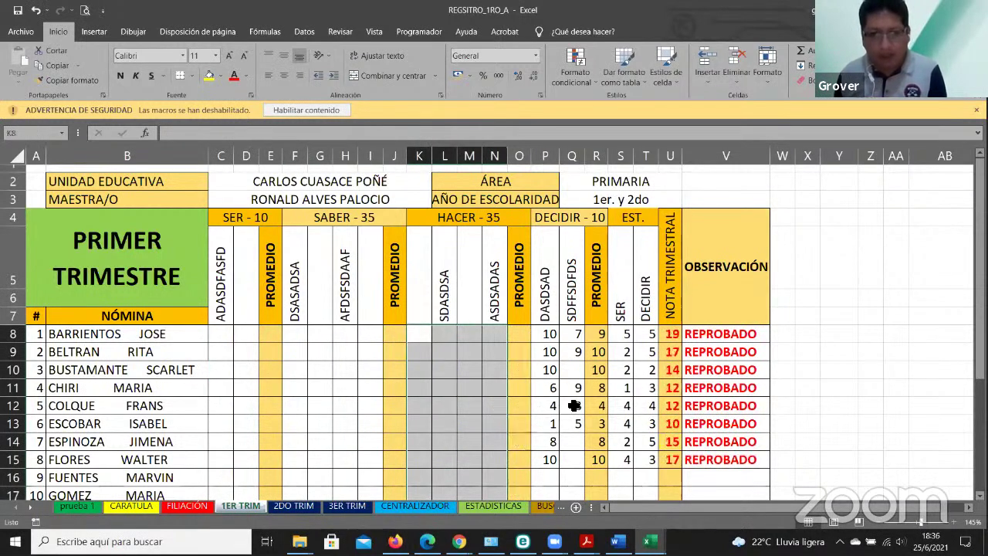
left_click_drag(545, 334, 571, 460)
key("Delete")
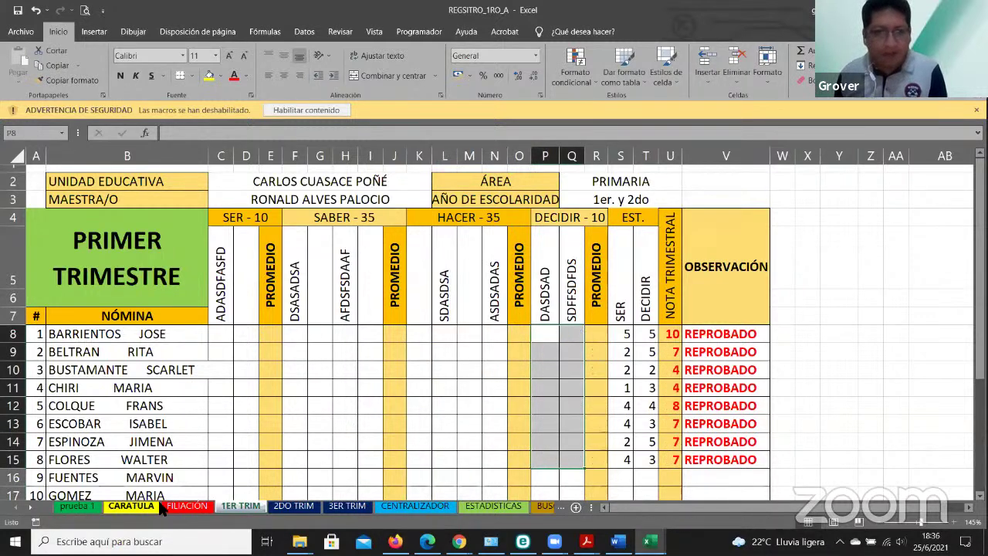
- Delete the student names and M/F genders on FILIACIÓN, then view CARATULA
key("ctrl+Page_Up")
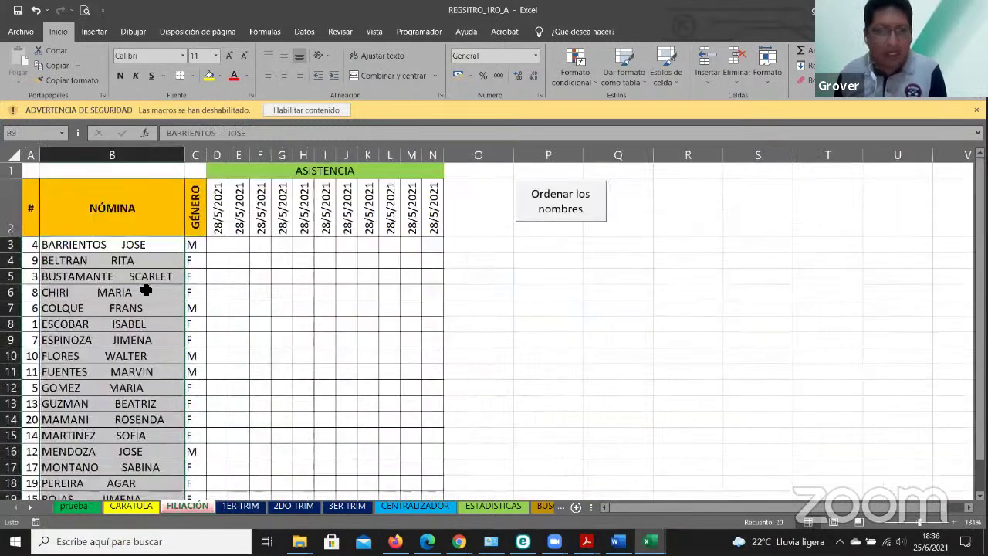
key("Delete")
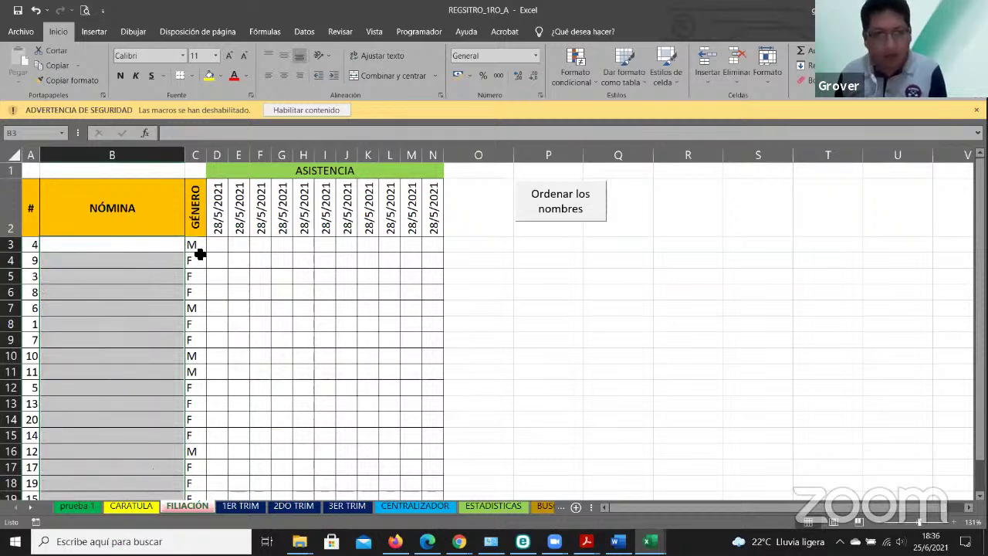
mouse_move(197, 247)
left_mouse_down()
mouse_move(200, 492)
mouse_move(205, 486)
left_mouse_up()
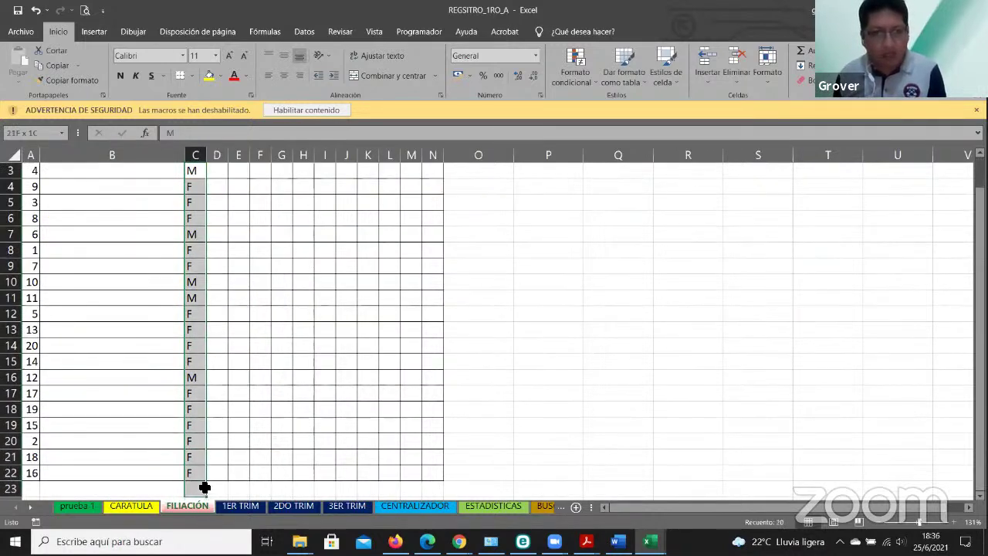
key("Delete")
left_click(123, 507)
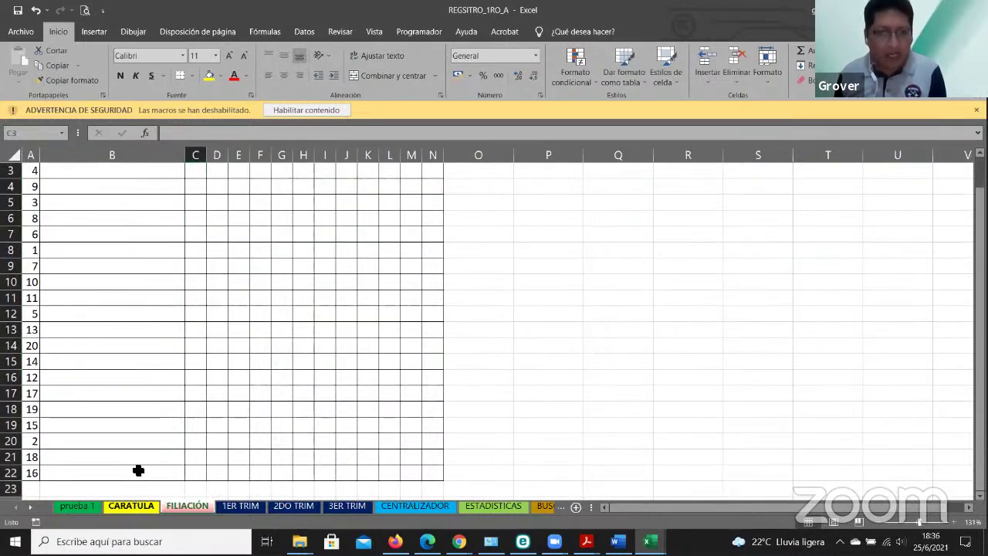
scroll(189, 424, "down", 2)
- Change C23 from '1er y 2do.' to '1er' and enter A in C24
left_click(171, 401)
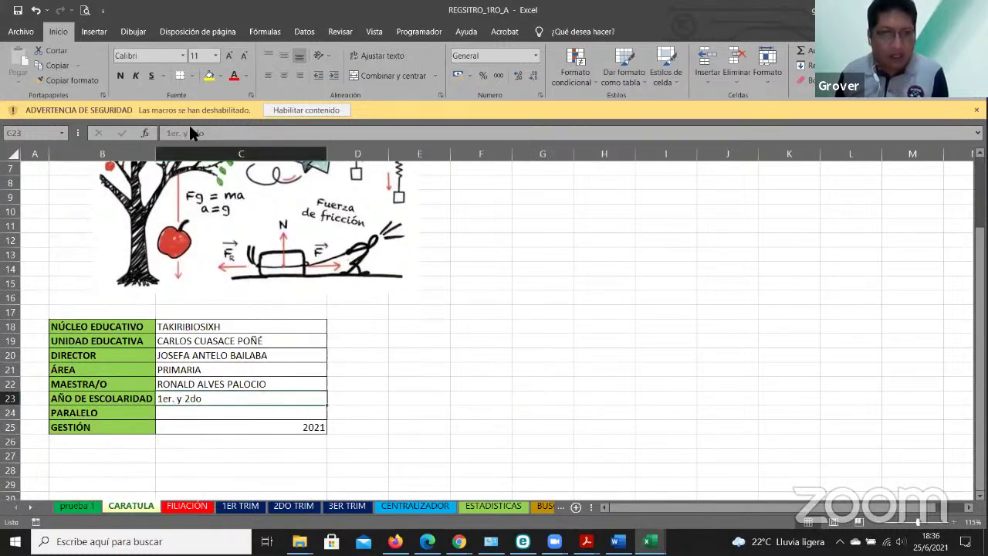
left_click_drag(182, 134, 227, 135)
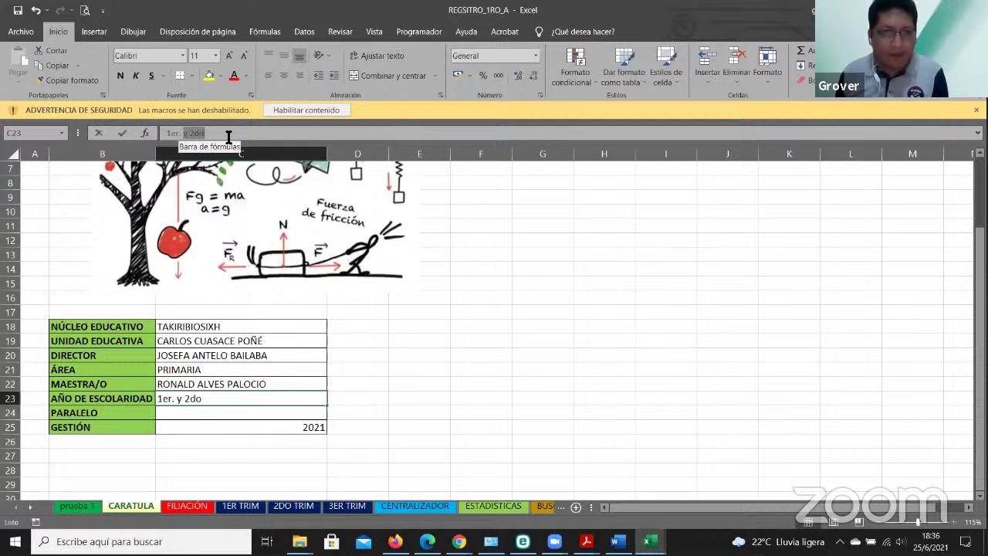
key("Delete")
key("BackSpace")
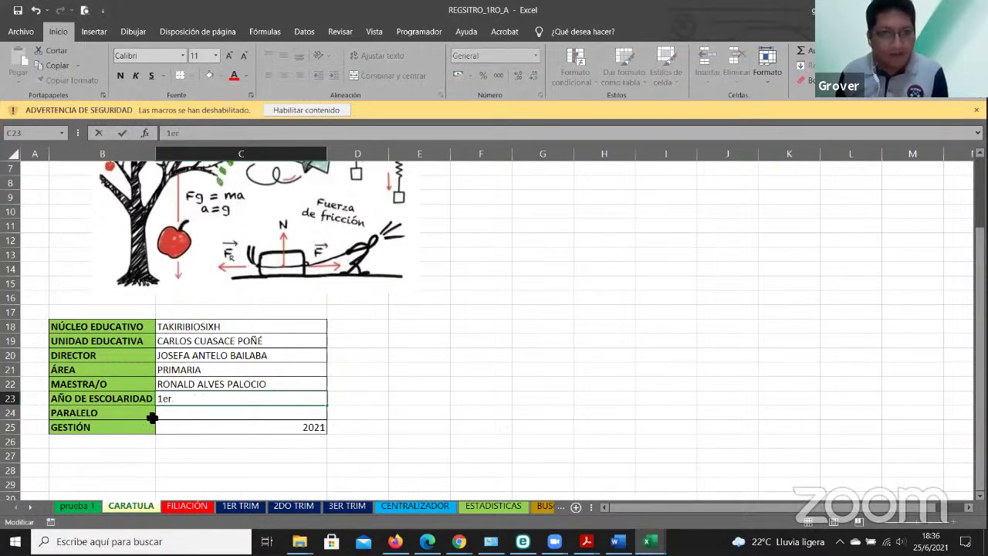
left_click(177, 412)
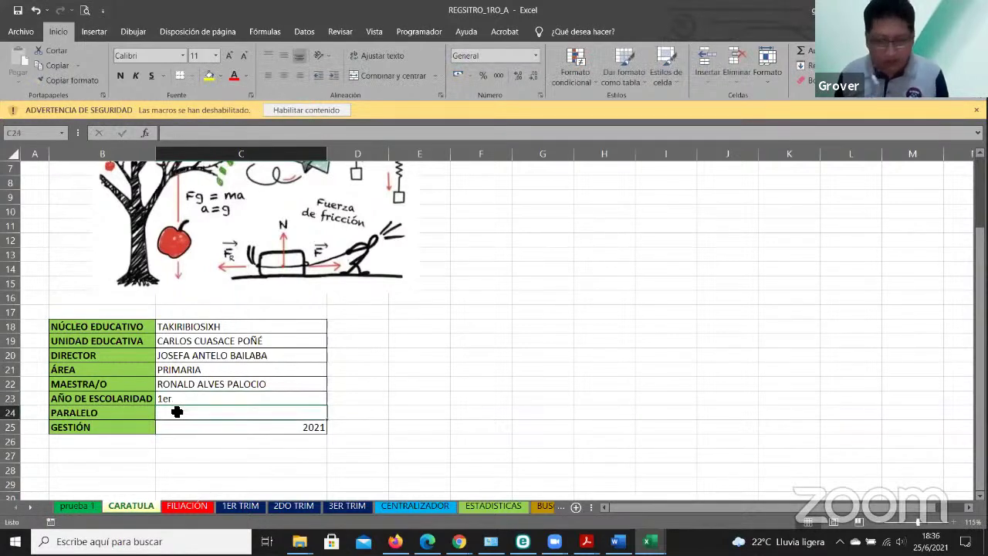
type("A")
key("Return")
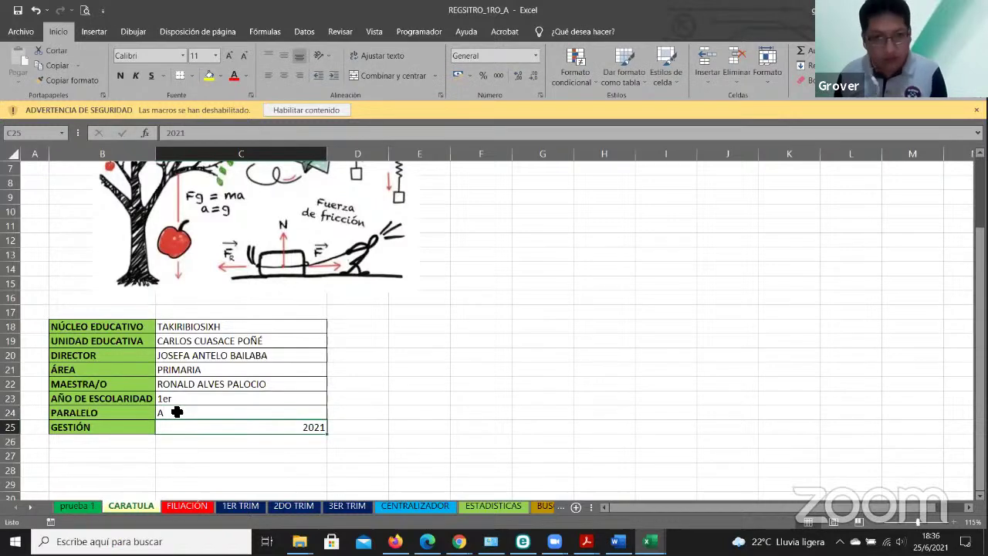
- Check the 1ER TRIM sheet, return to FILIACIÓN, and bring up the open-windows overview
left_click(188, 505)
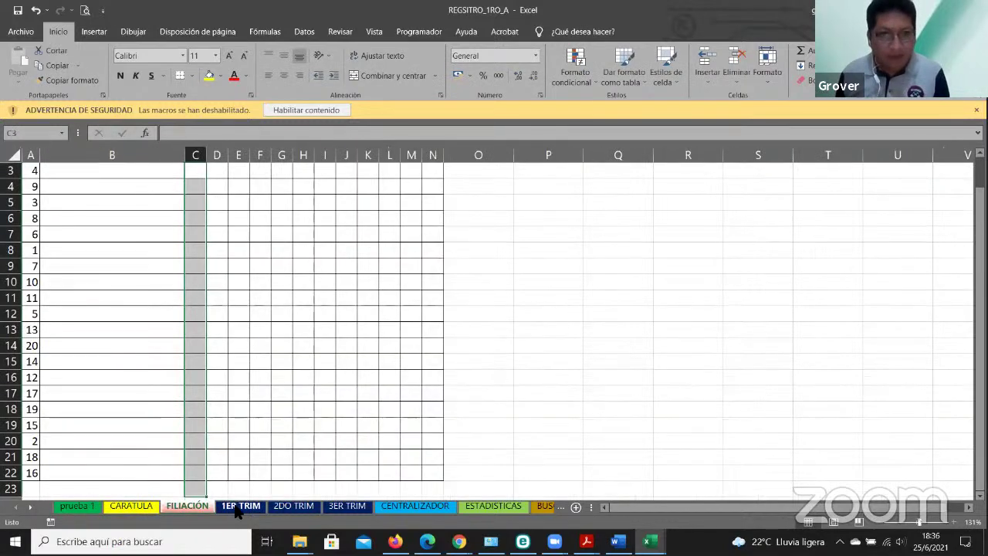
left_click(239, 505)
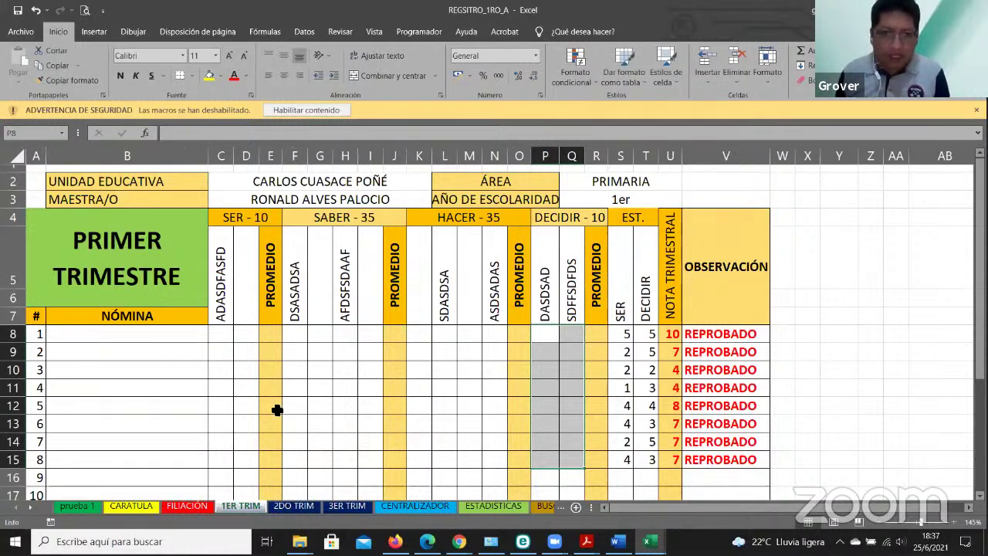
left_click(188, 506)
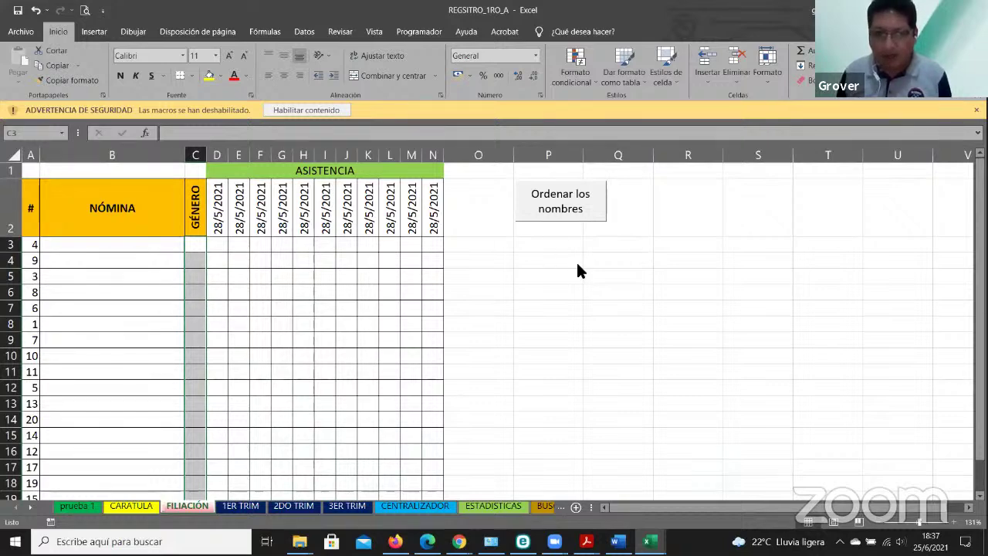
key("alt+Tab")
key("alt+Tab")
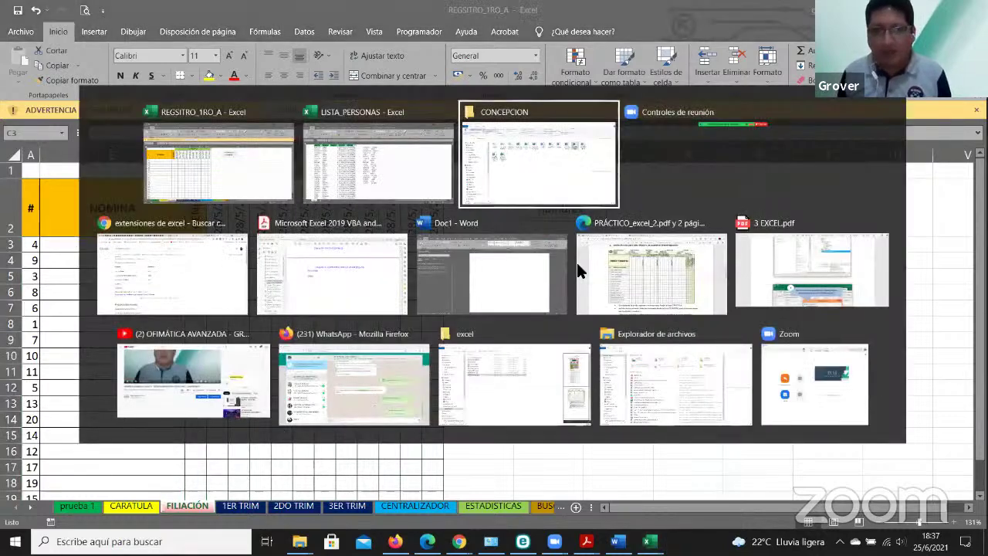
- Bring the 'excel' folder window to the front from the window switcher
key("Down")
key("Right")
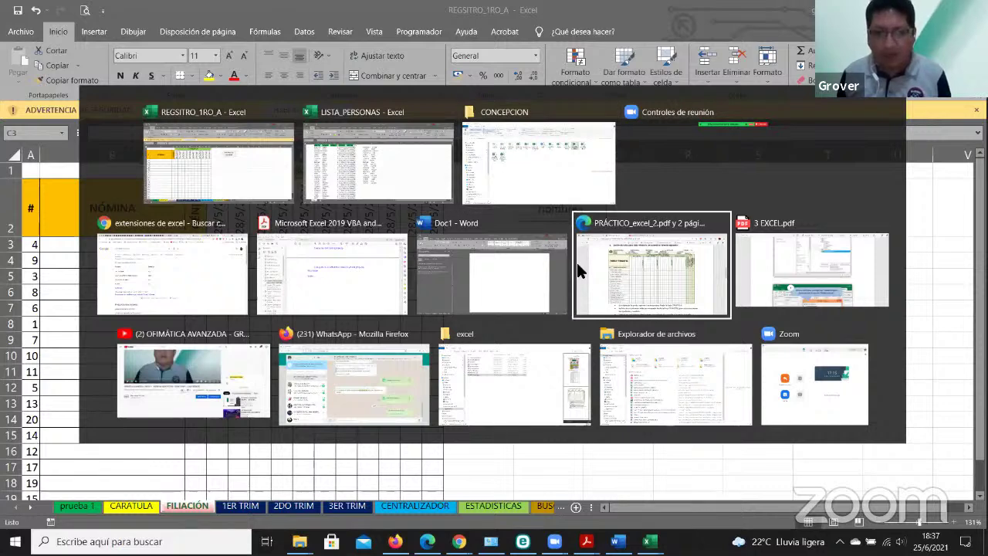
key("Left")
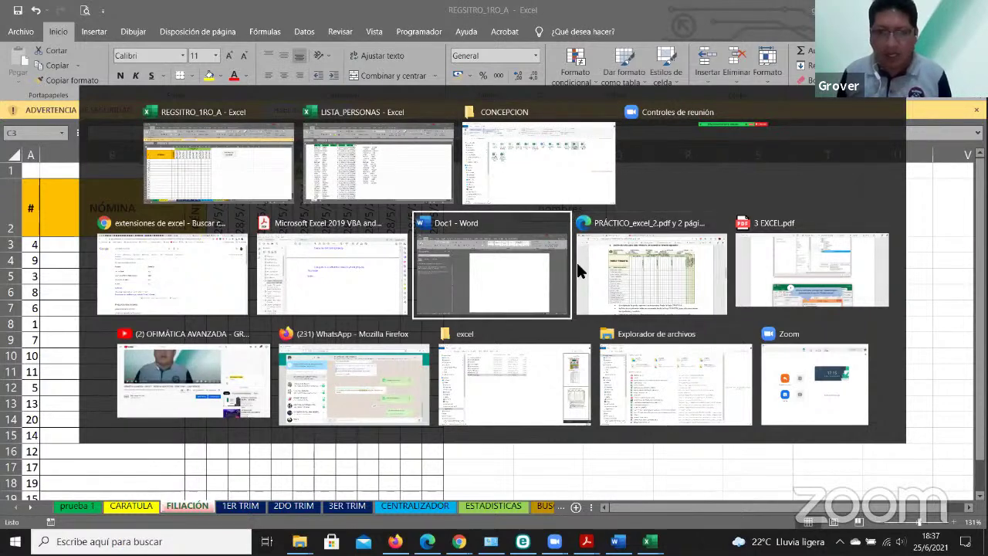
key("Left")
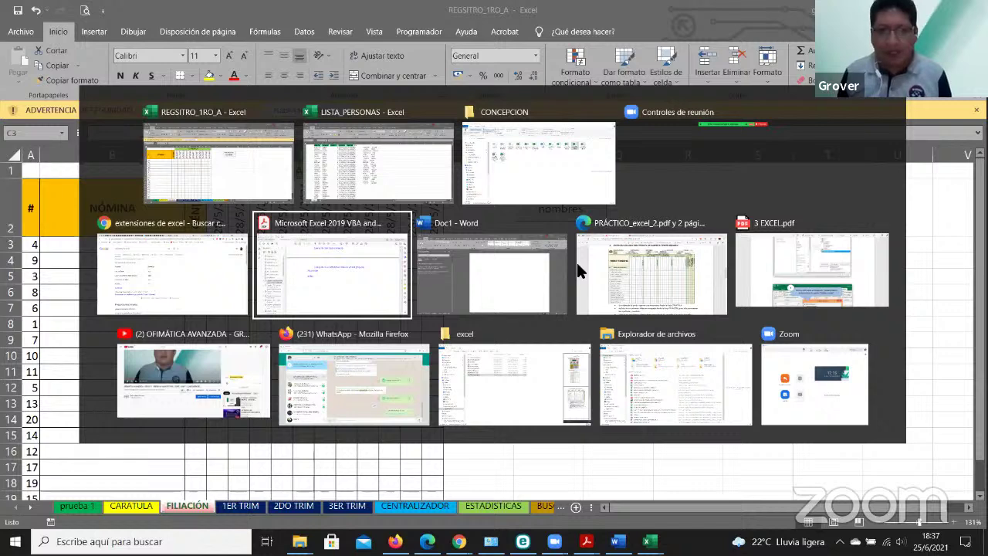
key("Right")
key("Down")
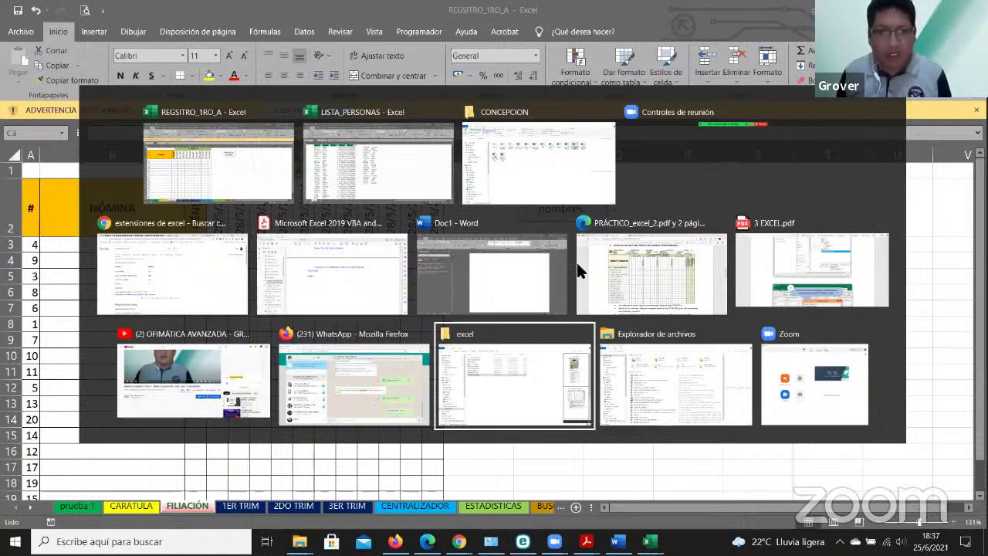
key("Return")
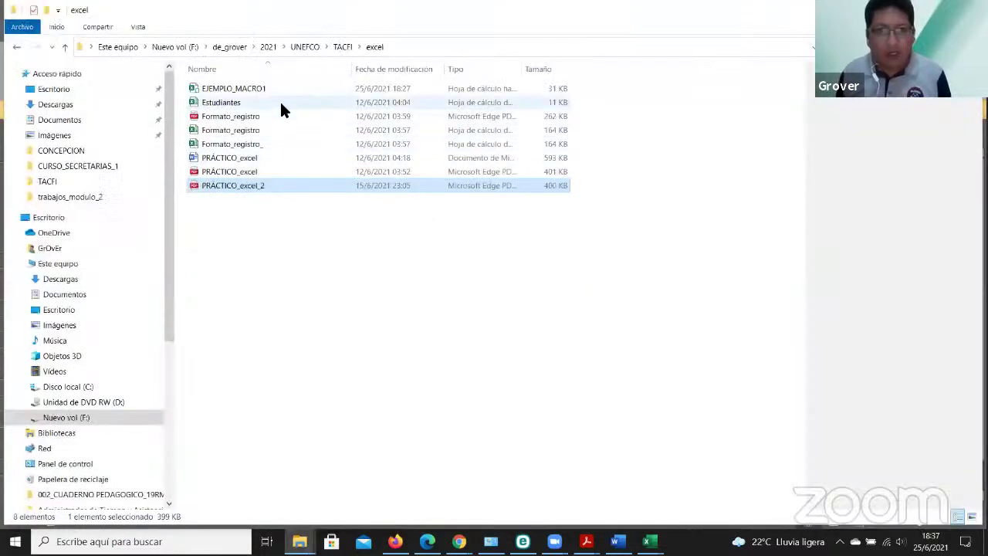
- Open the Estudiantes workbook and pick an empty cell beside the student list
left_click(282, 107)
double_click(281, 107)
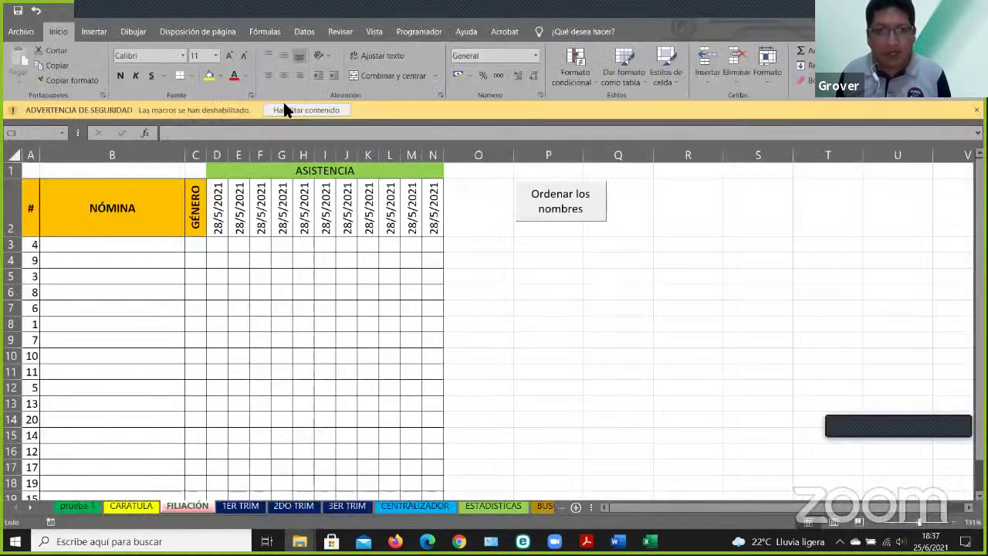
left_click(492, 153)
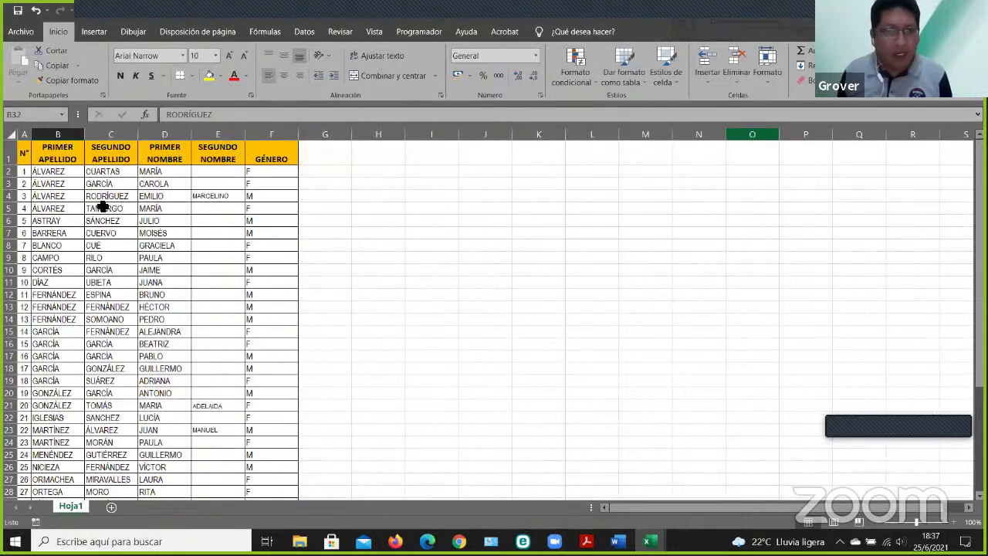
left_click(389, 184)
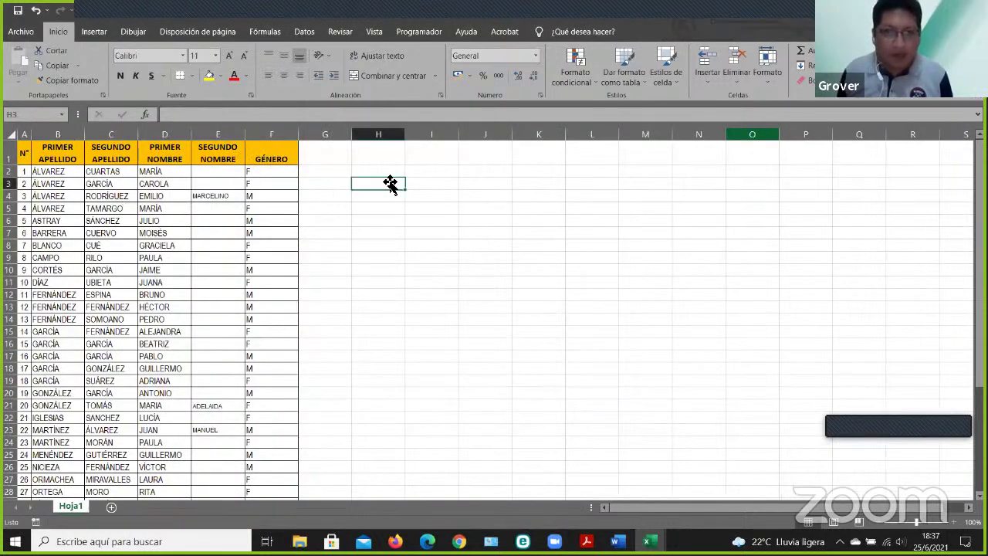
left_click(388, 172)
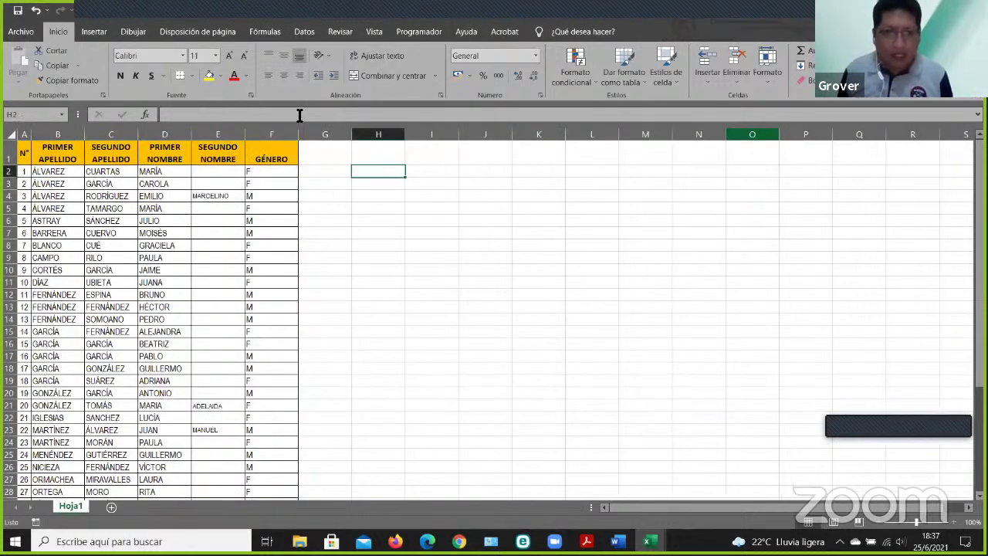
- Enter =CONCATENAR(B2;" ";C2;" ";D2;" ";E2) in H2 to join the full name
type("=C")
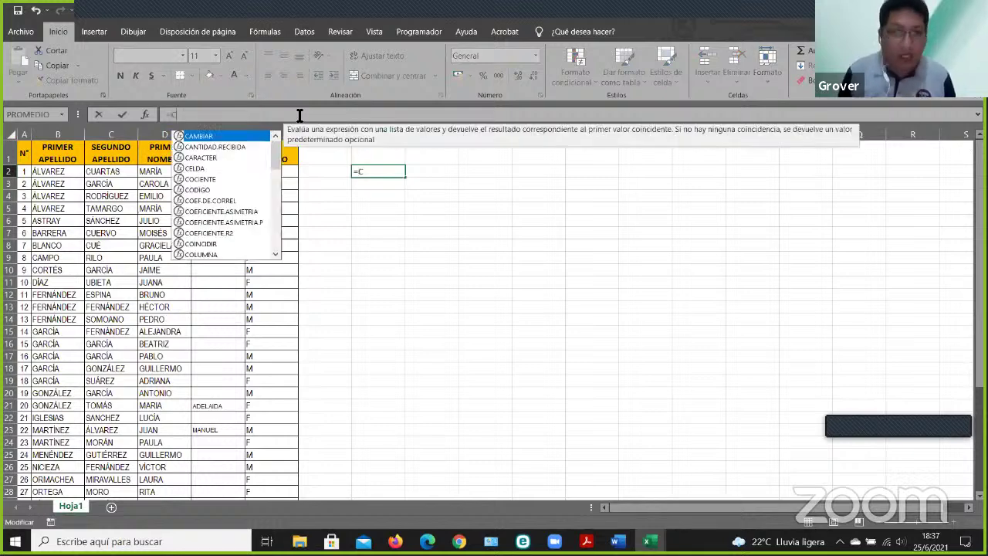
type("ON")
double_click(220, 234)
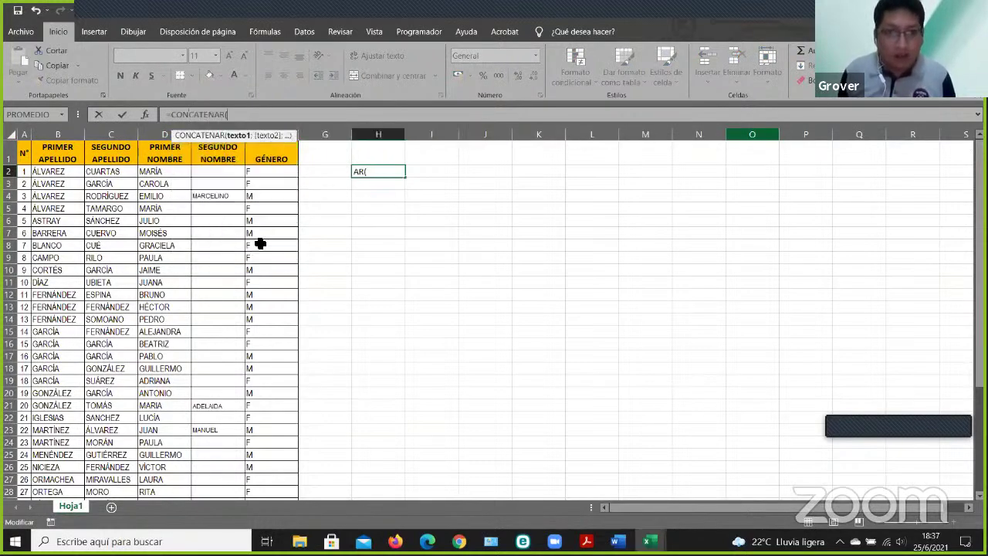
left_click(81, 173)
type(";")
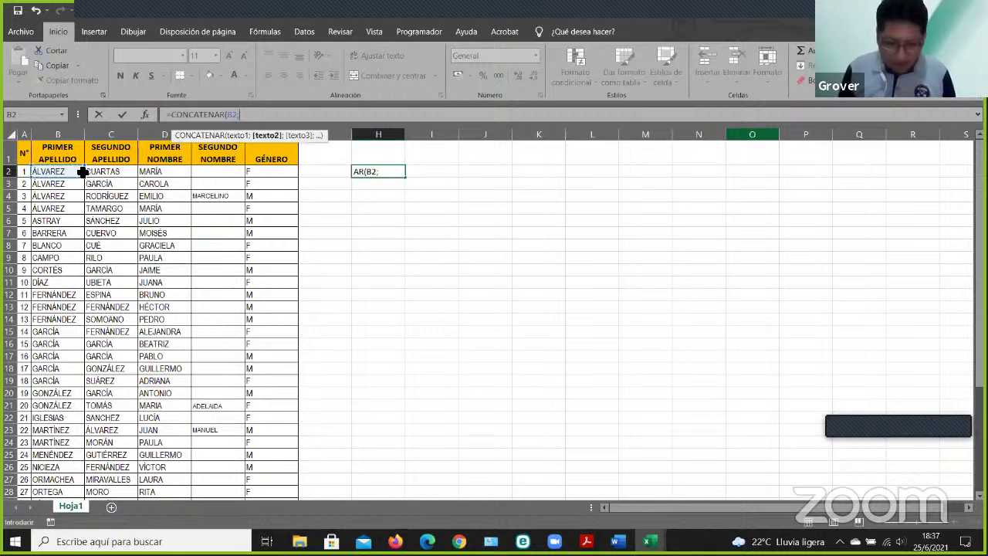
type("\" \";")
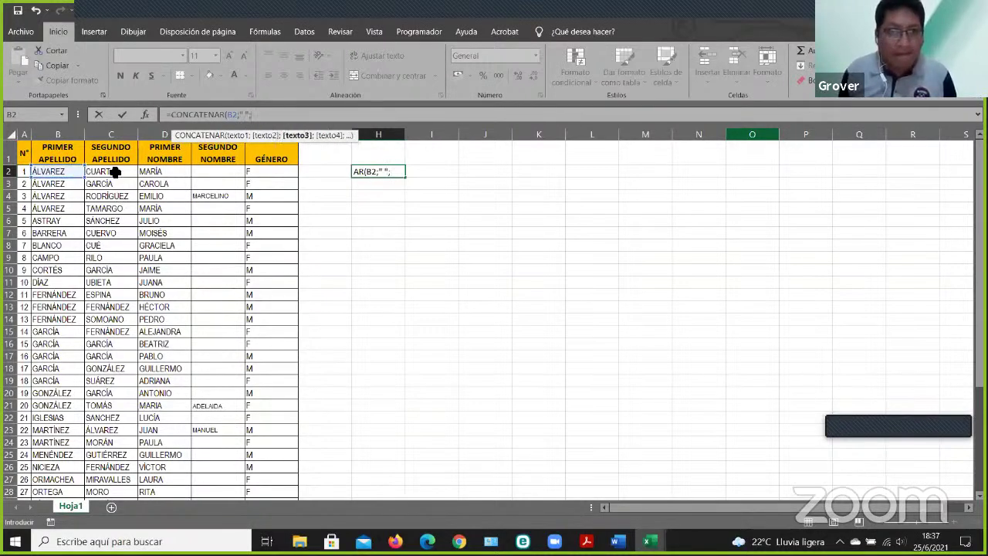
left_click(115, 172)
type(";")
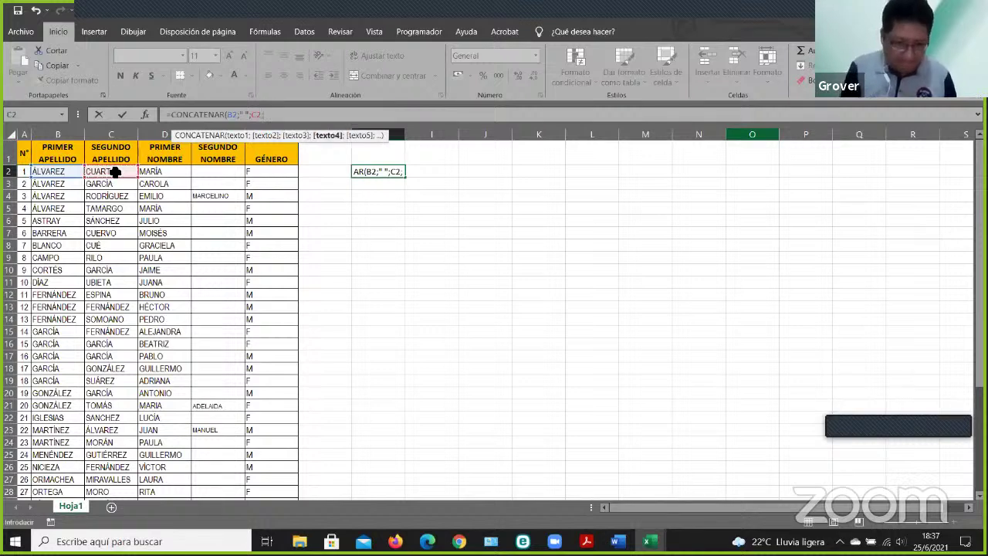
type("\" \";")
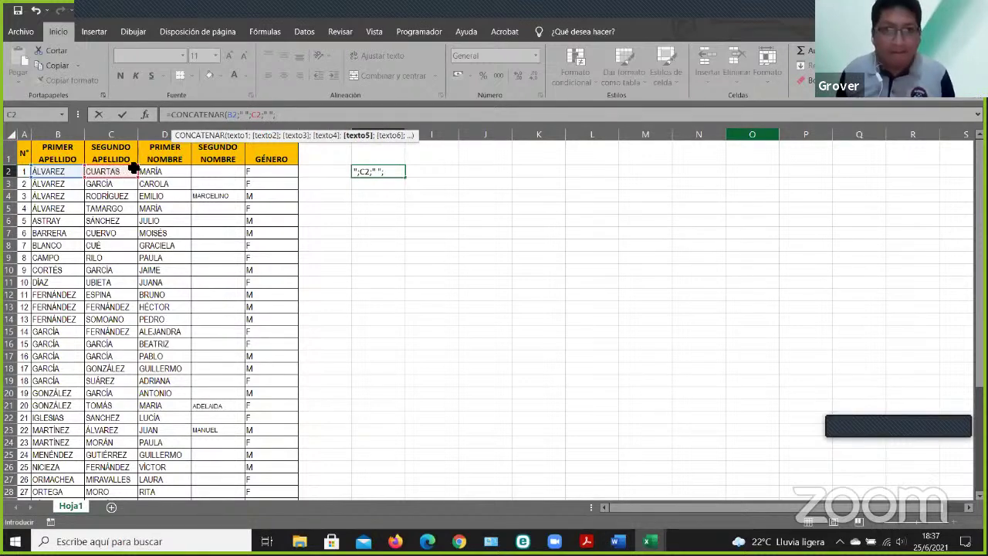
left_click(178, 171)
type(";")
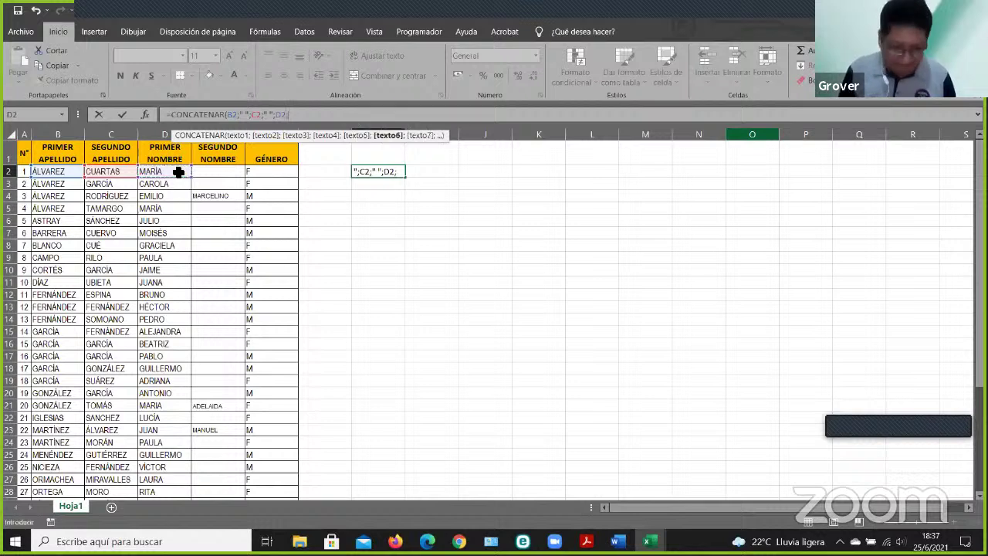
type("\" \";")
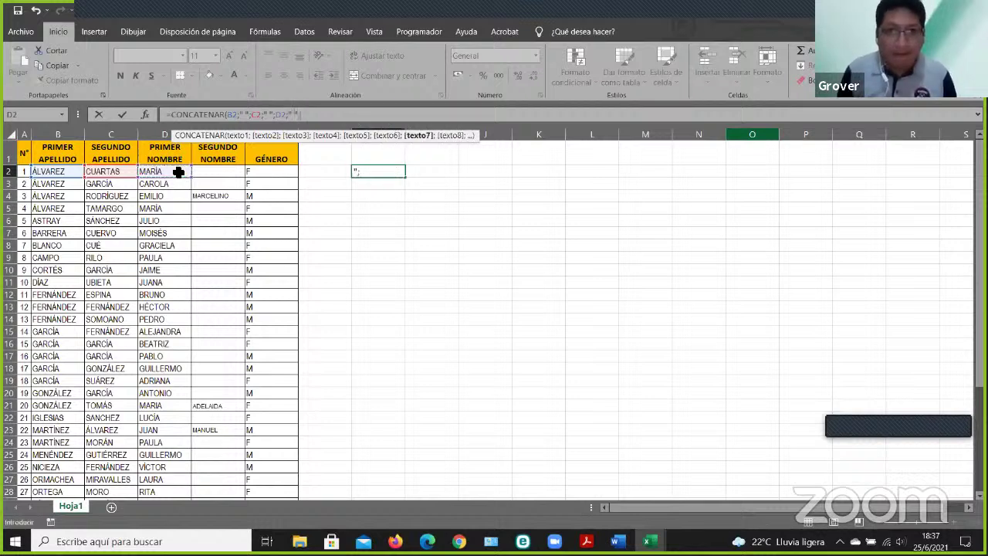
left_click(215, 171)
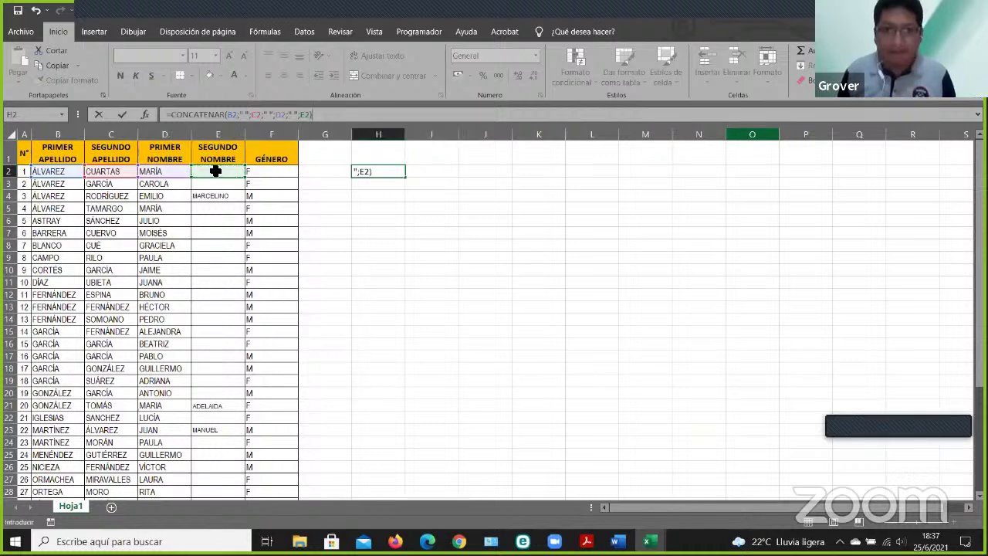
key("Return")
- Fill the H2 formula down through H21
left_click(395, 173)
left_click_drag(408, 181, 392, 441)
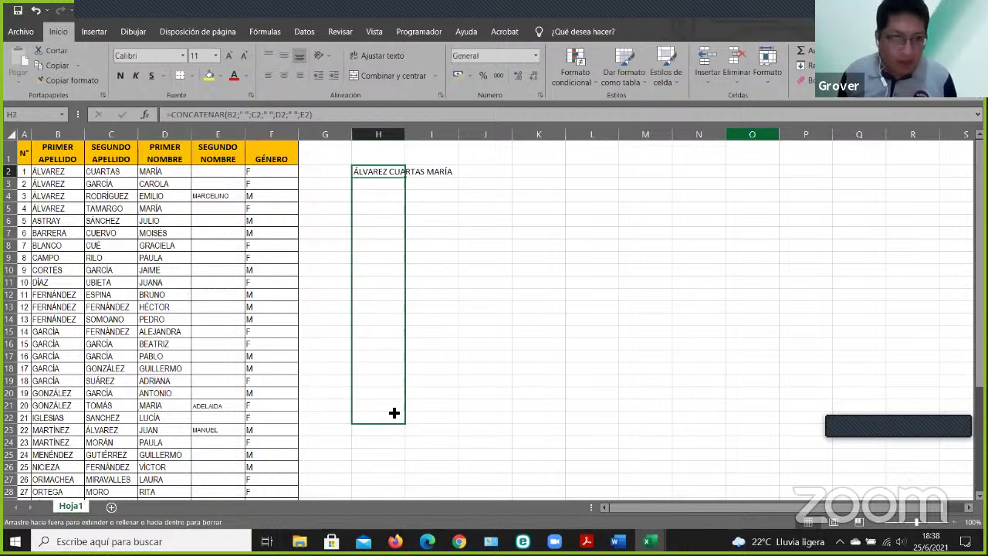
left_click_drag(392, 441, 393, 411)
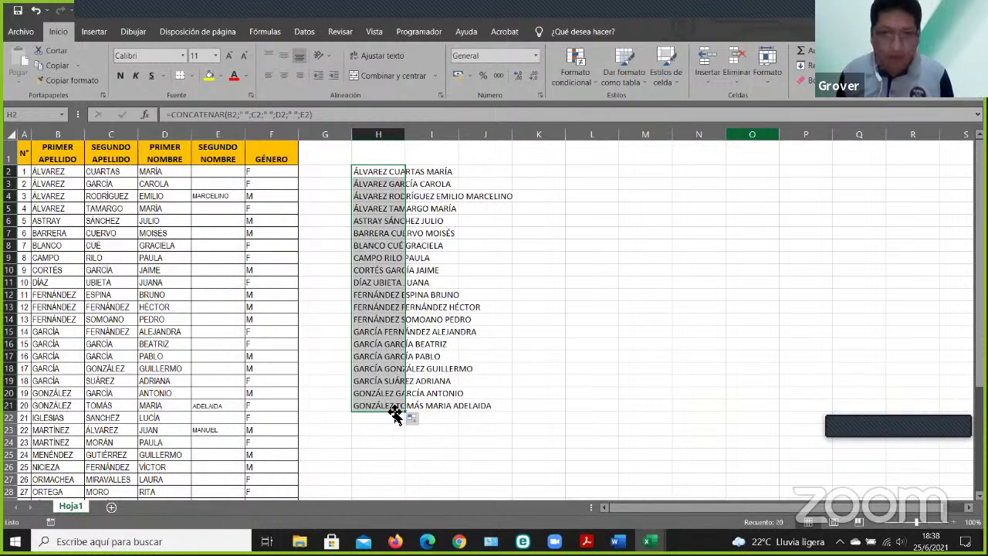
- Copy the full names in H2:H21 and paste them at B2 on a new sheet Hoja2
key("ctrl+c")
key("alt+Tab")
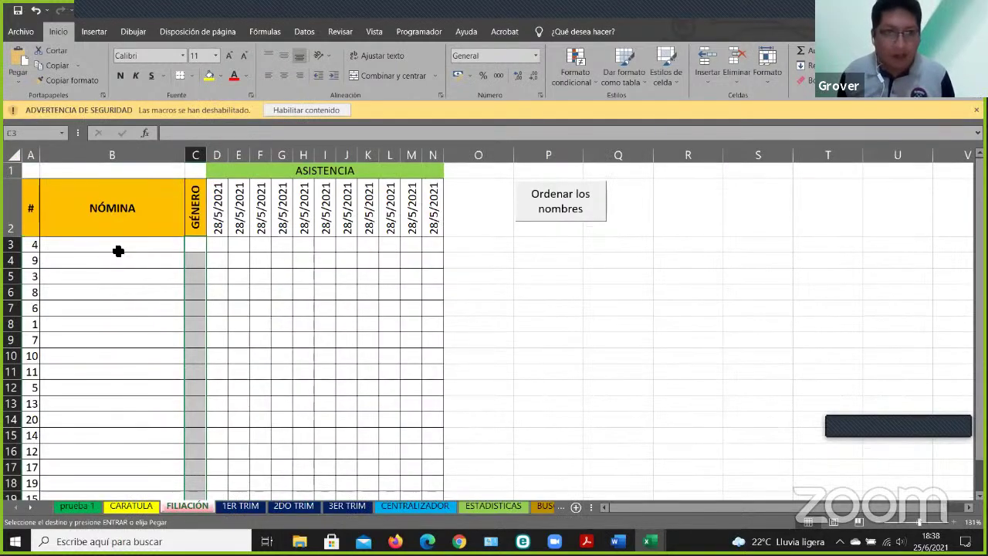
key("alt+Tab")
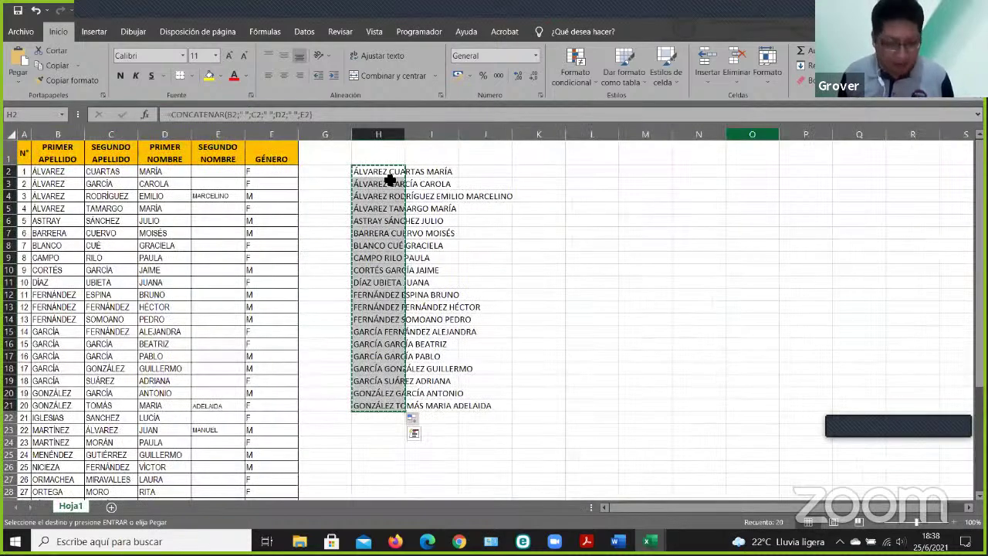
left_click(111, 506)
left_click(104, 159)
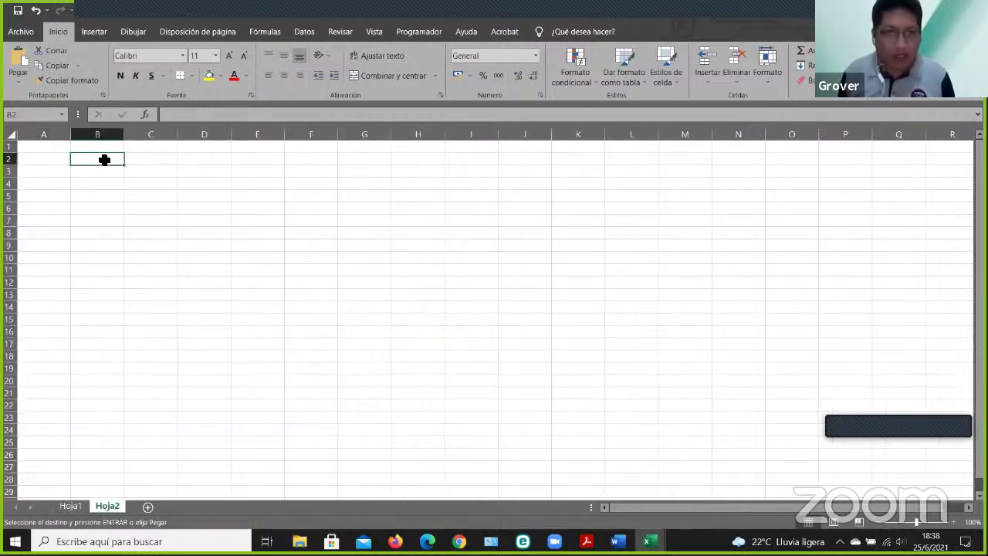
right_click(104, 159)
left_click(154, 218)
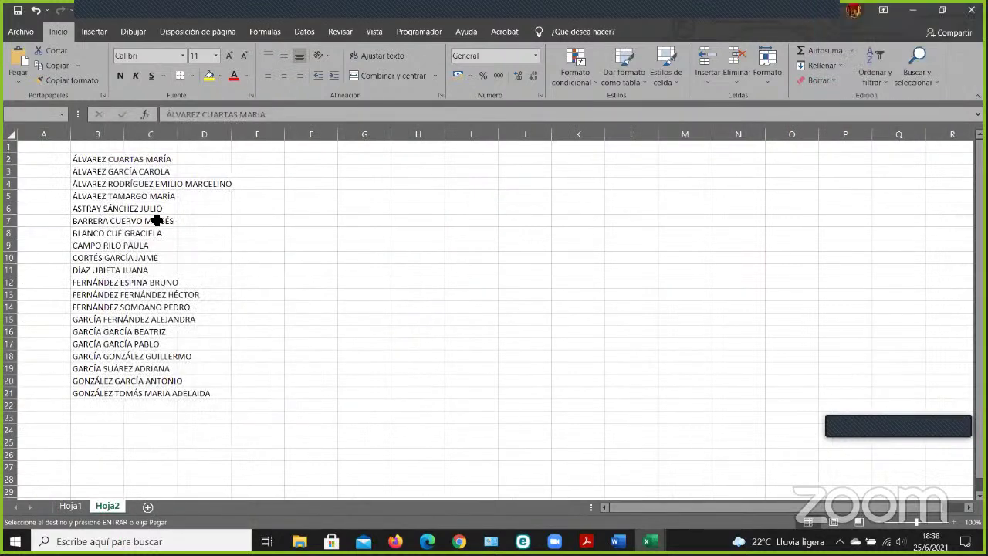
- Sort B7:B20 and then B2:B6 Z to A to scramble the name order
left_click(879, 77)
left_click(81, 257)
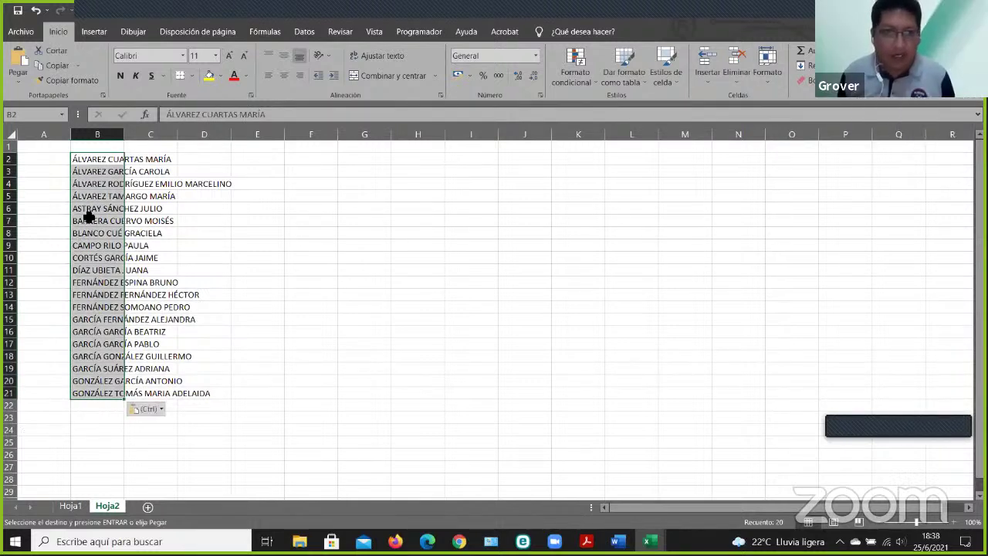
left_click_drag(88, 220, 179, 381)
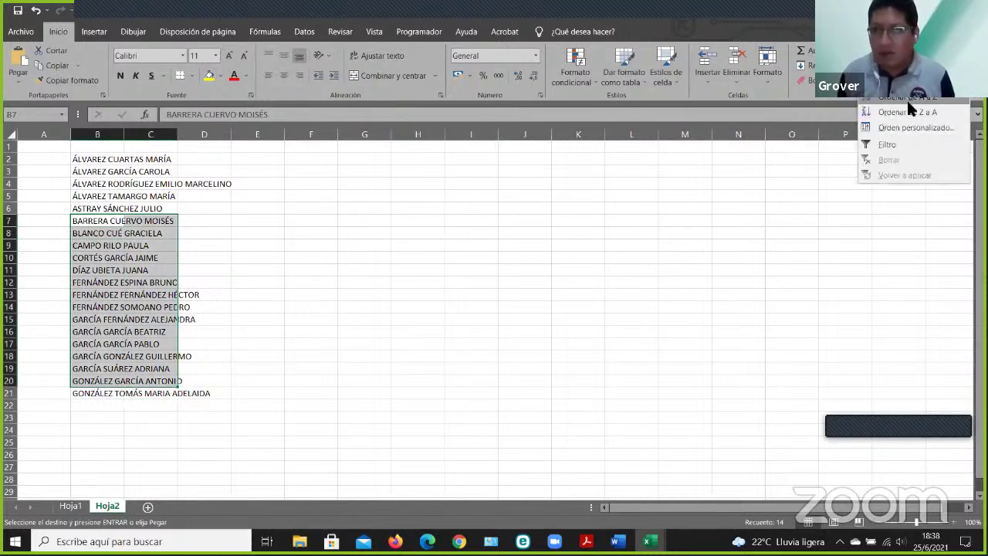
left_click(907, 112)
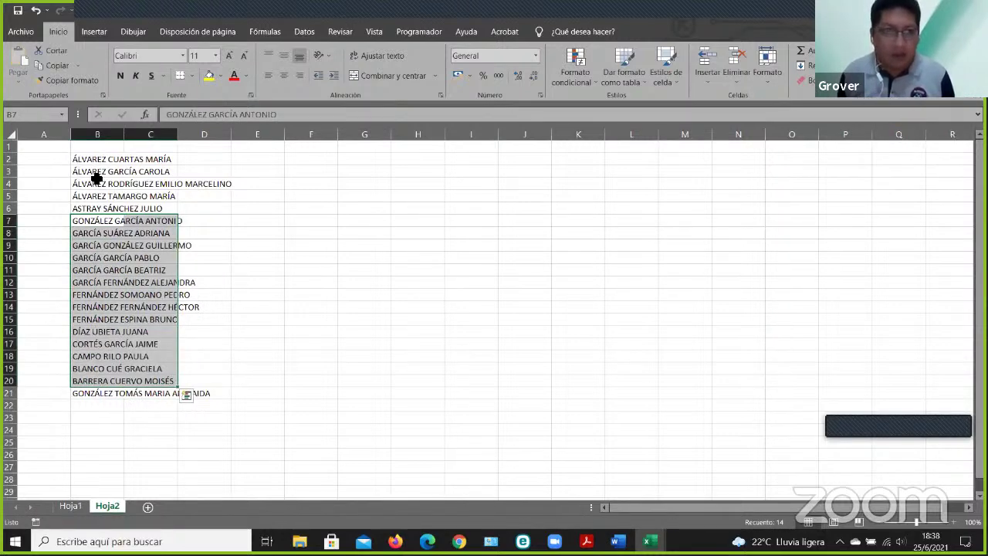
left_click_drag(92, 164, 104, 206)
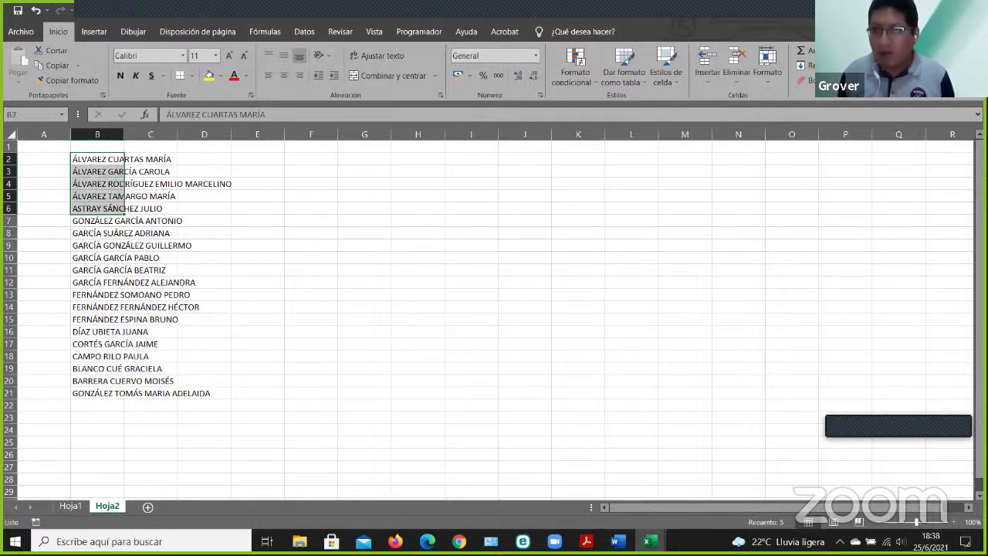
left_click(897, 99)
left_click(905, 118)
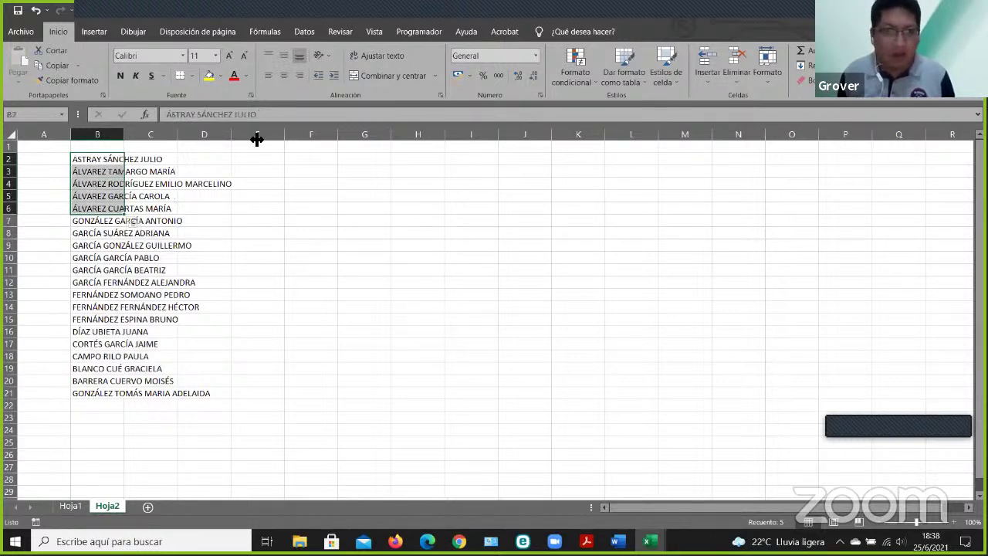
- Copy the scrambled list B2:C21 and switch to the FILIACIÓN workbook
left_click_drag(102, 161, 168, 392)
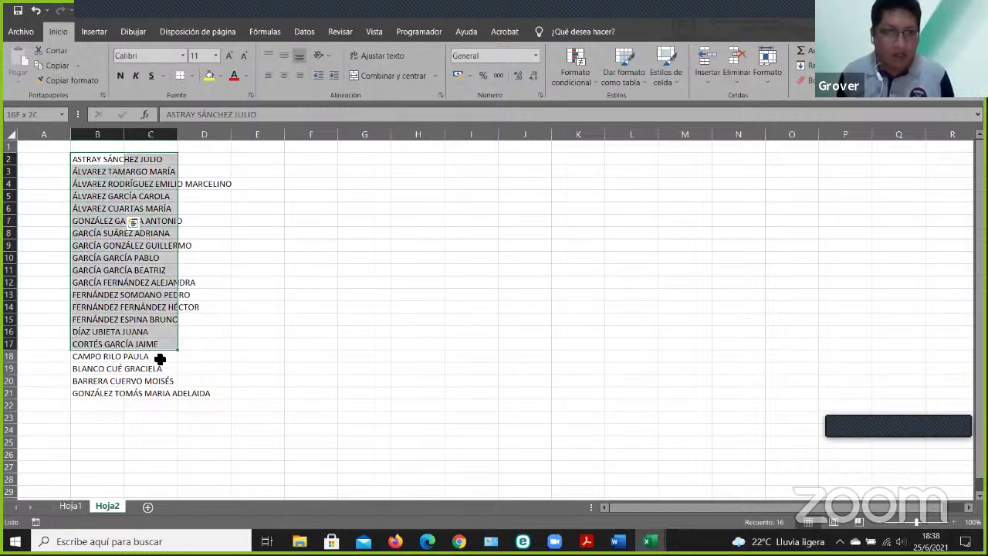
key("ctrl+c")
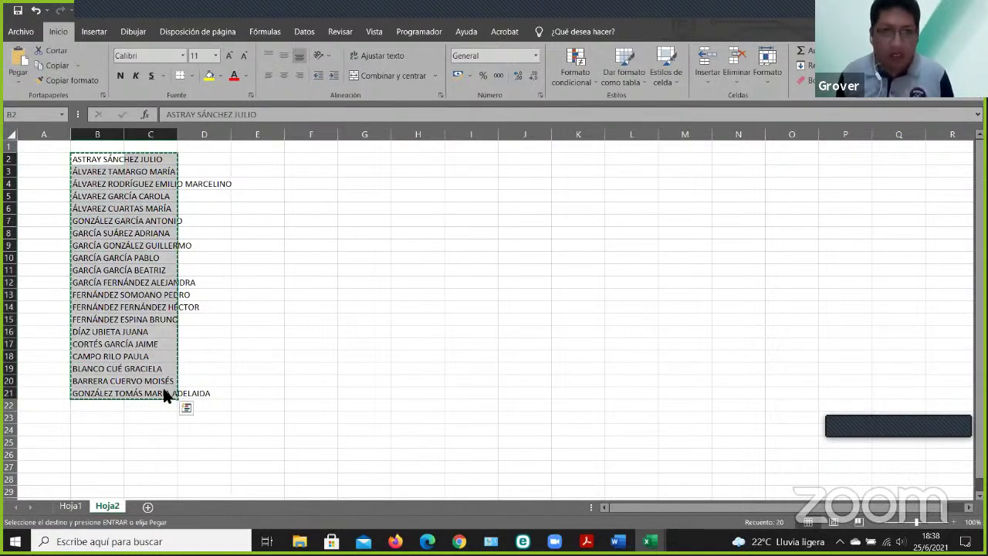
key("alt+Tab")
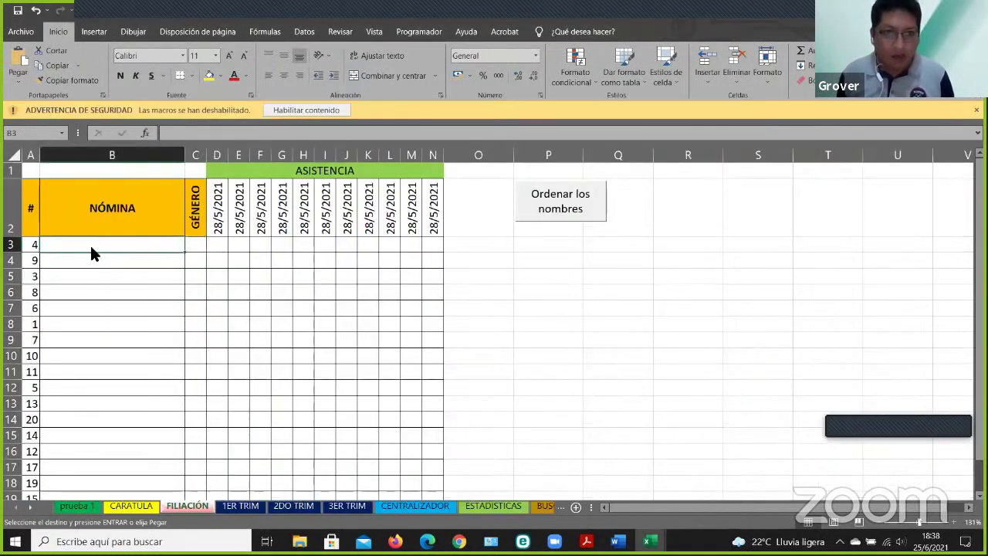
- Paste the scrambled names into the NÓMINA column starting at B3
right_click(91, 250)
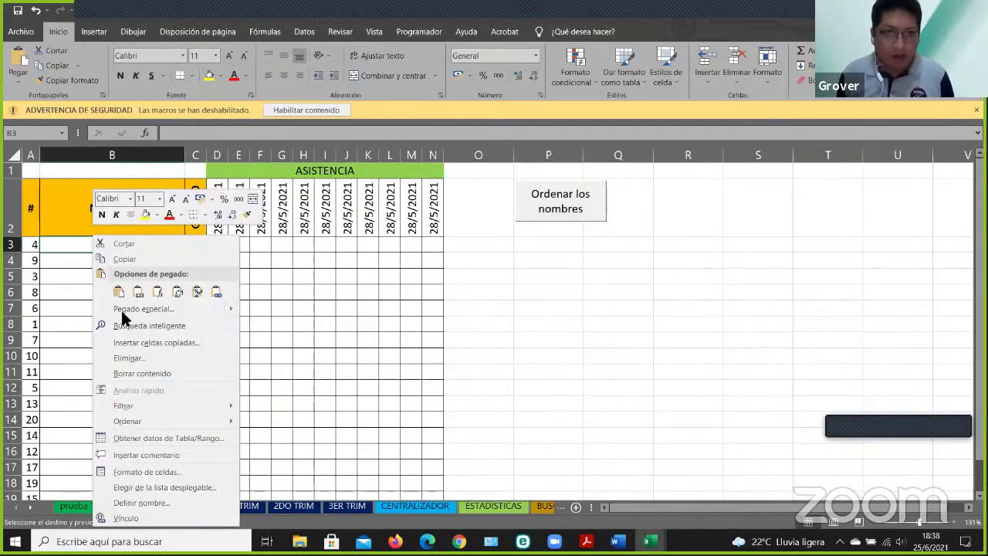
left_click(140, 339)
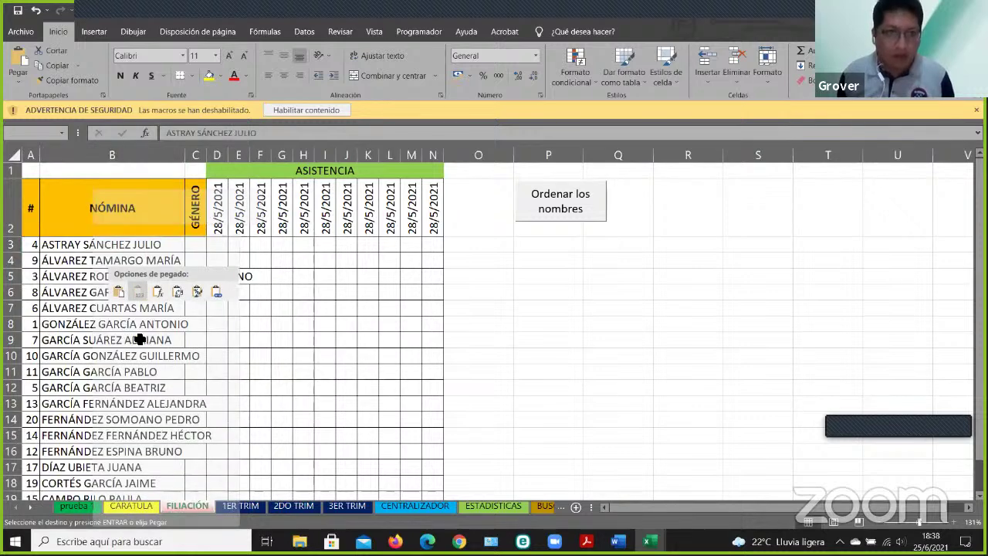
scroll(140, 339, "down", 4)
scroll(140, 339, "up", 4)
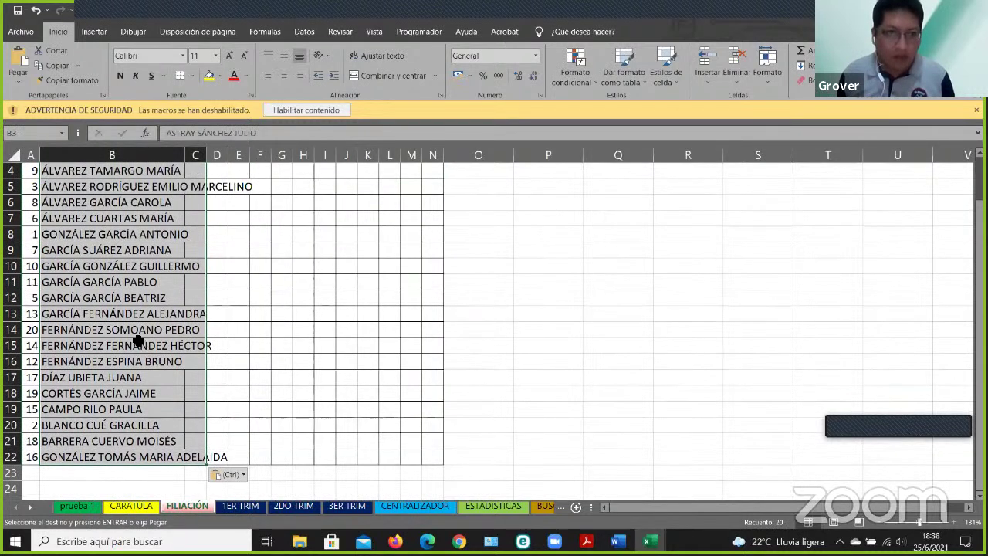
scroll(137, 340, "up", 1)
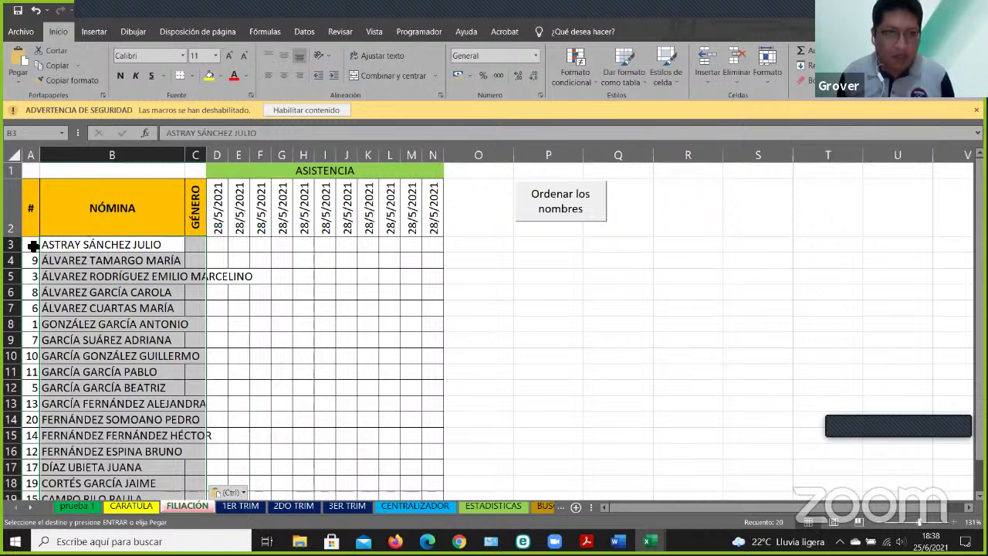
- Delete the pasted names from column B and paste them into B3 again
left_click(31, 245)
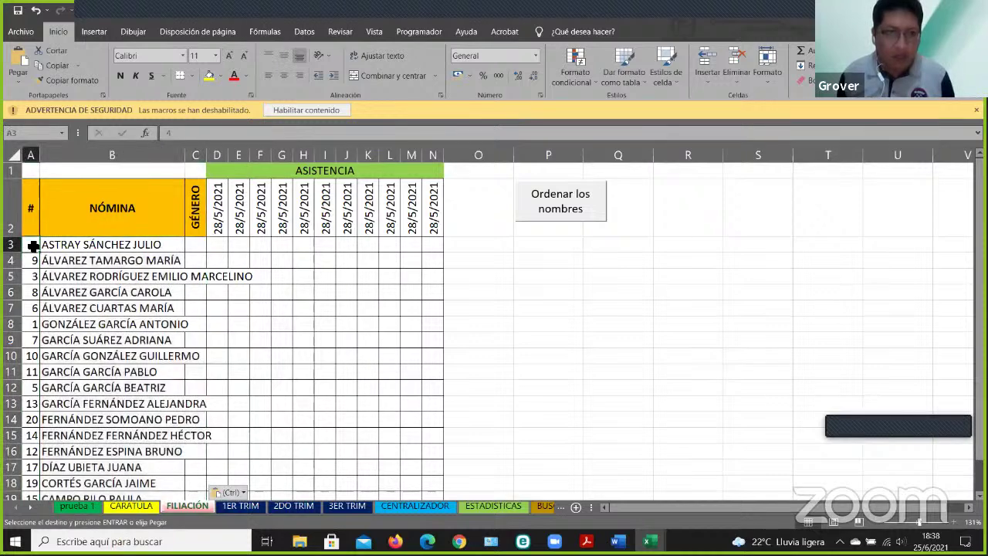
left_click(59, 249)
key("ctrl+shift+Down")
key("Delete")
left_click(59, 249)
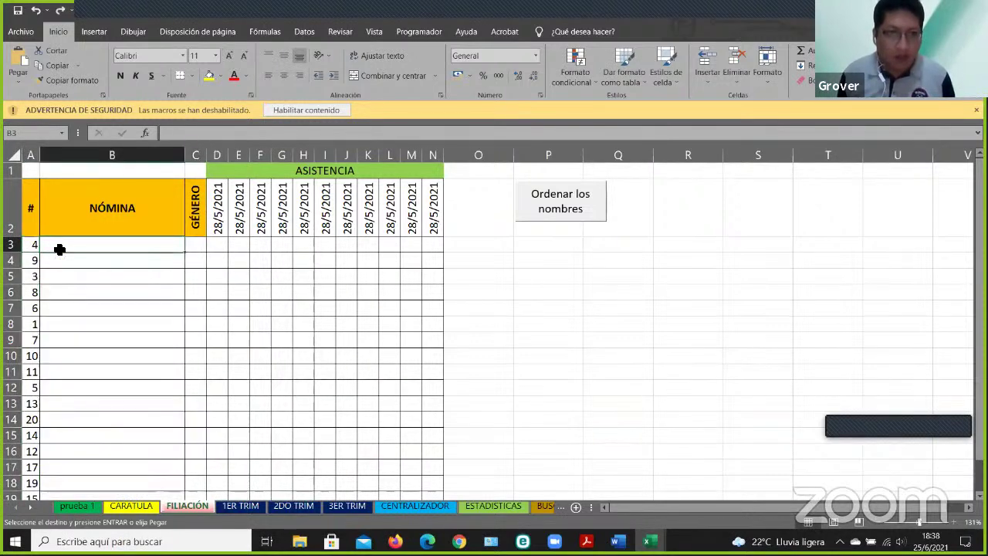
right_click(62, 250)
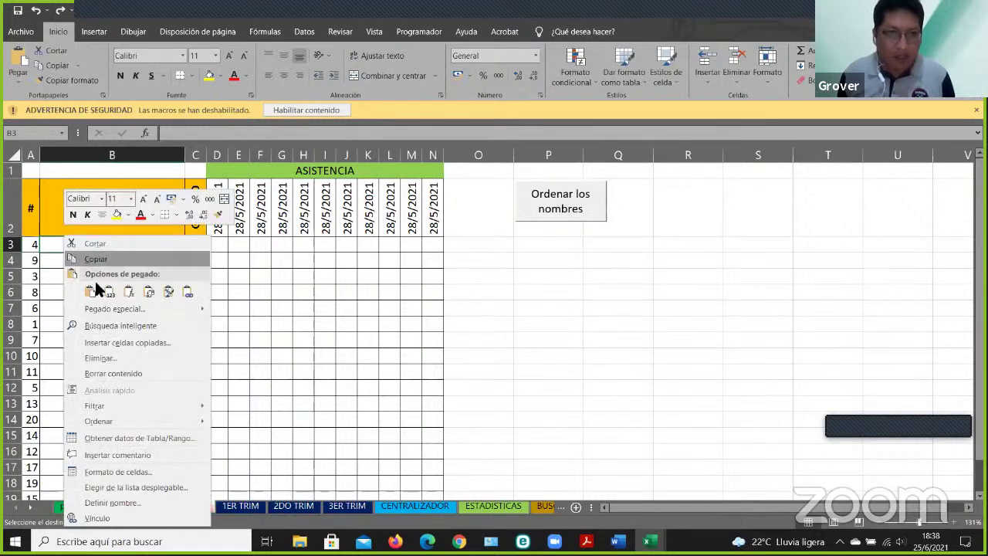
left_click(111, 292)
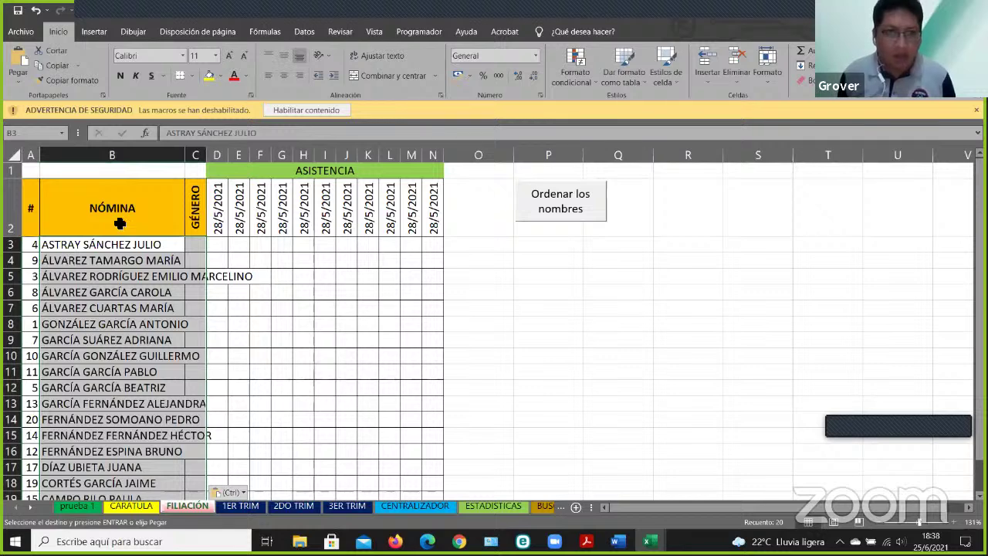
key("alt+Tab")
key("alt+Tab")
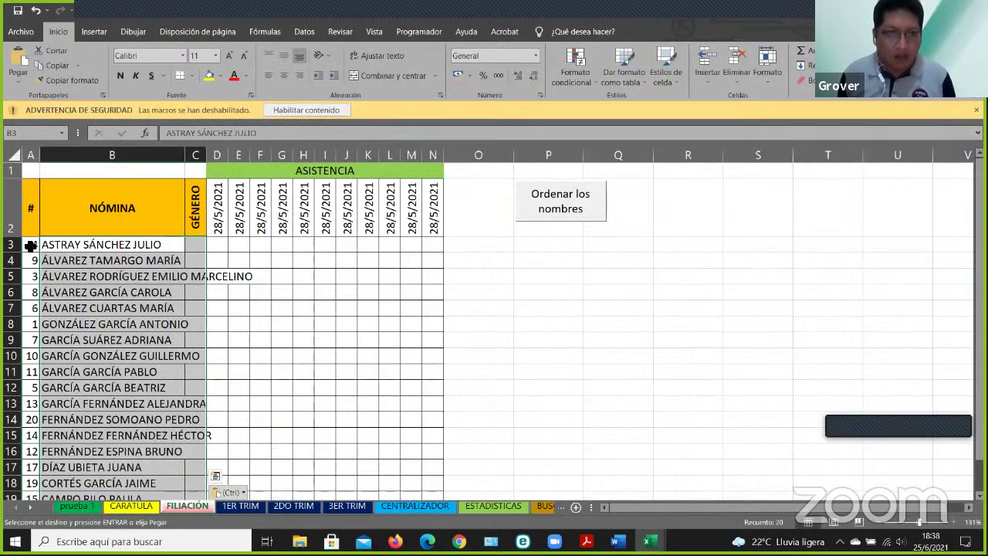
- Number the first two students 1 and 2 in A3 and A4
left_click(30, 245)
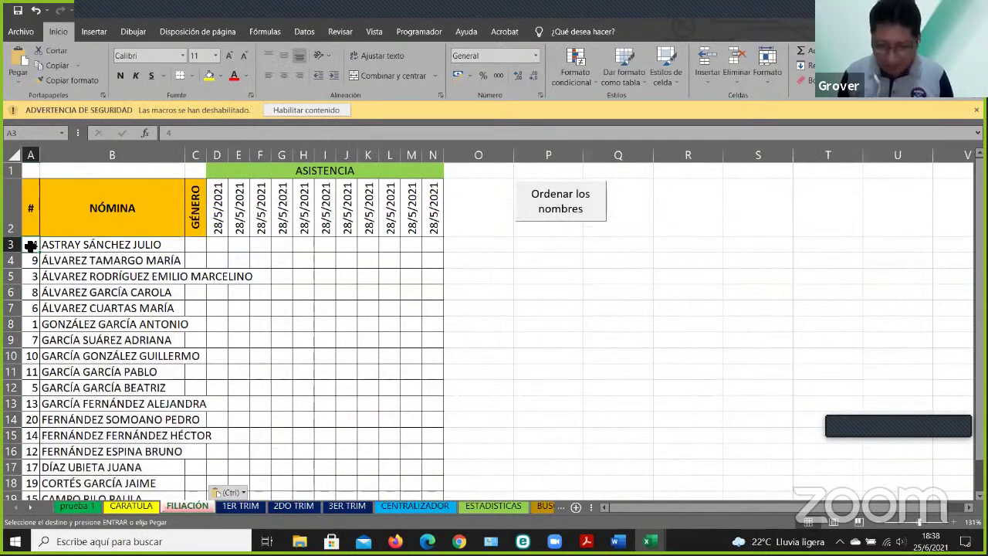
key("Delete")
key("Return")
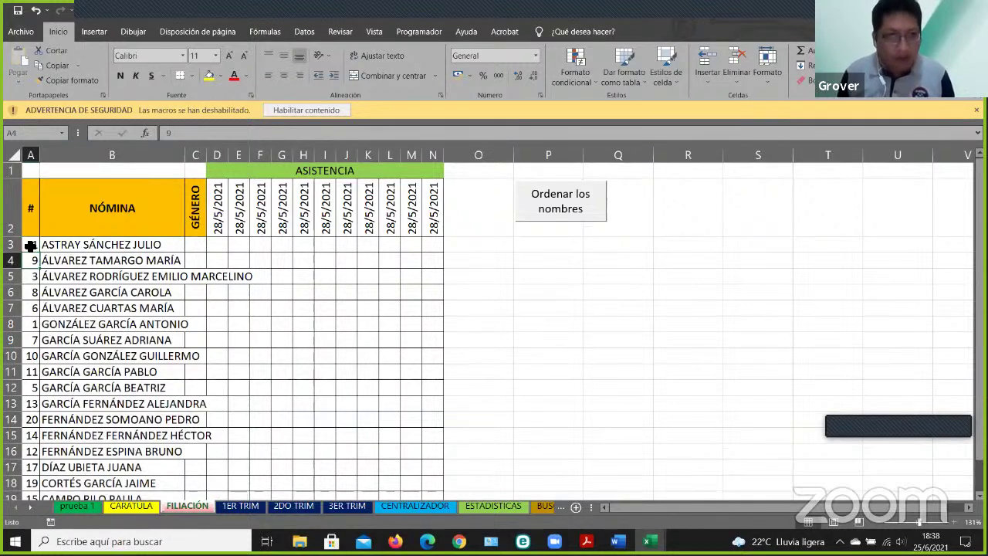
type("2")
key("Return")
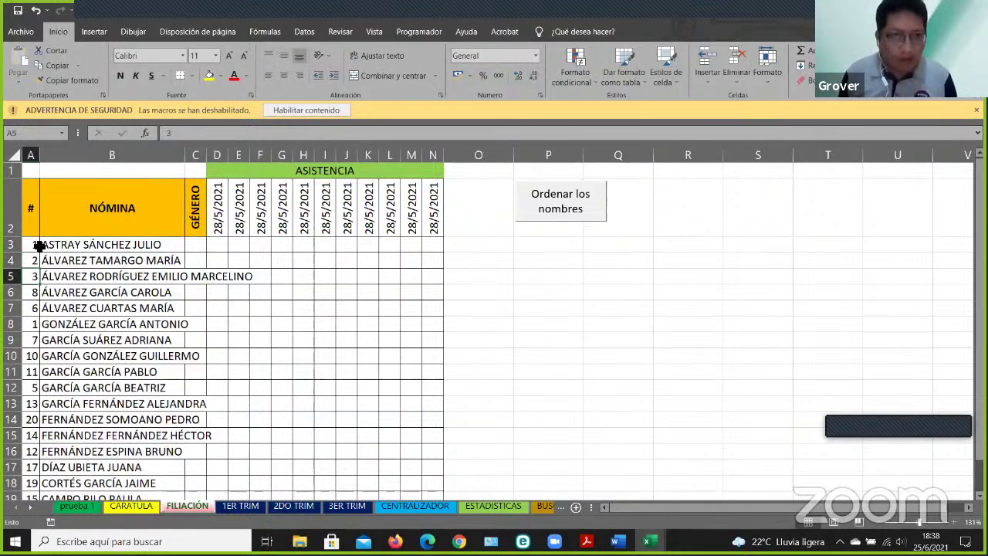
- Extend the 1, 2 series down A3:A22 so the students are numbered 1 to 20
mouse_move(37, 244)
left_mouse_down()
mouse_move(42, 508)
mouse_move(38, 475)
left_mouse_up()
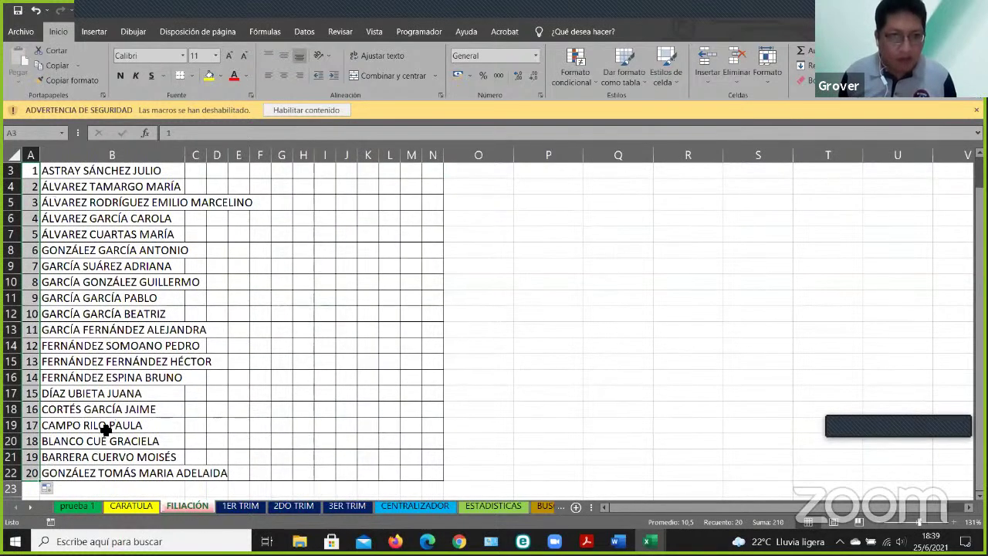
scroll(127, 355, "up", 1)
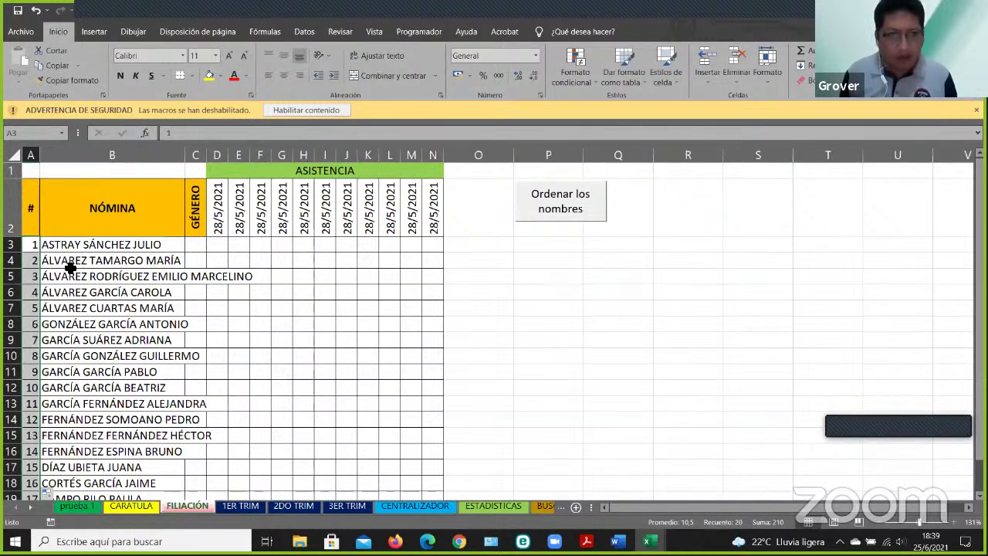
scroll(96, 417, "down", 1)
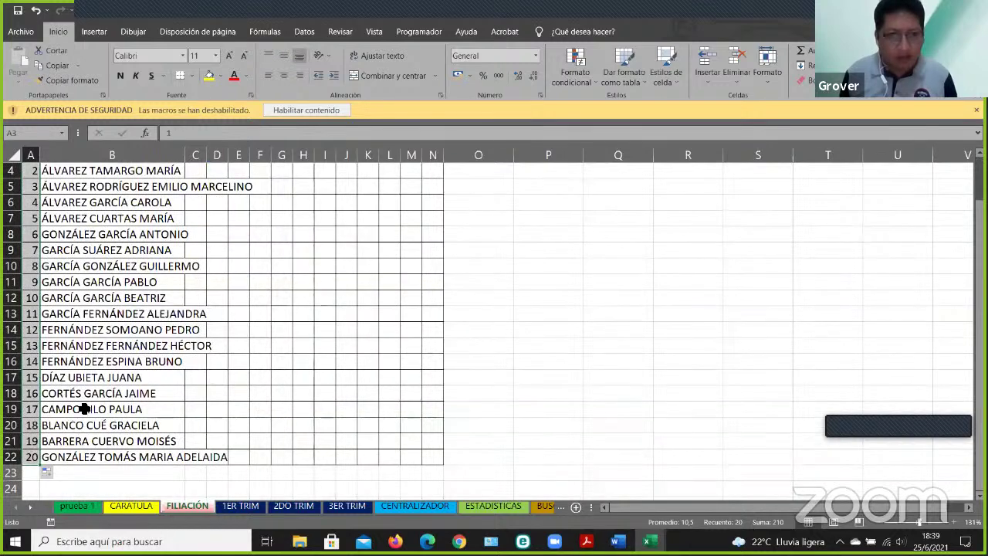
scroll(158, 368, "up", 1)
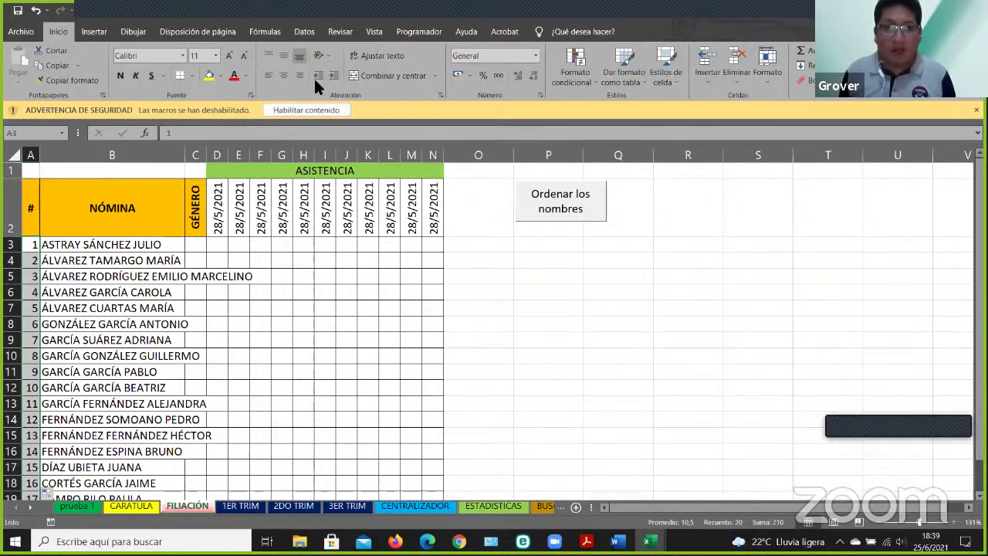
- Enable macros and run the Ordenar los nombres macro to sort names alphabetically
left_click(313, 111)
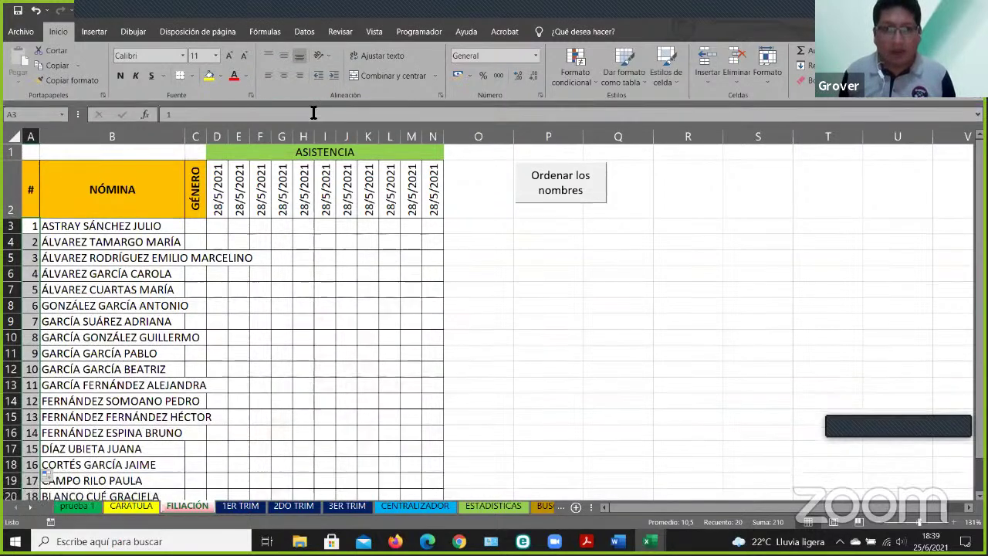
left_click(579, 193)
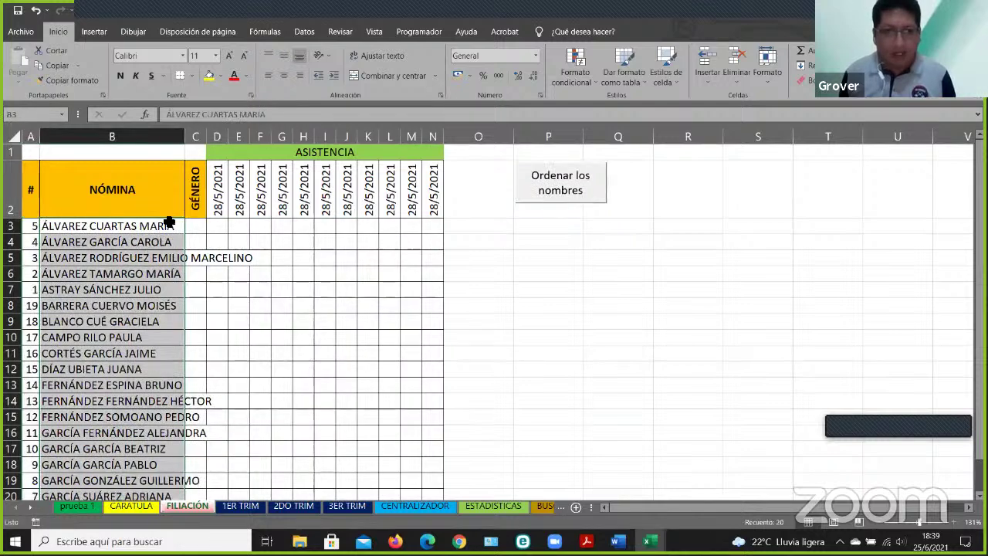
left_click(37, 227)
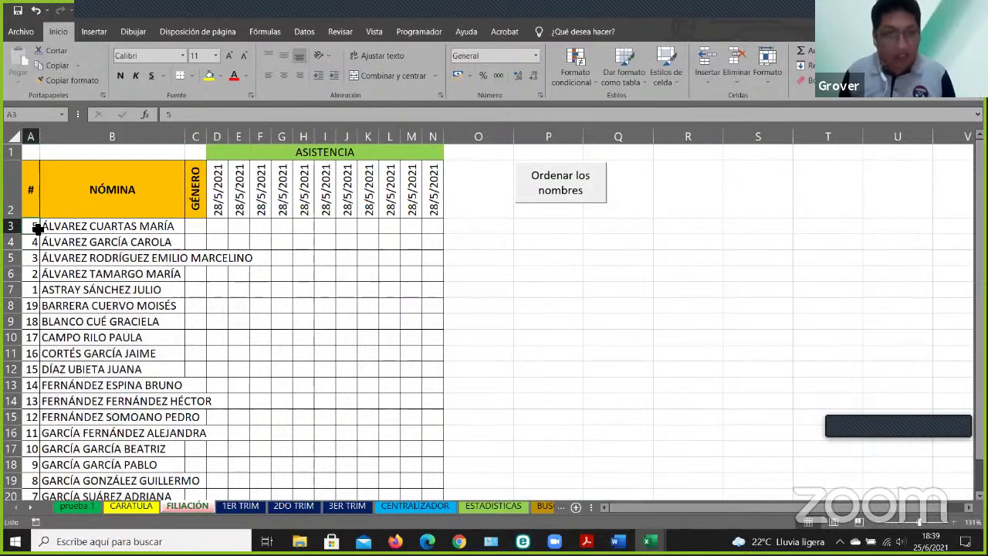
- Renumber the students from 1 down column A and autofit the NÓMINA column width
key("Down")
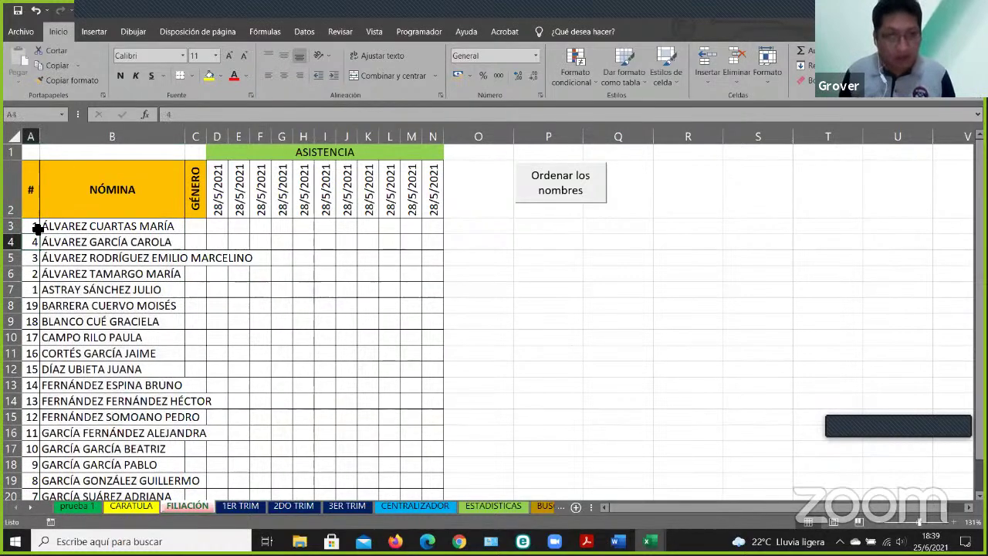
type("2")
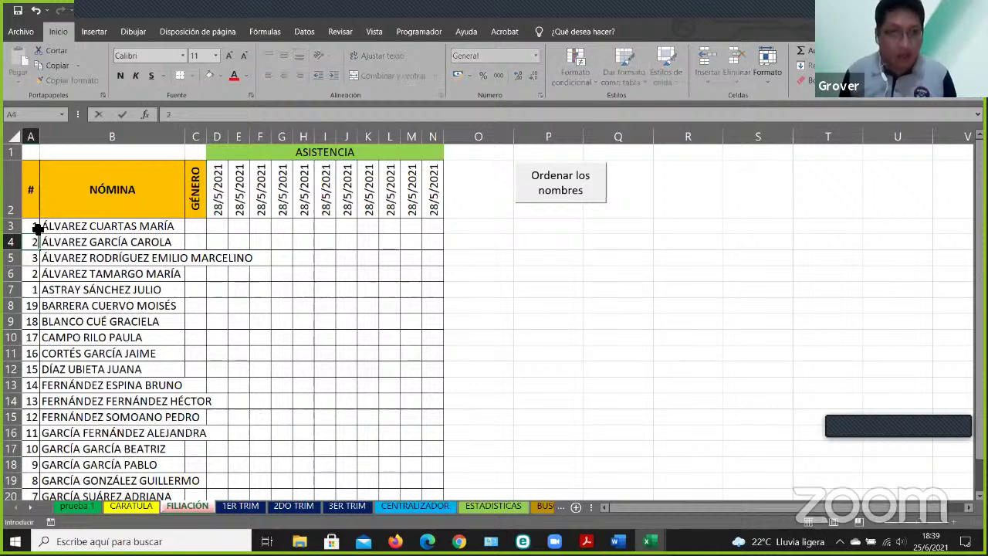
left_click(36, 226)
left_click_drag(33, 226, 36, 461)
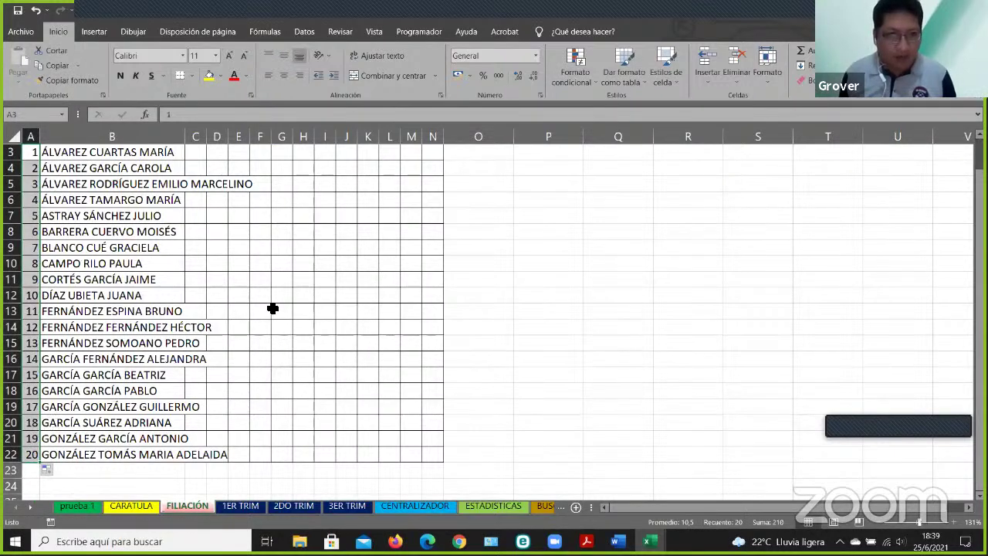
double_click(186, 136)
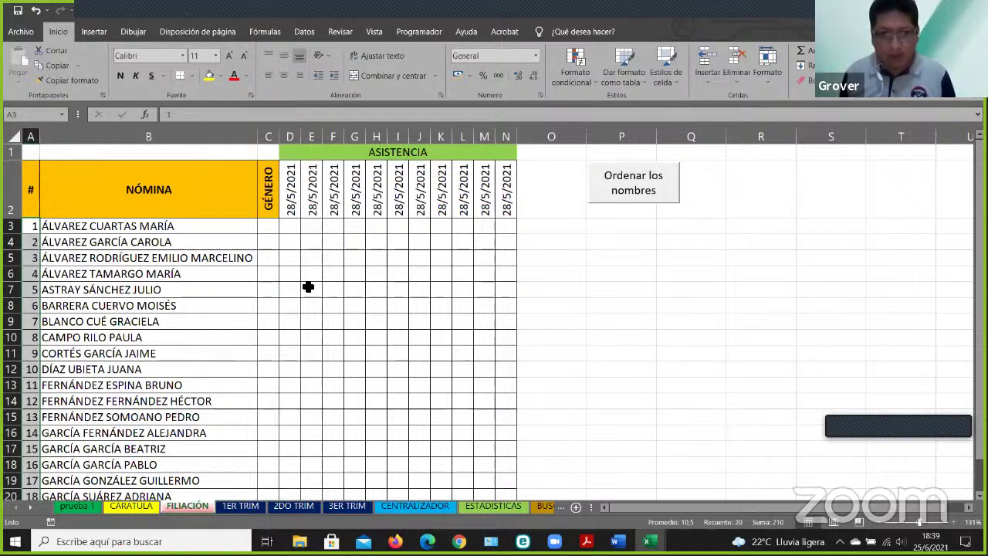
left_click(274, 227)
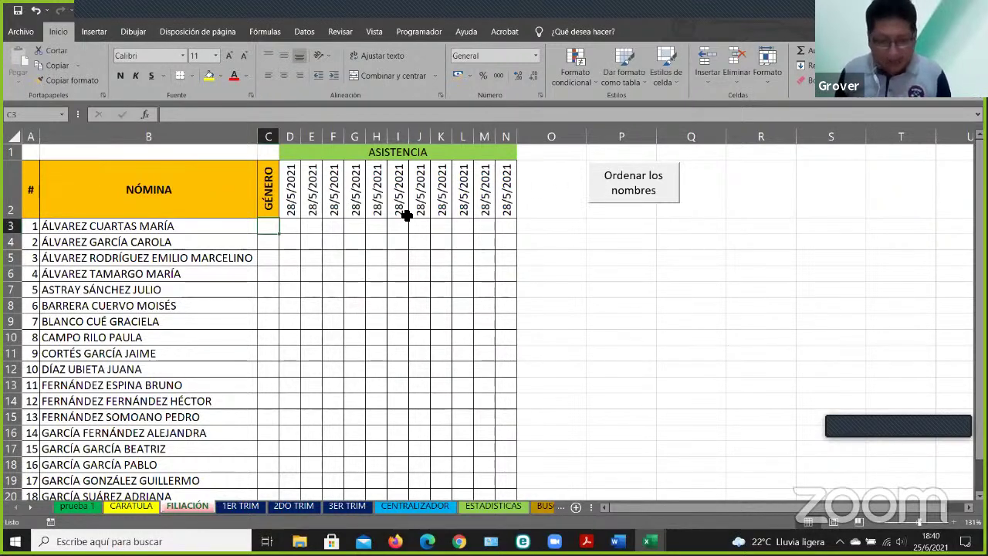
- Enter M or F in the GÉNERO column for the first eleven students, correcting one entry to F
type("M")
key("Return")
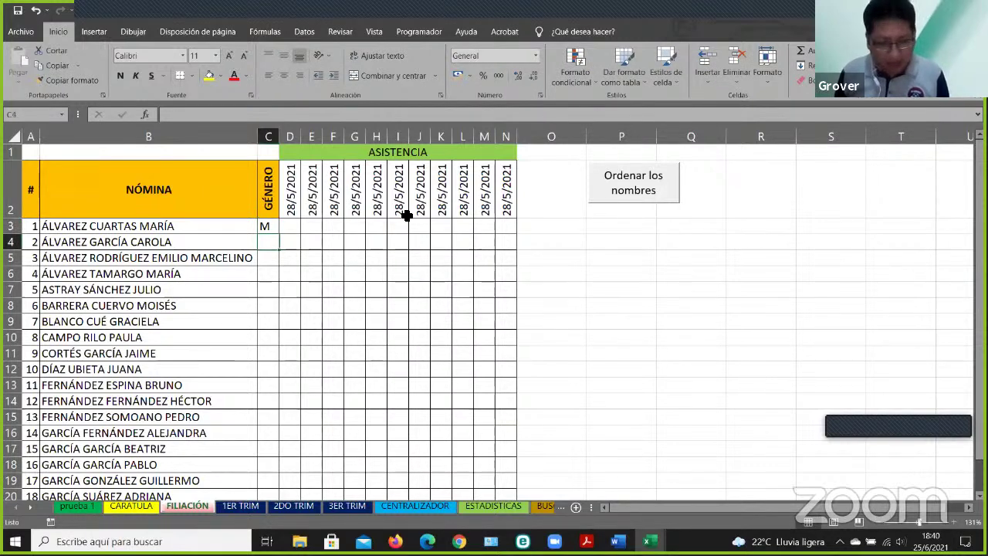
type("M")
key("Return")
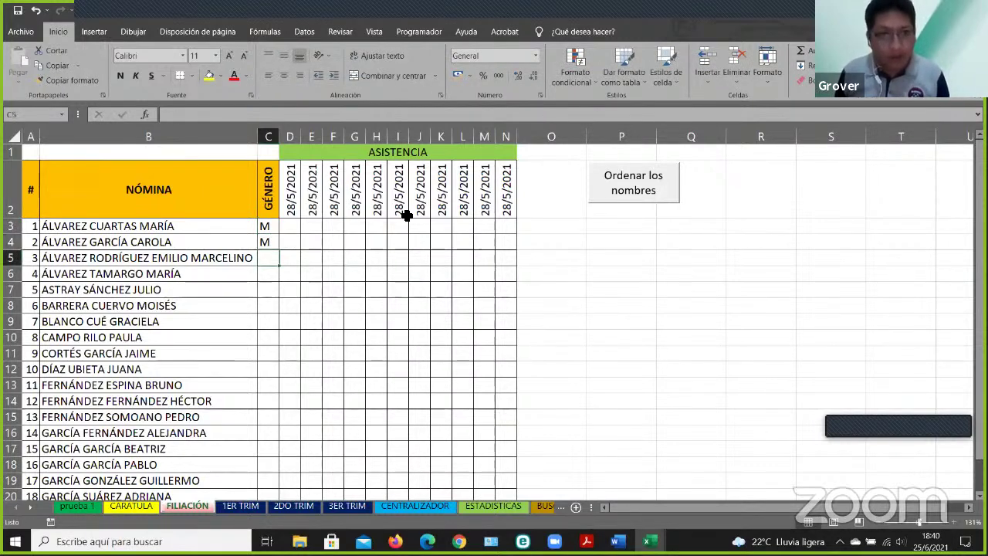
type("F")
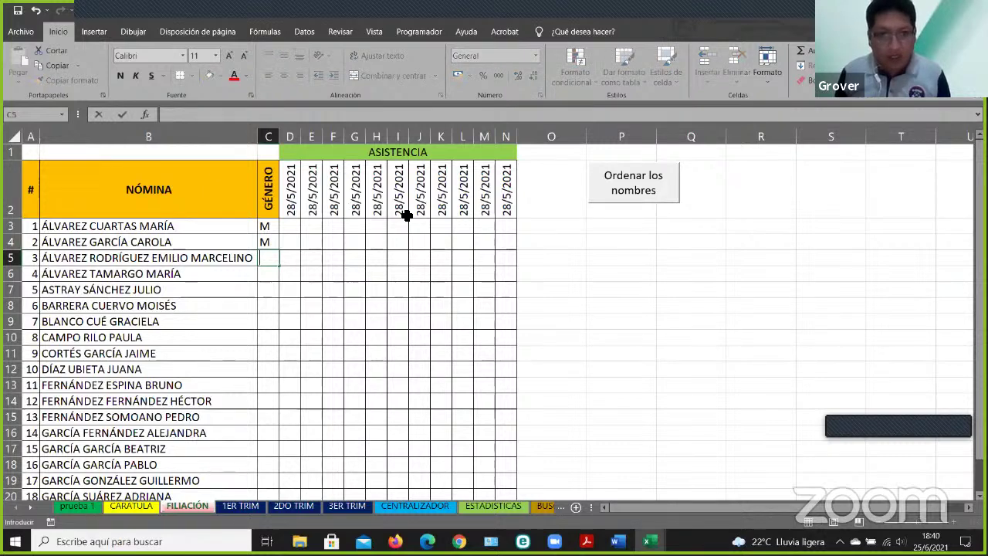
key("Up")
key("Up")
type("F")
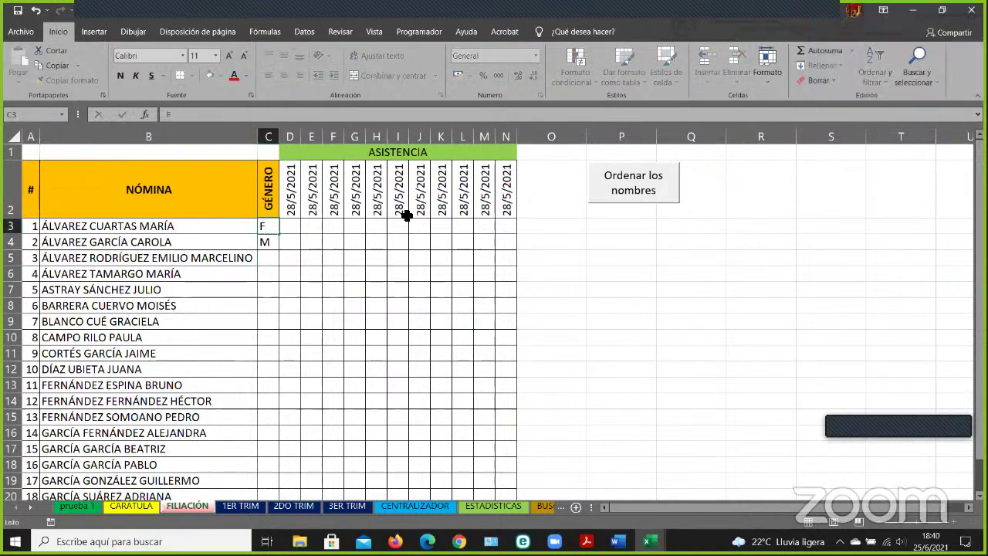
key("Return")
key("BackSpace")
type("F")
key("Return")
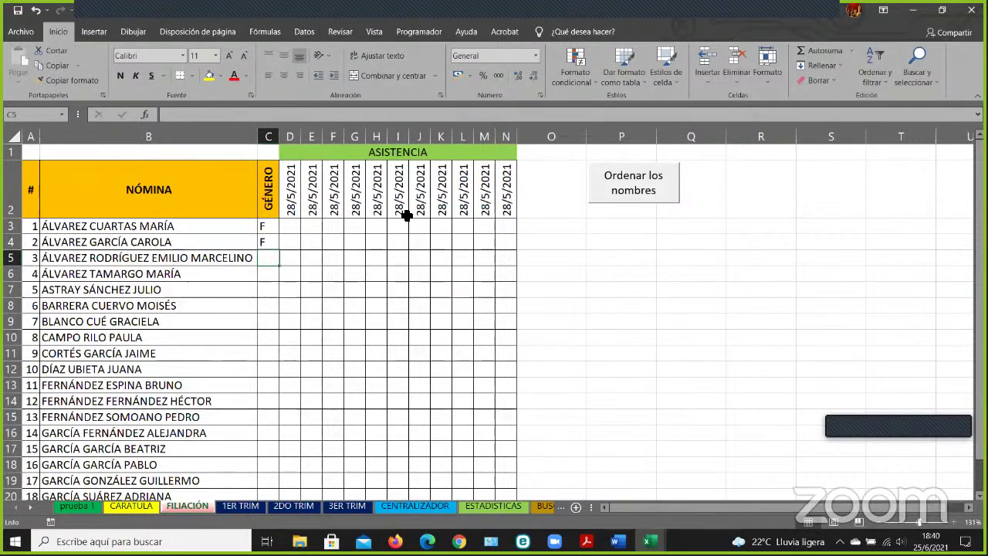
type("M")
key("Return")
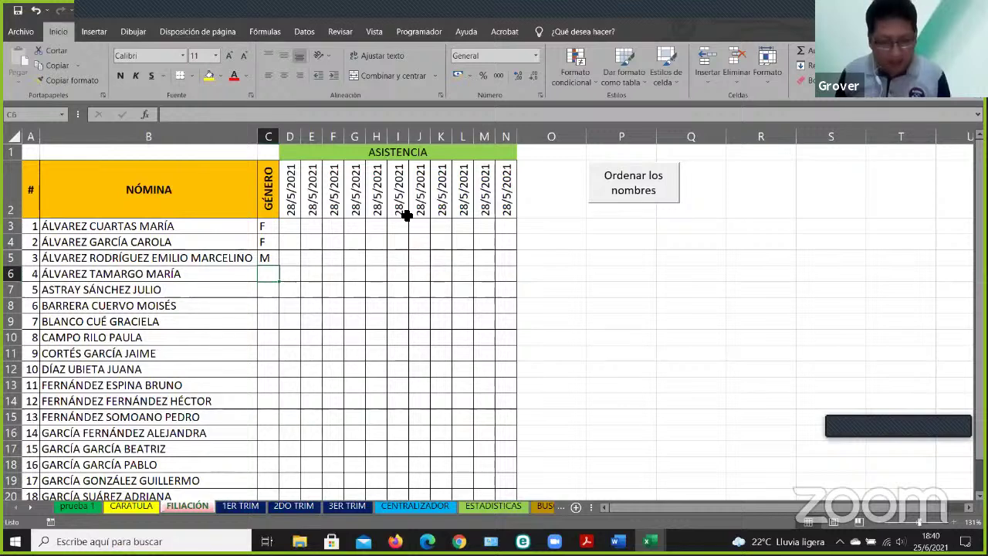
type("F")
key("Return")
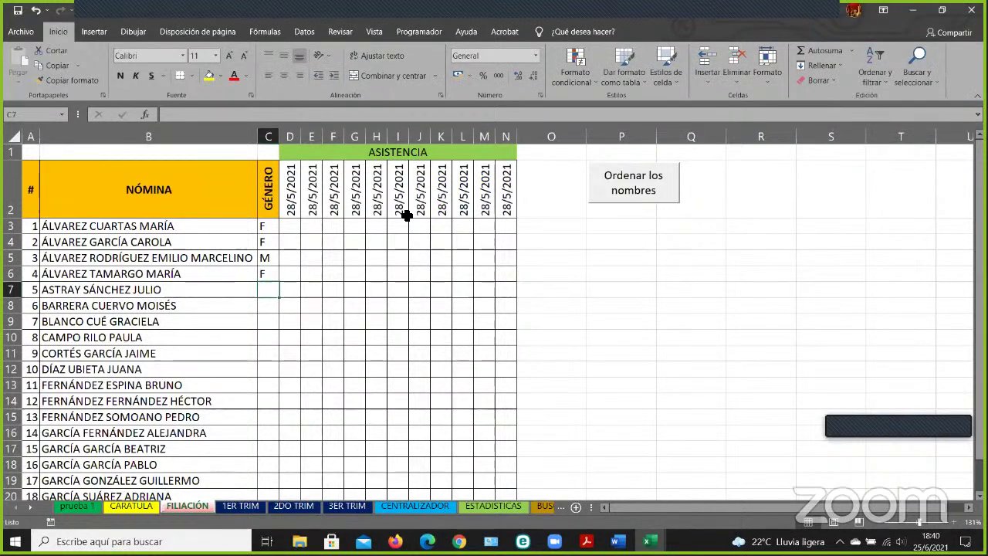
type("M")
key("Return")
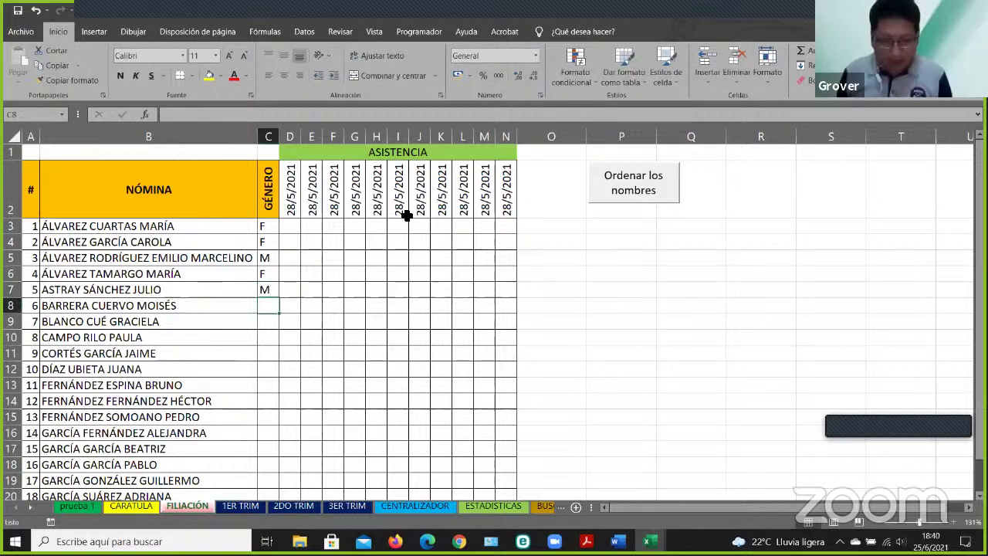
type("M")
key("Return")
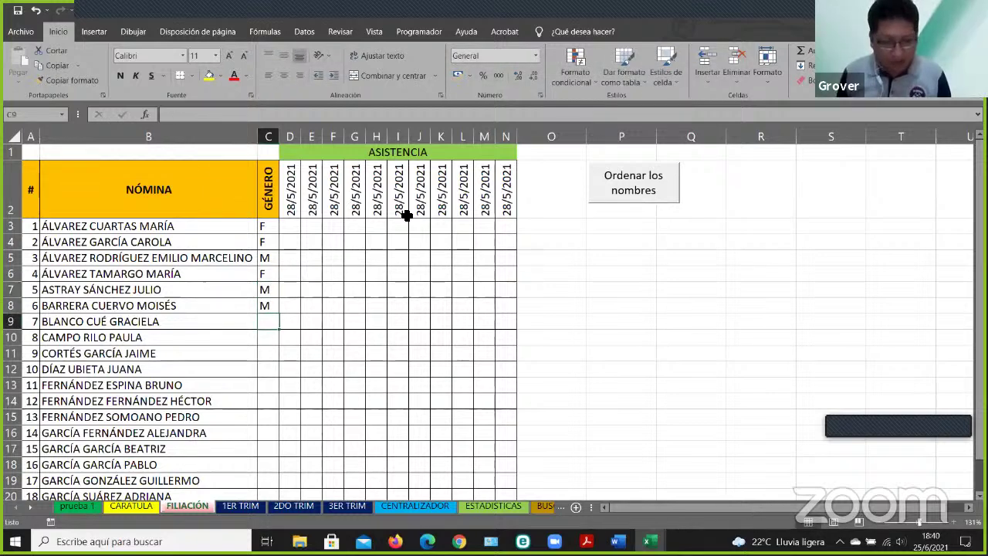
type("F")
key("Return")
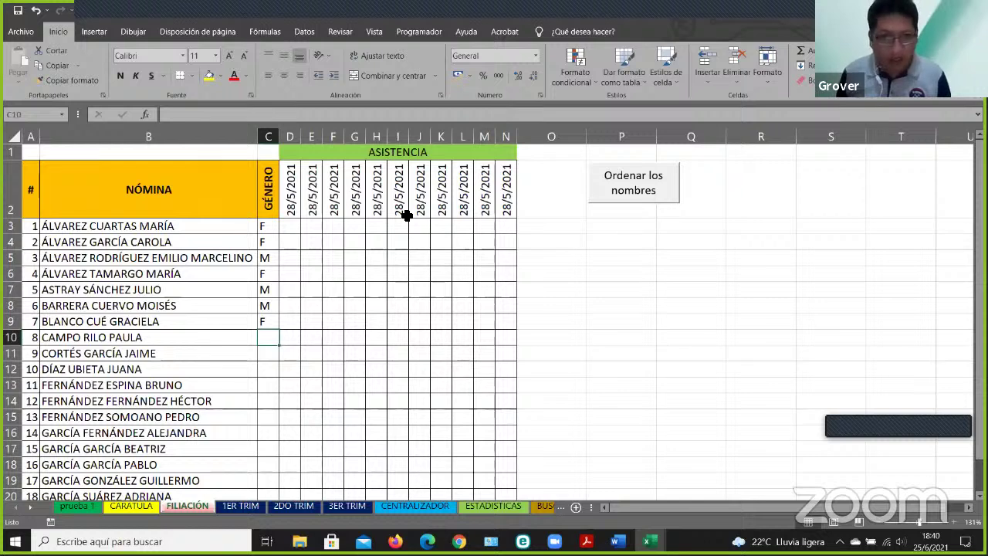
type("F")
key("Return")
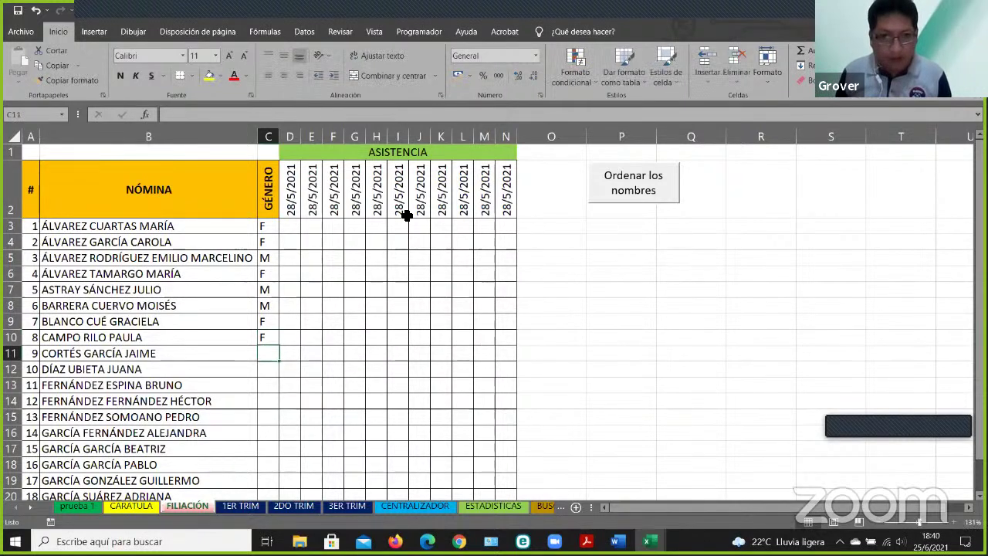
type("M")
key("Return")
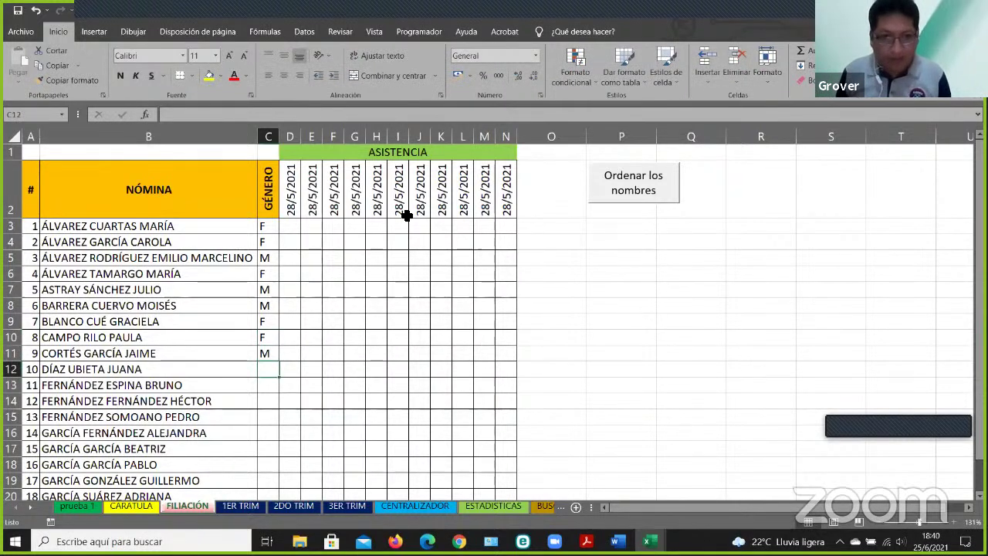
type("F")
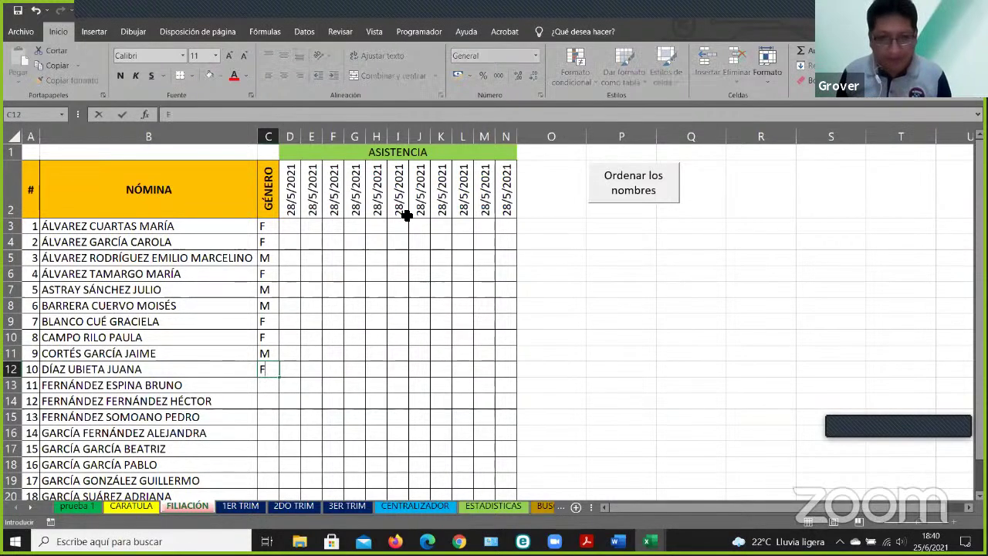
key("Return")
type("M")
key("Return")
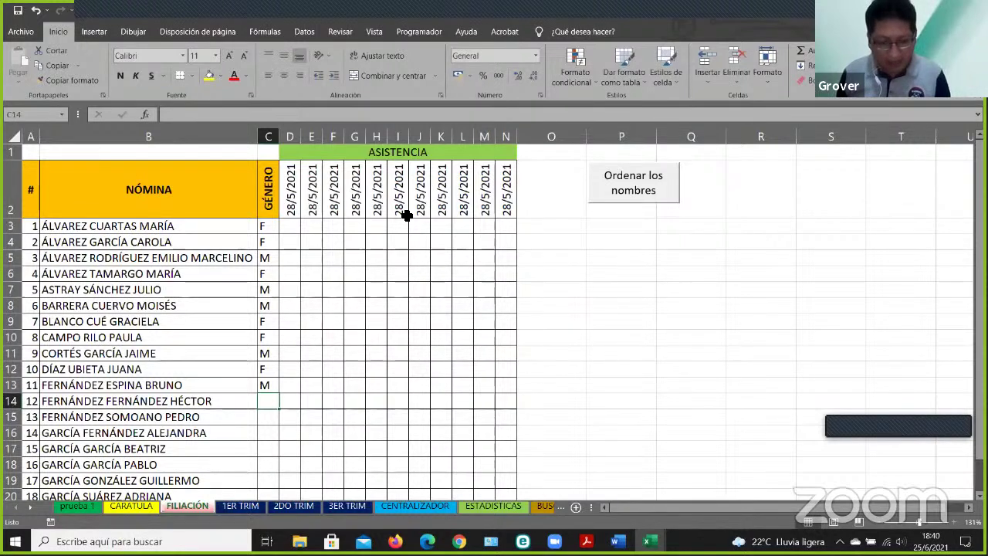
- Enter GÉNERO for students 12–20: M, M, F, F, M, M, F, M, F
type("M")
key("Return")
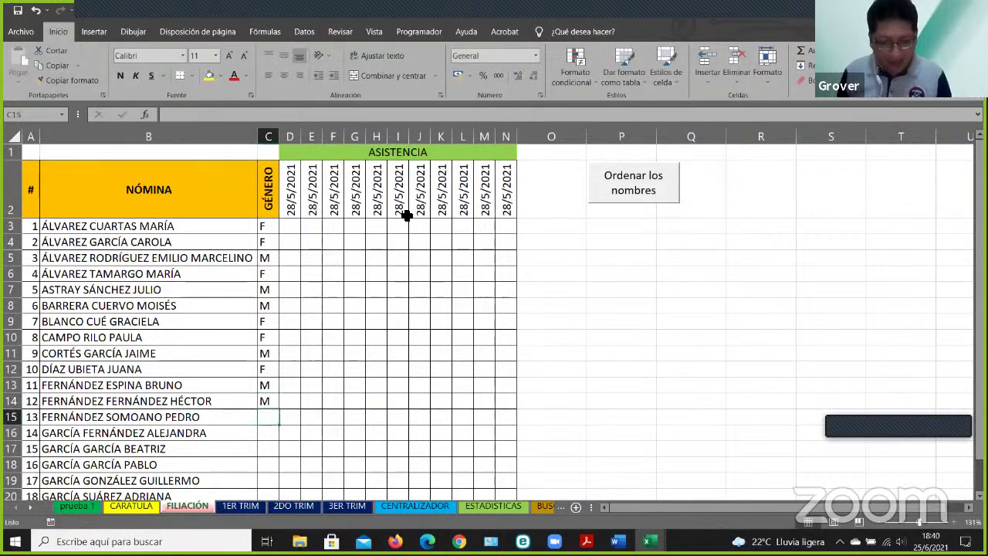
type("M")
key("Return")
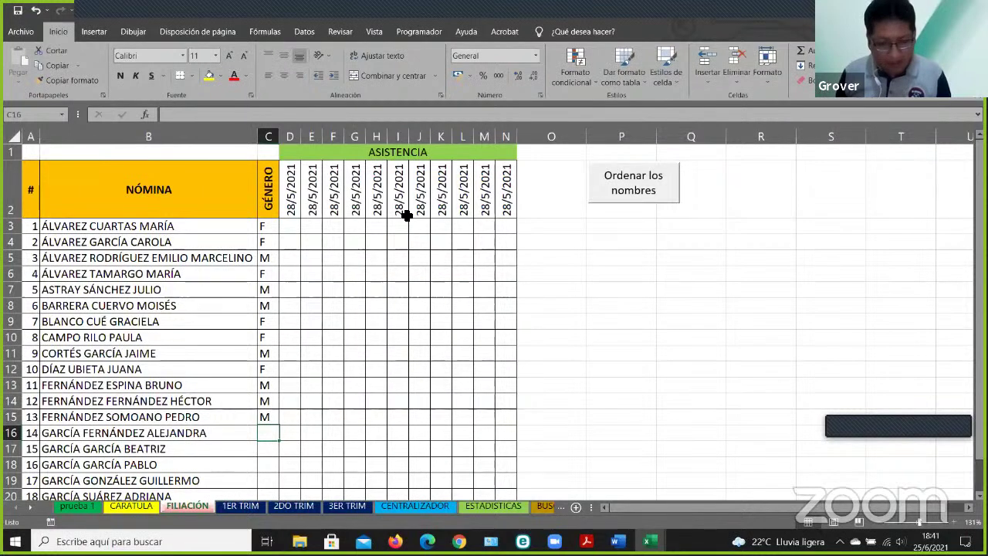
type("F")
key("Return")
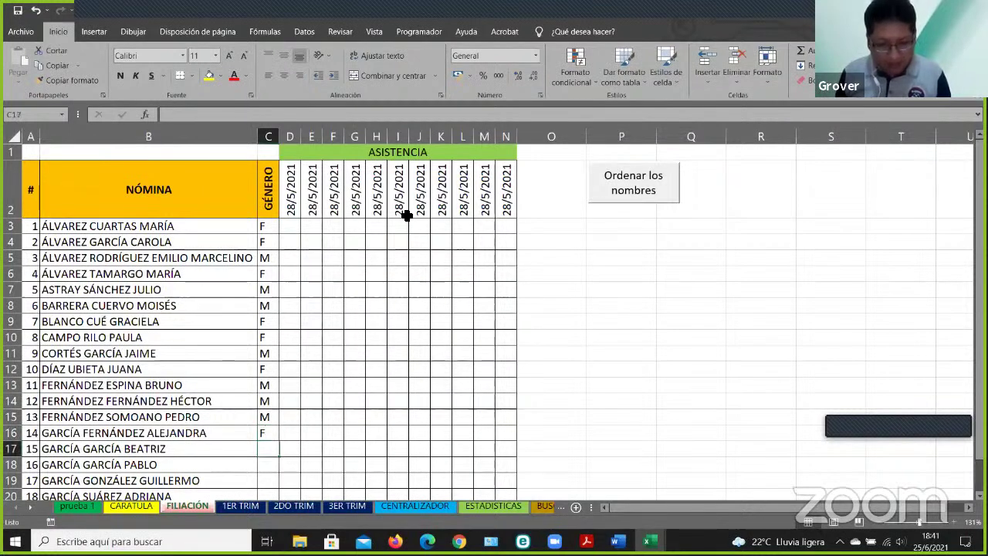
type("F")
key("Return")
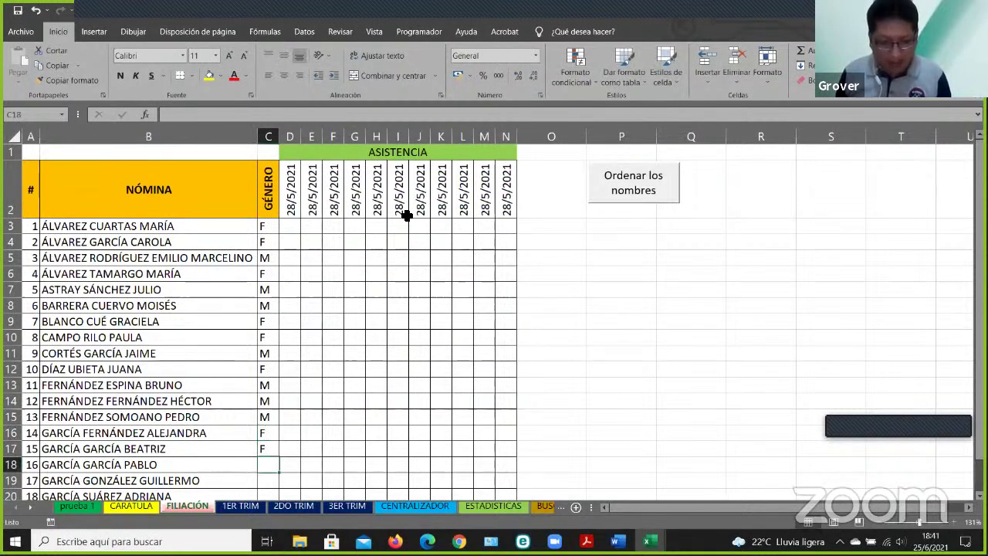
type("M")
key("Return")
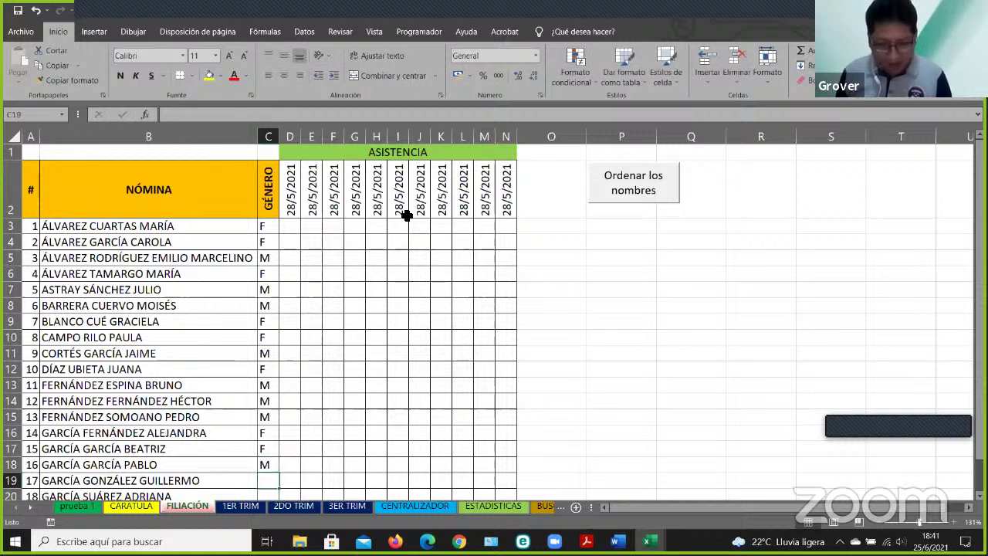
type("M")
key("Return")
type("F")
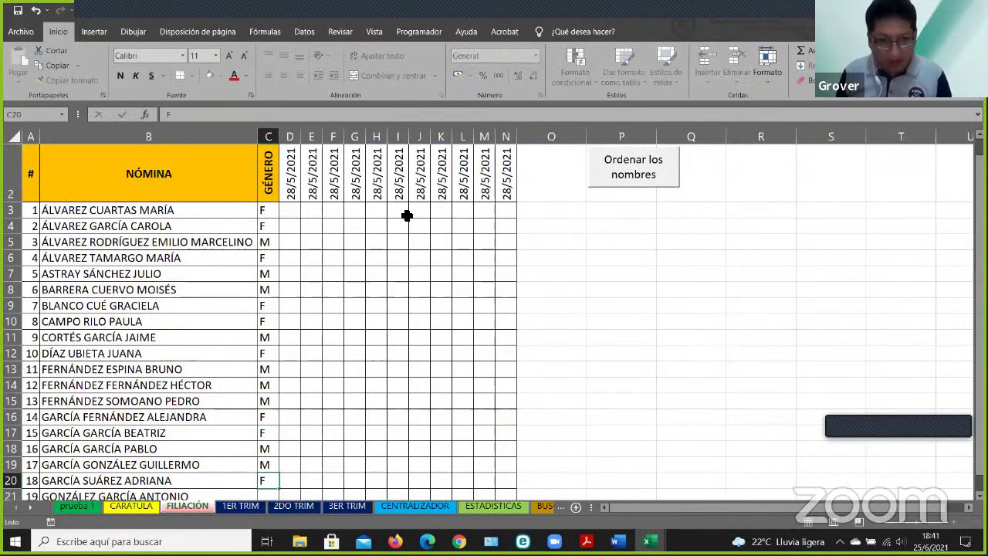
key("Return")
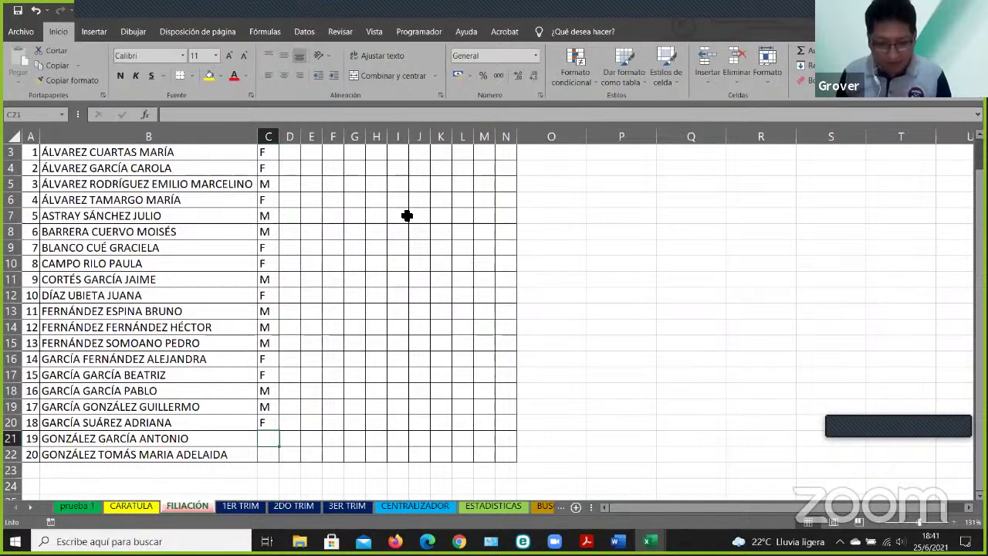
type("M")
key("Return")
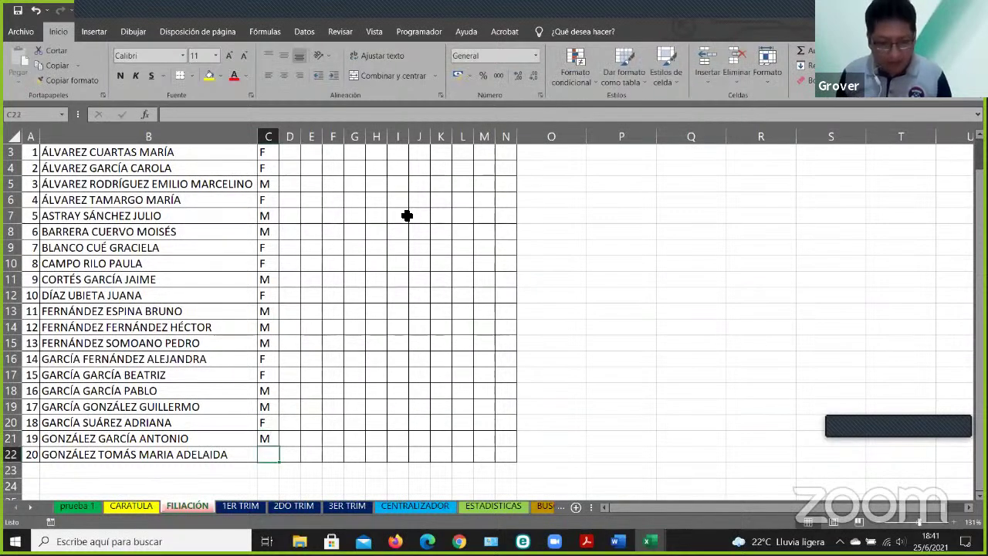
type("F")
key("Return")
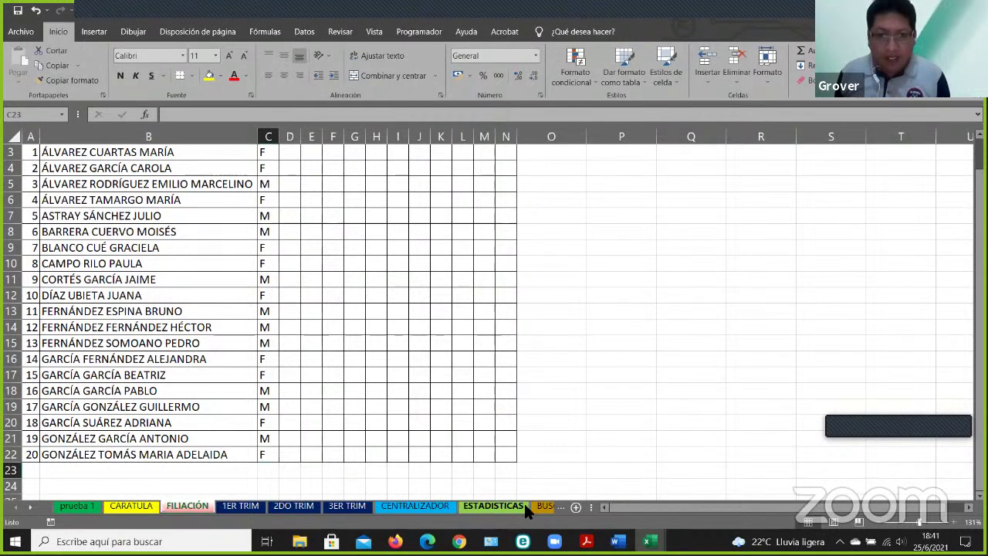
- Look through the ESTADISTICAS, 2DO TRIM and FILIACIÓN sheets and settle on 1ER TRIM
left_click(494, 505)
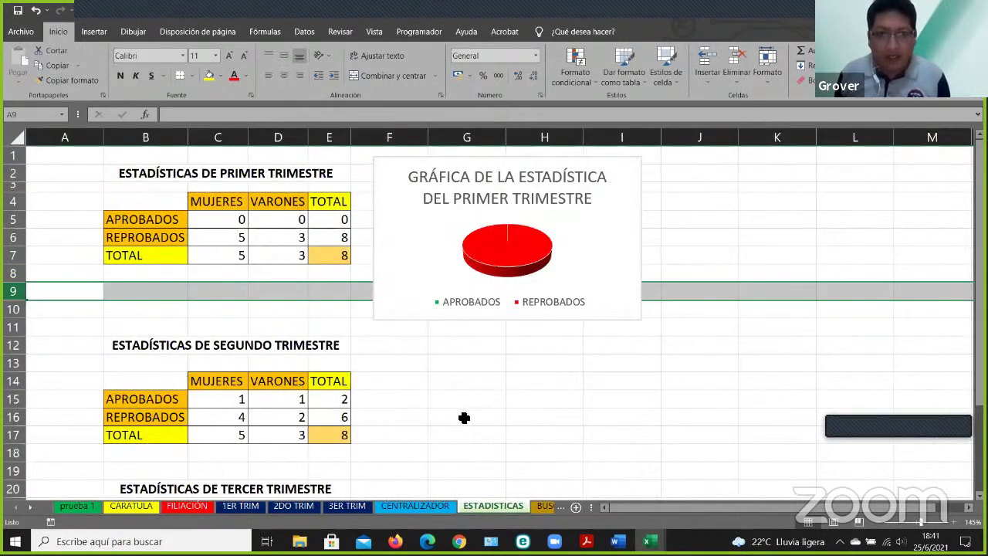
left_click(240, 505)
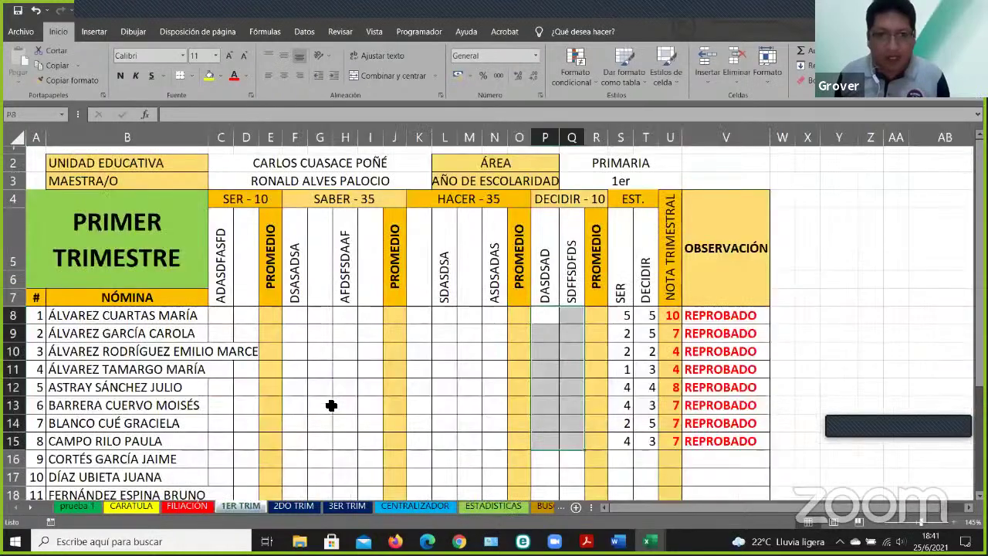
left_click(299, 508)
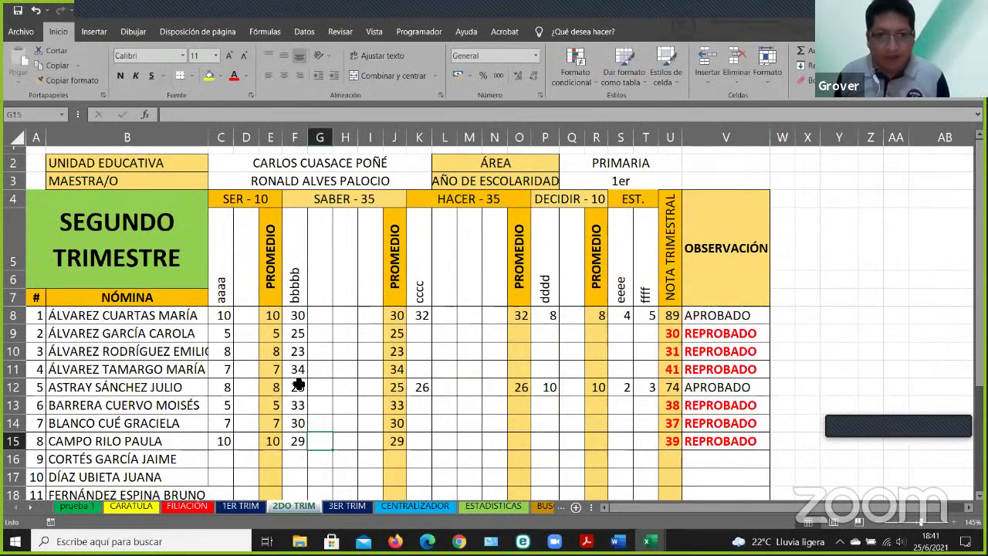
left_click(230, 506)
left_click(202, 508)
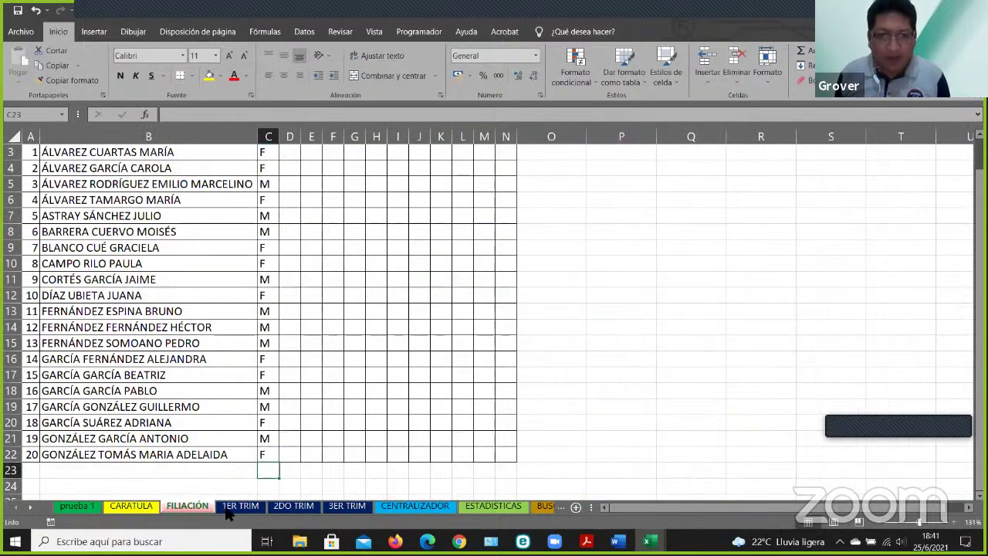
left_click(232, 507)
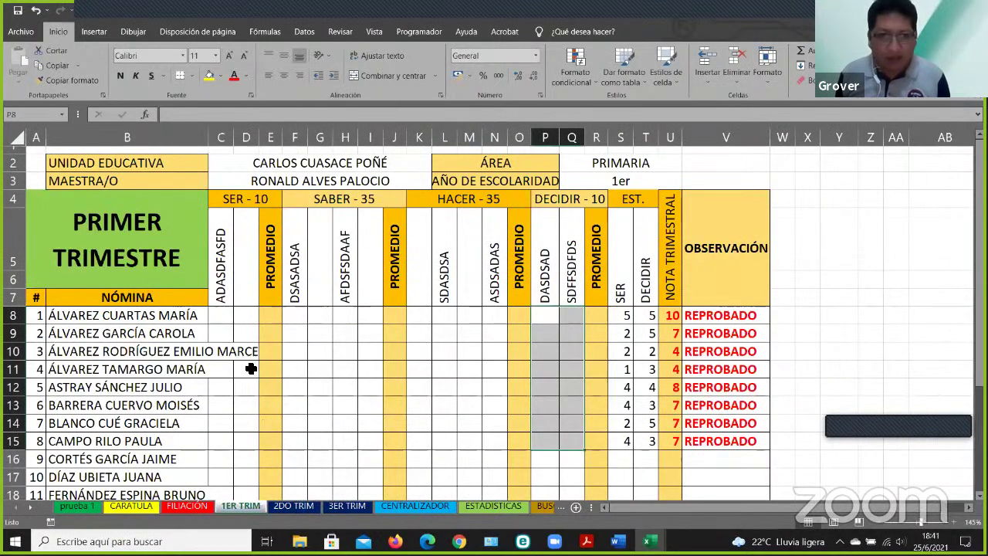
- Autofit column B on 1ER TRIM so every full student name fits
left_click_drag(224, 315, 248, 460)
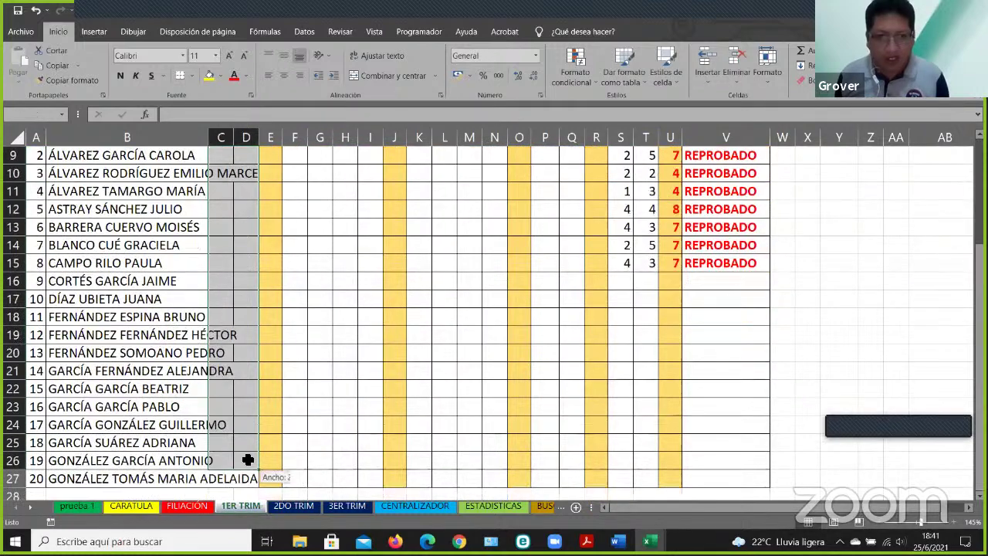
scroll(250, 446, "up", 3)
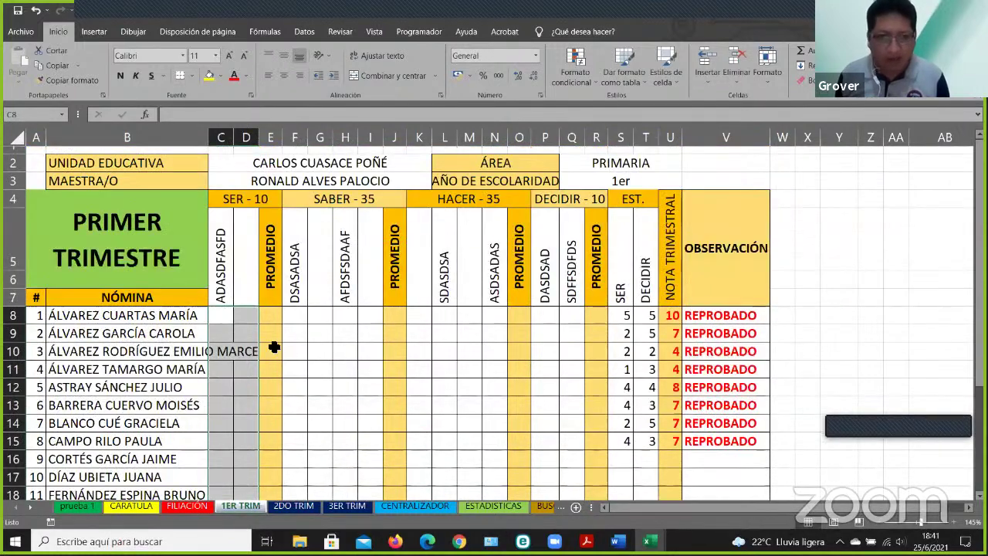
double_click(213, 137)
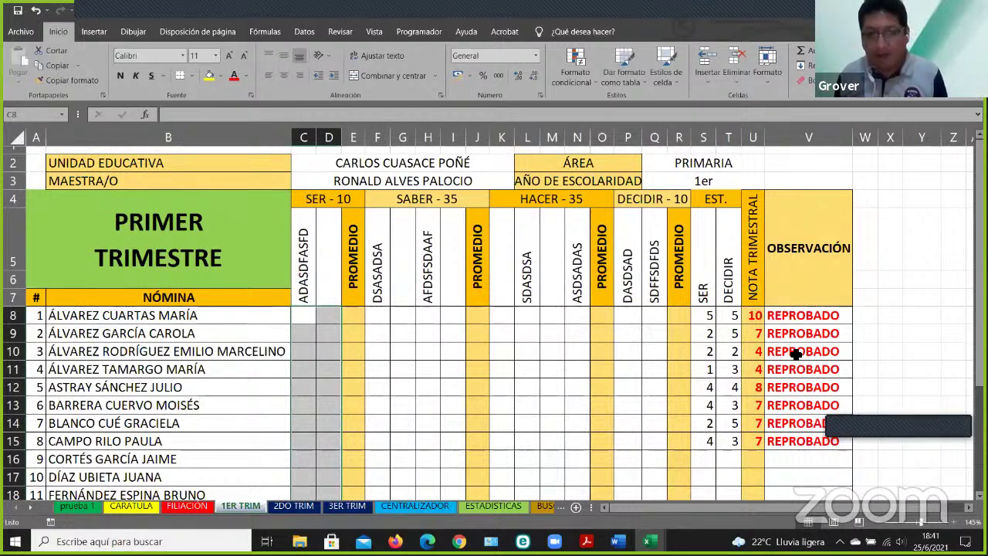
left_click(310, 314)
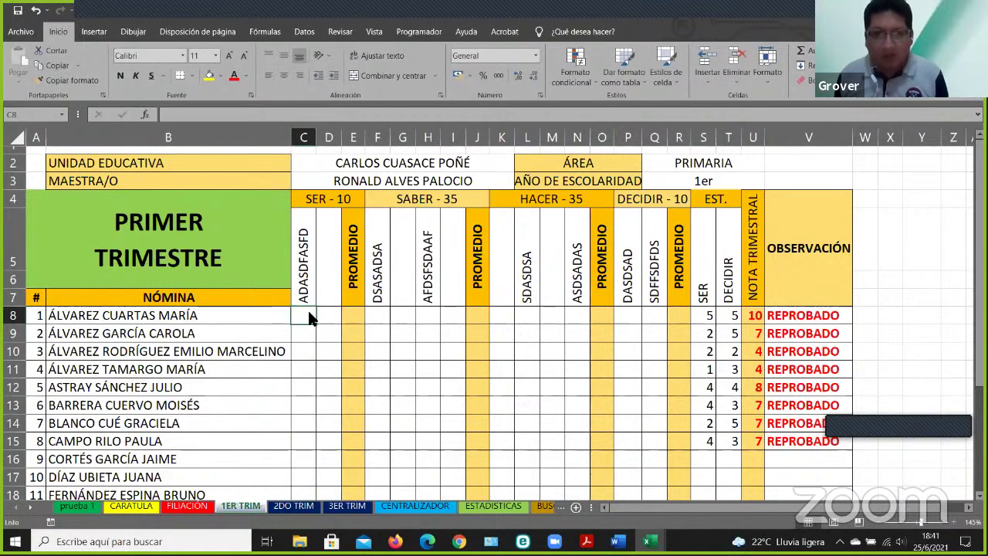
key("alt+Tab")
- From the CONCEPCION folder window, open the REGSITRO_GRUPO_1_EXCEL workbook in Excel
left_click(470, 171)
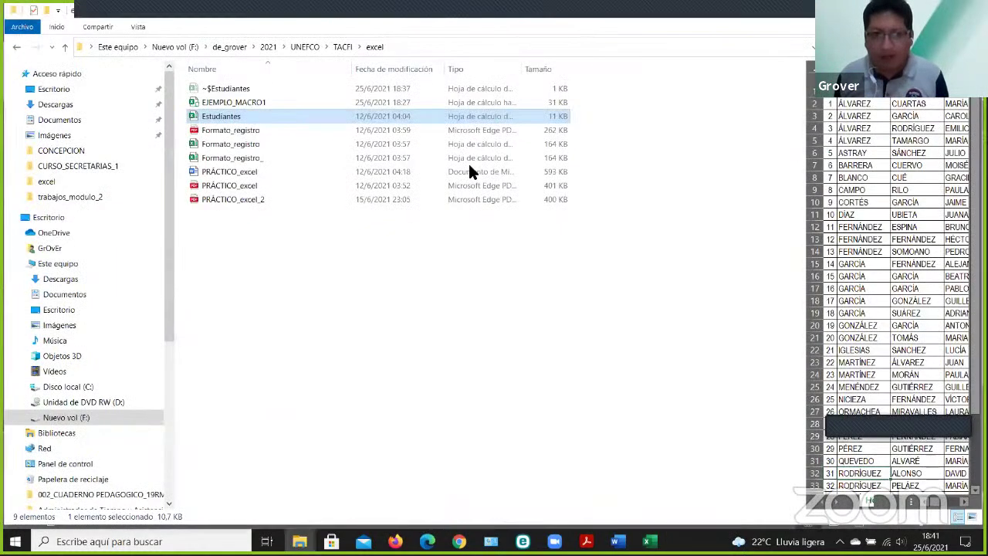
key("alt+Tab")
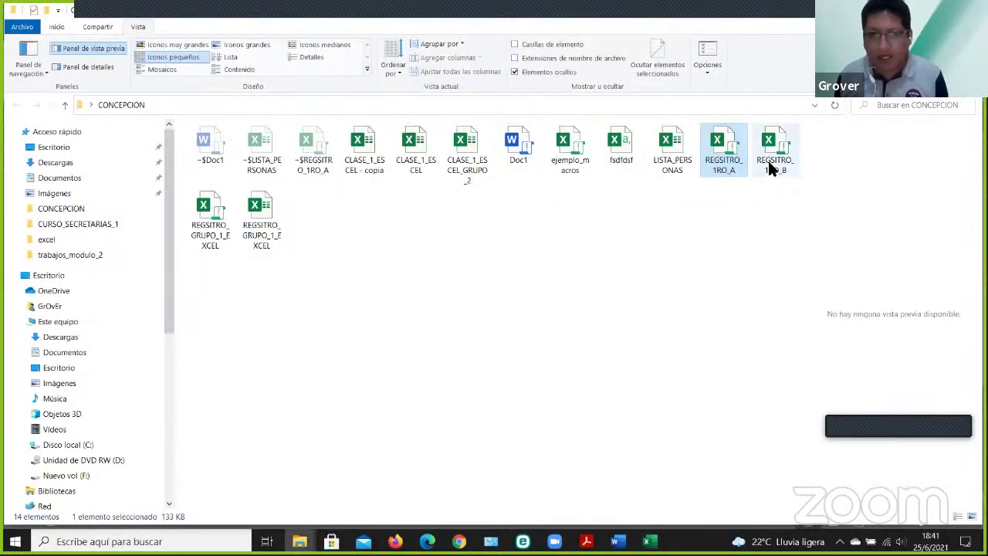
left_click(675, 163)
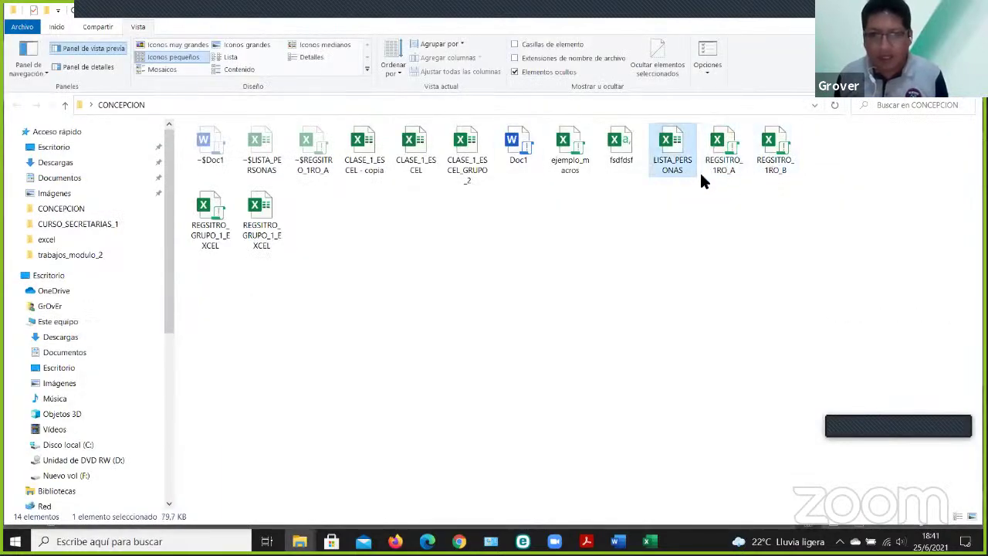
left_click(251, 220)
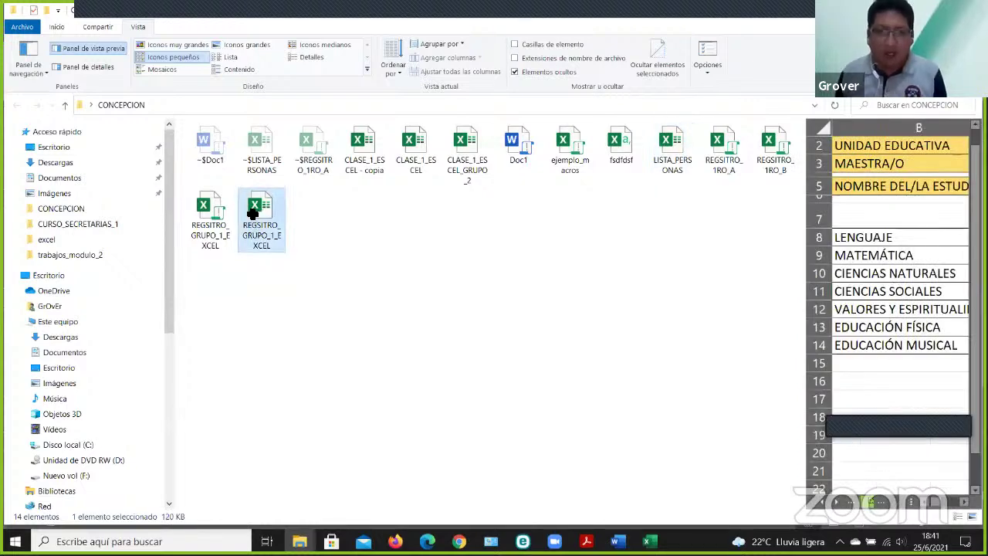
double_click(251, 216)
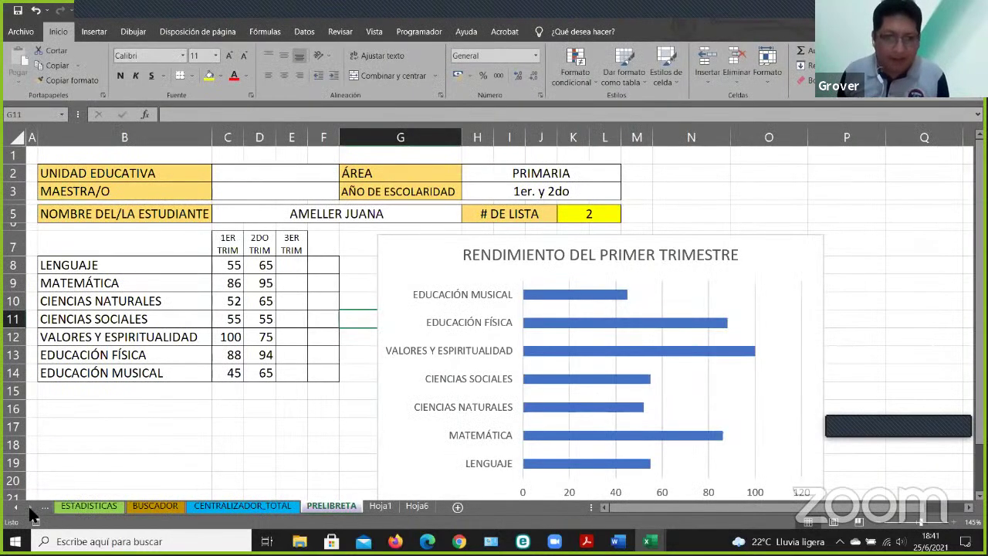
- Open the 1ER TRIM sheet in the ARAOZ register and copy the SER grades
left_click(16, 506)
left_click(18, 507)
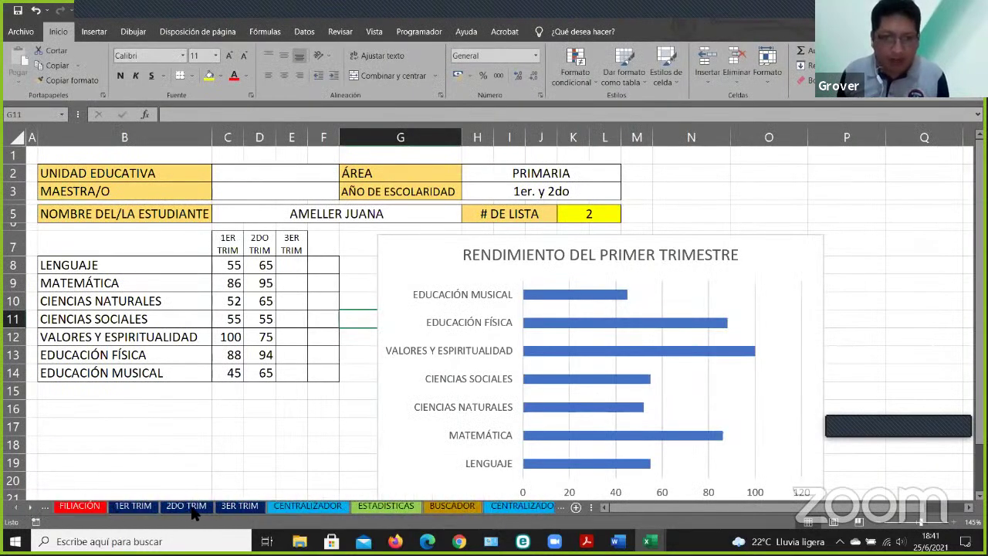
left_click(19, 507)
left_click(190, 505)
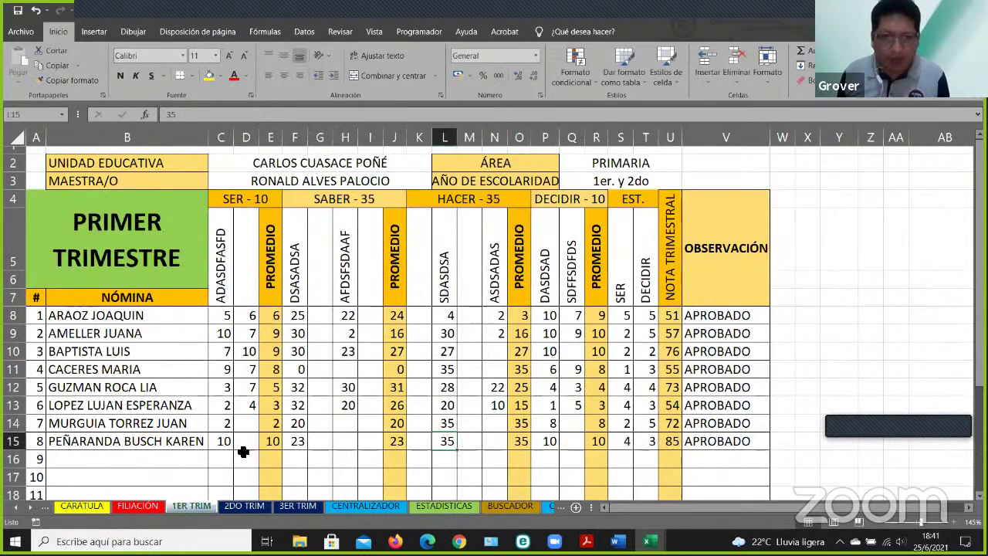
left_click_drag(221, 255, 247, 440)
key("ctrl+c")
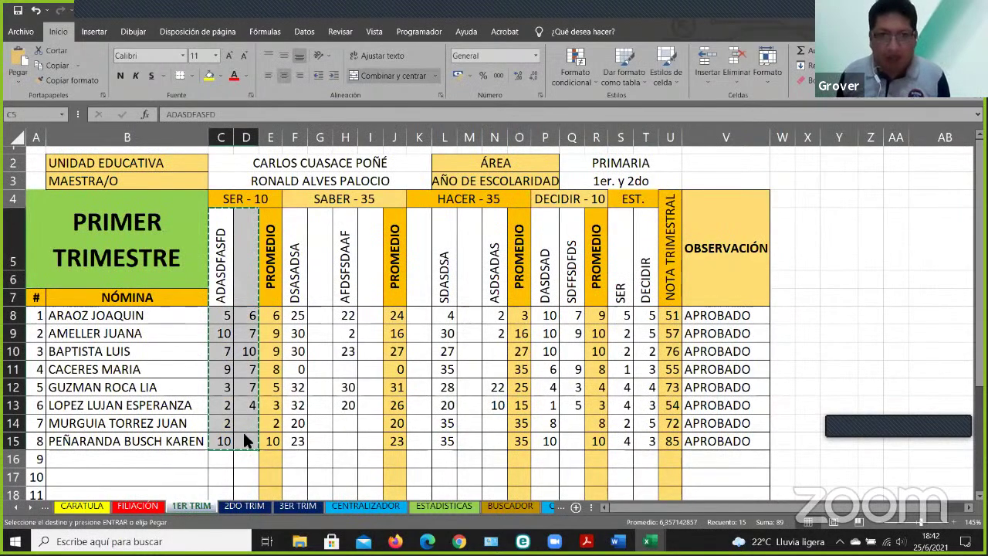
- Try pasting the SER grades into REGSITRO_1RO_A at C5, dismissing the paste-size errors
key("alt+Tab")
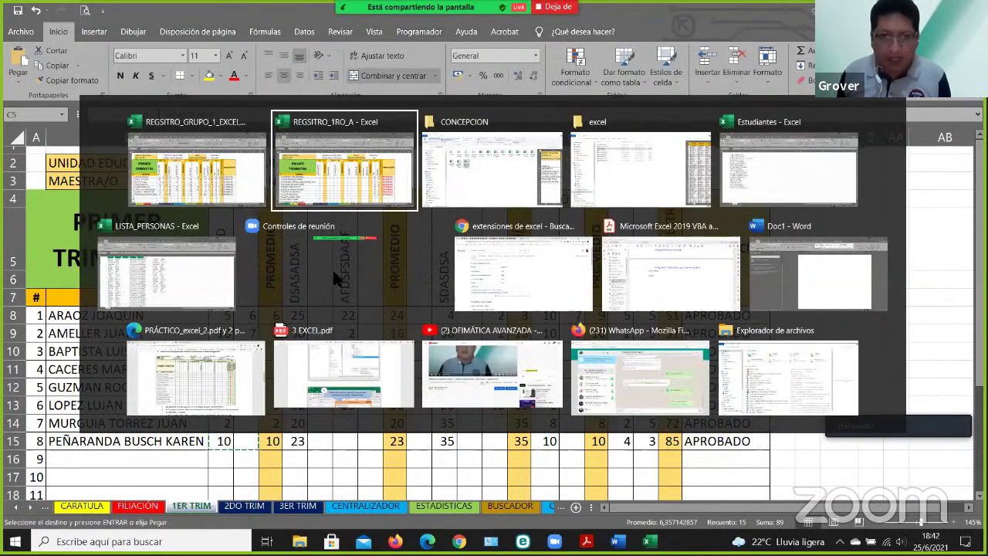
right_click(264, 216)
left_click(286, 229)
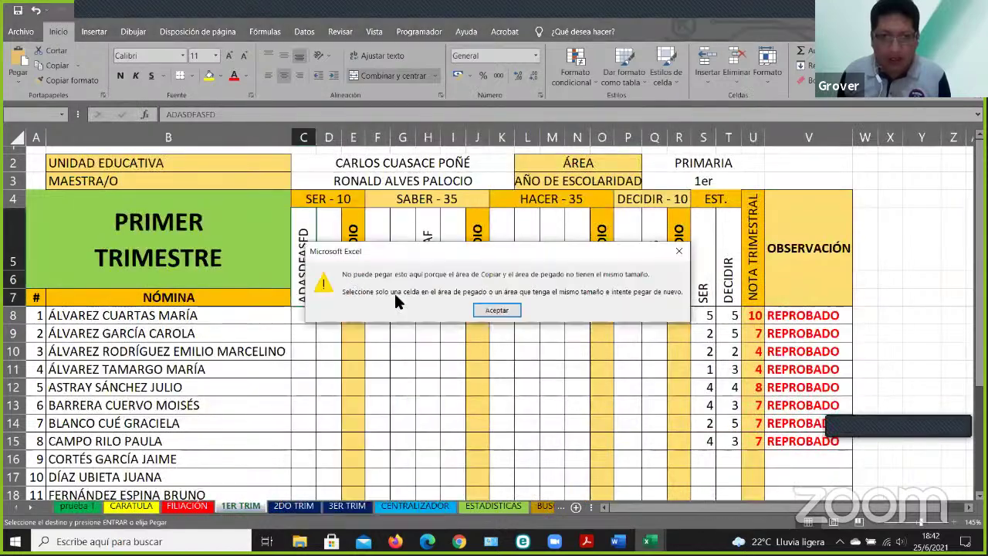
left_click(495, 310)
key("alt+Tab")
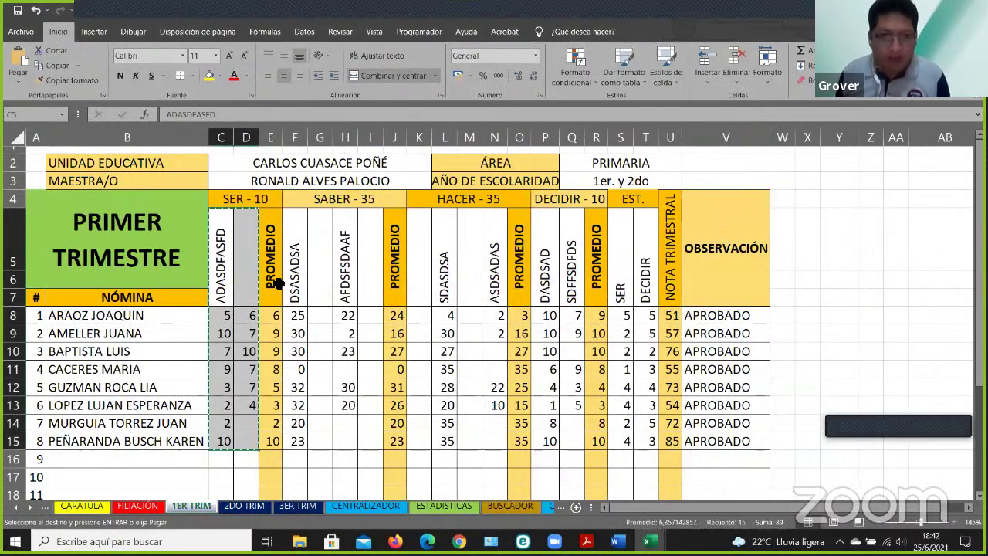
key("alt+Tab")
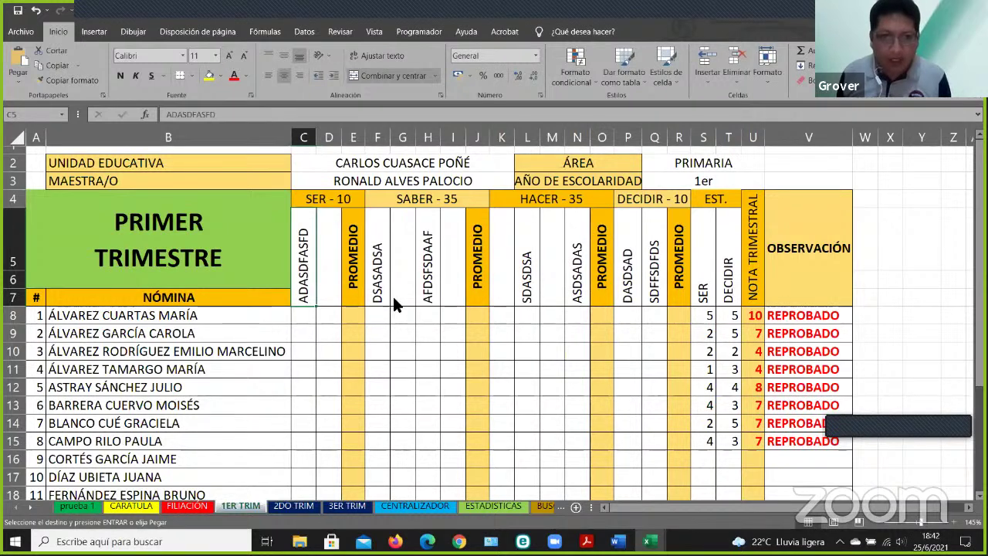
right_click(306, 215)
left_click(354, 279)
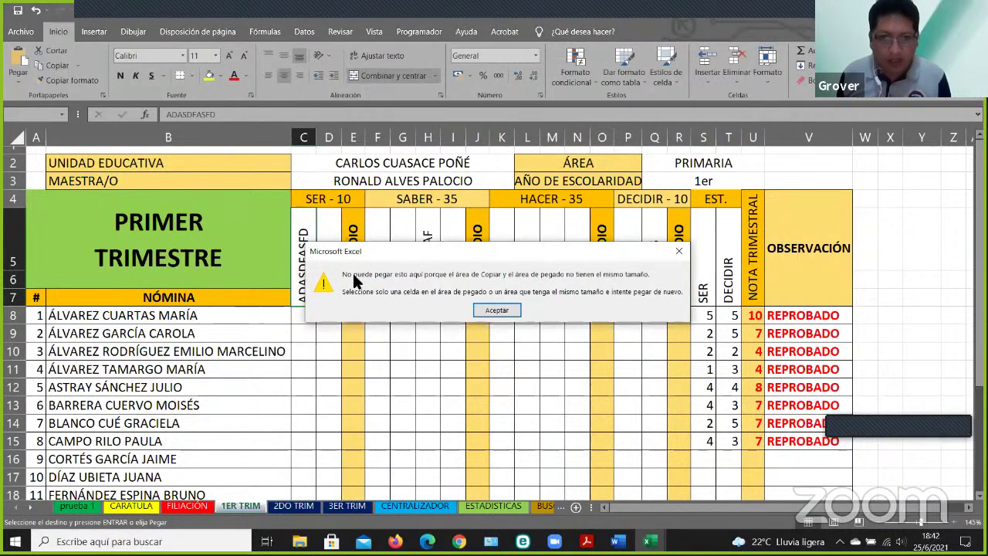
left_click(489, 310)
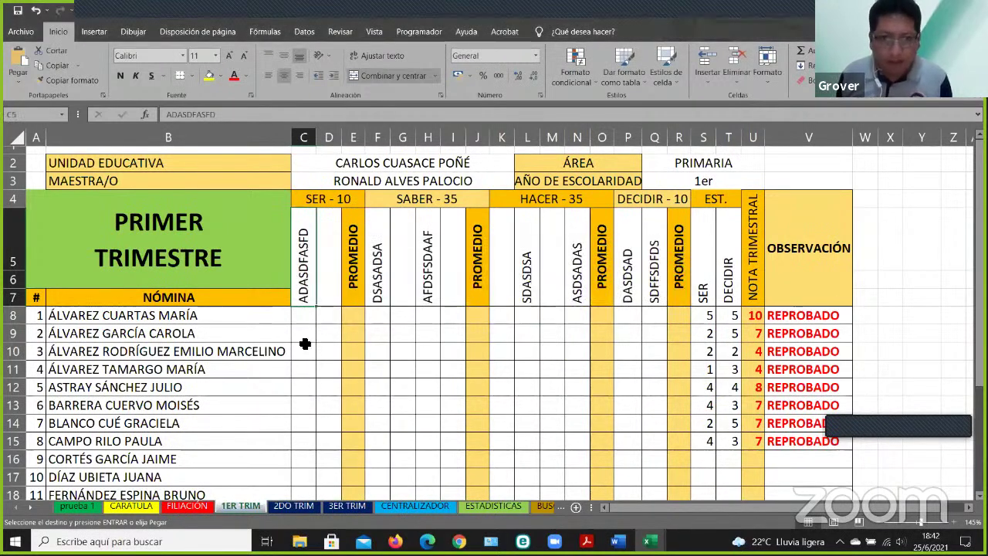
key("alt+Tab")
- Copy the SER grades C8:D15 and paste their values into C8:D15 of 1ER TRIM
left_click_drag(229, 314, 251, 447)
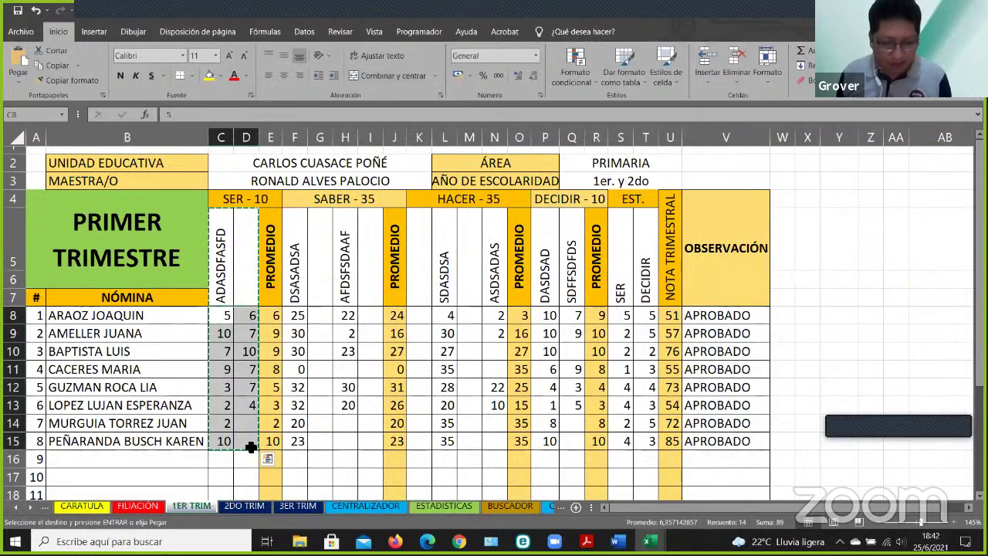
key("ctrl+c")
key("alt+Tab")
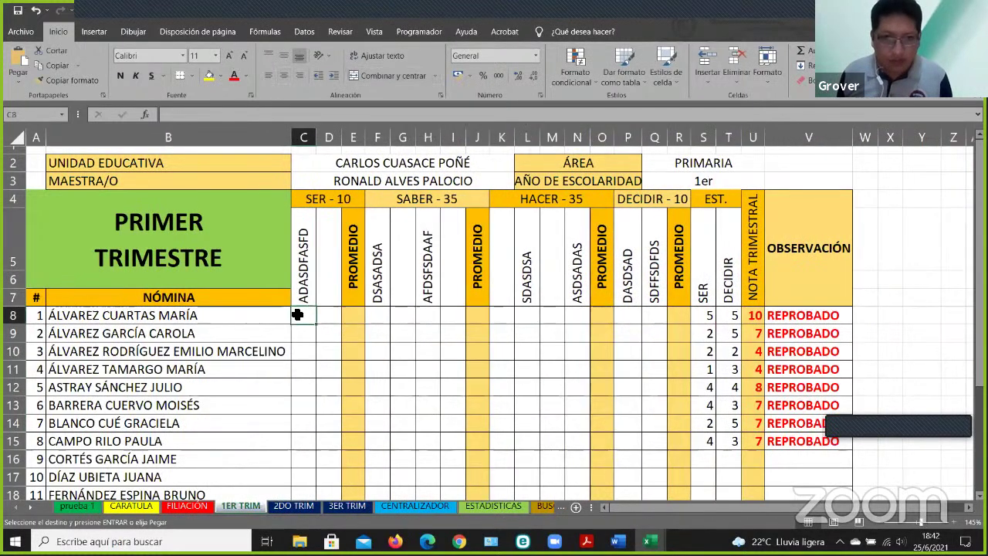
right_click(295, 309)
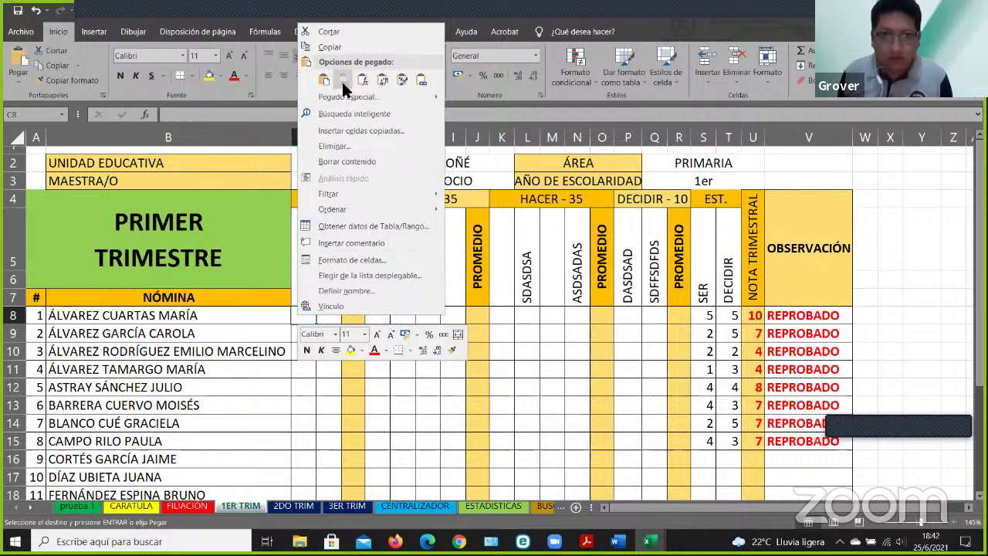
left_click(344, 87)
- Copy the SABER grades F8:I15 and paste their values at F8
key("alt+Tab")
left_click_drag(295, 315, 364, 453)
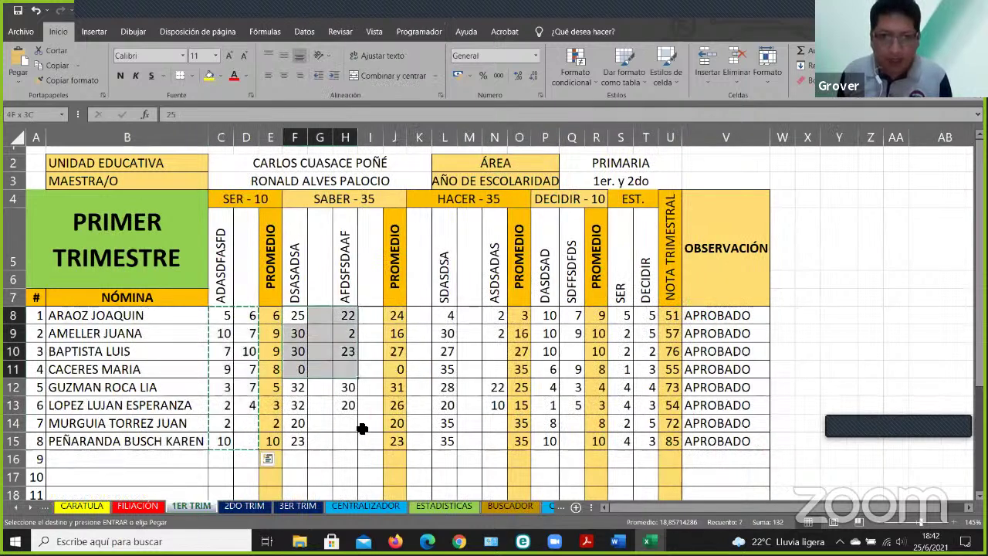
key("ctrl+c")
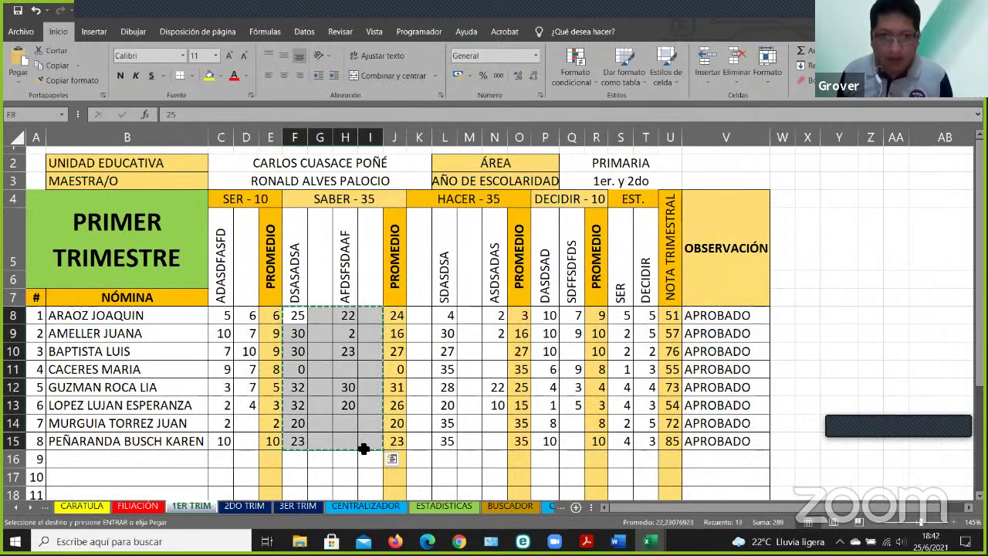
key("alt+Tab")
left_click(383, 315)
right_click(382, 315)
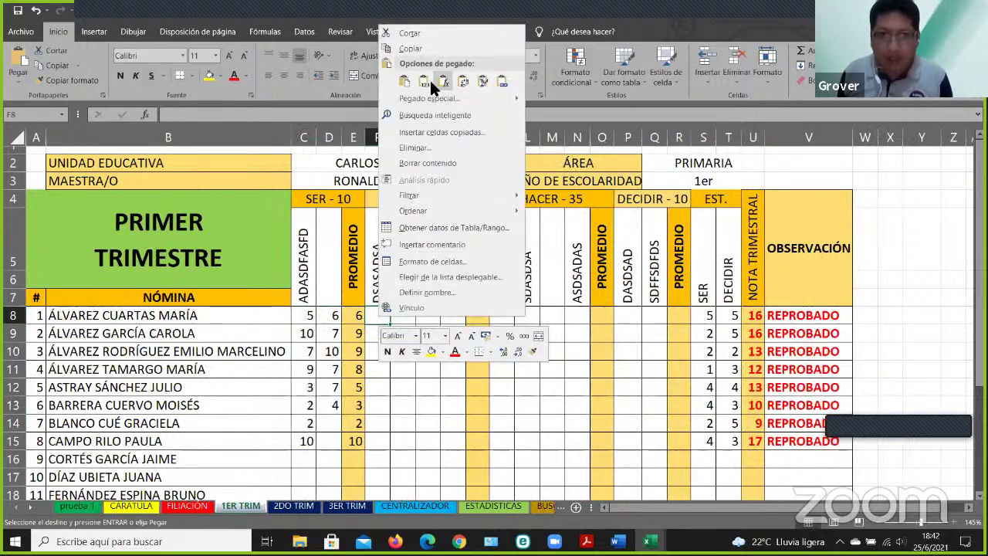
left_click(424, 82)
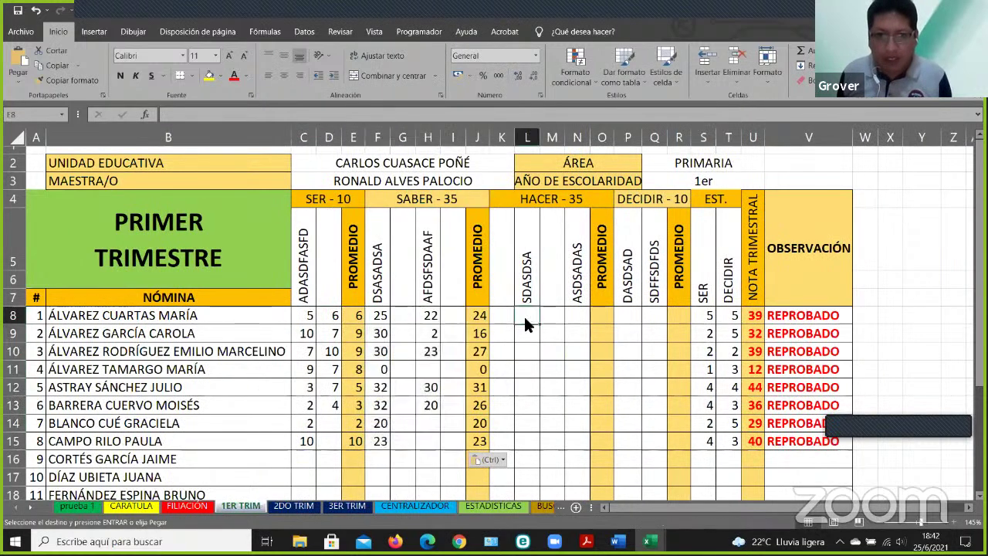
- Copy the HACER grades L8:N15 and paste them at L8
key("alt+Tab")
left_click_drag(439, 315, 491, 439)
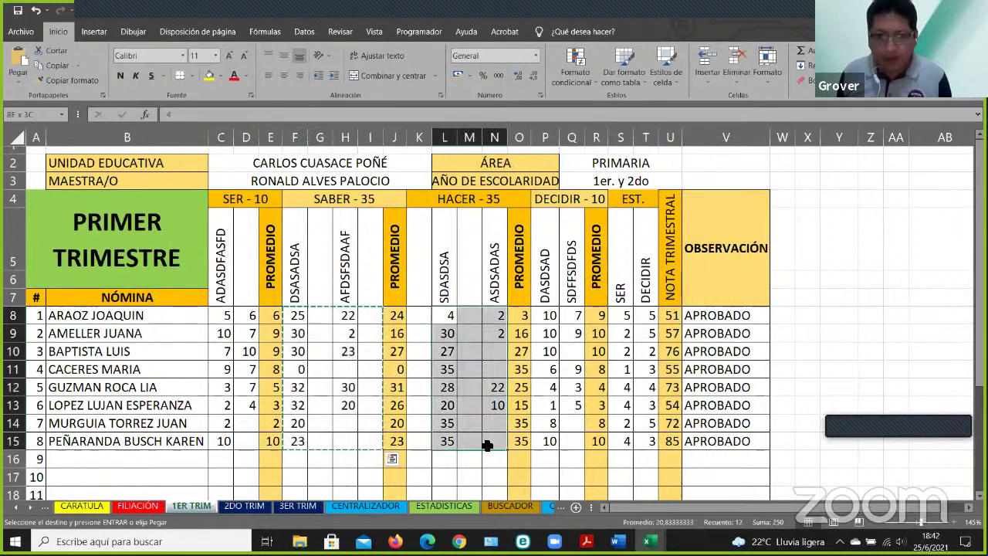
key("ctrl+c")
key("alt+Tab")
left_click(525, 312)
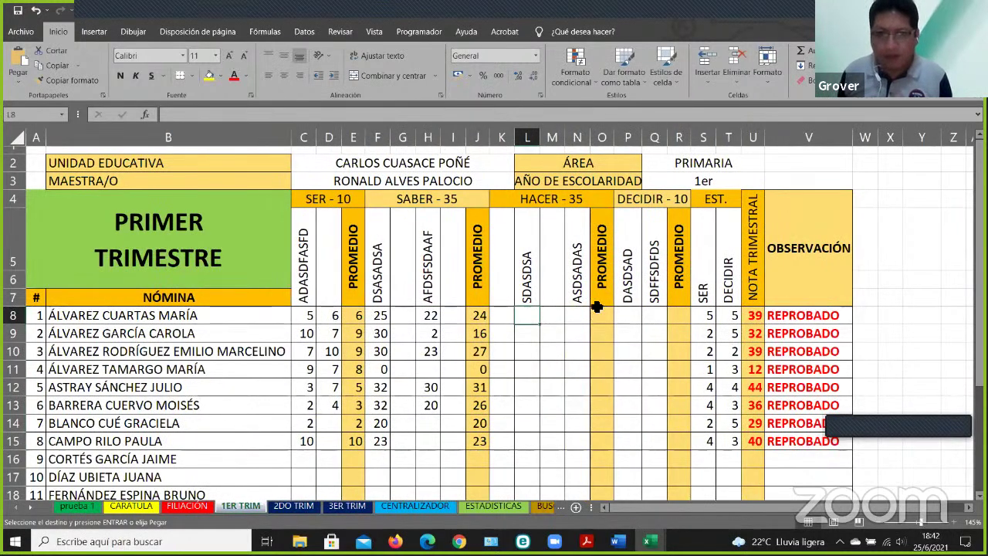
right_click(633, 317)
key("ctrl+v")
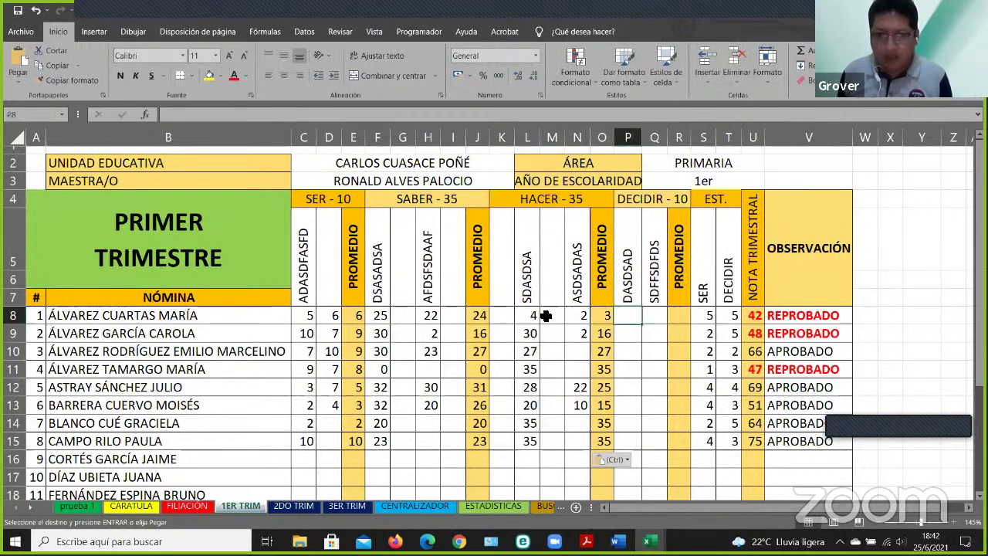
- Copy the DECIDIR grades P8:Q15 and paste their values at P8
key("alt+Tab")
left_click_drag(545, 315, 572, 441)
key("ctrl+c")
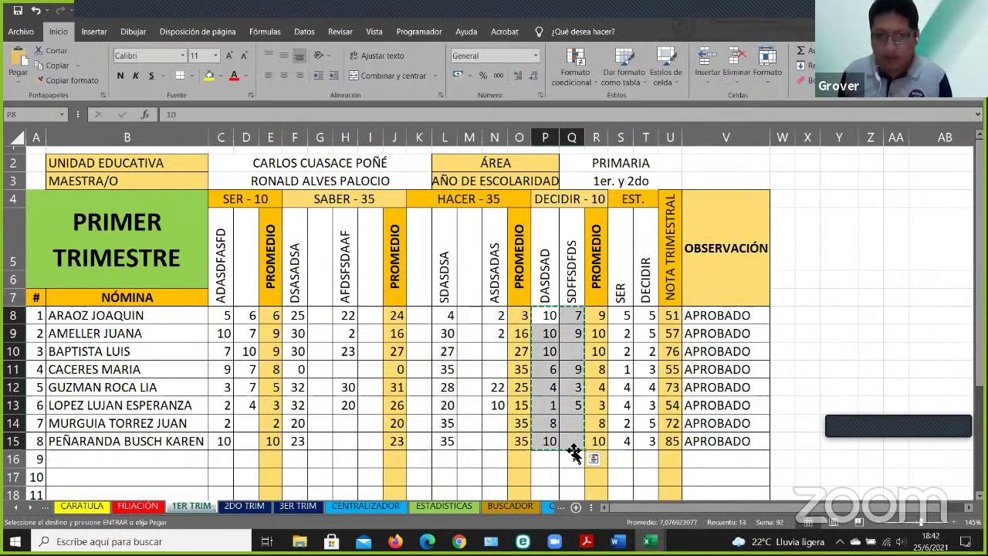
key("alt+Tab")
right_click(627, 309)
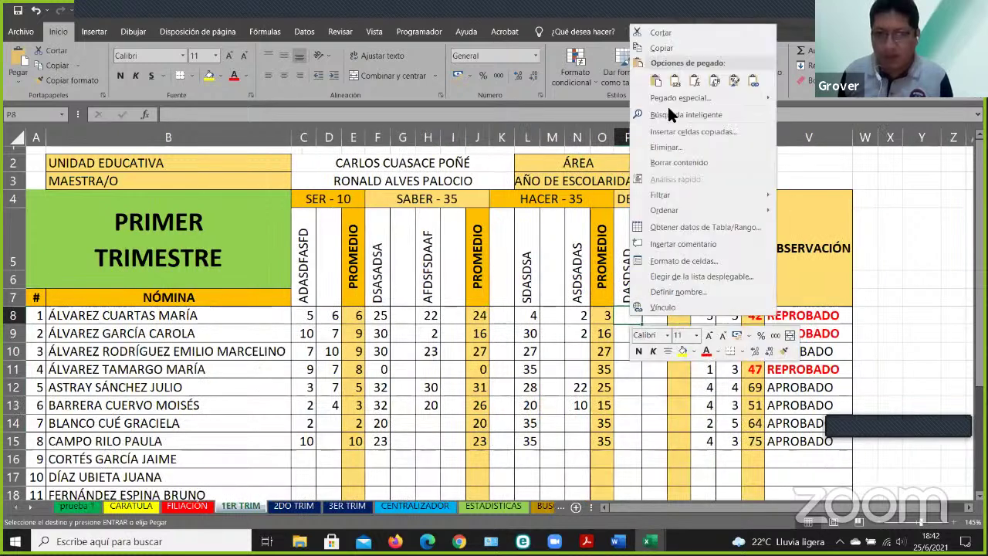
left_click(671, 85)
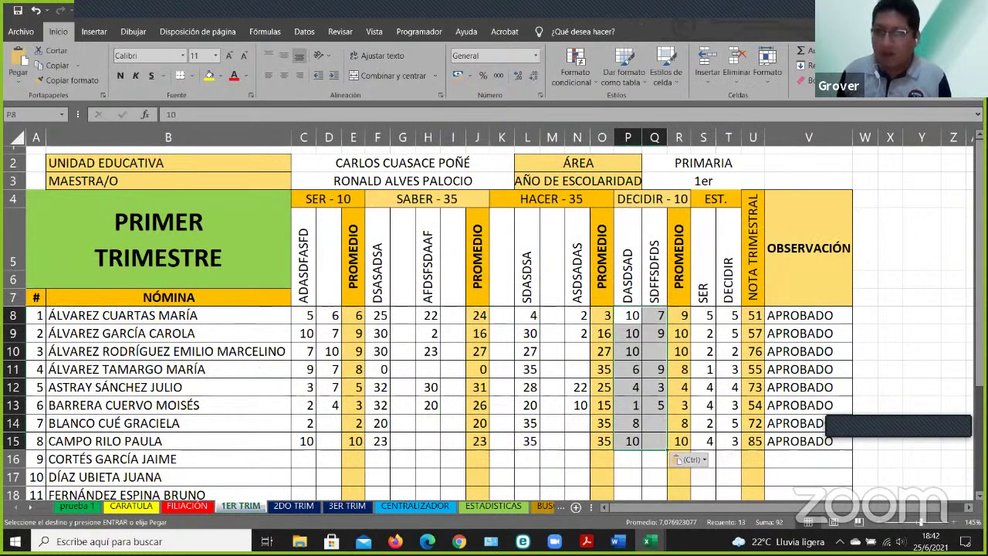
- Copy the SER grades C8:D15 from the ÁLVAREZ register's 1ER TRIM sheet
key("alt+Tab")
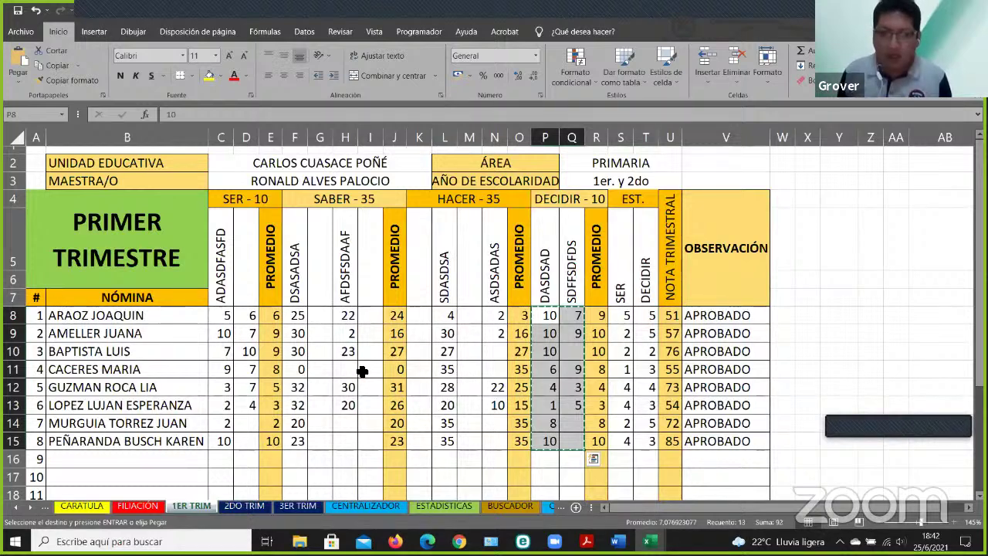
key("alt+Tab")
left_click_drag(308, 315, 333, 441)
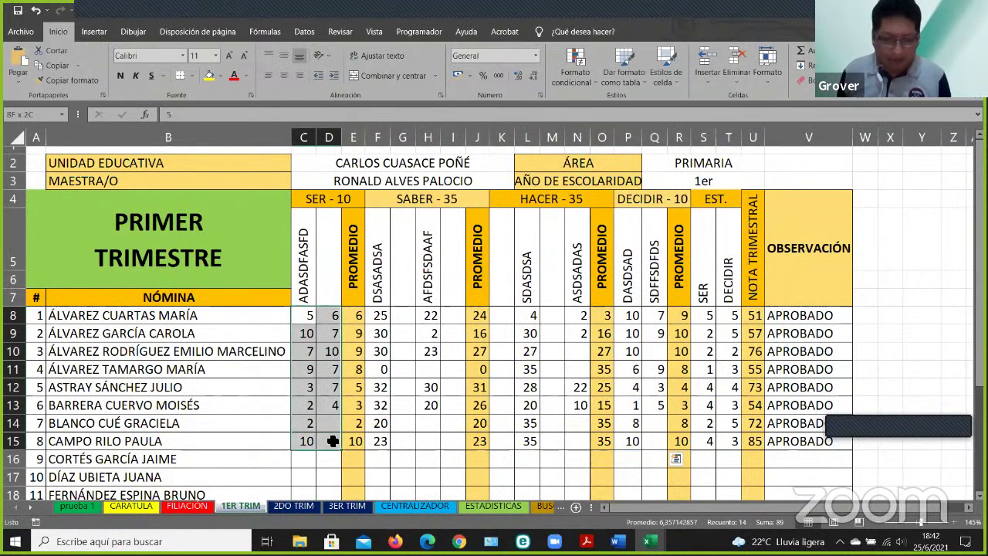
key("ctrl+c")
- On 2DO TRIM, paste the copied SER grades as values at K8 and into the DECIDIR columns at P8
left_click(293, 506)
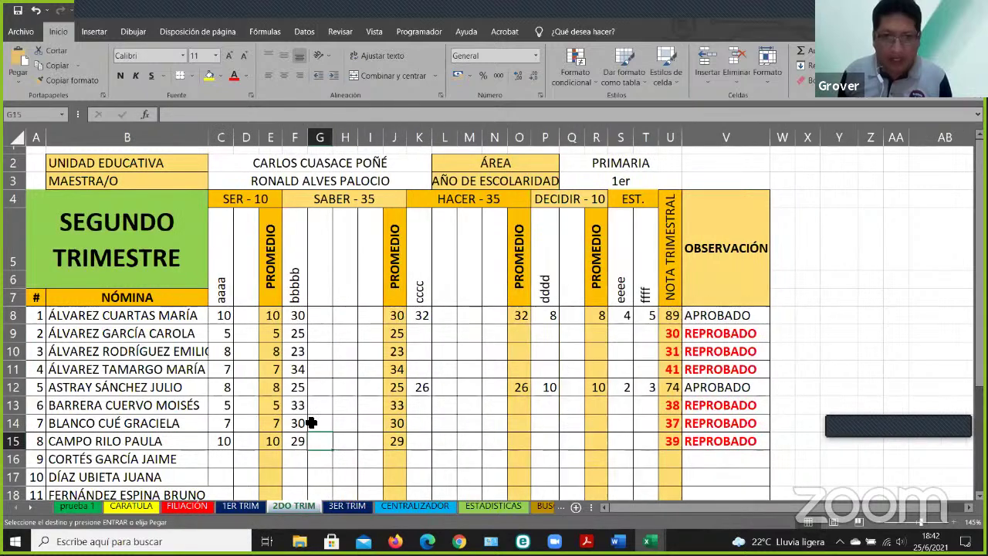
left_click(422, 315)
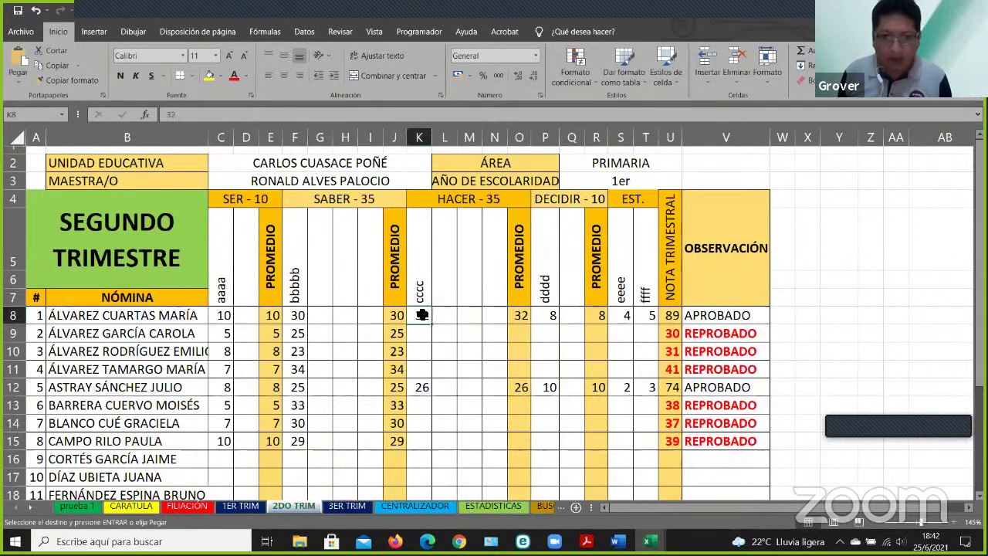
right_click(422, 315)
left_click(444, 72)
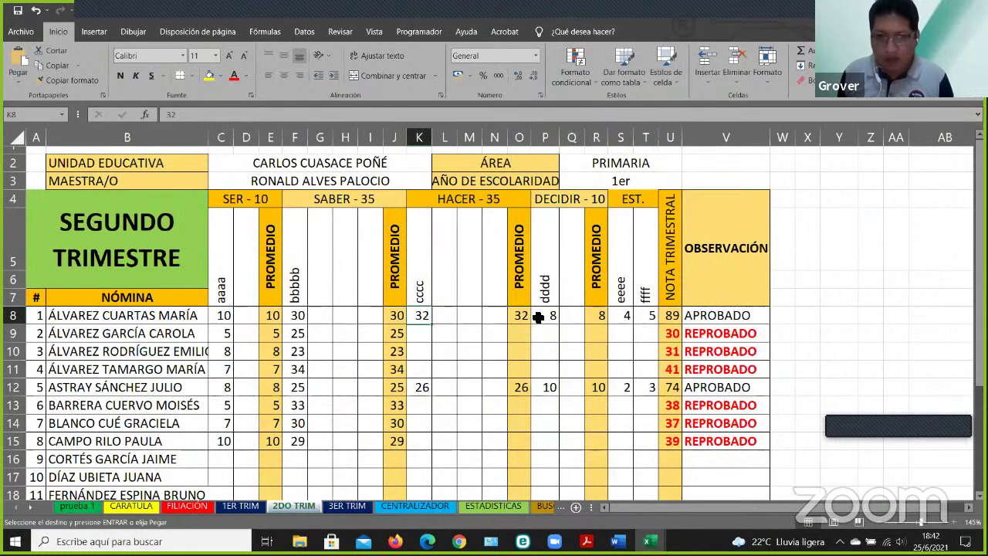
left_click(539, 316)
right_click(538, 317)
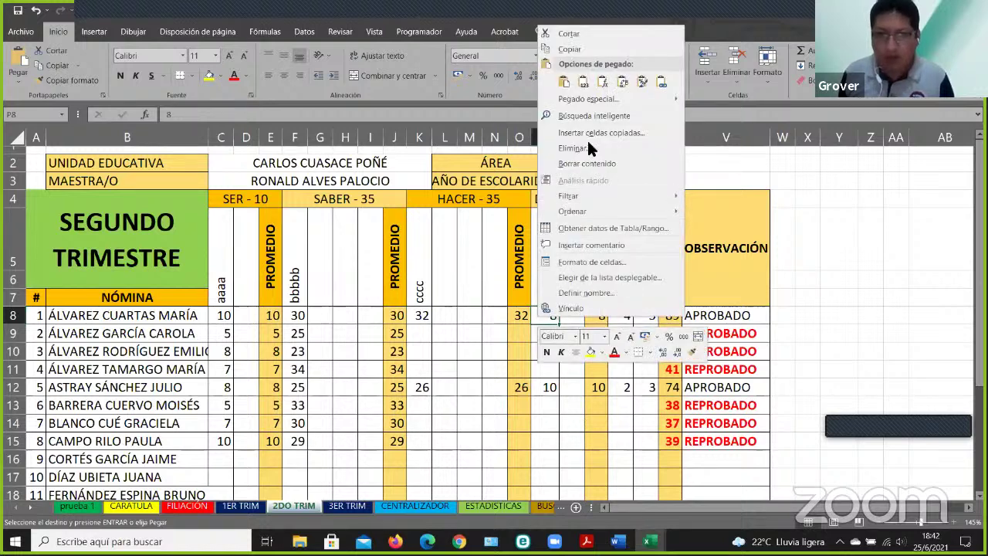
left_click(586, 83)
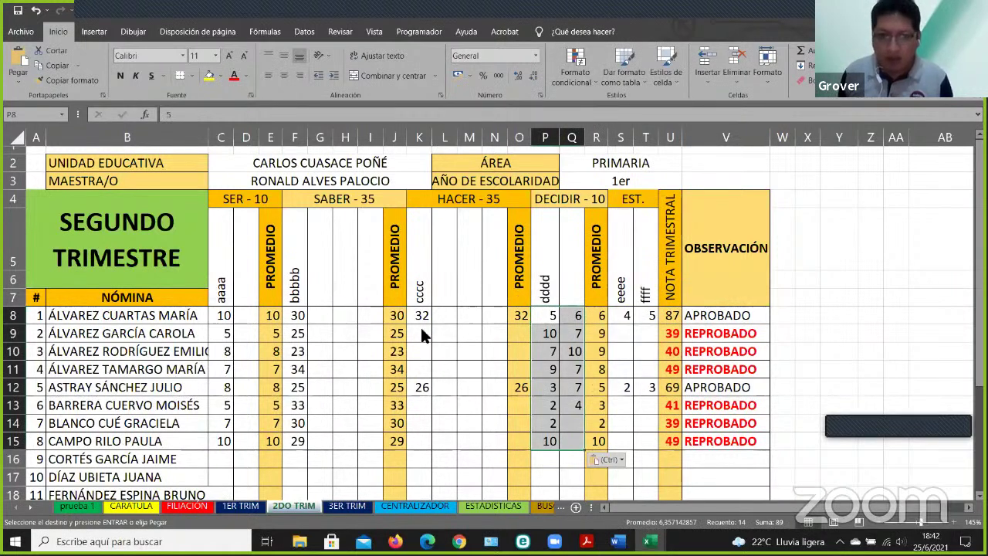
- Copy the 1ER TRIM SABER grades F8:H16 and paste their values at K8 of 2DO TRIM
left_click(300, 542)
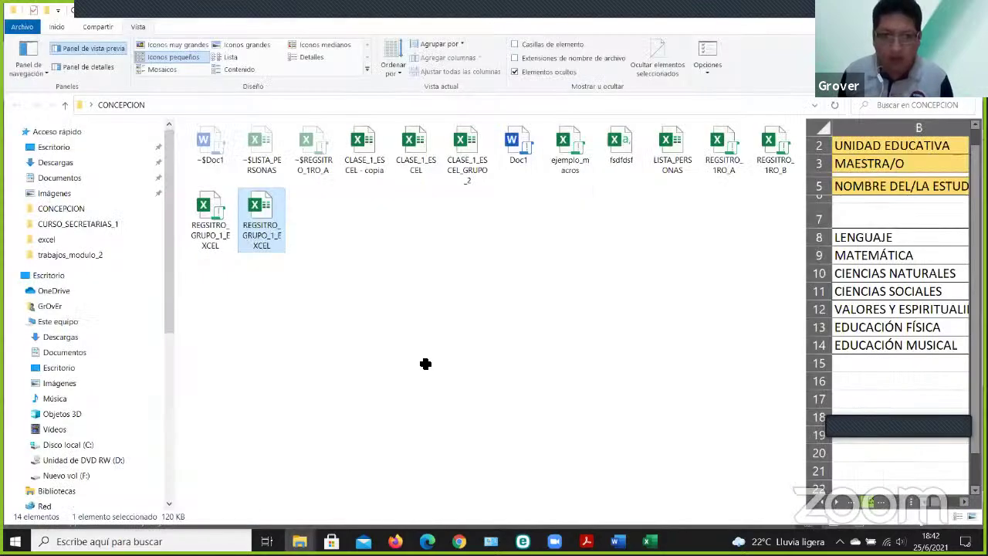
key("alt+Tab")
key("ctrl+Page_Up")
left_click_drag(378, 315, 427, 460)
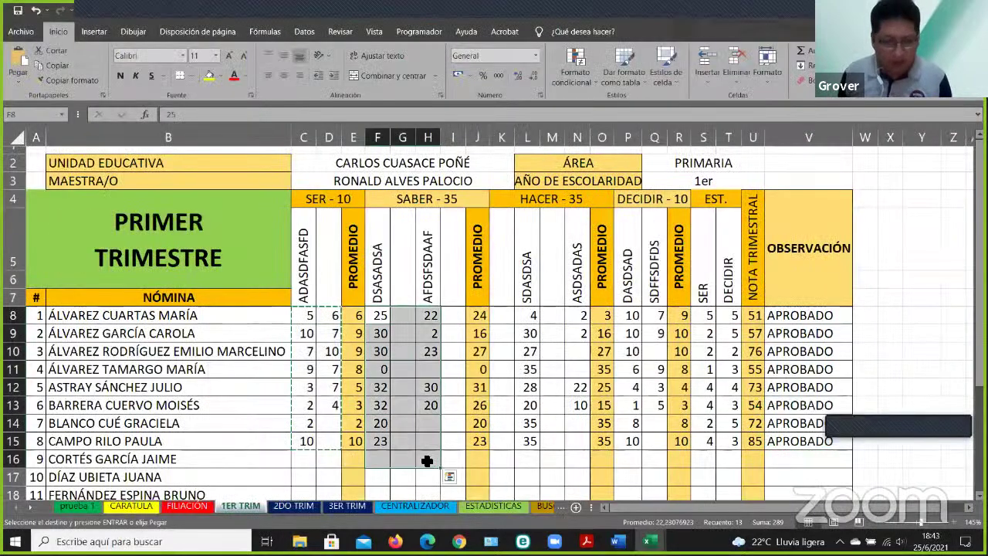
left_click(293, 505)
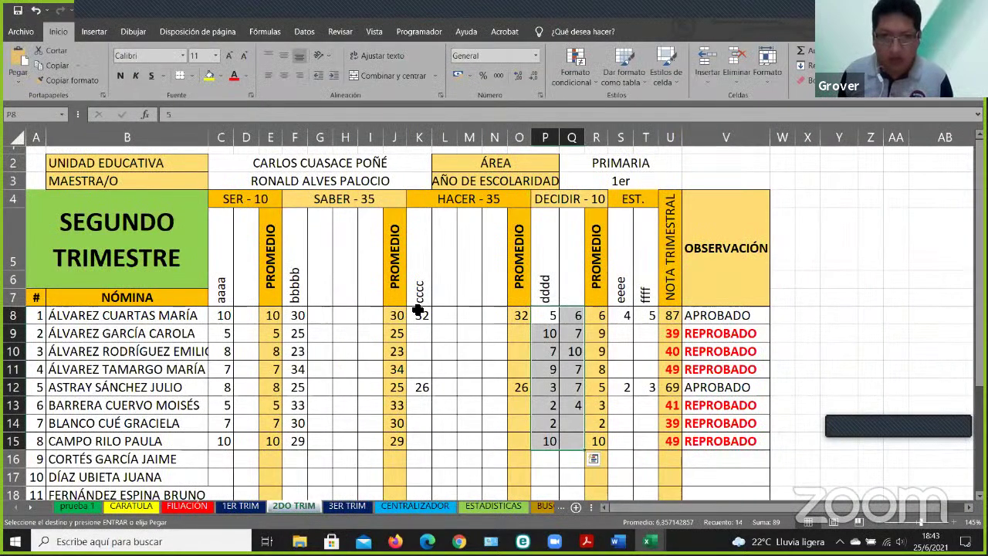
left_click(418, 310)
right_click(417, 311)
left_click(467, 87)
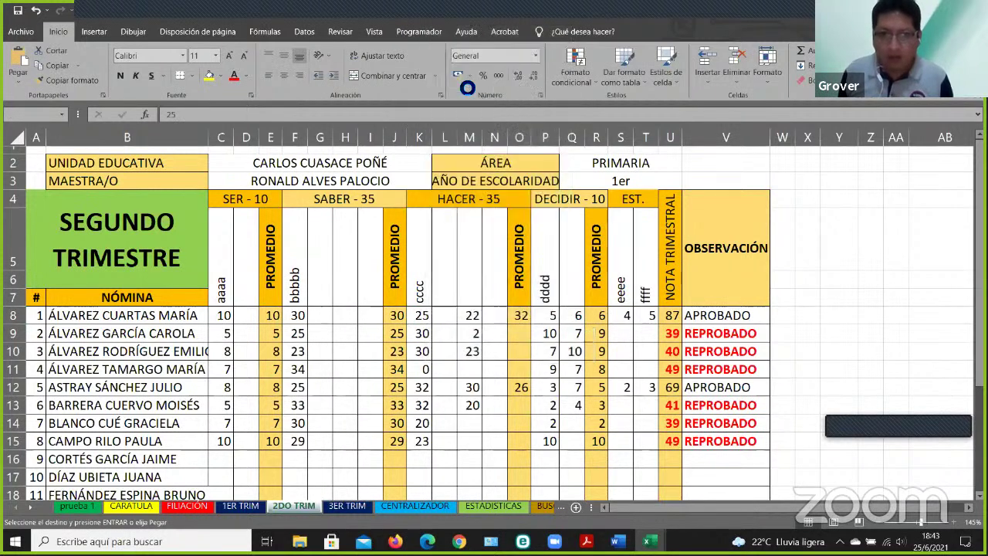
- Enter GGGGG as the M5 column header, then switch to 3ER TRIM and select K8
left_click(464, 278)
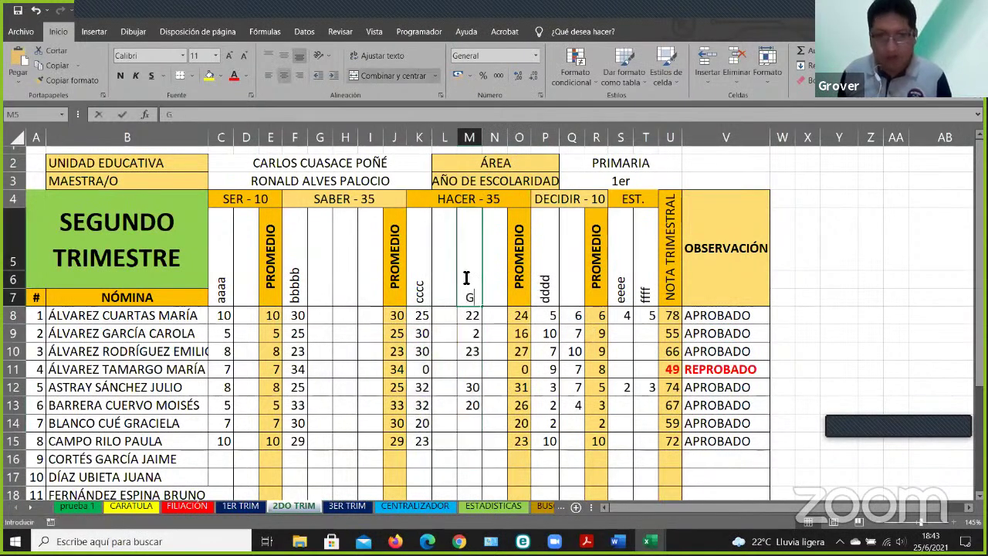
type("GGGGG")
left_click(545, 281)
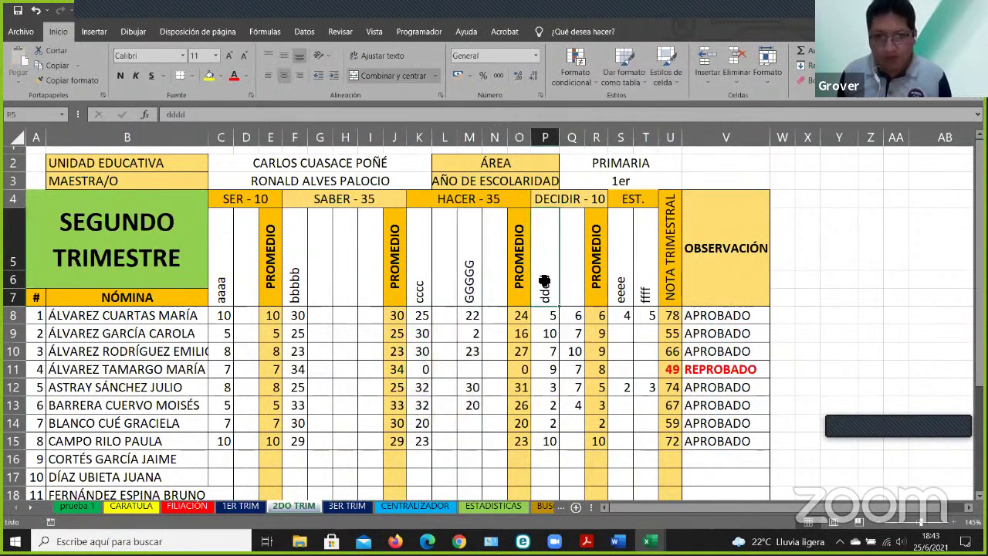
left_click(347, 506)
left_click(417, 312)
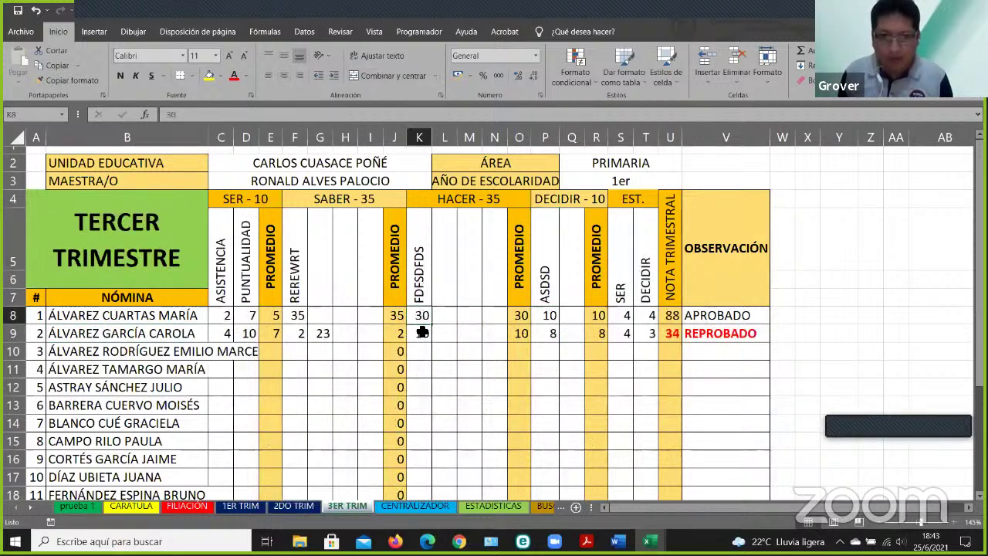
- Copy the 2DO TRIM HACER grades and paste them starting at K10 of 3ER TRIM
right_click(423, 333)
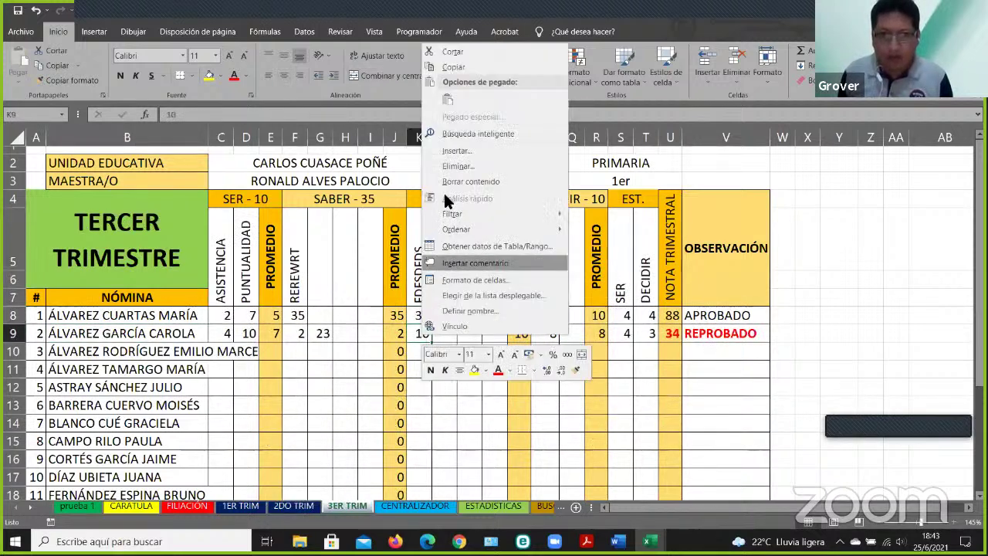
key("Escape")
left_click(299, 542)
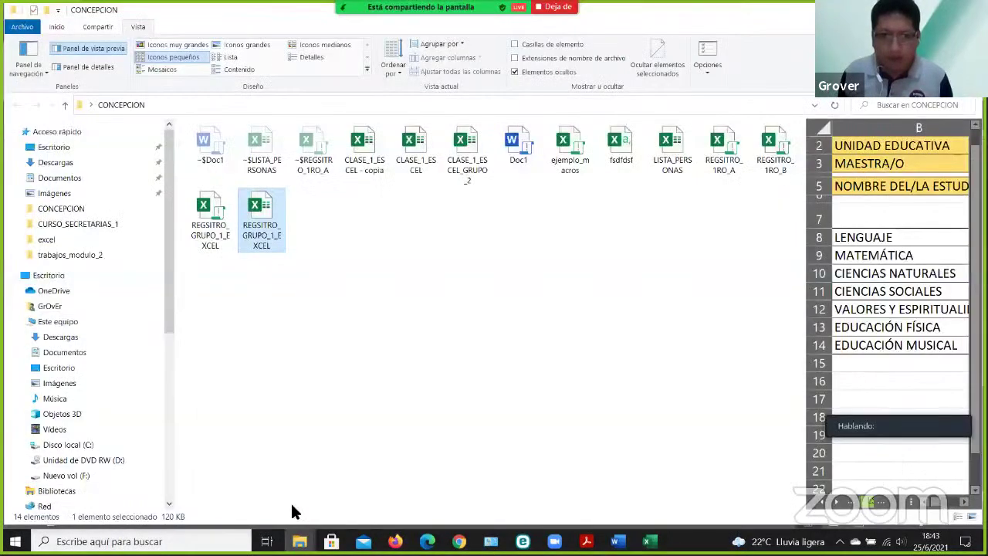
key("alt+Tab")
key("ctrl+Page_Up")
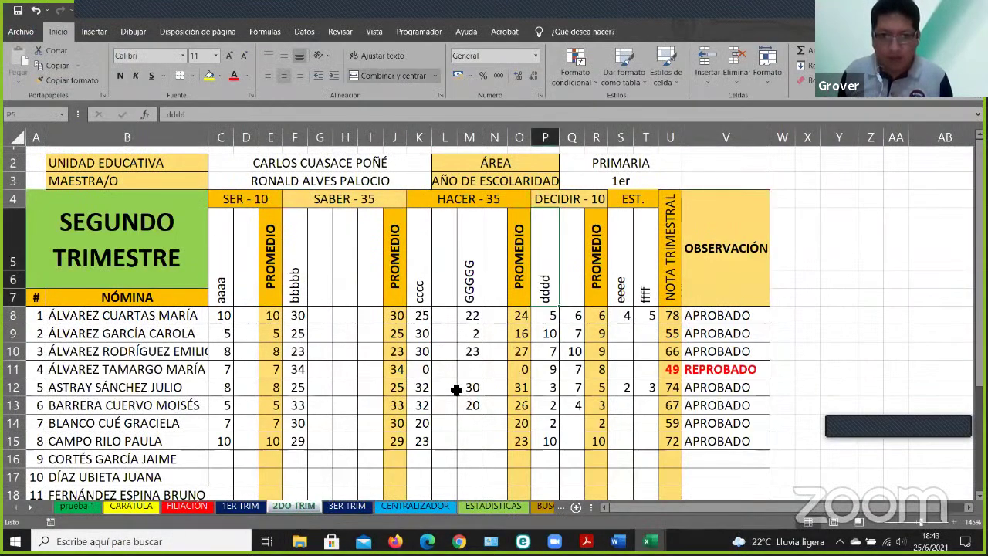
left_click_drag(419, 315, 467, 434)
key("ctrl+c")
key("ctrl+Page_Down")
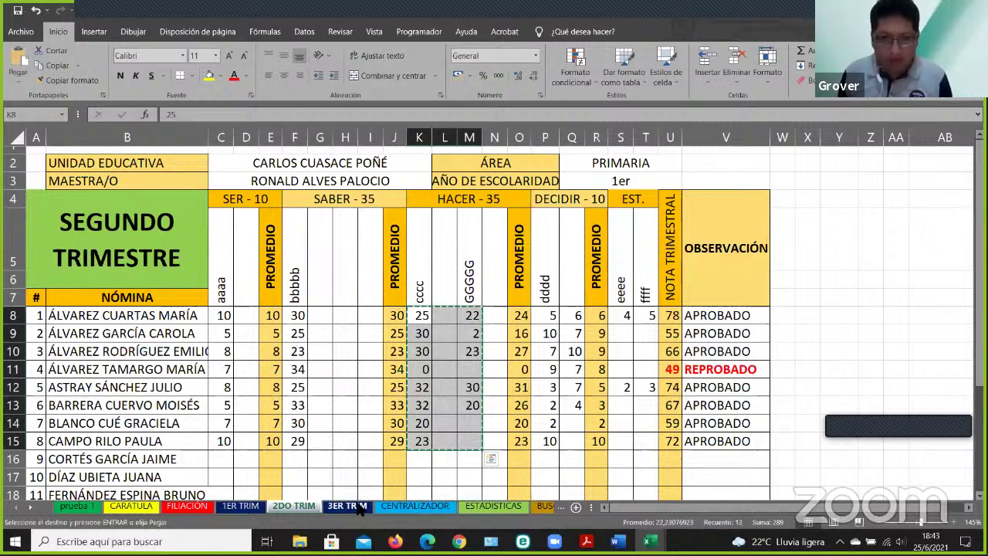
right_click(426, 351)
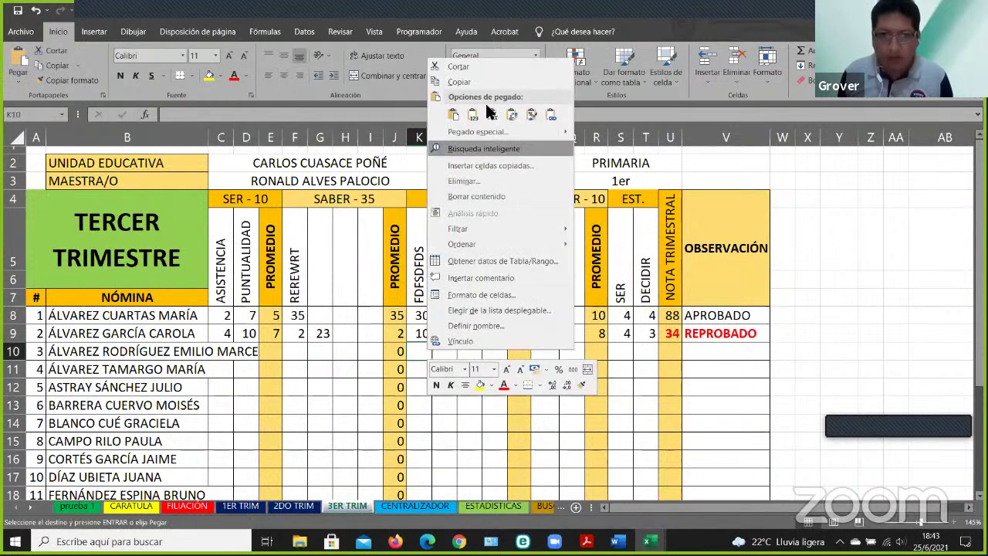
left_click(473, 111)
- Enter 34 in M8, type 2 below it, and set the M5 header to GDSGDSFG
left_click(465, 315)
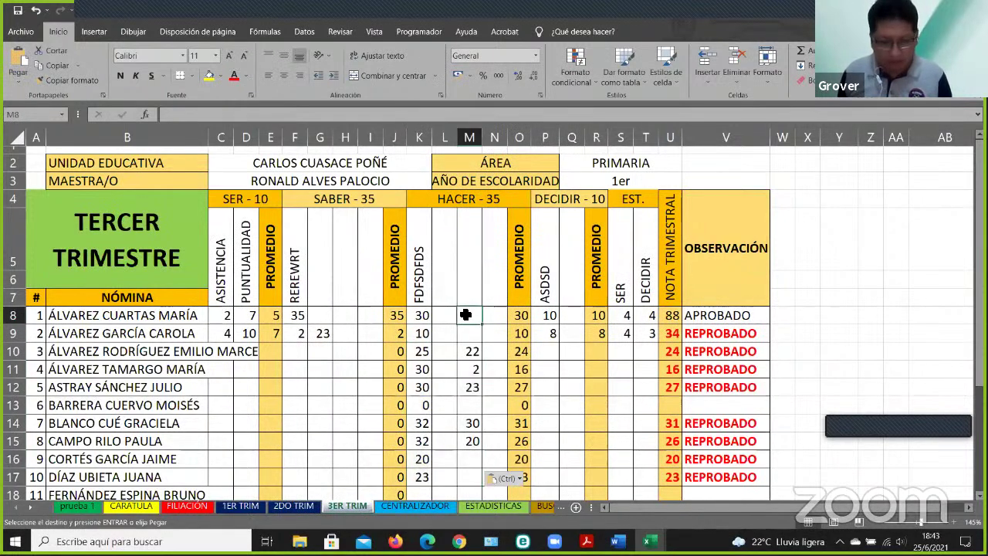
type("34")
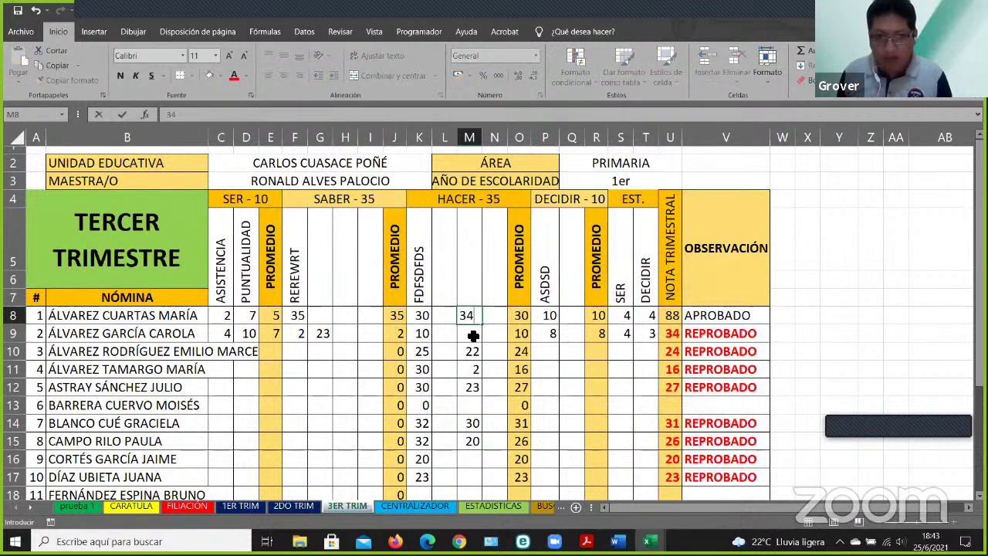
key("Return")
type("22")
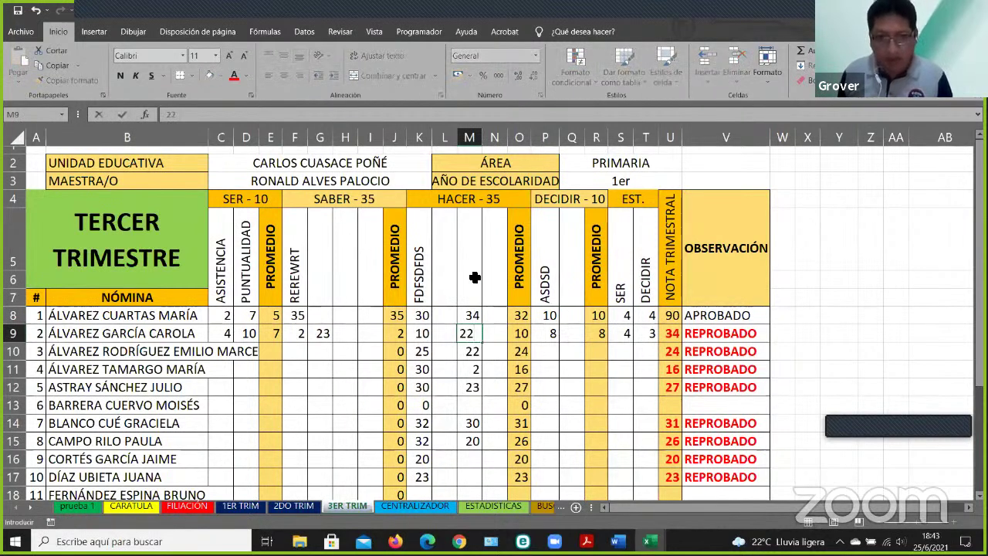
left_click(477, 275)
type("GDSGDSFG")
left_click(450, 404)
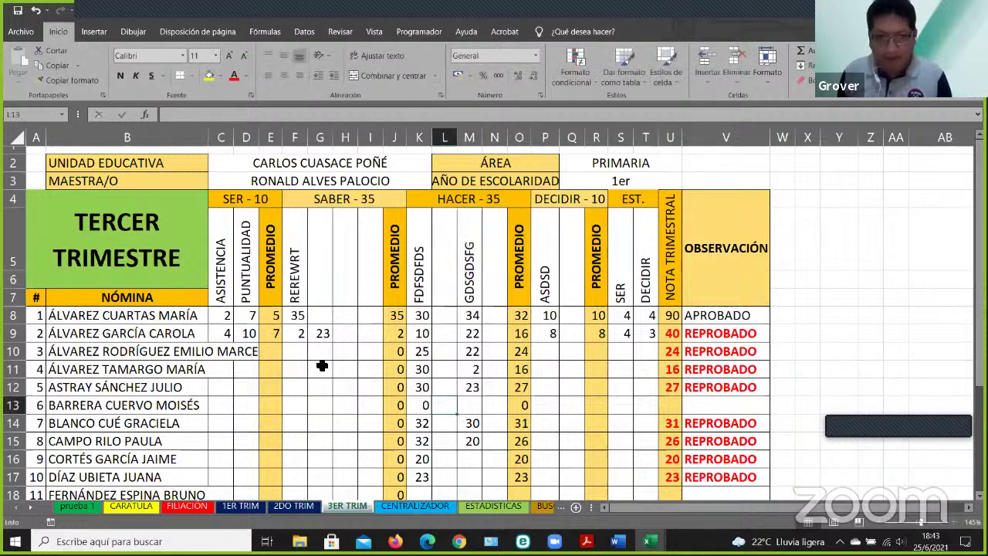
- Copy the grades in K10:K17 and paste them into column F at F10
left_click_drag(422, 315, 423, 477)
left_click(421, 351)
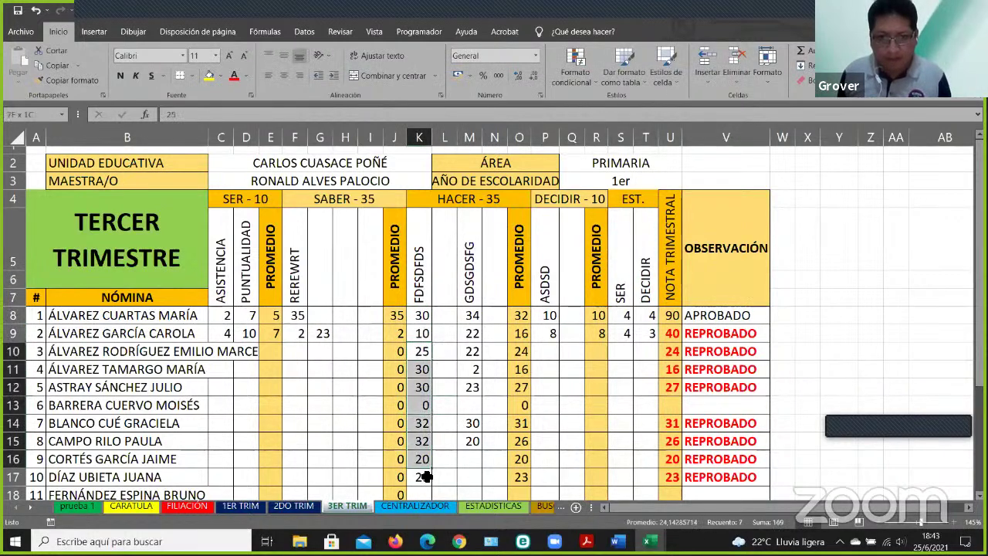
key("ctrl+c")
right_click(299, 354)
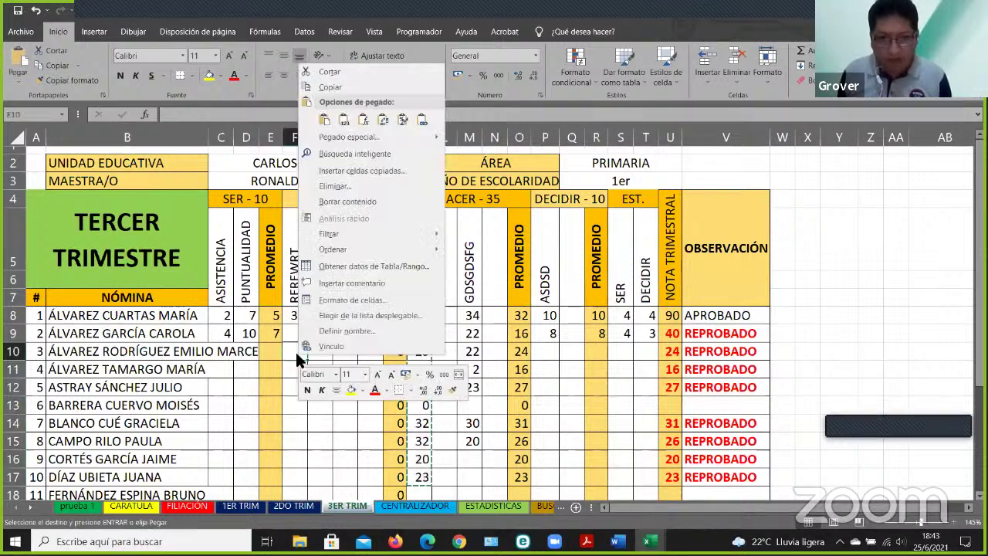
key("Escape")
key("ctrl+v")
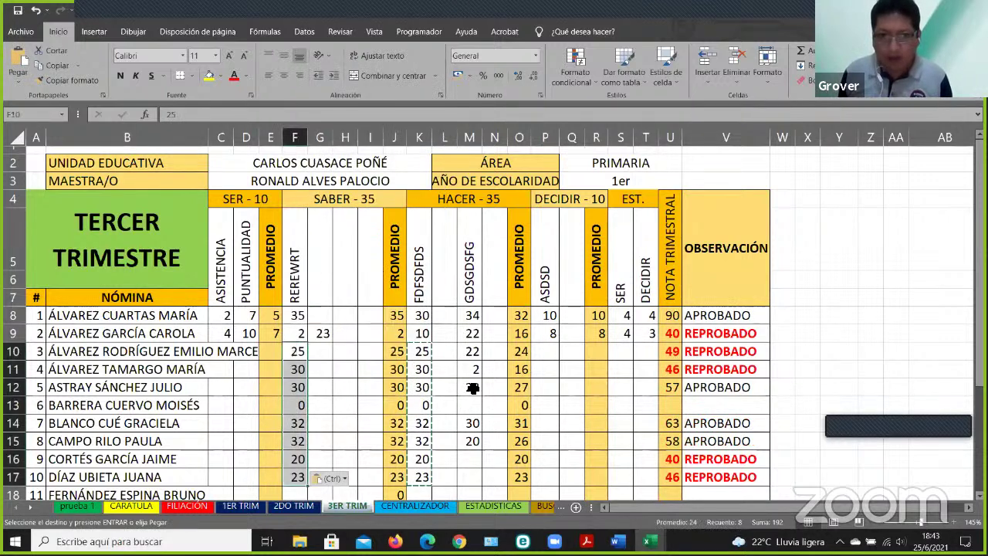
- Copy the 1ER TRIM EST. grades S8:T15 and paste them starting at S10 of 3ER TRIM
left_click(231, 507)
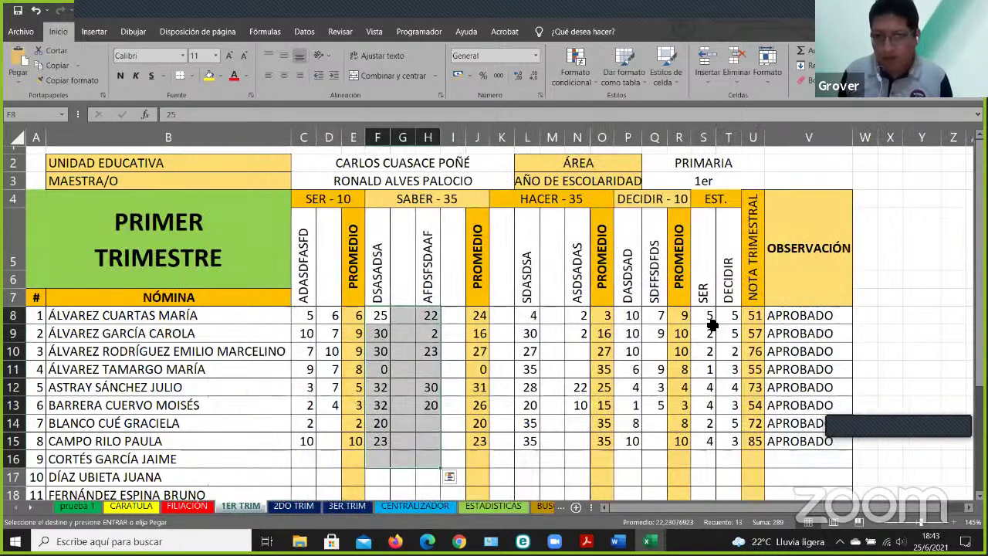
left_click_drag(703, 315, 731, 439)
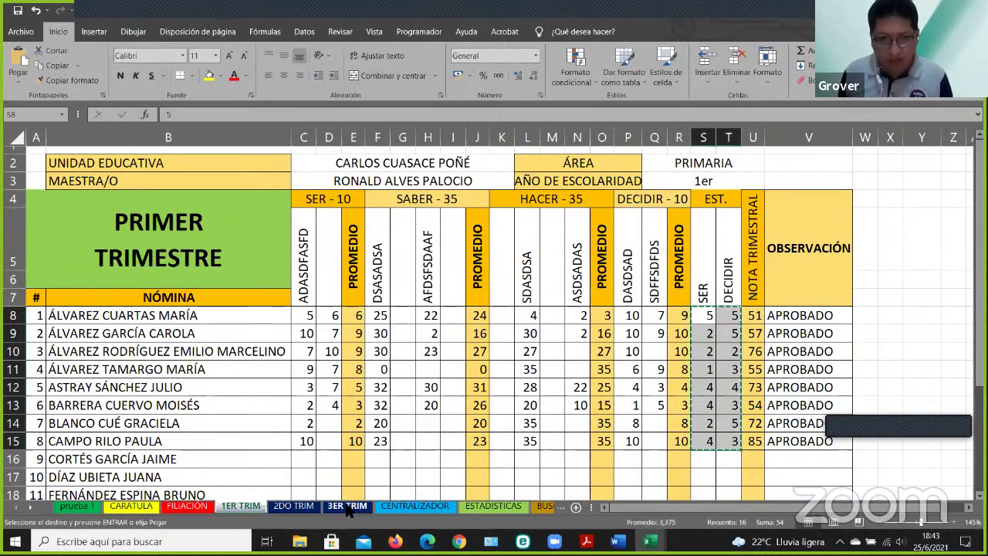
left_click(347, 506)
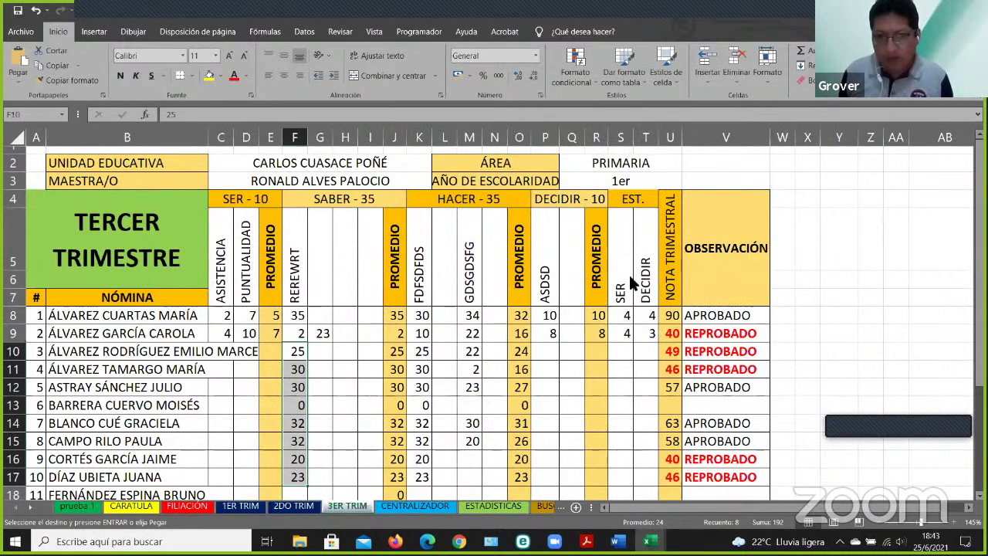
right_click(614, 354)
left_click(661, 95)
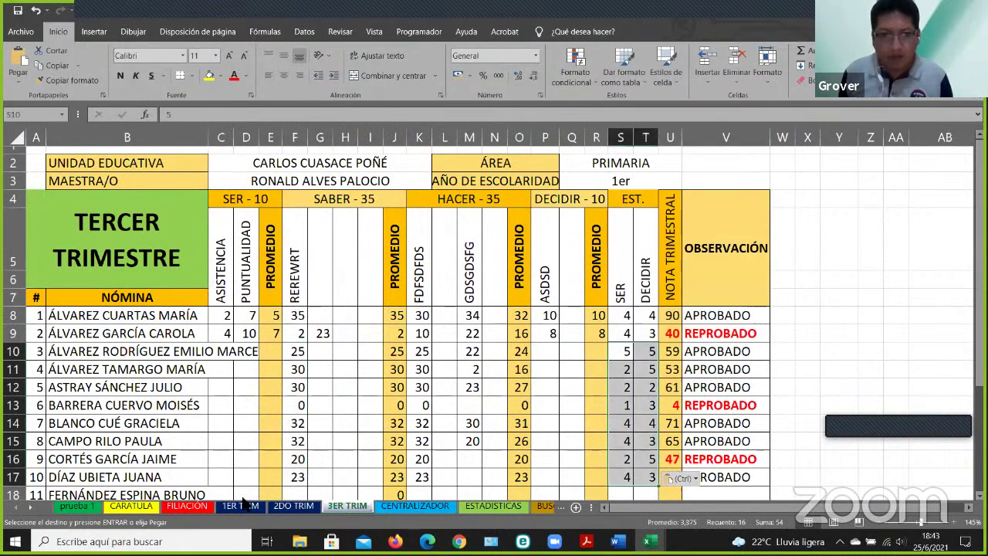
- On 2DO TRIM, paste the copied EST. grades starting at S9
left_click(291, 507)
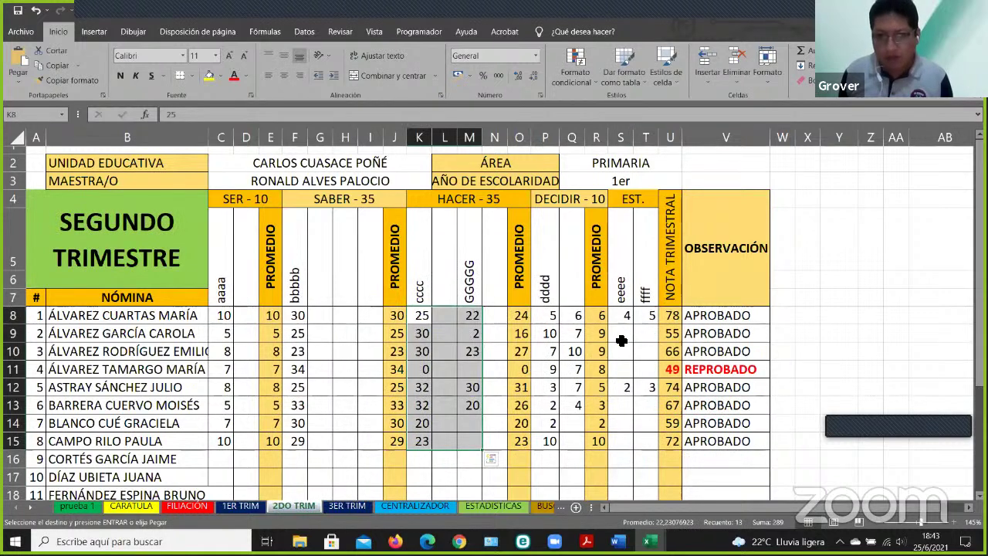
left_click(622, 340)
right_click(621, 340)
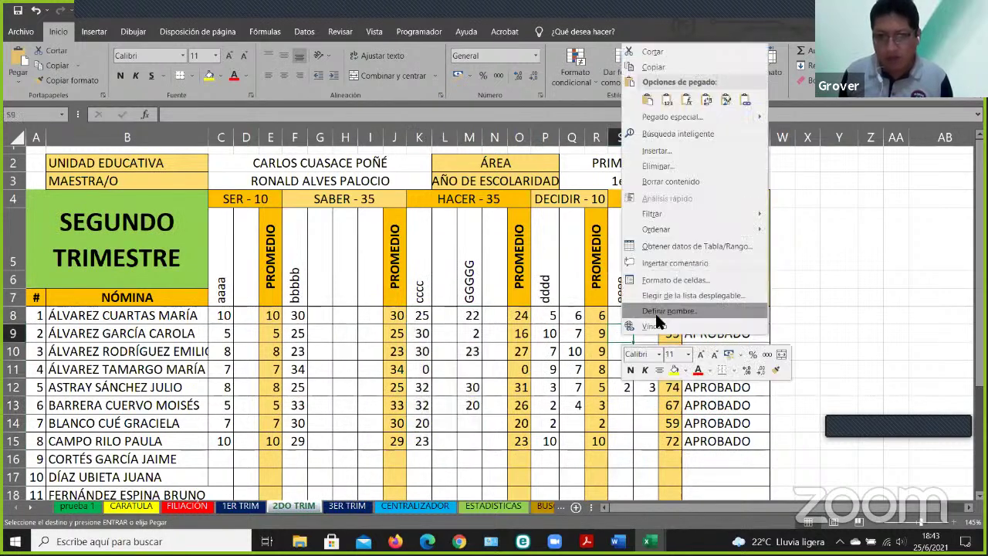
left_click(667, 101)
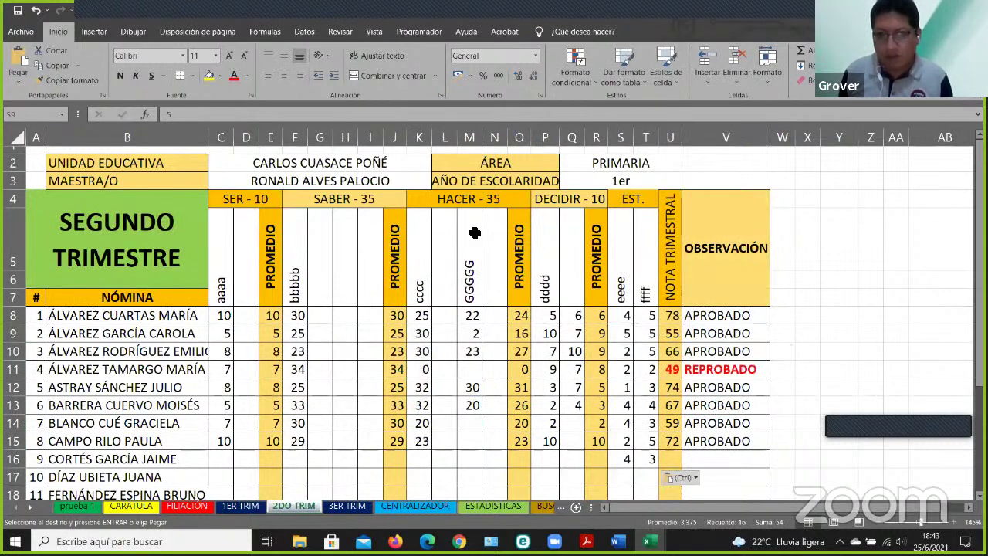
- Autofit column B to the longest student name, then return to 1ER TRIM
left_click(313, 459)
scroll(331, 380, "down", 2)
scroll(332, 381, "up", 2)
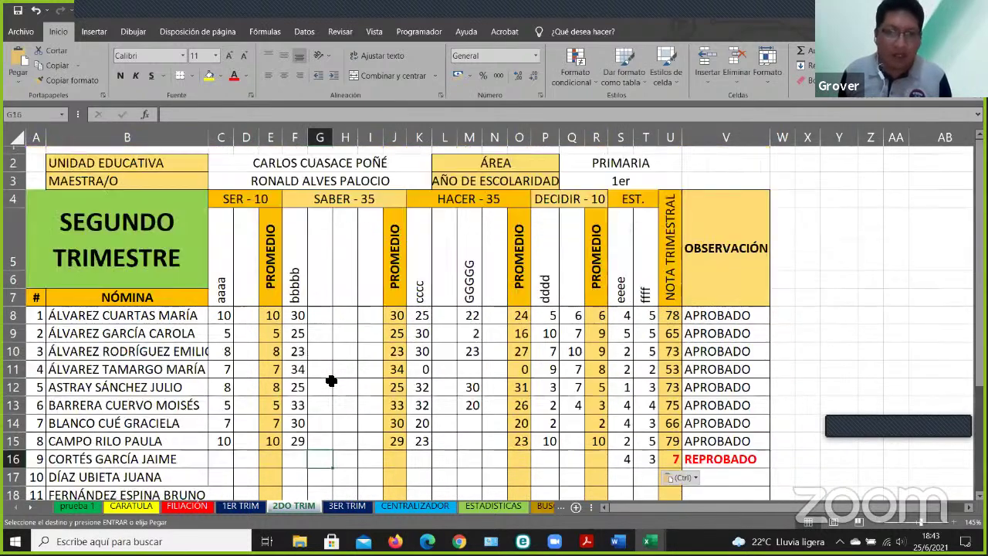
double_click(208, 140)
key("ctrl+Page_Up")
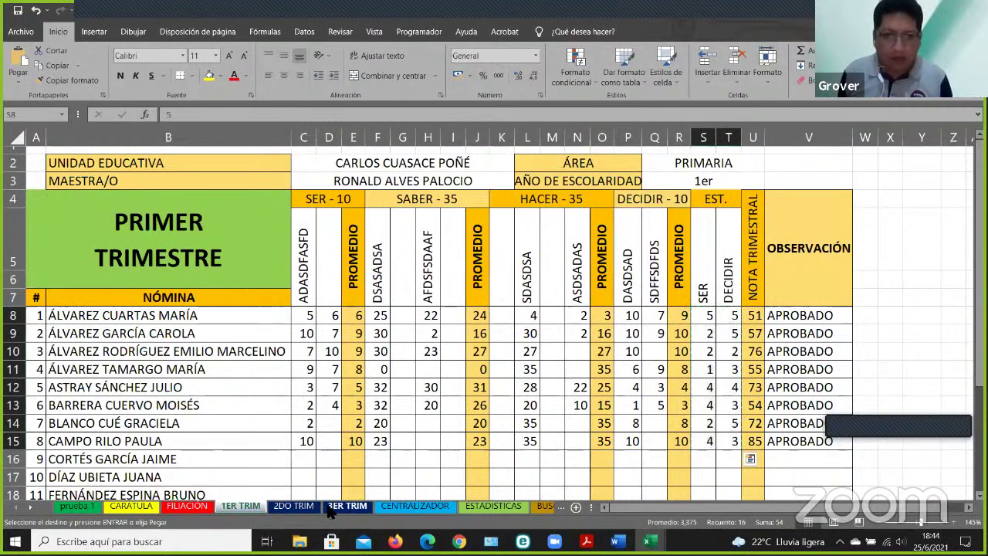
- Autofit column B on 3ER TRIM, then select empty cell Y4 on 1ER TRIM
left_click(339, 507)
double_click(208, 138)
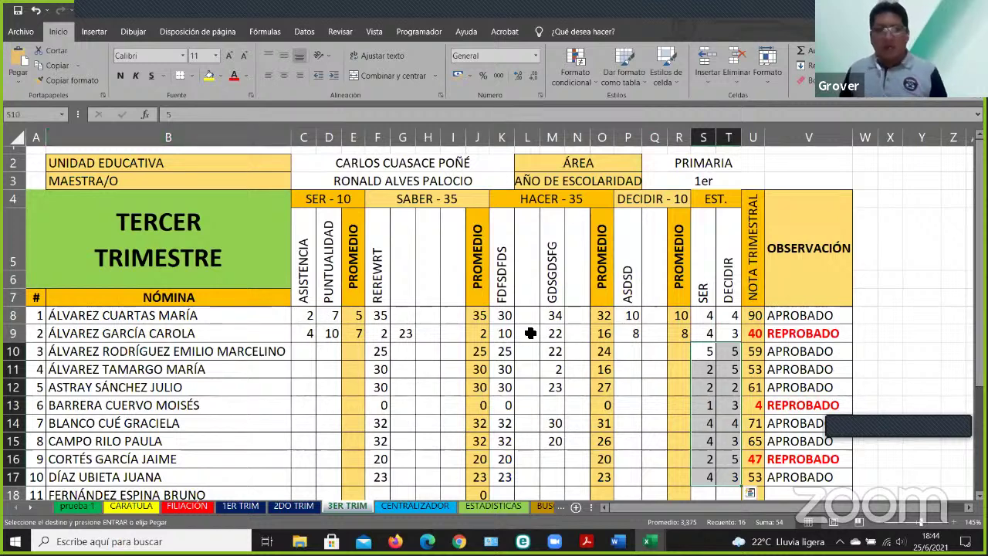
left_click(241, 507)
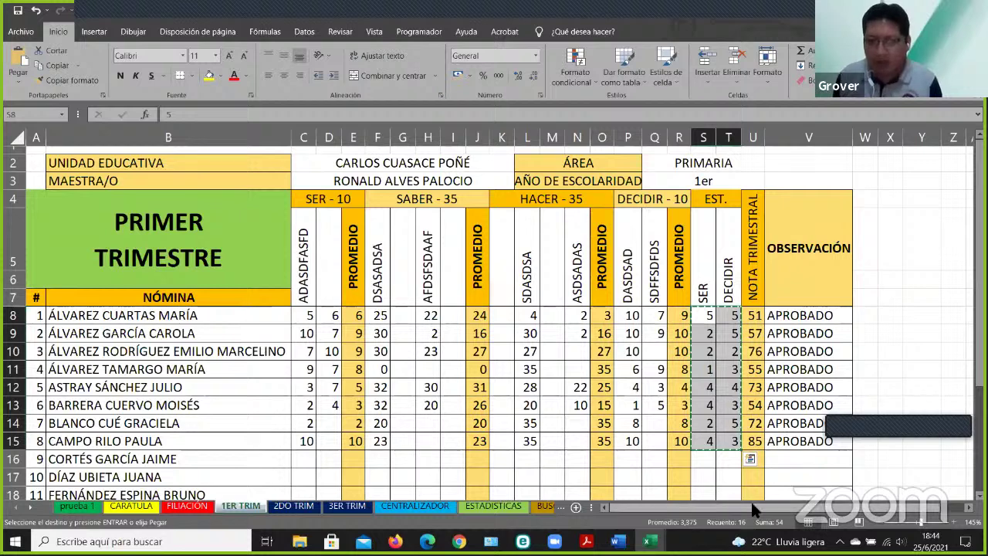
left_click_drag(718, 506, 730, 506)
left_click(661, 194)
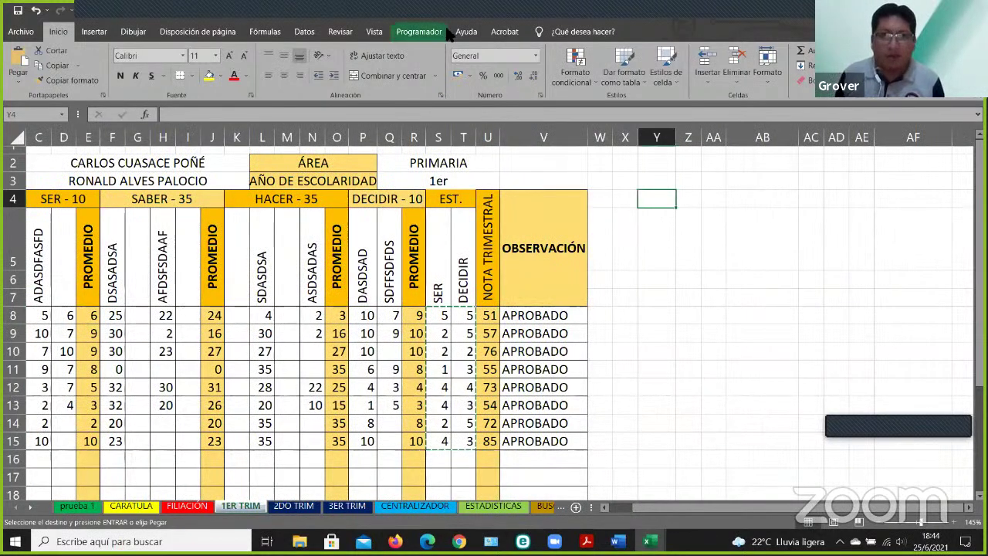
- From the View tab's Macros menu, start recording a macro named Borrar_notas in 'Este libro'
left_click(374, 32)
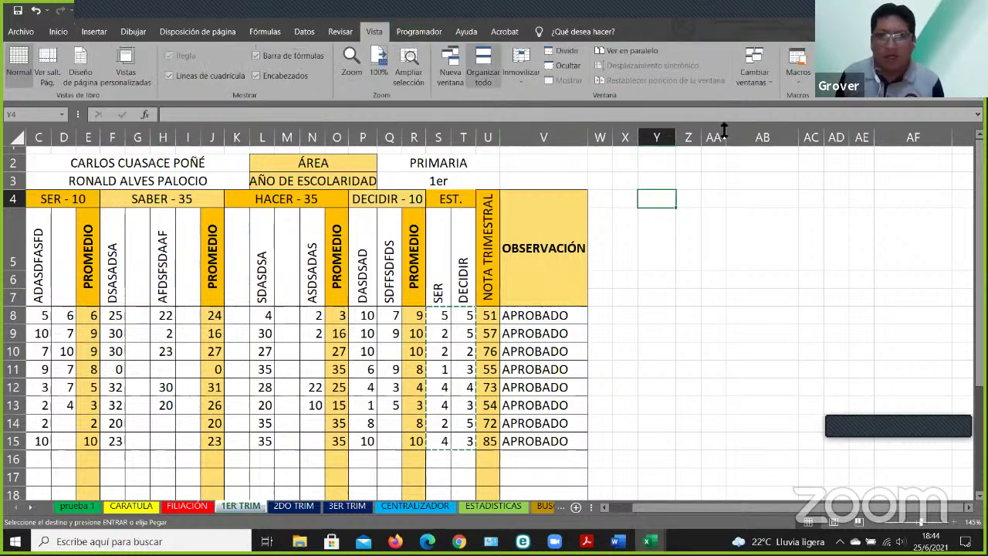
left_click(803, 74)
left_click(811, 112)
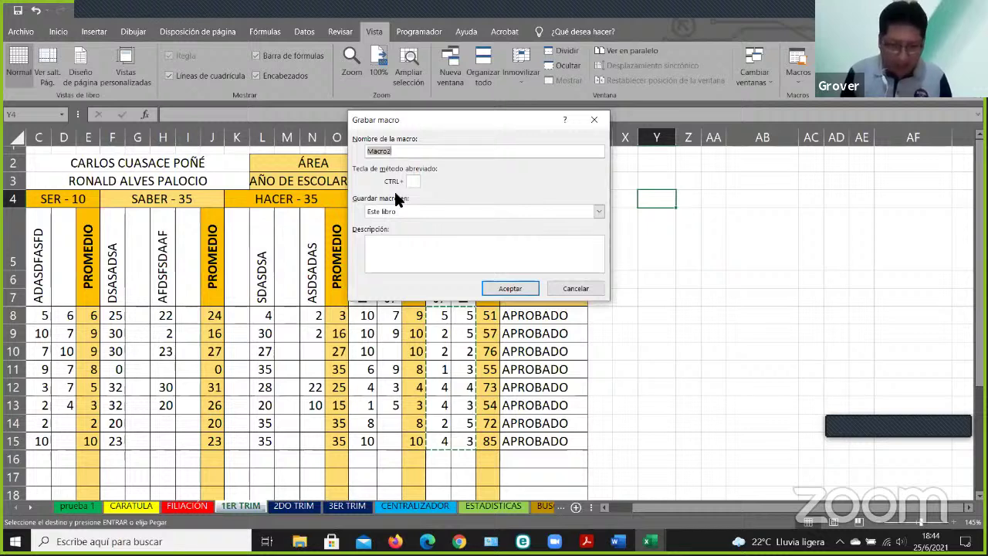
type("BOR")
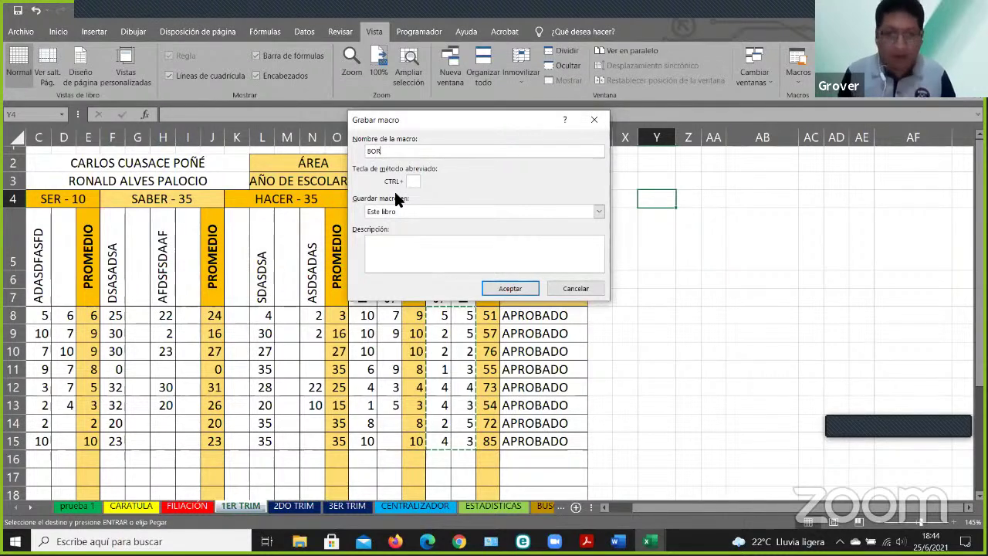
type("RAR_")
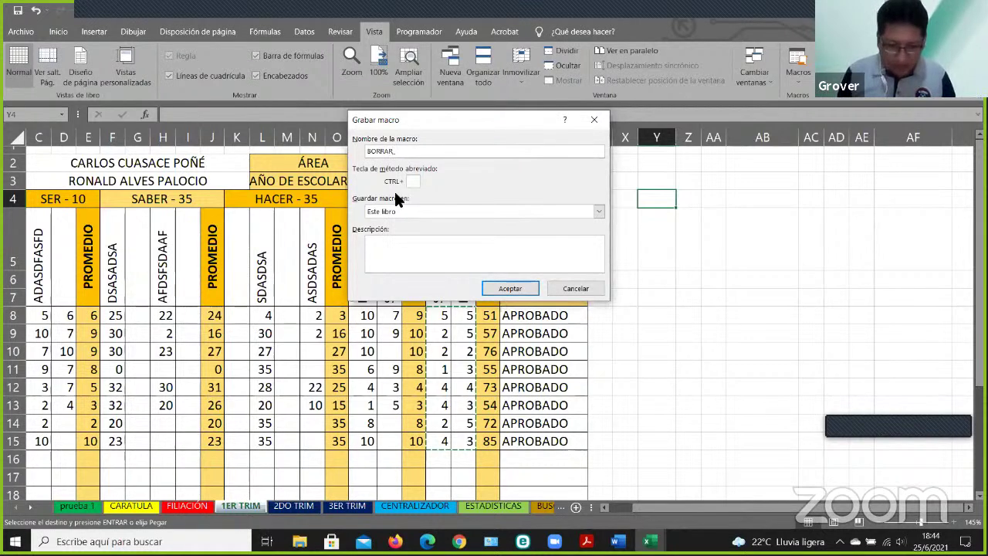
key("BackSpace")
key("BackSpace")
key("BackSpace")
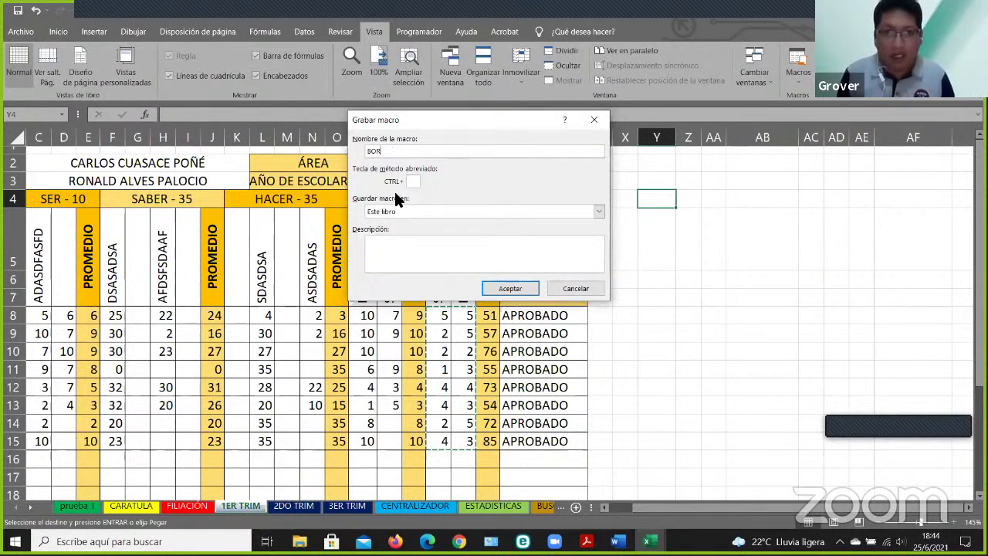
type("orr")
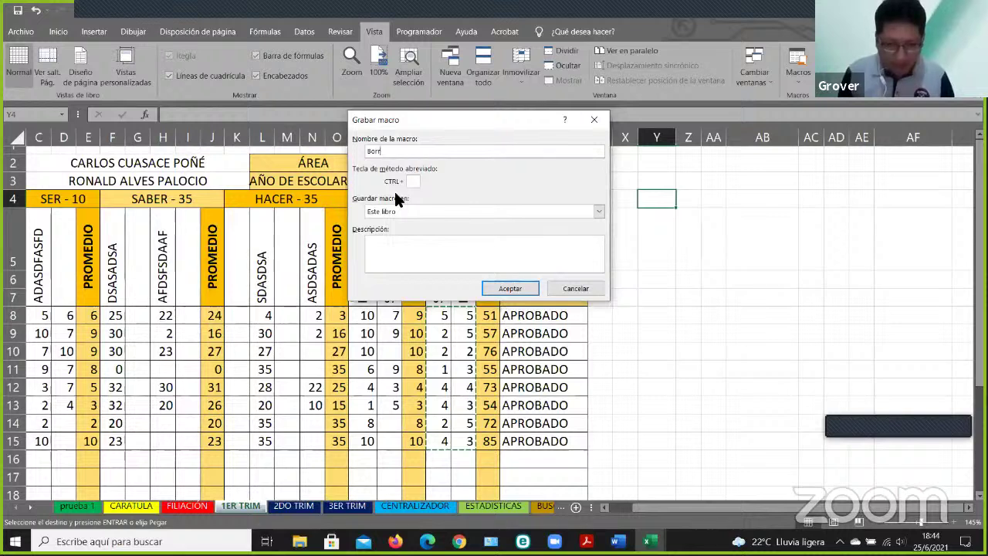
type("ar_")
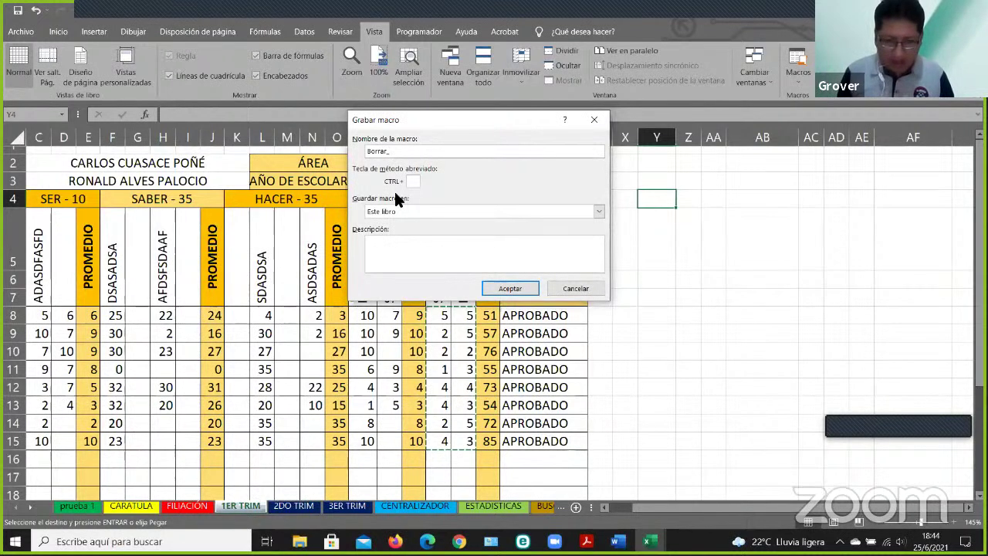
type("notas")
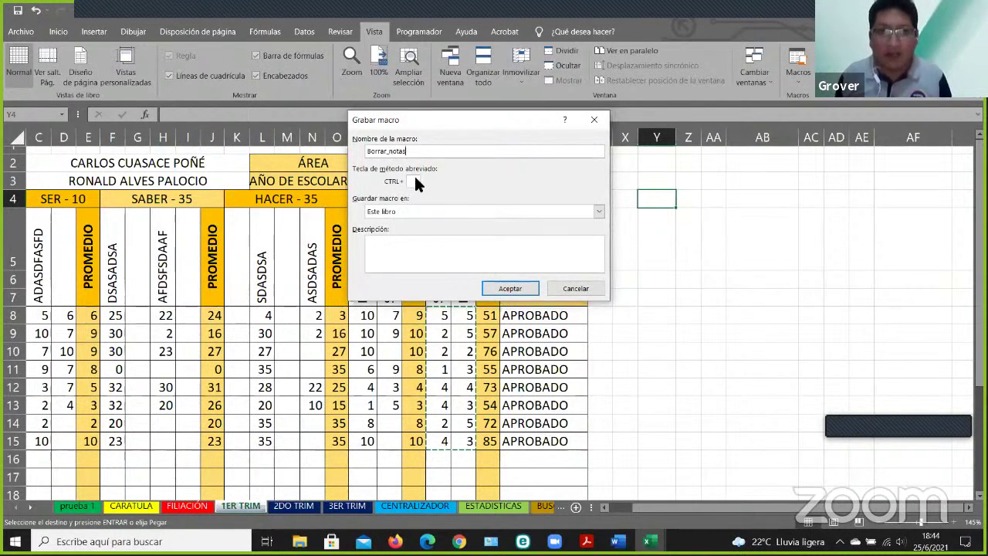
left_click(498, 291)
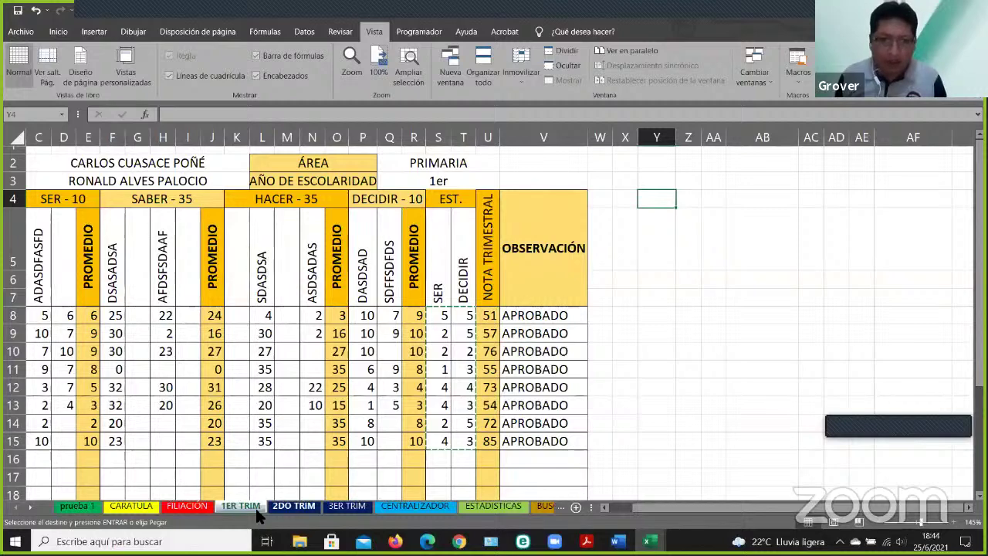
- Select the SER grade columns C:D and the SABER columns F:H for all students
left_click_drag(641, 506, 307, 263)
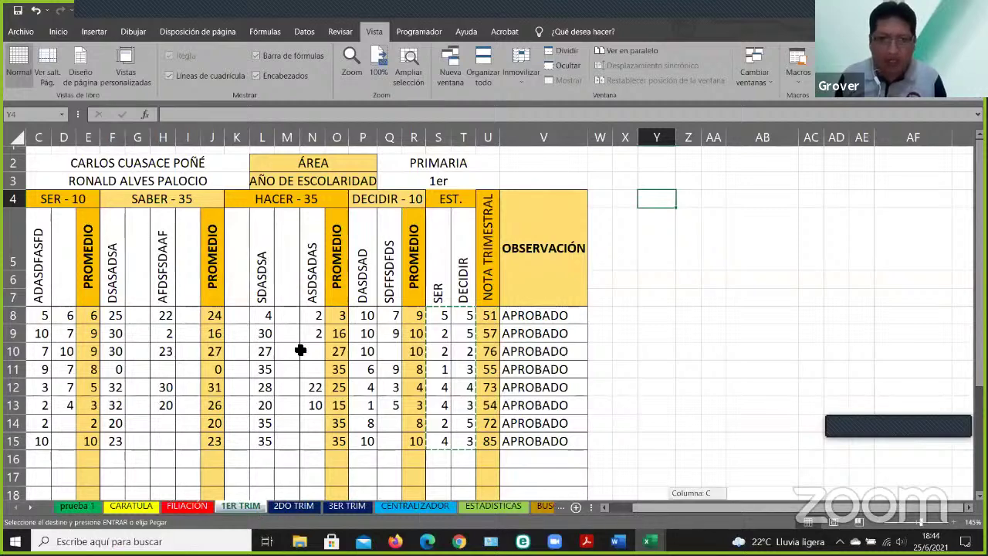
mouse_move(305, 225)
left_mouse_down()
mouse_move(328, 475)
mouse_move(328, 462)
left_mouse_up()
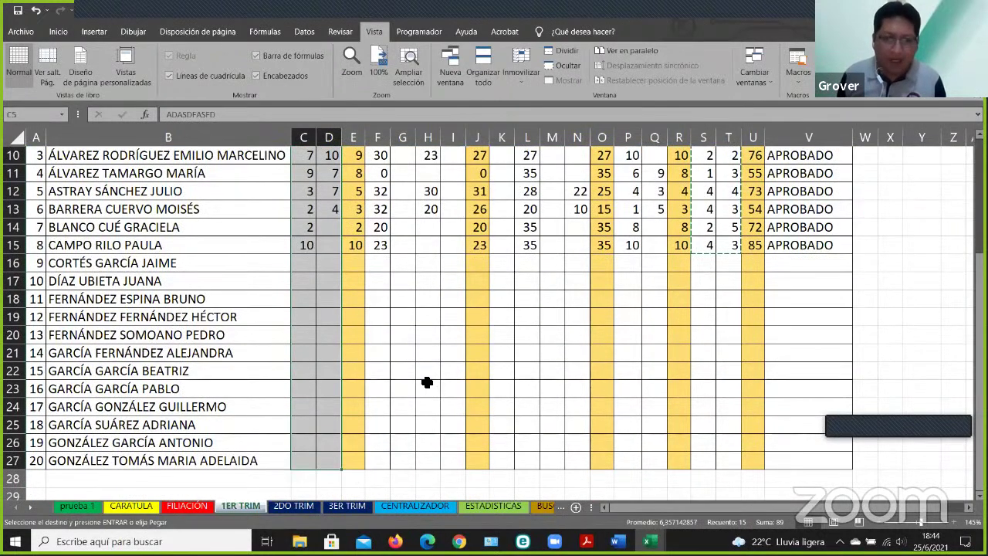
scroll(427, 382, "up", 2, "ctrl")
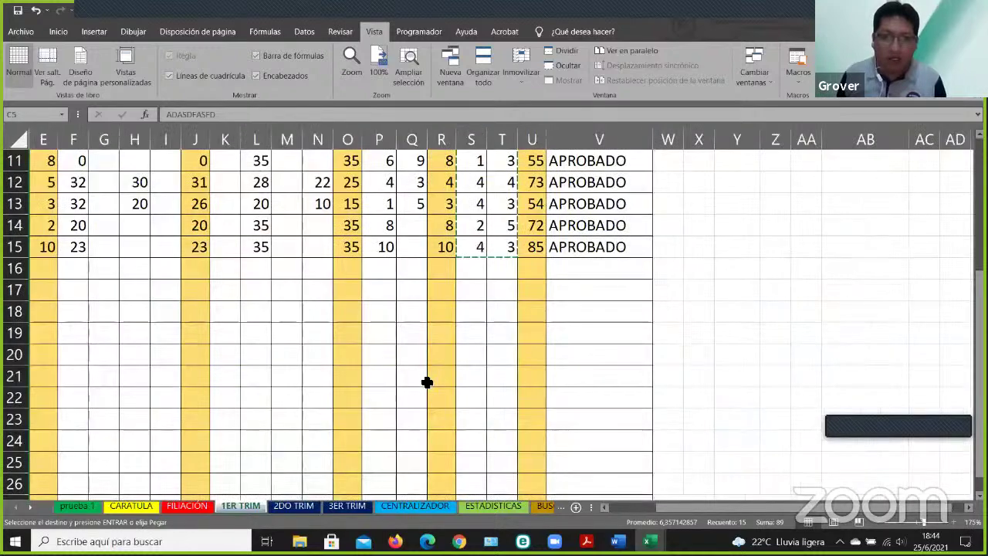
scroll(426, 383, "down", 2, "ctrl")
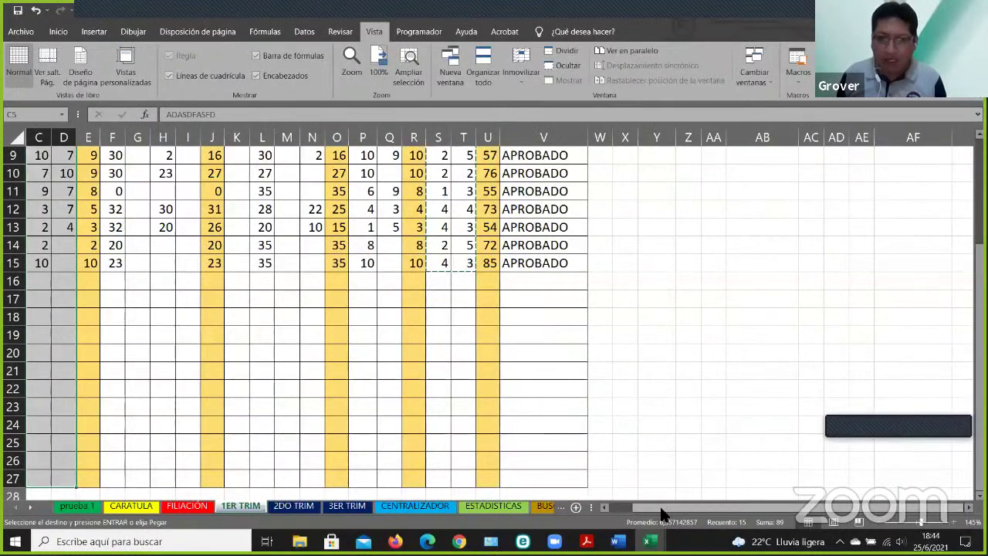
left_click_drag(632, 507, 627, 510)
scroll(452, 338, "left", 2)
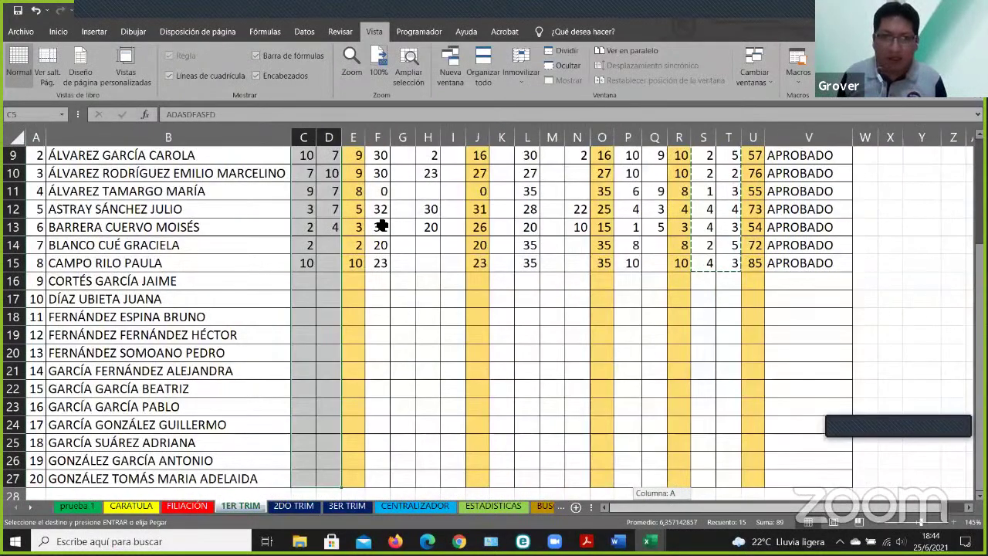
scroll(441, 306, "up", 3)
left_click_drag(377, 193, 450, 473, "ctrl")
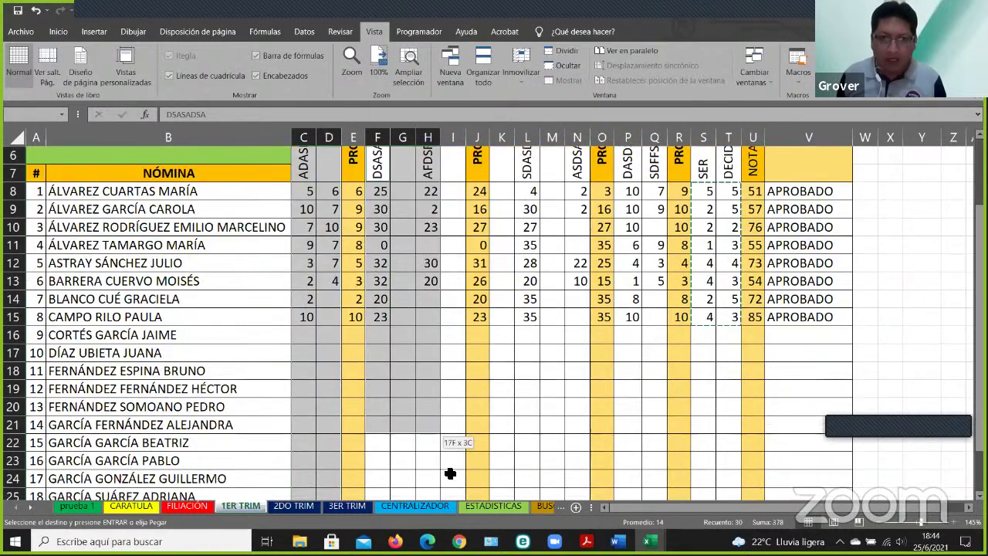
scroll(456, 453, "down", 2)
scroll(444, 324, "up", 2)
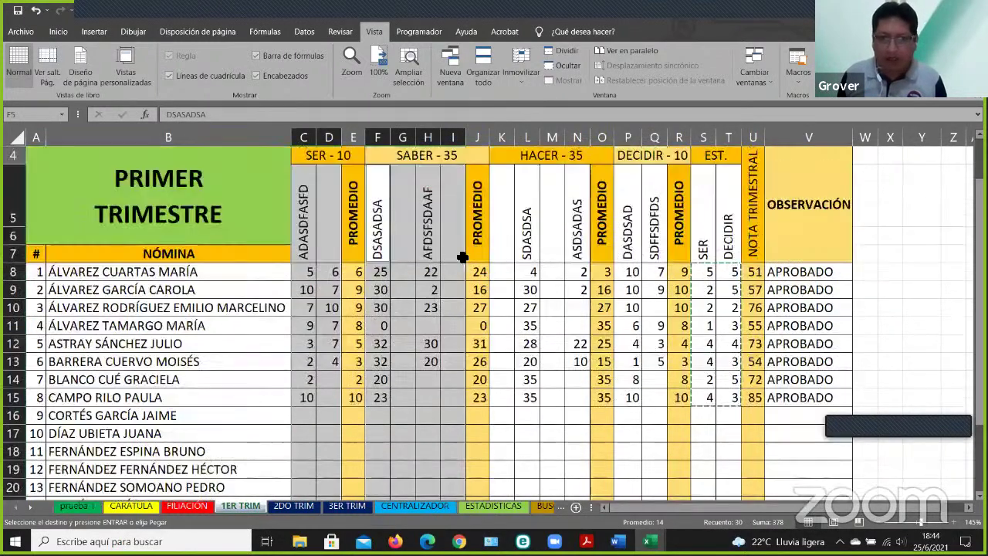
scroll(462, 257, "up", 1)
- Add the HACER K:N, DECIDIR P:Q and self-assessment S:T grade columns to the selection
left_click_drag(505, 236, 578, 511, "ctrl")
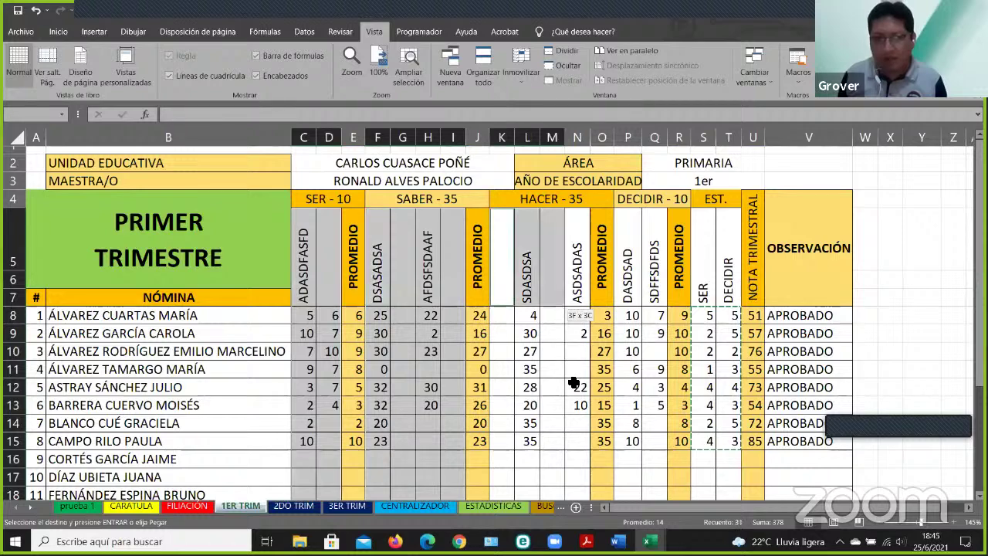
left_click_drag(579, 512, 593, 452)
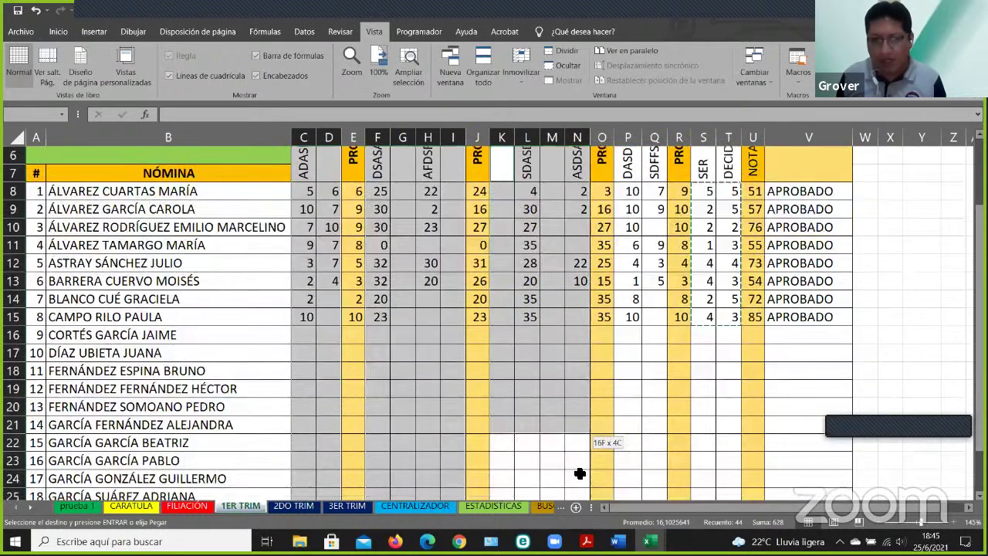
scroll(613, 417, "up", 1)
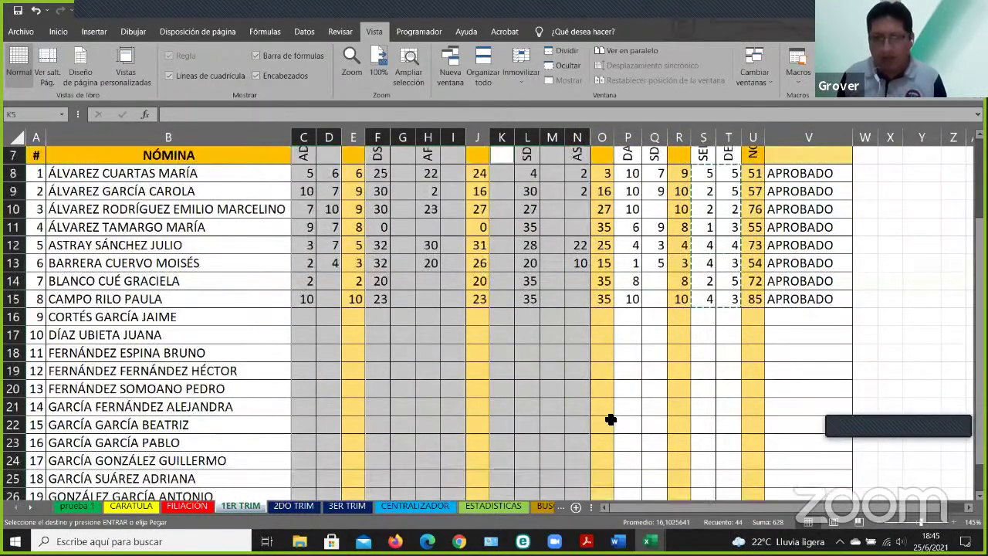
scroll(618, 332, "up", 2)
left_click_drag(643, 280, 649, 498)
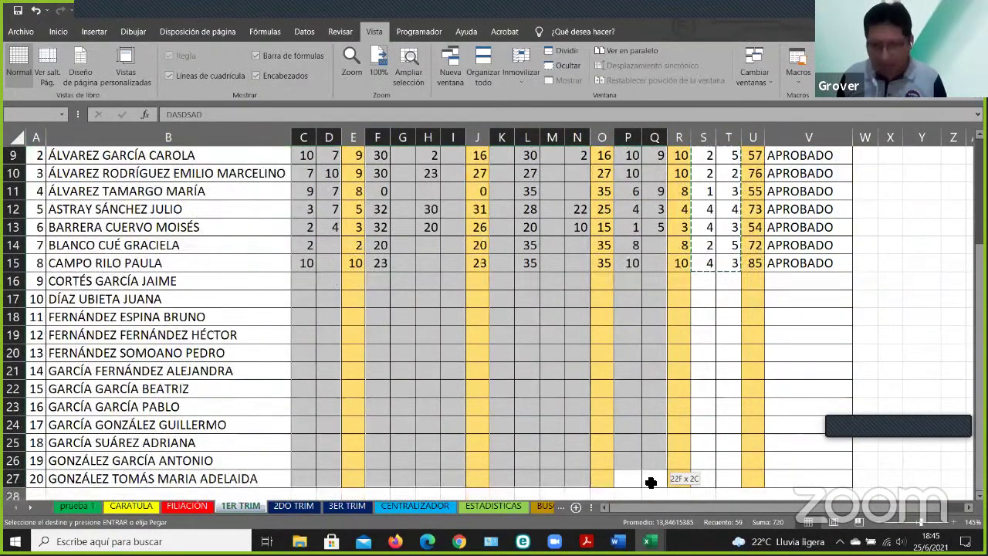
left_click_drag(649, 498, 684, 494)
scroll(725, 332, "up", 3)
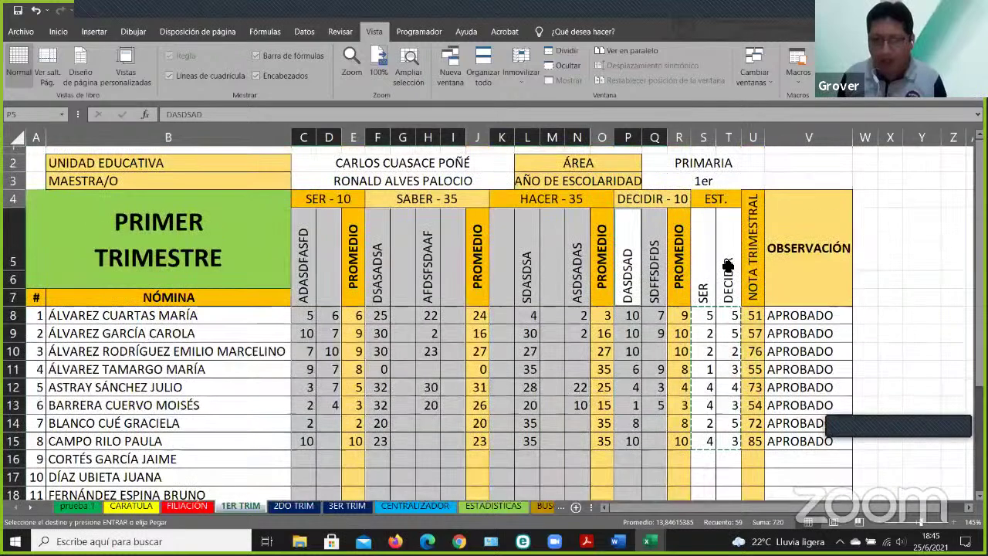
left_click(710, 288)
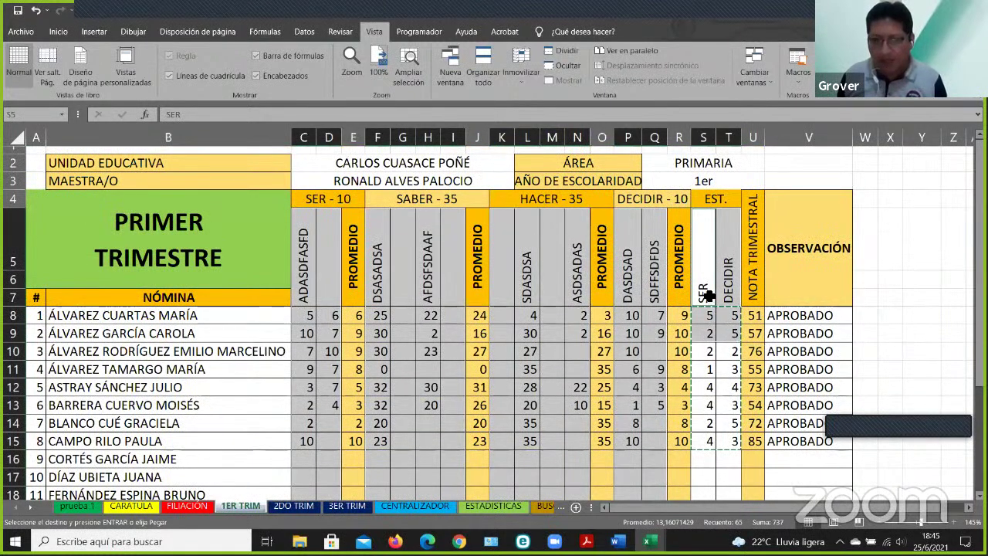
left_click_drag(703, 272, 728, 448)
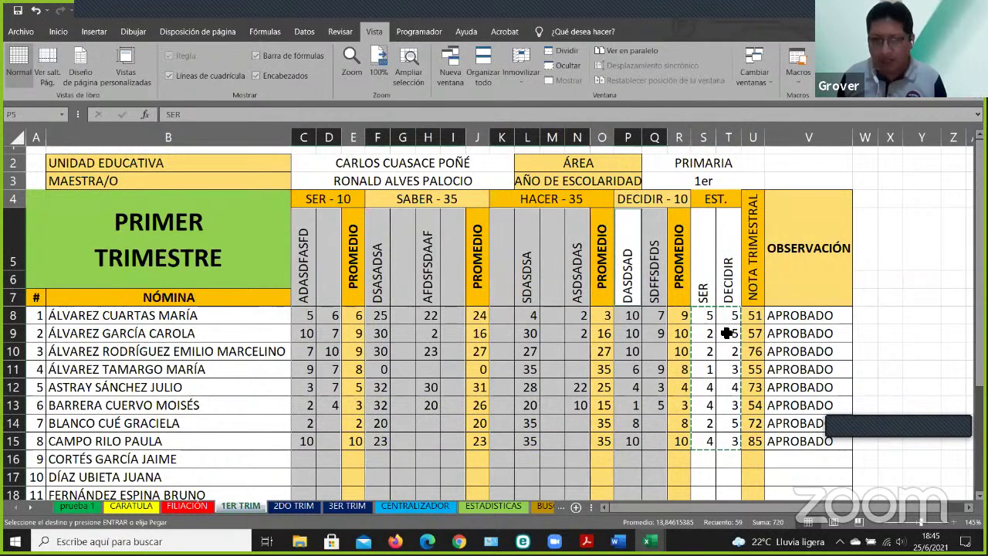
mouse_move(728, 332)
left_mouse_down()
mouse_move(724, 486)
mouse_move(728, 301)
left_mouse_up()
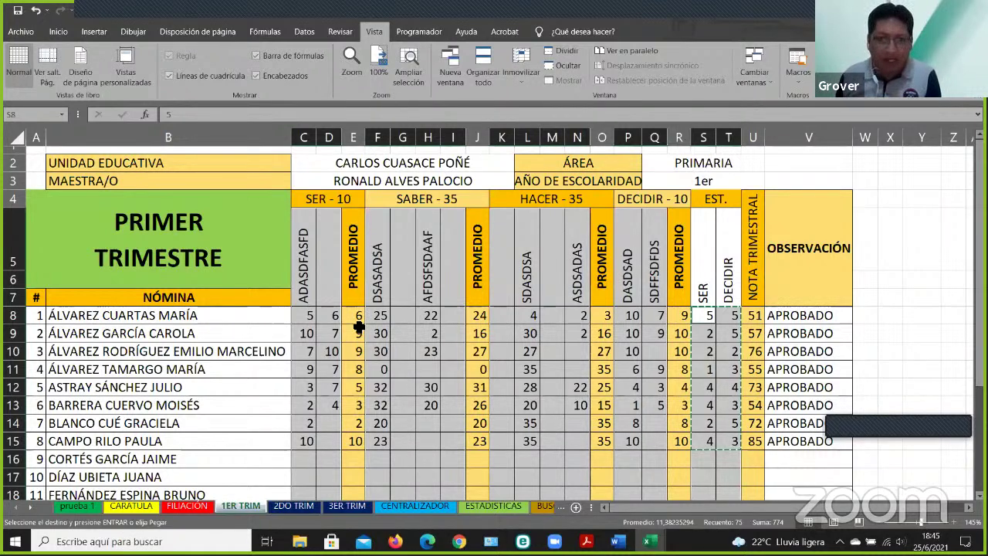
- Clear the selected 1ER TRIM grades and stop recording the Borrar_notas macro
key("ctrl+z")
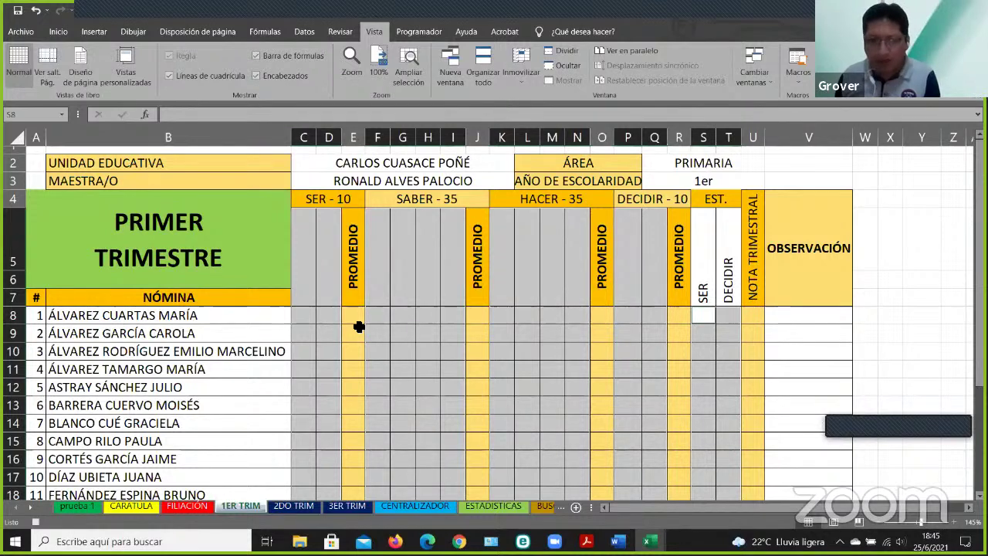
left_click(797, 77)
key("Escape")
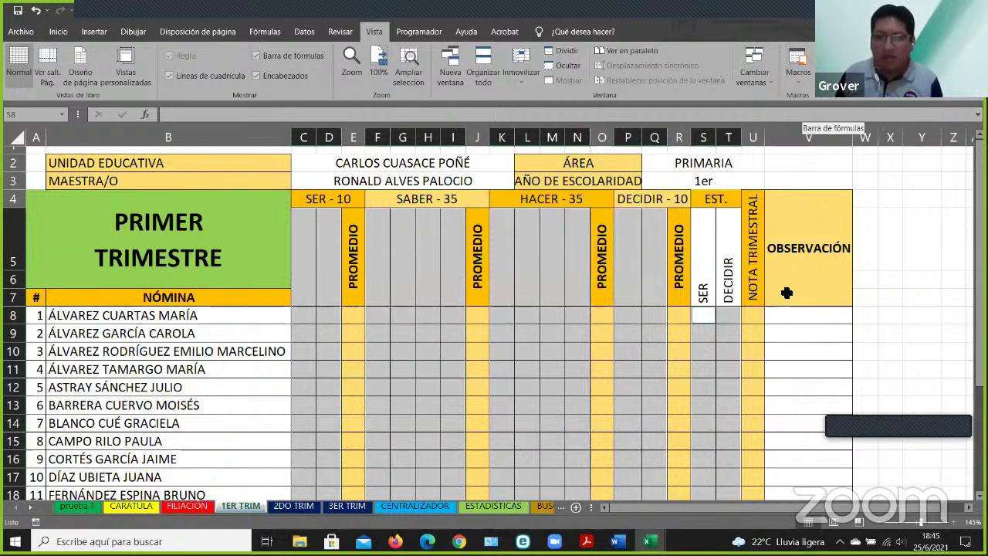
- Deselect the cleared grade area by selecting an empty cell beside the table
left_click_drag(694, 507, 716, 515)
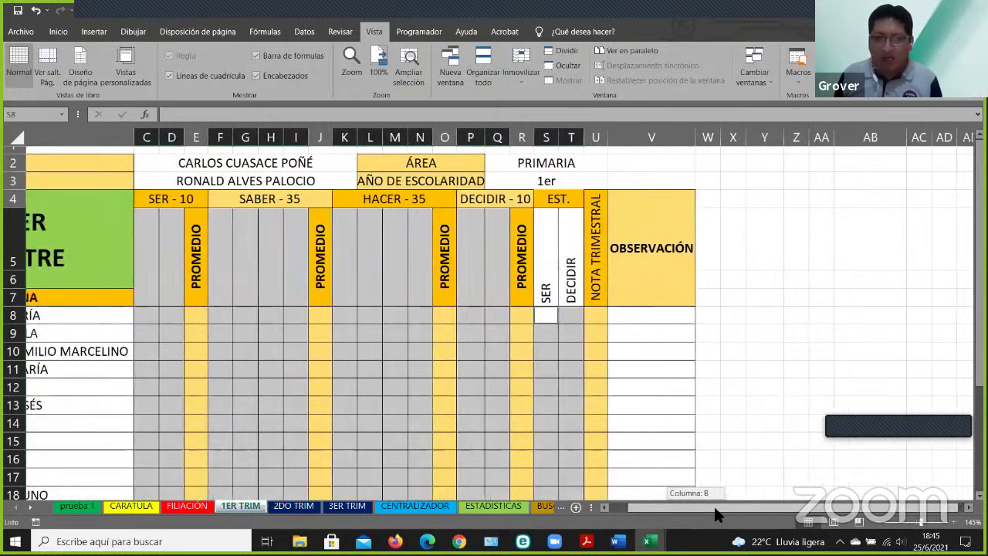
left_click_drag(715, 514, 662, 276)
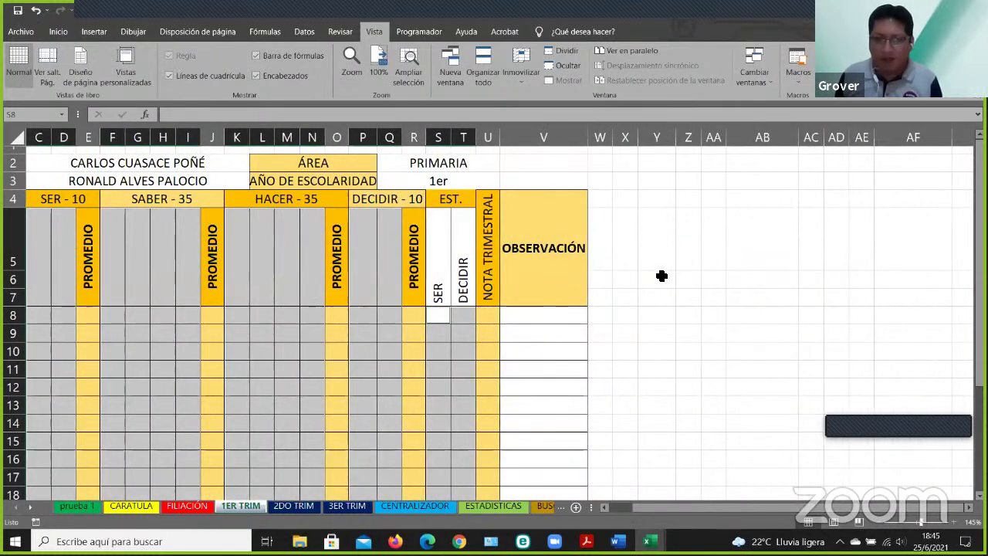
left_click(661, 276)
left_click(663, 249)
left_click(665, 281)
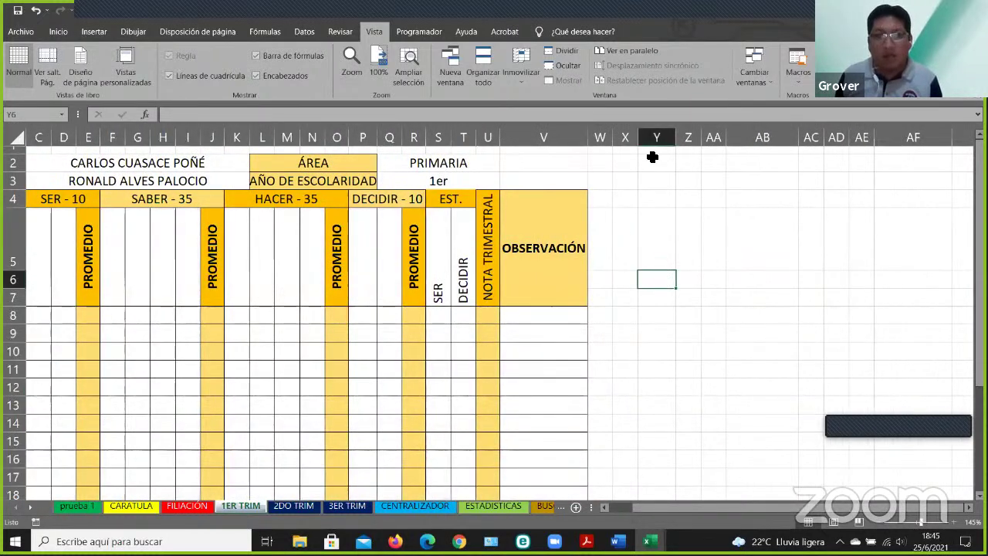
- Draw a form-control button to the right of the grade table
left_click(420, 32)
left_click(362, 78)
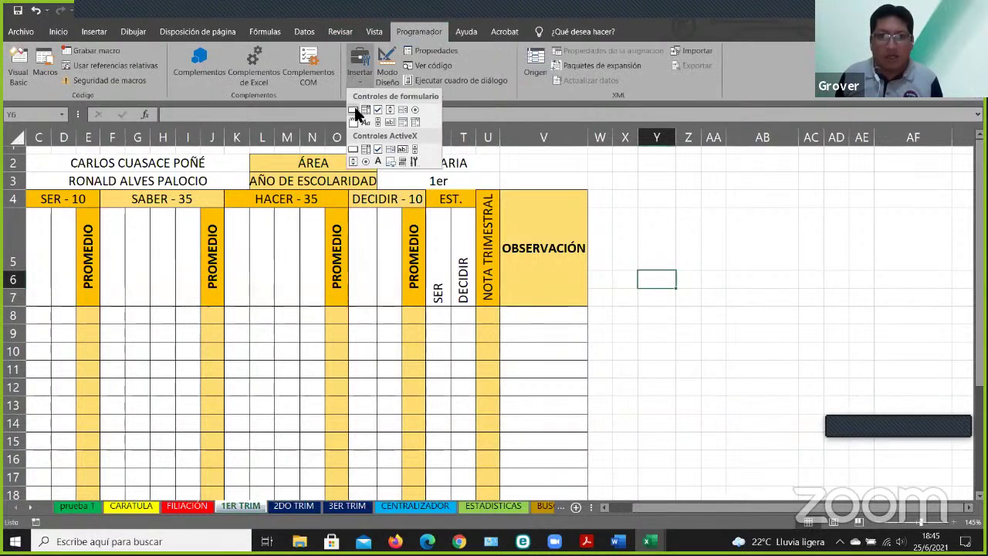
left_click(354, 110)
left_click_drag(656, 215, 791, 261)
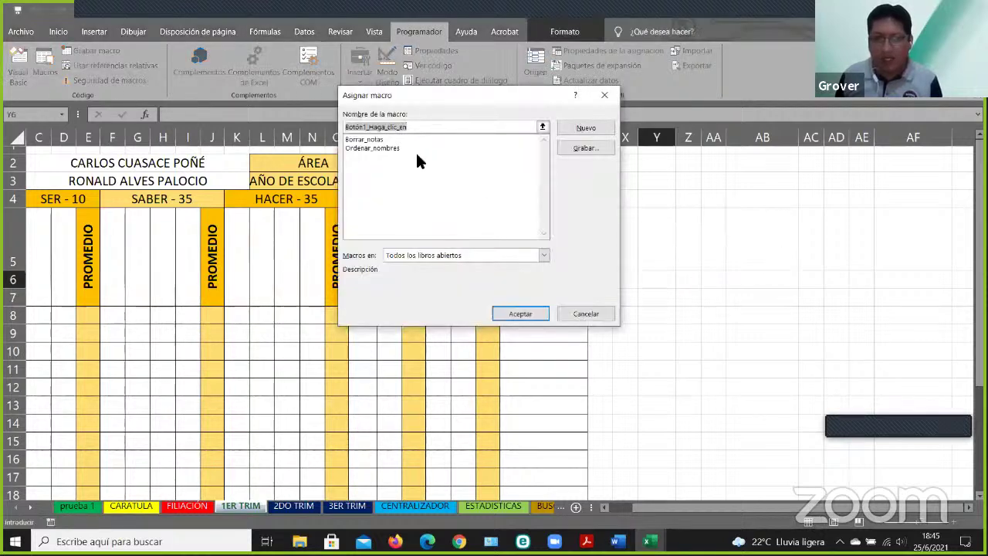
- Assign the Borrar_notas macro to the button and erase its default 'Botón 1' label
left_click(375, 139)
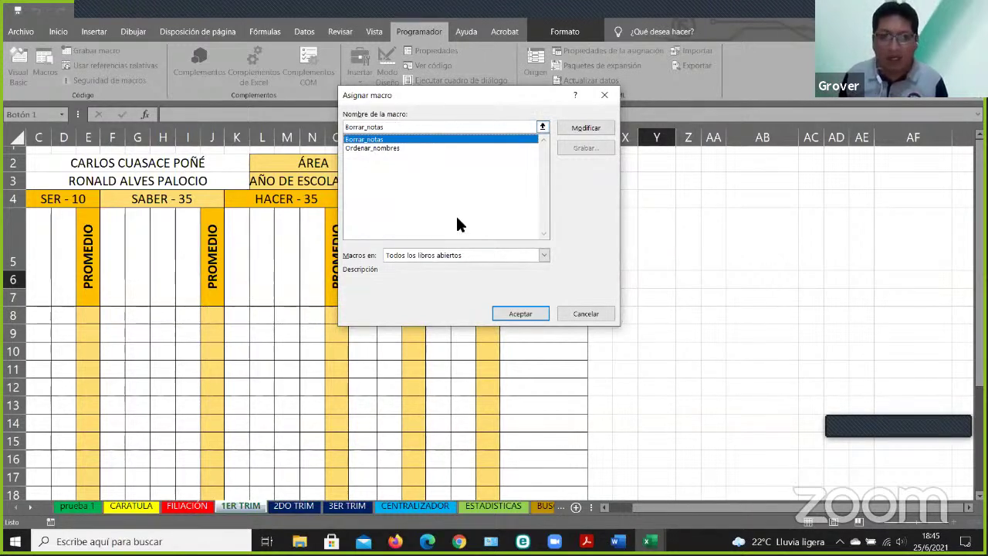
left_click(511, 312)
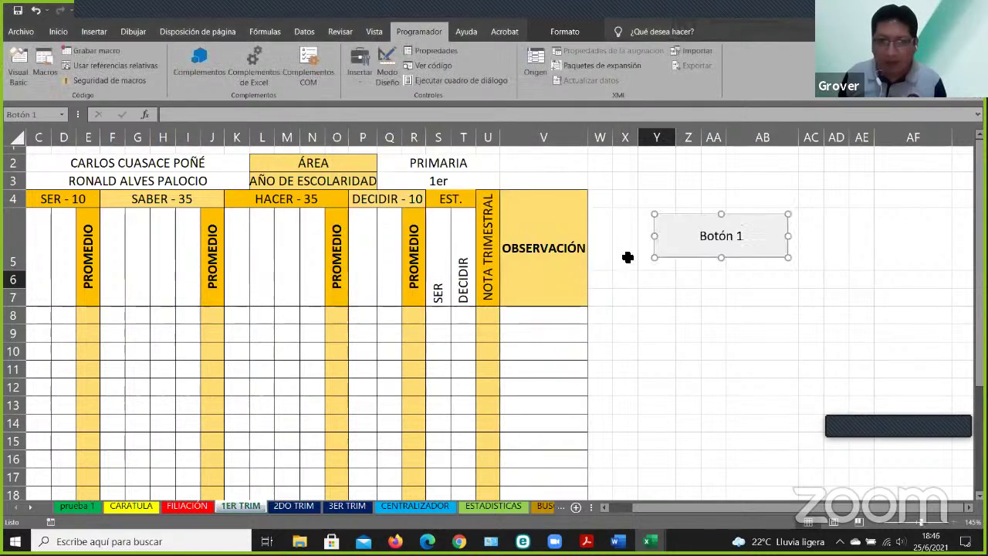
left_click(703, 235)
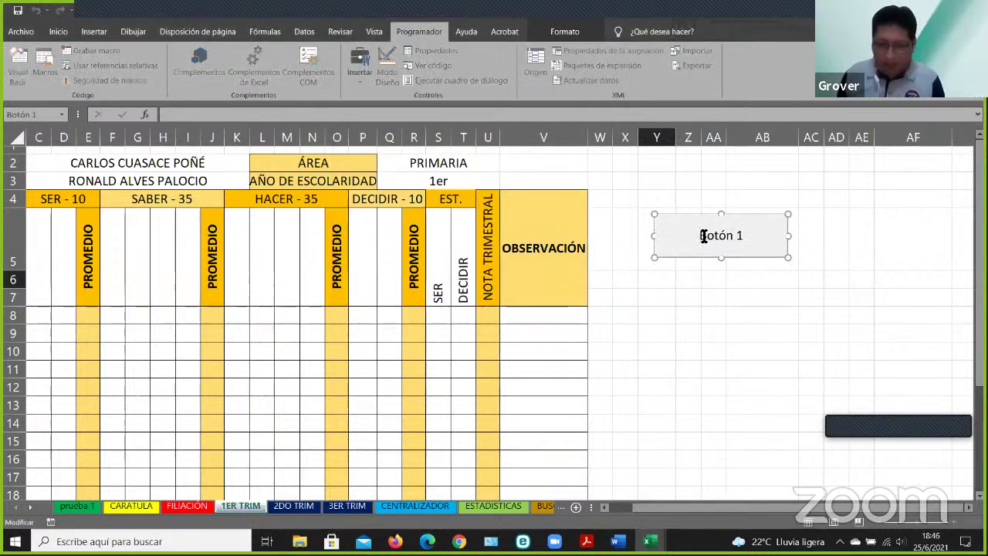
key("Delete")
key("Delete")
key("Delete")
key("Delete")
key("Delete")
key("Delete")
key("Delete")
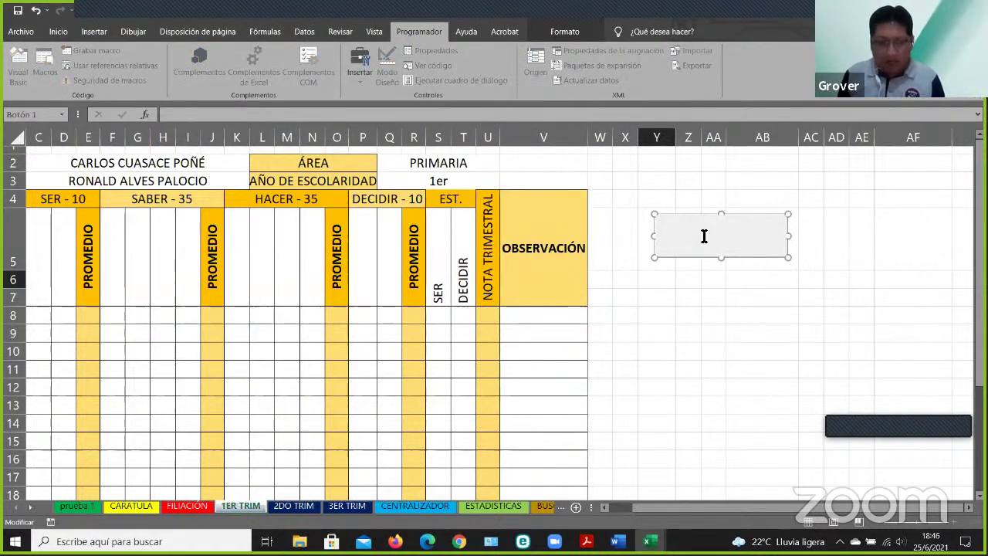
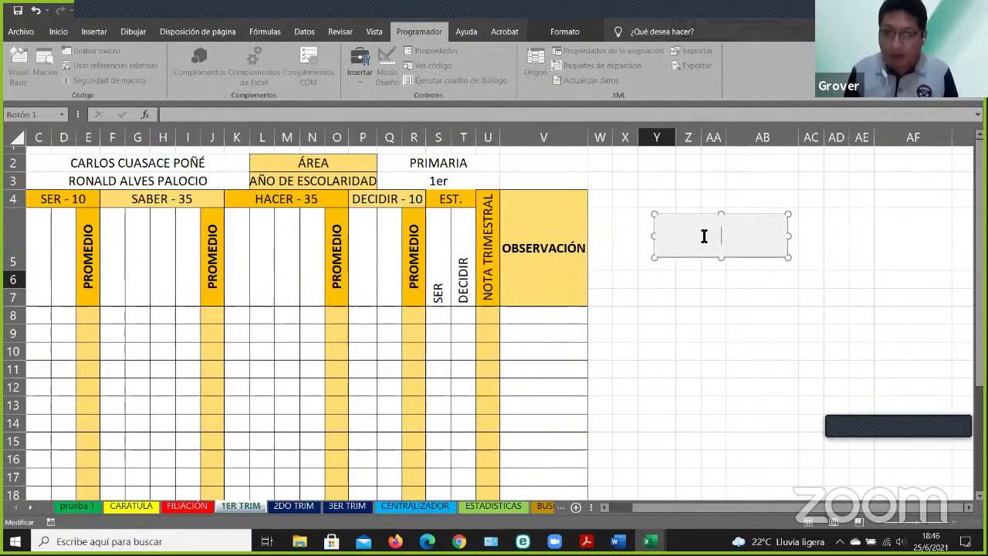
- Caption the macro button 'BORRAR TODAS LAS NOTAS', fixing a typo, and finish editing
type("BO")
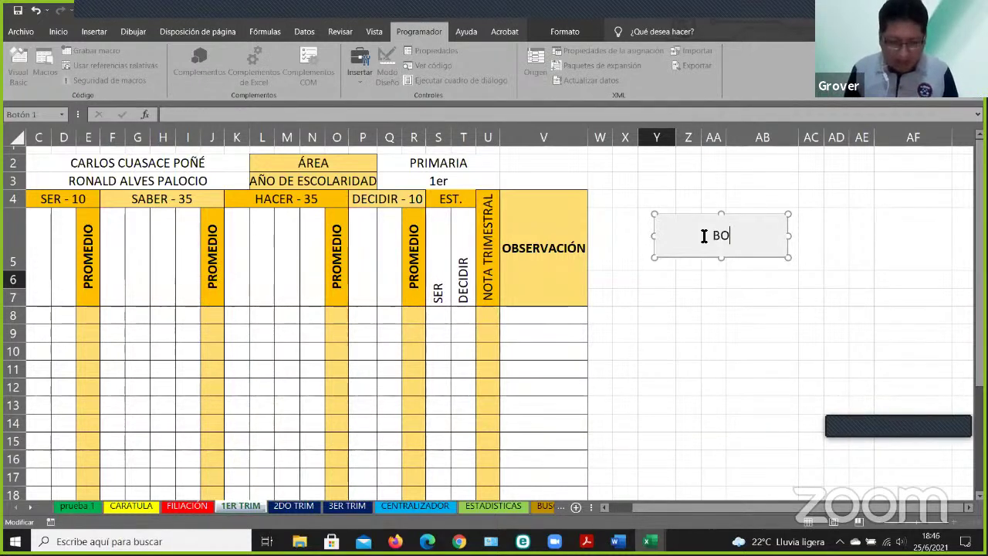
type("O")
key("BackSpace")
type("RR")
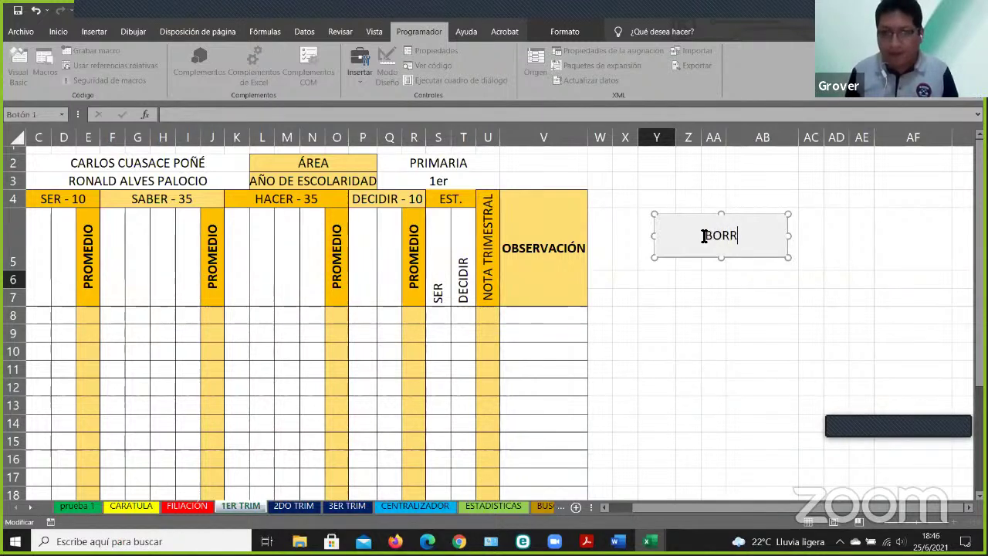
type("AR T")
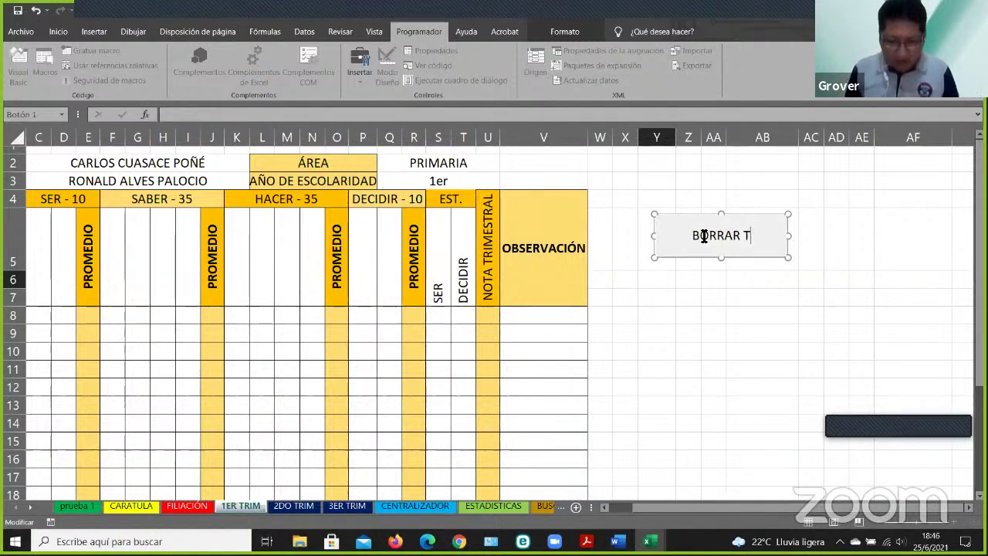
type("ODAS LAS N")
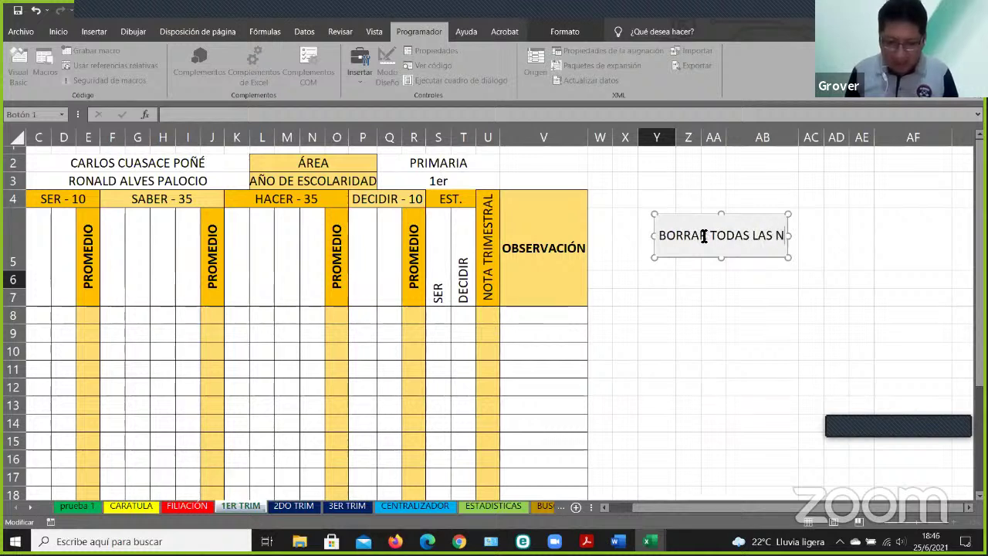
type("OTAS")
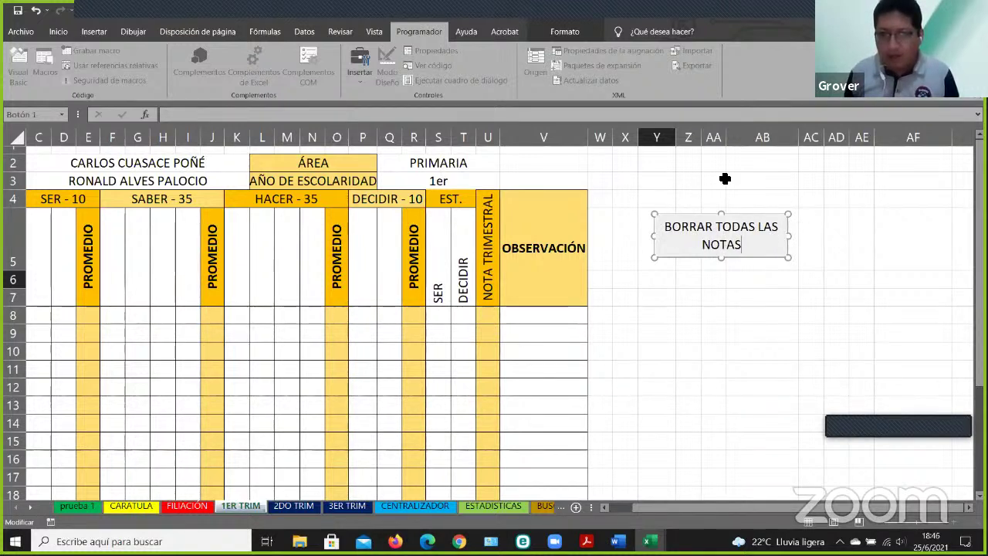
left_click(721, 179)
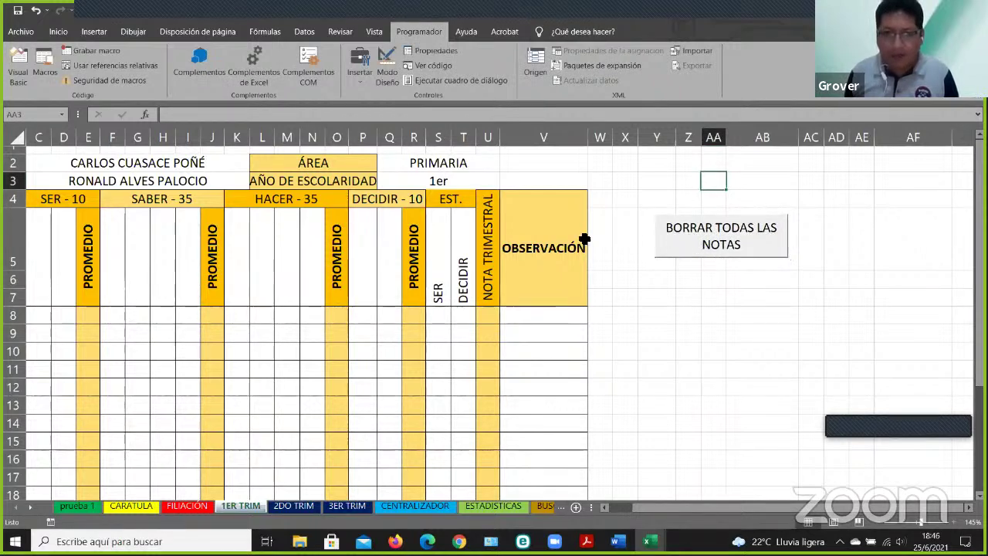
- Enter test grades: SER 10 for student one, SABER 35, HACER 2, DECIDIR 12 for student two
left_click_drag(683, 503, 618, 507)
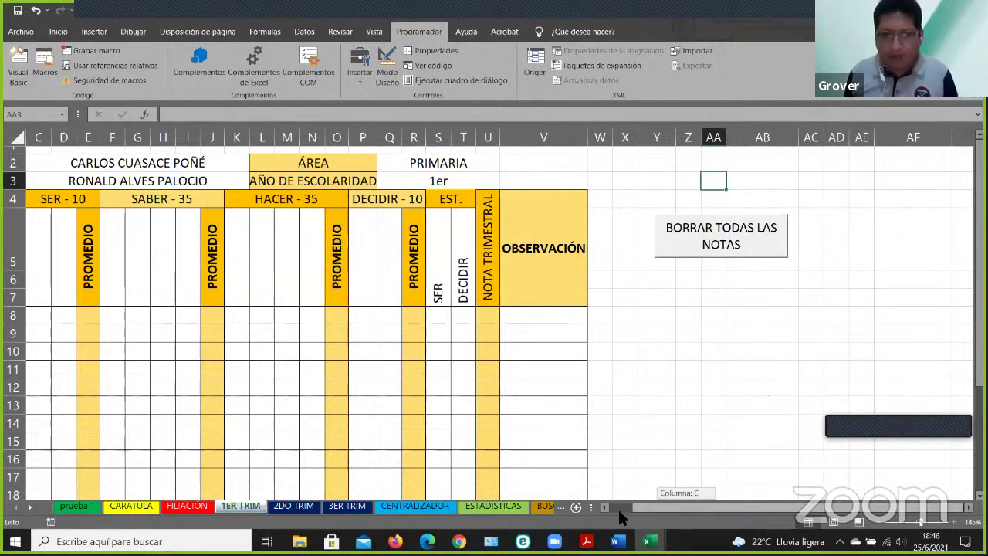
left_click(302, 318)
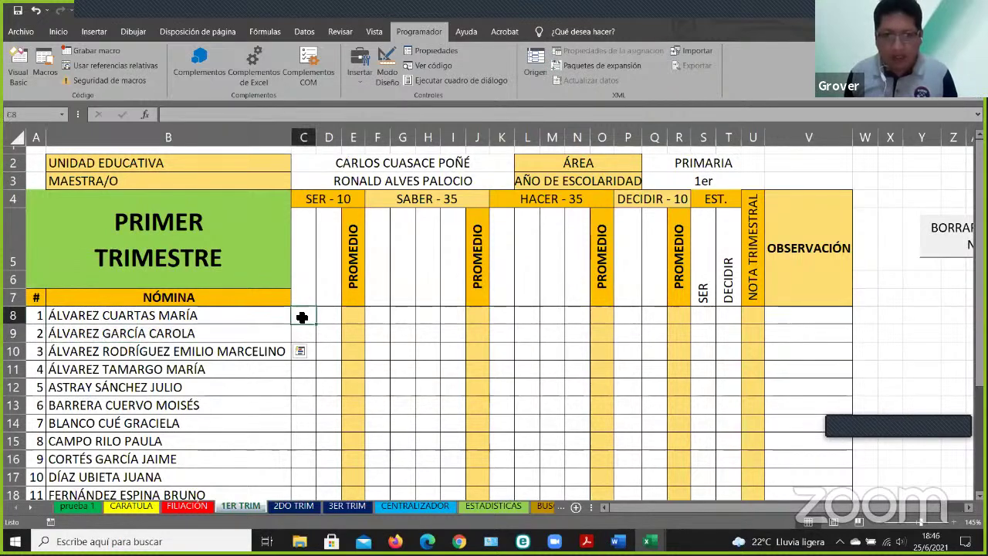
type("10")
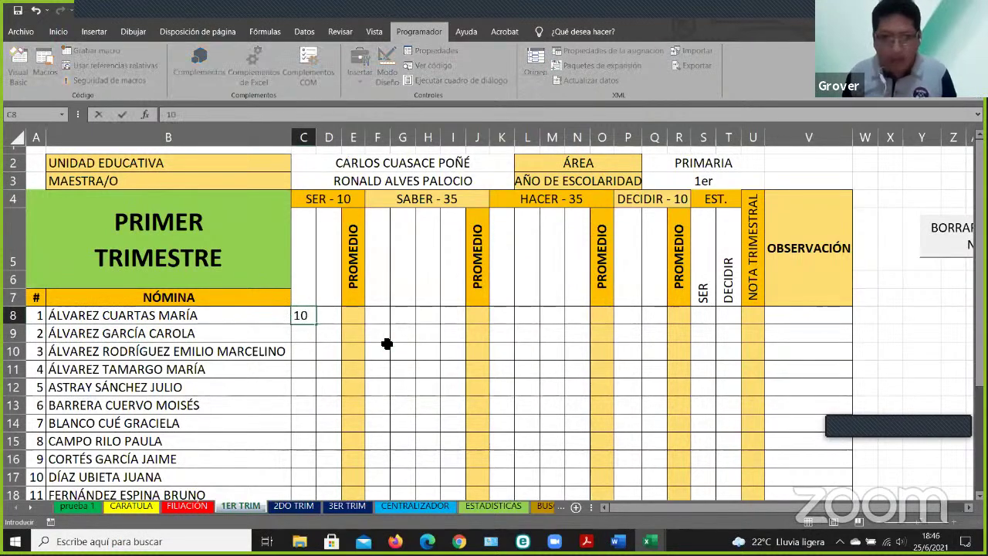
left_click(379, 333)
type("35")
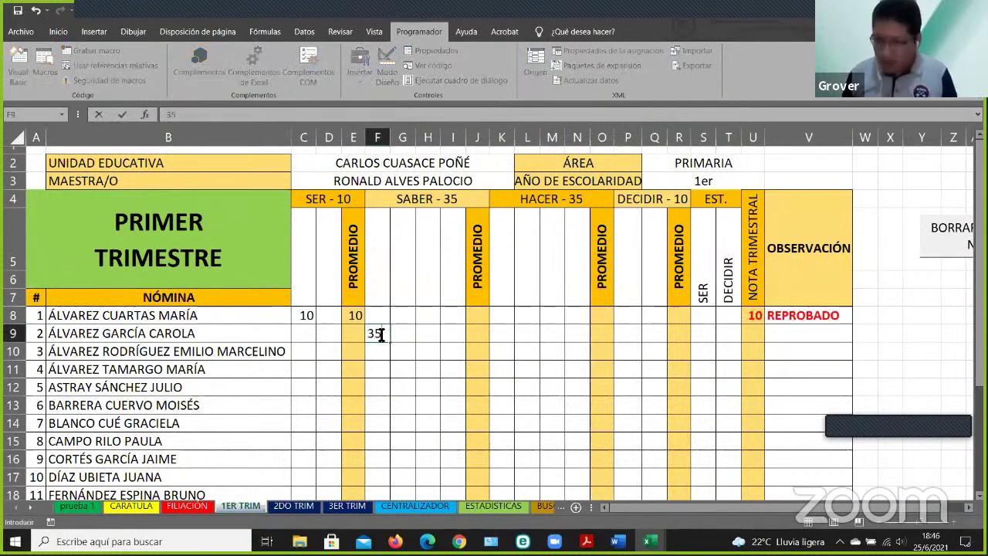
left_click(501, 333)
type("22")
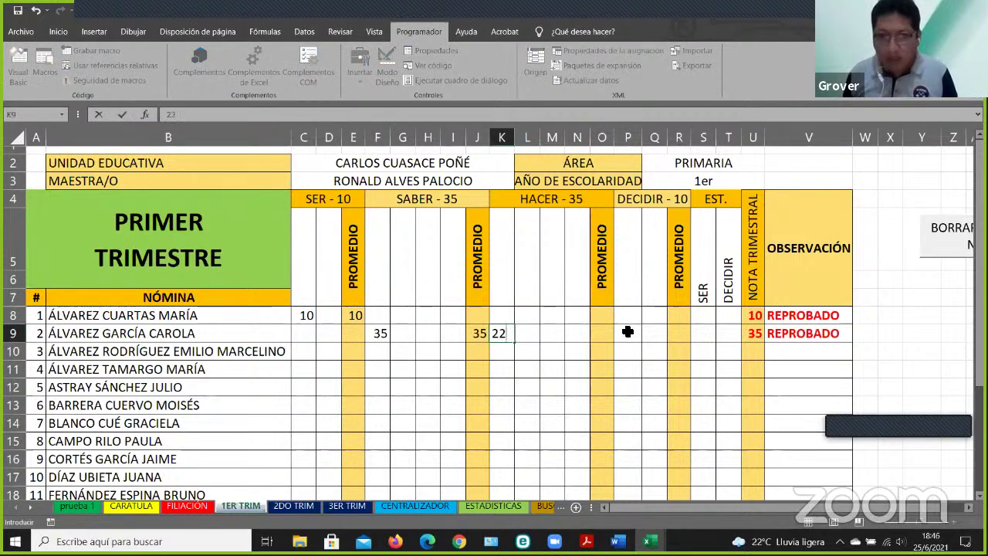
left_click(628, 332)
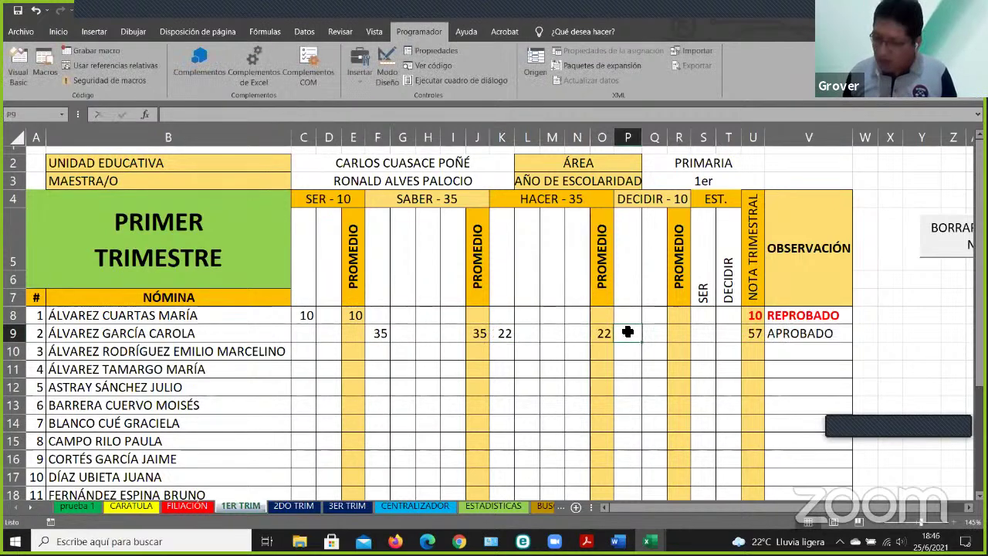
type("12")
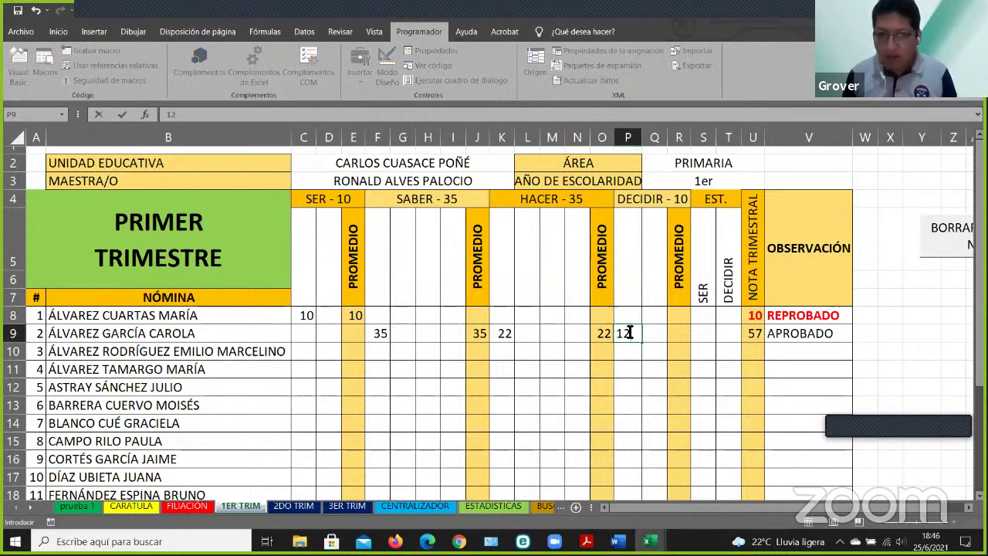
- Enter the second student's self-evaluation scores 2 and 4, then run the grade-clearing macro
left_click(695, 332)
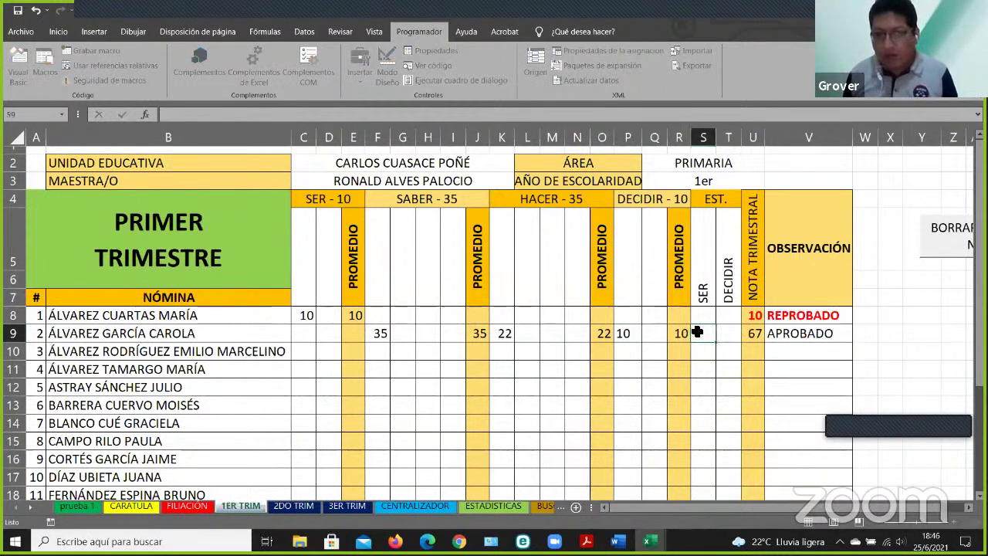
type("2")
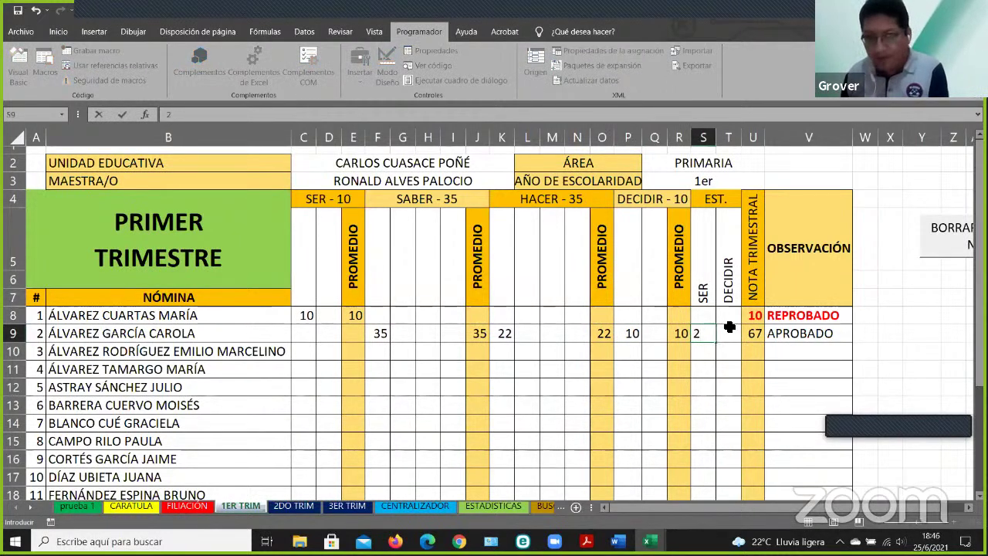
left_click(728, 334)
type("4")
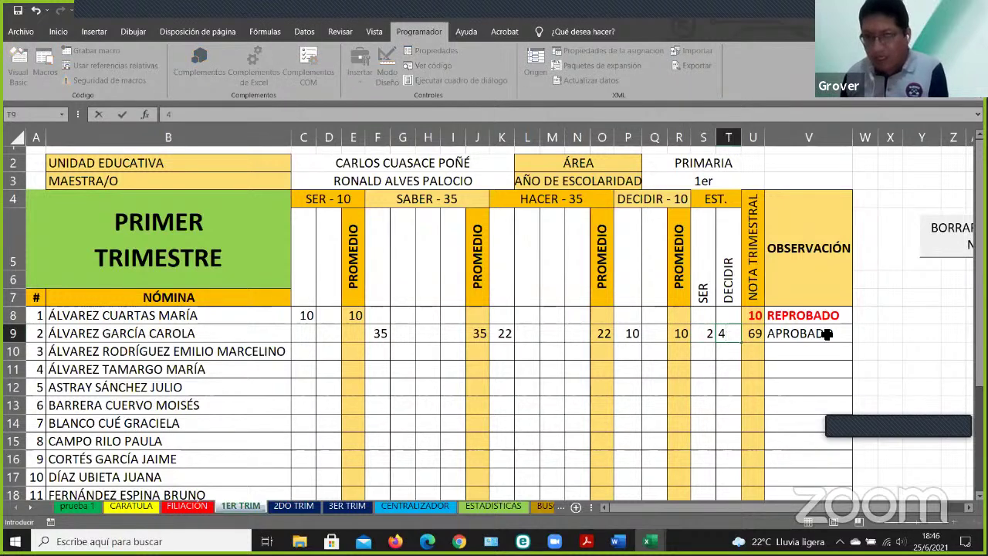
left_click(881, 320)
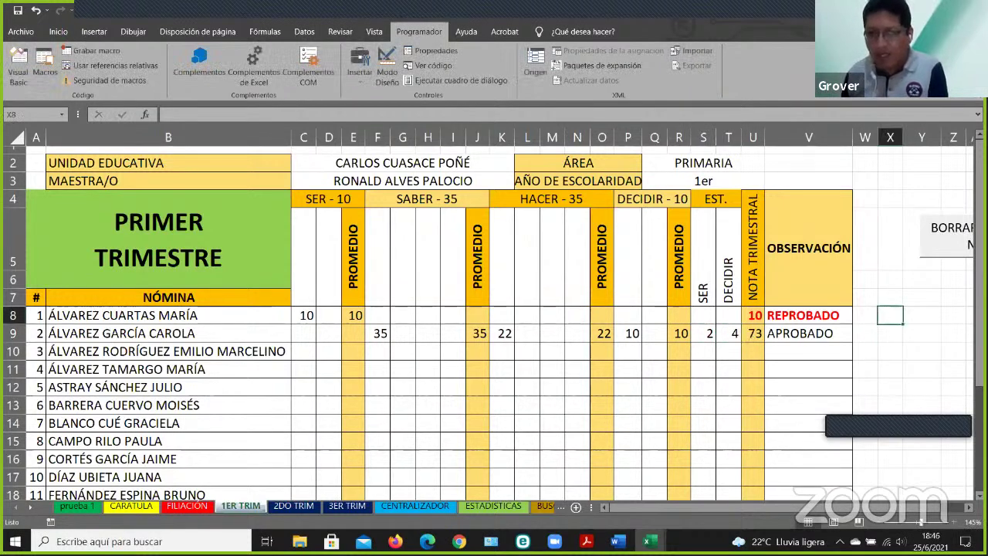
left_click(957, 242)
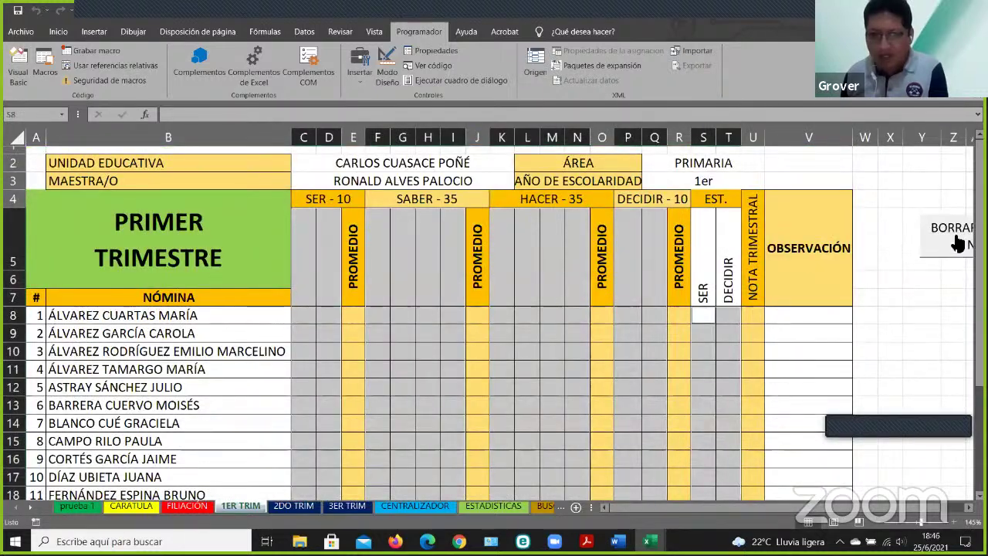
- Run the BORRAR TODAS LAS NOTAS macro again and clear the leftover grey cell highlight
left_click(872, 205)
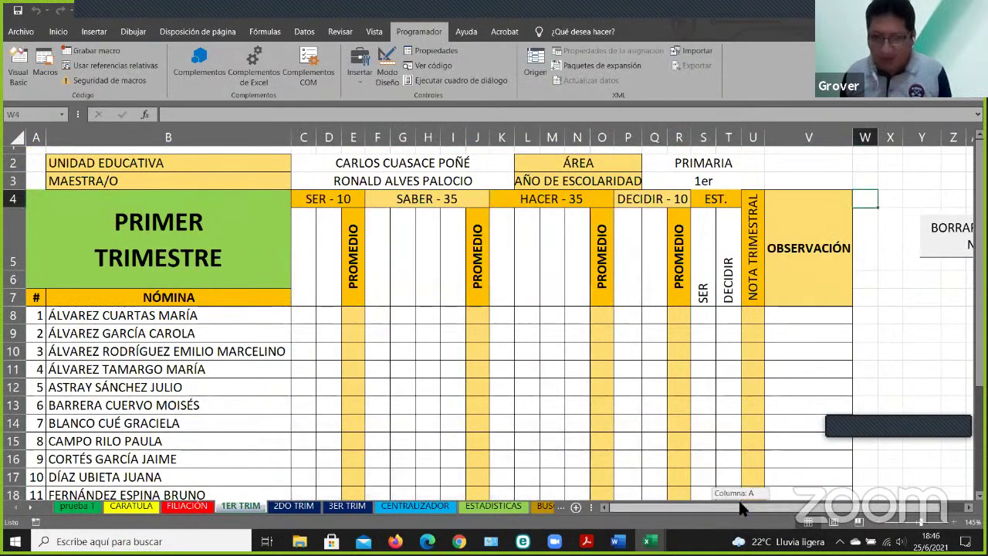
left_click_drag(739, 508, 765, 508)
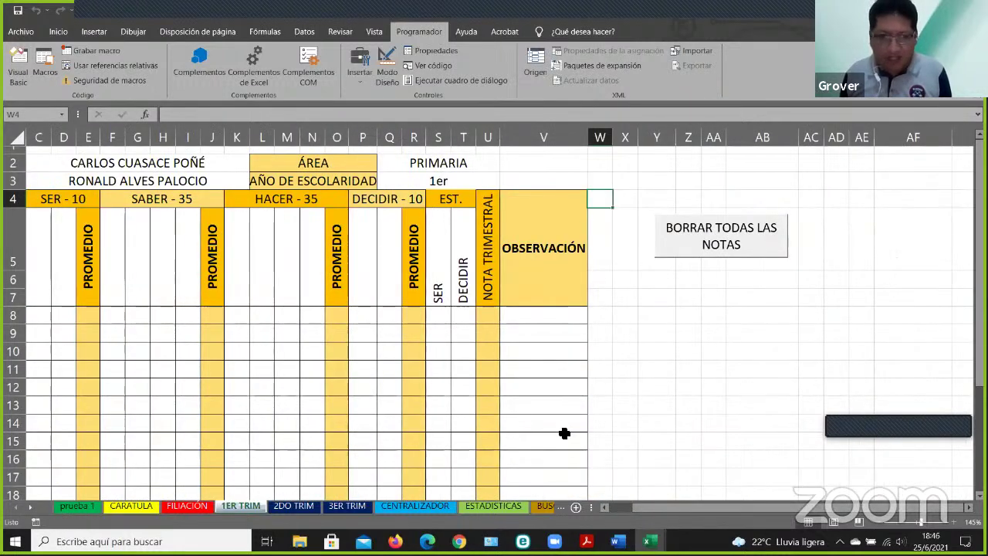
left_click(673, 245)
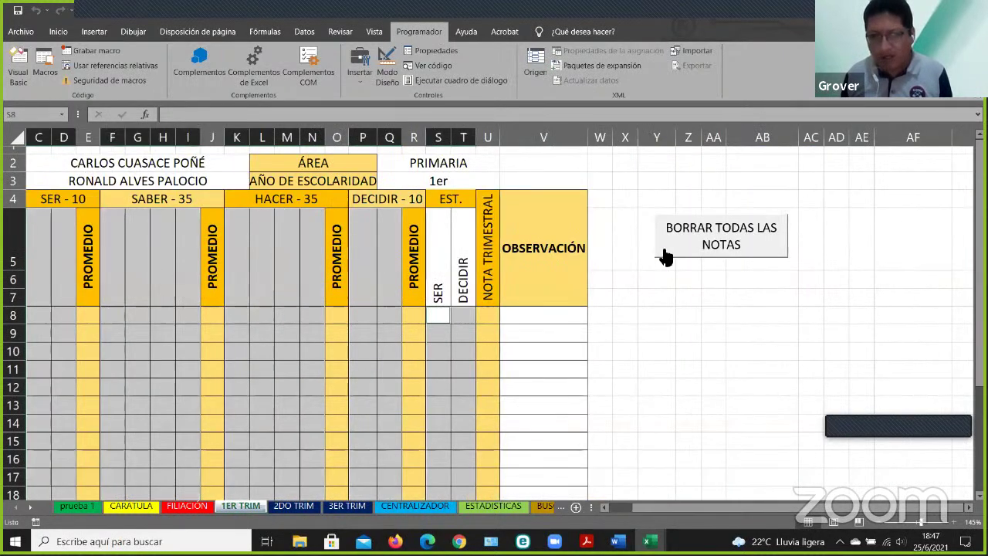
left_click(669, 295)
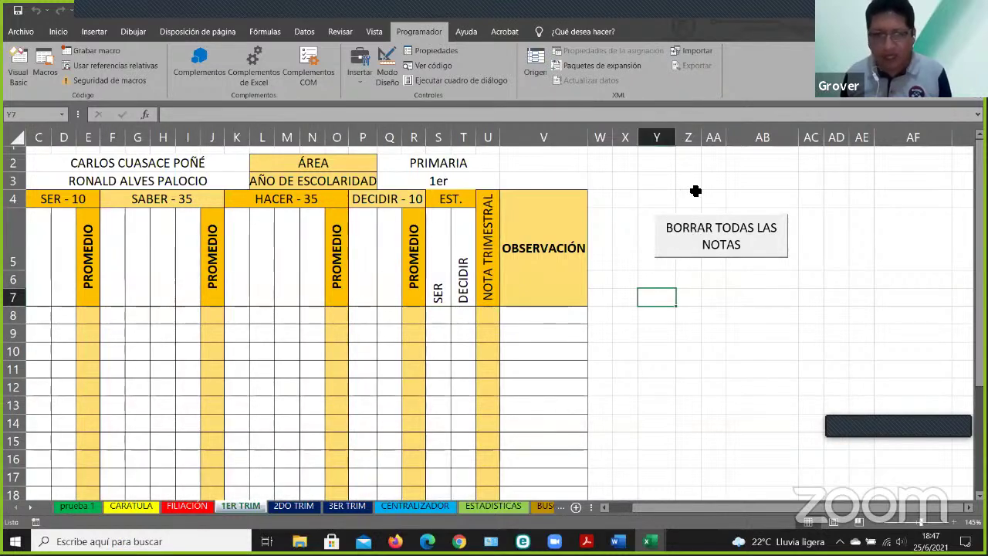
- Run the macro once more on 1ER TRIM and select the button shape for copying
left_click(665, 249)
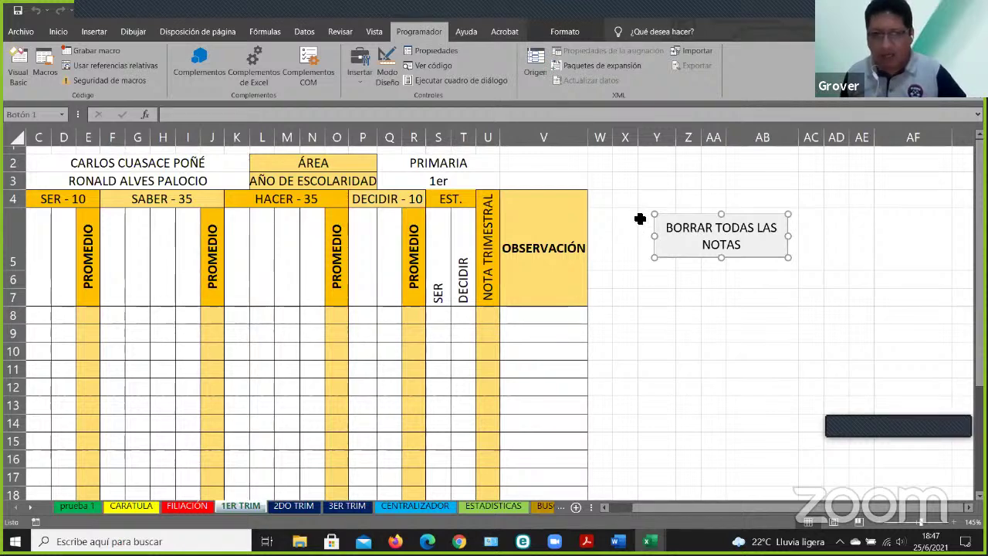
left_click(640, 221)
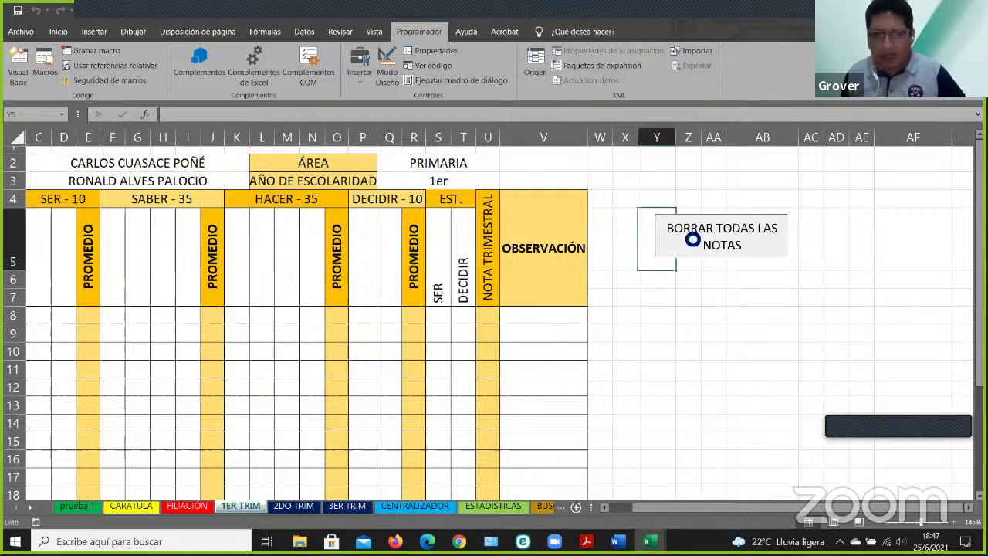
left_click(693, 236)
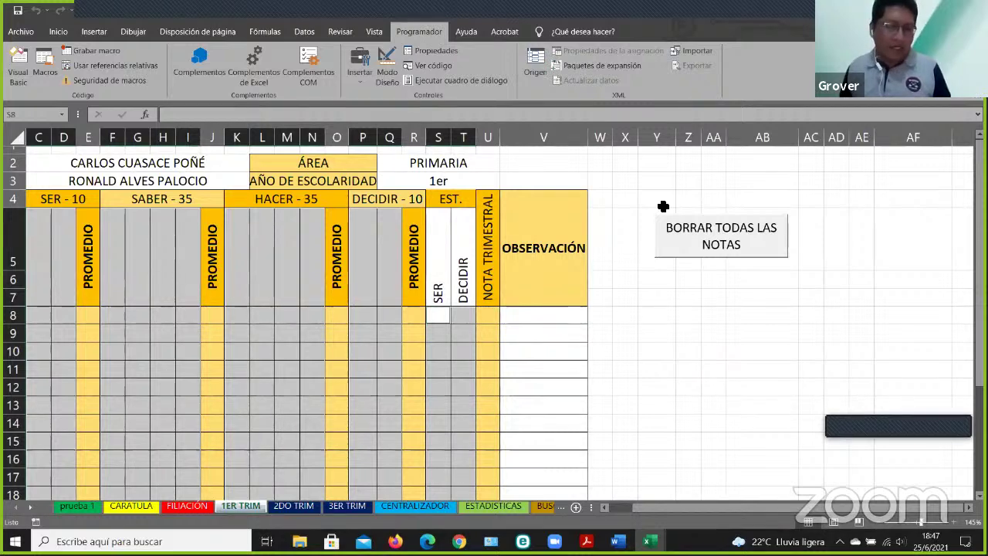
left_click(672, 244)
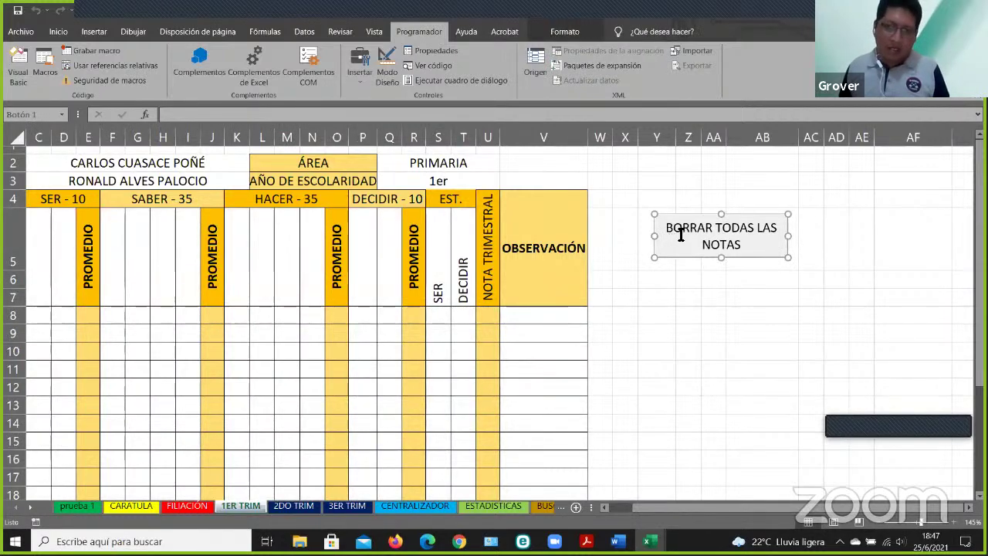
- Copy the BORRAR TODAS LAS NOTAS button and paste it at cell Y5 on 2DO TRIM
right_click(690, 222)
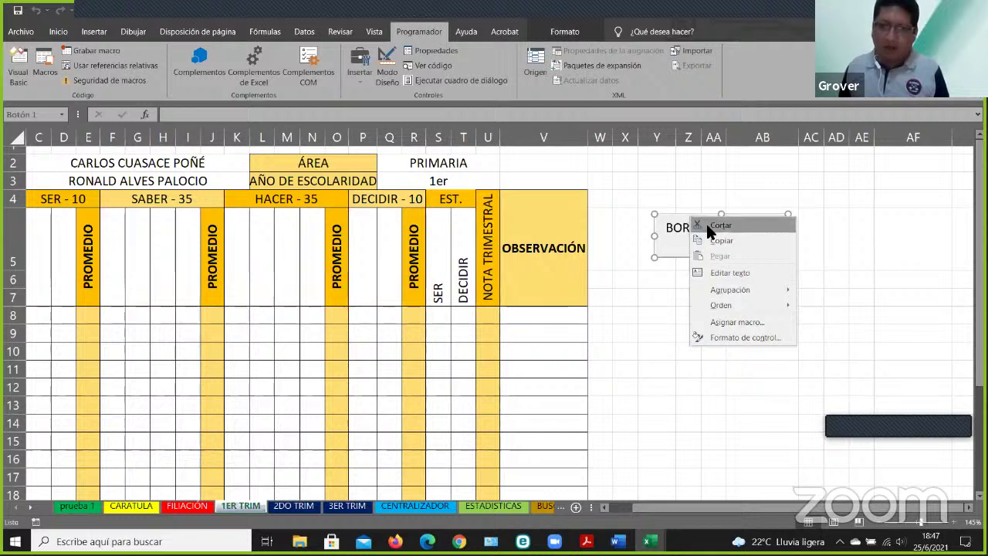
left_click(719, 241)
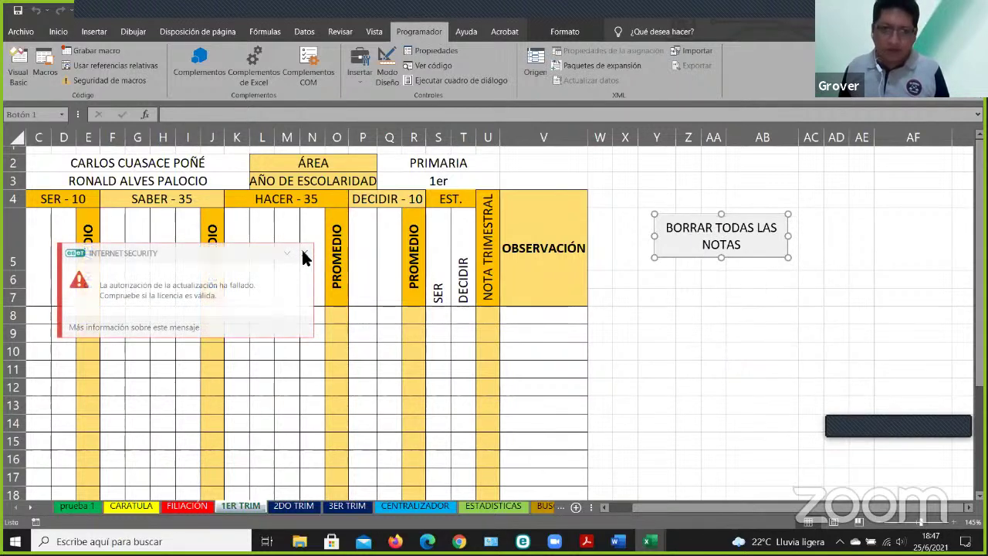
left_click(305, 253)
left_click(293, 505)
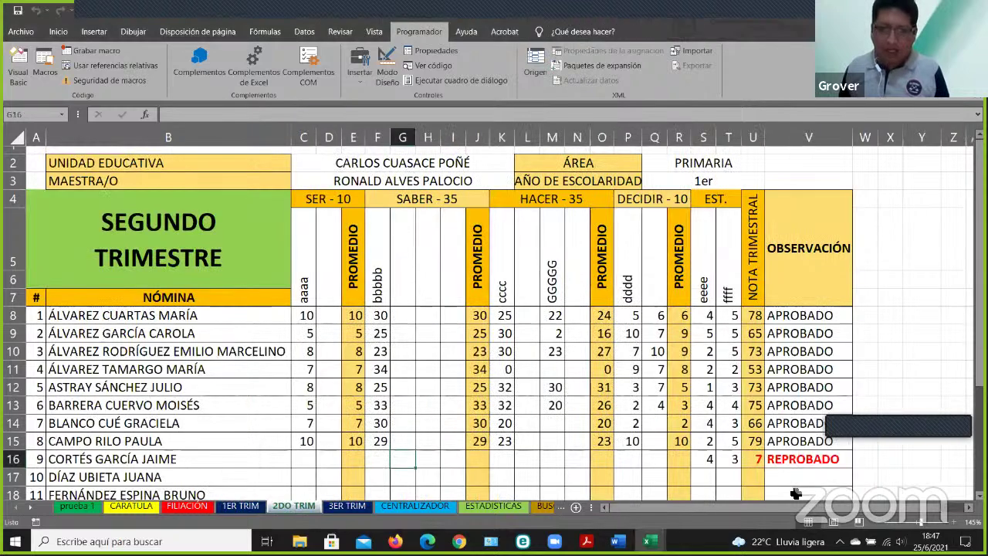
scroll(761, 501, "right", 2)
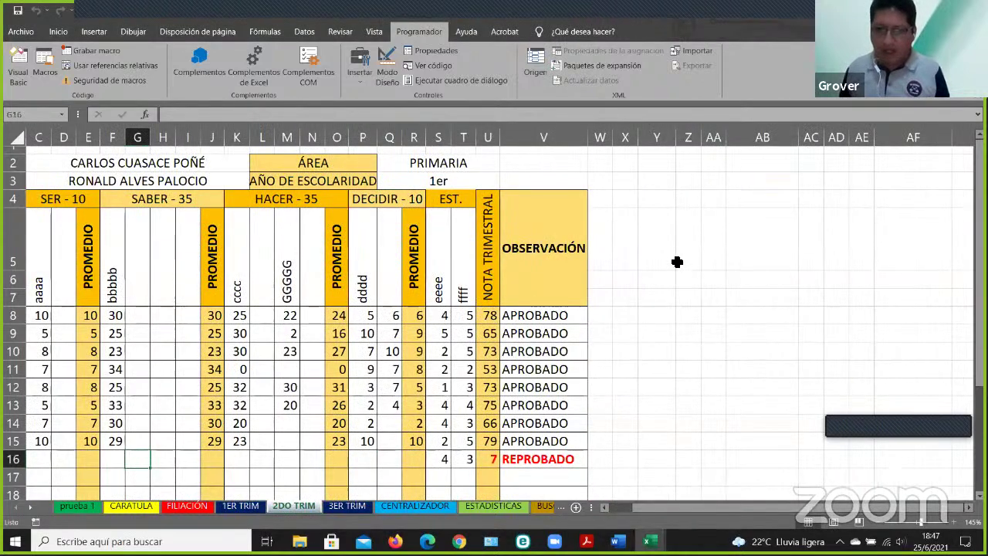
key("ctrl+v")
right_click(667, 228)
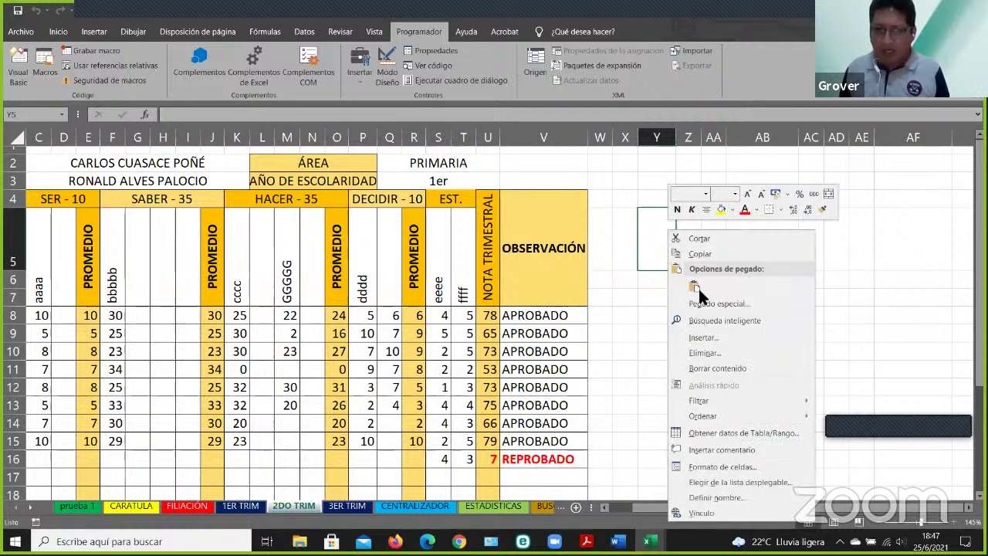
left_click(698, 291)
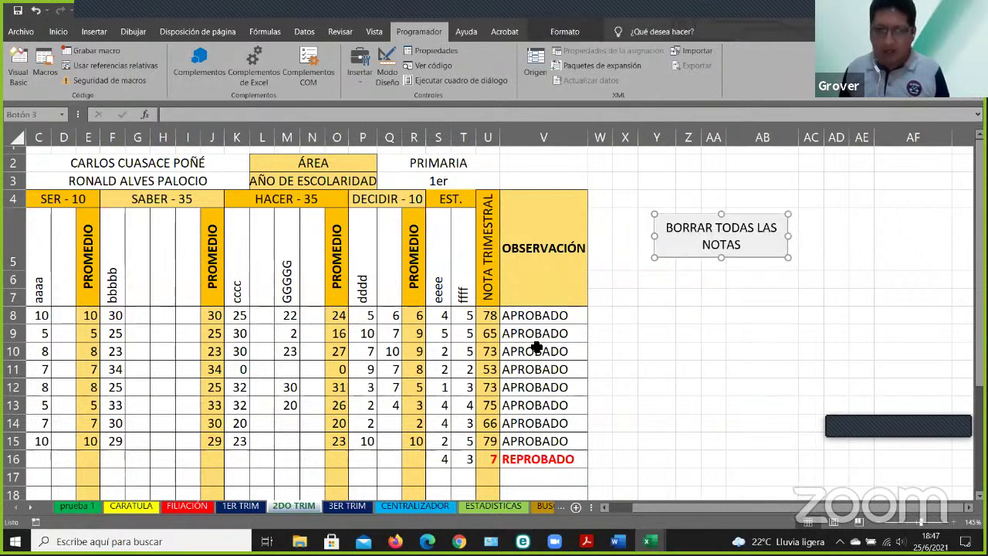
left_click(739, 368)
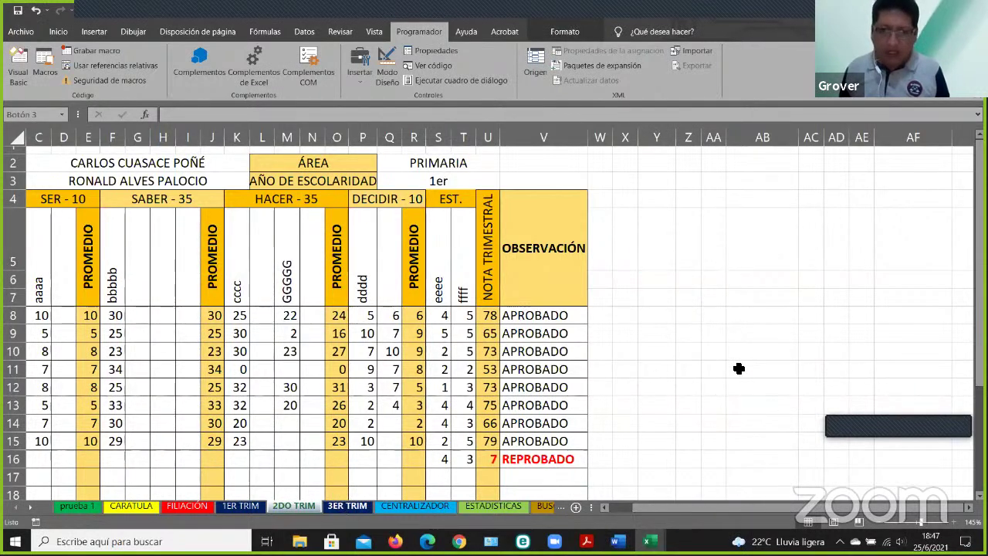
- Paste another copy of the button at cell Y5 on the 3ER TRIM sheet
key("ctrl+Page_Down")
scroll(729, 501, "right", 2)
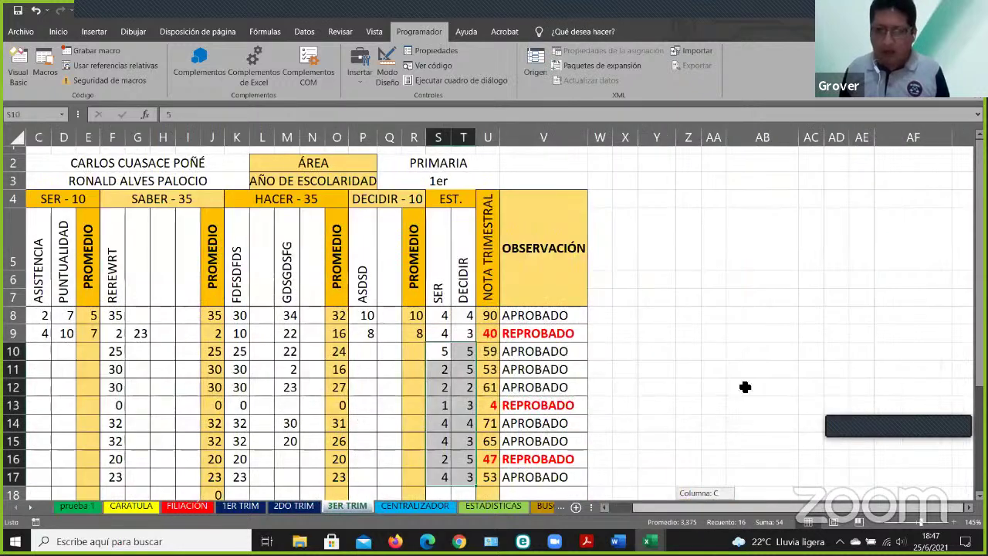
left_click(666, 229)
right_click(666, 229)
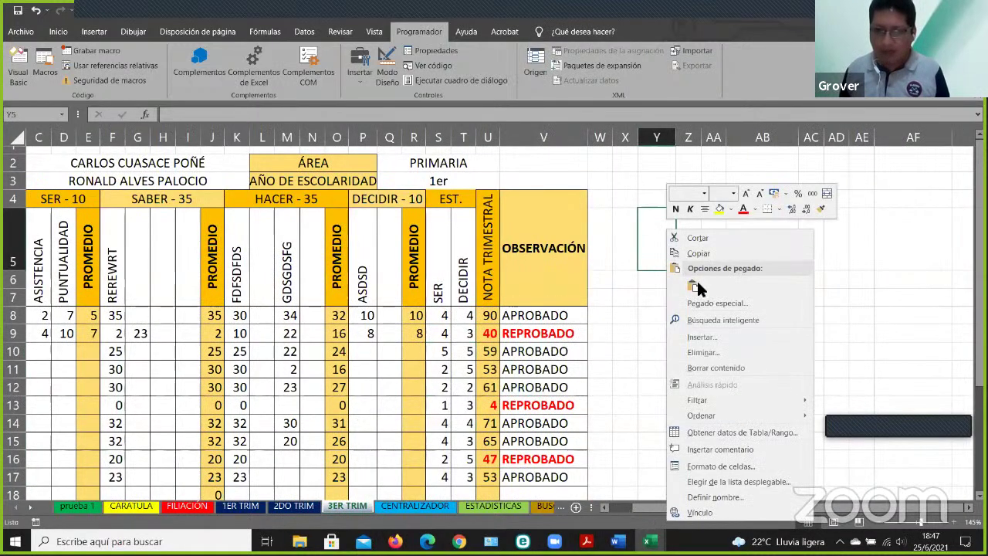
left_click(700, 285)
left_click(701, 283)
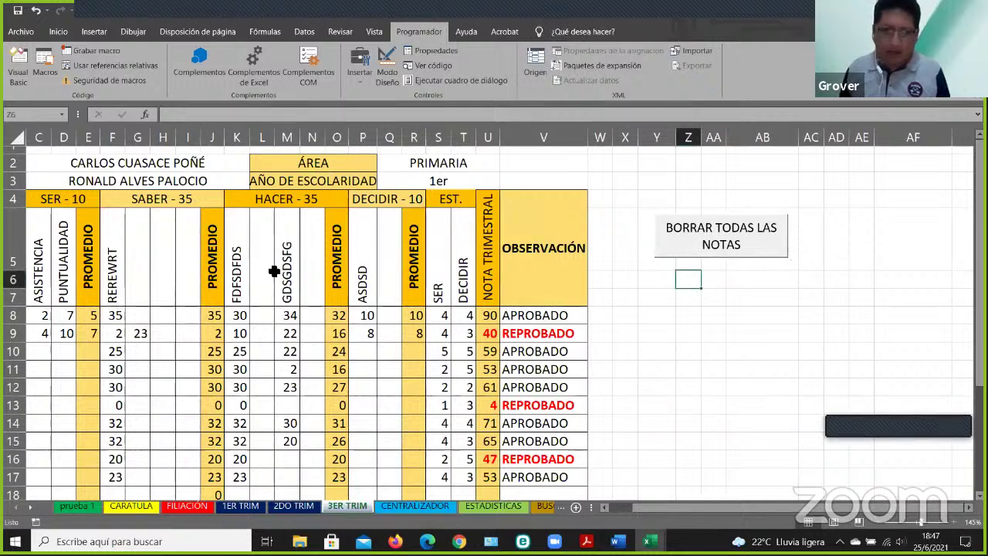
left_click_drag(712, 503, 345, 263)
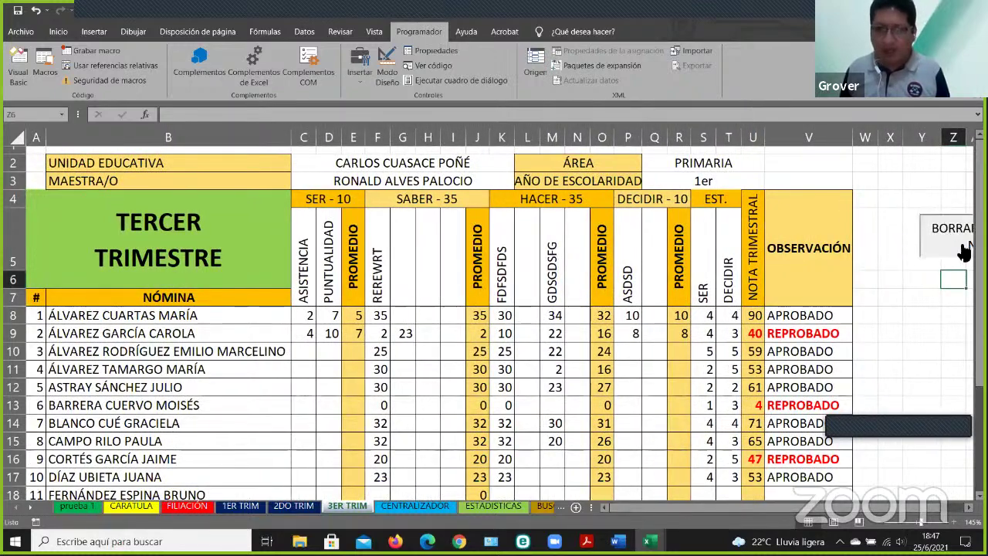
- Use the copied buttons on 3ER TRIM and 2DO TRIM to wipe both grade tables
left_click(963, 253)
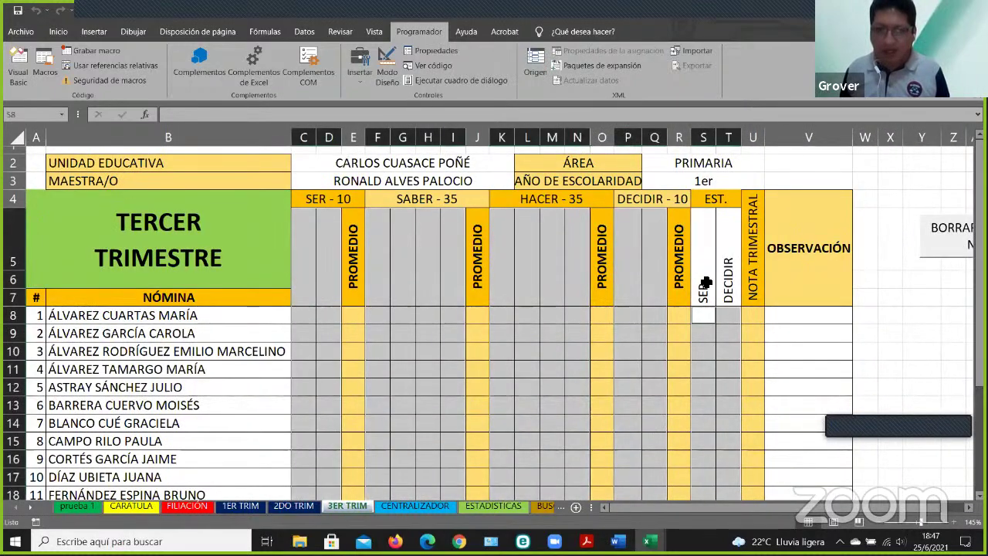
left_click(306, 508)
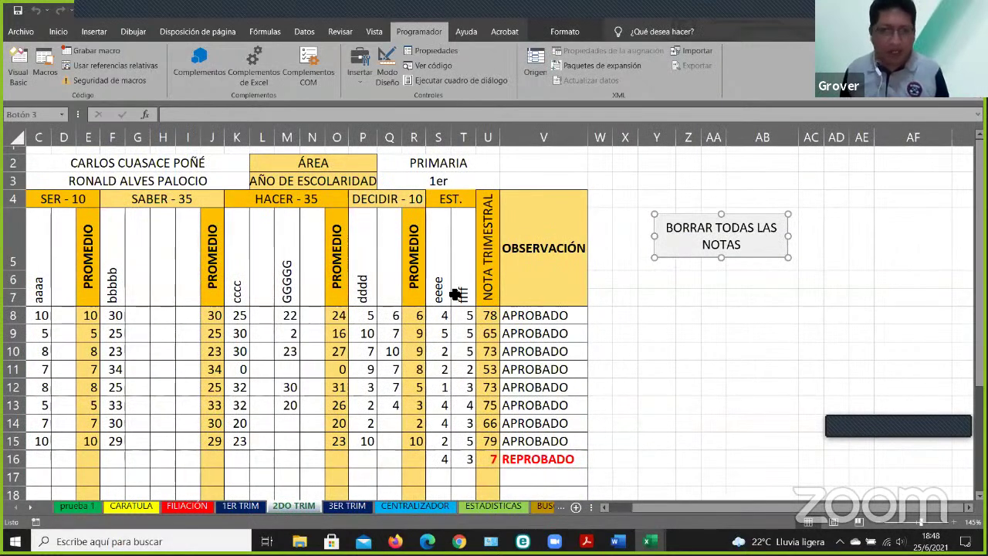
left_click(691, 194)
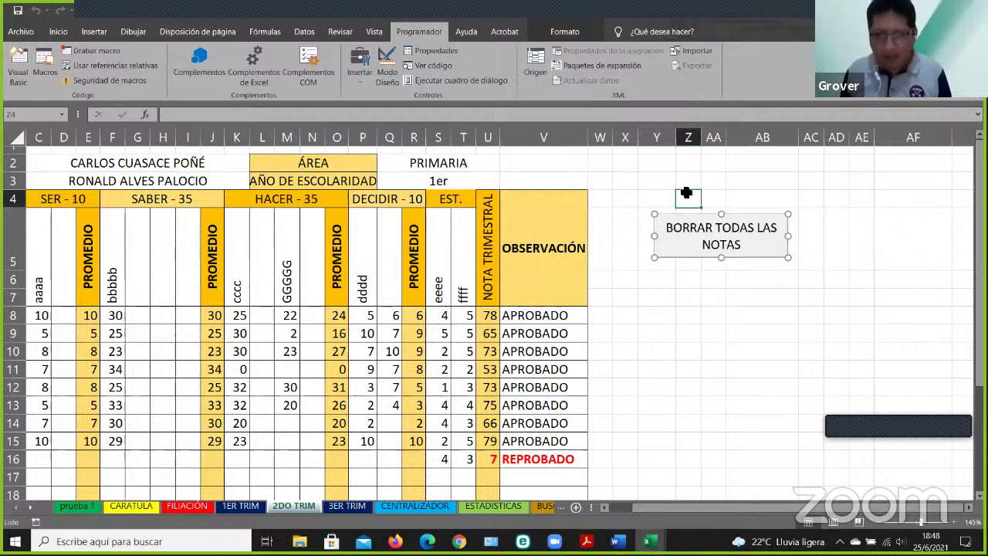
left_click(687, 232)
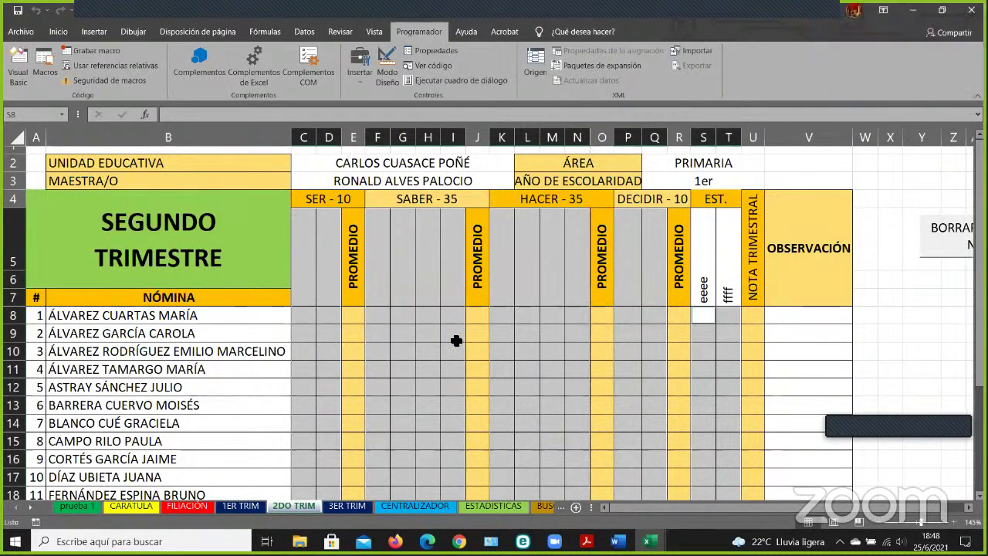
left_click(413, 320)
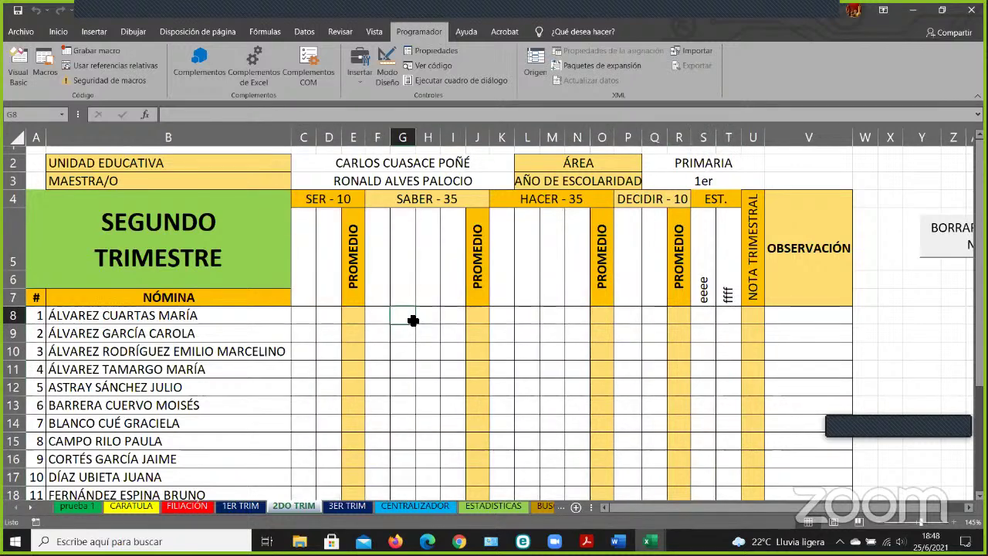